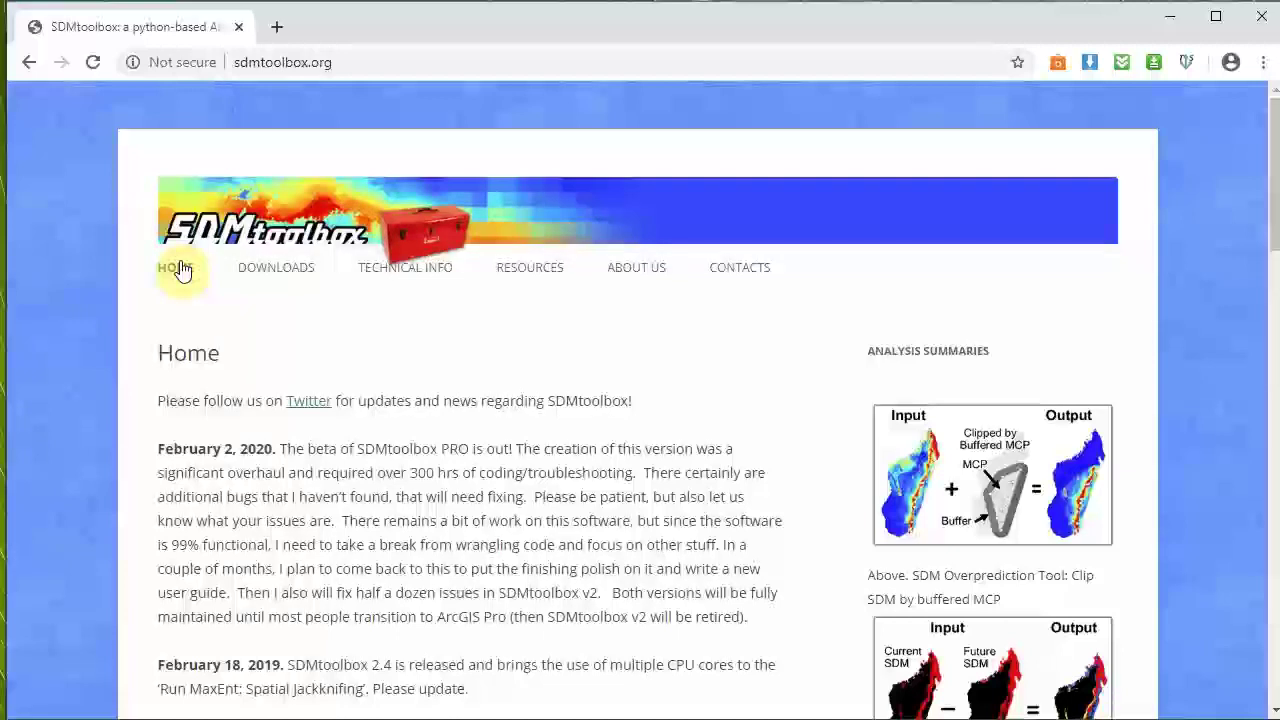
Step: Download SDMtoolbox v2.4 for ArcMap 10.4, 10.5, 10.6, 10.7 from the Downloads page of sdmtoolbox.org
click(367, 70)
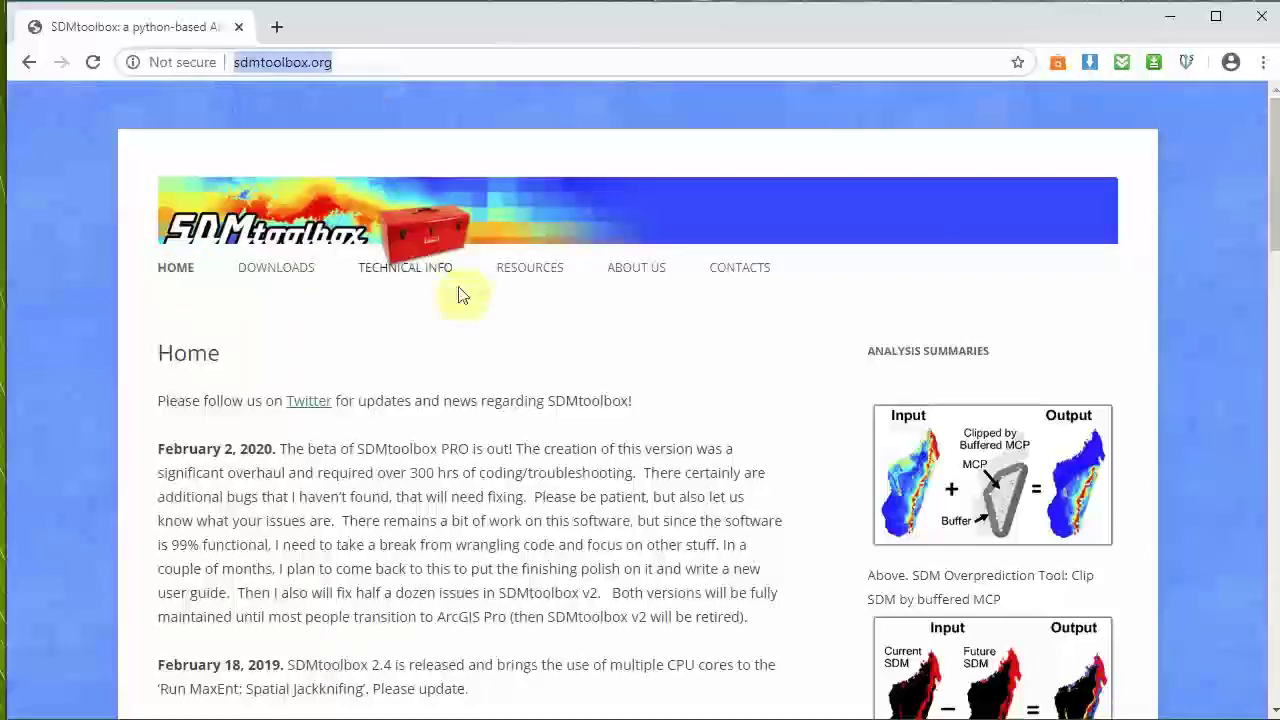
click(500, 335)
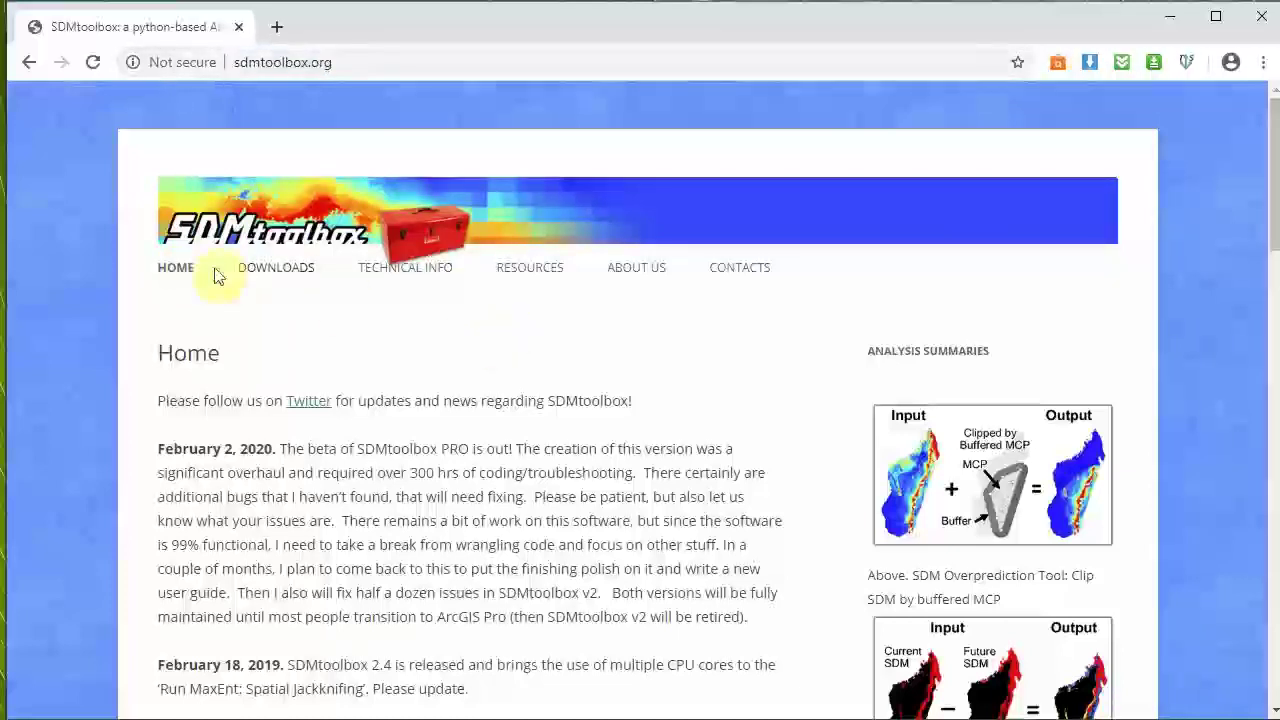
click(286, 281)
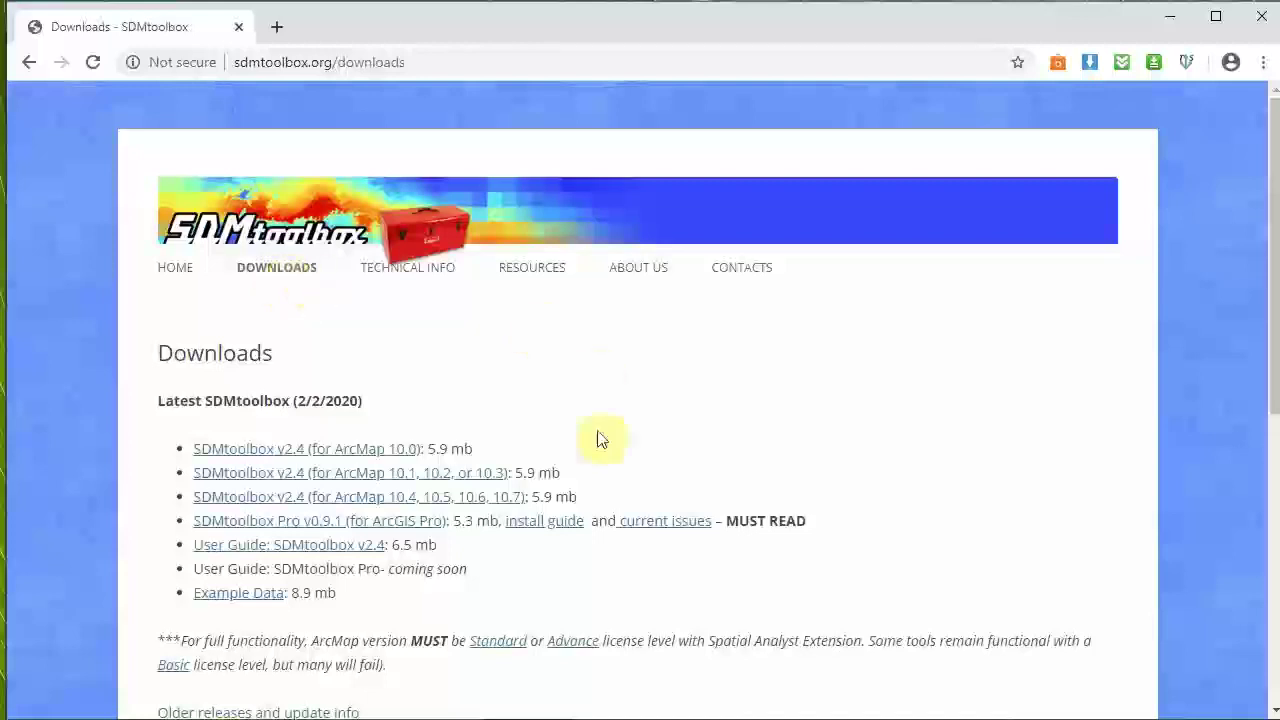
click(442, 505)
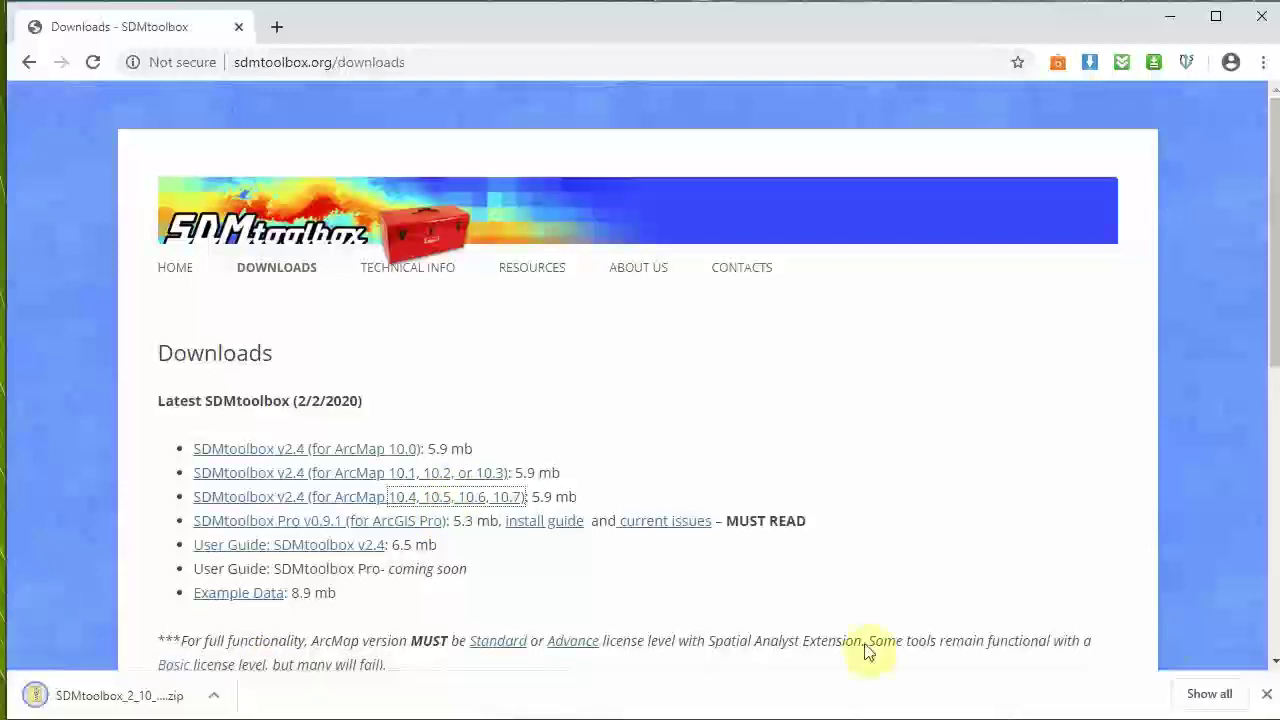
click(1267, 696)
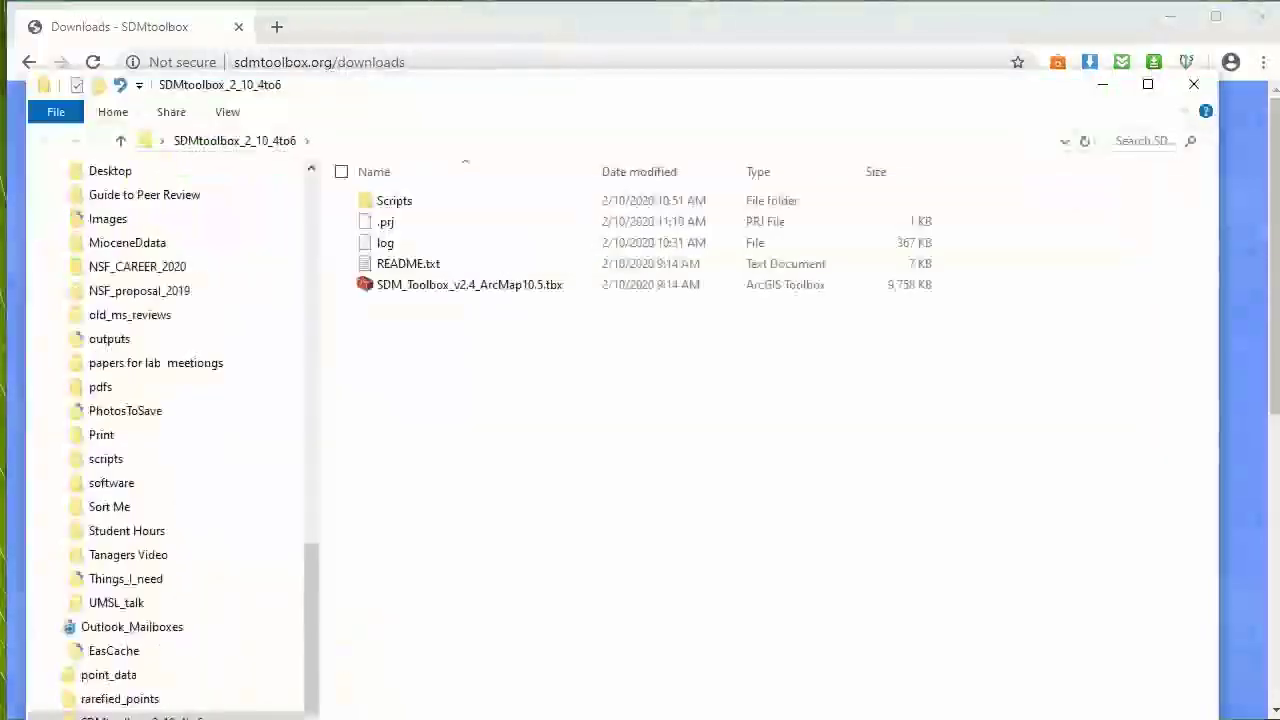
Step: Look over the files in the SDMtoolbox_2_10_4to6 folder, move its window out of the way and close the unresponsive ArcMap
drag(284, 88, 343, 47)
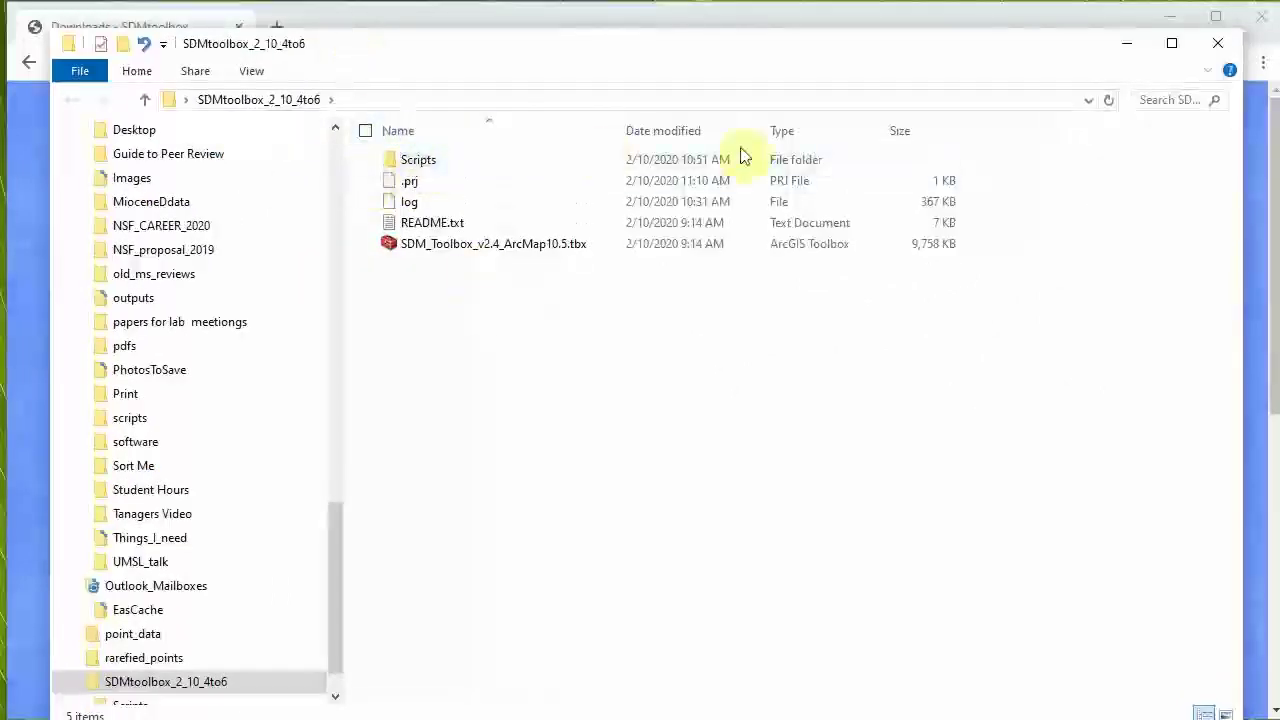
drag(1066, 51, 949, 711)
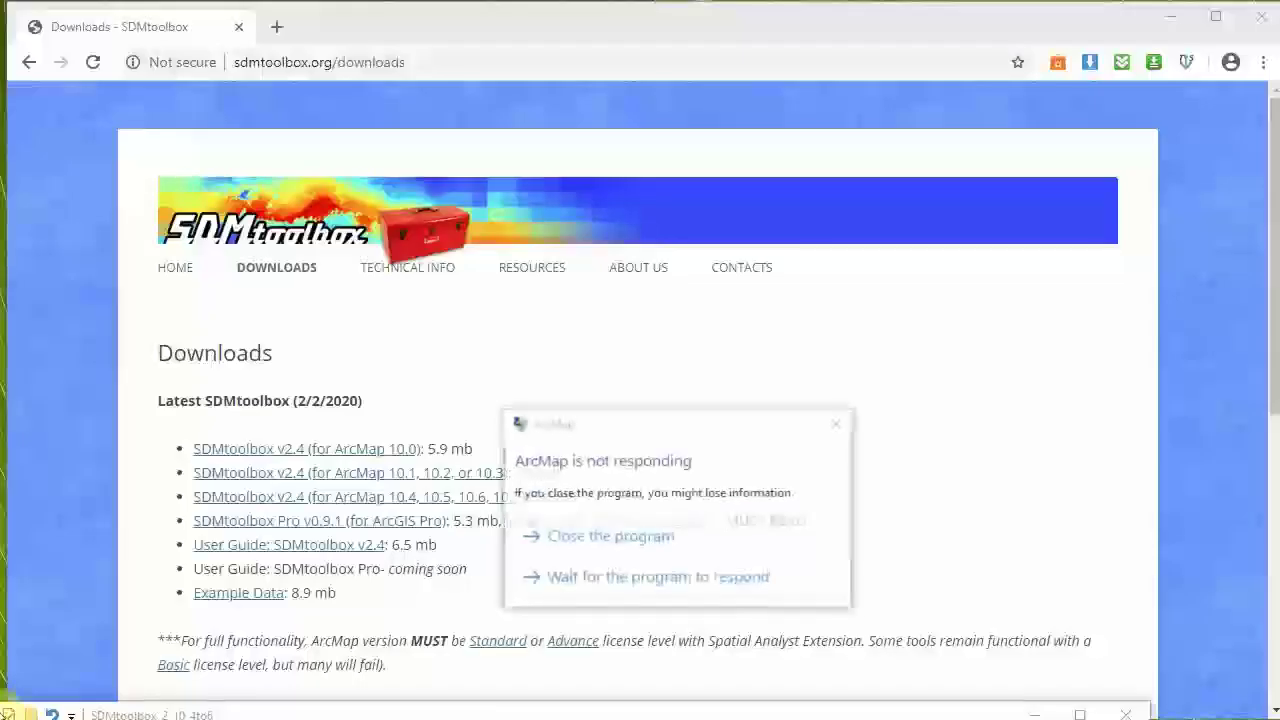
click(572, 546)
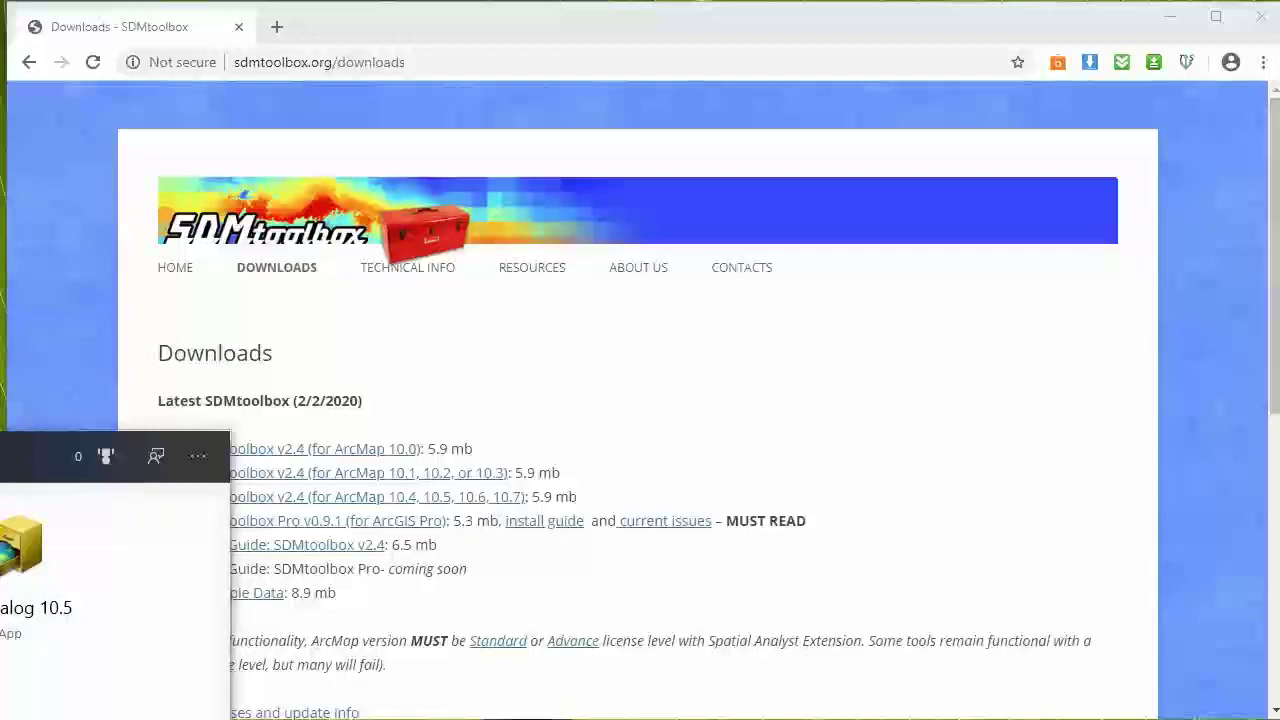
Step: Open ArcCatalog 10.5, fit its window to the screen and collapse the E:\Data folder connection in the Catalog Tree
key(Return)
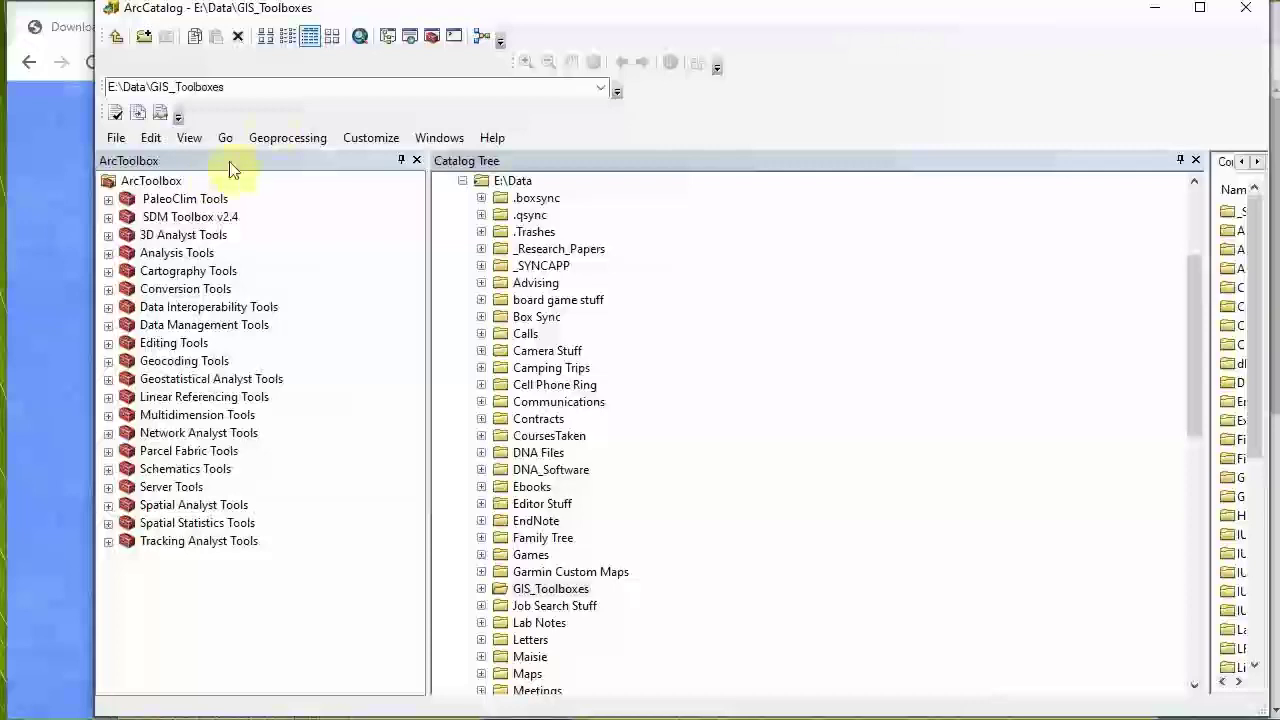
drag(376, 12, 296, 26)
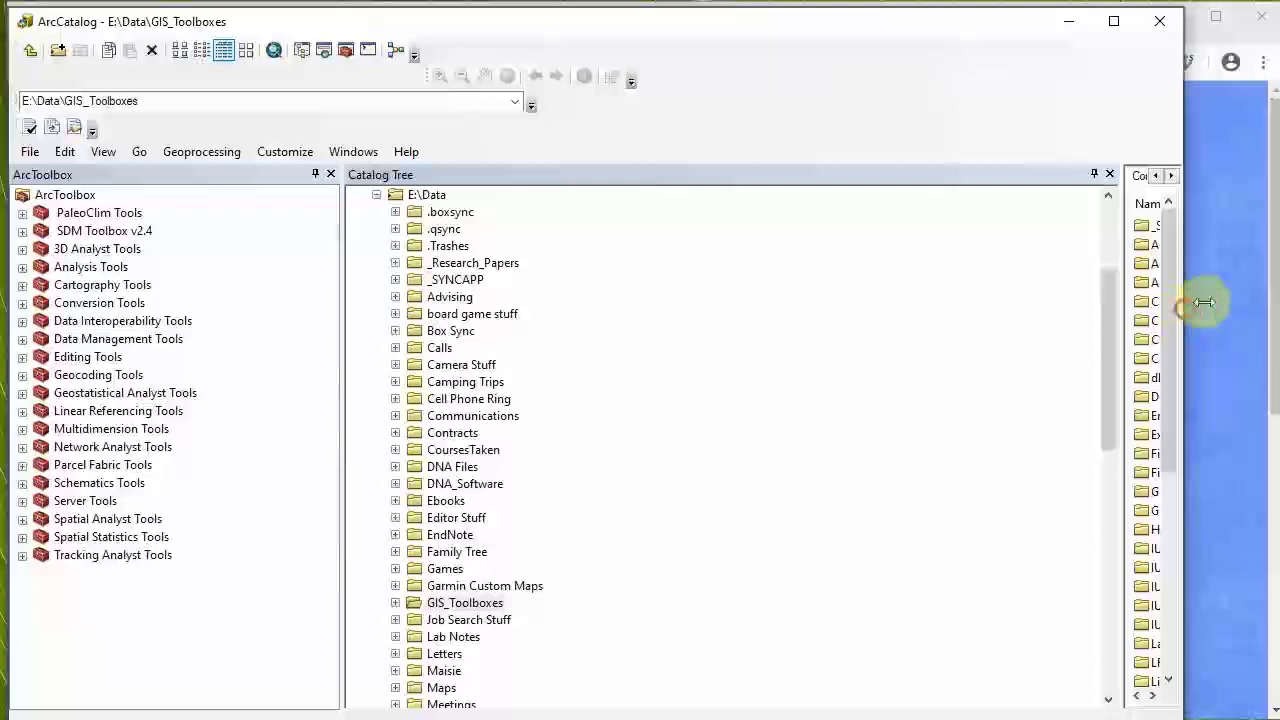
drag(1190, 304, 1270, 305)
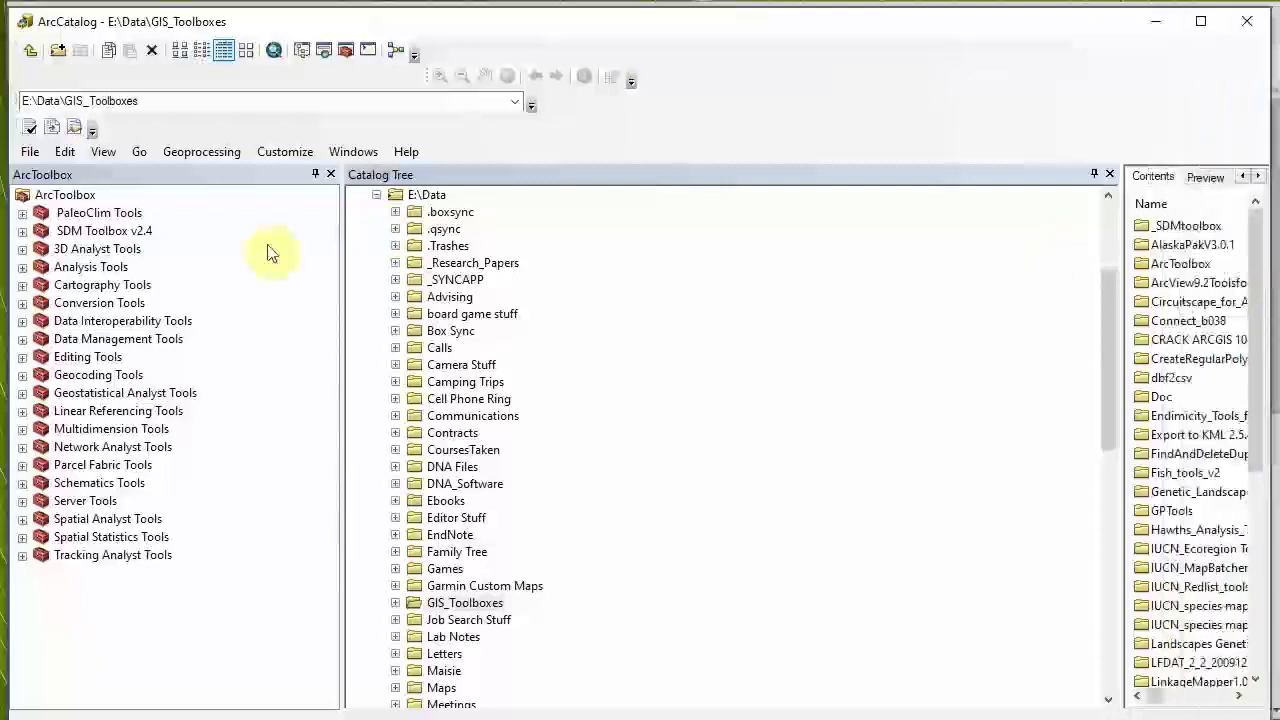
click(376, 195)
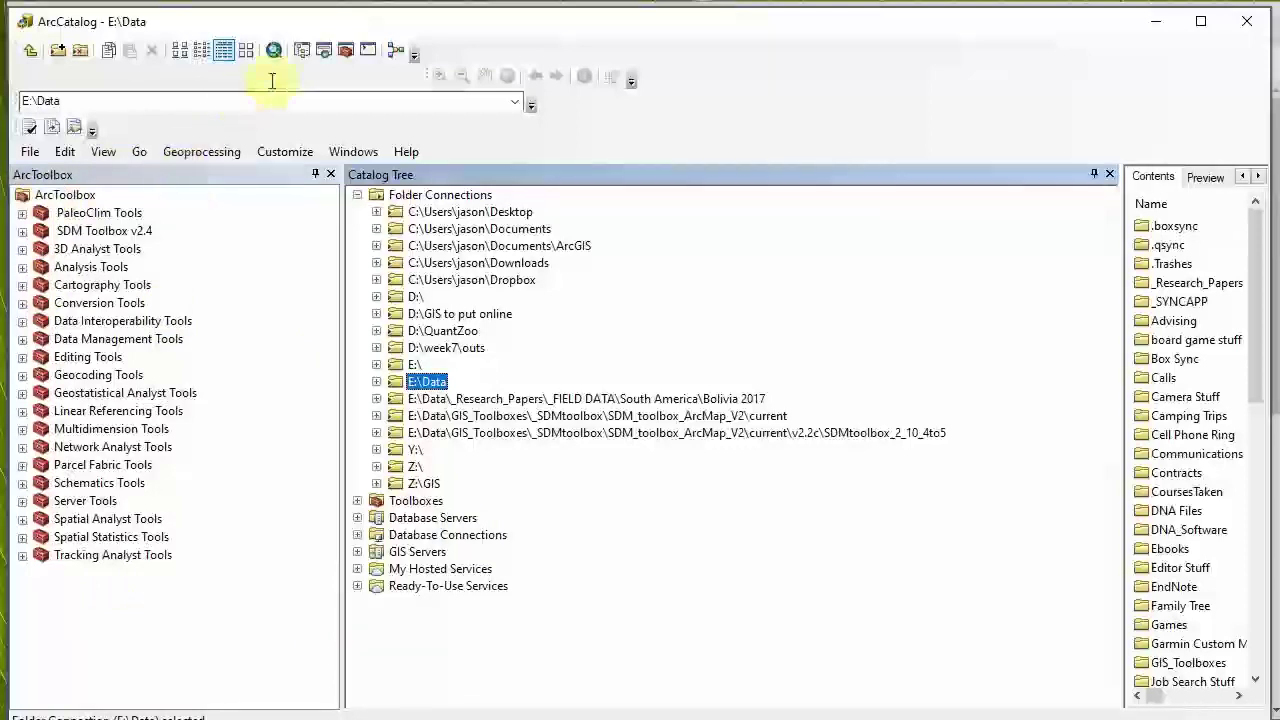
Step: Remove the existing SDM Toolbox v2.4 from ArcToolbox
click(348, 53)
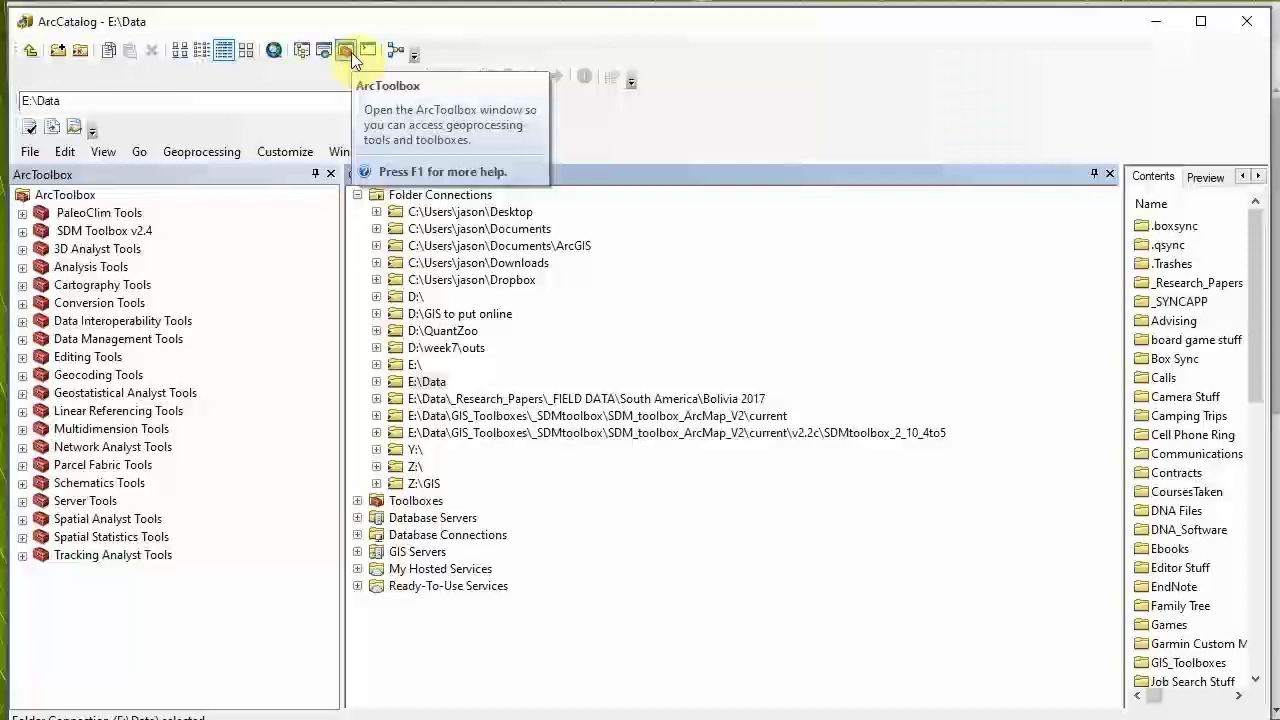
click(347, 50)
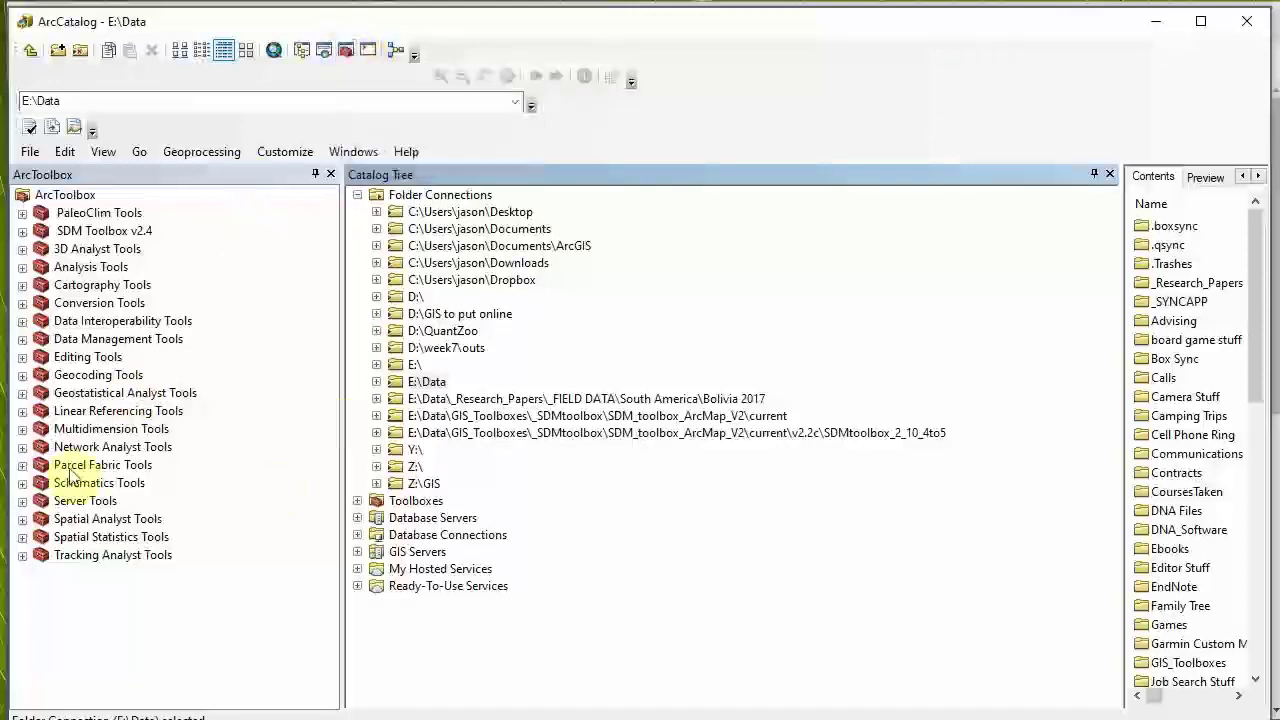
click(116, 233)
right_click(116, 236)
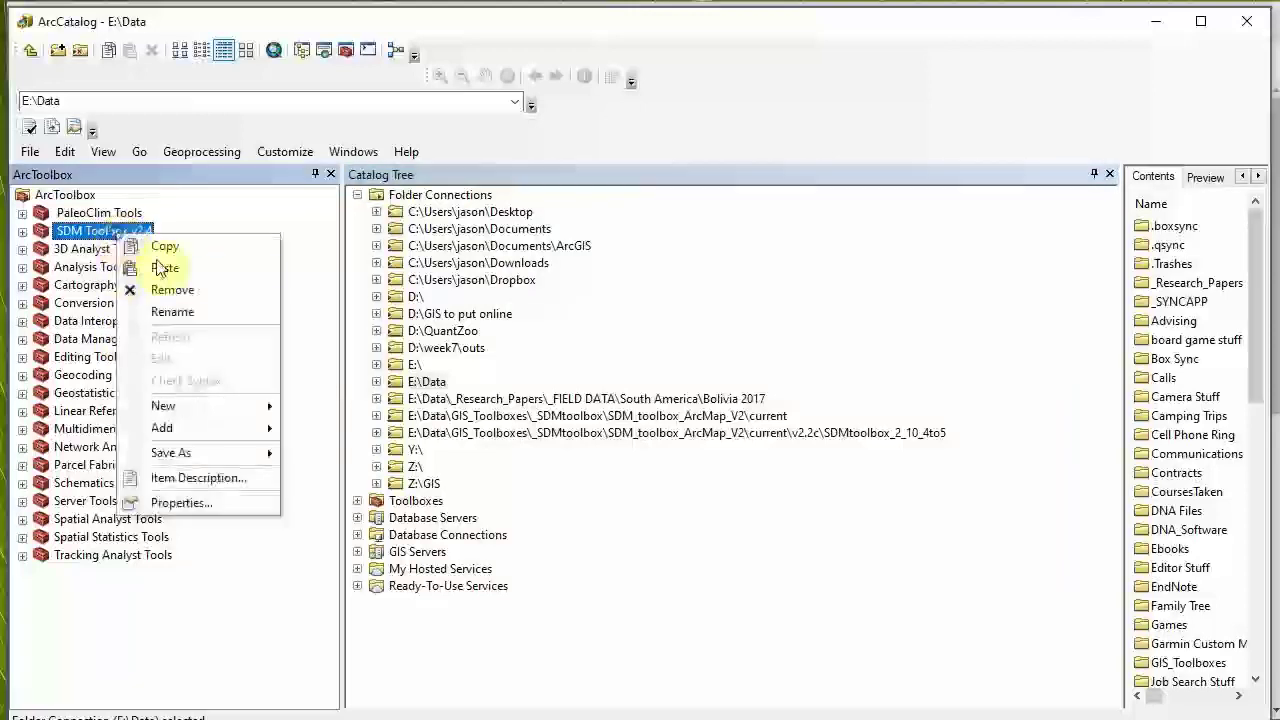
click(175, 288)
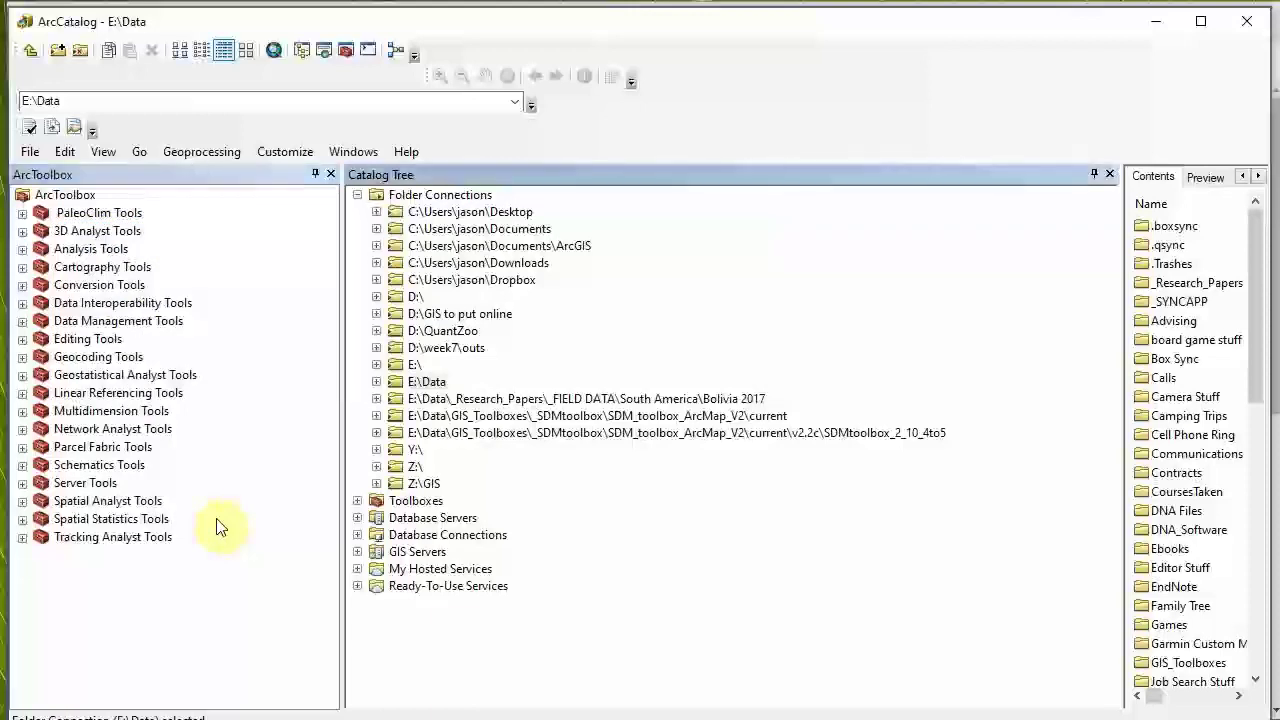
Step: Add SDM_Toolbox_v2.4_ArcMap10.5.tbx from the Desktop folder SDMtoolbox_2_10_4to6 to ArcToolbox, and close ArcCatalog
right_click(205, 608)
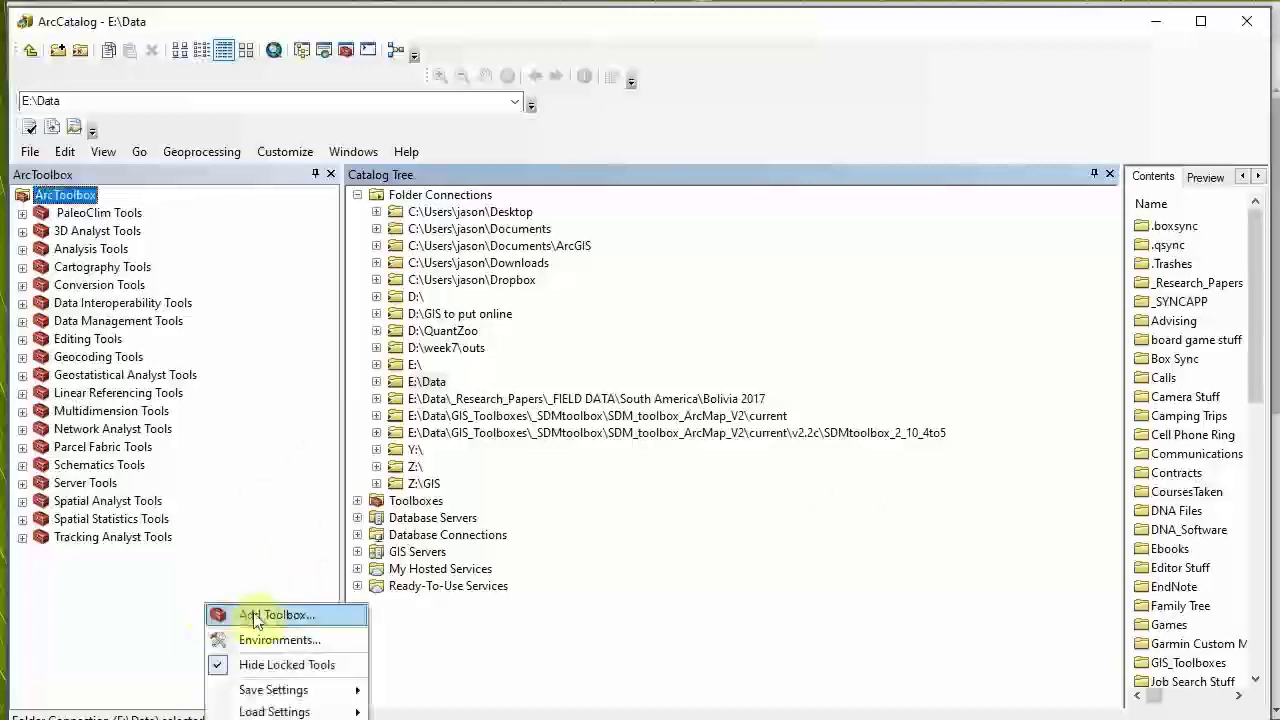
click(252, 614)
drag(869, 315, 865, 407)
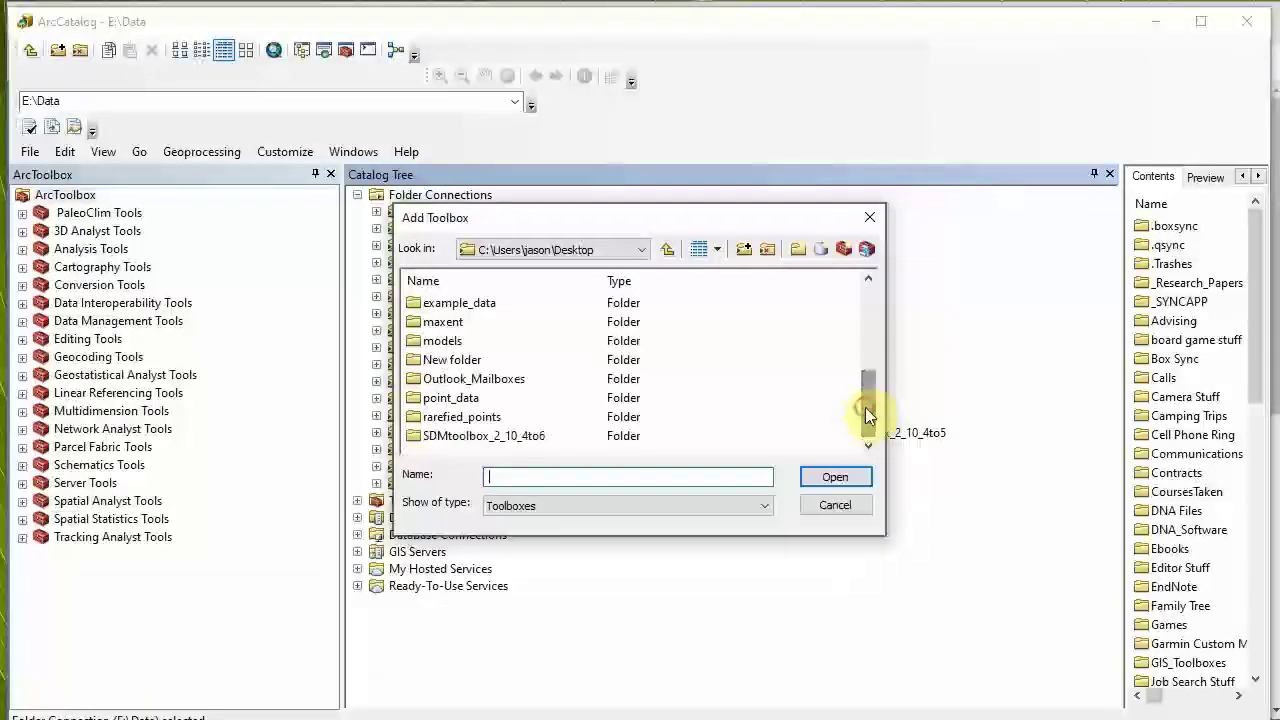
double_click(527, 439)
click(500, 321)
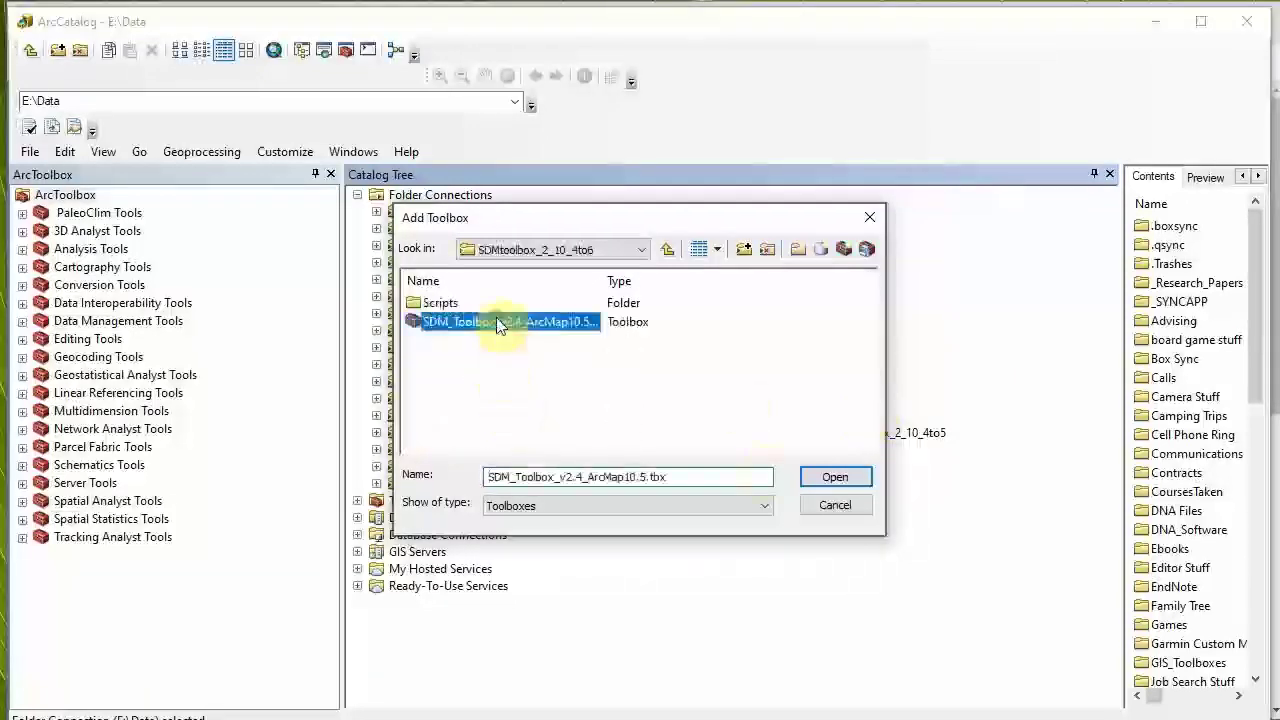
click(835, 478)
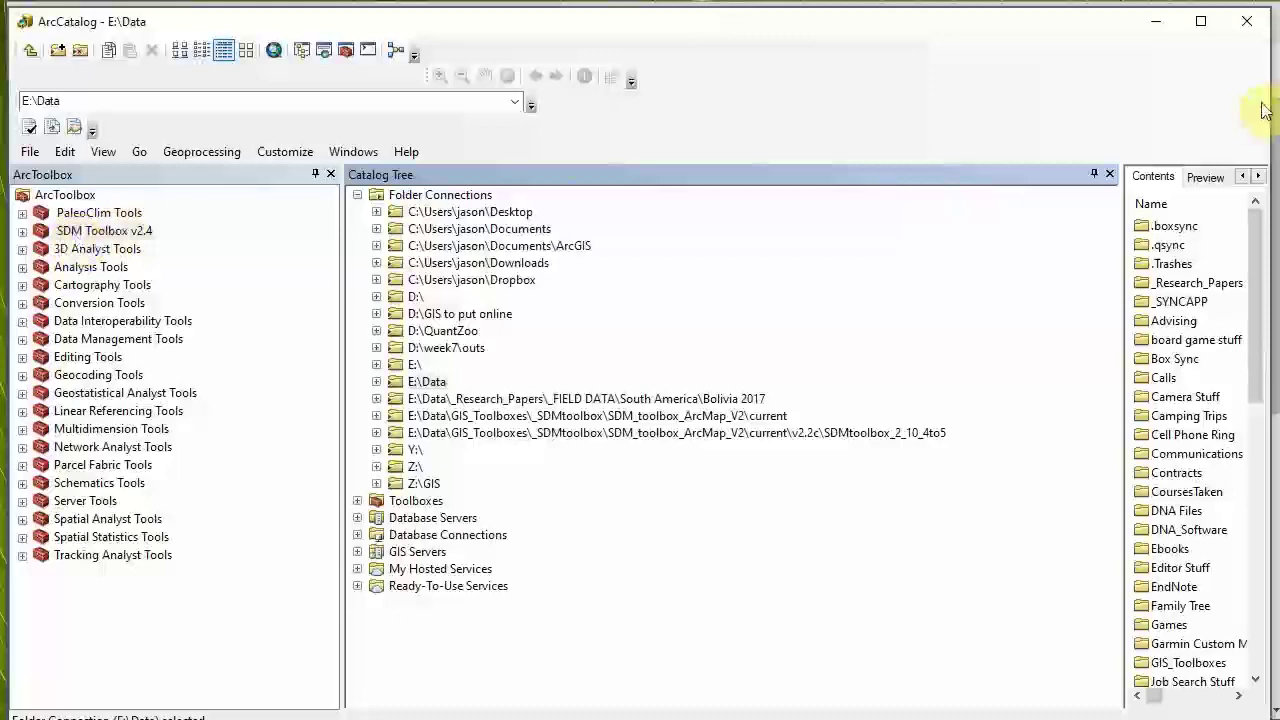
click(1253, 30)
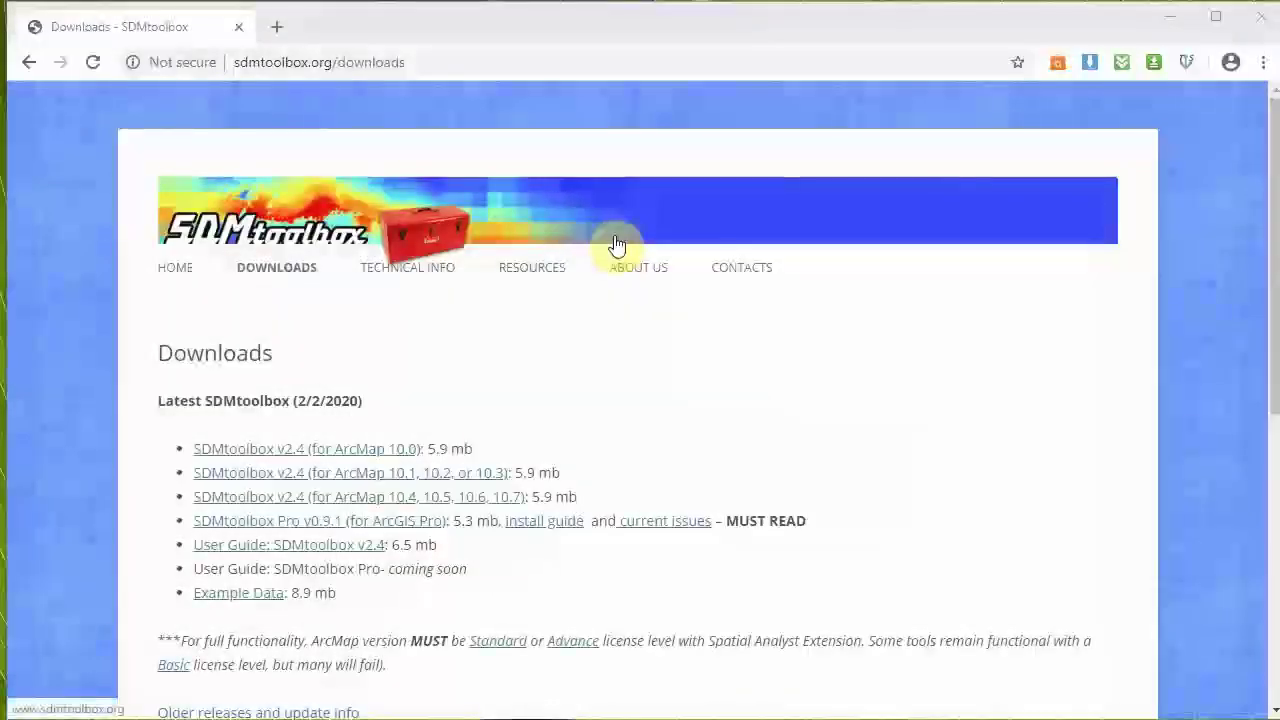
Step: Switch to ArcMap, dismiss the Getting Started dialog and bring the whole window into view
click(1169, 17)
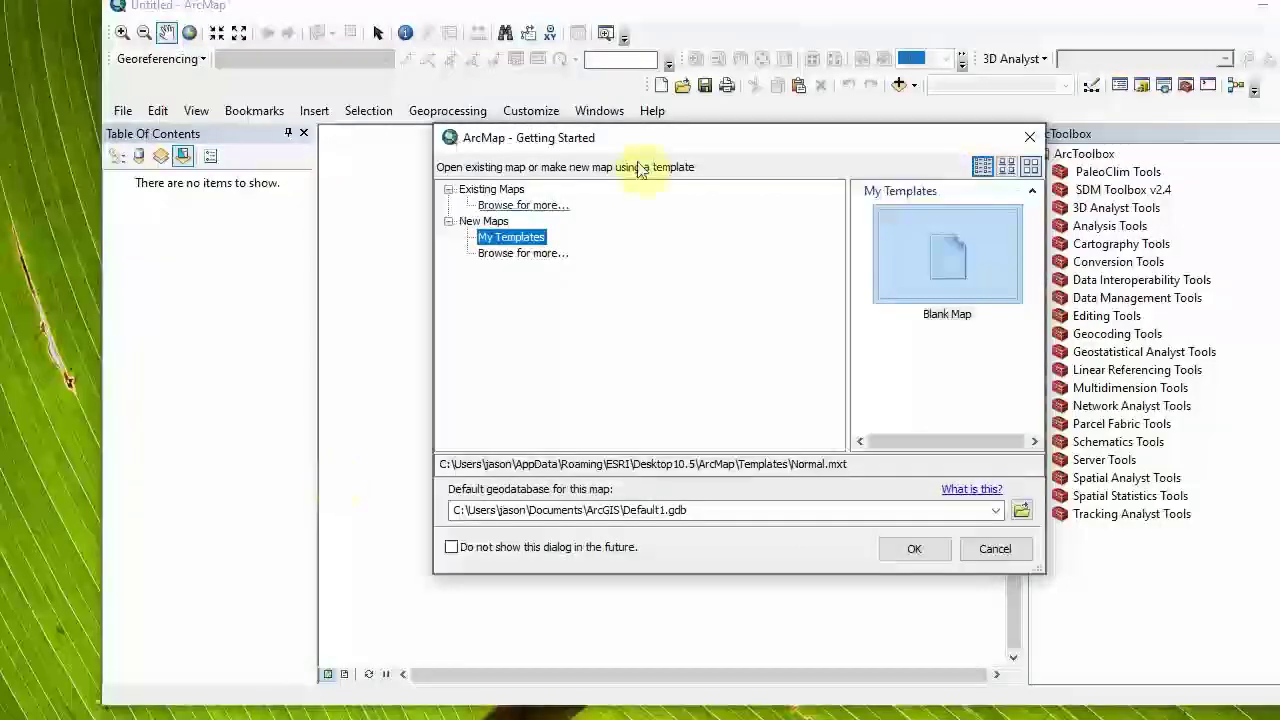
click(1005, 548)
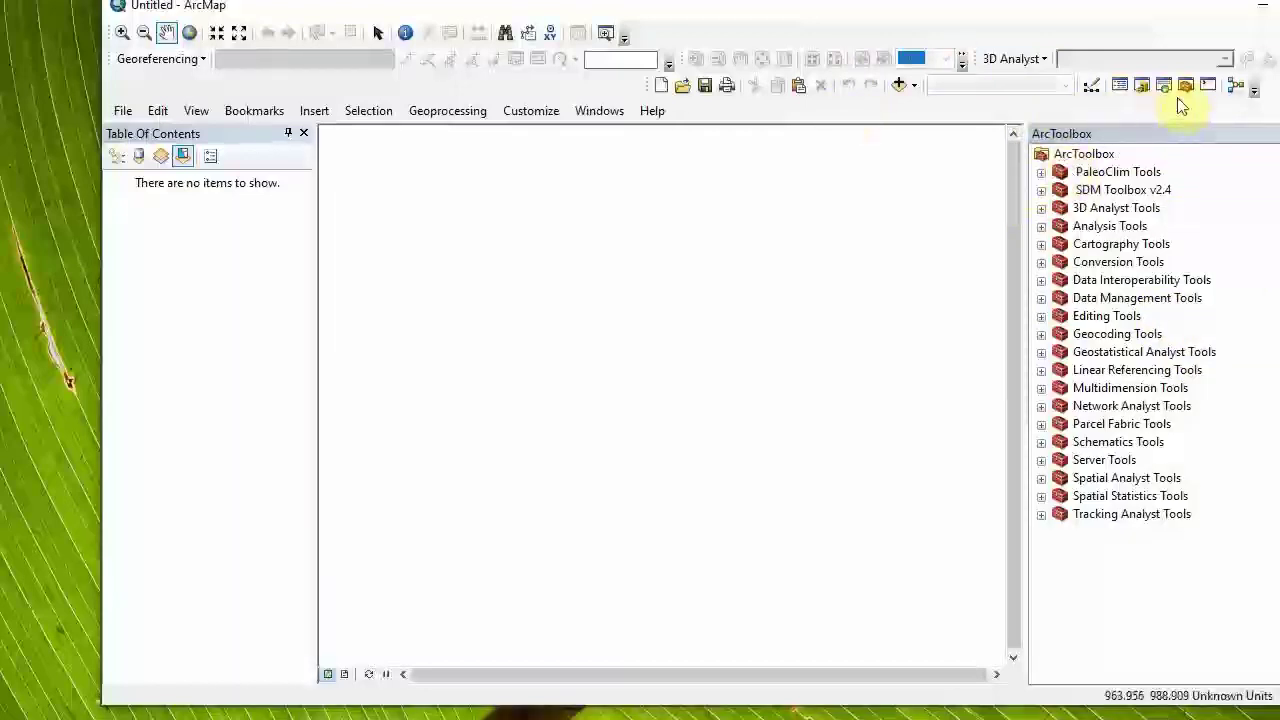
drag(1021, 5, 930, 14)
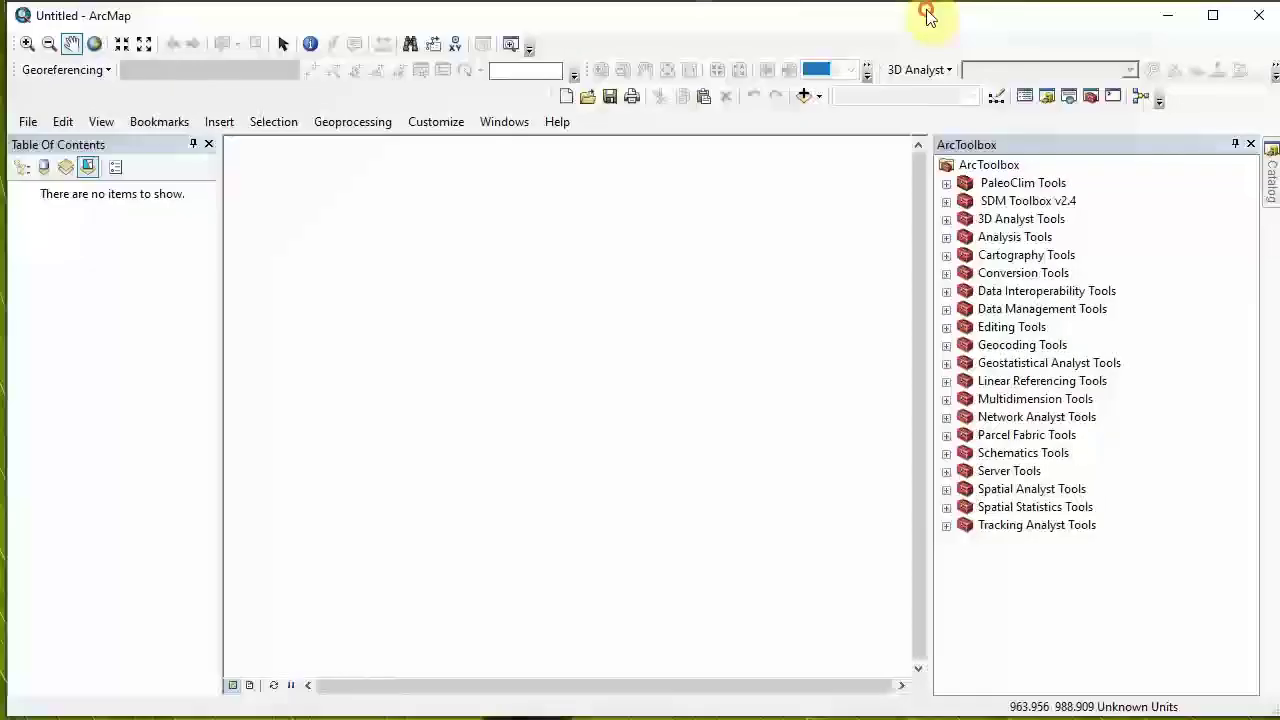
Step: Expand SDM Toolbox v2.4 in ArcToolbox to show its toolsets
click(947, 201)
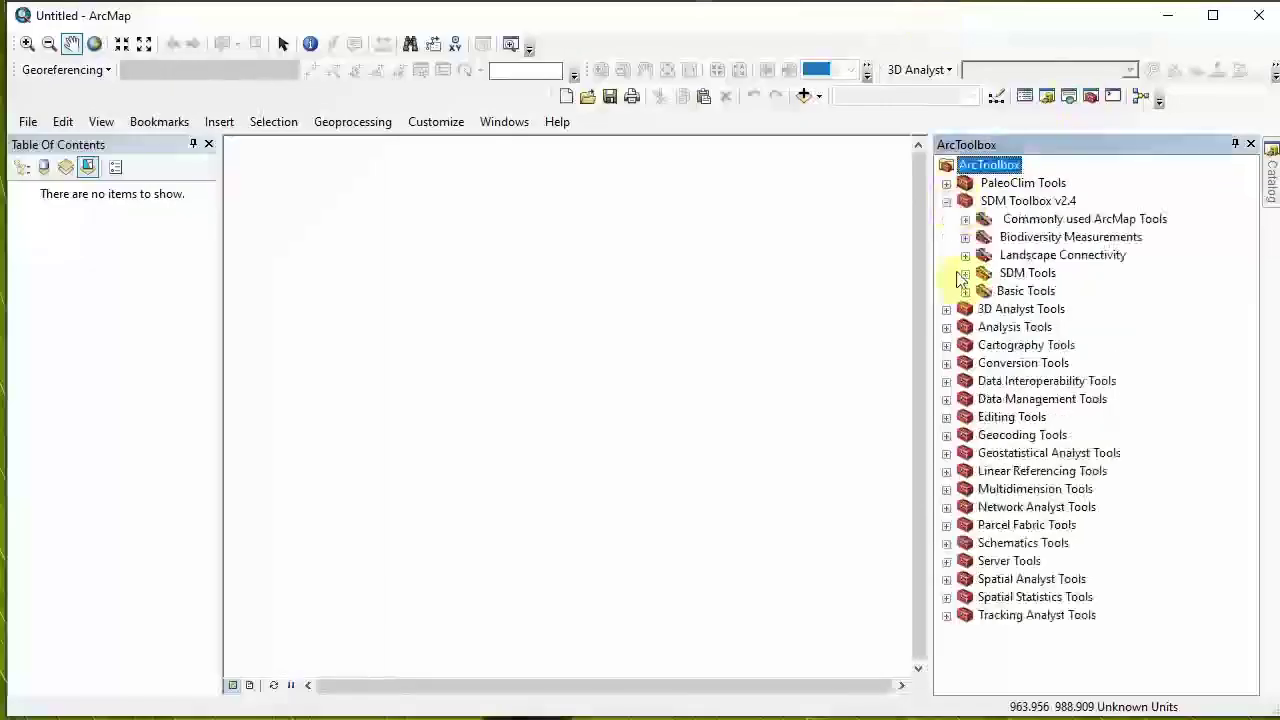
click(768, 174)
click(1008, 234)
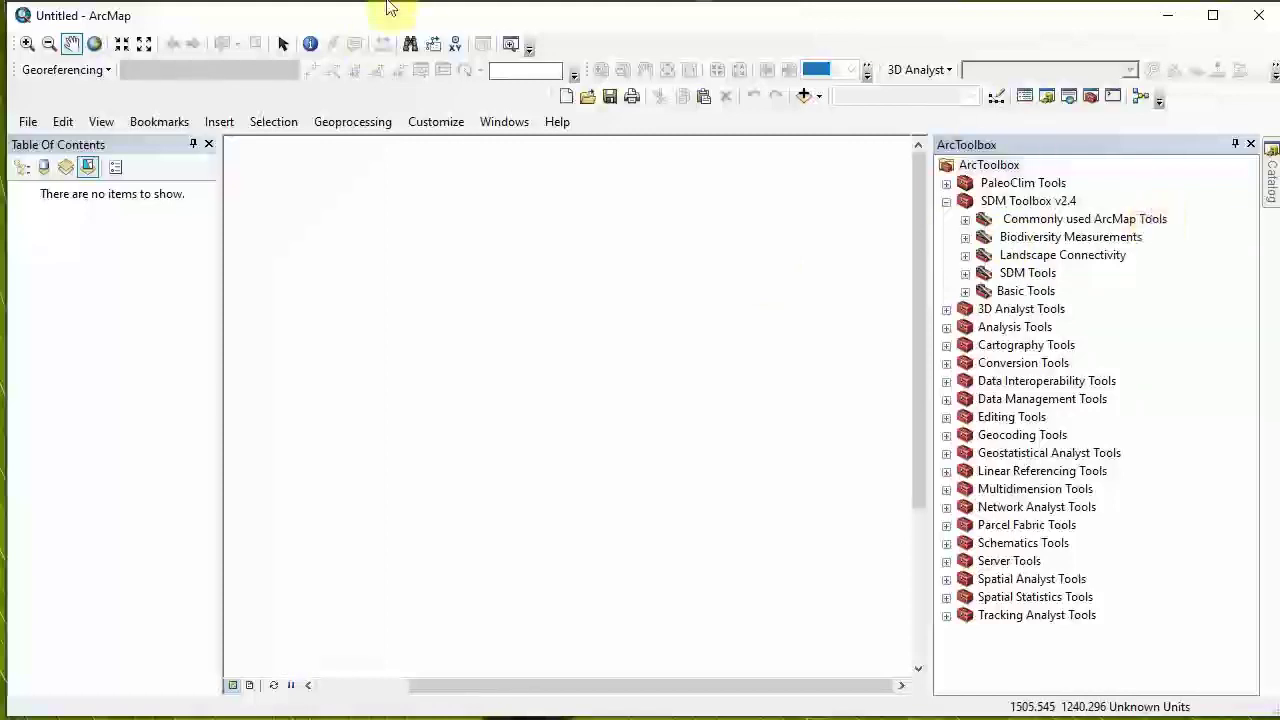
Step: Check in the Extensions settings whether Spatial Analyst is enabled, and close the dialog
click(447, 128)
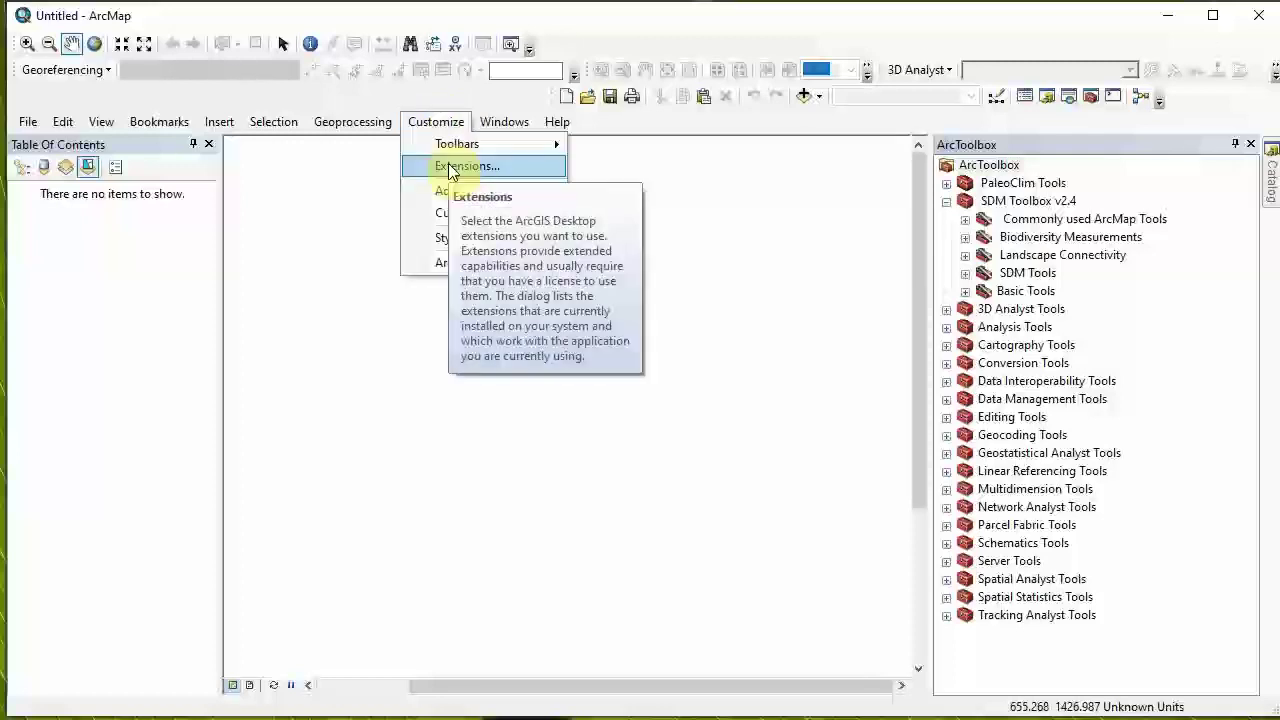
click(524, 172)
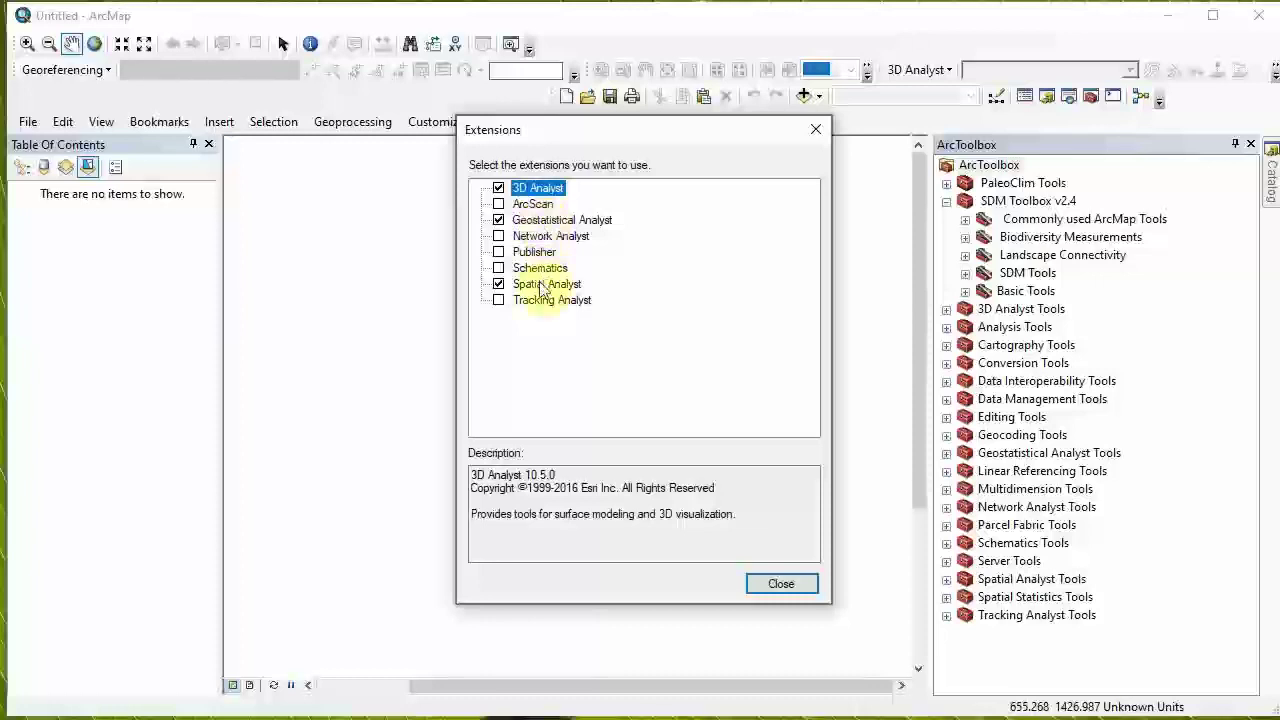
click(779, 586)
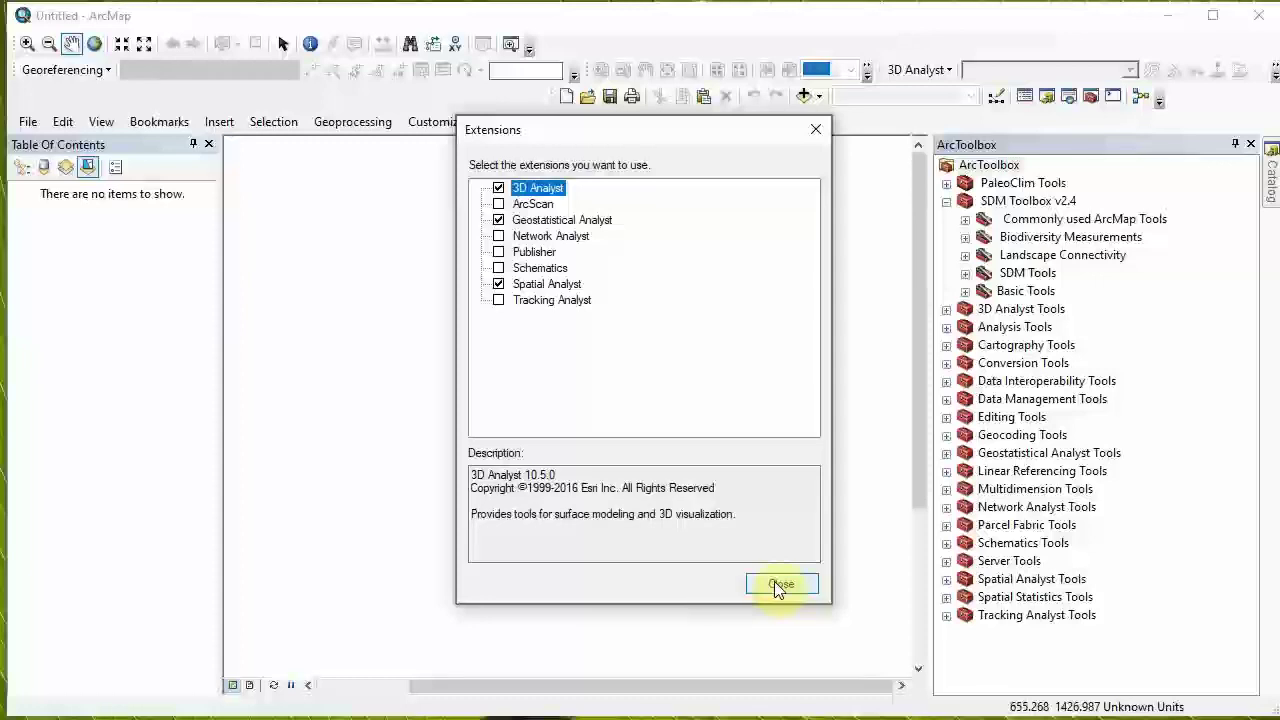
click(779, 586)
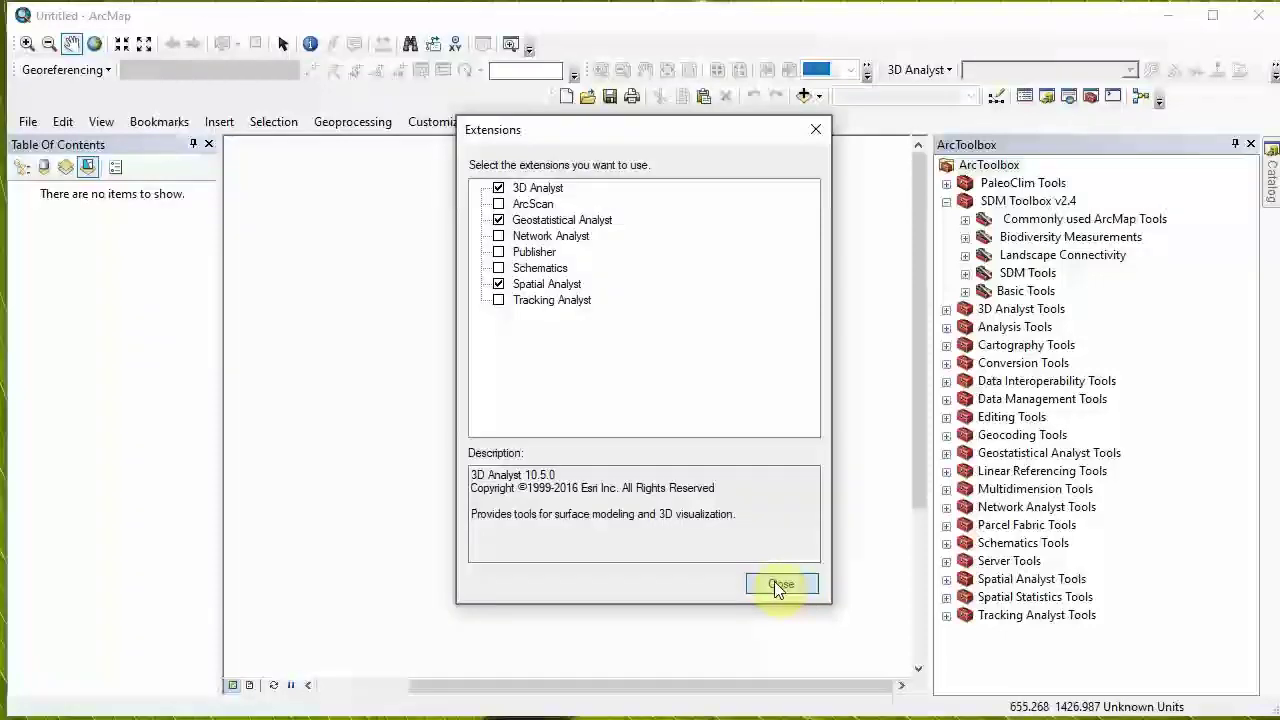
click(778, 585)
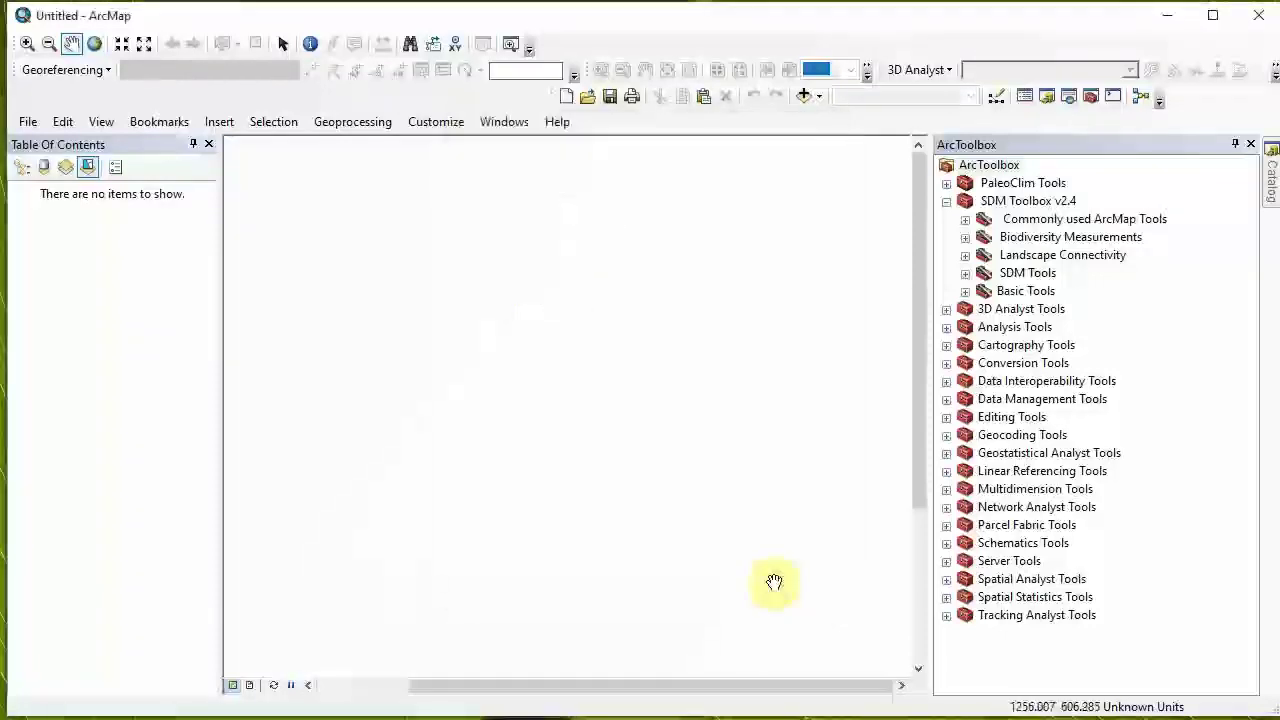
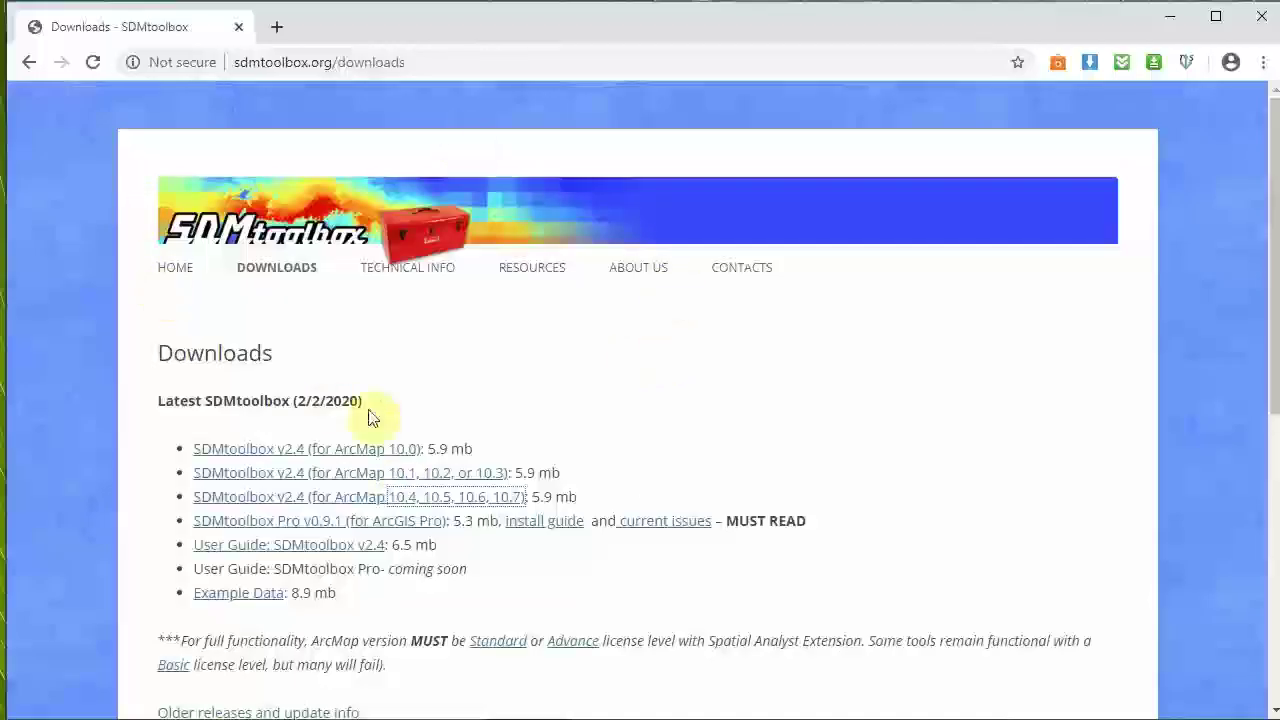
Step: Read the 12 commandments of SDMtoolbox on the website's Contacts page and bring up the example_data folder
click(742, 275)
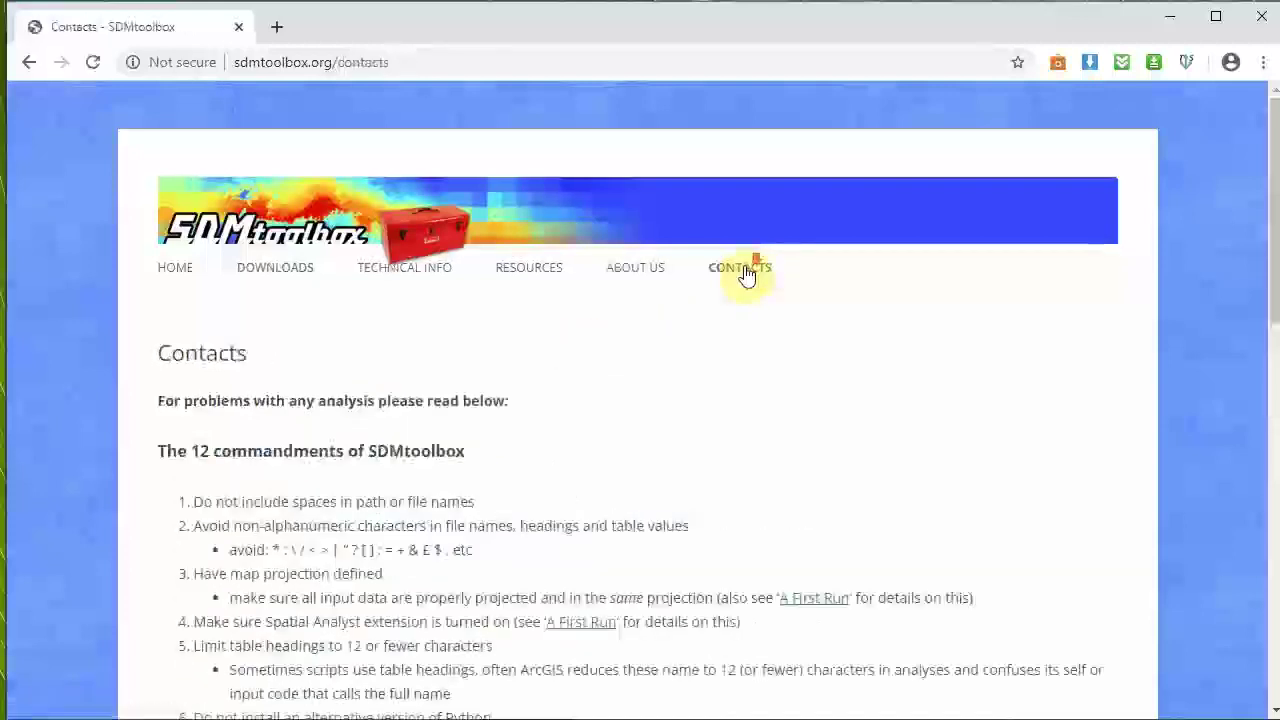
scroll(745, 275, down, 3)
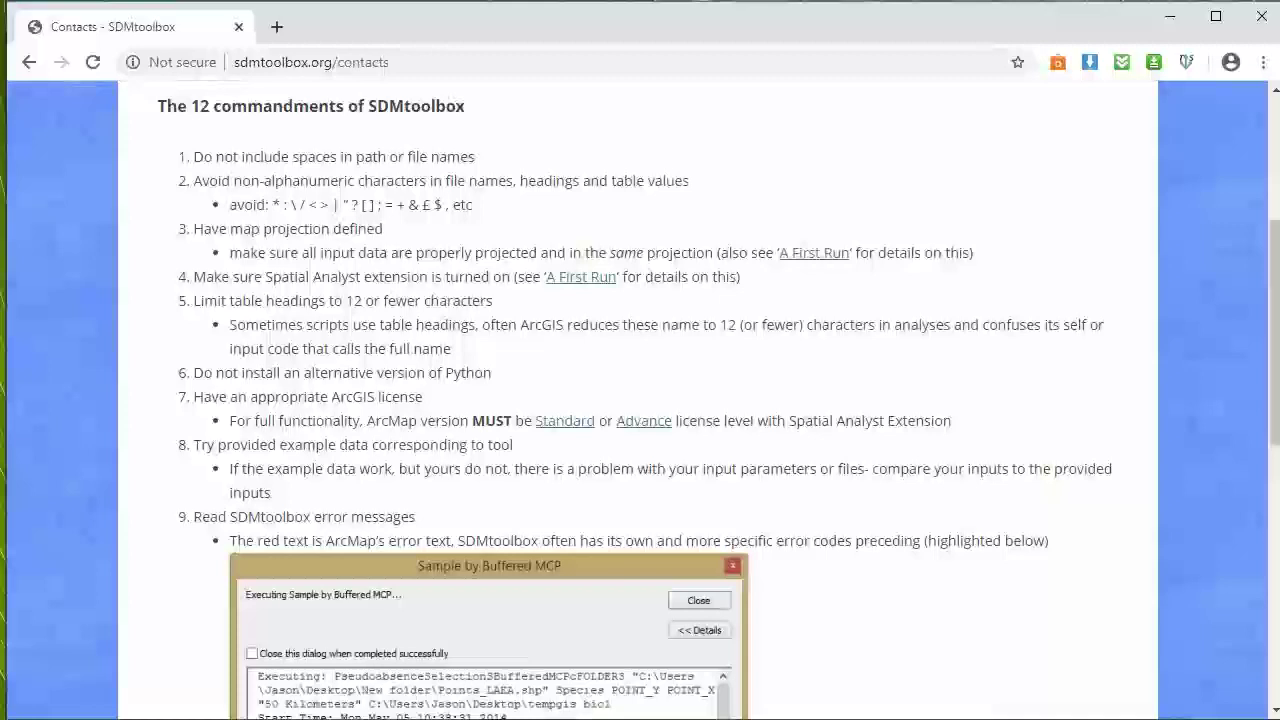
key(alt+Tab)
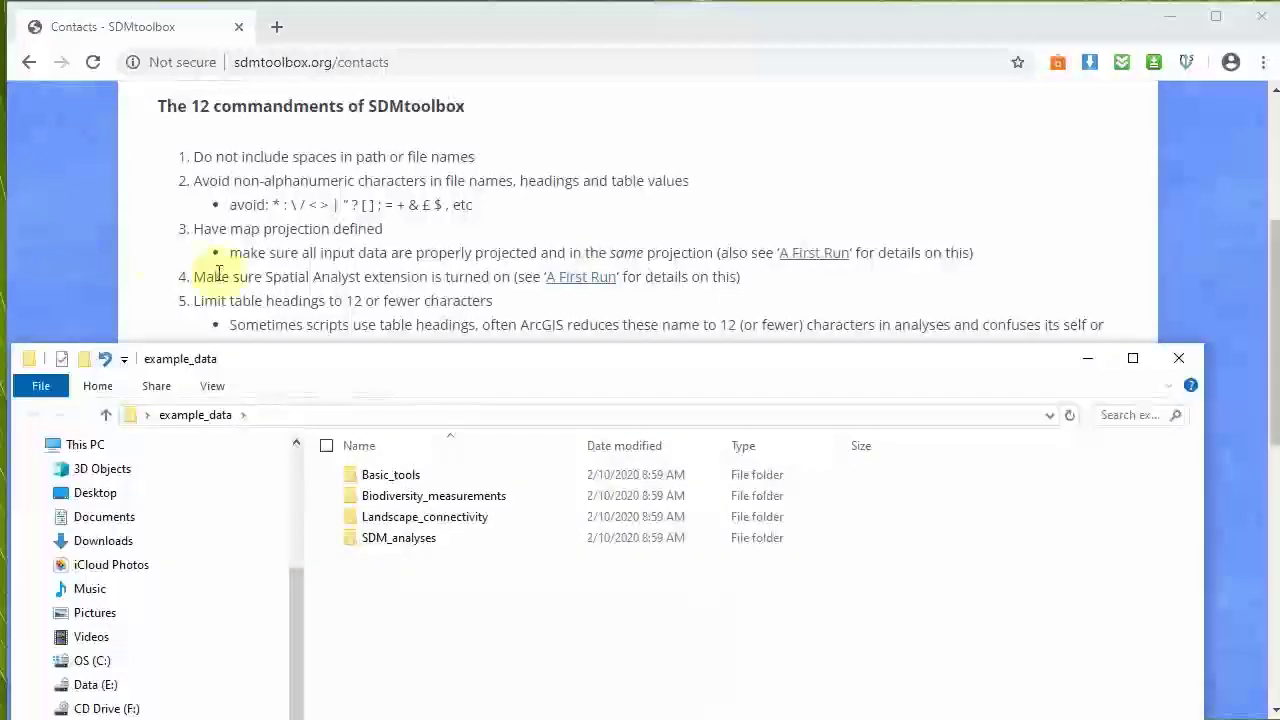
Step: Shrink the example_data folder window, minimize the browser and bring up ArcMap behind the folder
drag(321, 360, 344, 153)
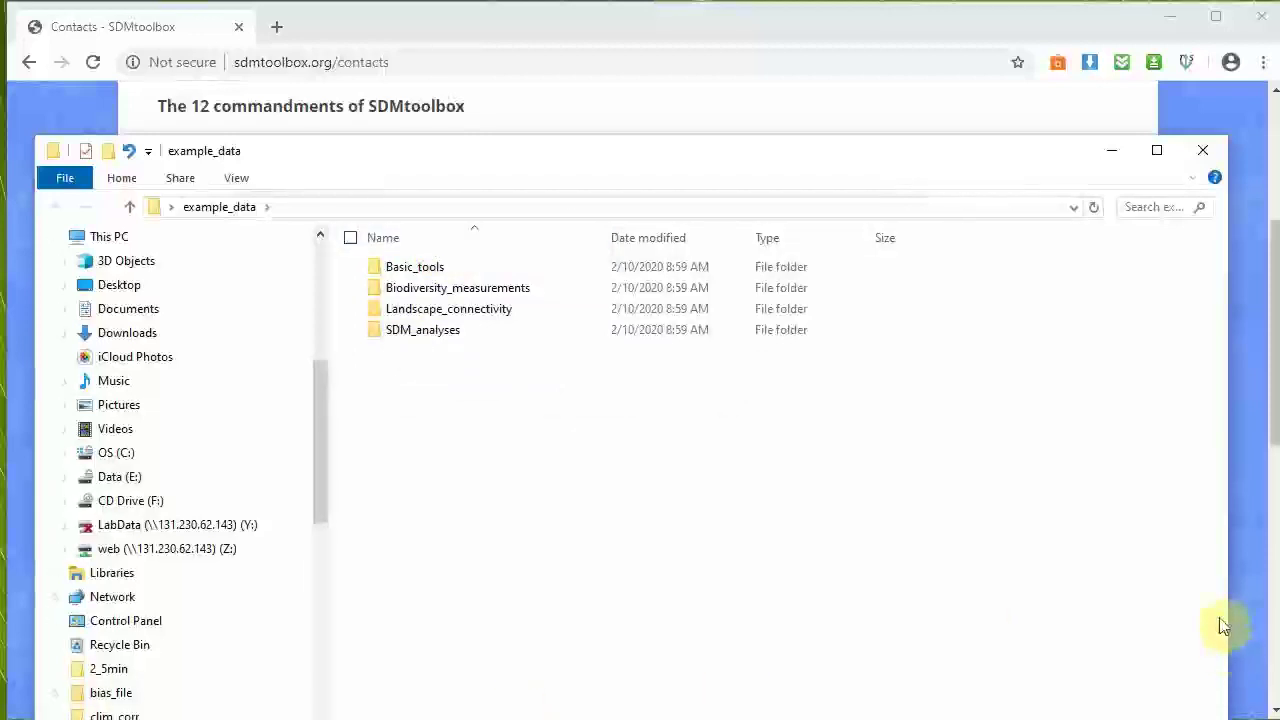
drag(1229, 614, 537, 561)
click(1169, 16)
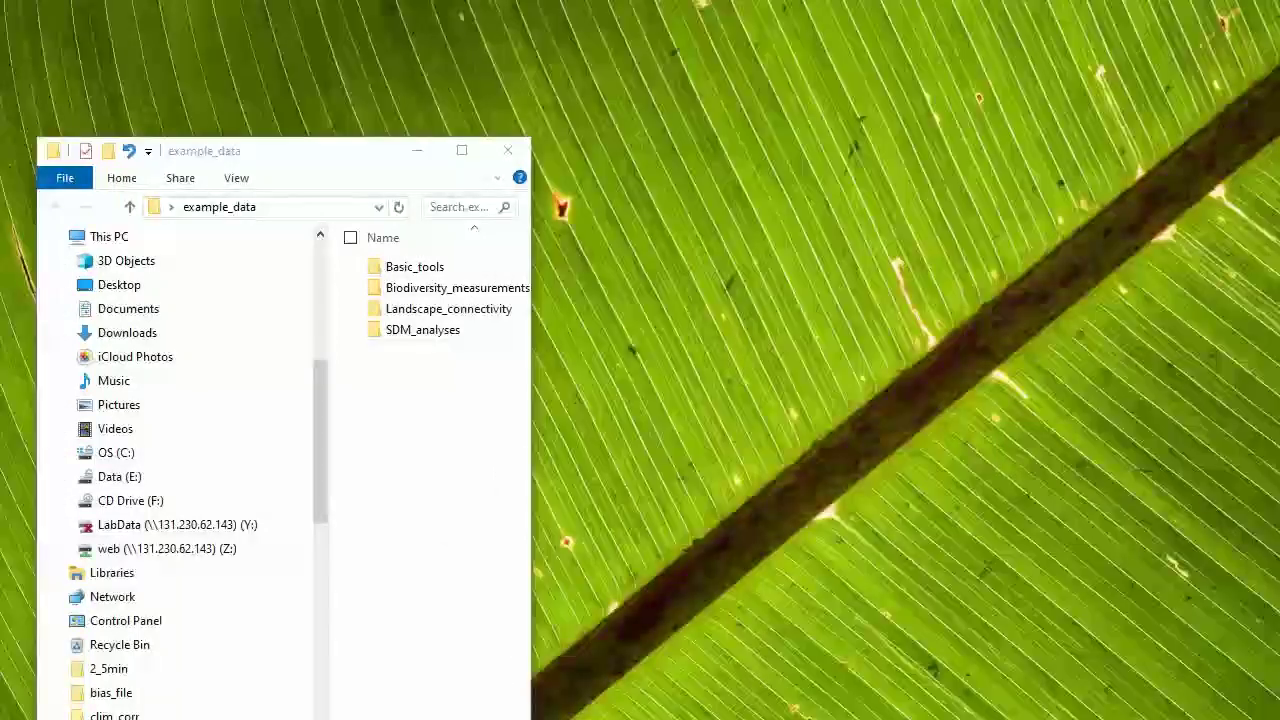
key(alt+Tab)
key(alt+Tab)
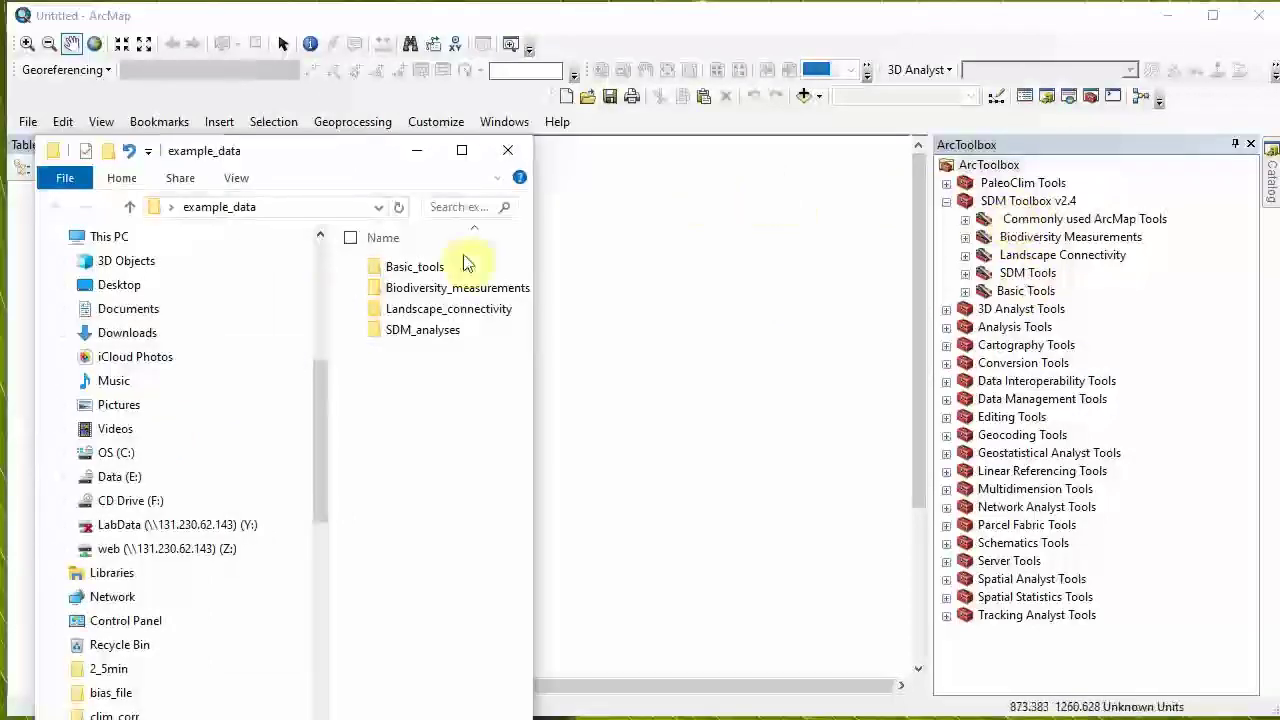
Step: Expand the SDM Tools toolset in ArcToolbox and open the SDM_analyses > rarefy folder in the example data
click(965, 273)
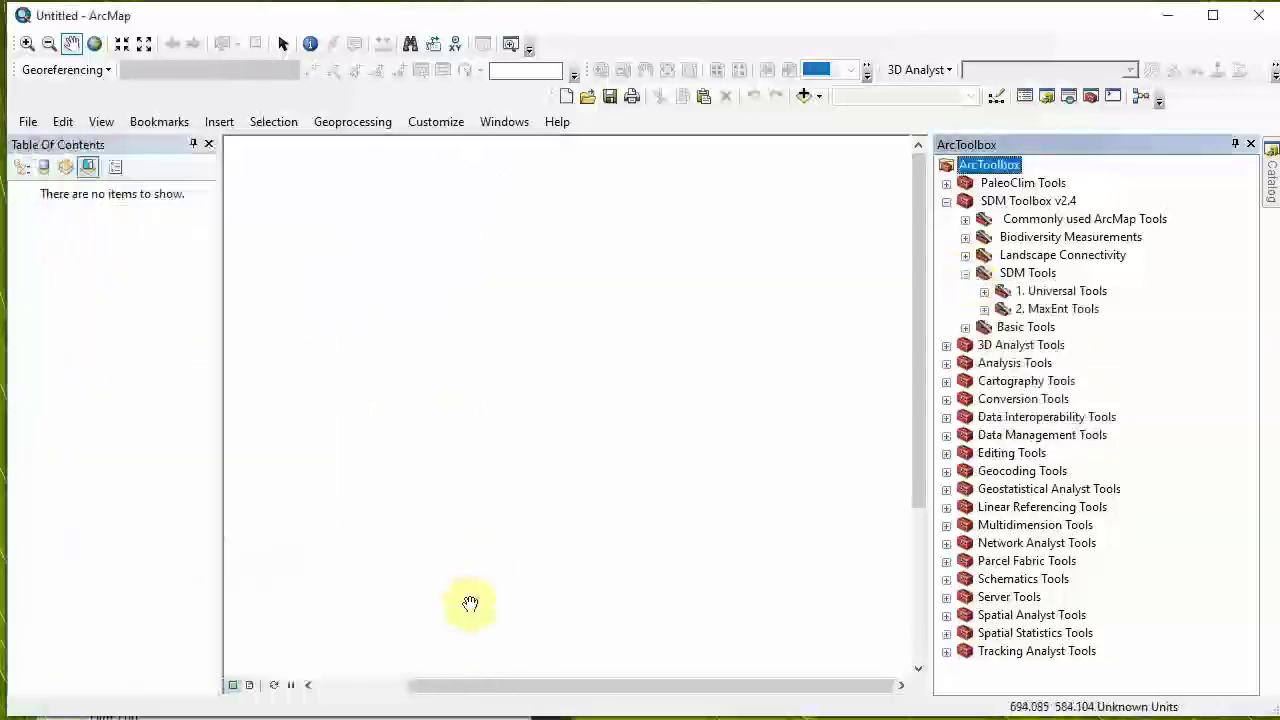
click(460, 719)
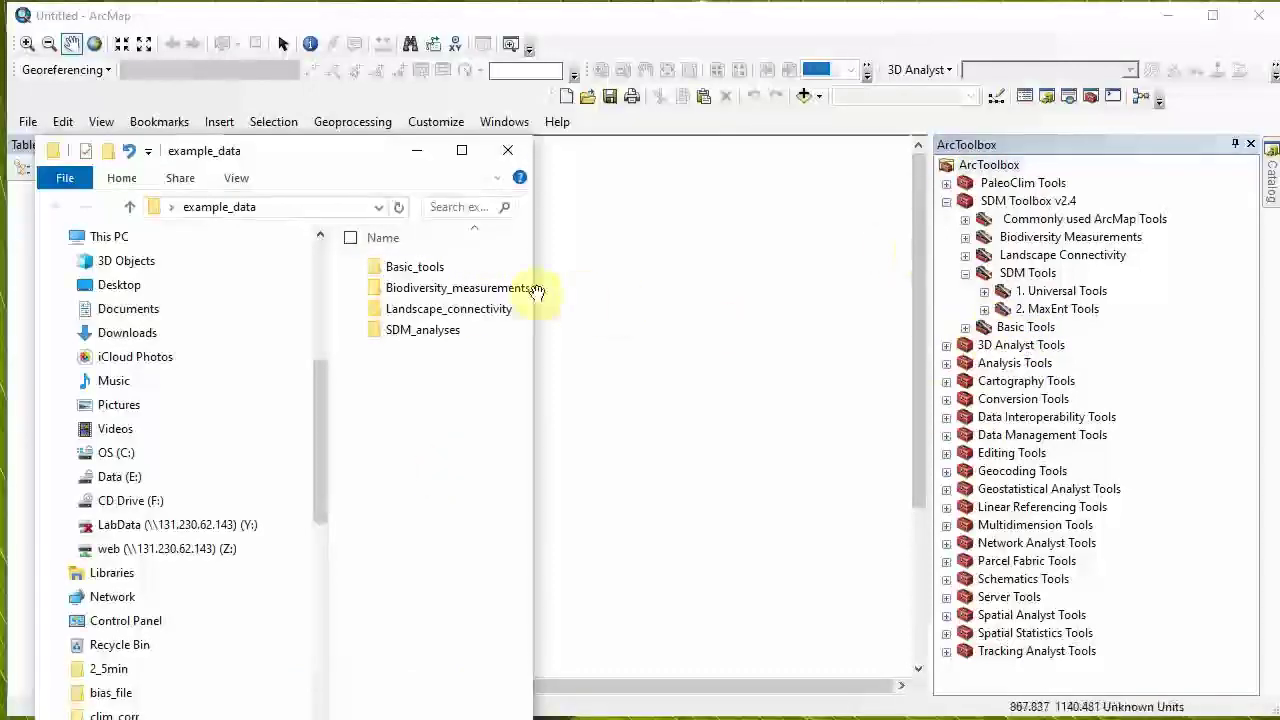
double_click(426, 340)
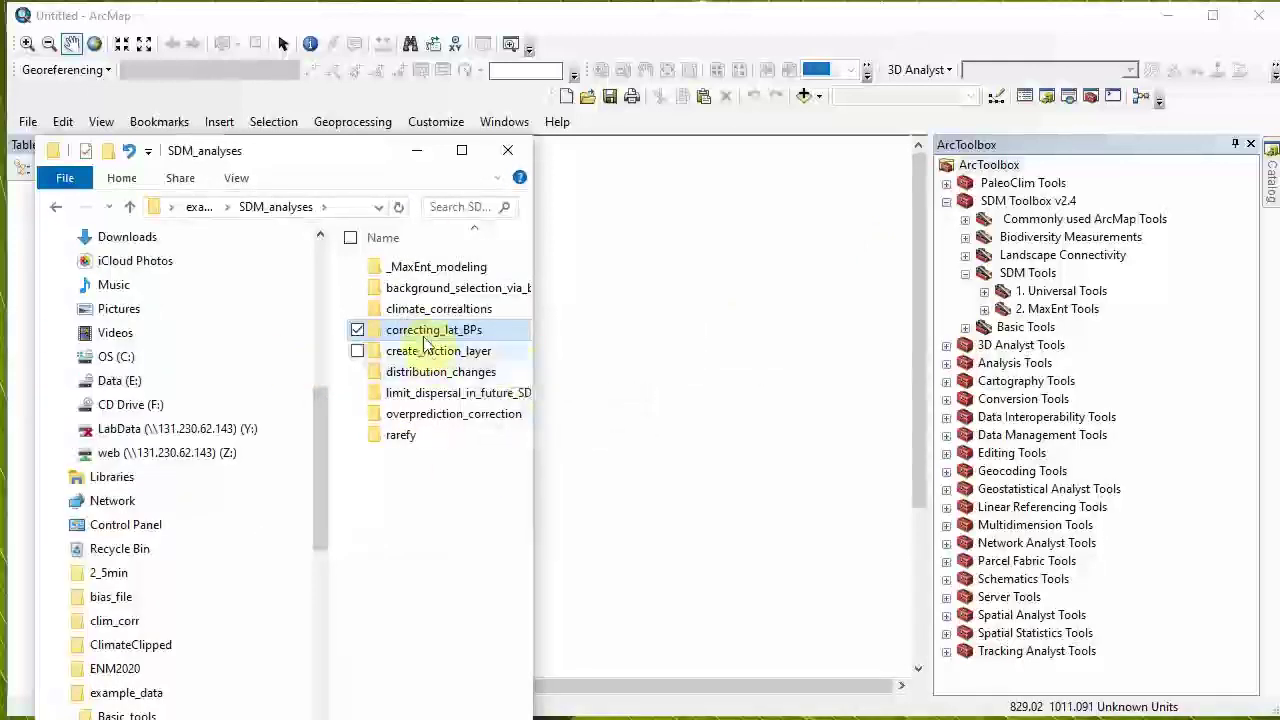
double_click(409, 440)
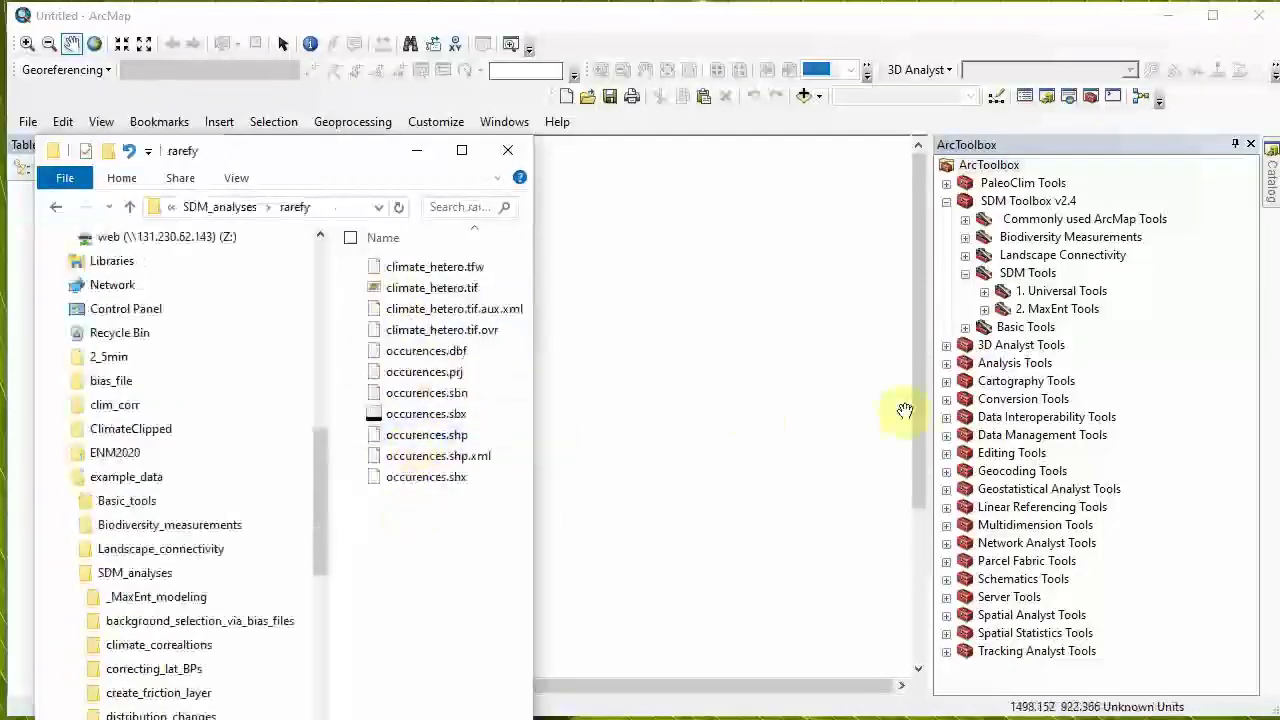
Step: Expand Universal Tools and its Spatially Rarefy Occurrence Data toolset, and match its first tool with the rarefy example files
click(984, 291)
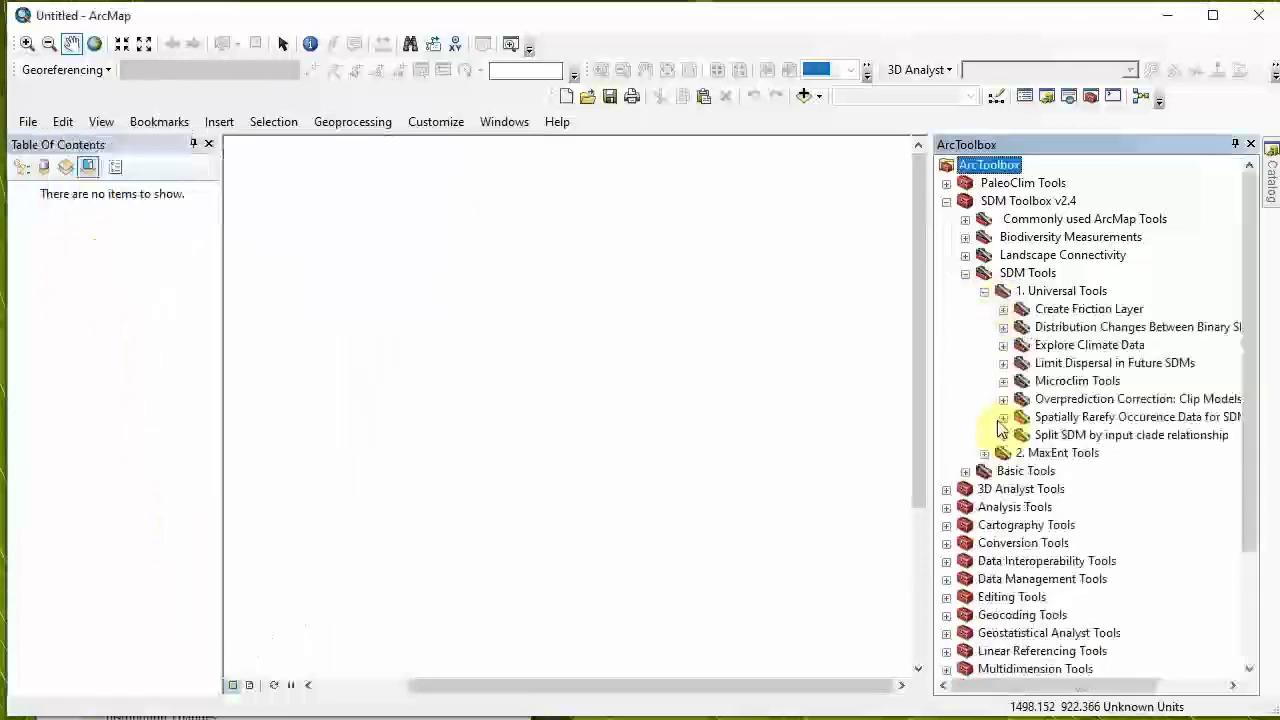
click(1003, 417)
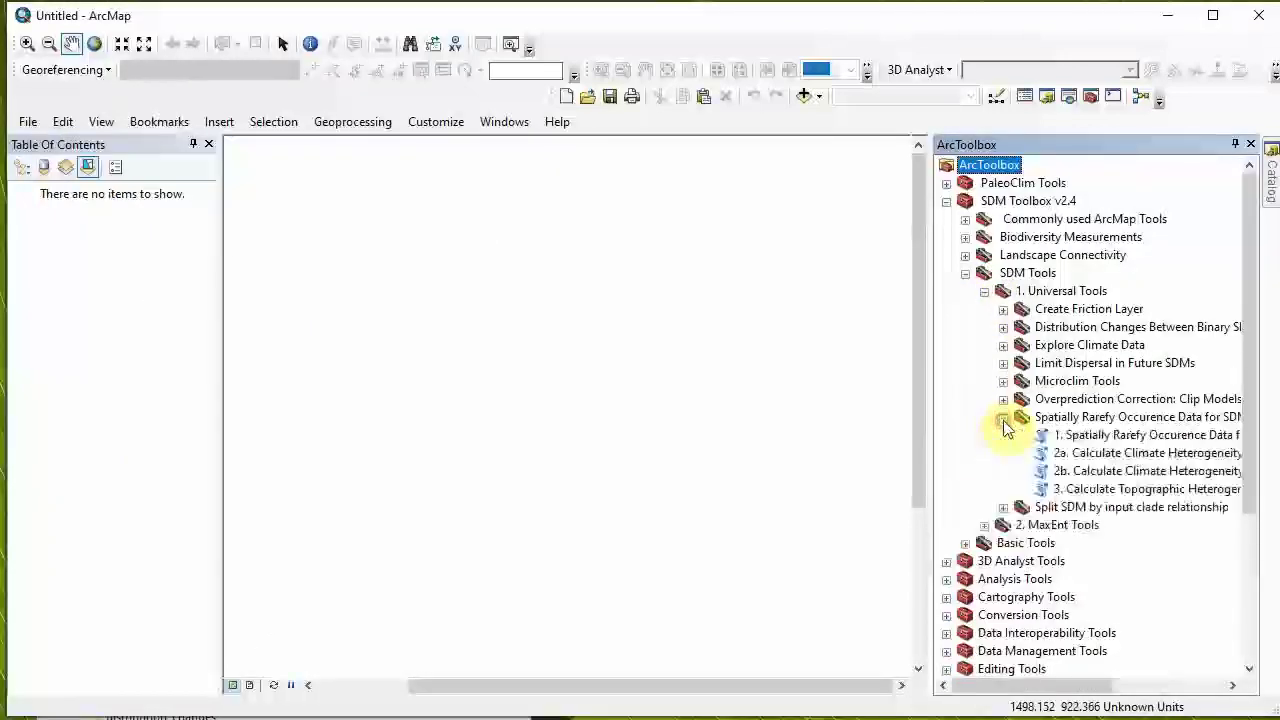
click(452, 712)
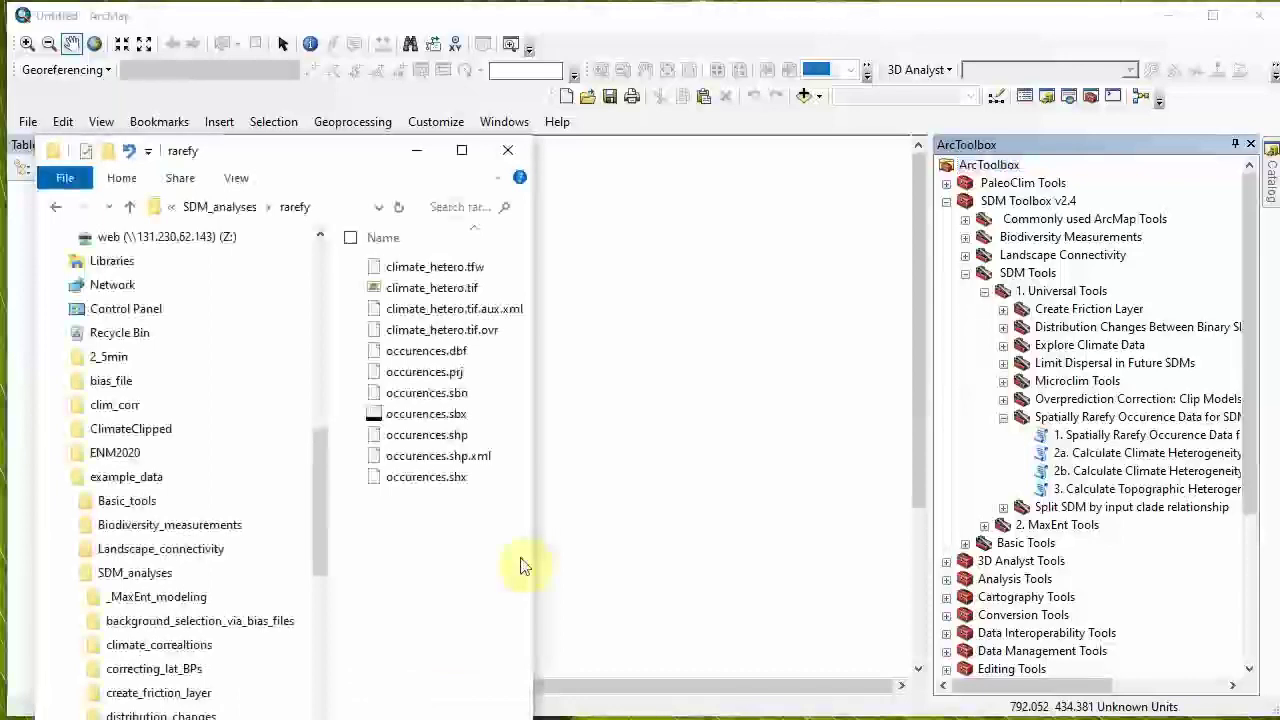
click(1095, 433)
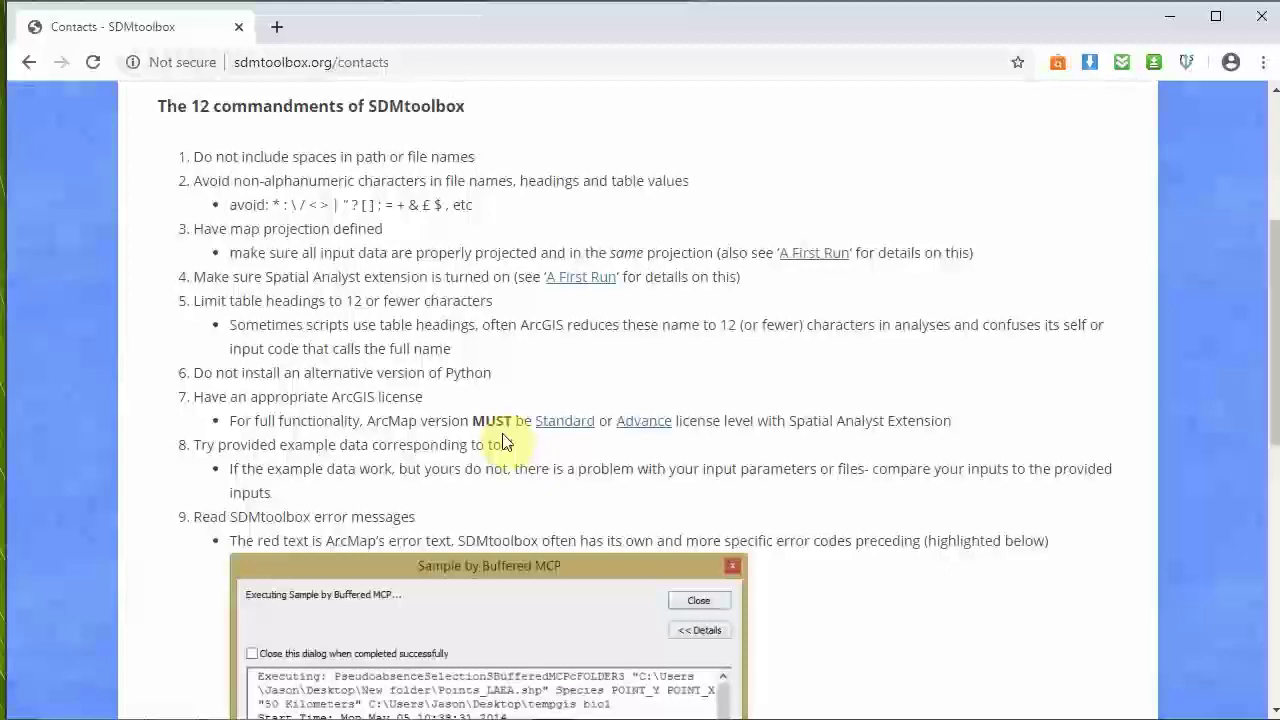
Step: Switch to the SDMtoolbox Contacts page and read commandments 8 to 12, enlarging the error message example
scroll(503, 443, down, 3)
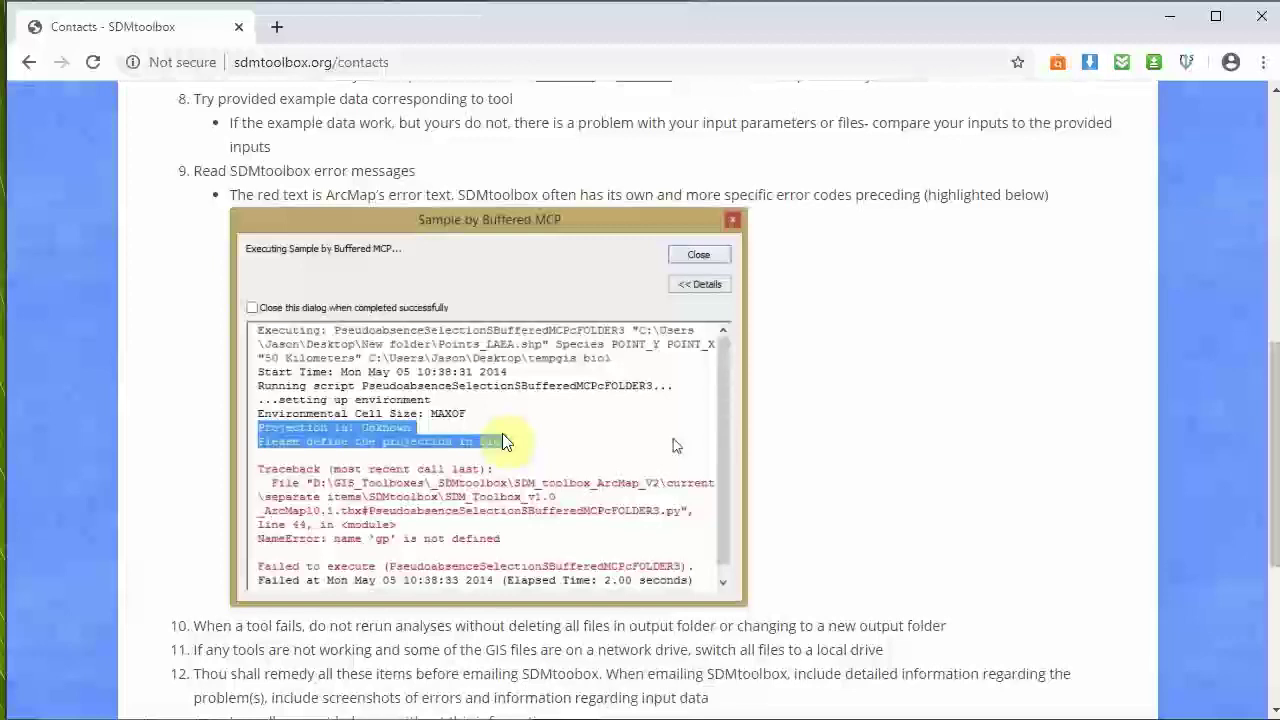
click(611, 430)
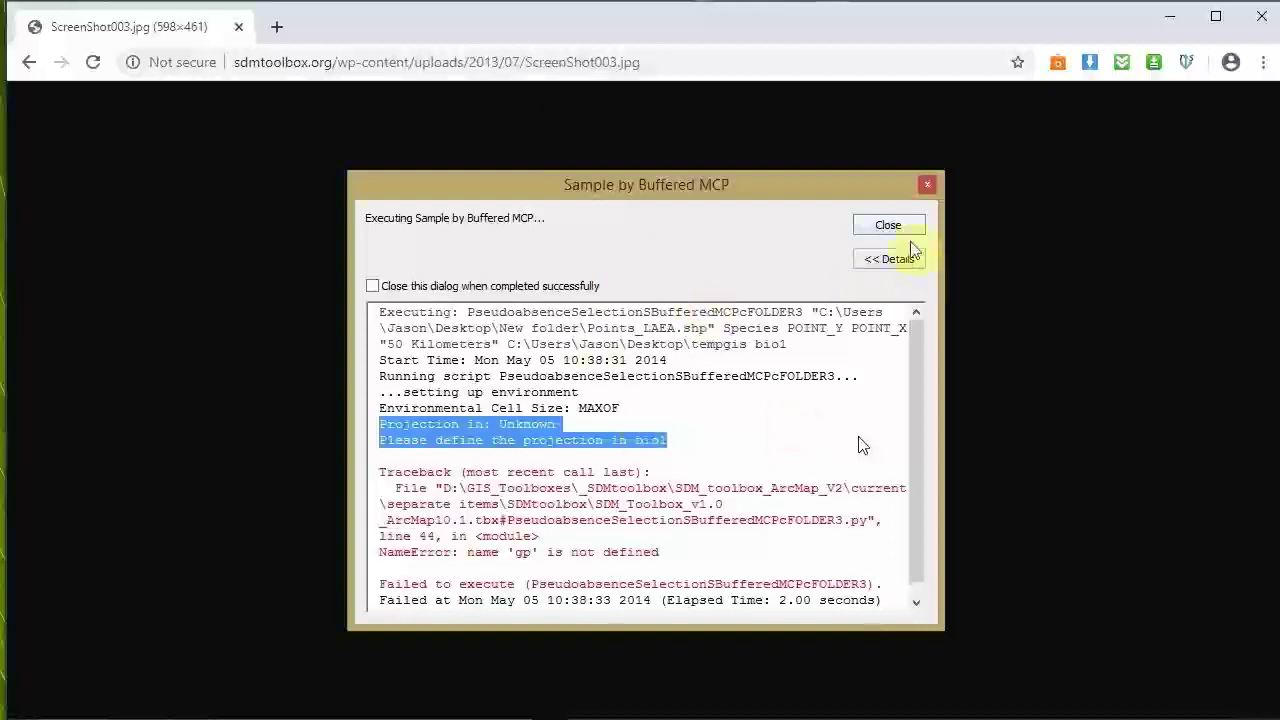
click(29, 62)
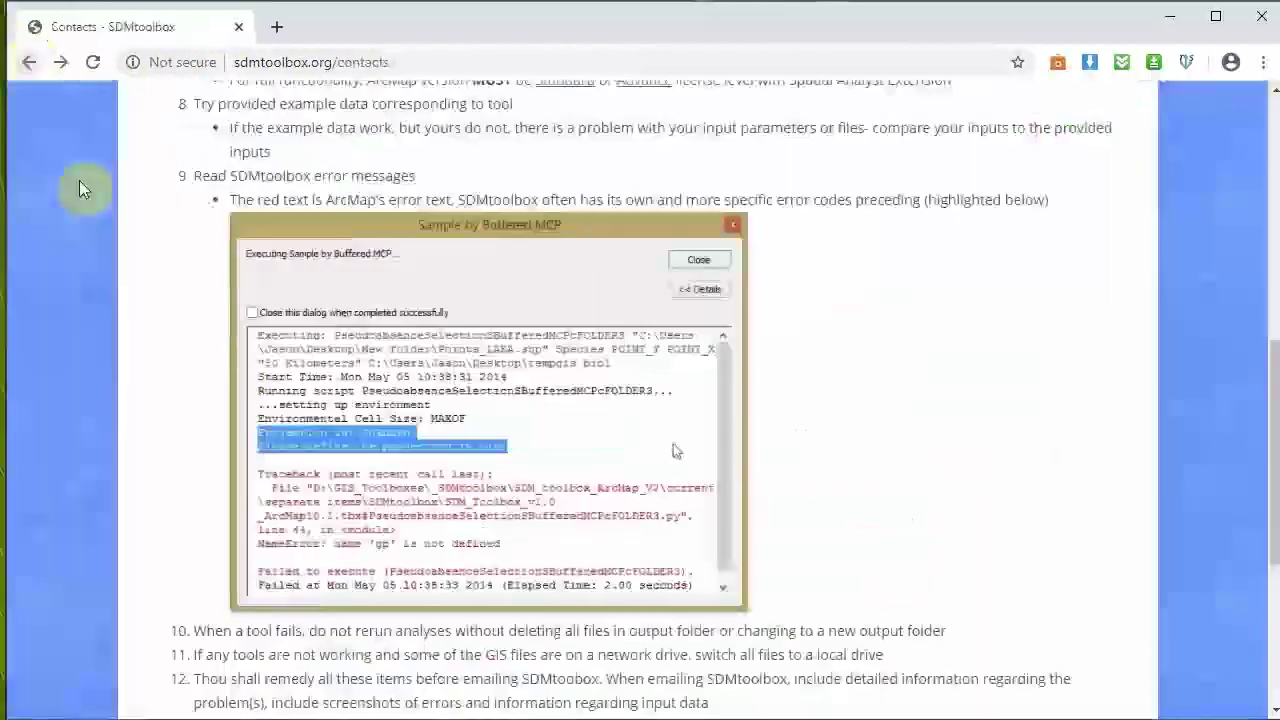
scroll(334, 520, down, 4)
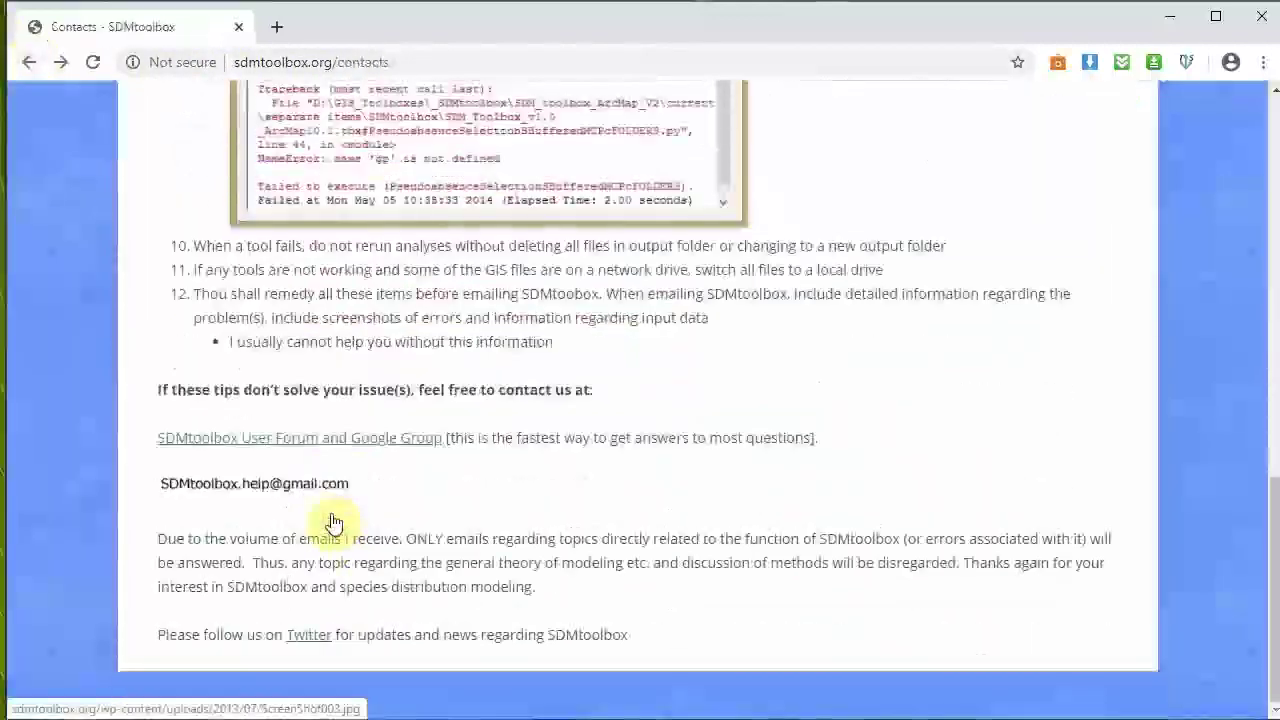
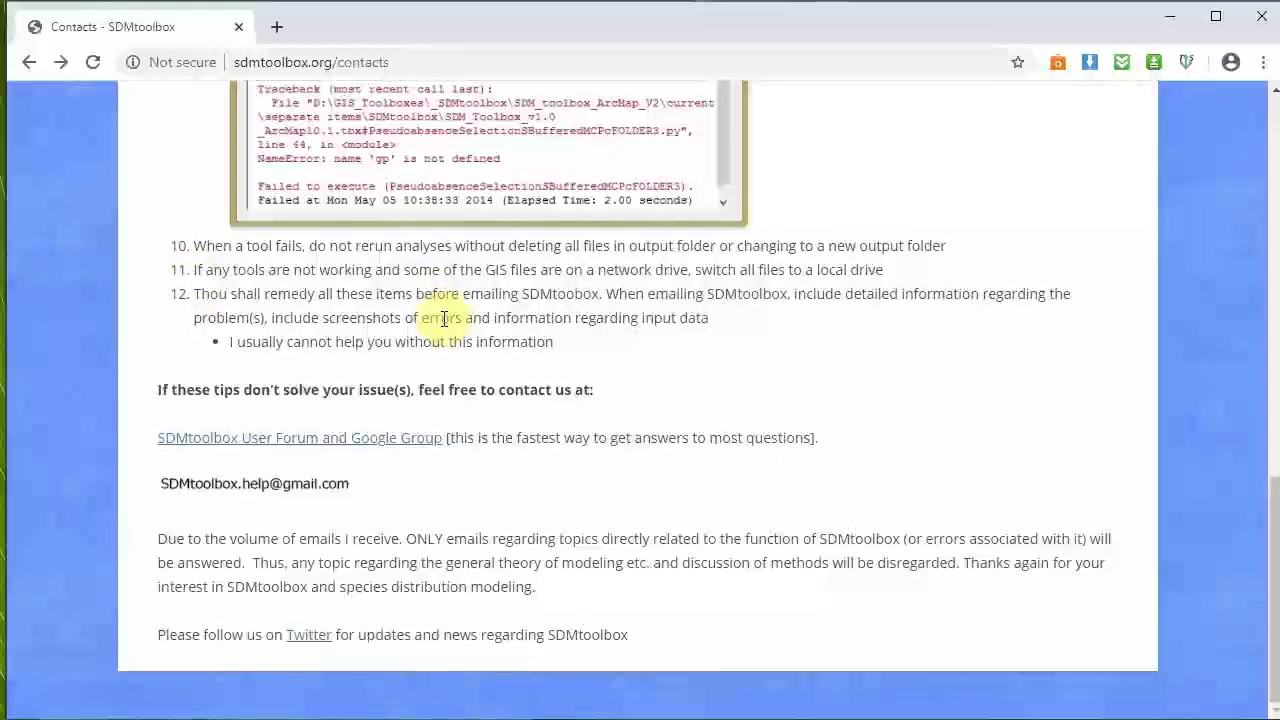
scroll(530, 366, up, 6)
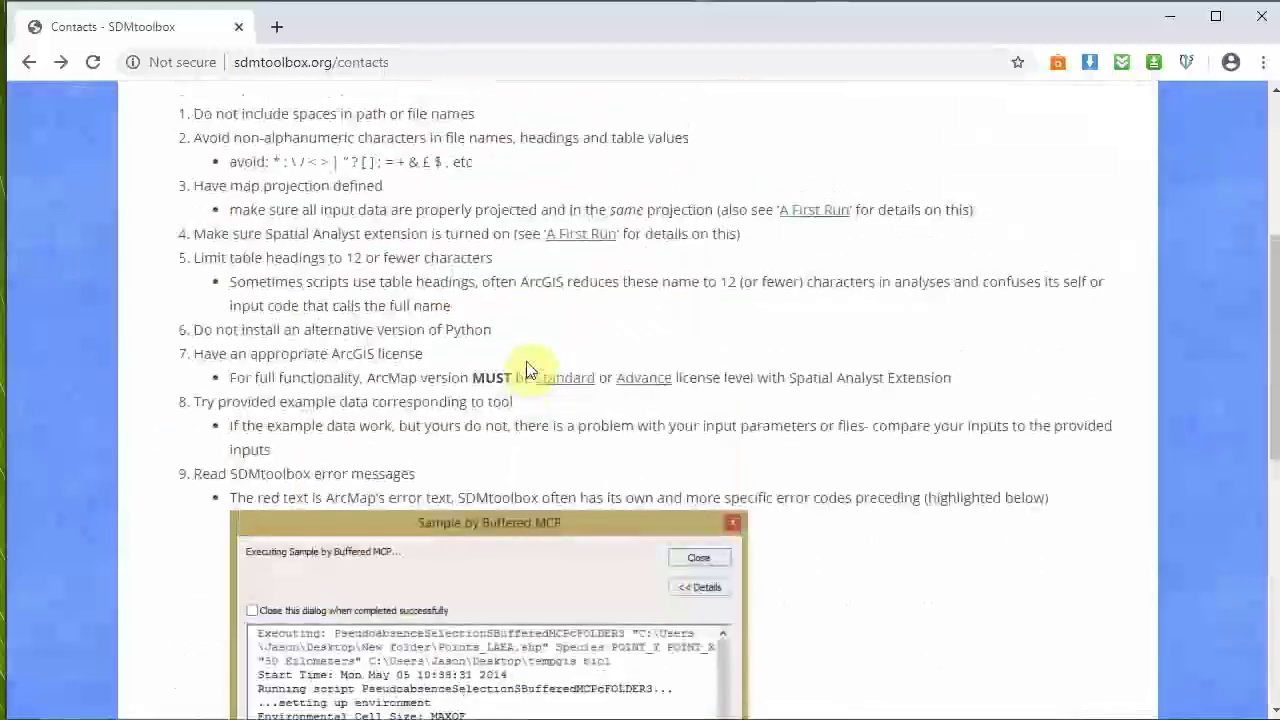
scroll(530, 366, down, 7)
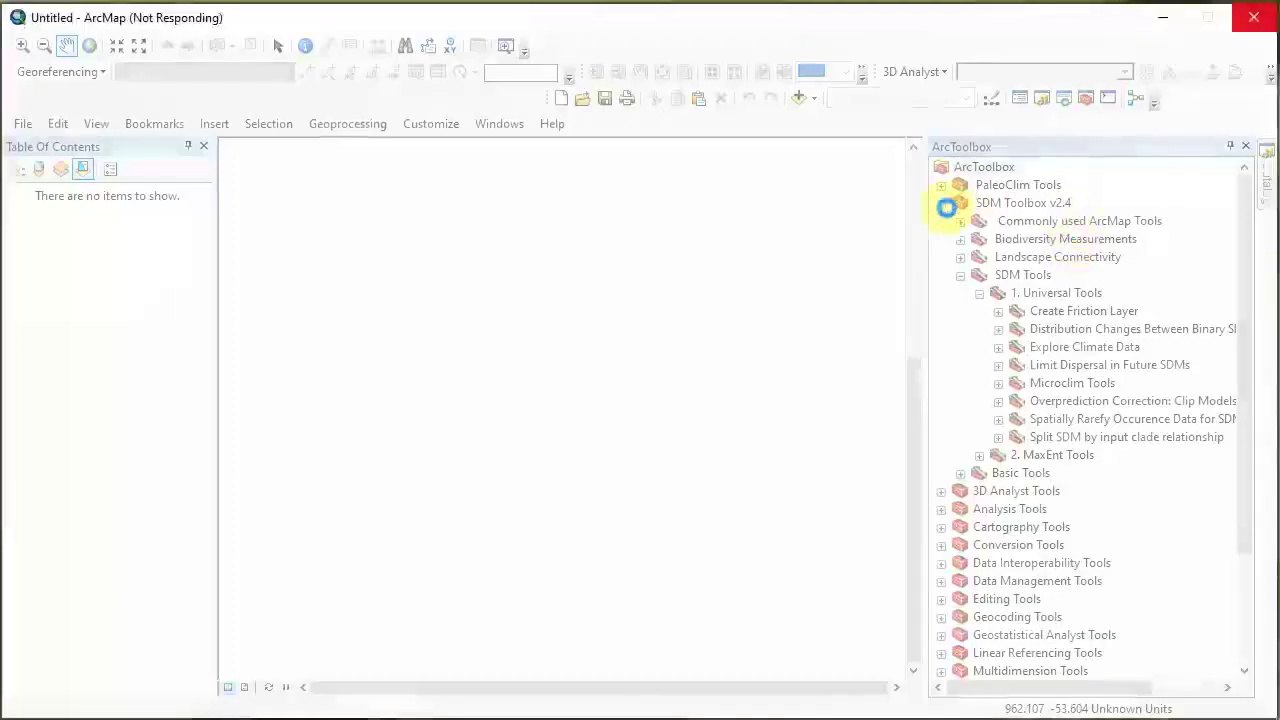
Step: Switch to ArcMap, collapse and re-expand SDM Toolbox v2.4, and collapse its SDM Tools toolset
click(942, 204)
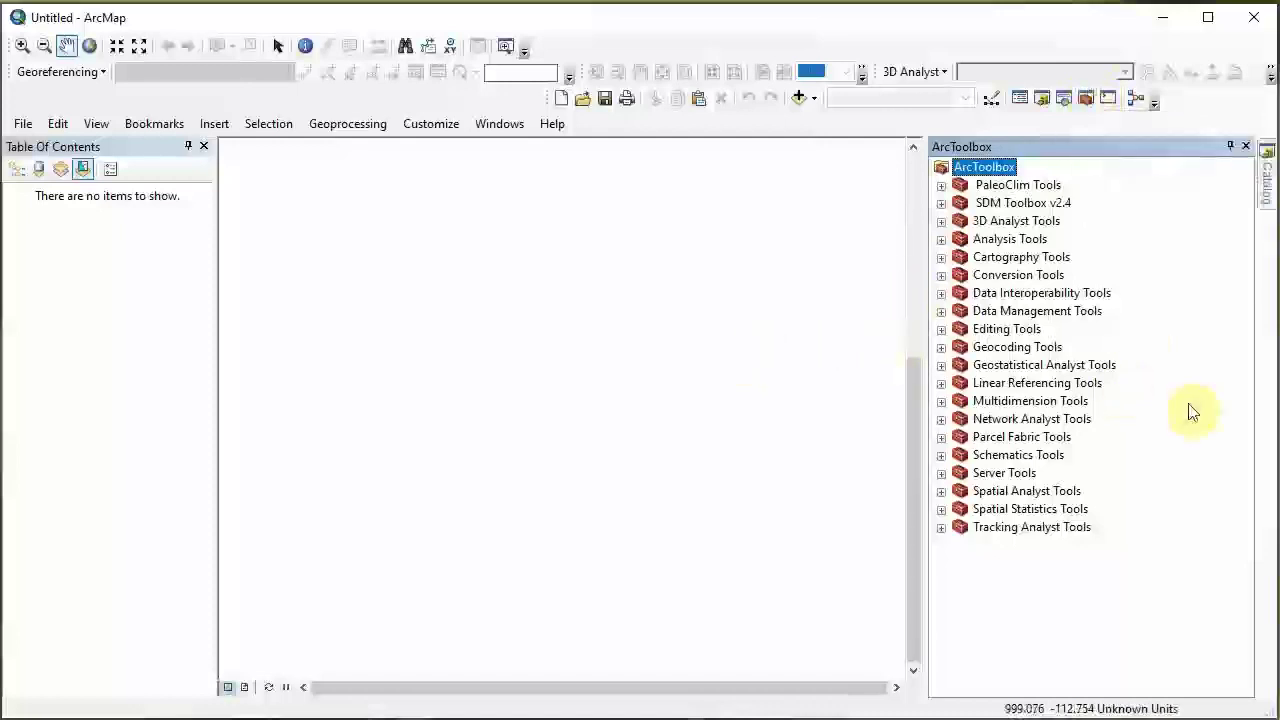
click(941, 203)
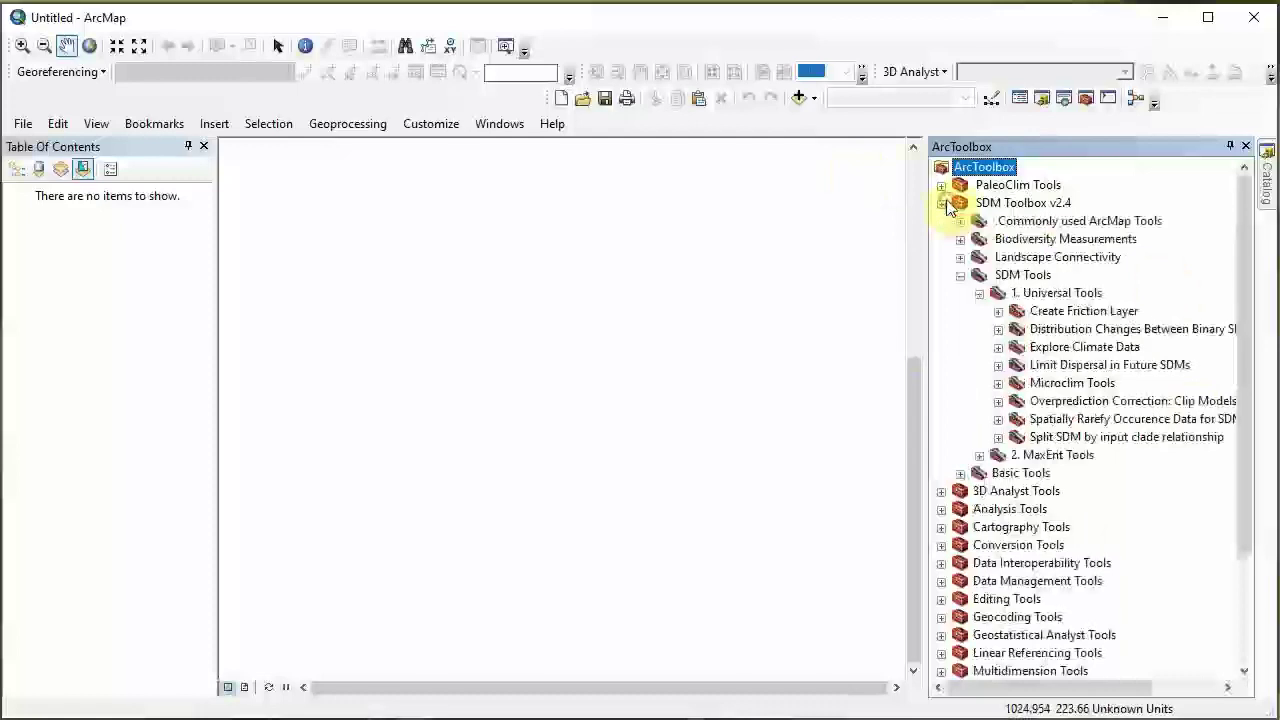
click(960, 276)
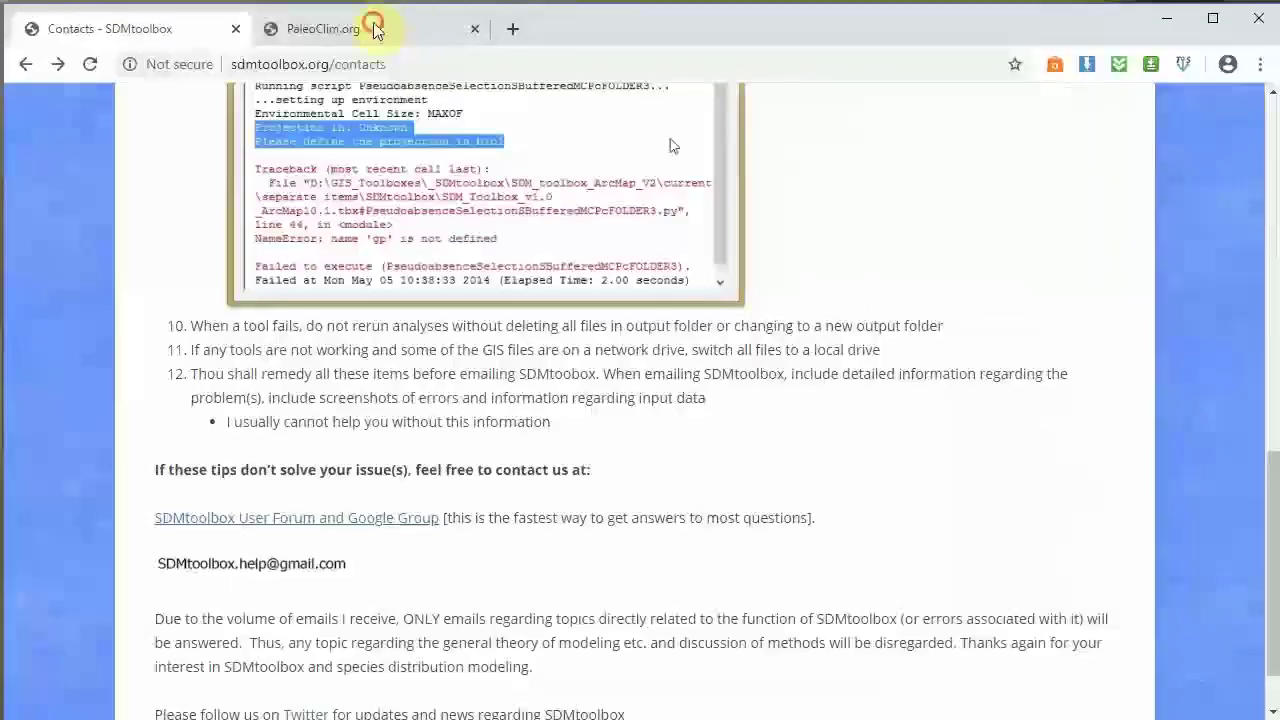
Step: Switch to the PaleoClim.org site and download the Current (1979–2013) CHELSA climate data at 2.5 minutes
click(375, 30)
scroll(523, 443, up, 10)
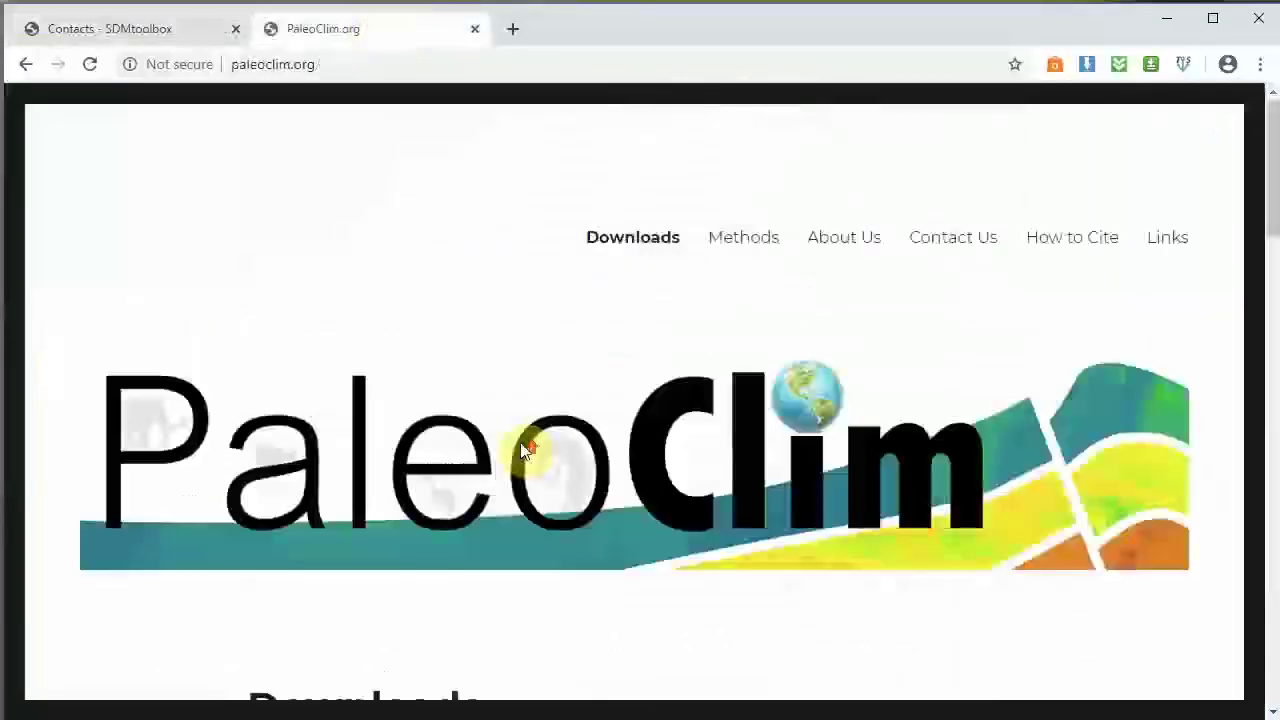
click(380, 62)
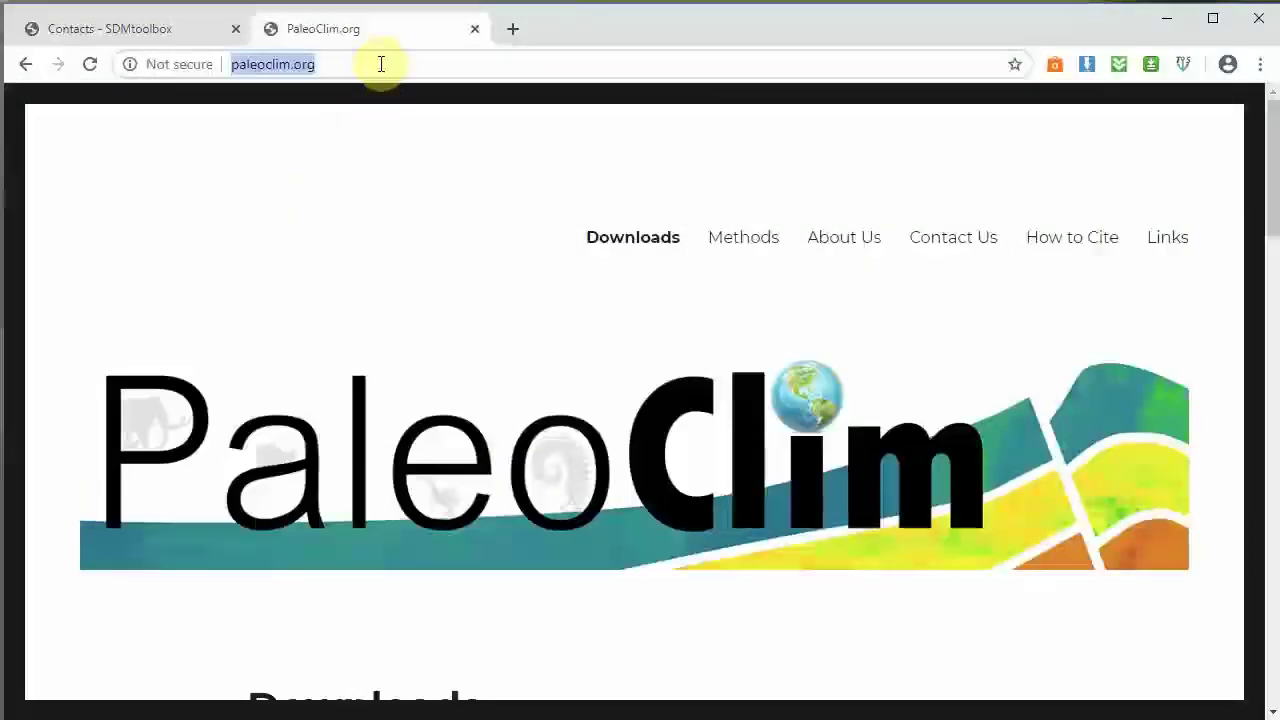
scroll(353, 262, down, 10)
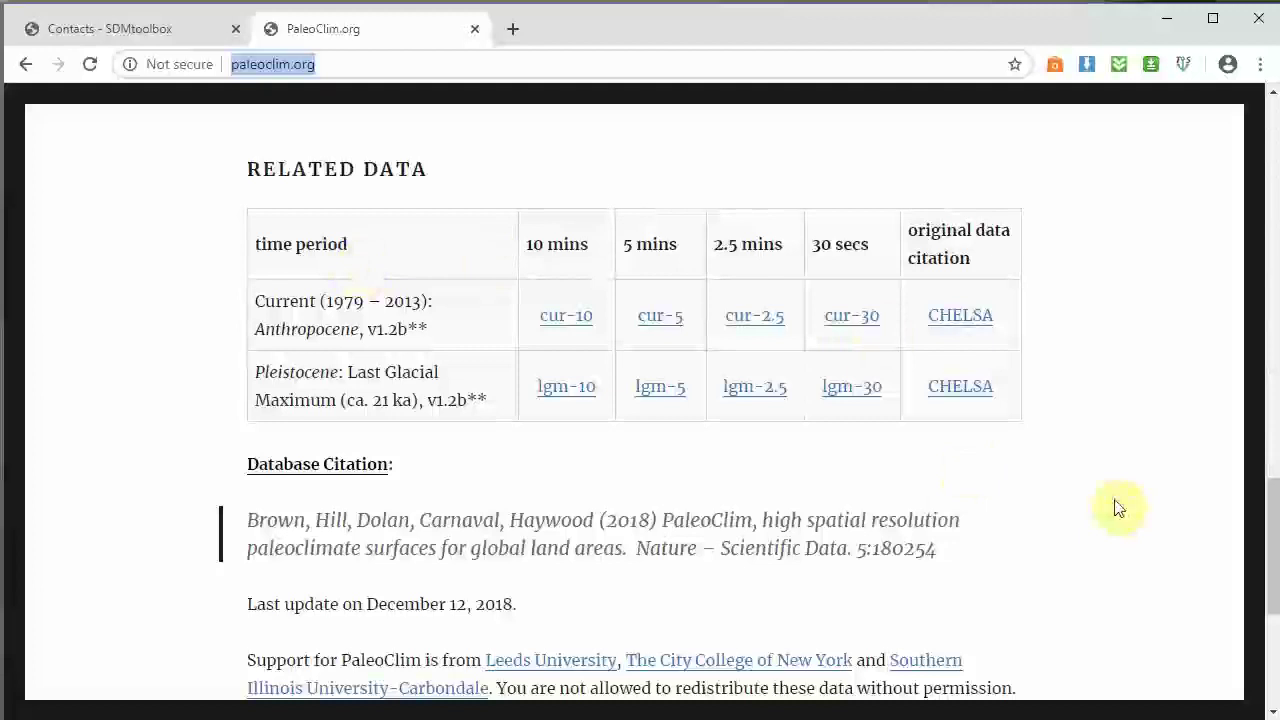
scroll(1118, 508, up, 3)
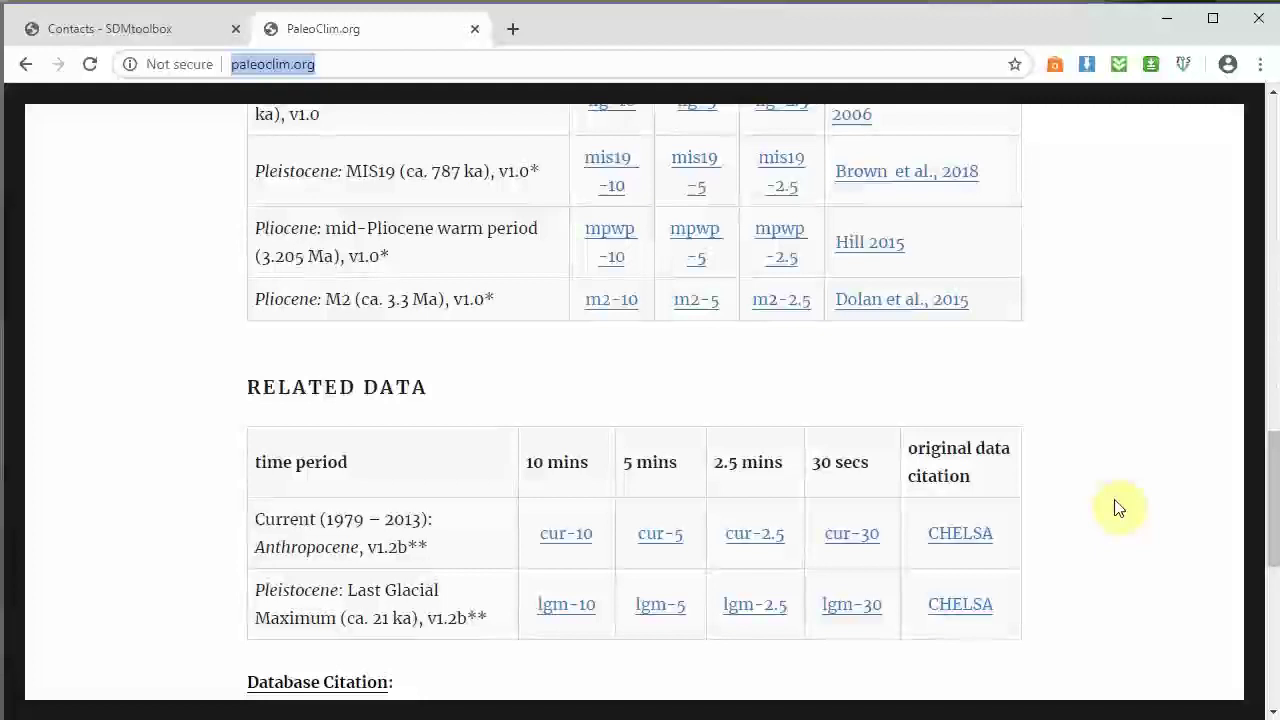
scroll(1100, 505, down, 1)
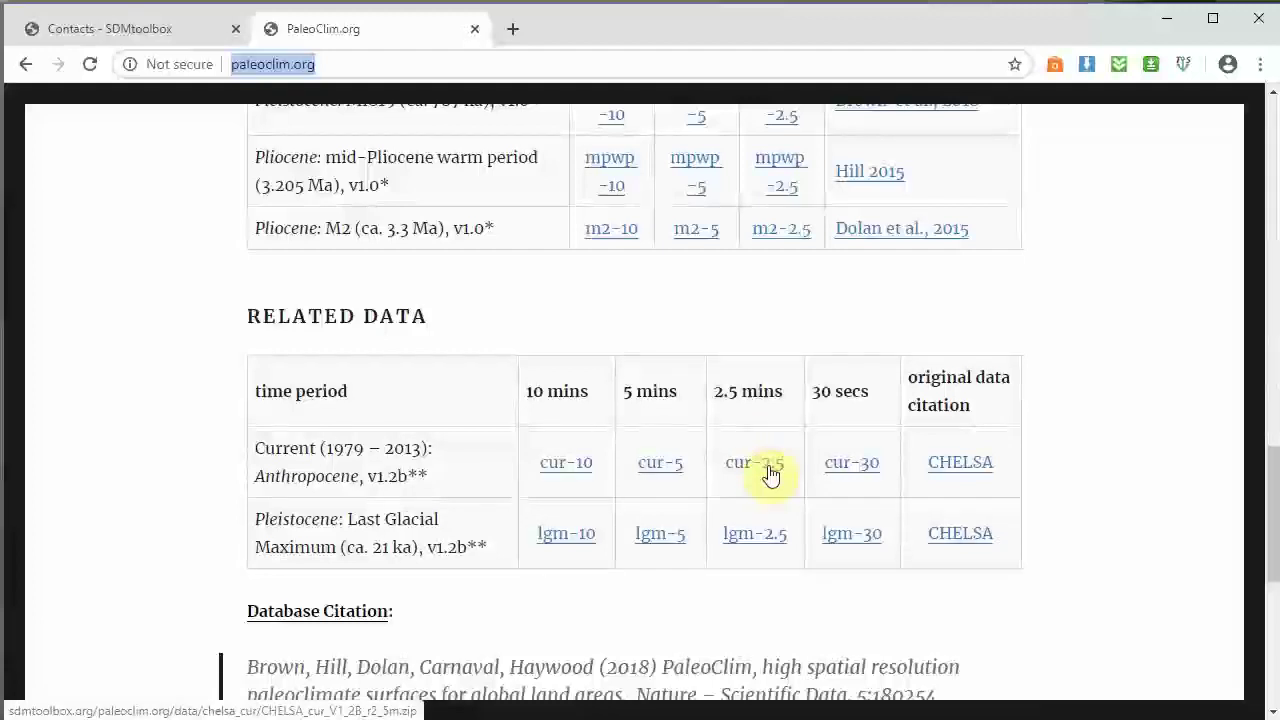
click(770, 474)
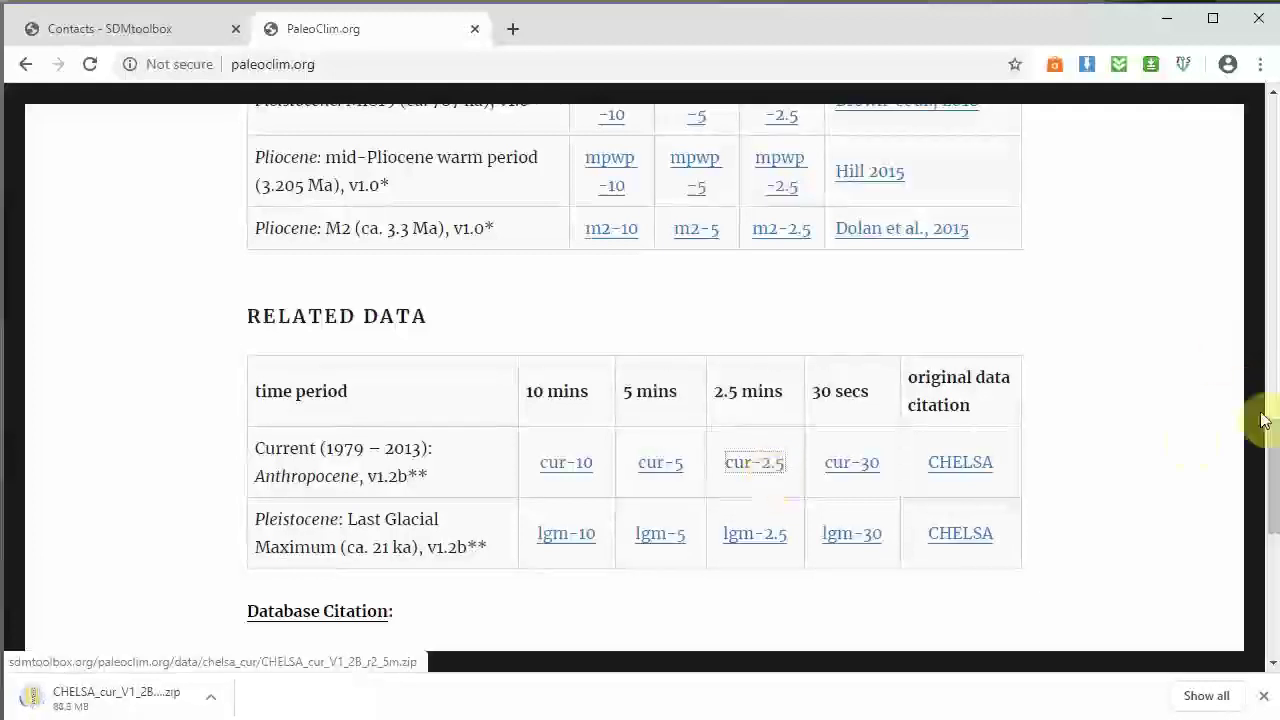
Step: Look through the past climate periods and resolutions offered in the PaleoClim download tables
scroll(1177, 443, up, 10)
scroll(1177, 443, down, 6)
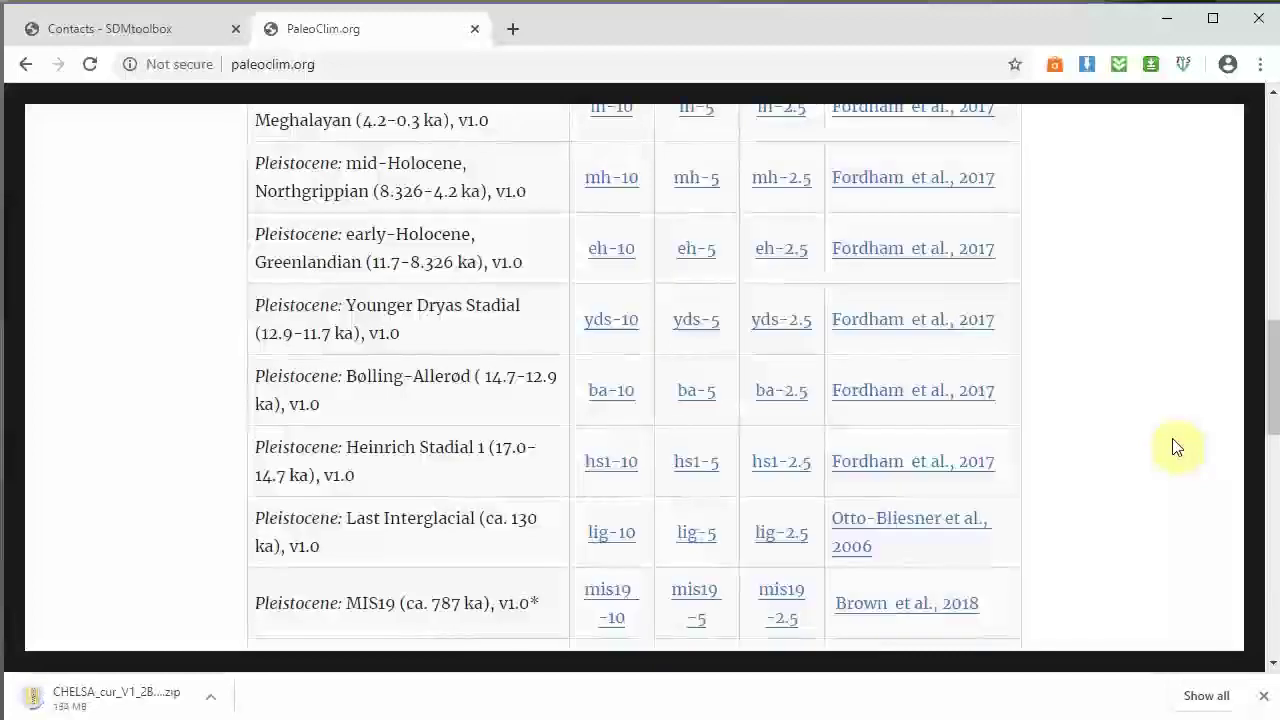
scroll(1177, 447, down, 3)
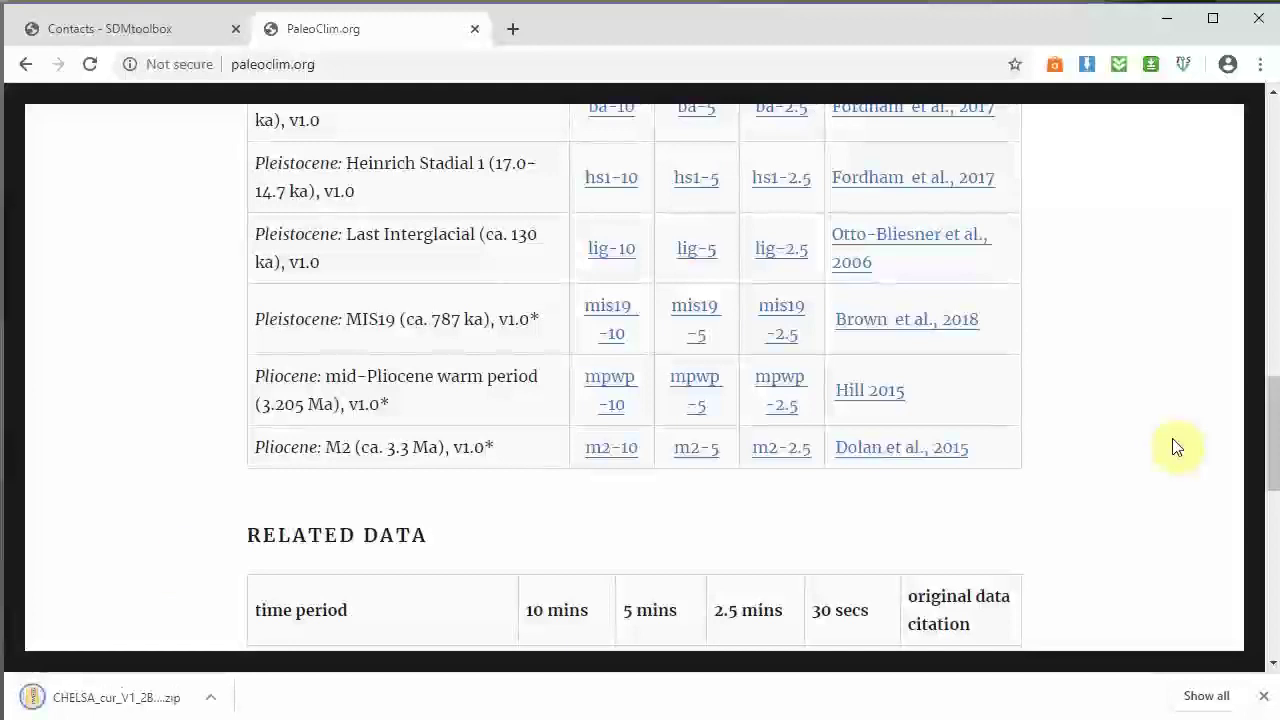
scroll(329, 491, down, 3)
click(789, 457)
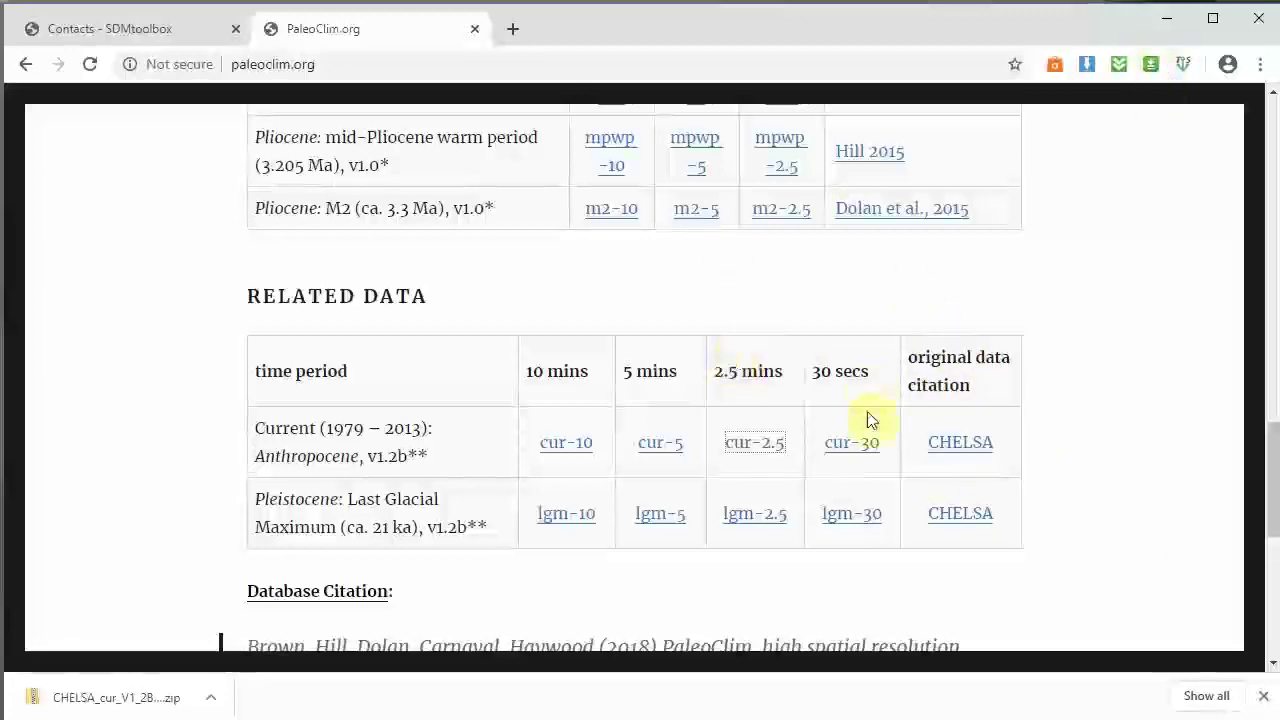
Step: Copy the 2_5min folder from the downloaded CHELSA_cur_V1_2B_r2_5m.zip to the Desktop, replacing existing files, and close the archive window
click(198, 700)
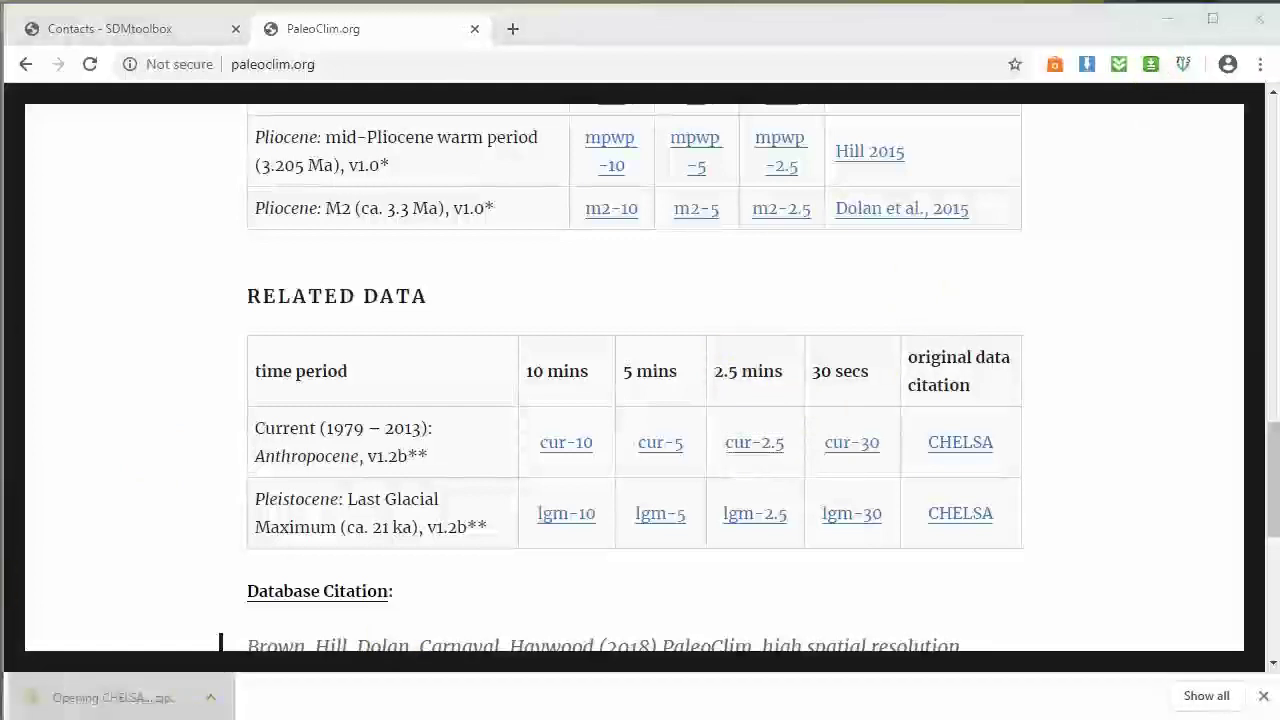
drag(1069, 355, 667, 195)
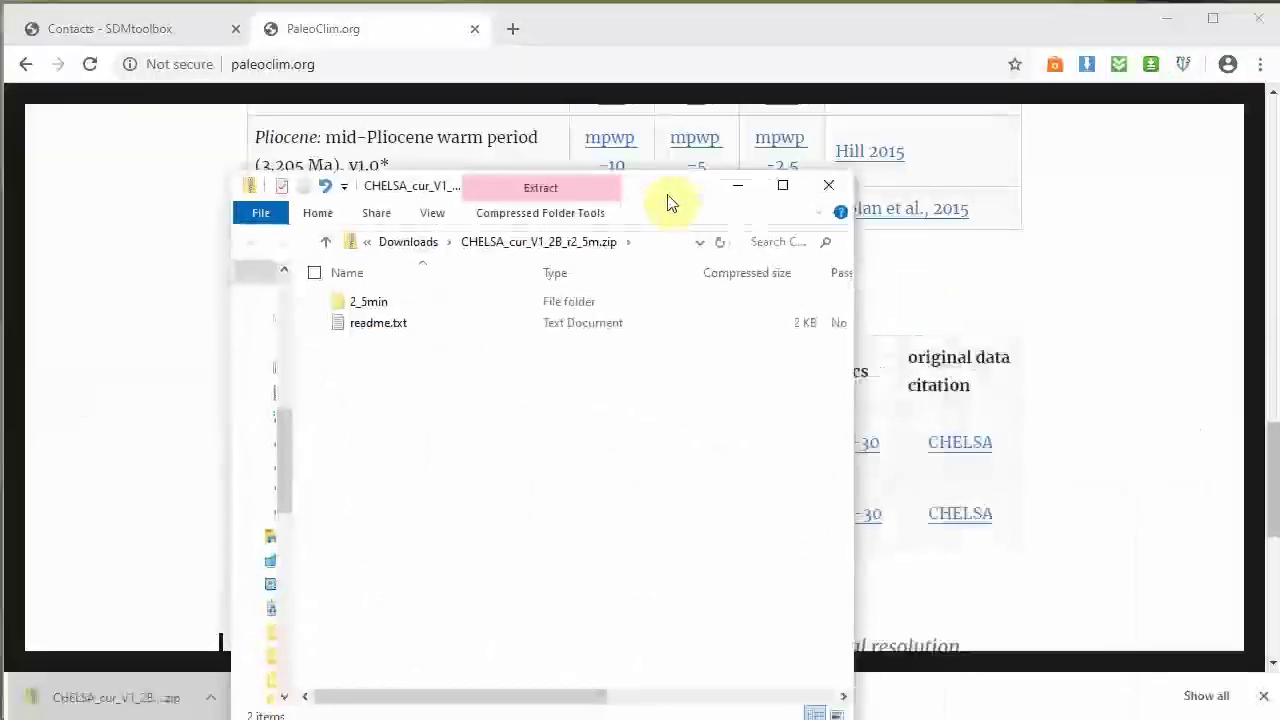
click(345, 299)
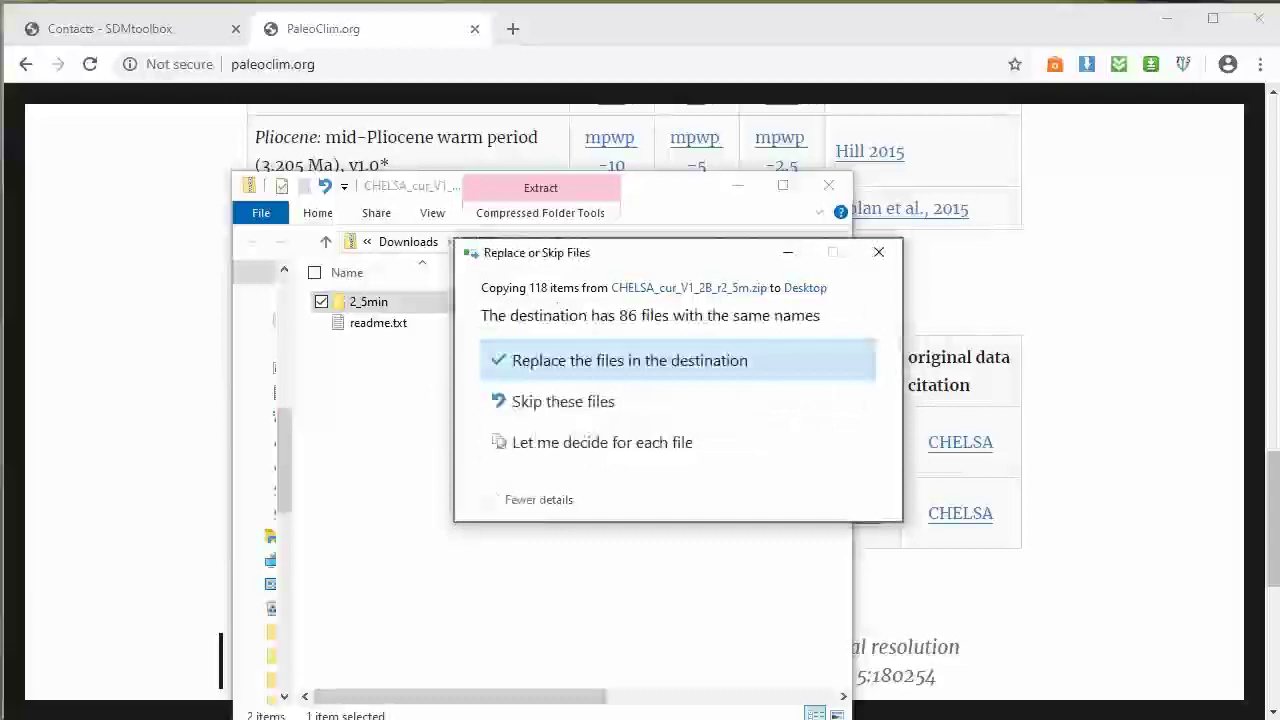
click(533, 362)
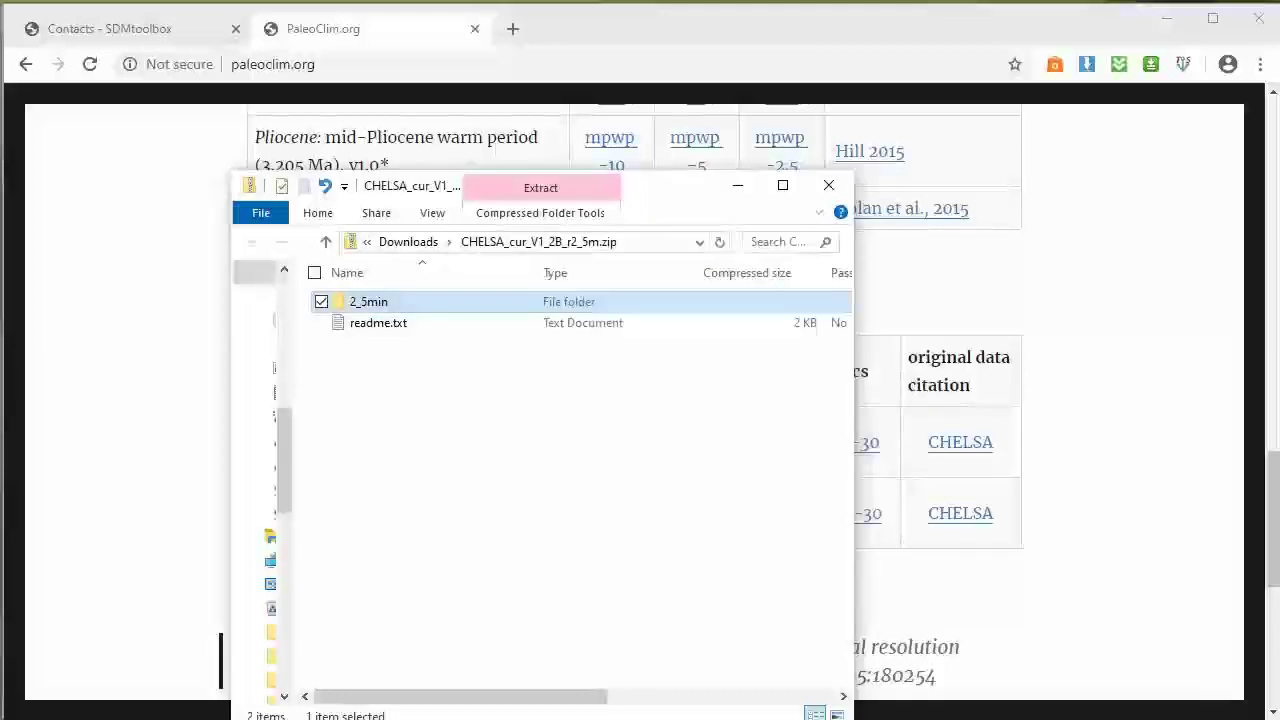
click(826, 187)
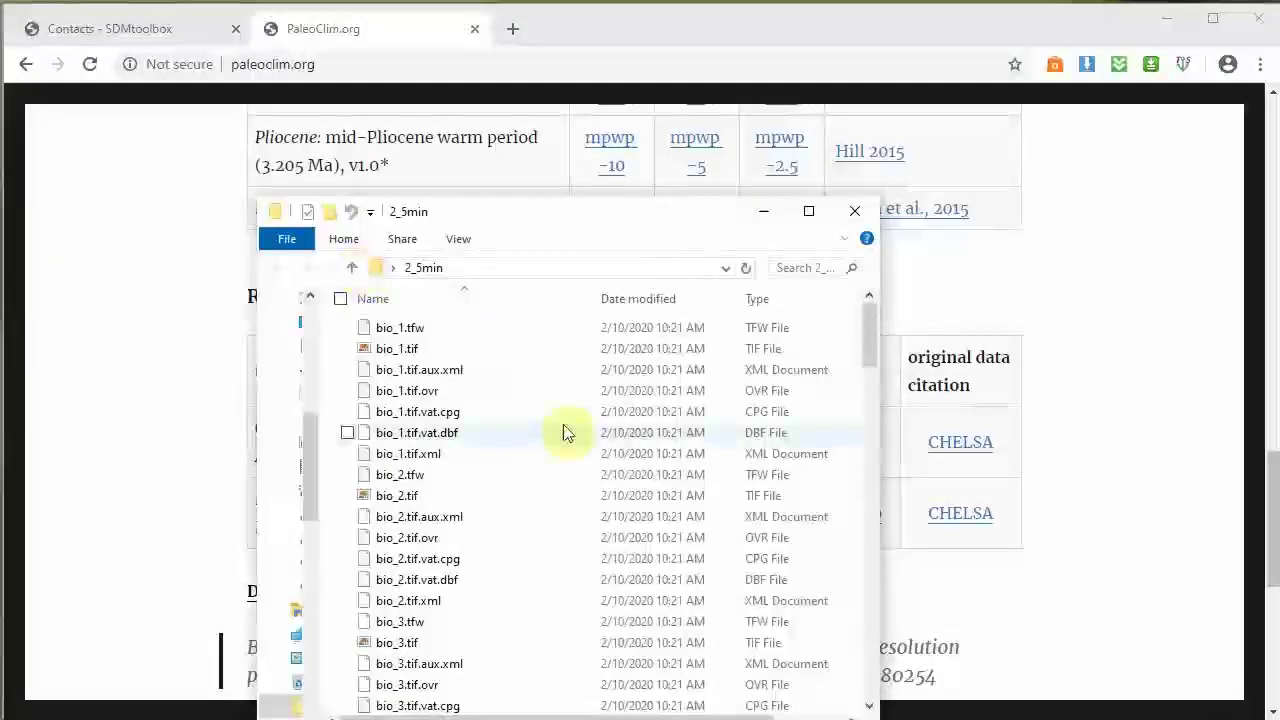
Step: Look through the bio layer files in the extracted 2_5min folder and close its window
scroll(565, 430, down, 4)
scroll(565, 430, down, 5)
scroll(565, 430, up, 9)
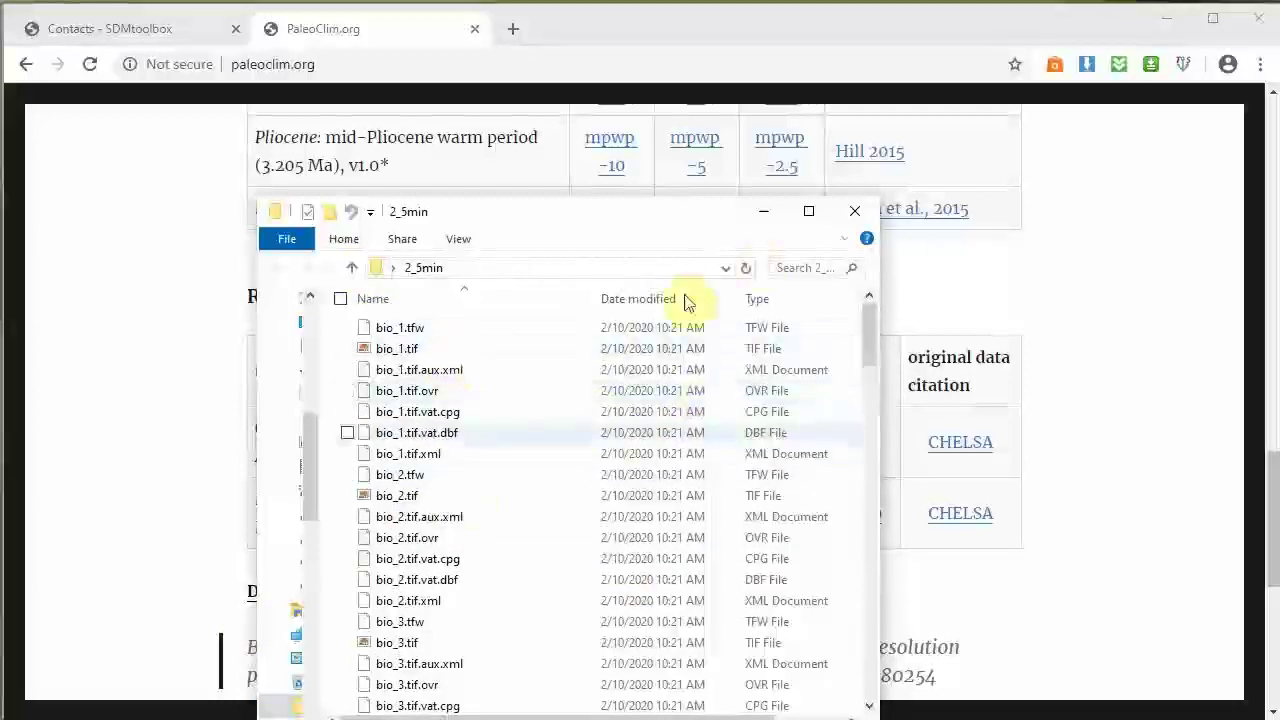
click(855, 211)
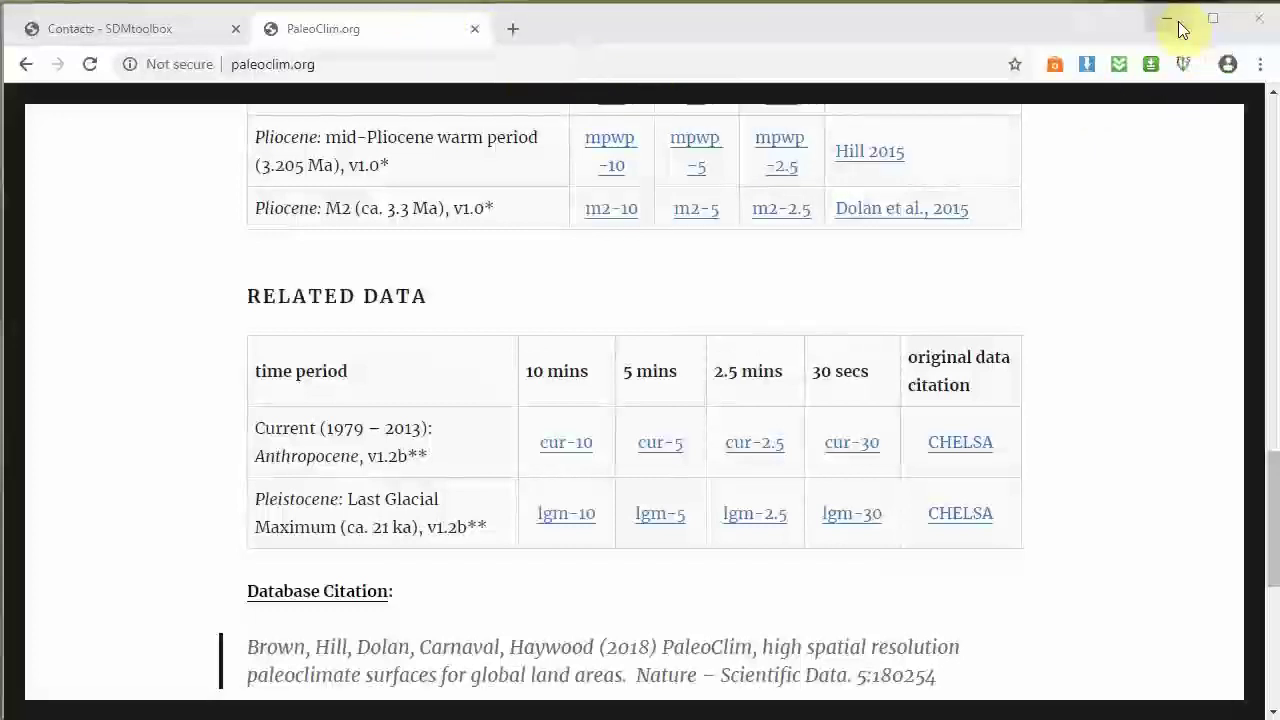
Step: Review the Example Data entry on the SDMtoolbox Downloads page and the folders in example_data, then minimize the folder window
click(175, 28)
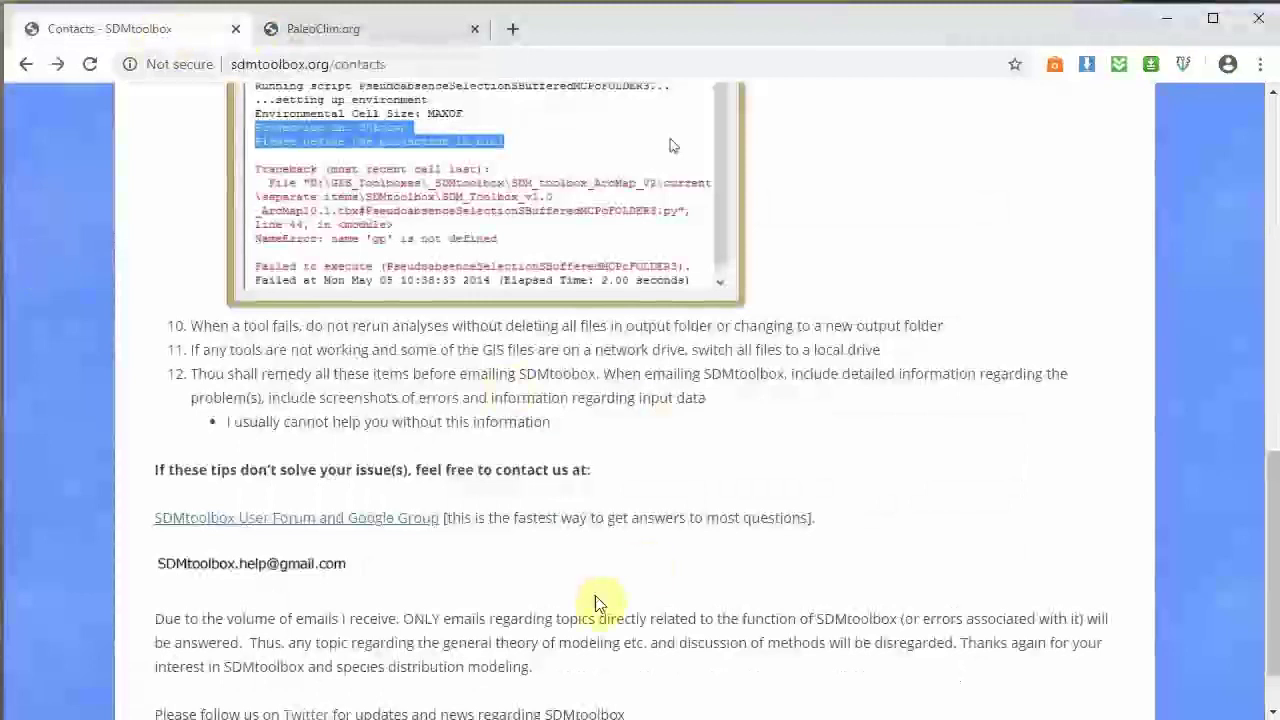
scroll(470, 557, up, 10)
click(278, 274)
scroll(340, 410, down, 3)
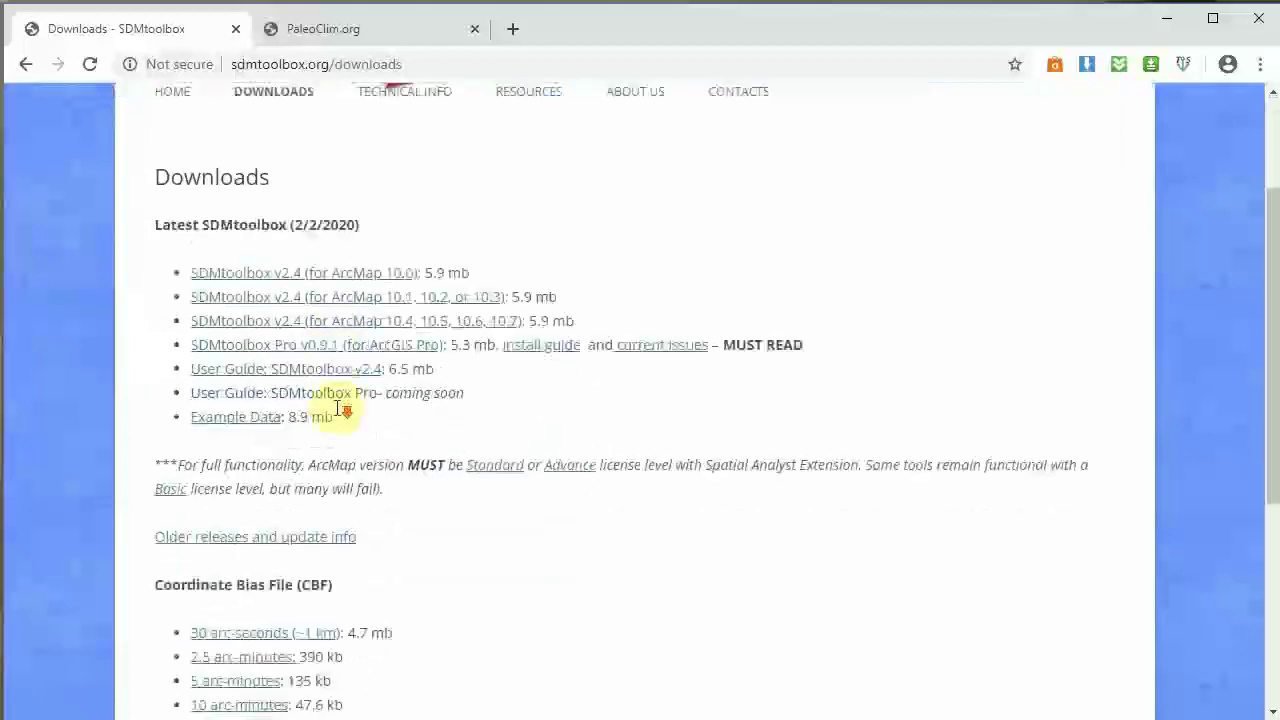
scroll(300, 370, up, 1)
scroll(345, 410, down, 1)
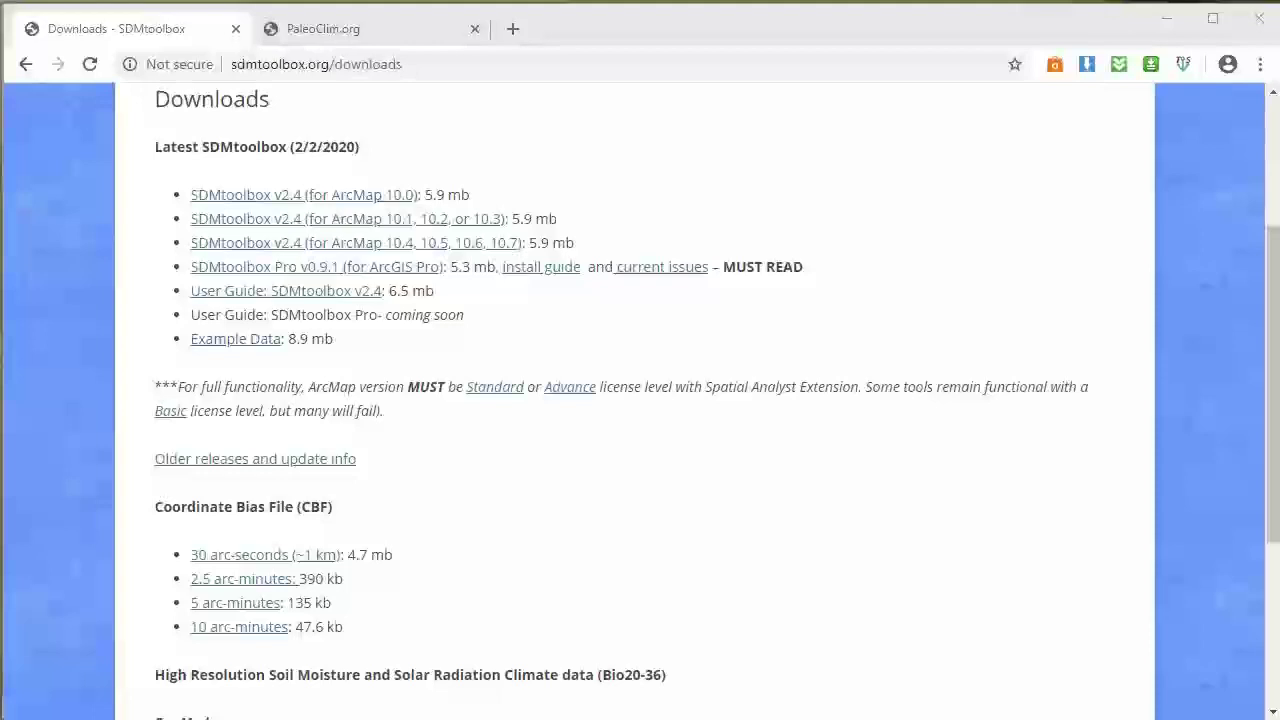
drag(477, 188, 409, 100)
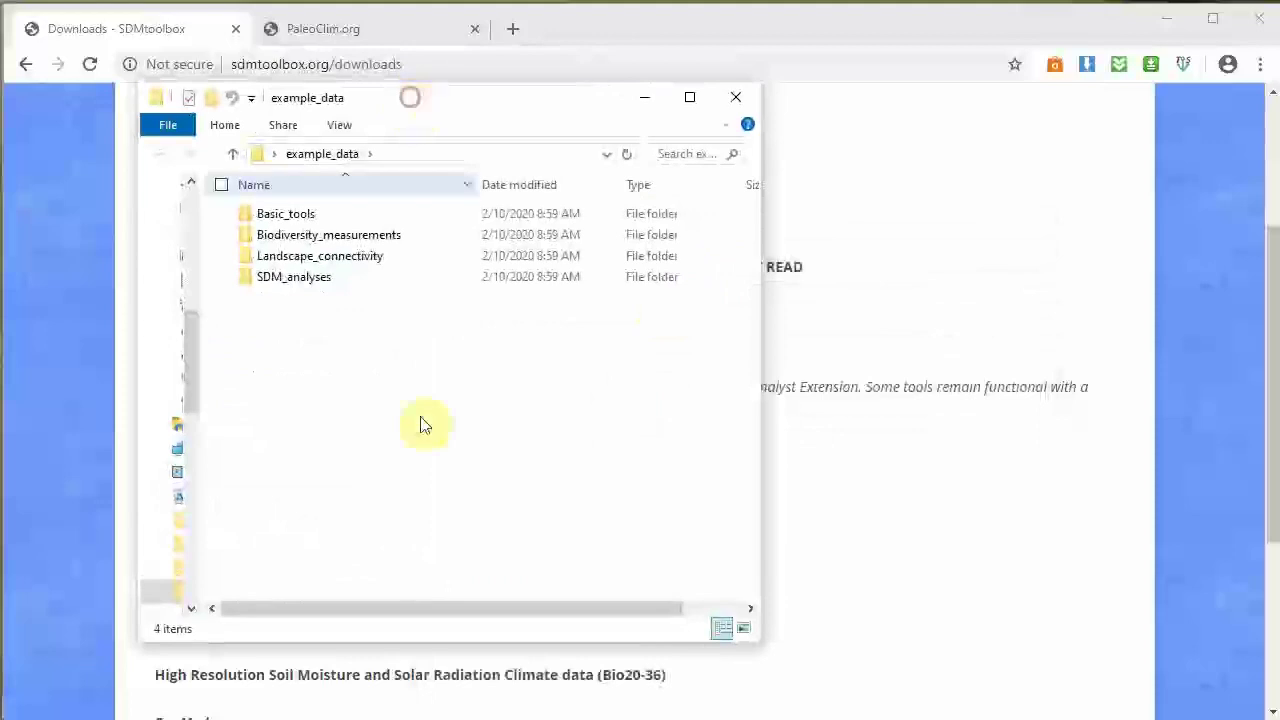
click(644, 97)
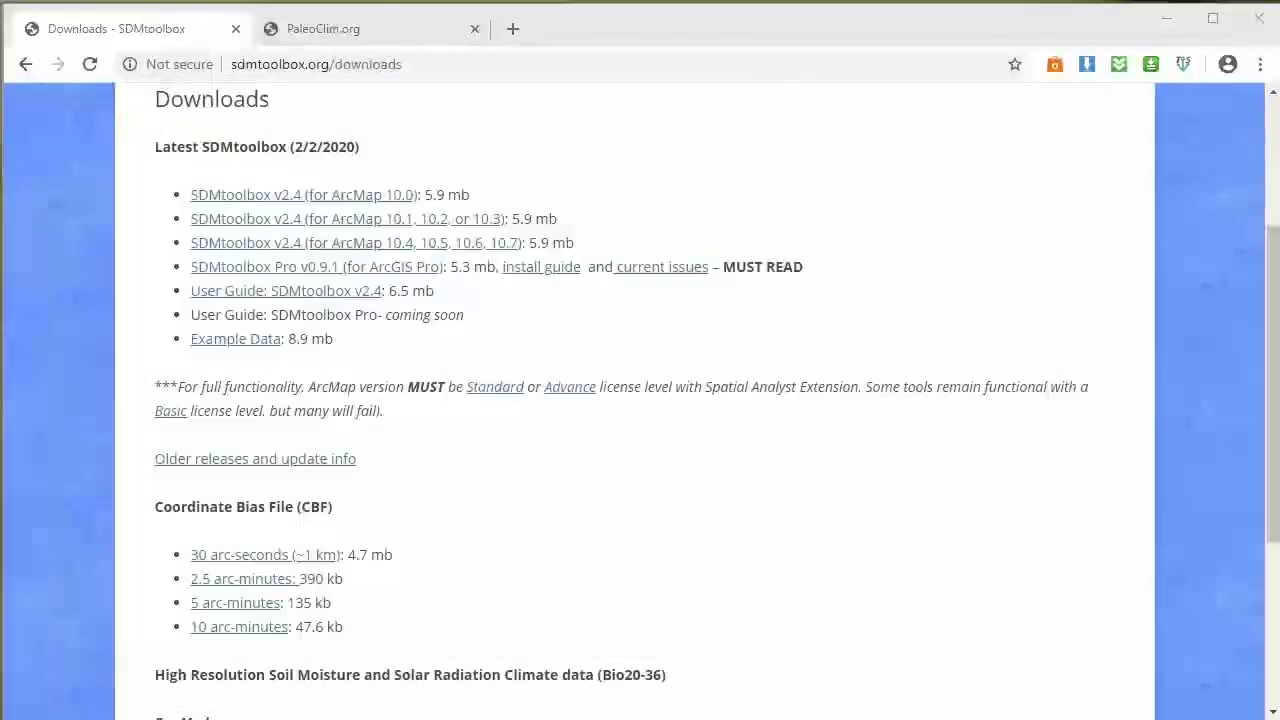
Step: Switch to ArcMap and add the raster bio_1.tif from the Desktop's 2_5min folder to the map
click(1173, 30)
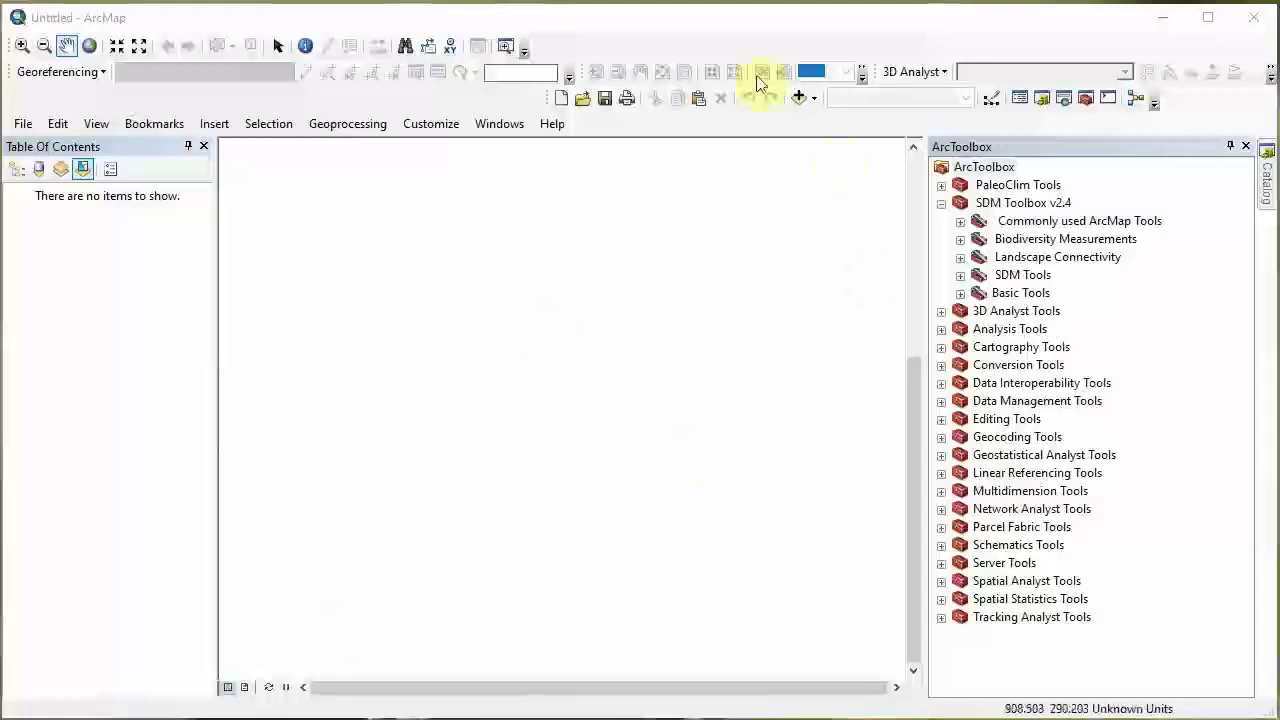
click(799, 99)
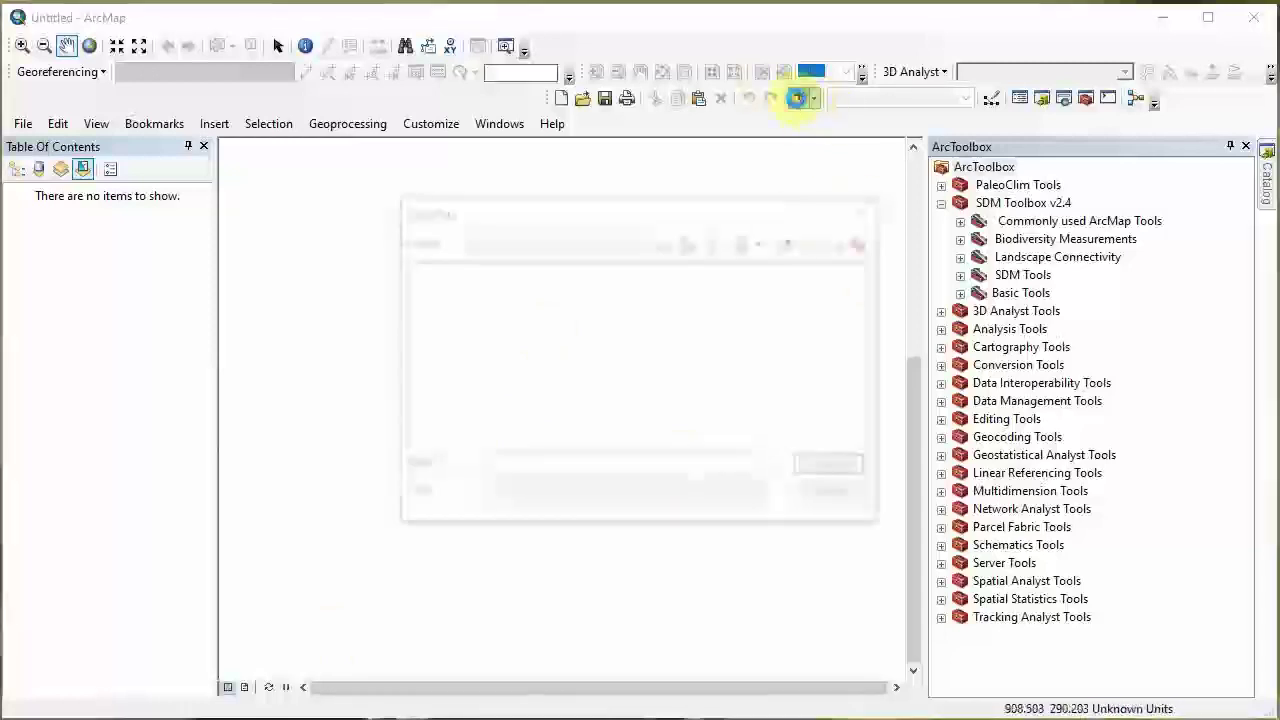
click(541, 245)
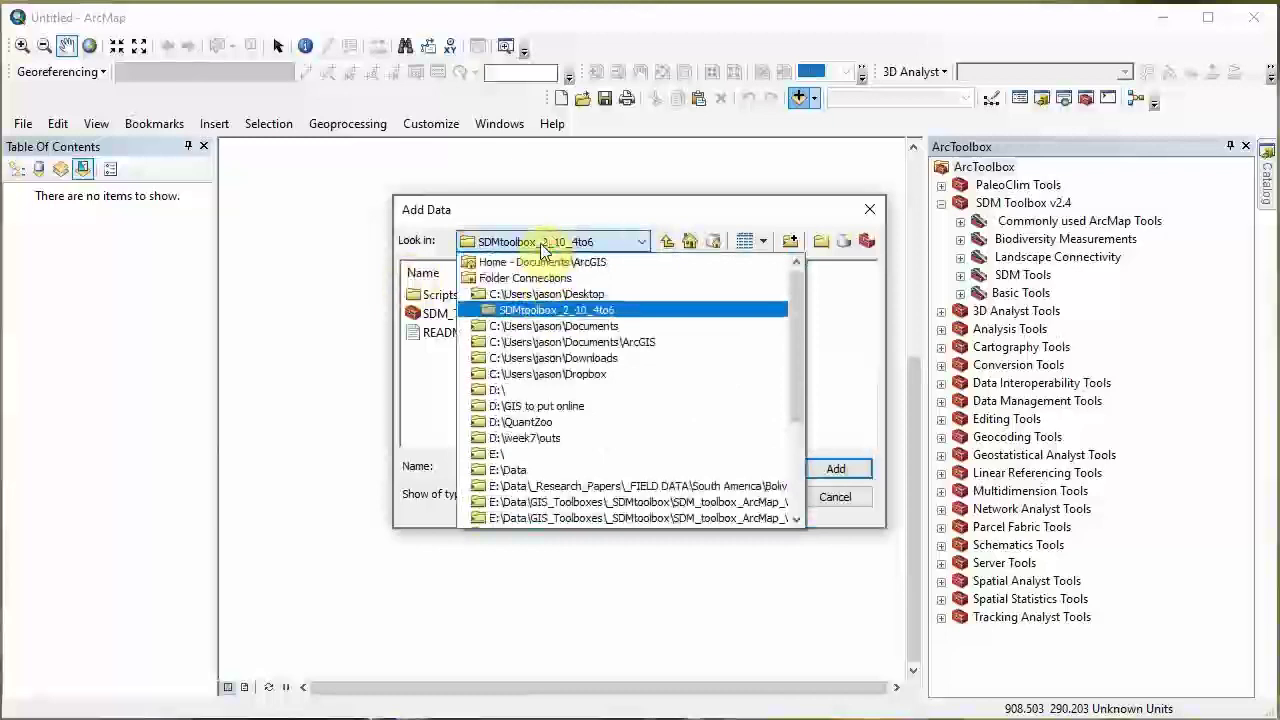
click(550, 293)
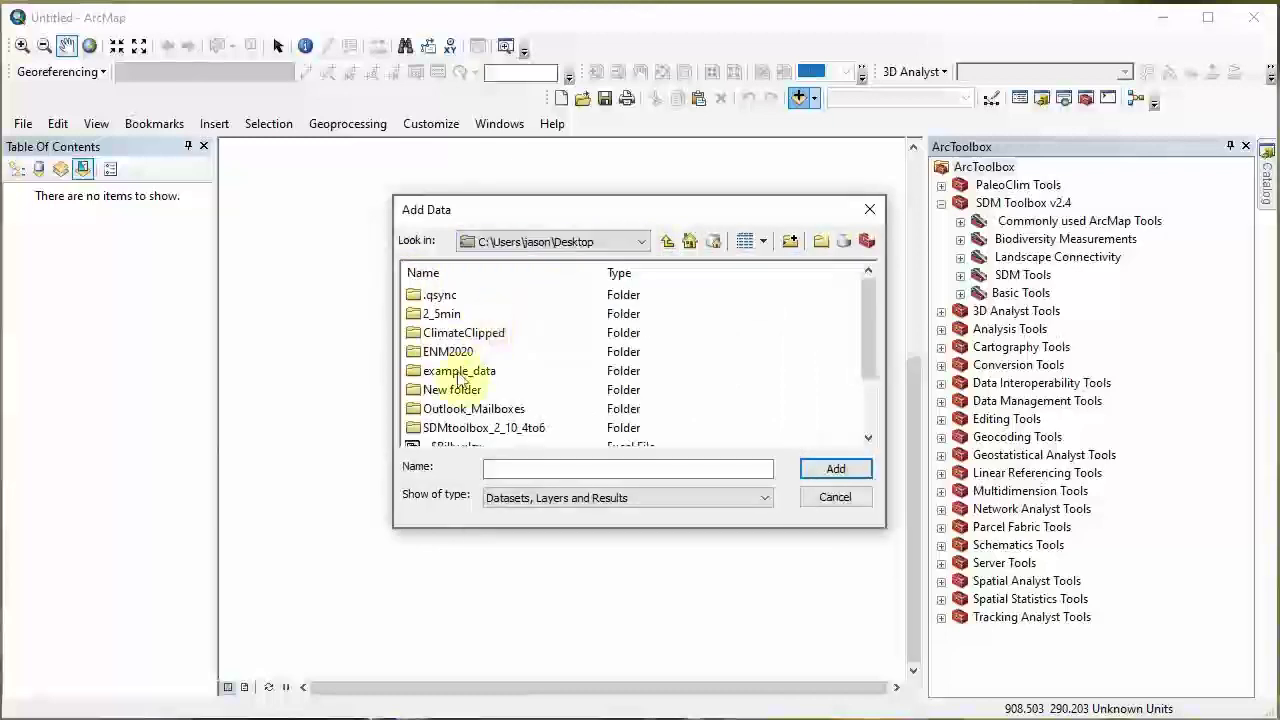
double_click(438, 318)
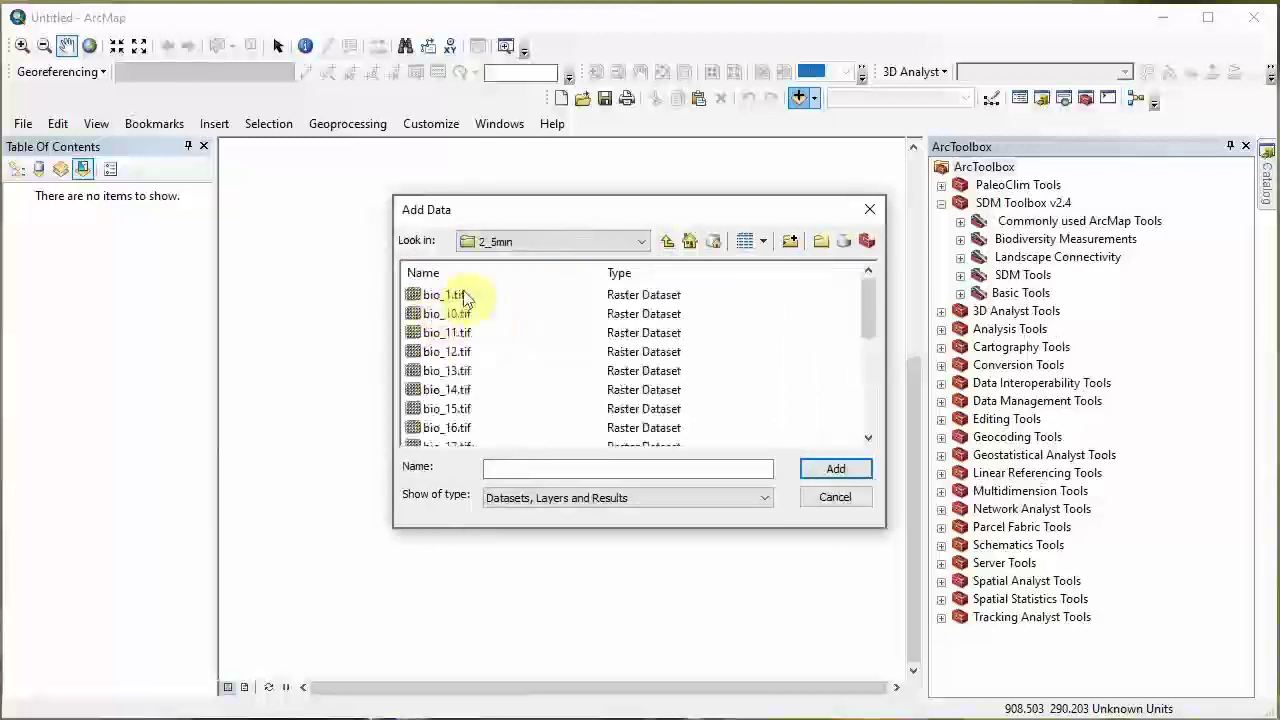
click(463, 296)
click(828, 471)
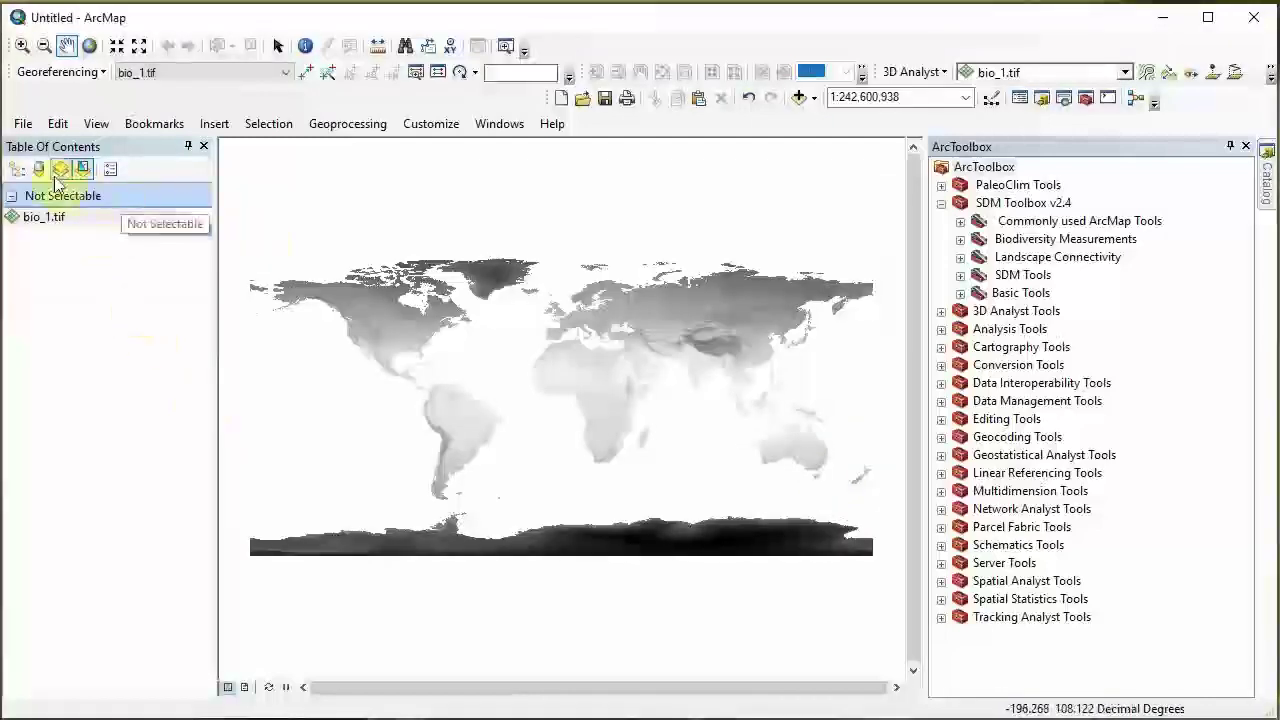
Step: List the layers by drawing order and give bio_1.tif an inverted blue-to-red color ramp, with red for high values and blue for low
click(18, 170)
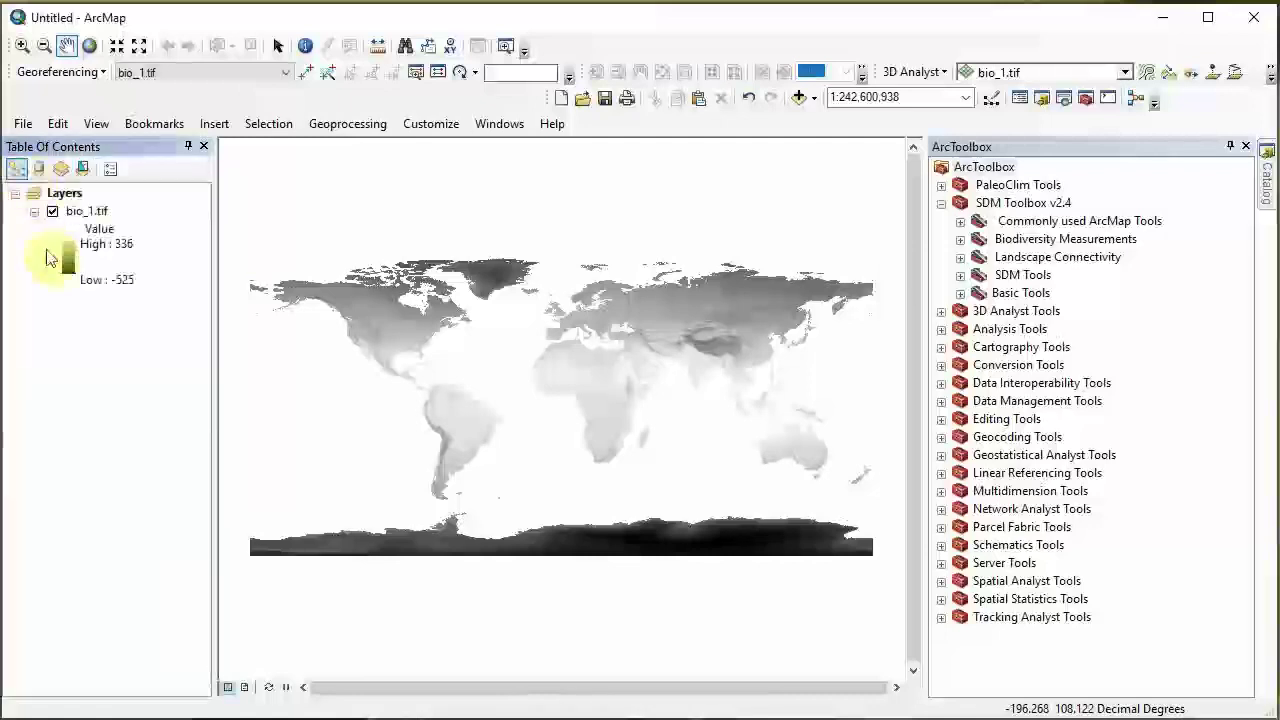
click(67, 255)
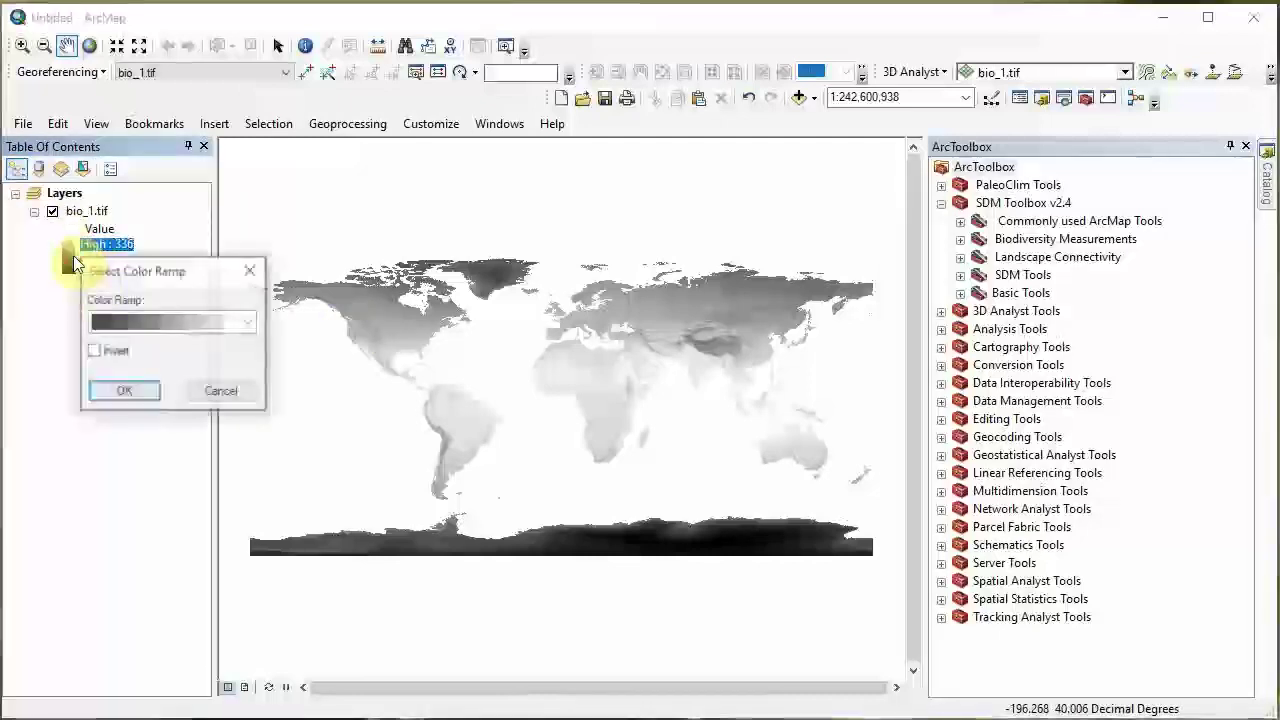
click(130, 391)
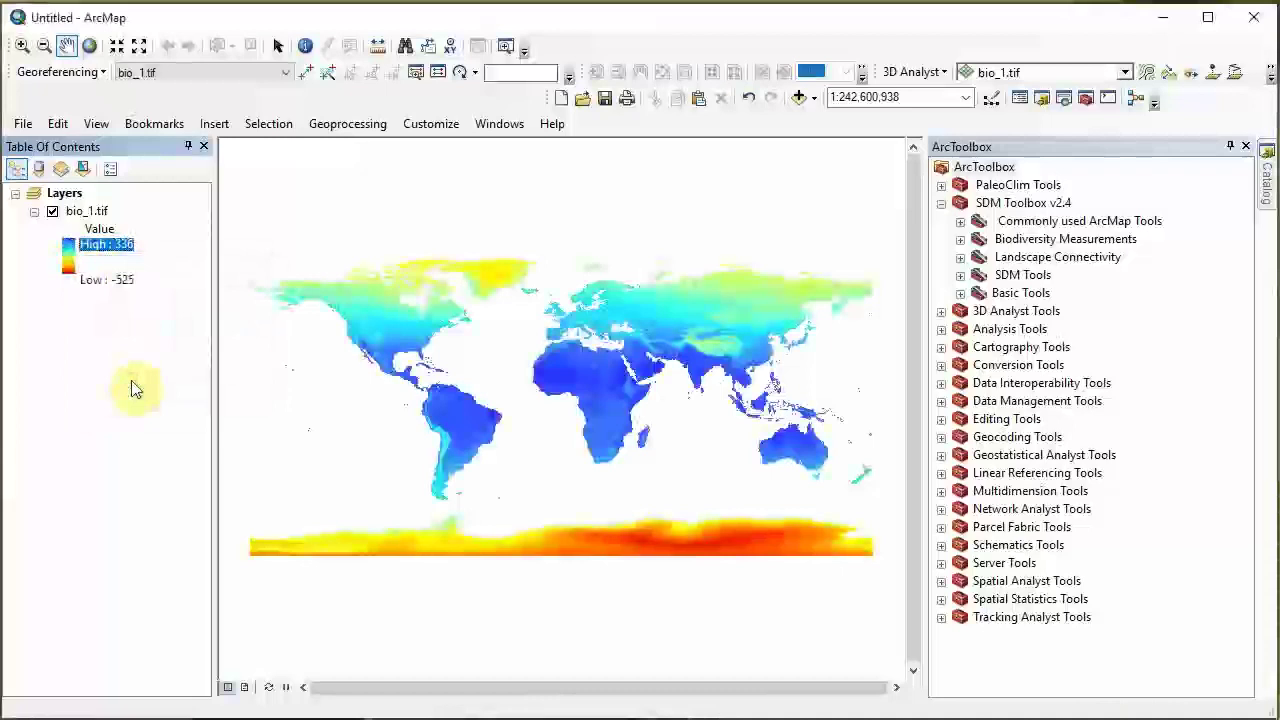
click(67, 270)
click(129, 386)
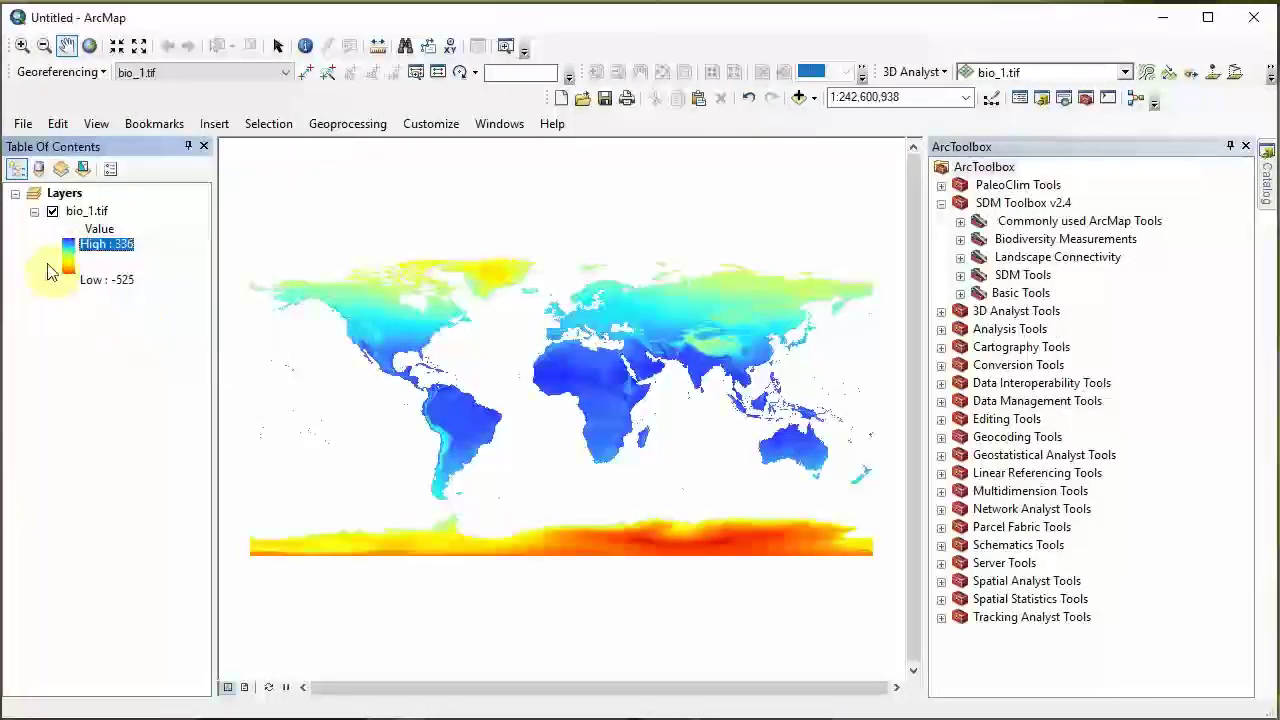
click(66, 254)
click(86, 348)
click(114, 389)
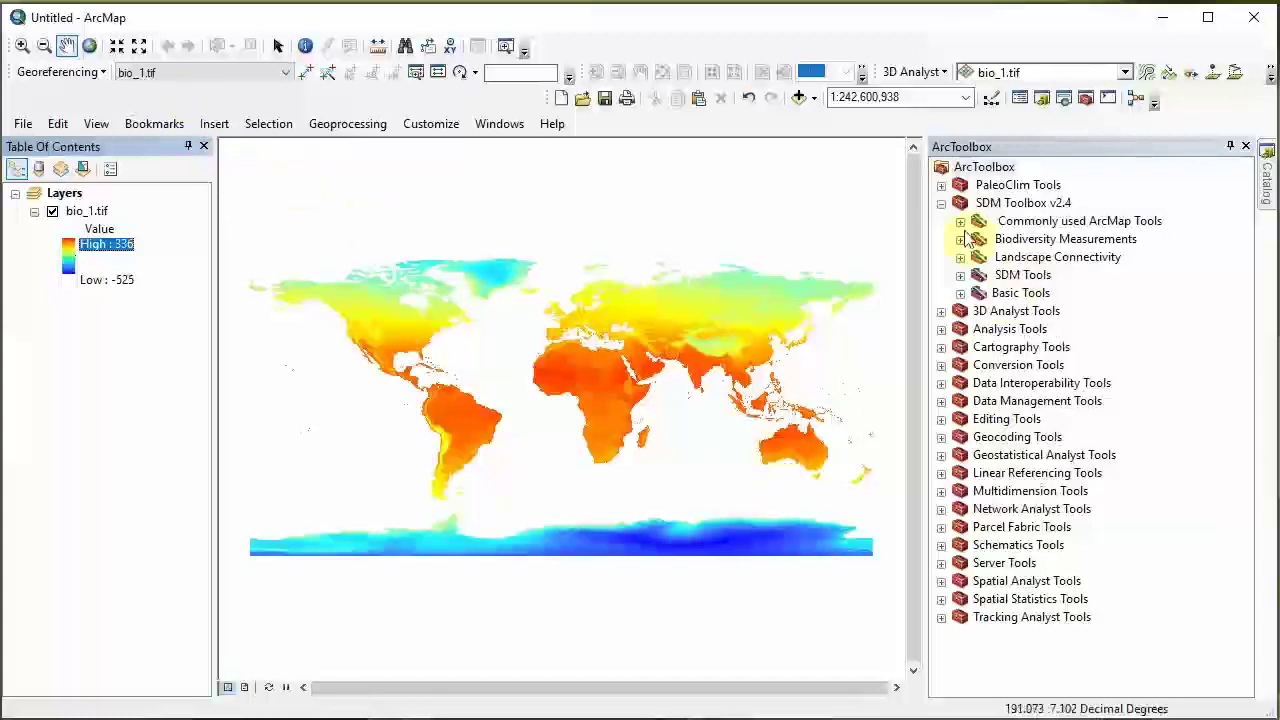
Step: Open the 1a. Extract by Mask (Folder) tool from the Raster Tools in SDM Toolbox v2.4's Basic Tools
click(960, 293)
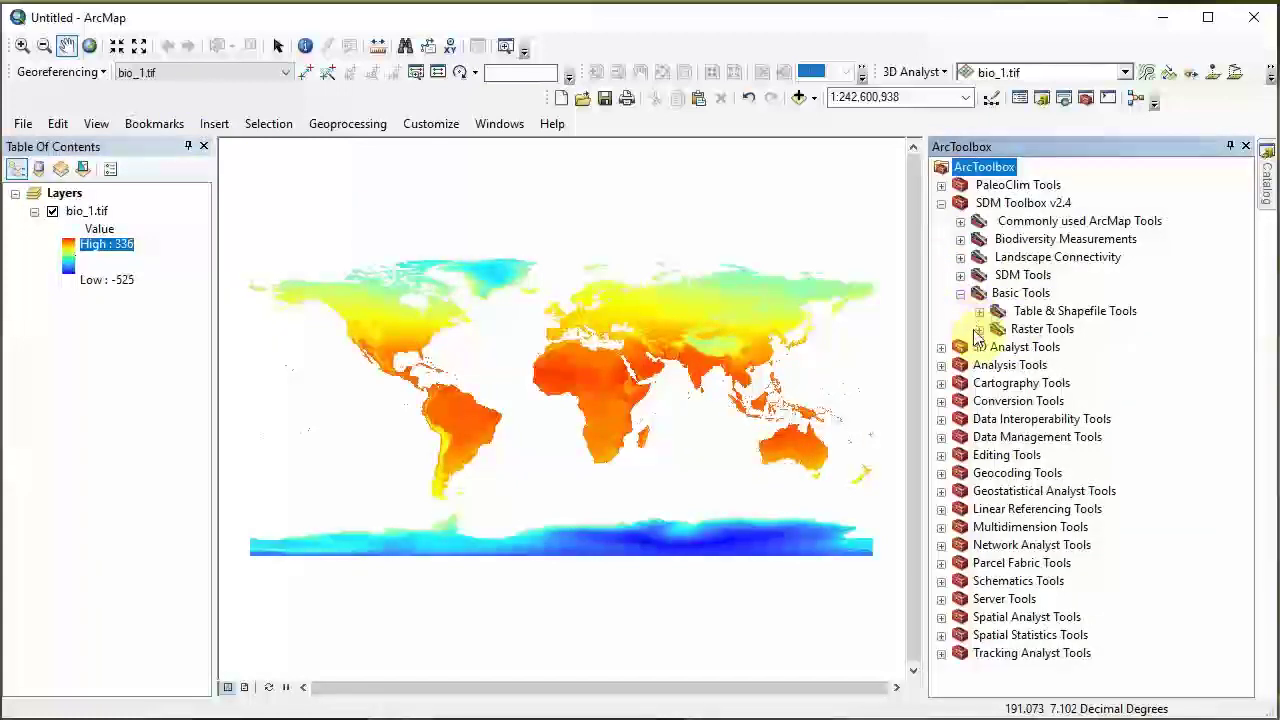
click(941, 203)
click(941, 203)
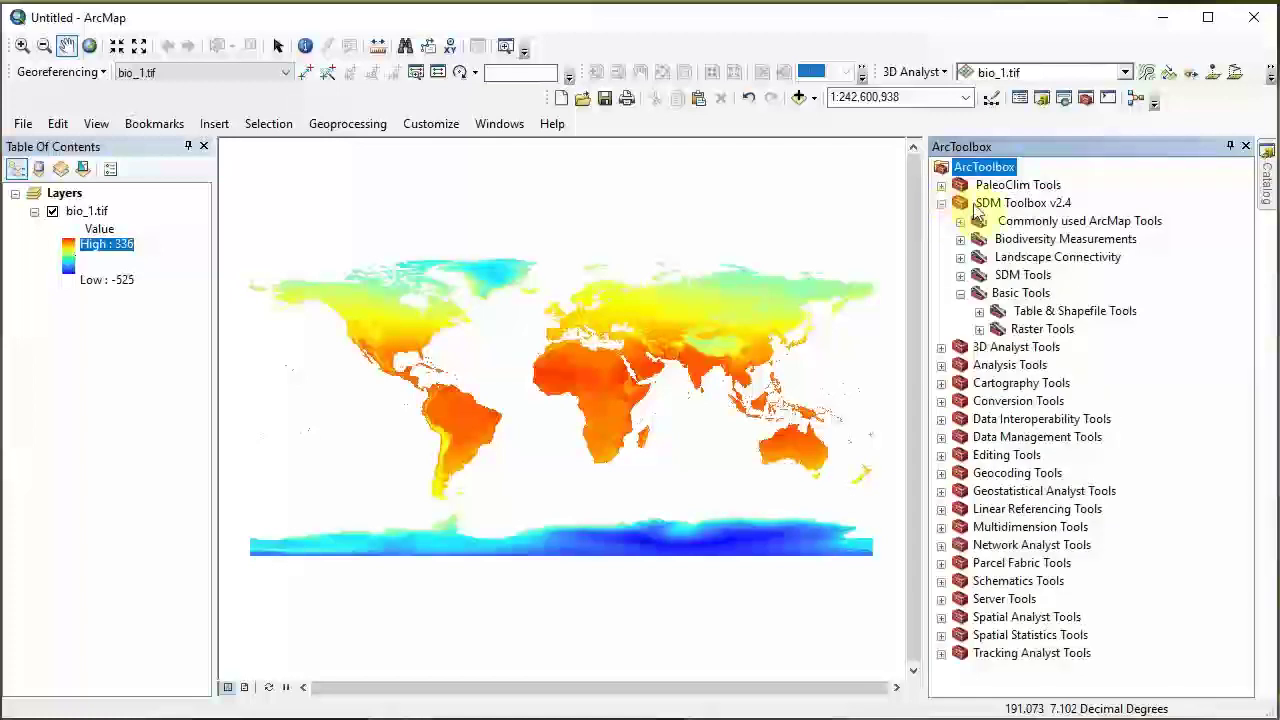
click(979, 329)
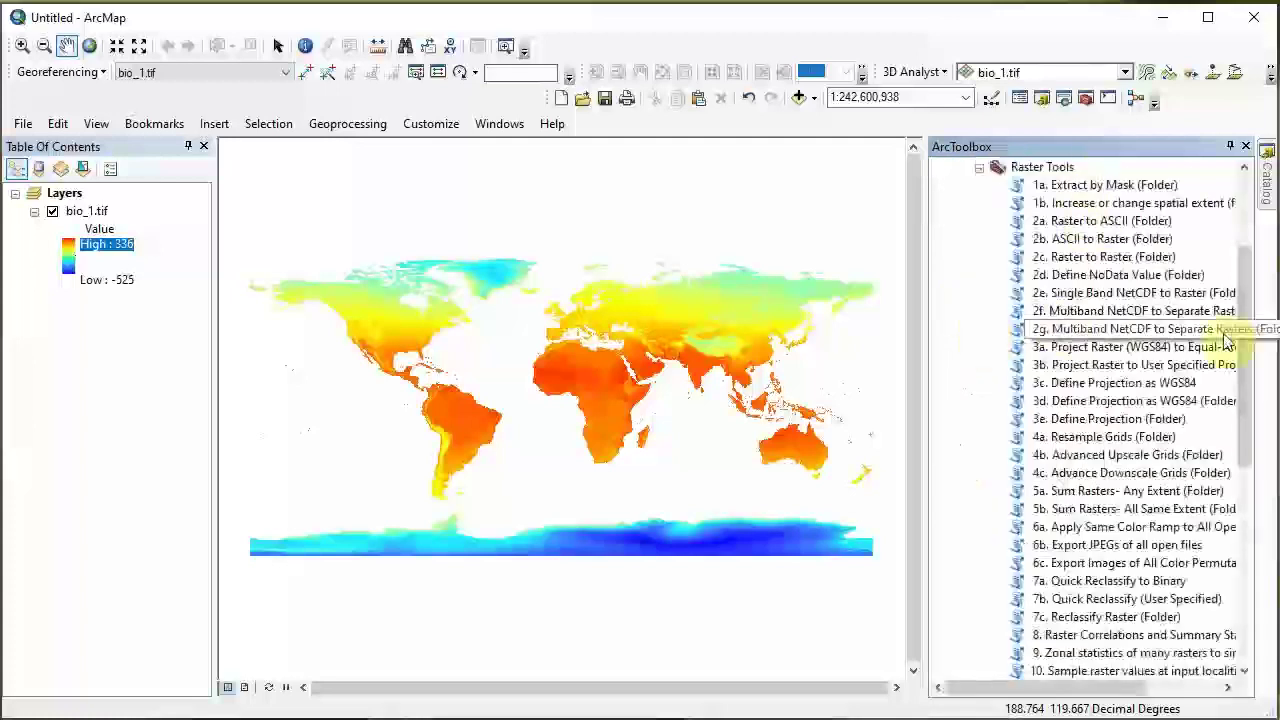
double_click(1127, 188)
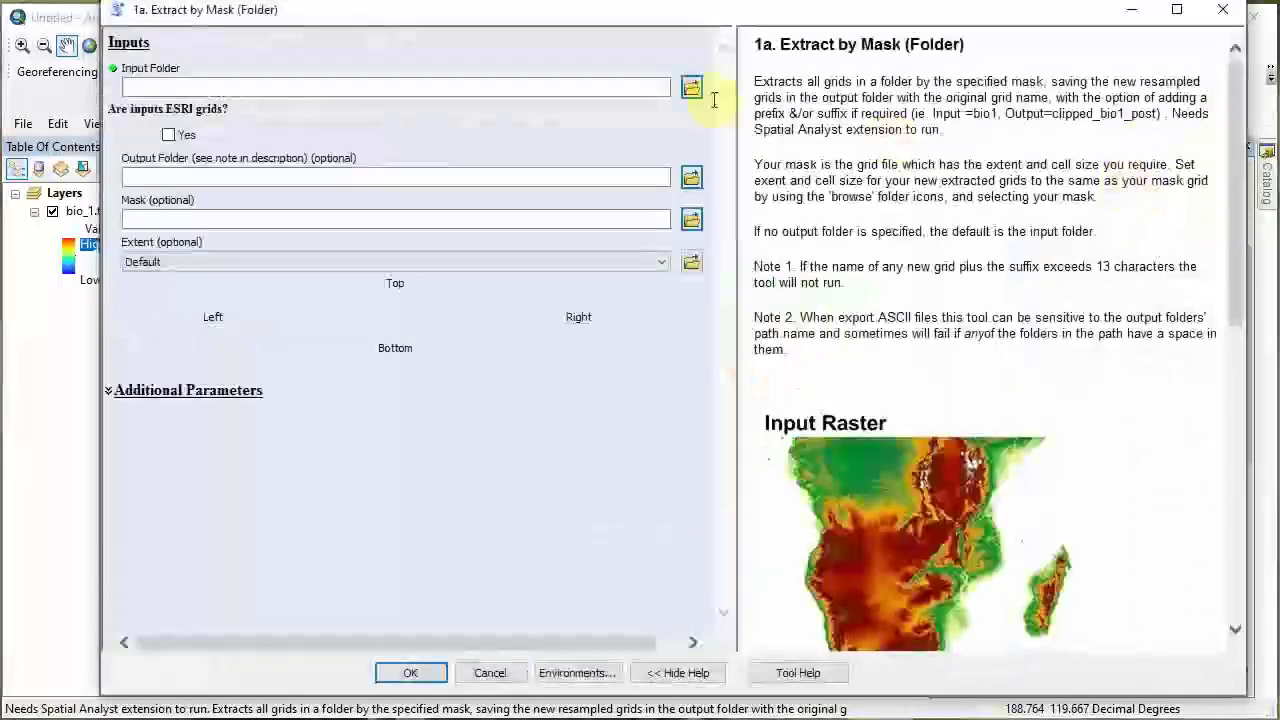
Step: Reposition and widen the Extract by Mask window, hide and reshow its help, and enlarge the parameter area
drag(662, 19, 618, 35)
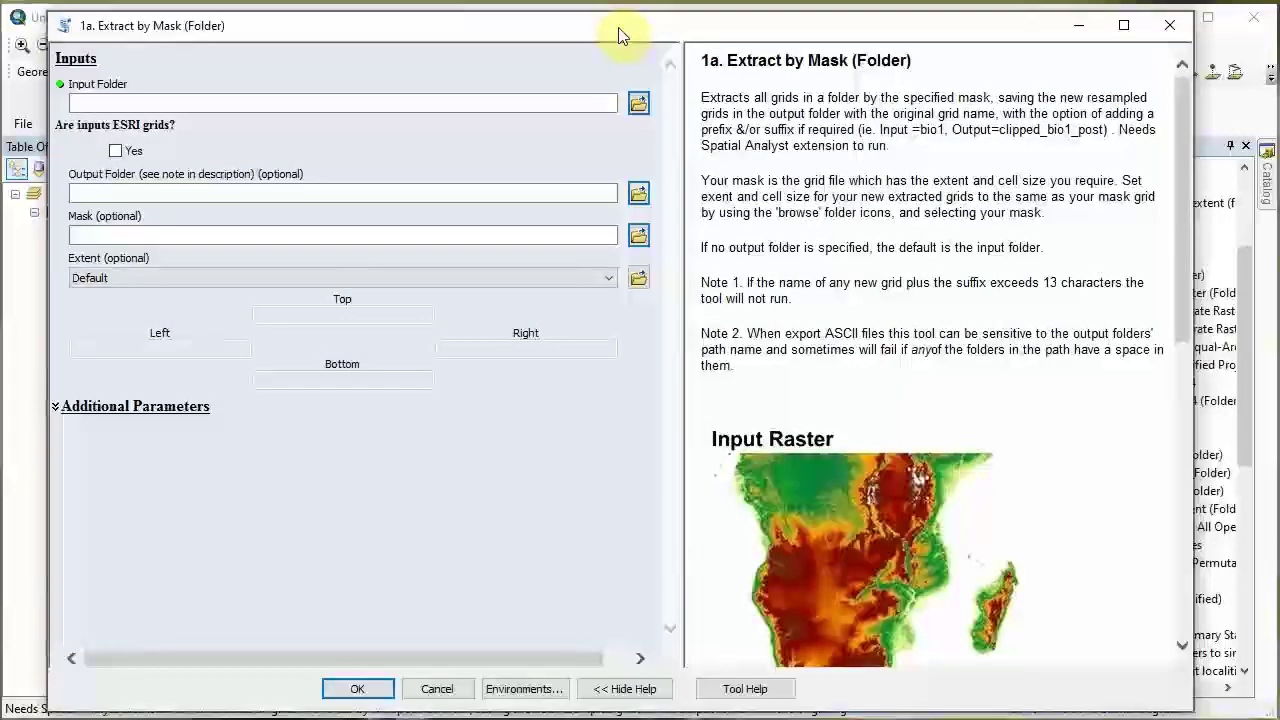
click(624, 688)
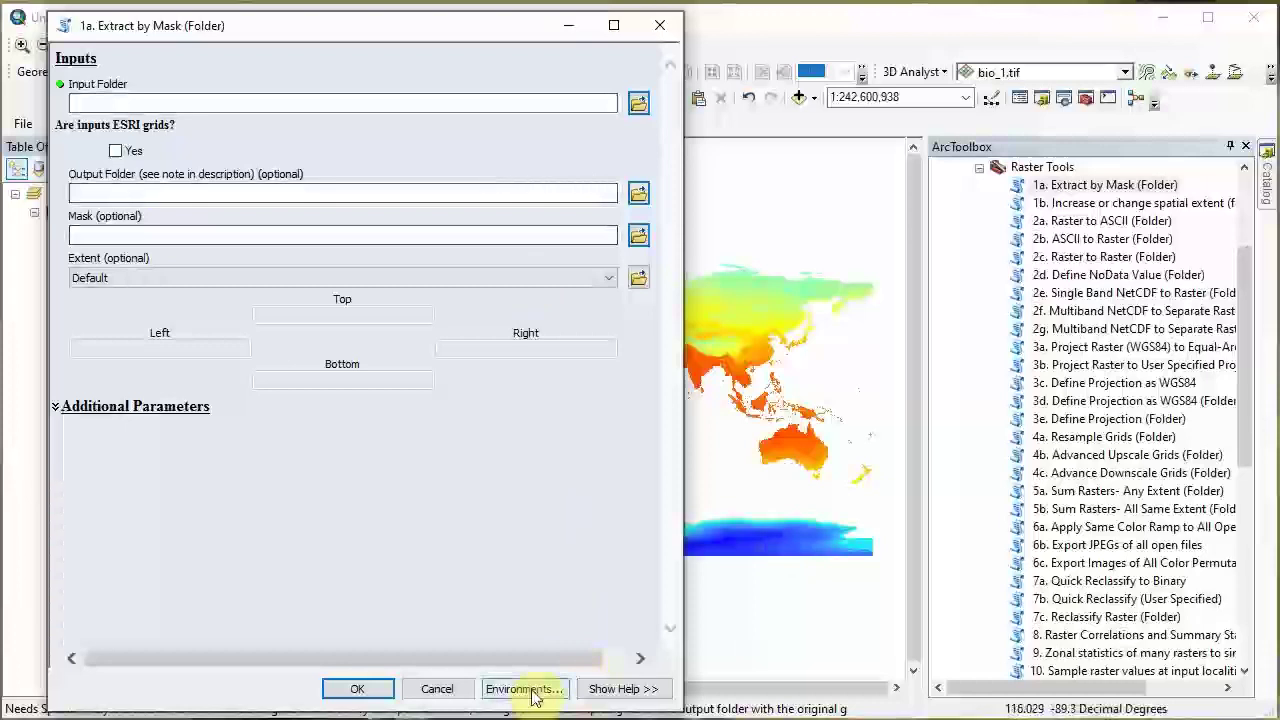
click(620, 688)
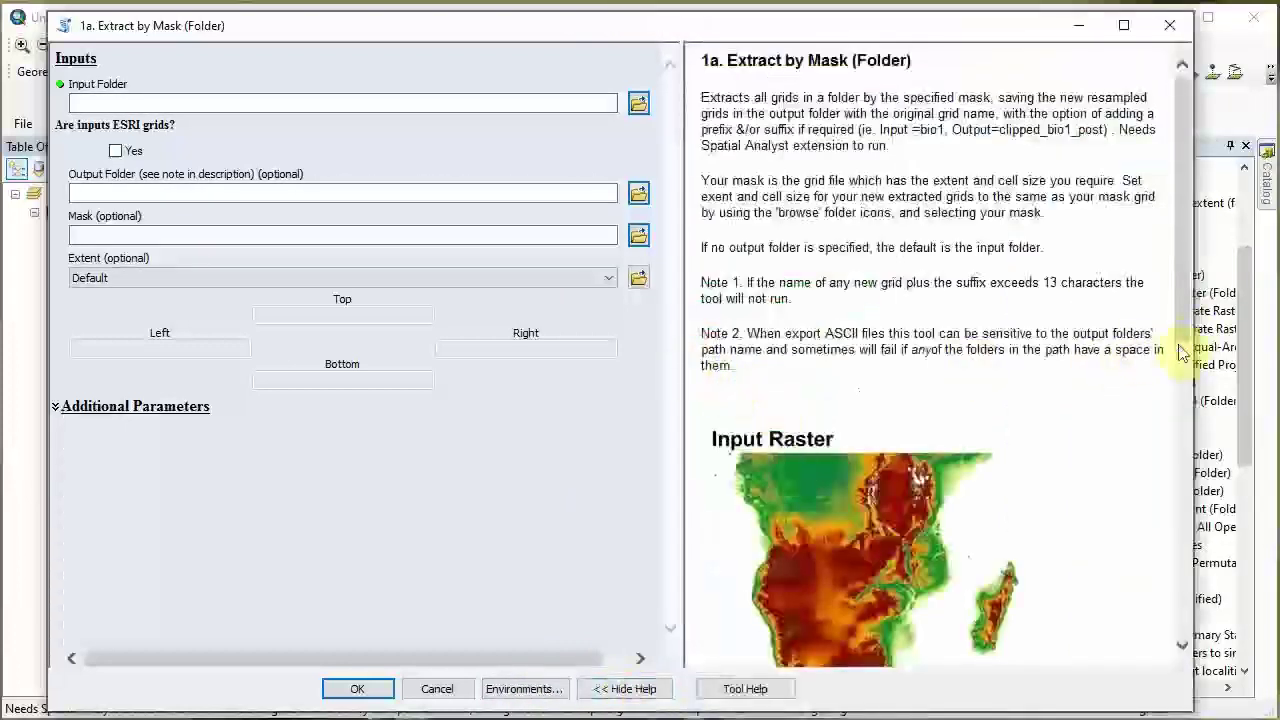
drag(1206, 320, 1223, 318)
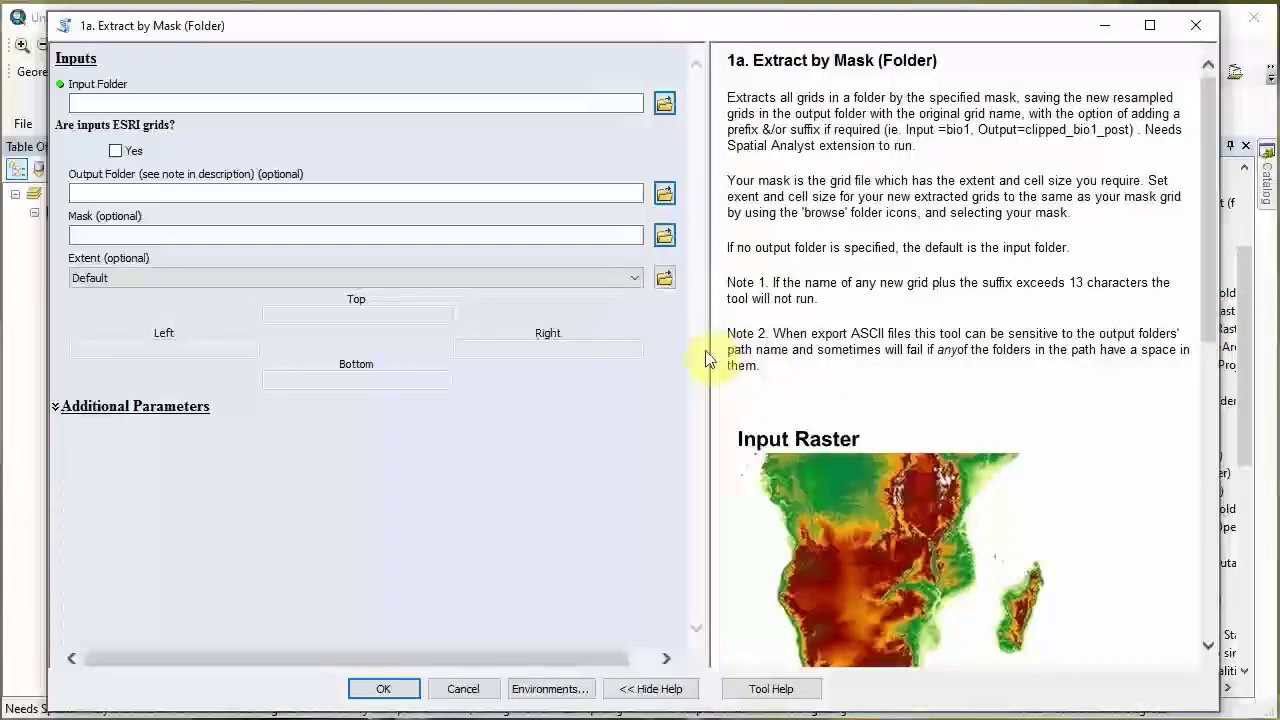
mouse_move(708, 352)
mouse_down()
mouse_move(1062, 354)
mouse_move(691, 337)
mouse_move(747, 351)
mouse_move(725, 348)
mouse_up()
drag(1210, 282, 1226, 256)
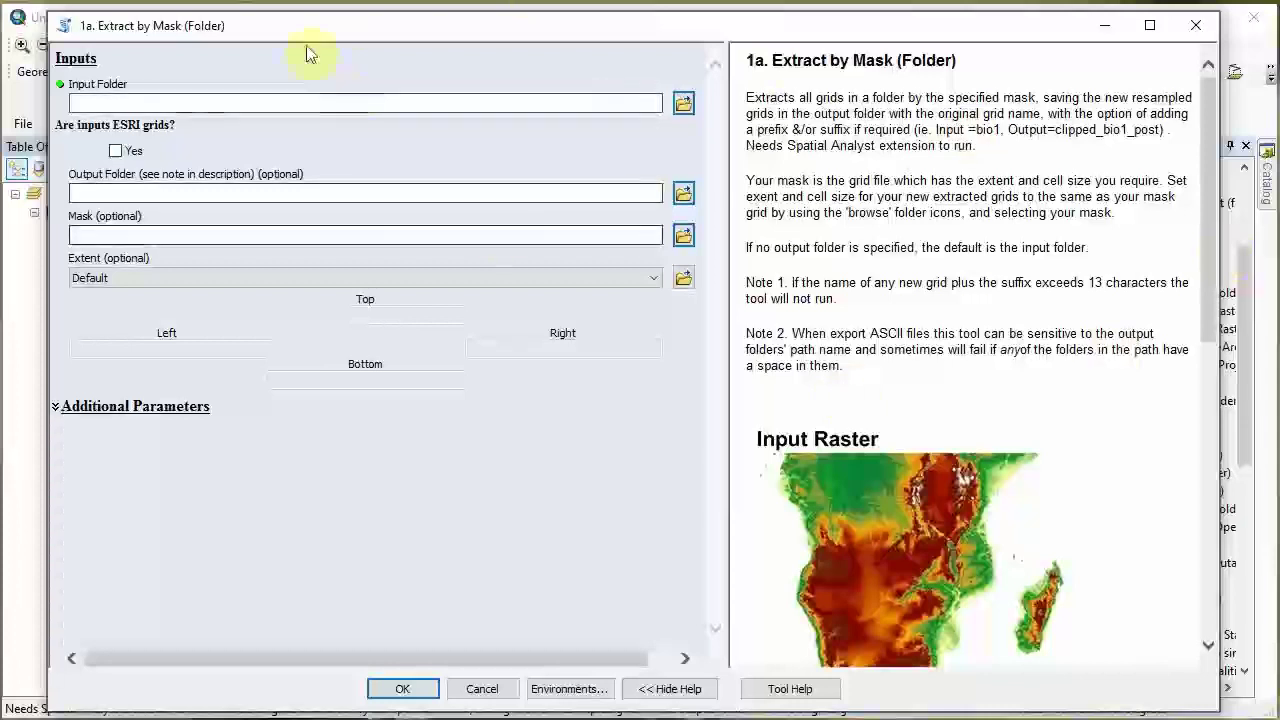
Step: Check the help descriptions of the Output Folder, Mask and Input Folder parameters
click(420, 192)
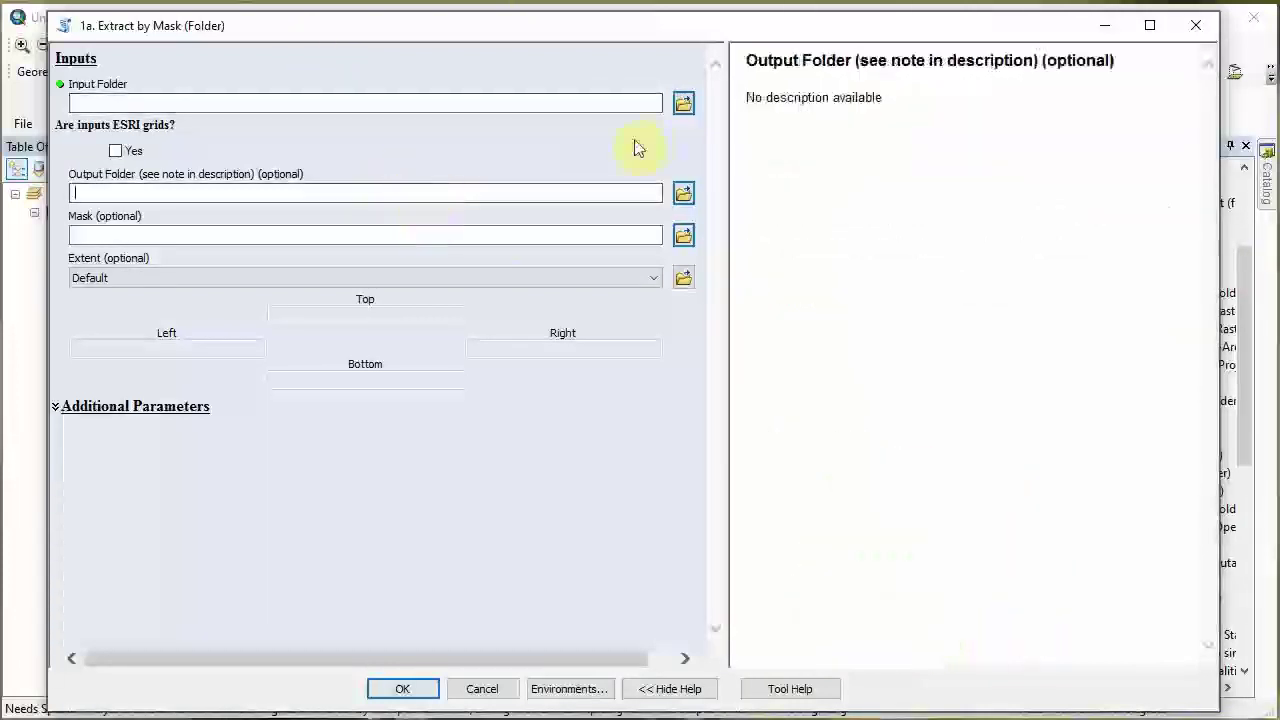
click(543, 234)
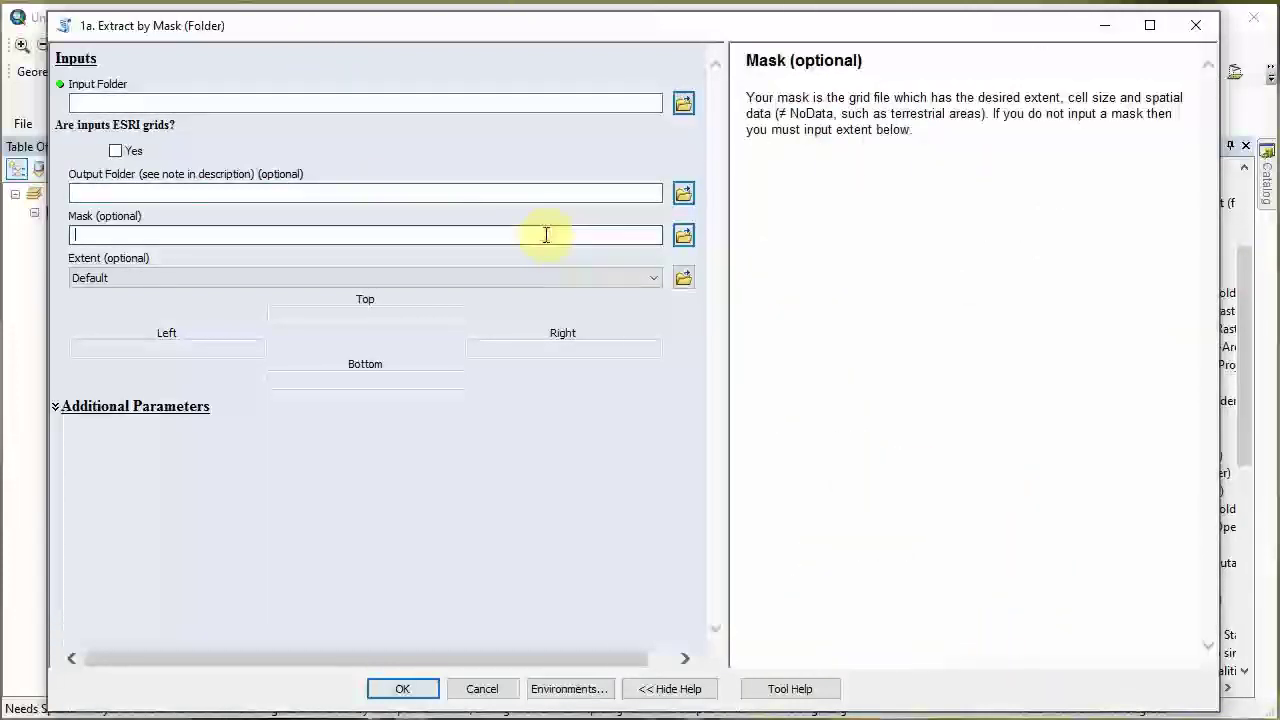
click(500, 97)
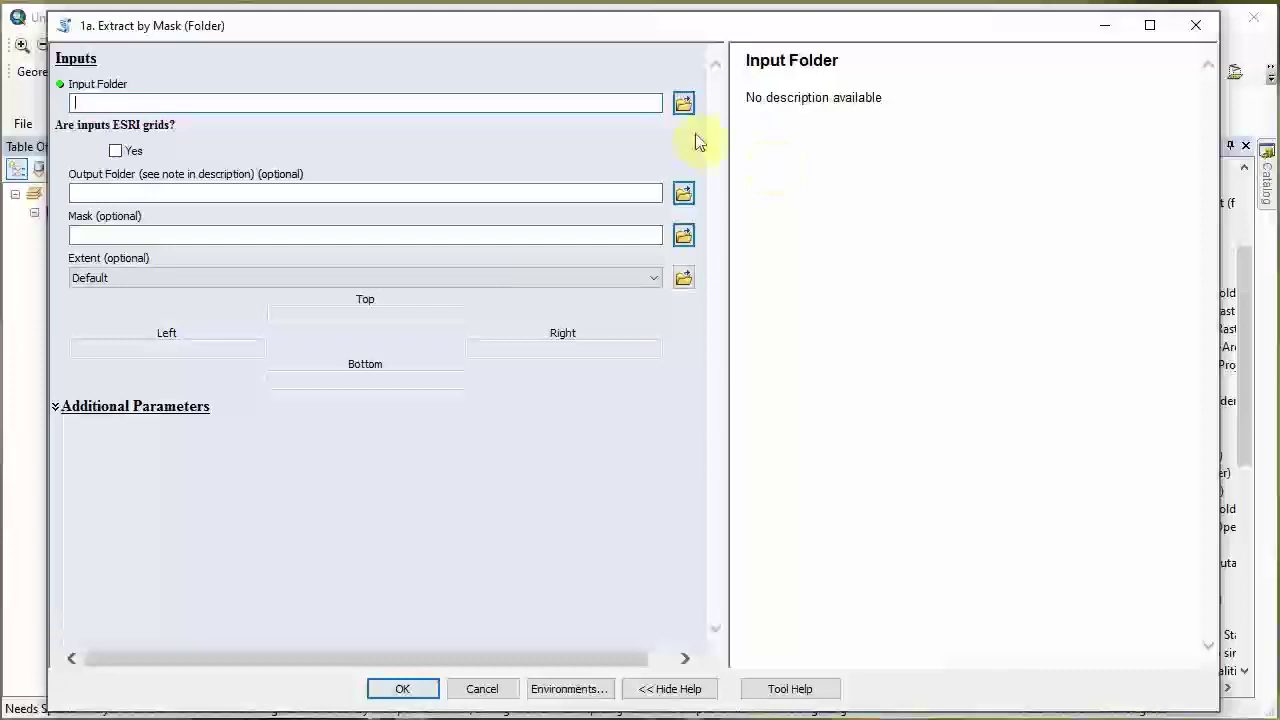
Step: Set the Extract by Mask tool's input folder to 2_5min on the Desktop
click(682, 104)
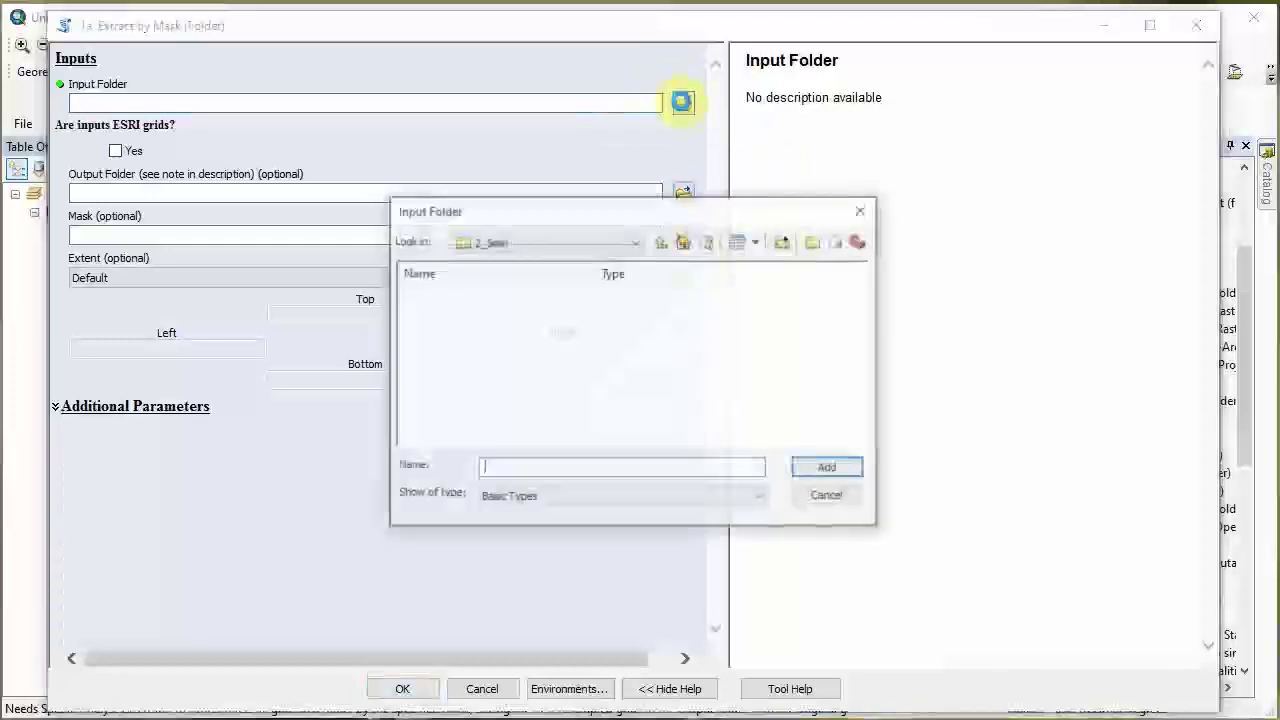
click(560, 240)
key(Up)
key(Return)
click(436, 313)
click(811, 478)
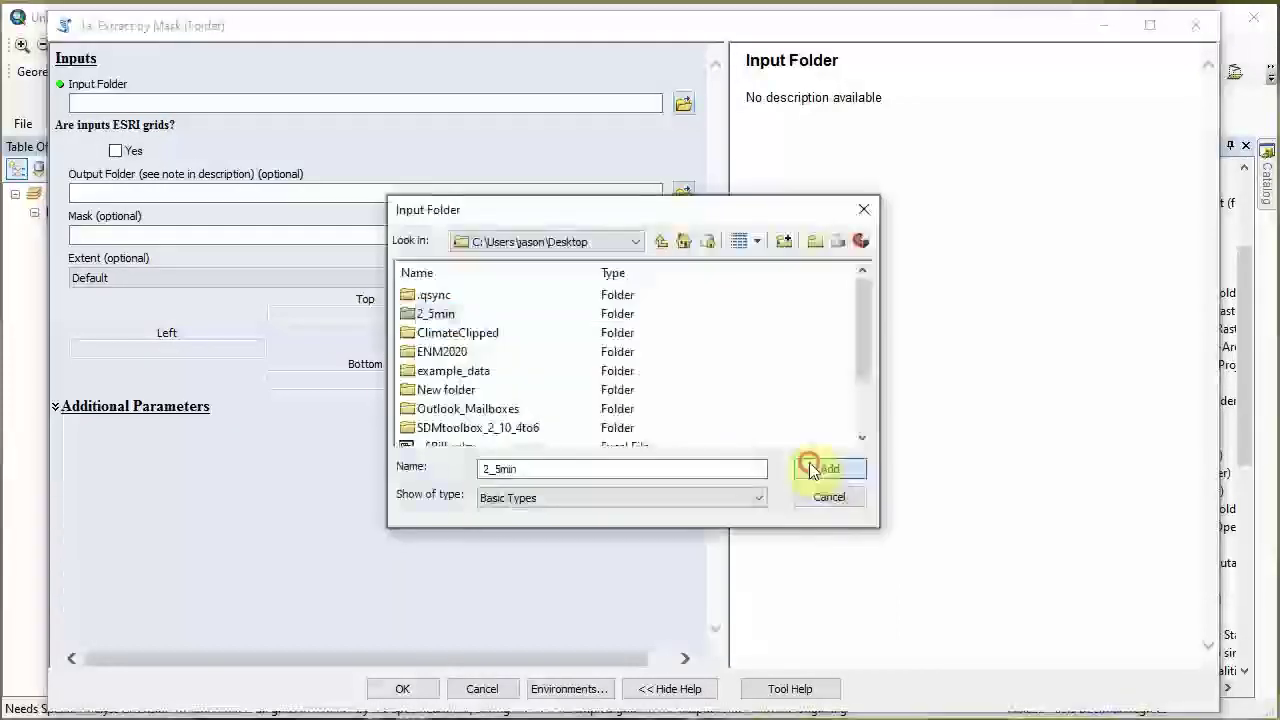
click(812, 467)
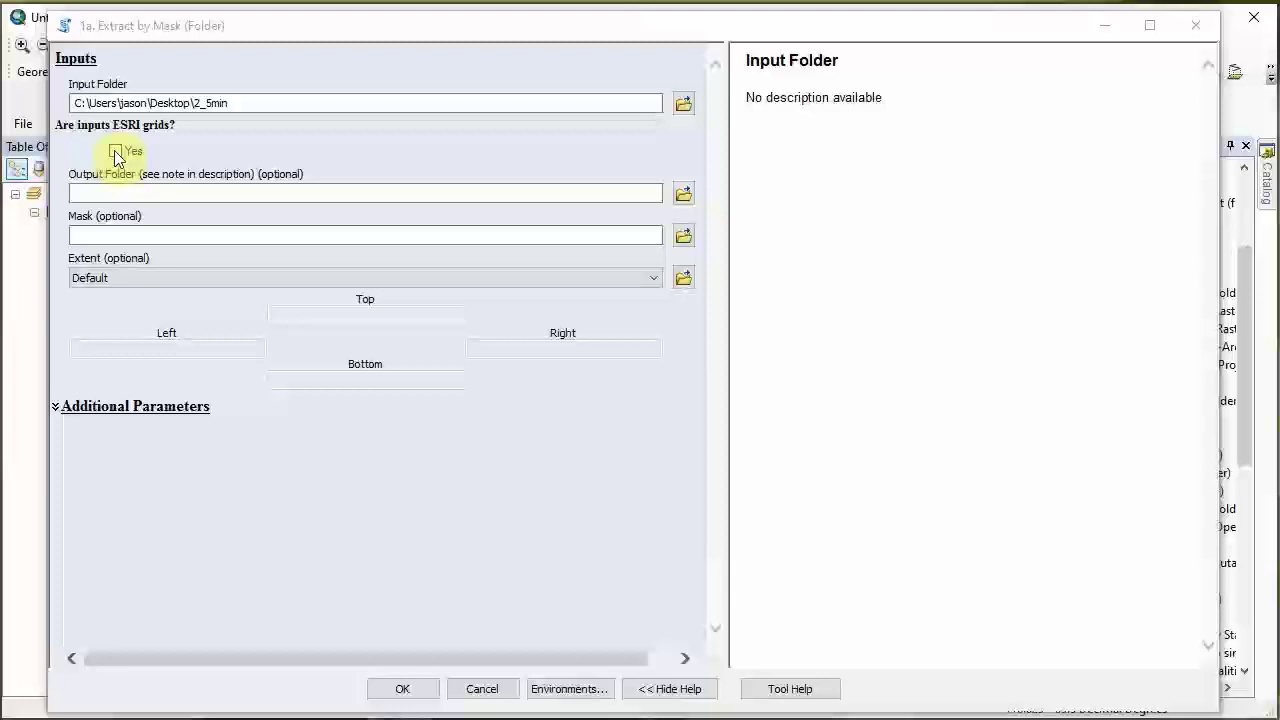
click(115, 152)
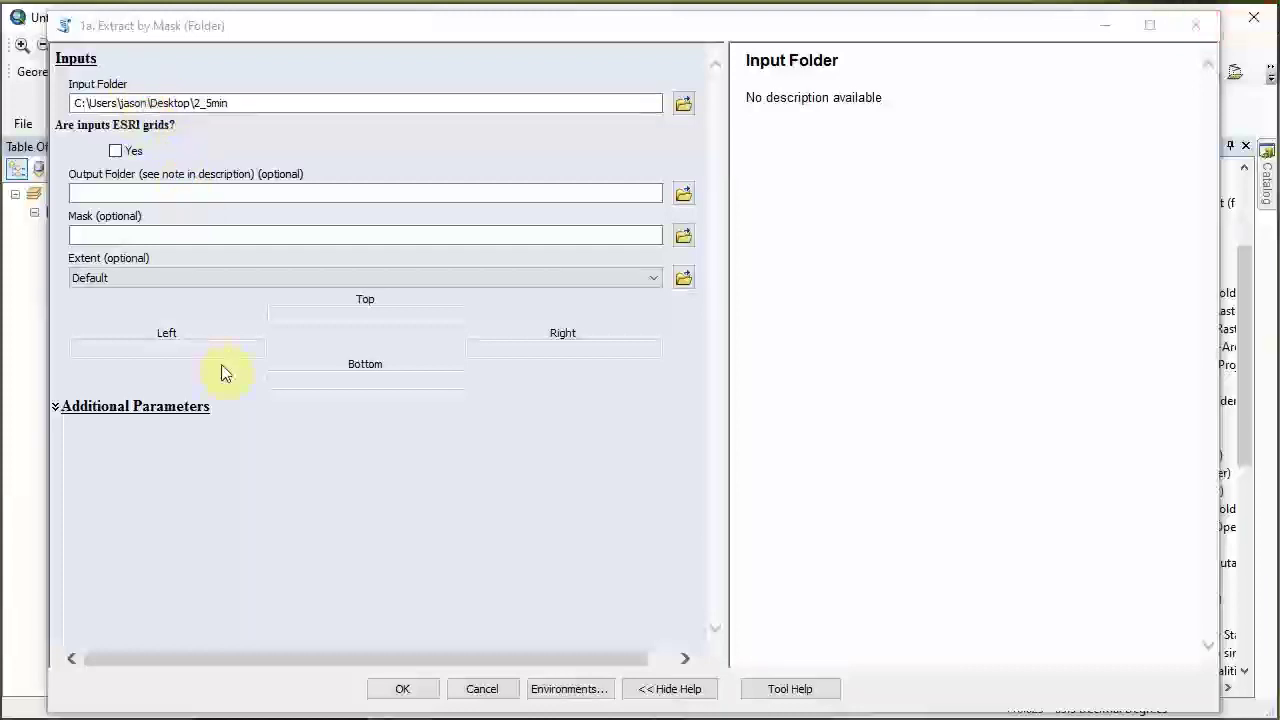
Step: Set the Extract by Mask tool's output folder to ClimateClipped on the Desktop
click(680, 196)
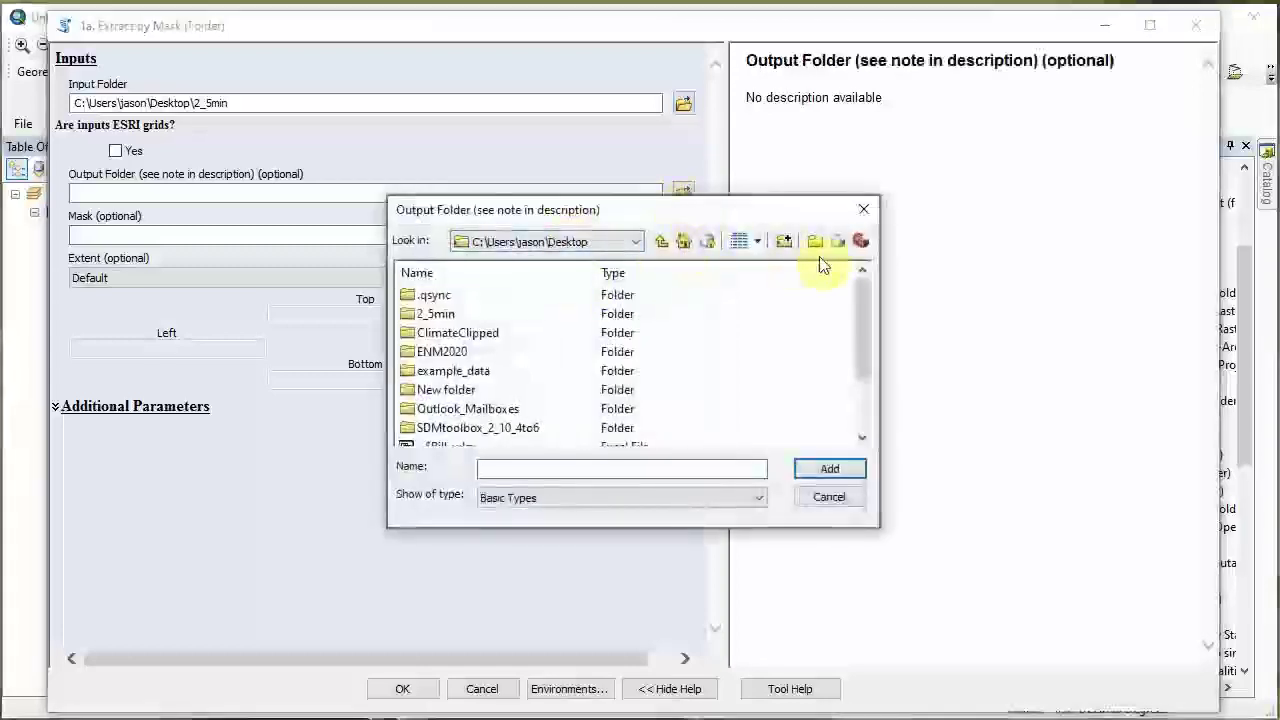
click(470, 335)
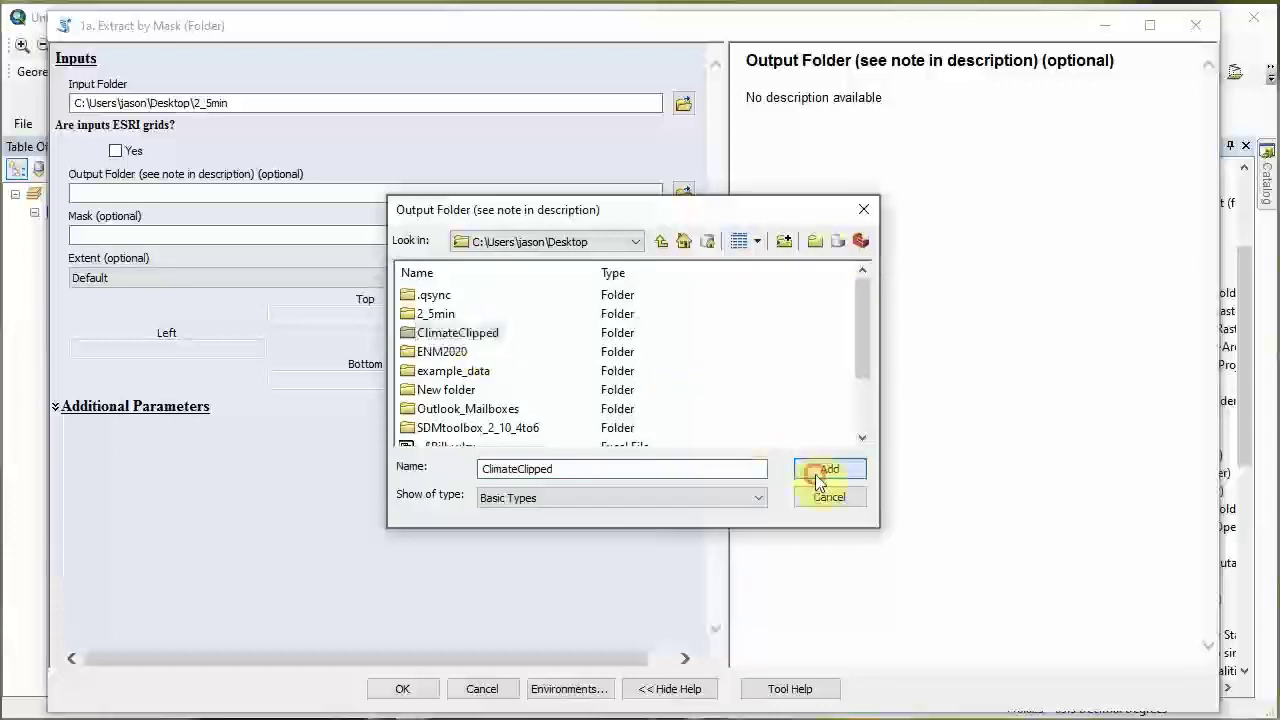
click(815, 469)
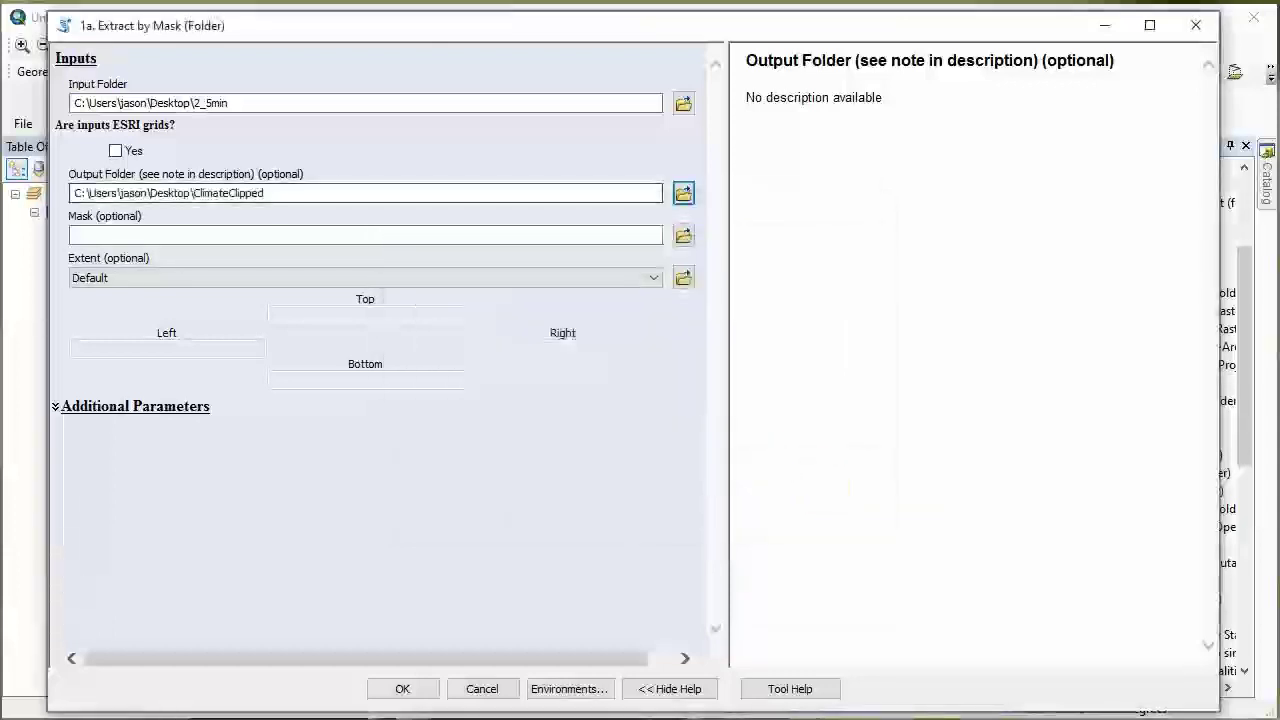
click(685, 194)
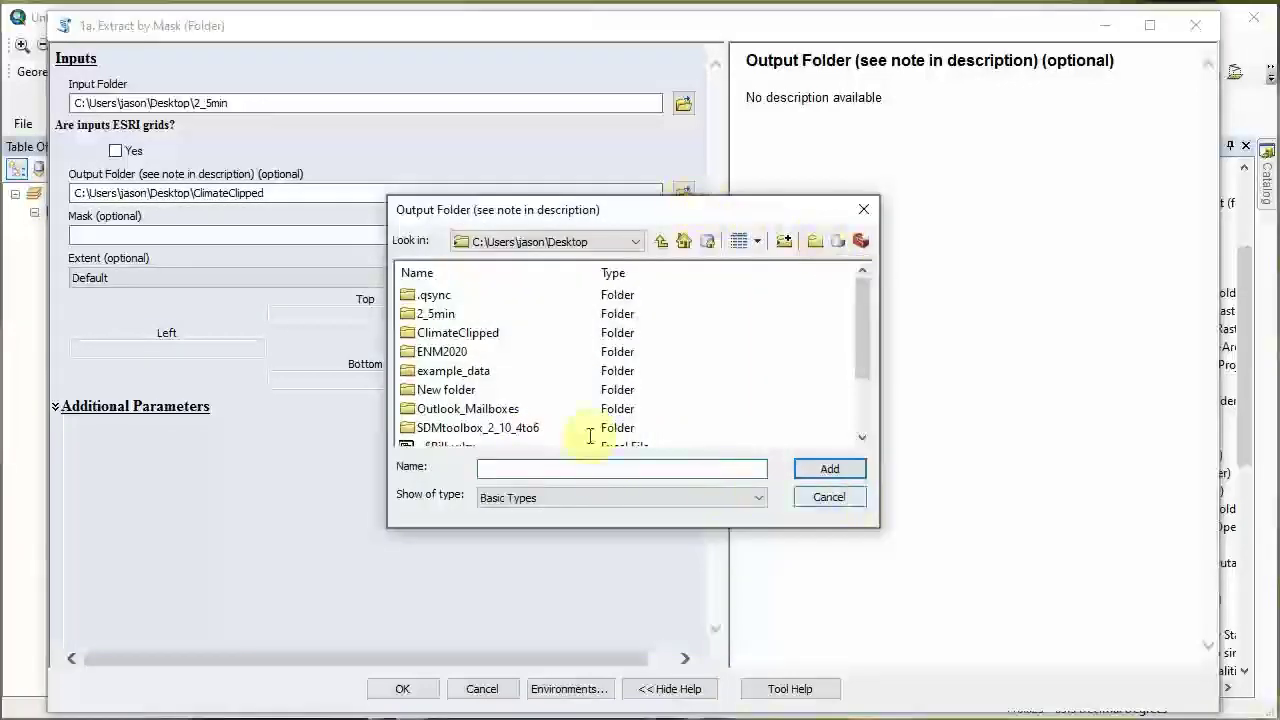
click(460, 337)
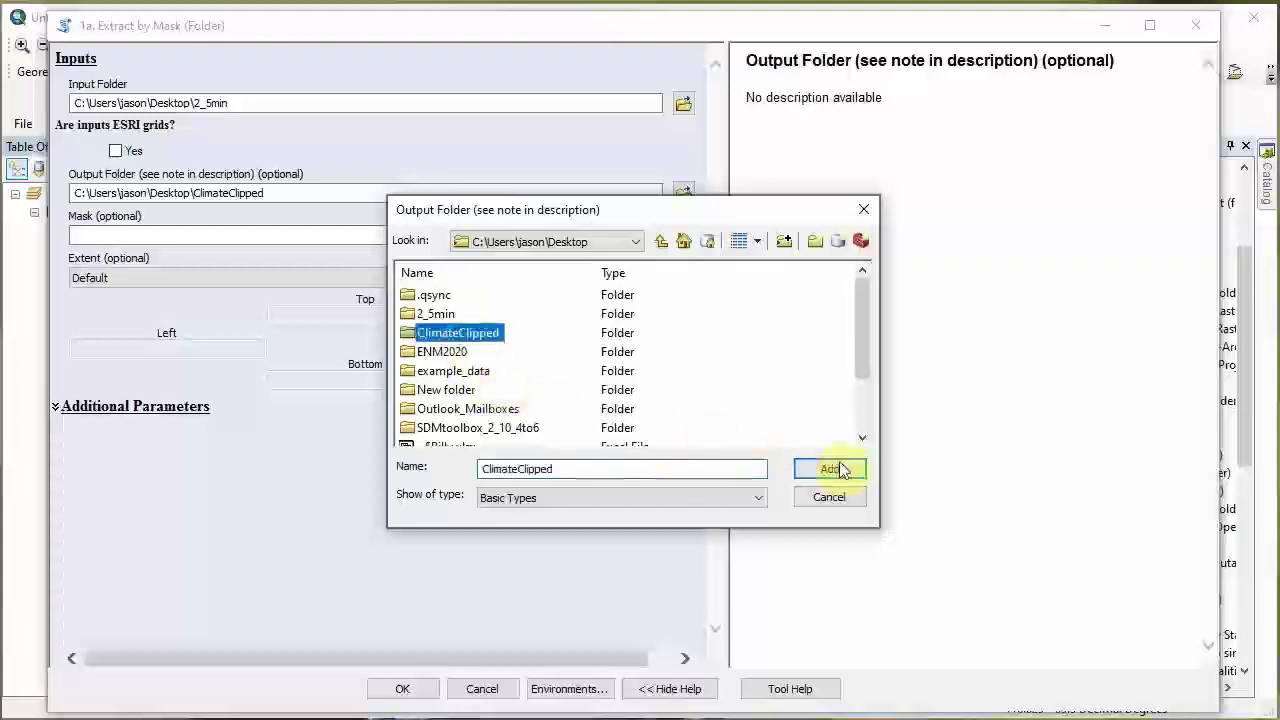
click(840, 467)
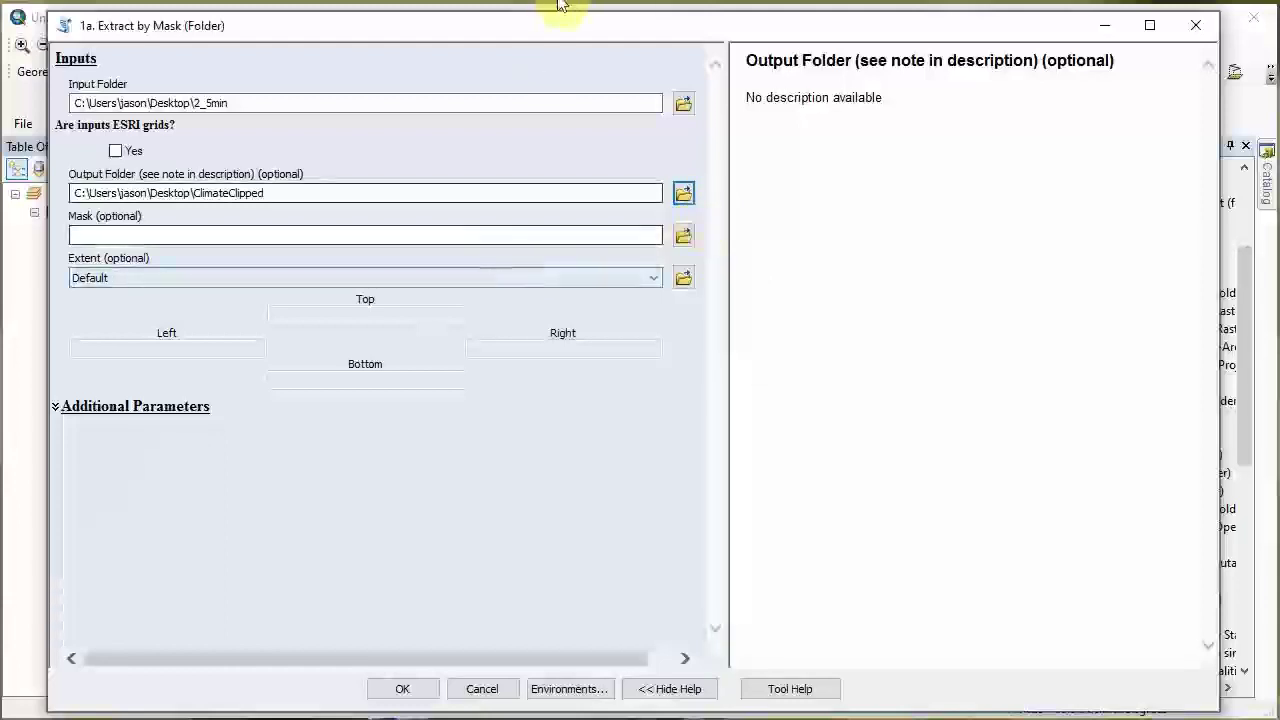
Step: Move the tool window out of the way and examine Madagascar's boundary coordinates up close on the bio_1.tif map
drag(567, 30, 530, 716)
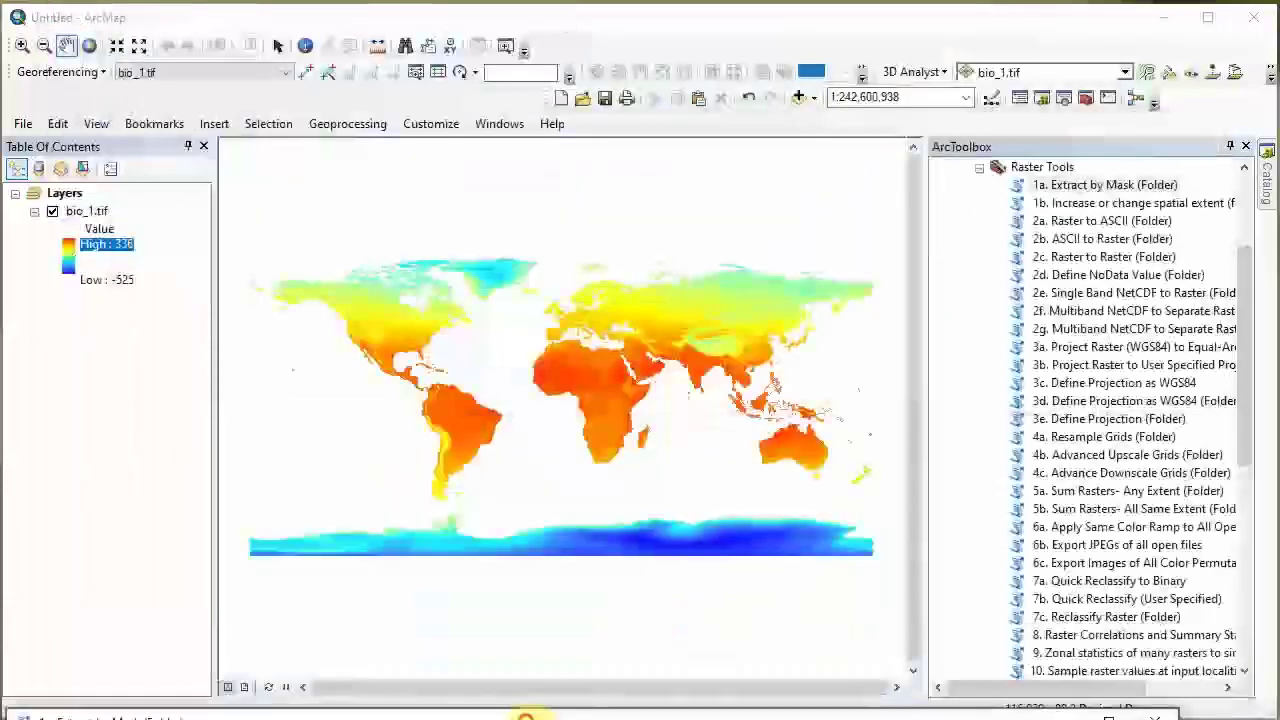
click(26, 47)
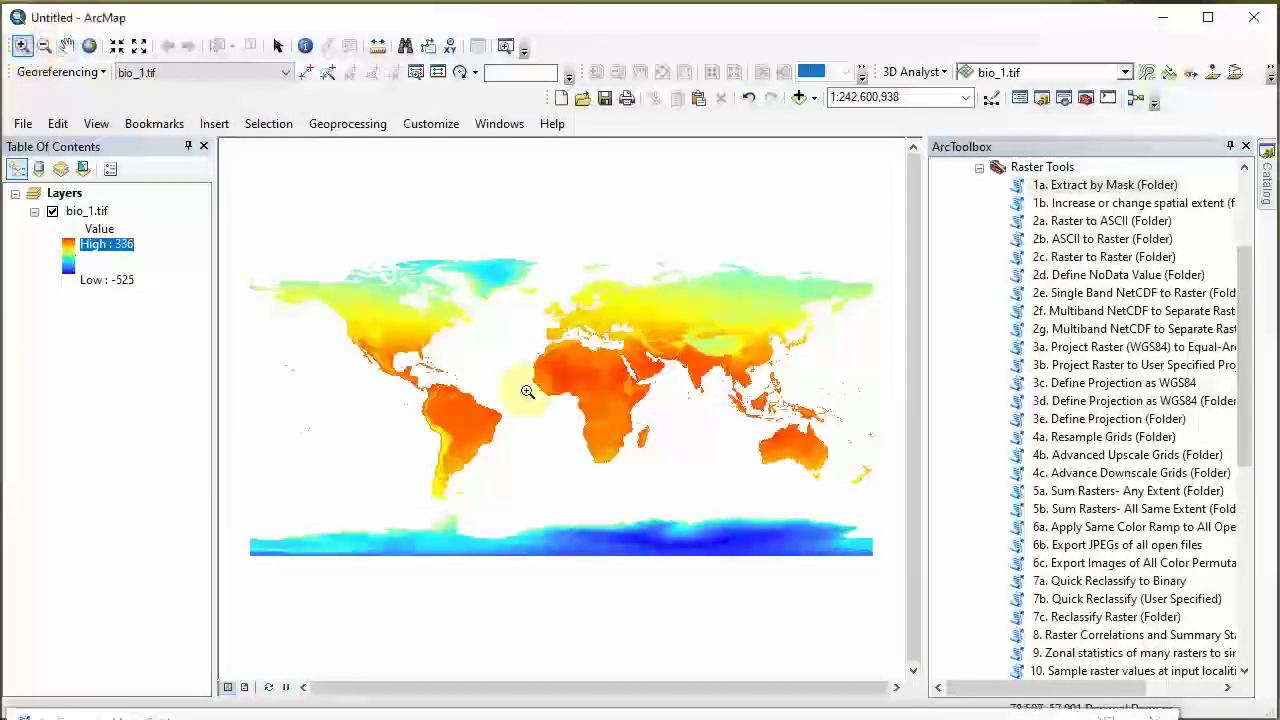
drag(614, 412, 666, 462)
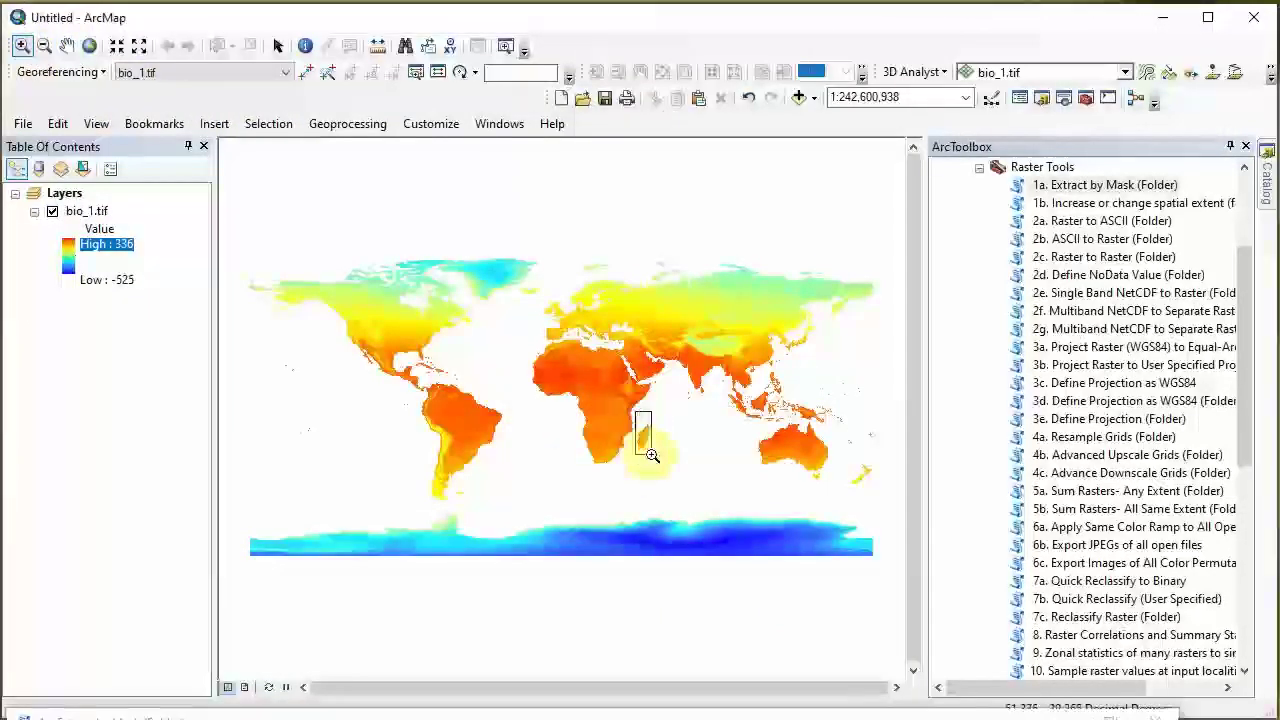
drag(437, 230, 694, 623)
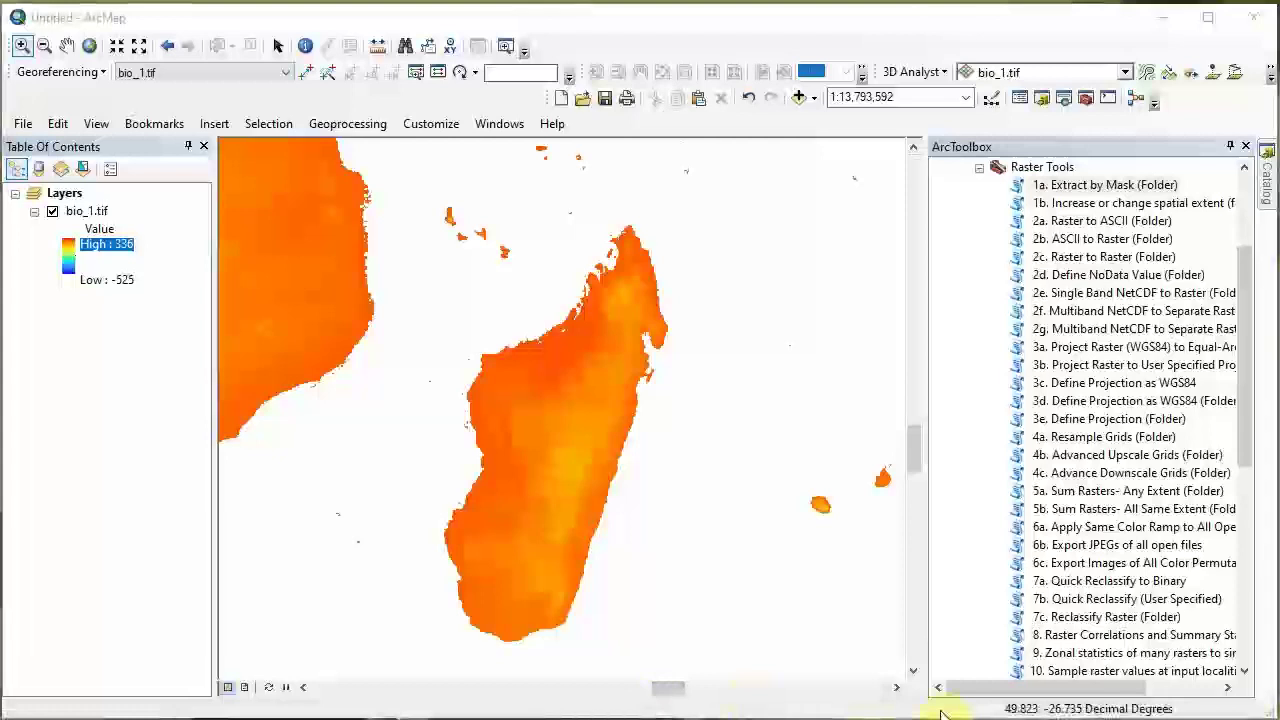
click(1140, 708)
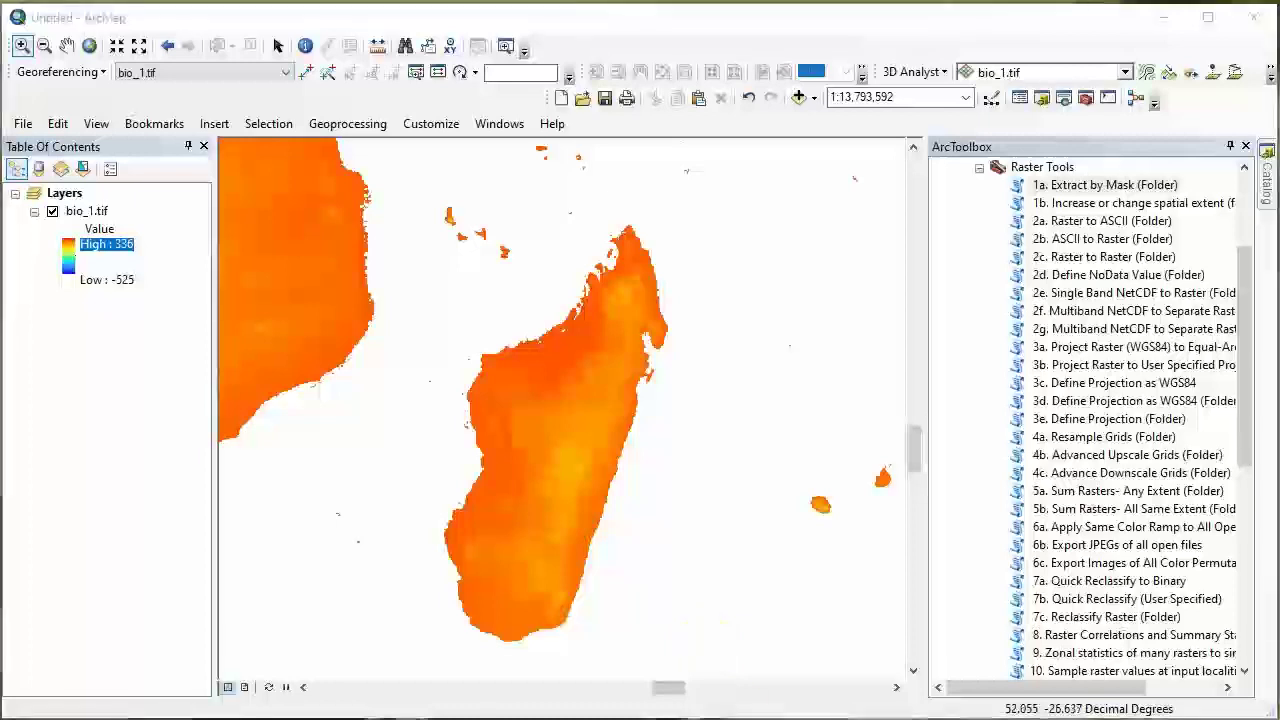
Step: Bring back the tool window and set the extent to As Specified Below, with Bottom -25.62 and Right 51.69
drag(683, 719, 745, 22)
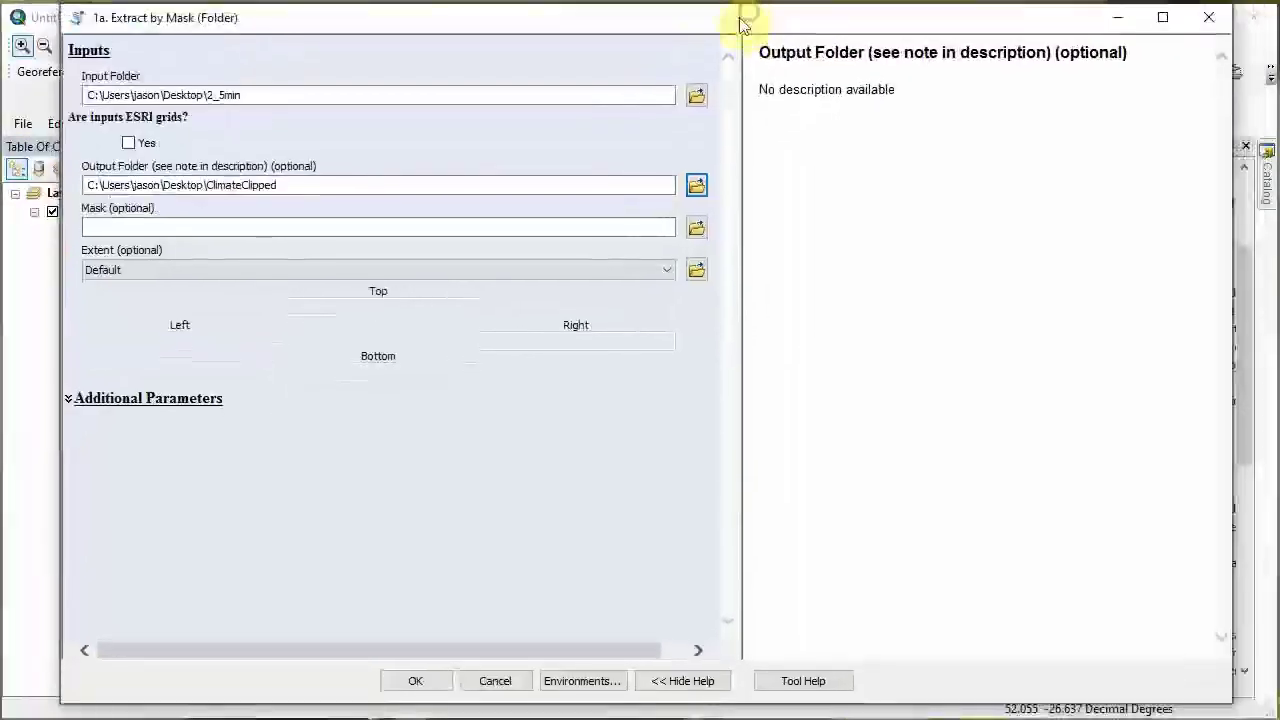
click(318, 268)
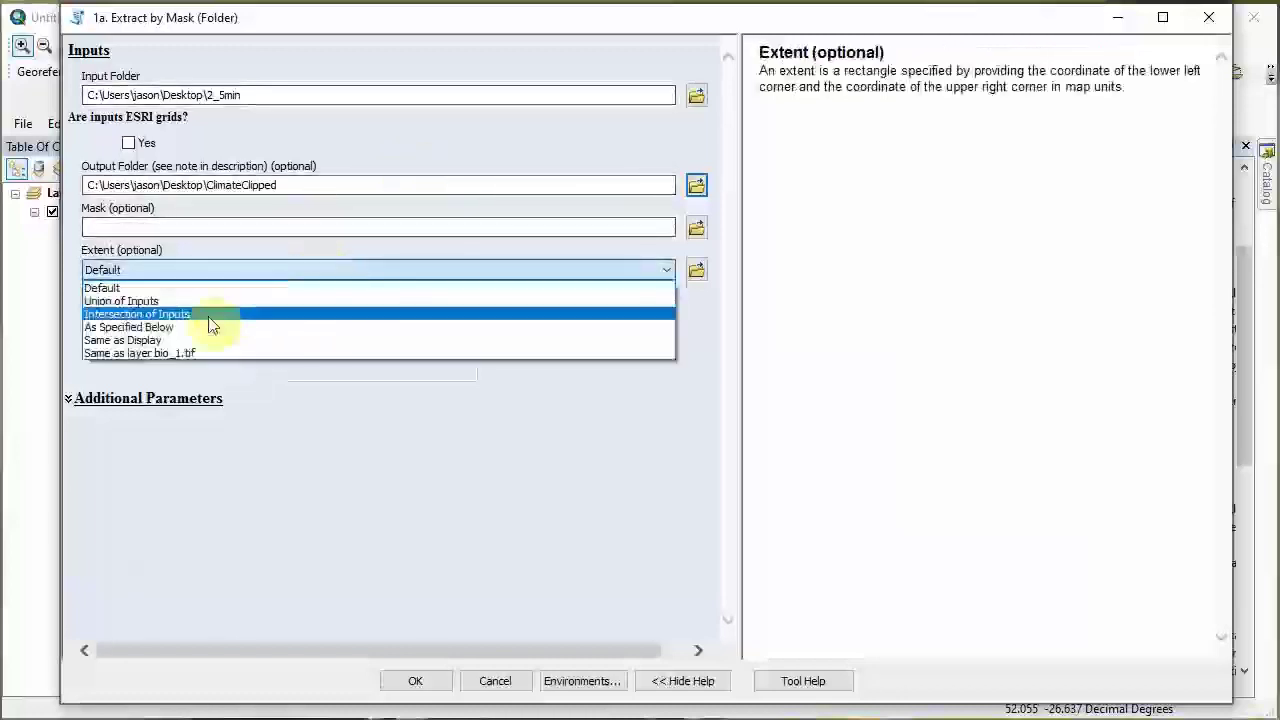
click(152, 327)
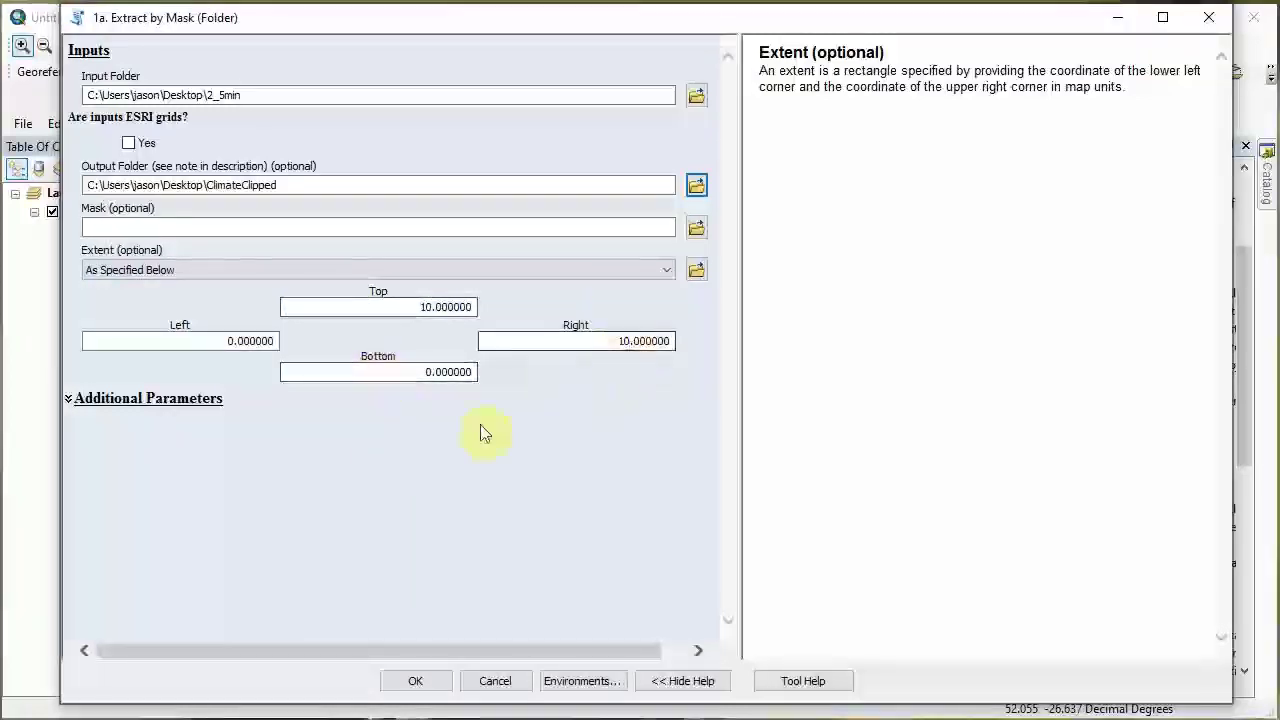
click(397, 372)
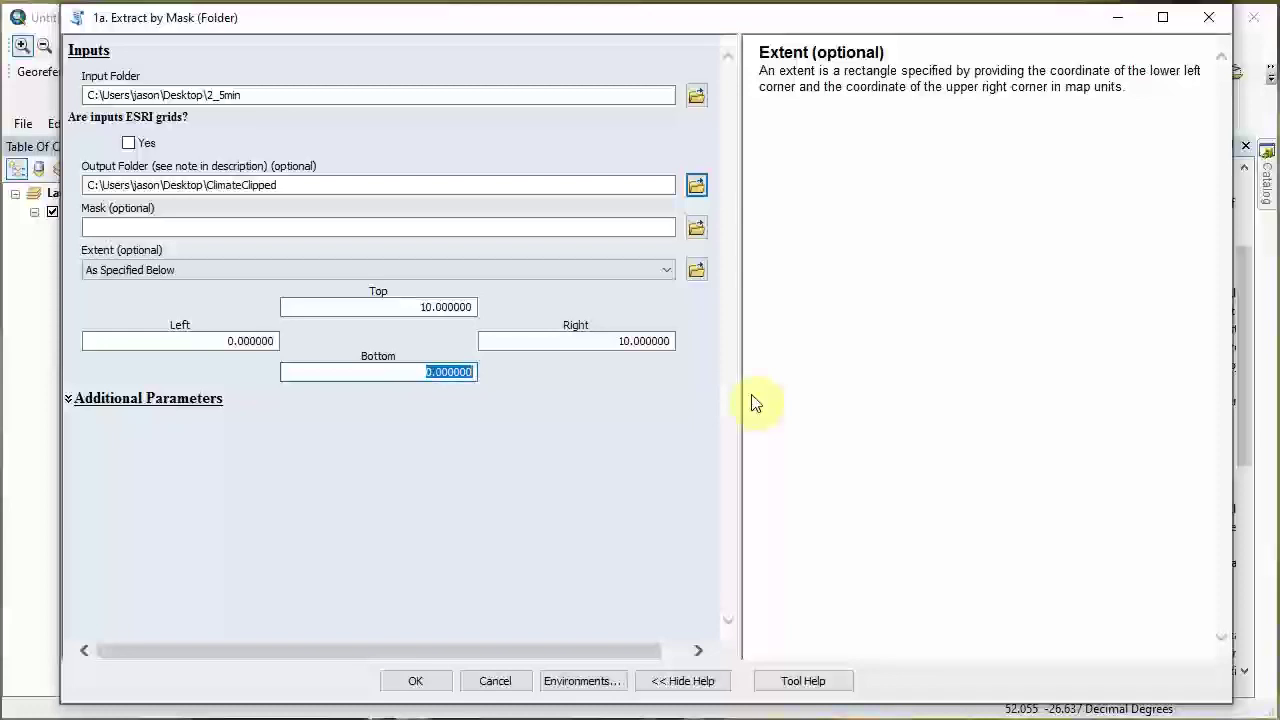
text(-25.62)
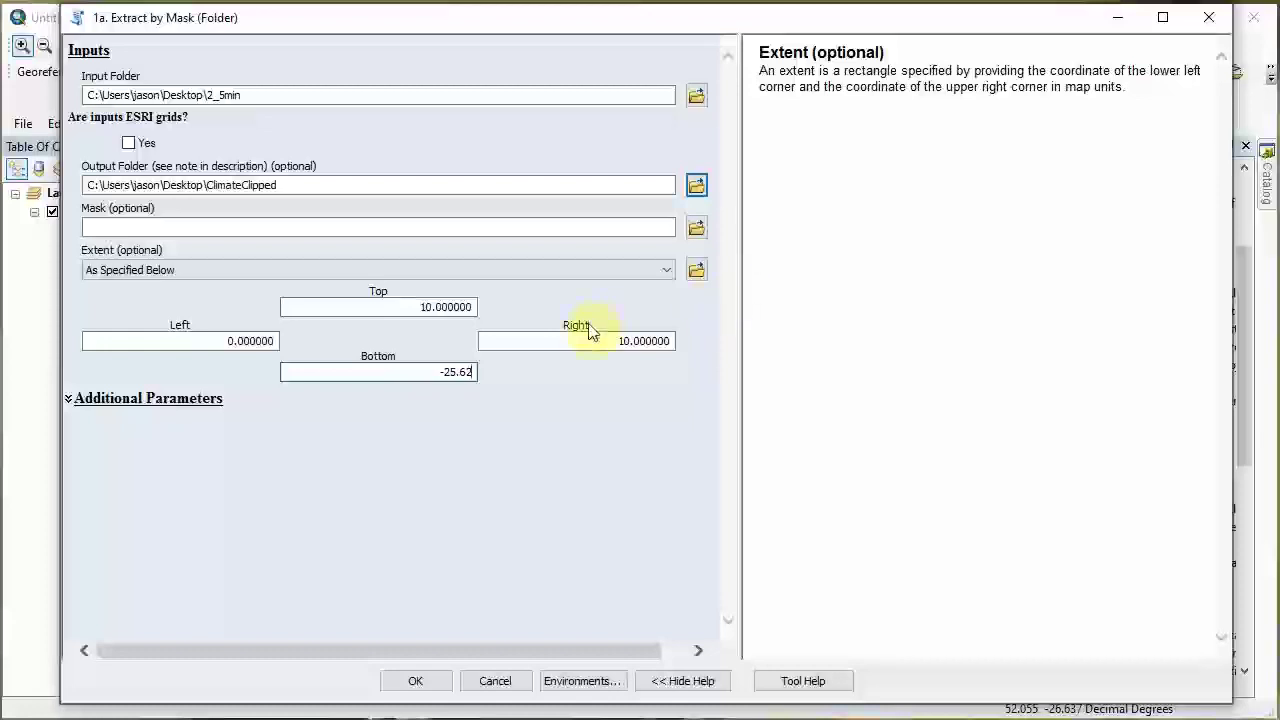
click(594, 341)
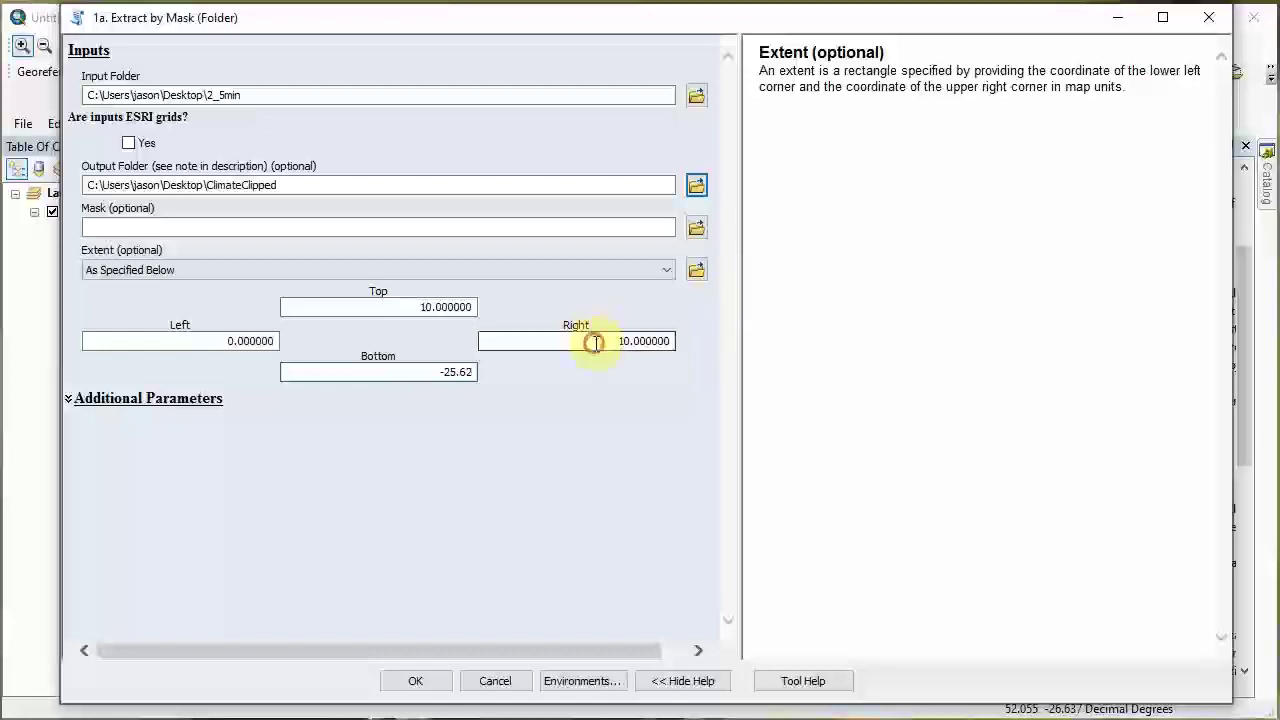
double_click(594, 341)
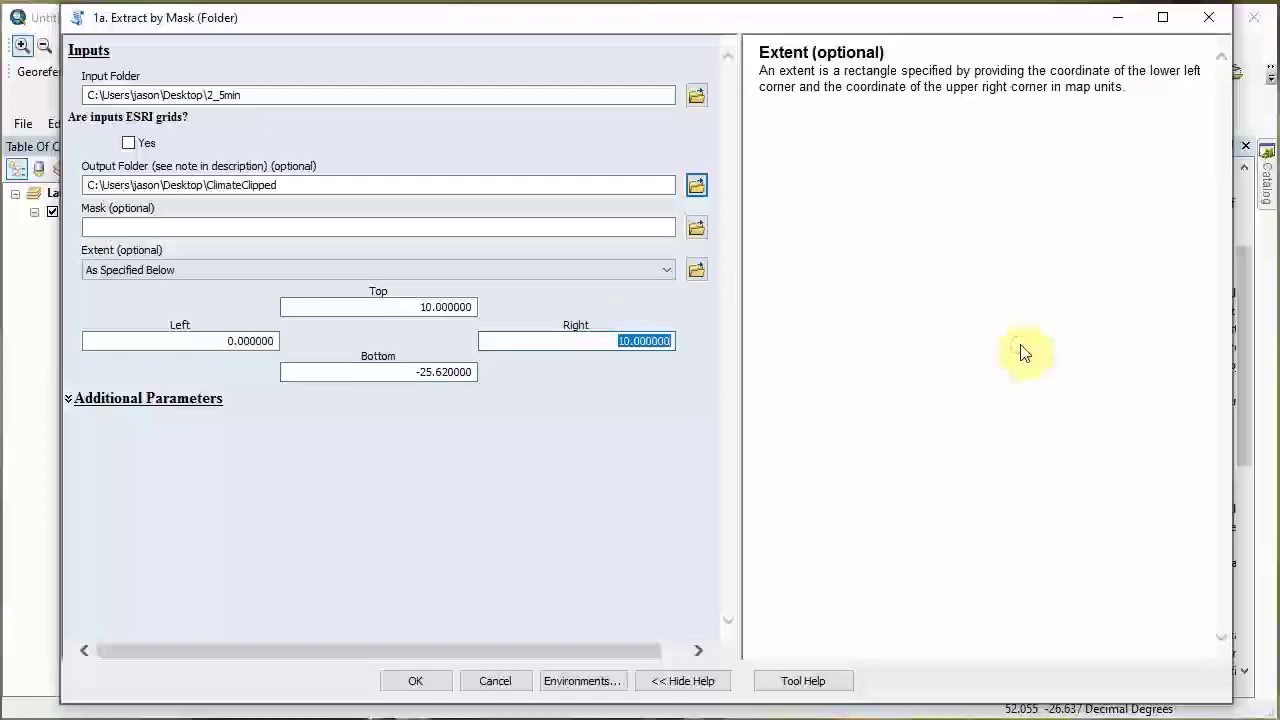
text(51.69)
Step: Set the clipping extent's Top to -10.85 and Left to 42.6
click(414, 308)
double_click(414, 309)
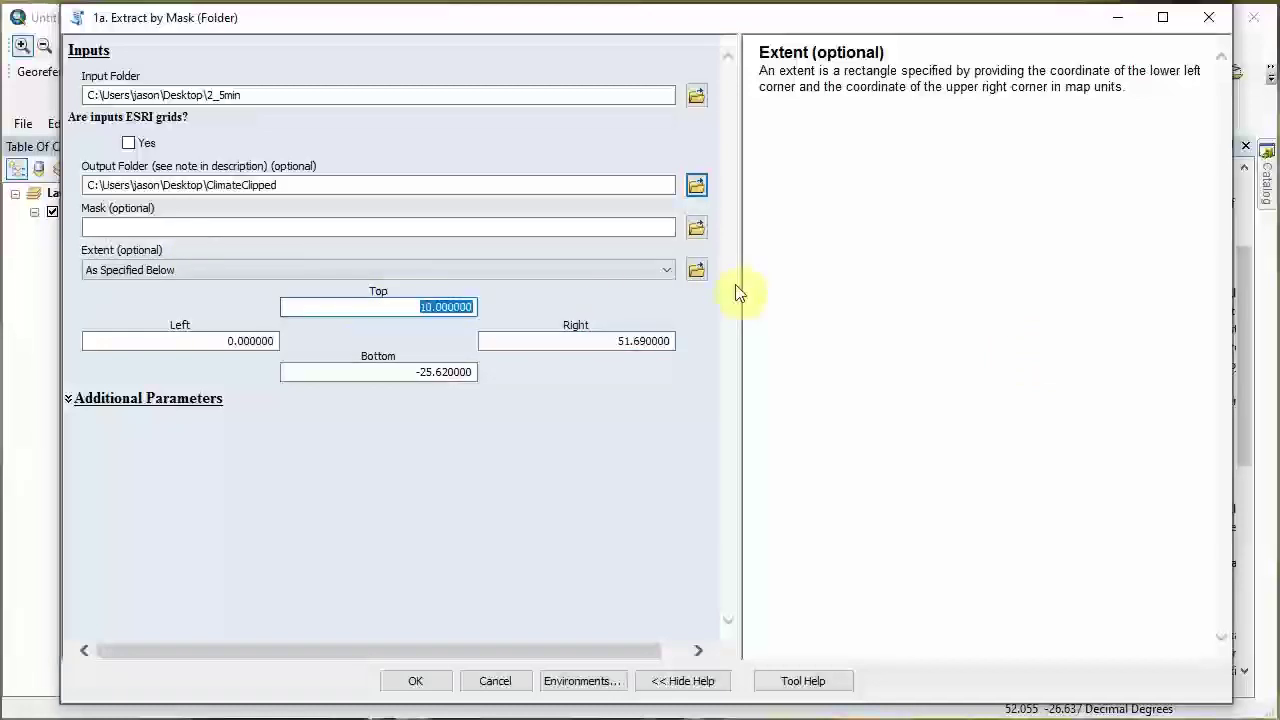
text(-1.85)
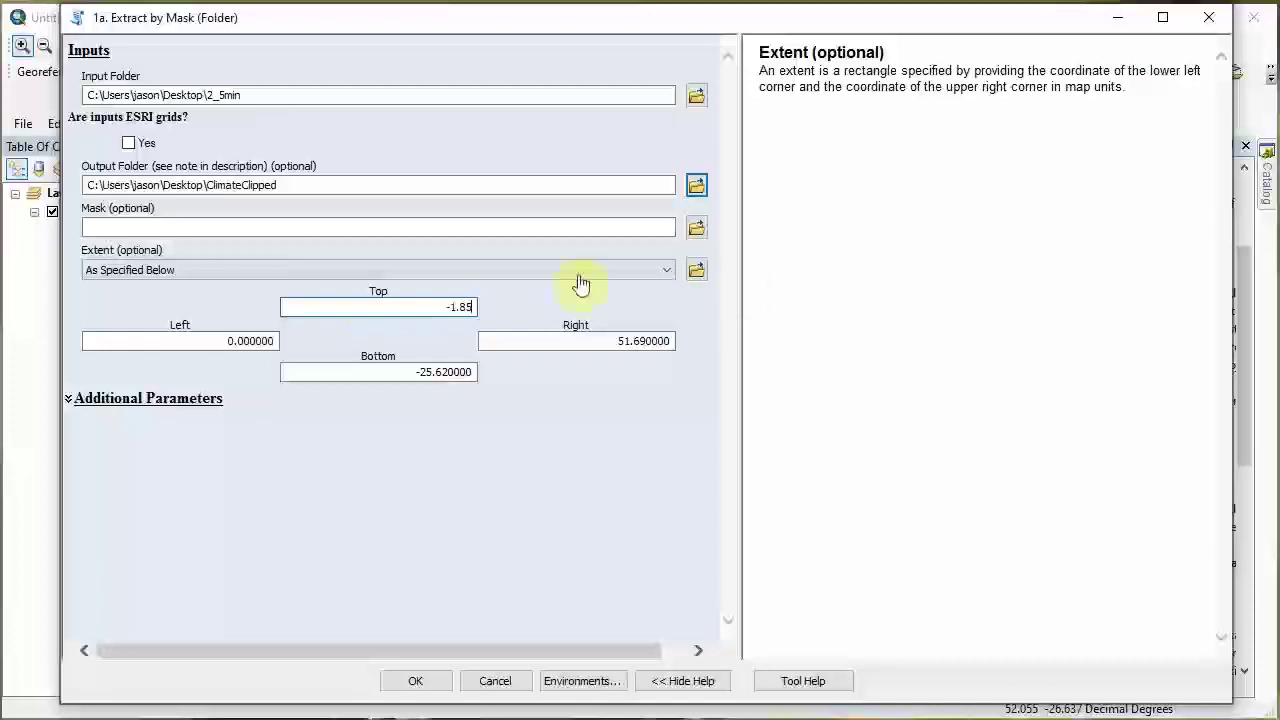
key(Tab)
click(432, 307)
text(0)
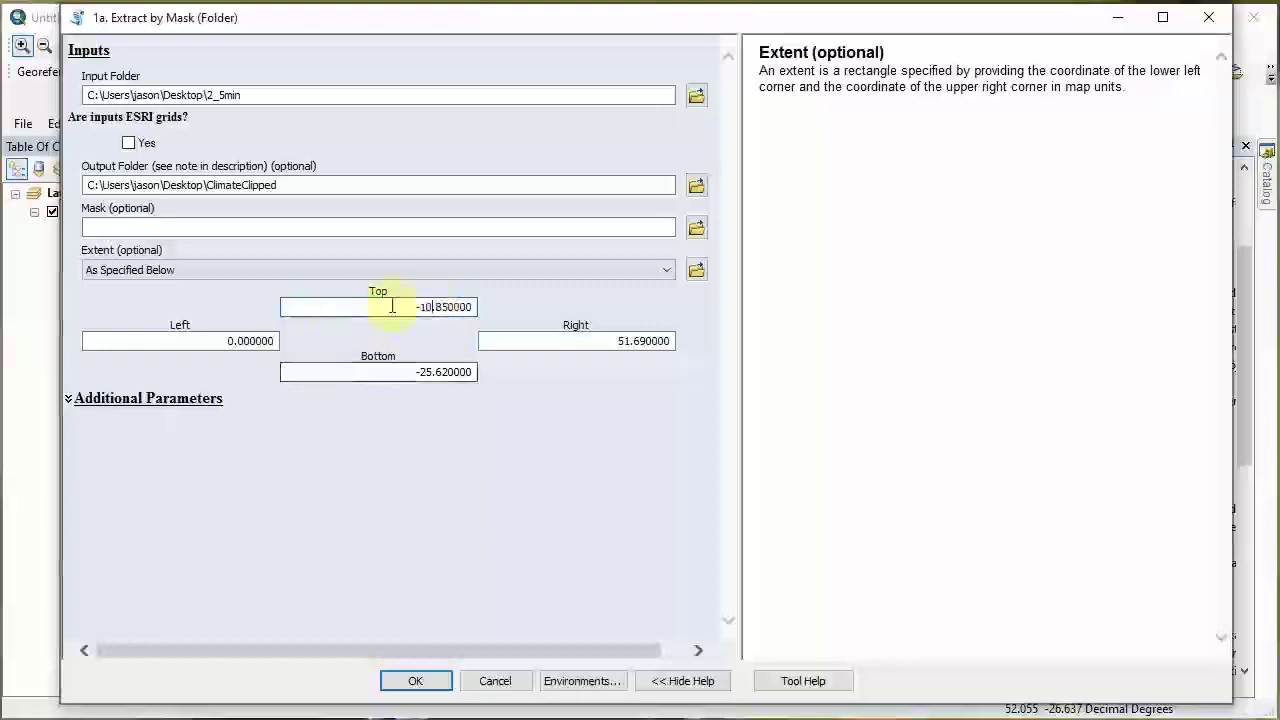
double_click(200, 341)
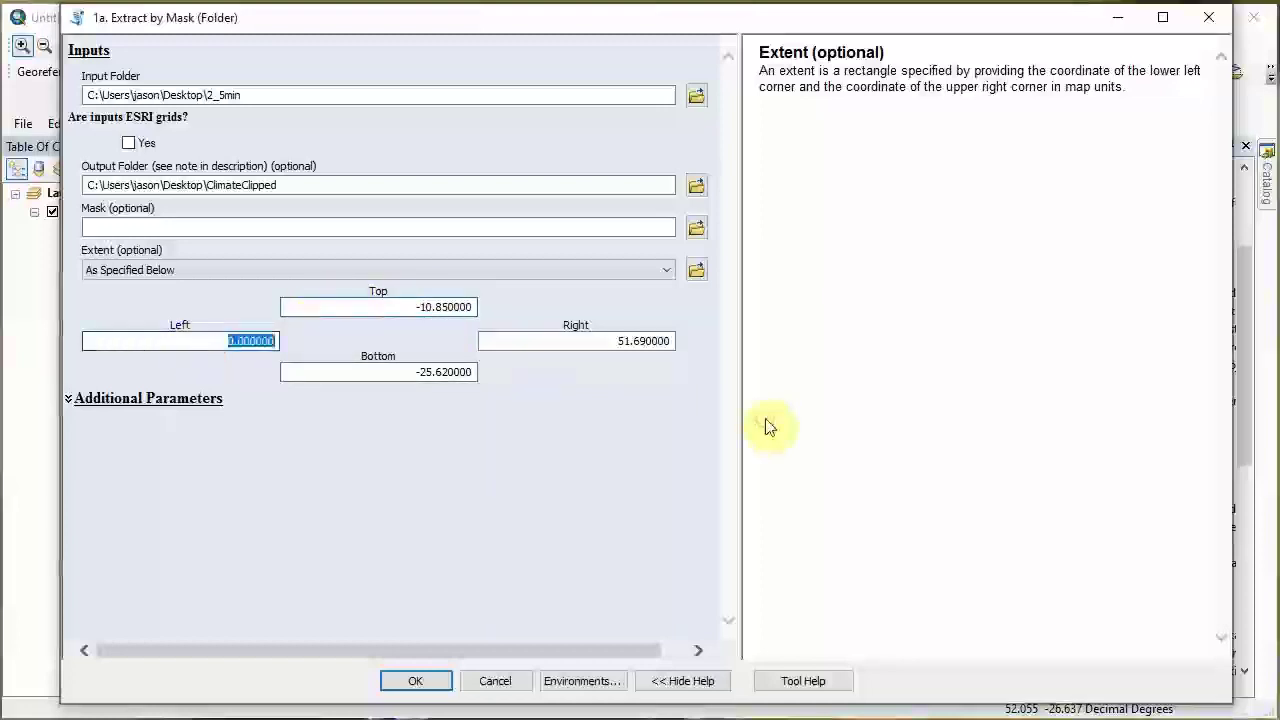
text(42.6)
click(575, 502)
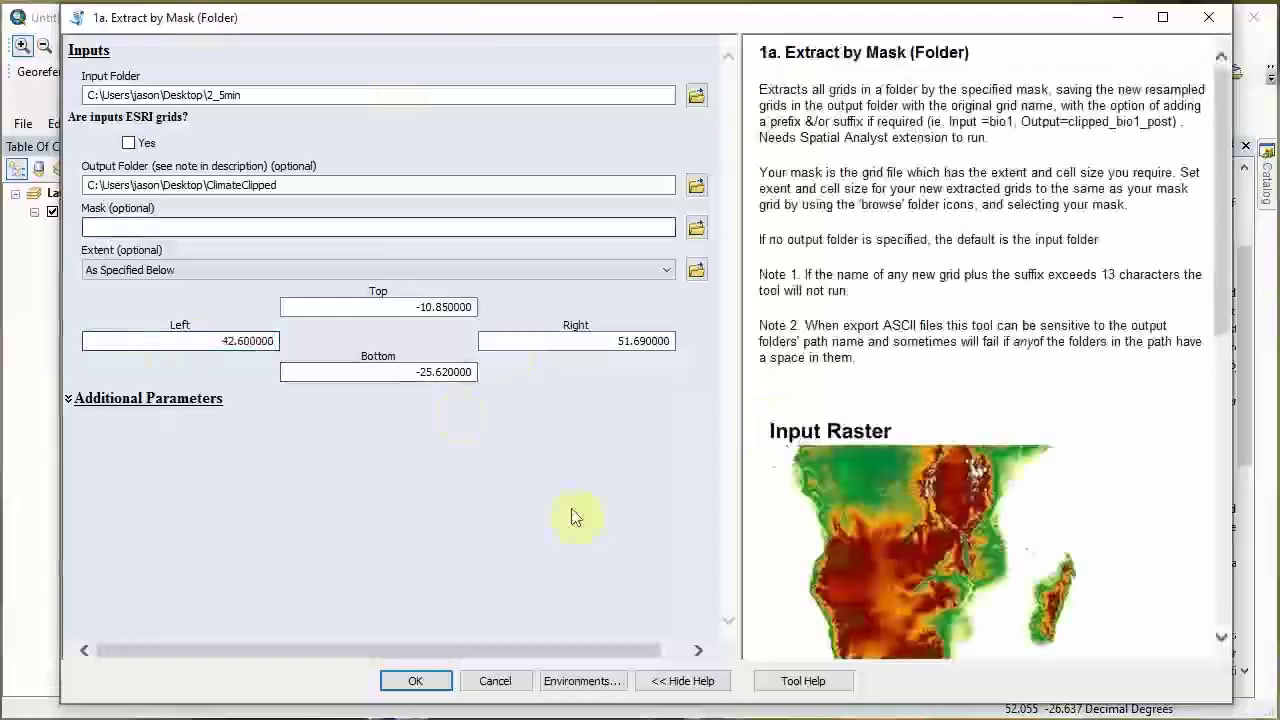
Step: Expand the additional parameters and set the cell size to Maximum of Inputs
click(194, 412)
click(228, 511)
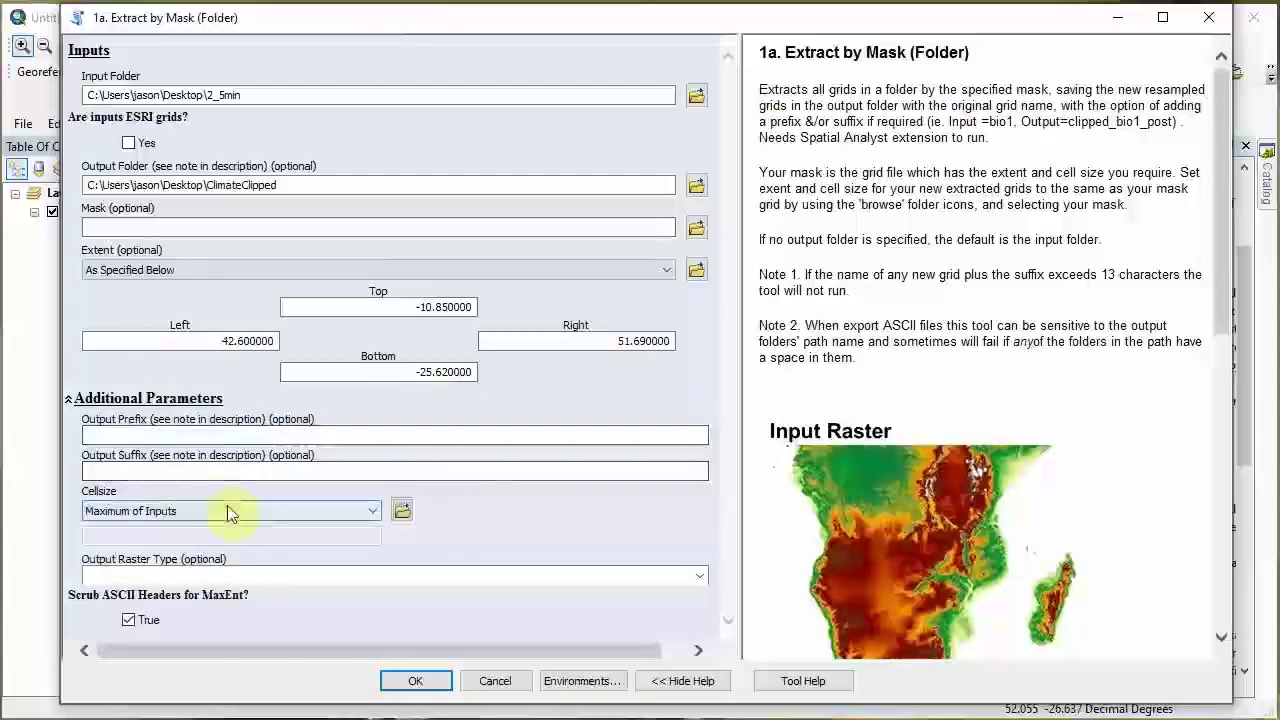
scroll(228, 511, down, 3)
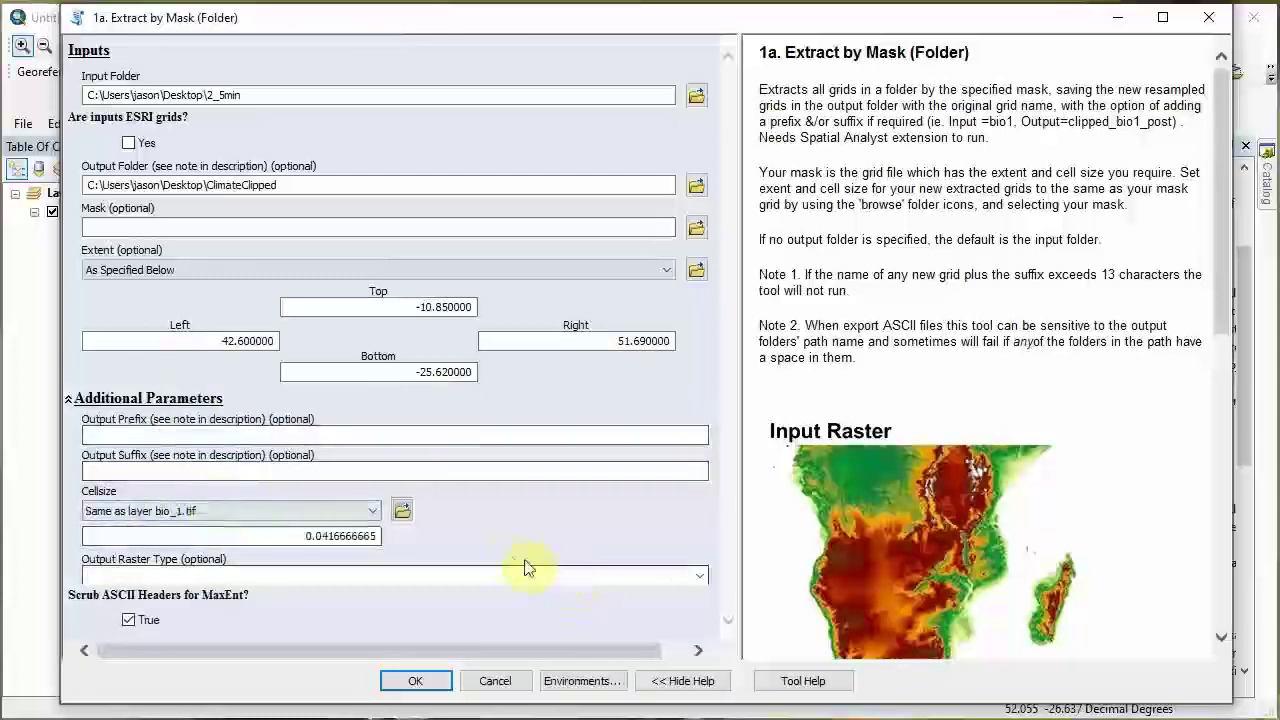
click(349, 518)
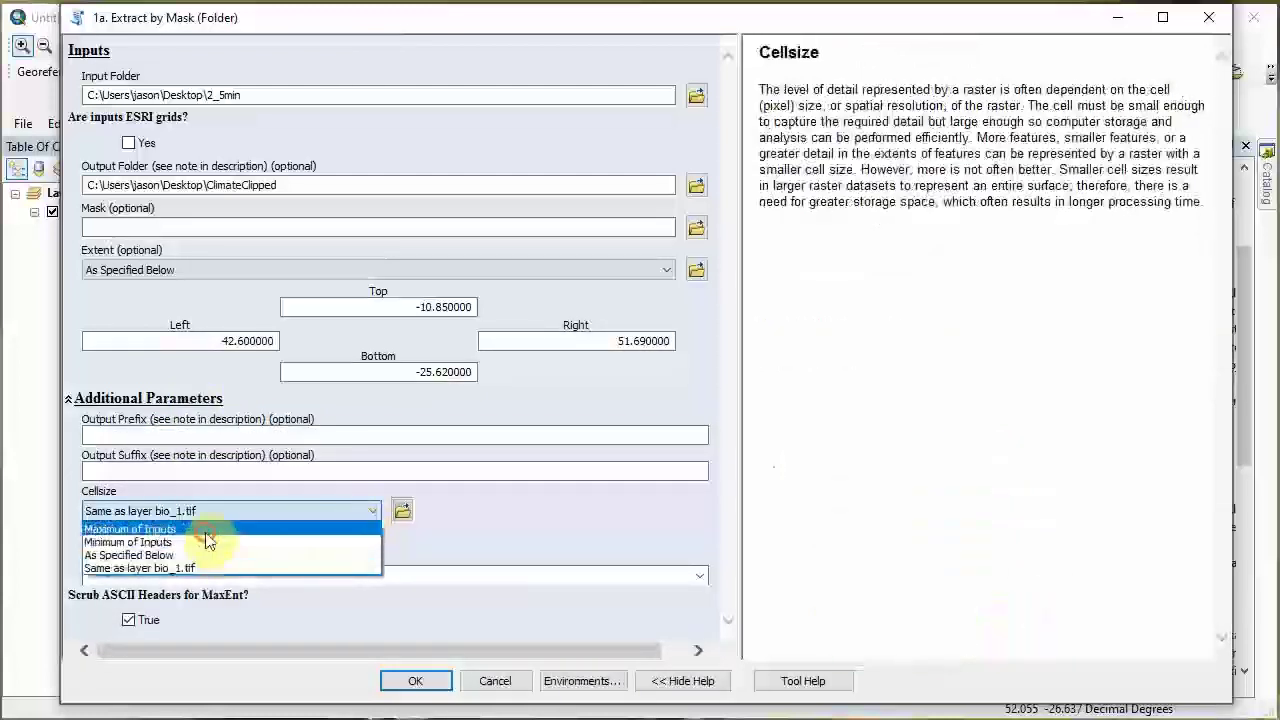
click(214, 527)
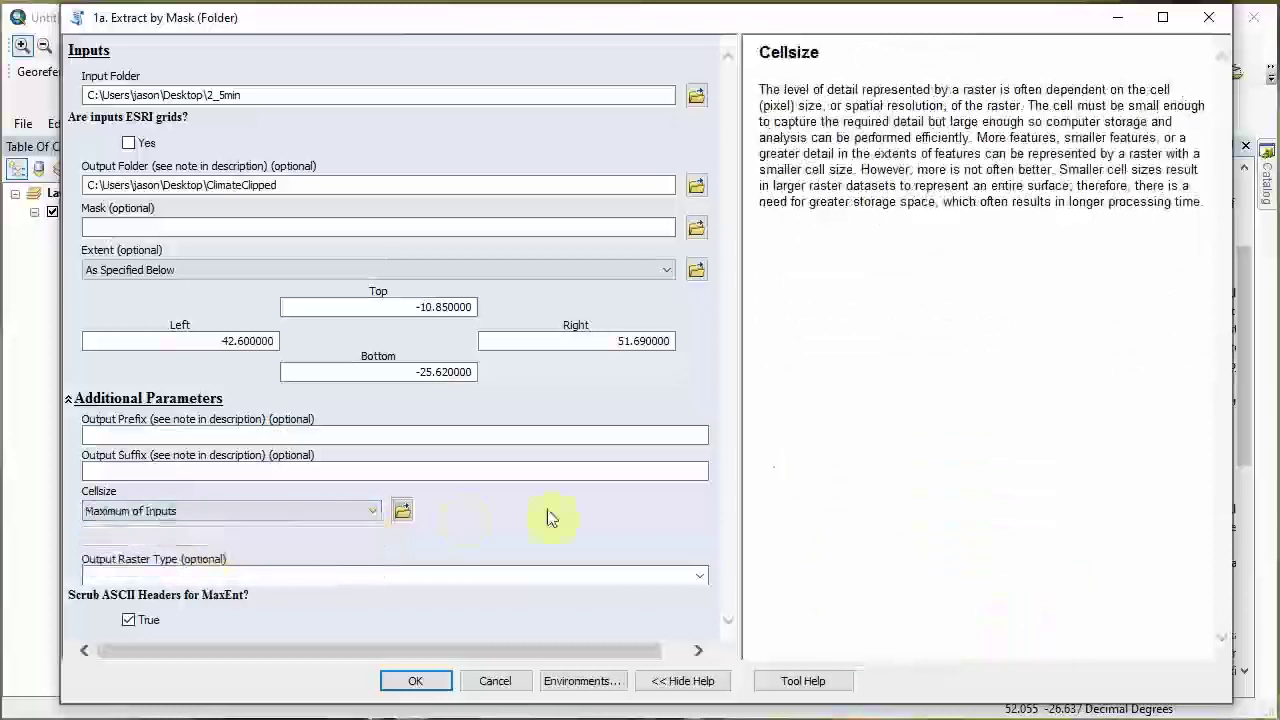
Step: Set the output raster type to ASCII (.asc), with Scrub ASCII Headers for MaxEnt enabled
click(690, 582)
click(699, 577)
click(185, 632)
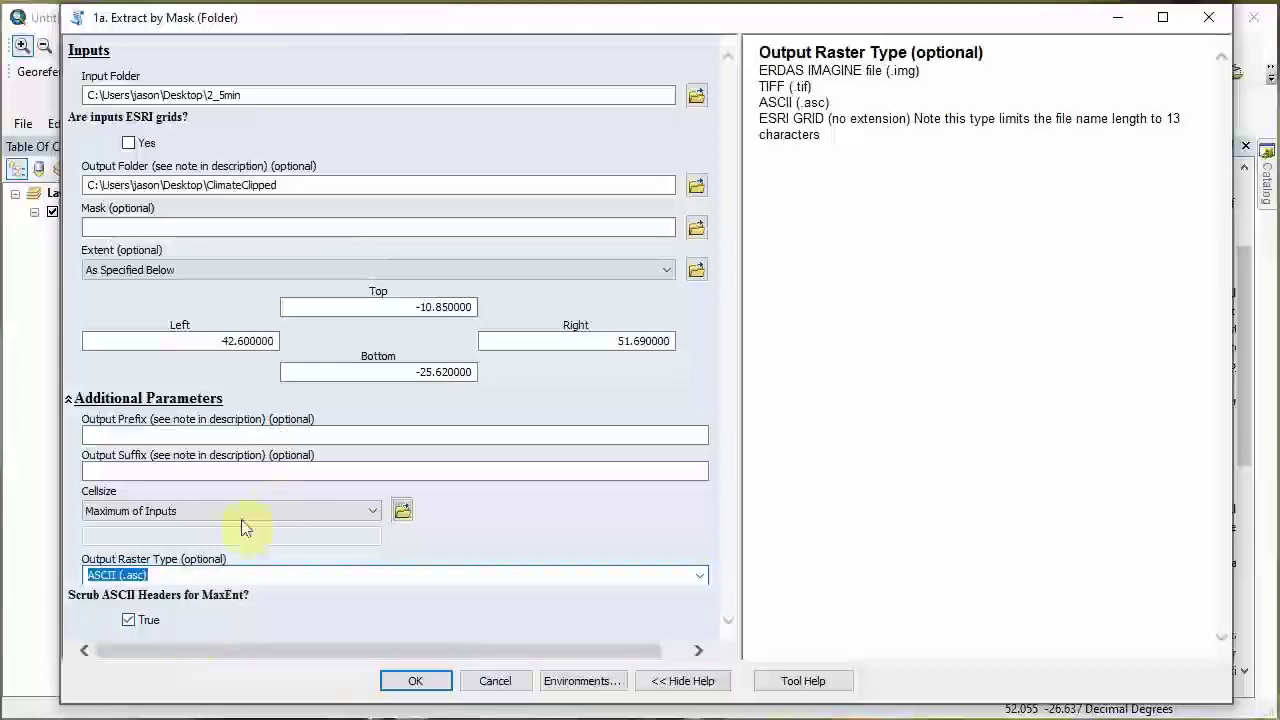
click(128, 621)
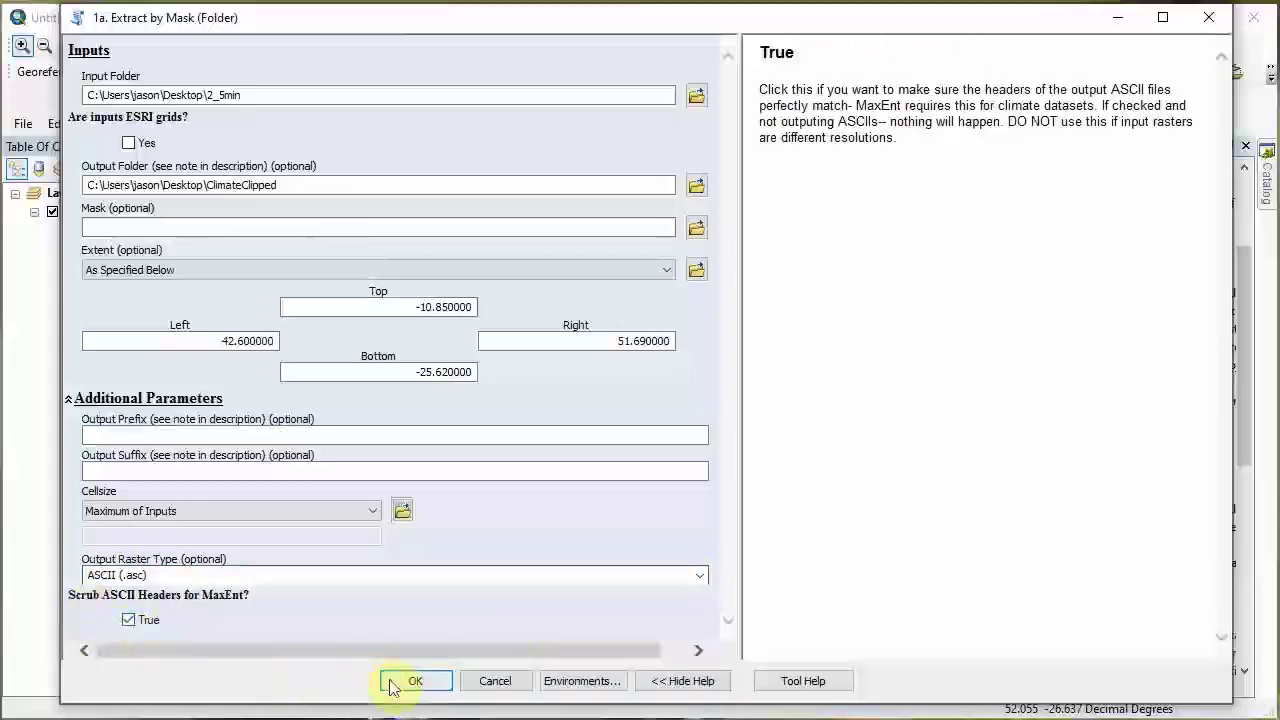
Step: Run the Extract by Mask tool, reposition its progress window to review the log, and close it on completion
click(432, 688)
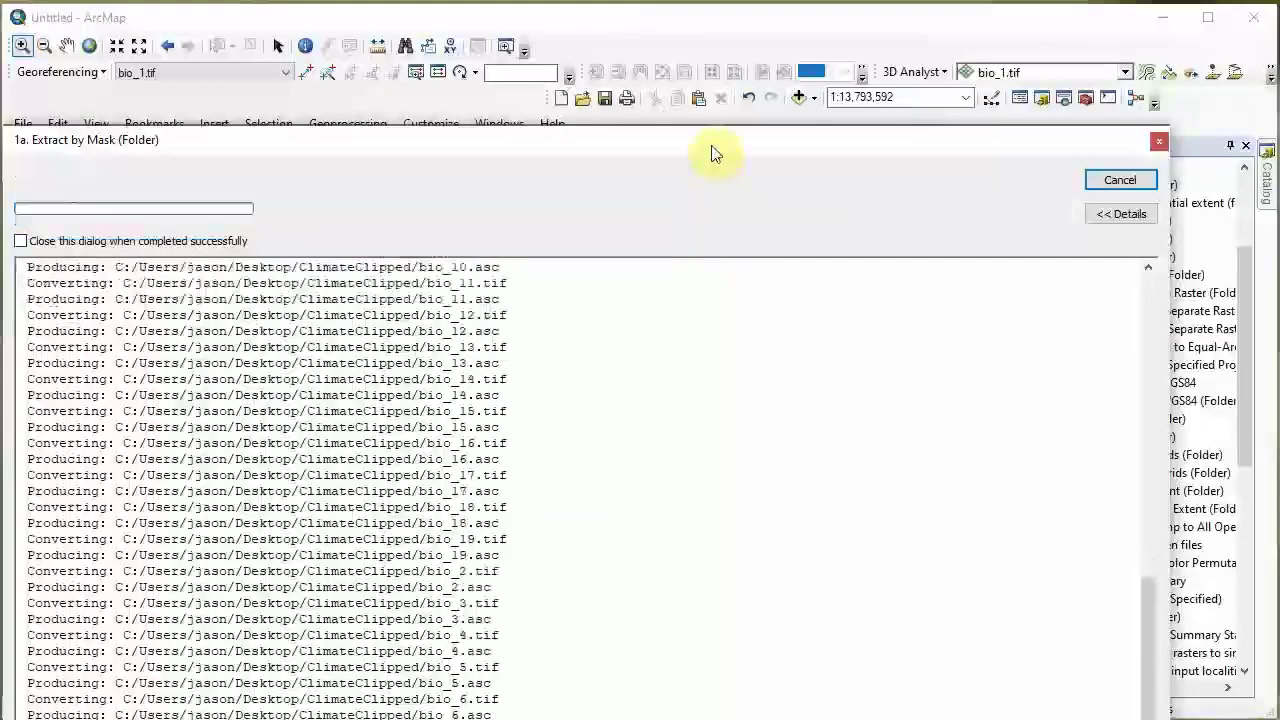
drag(714, 152, 766, 48)
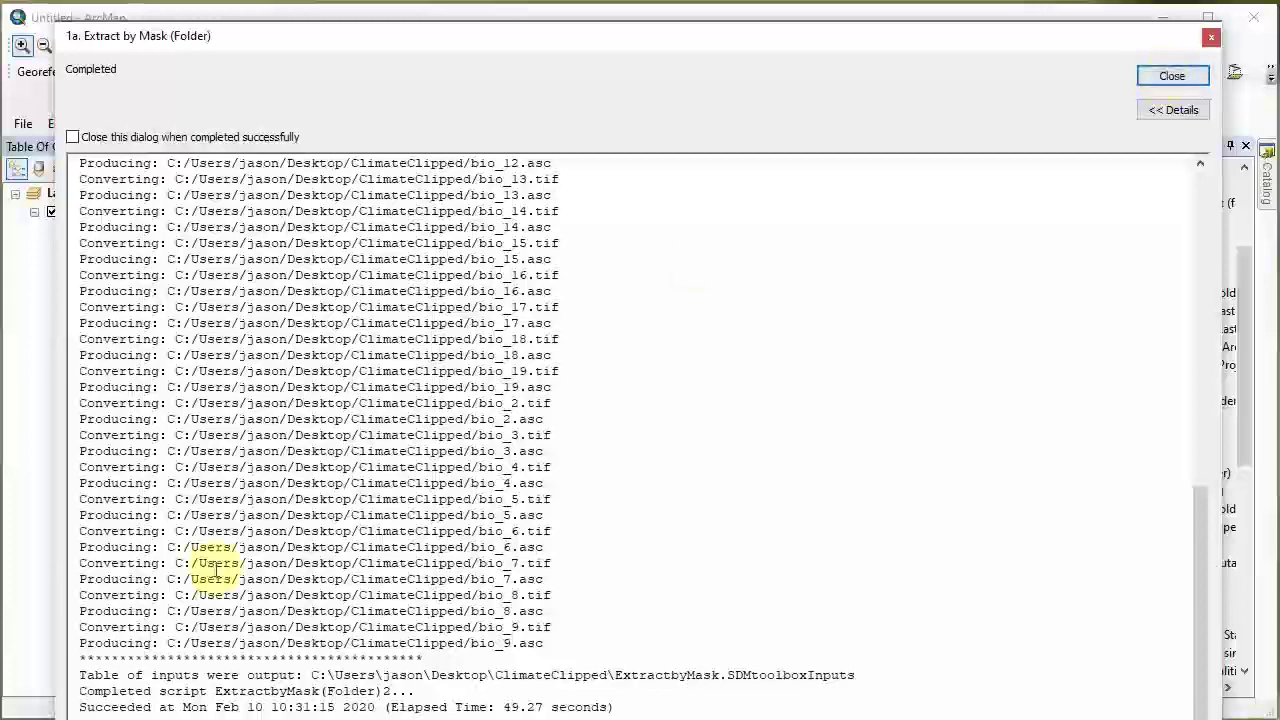
drag(605, 38, 603, 2)
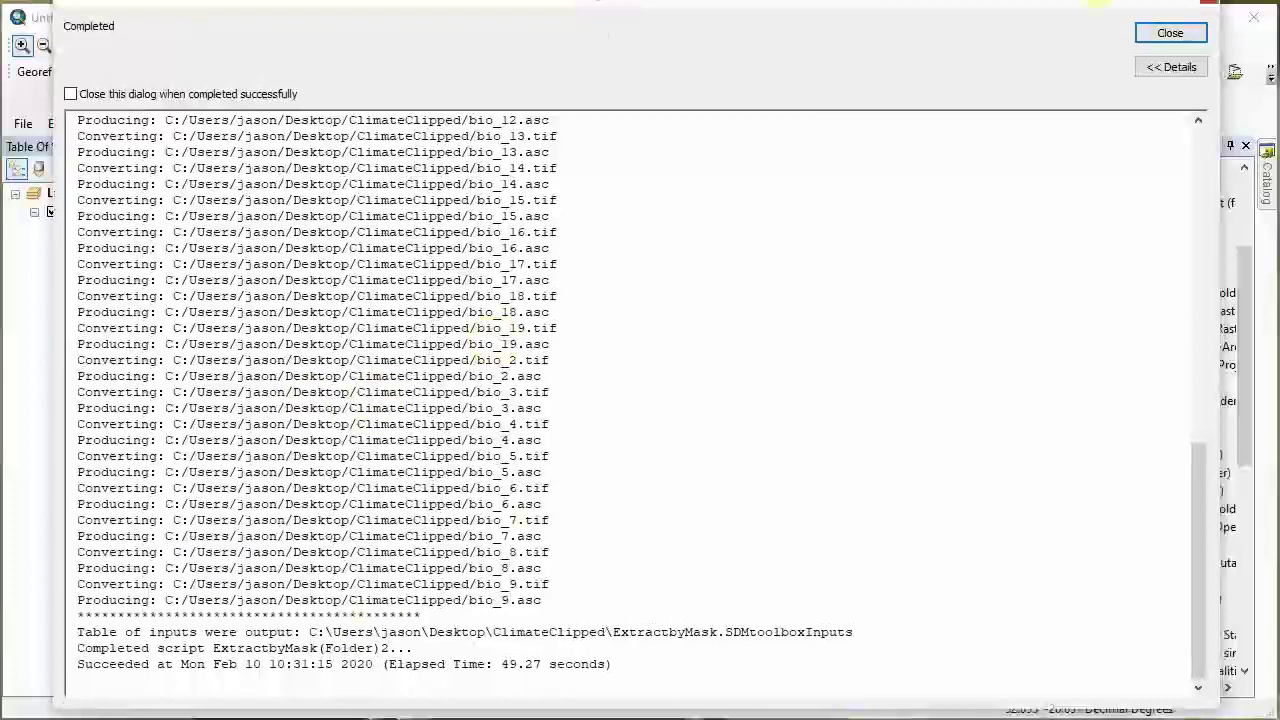
click(1184, 39)
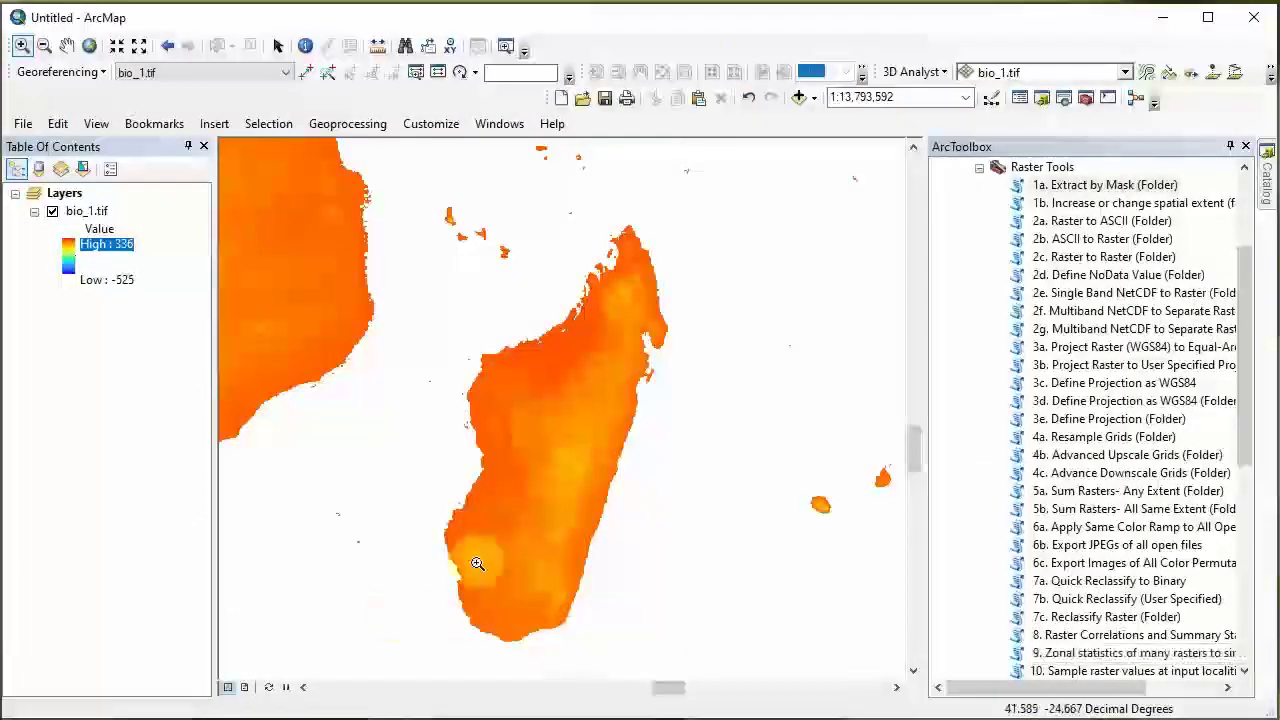
Step: Hide the bio_1.tif layer and add bio_1.asc from the ClimateClipped folder to the map, accepting its missing spatial reference
click(52, 211)
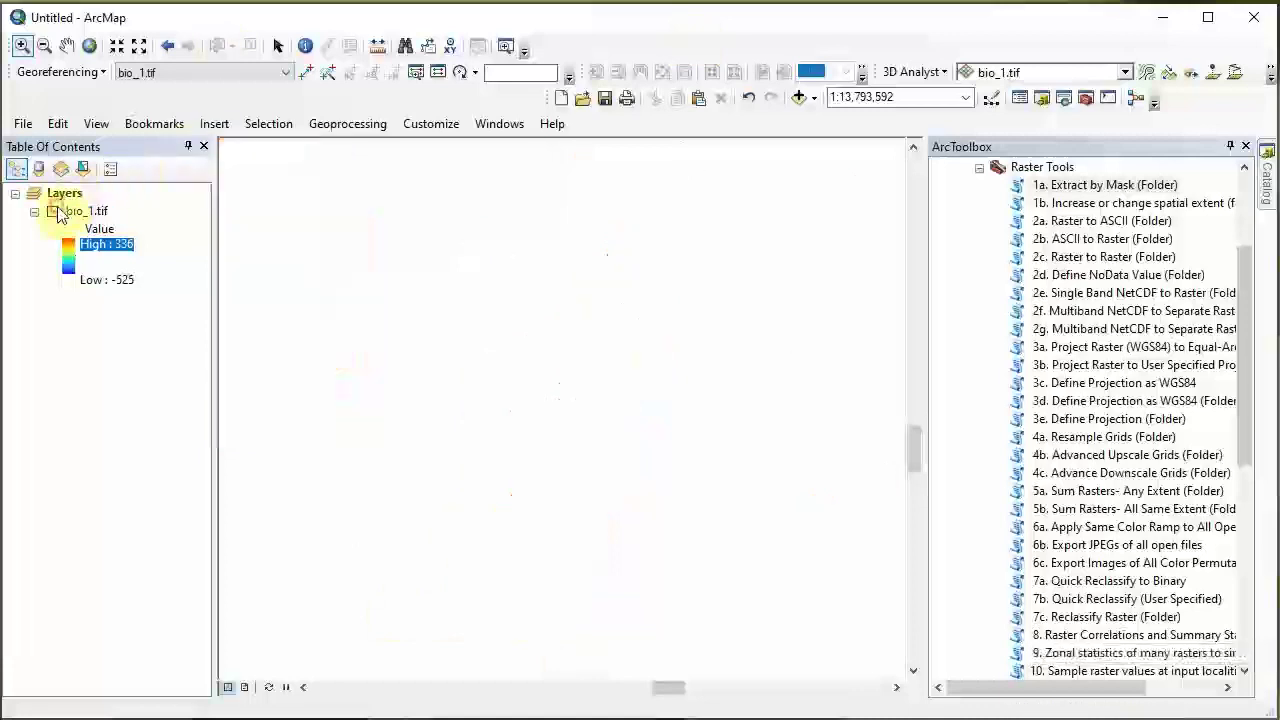
click(799, 97)
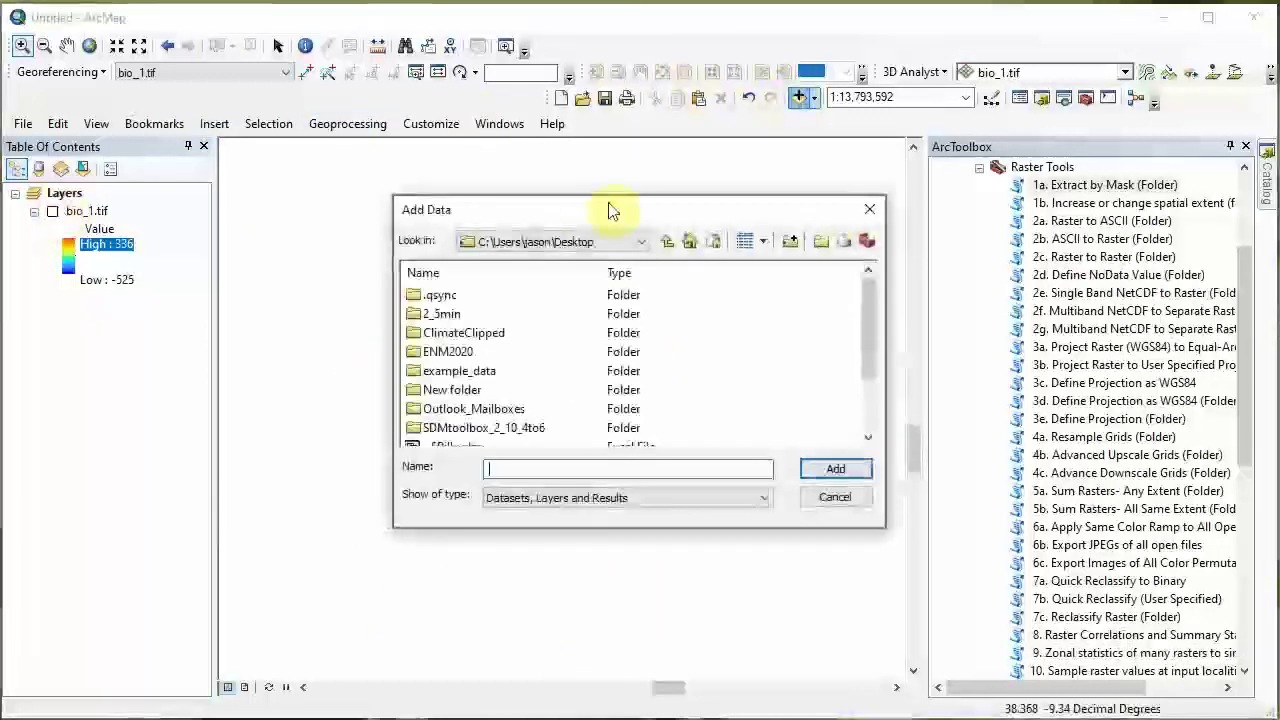
double_click(463, 333)
click(450, 295)
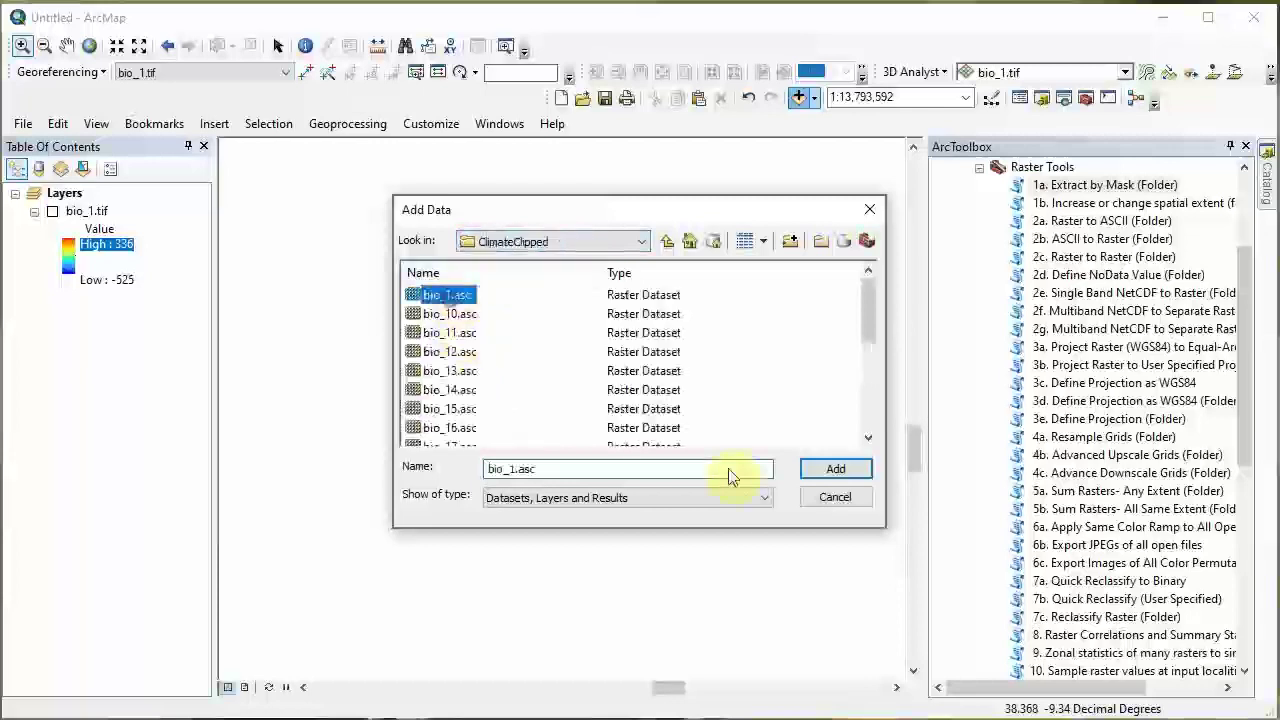
click(820, 466)
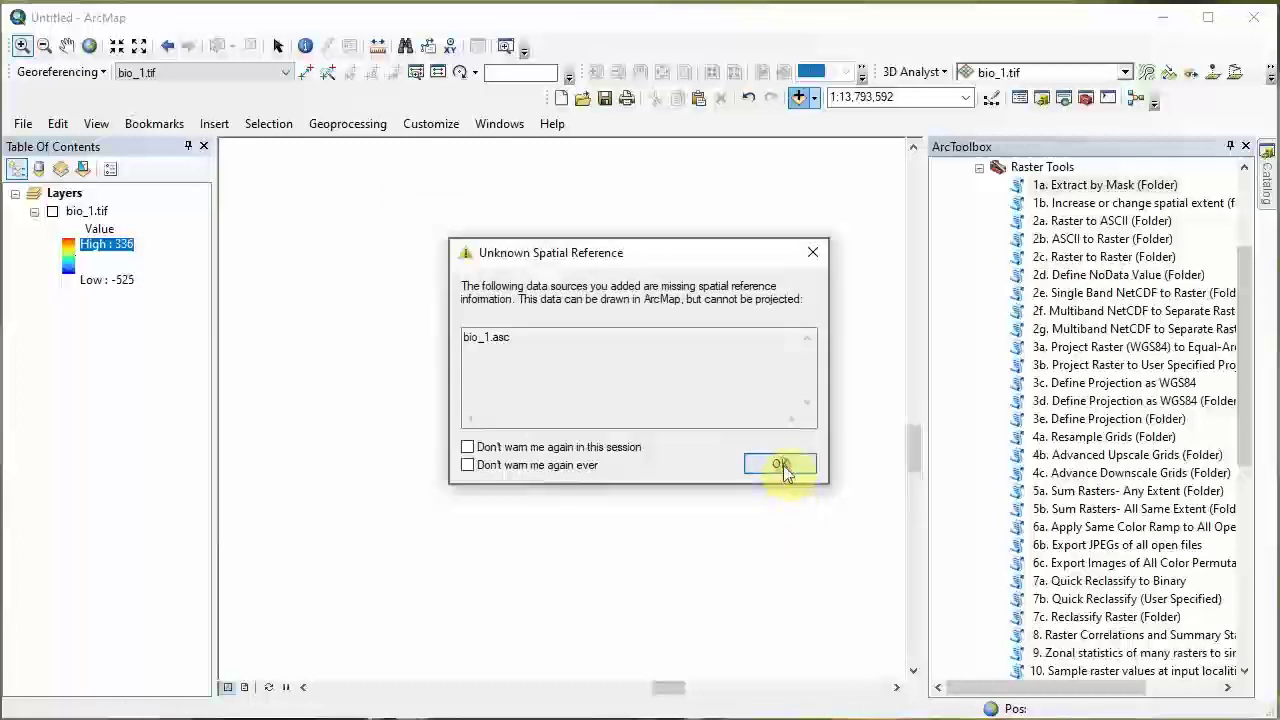
click(780, 463)
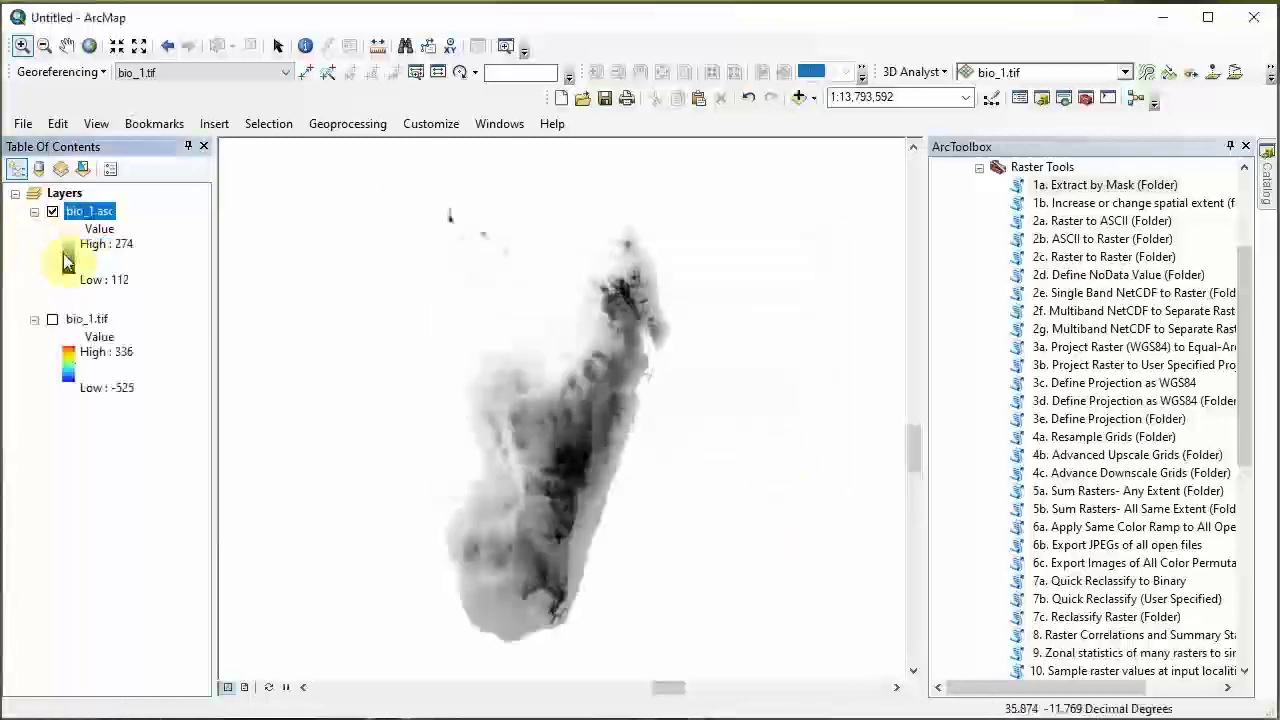
Step: Apply the red-to-blue color ramp to bio_1.asc and briefly toggle the bio_1.tif layer for comparison
right_click(63, 253)
click(152, 322)
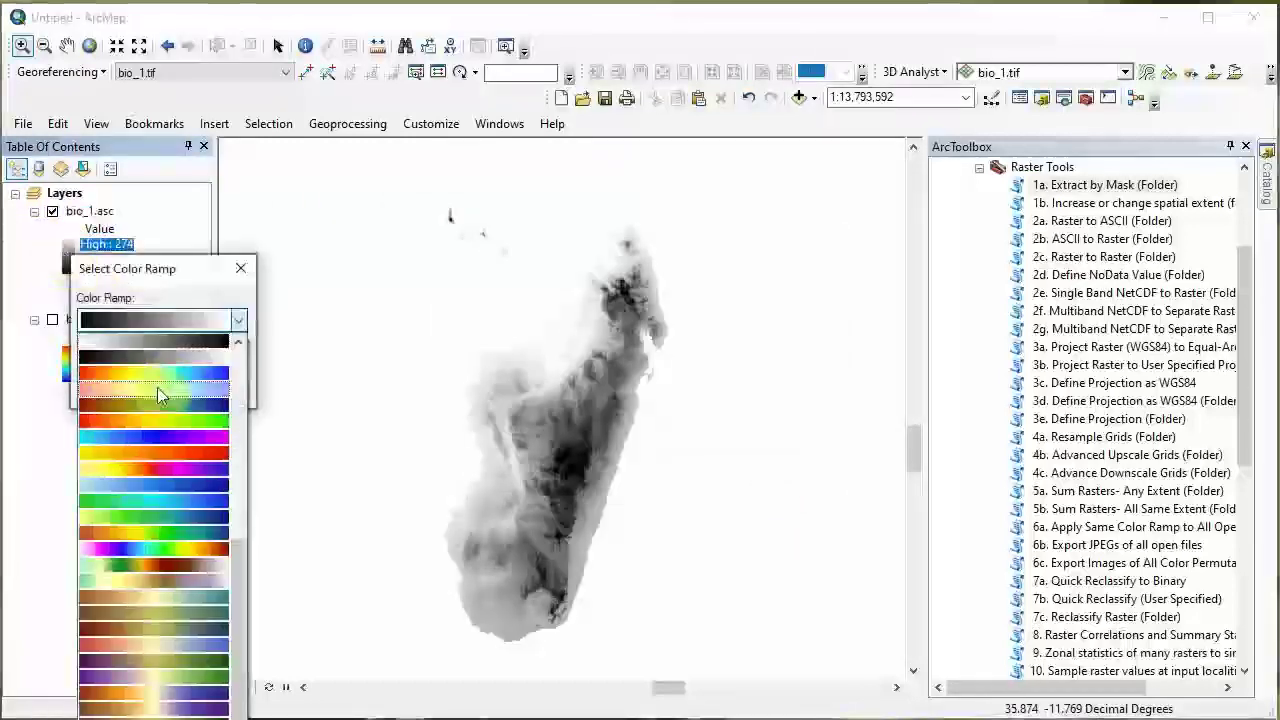
click(157, 385)
click(105, 354)
click(112, 390)
click(53, 320)
click(53, 320)
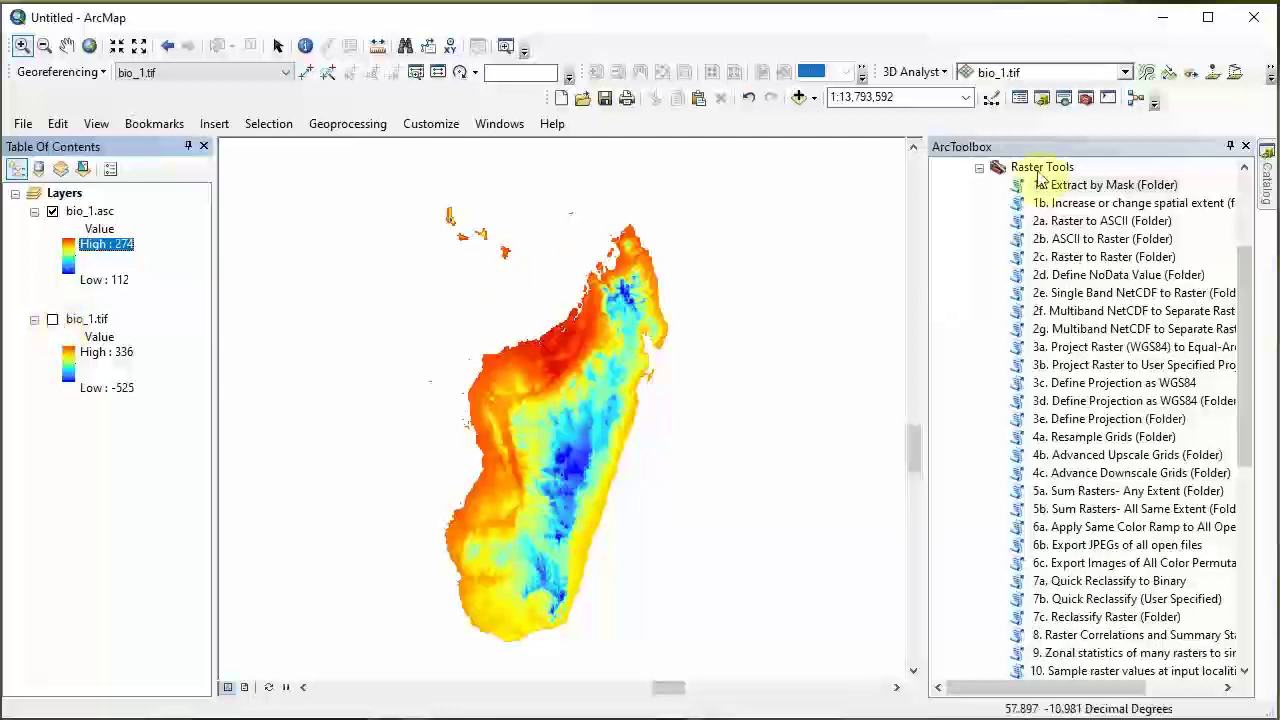
Step: Run Define Projection as WGS84 (Folder) on the Desktop's ClimateClipped folder and close the completed log
mouse_move(1246, 297)
mouse_down()
mouse_move(1248, 309)
mouse_move(1244, 283)
mouse_up()
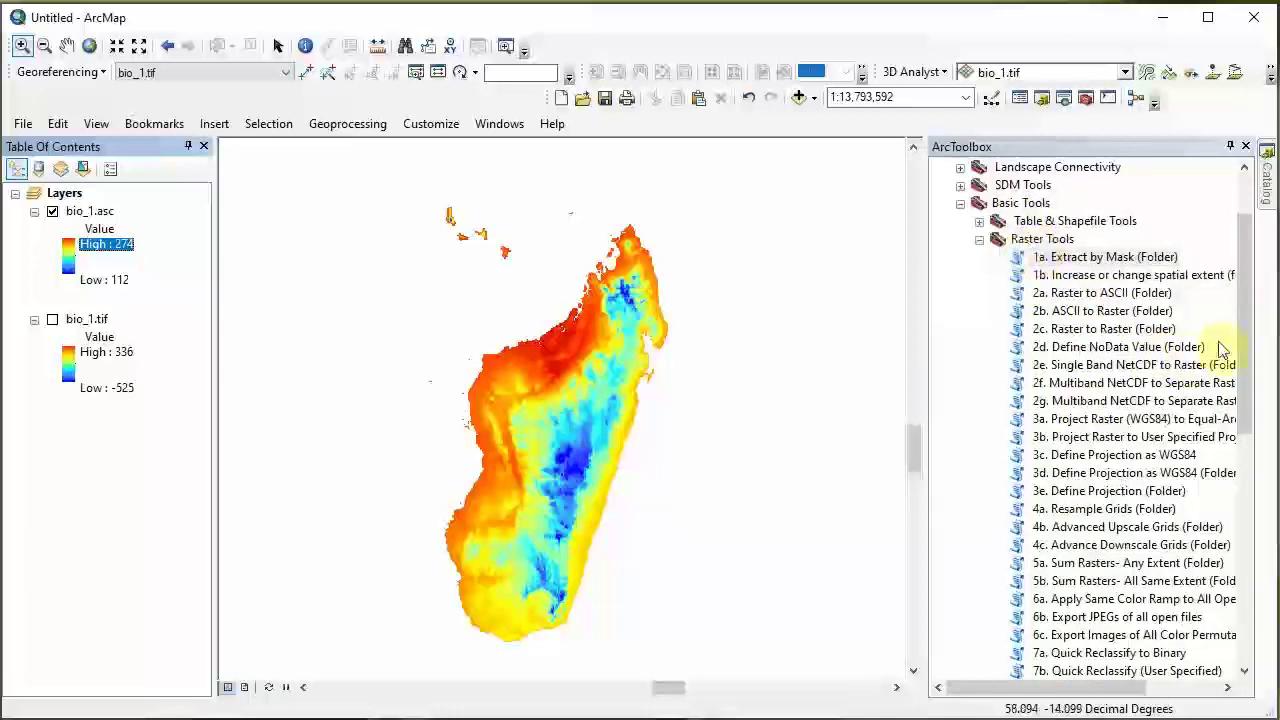
drag(1240, 337, 1239, 366)
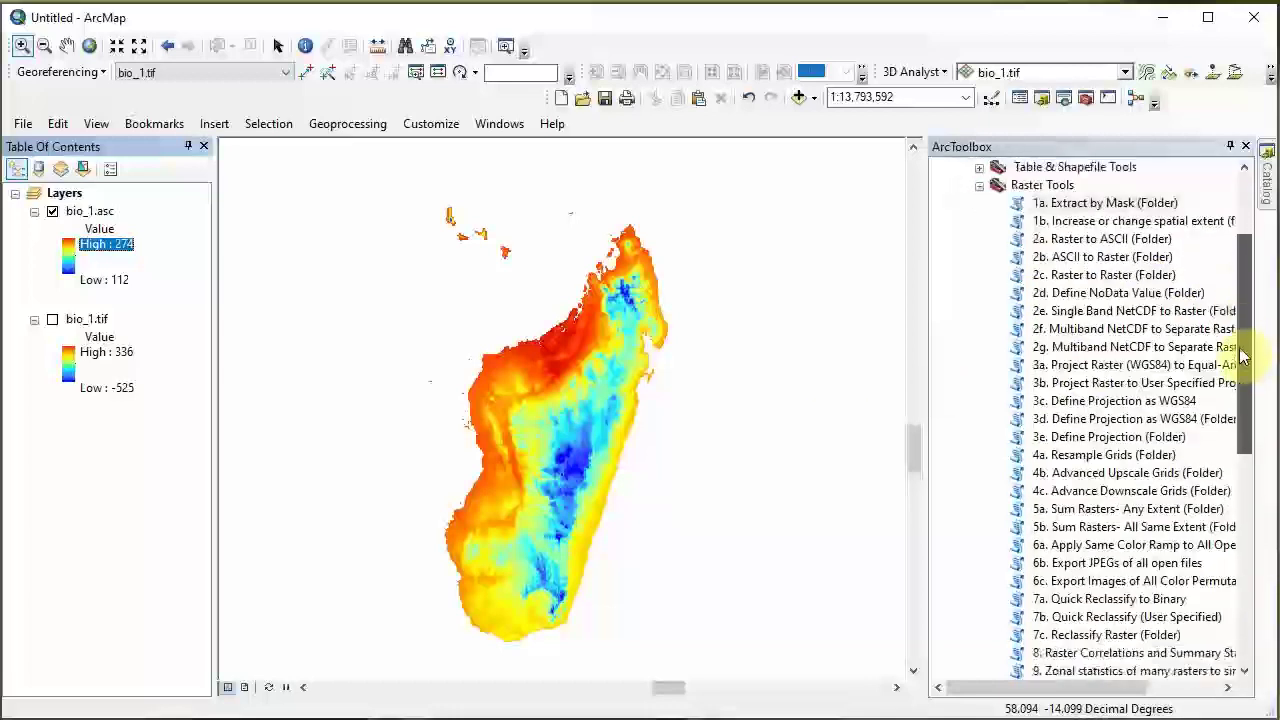
double_click(1062, 424)
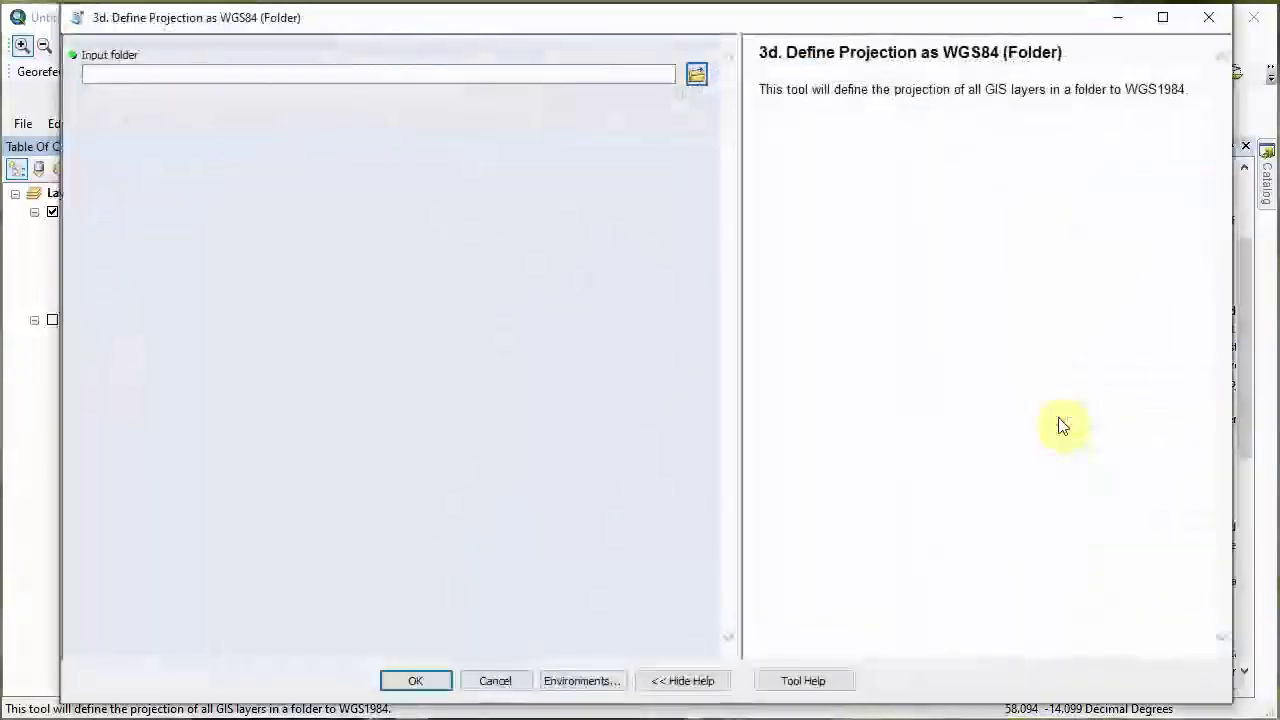
click(696, 75)
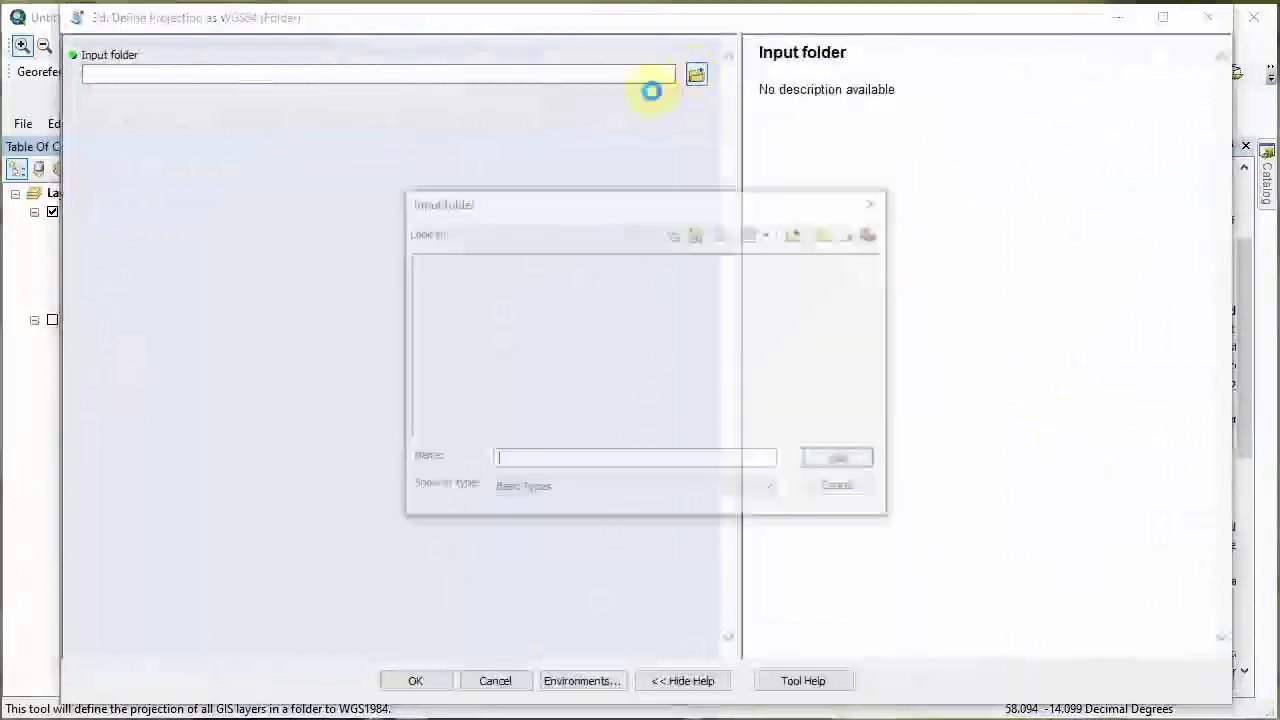
click(528, 233)
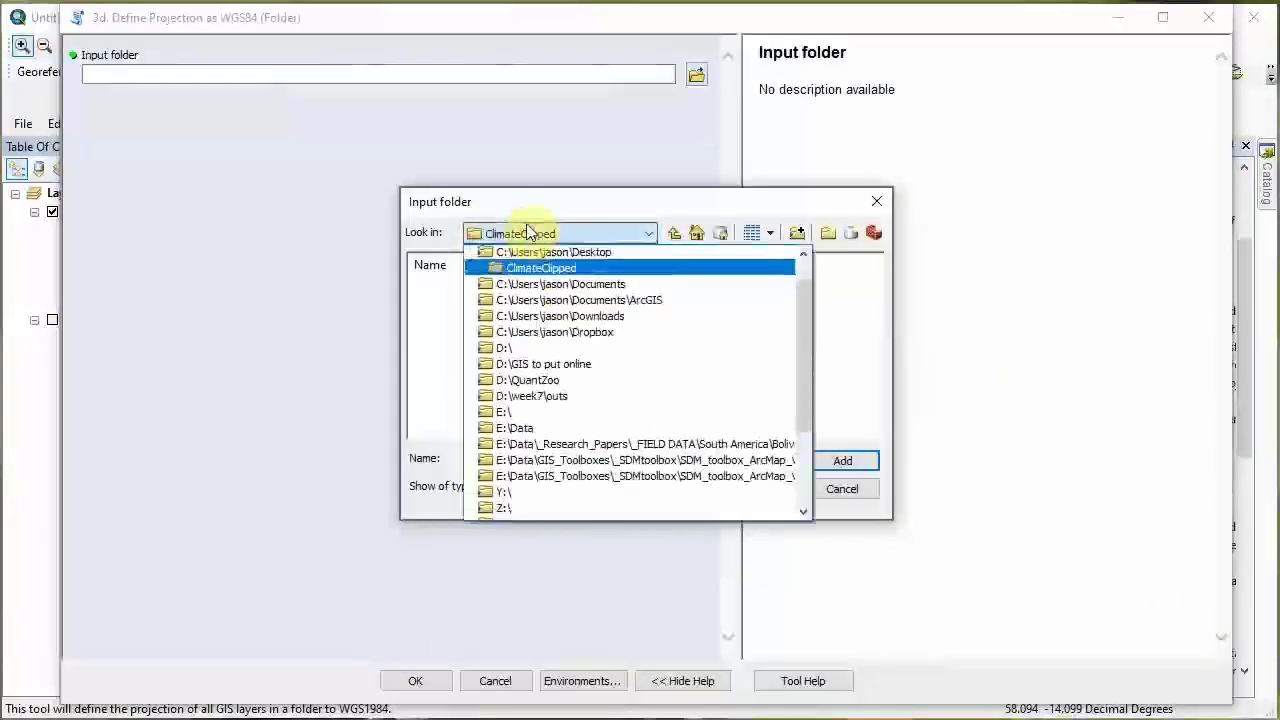
click(531, 253)
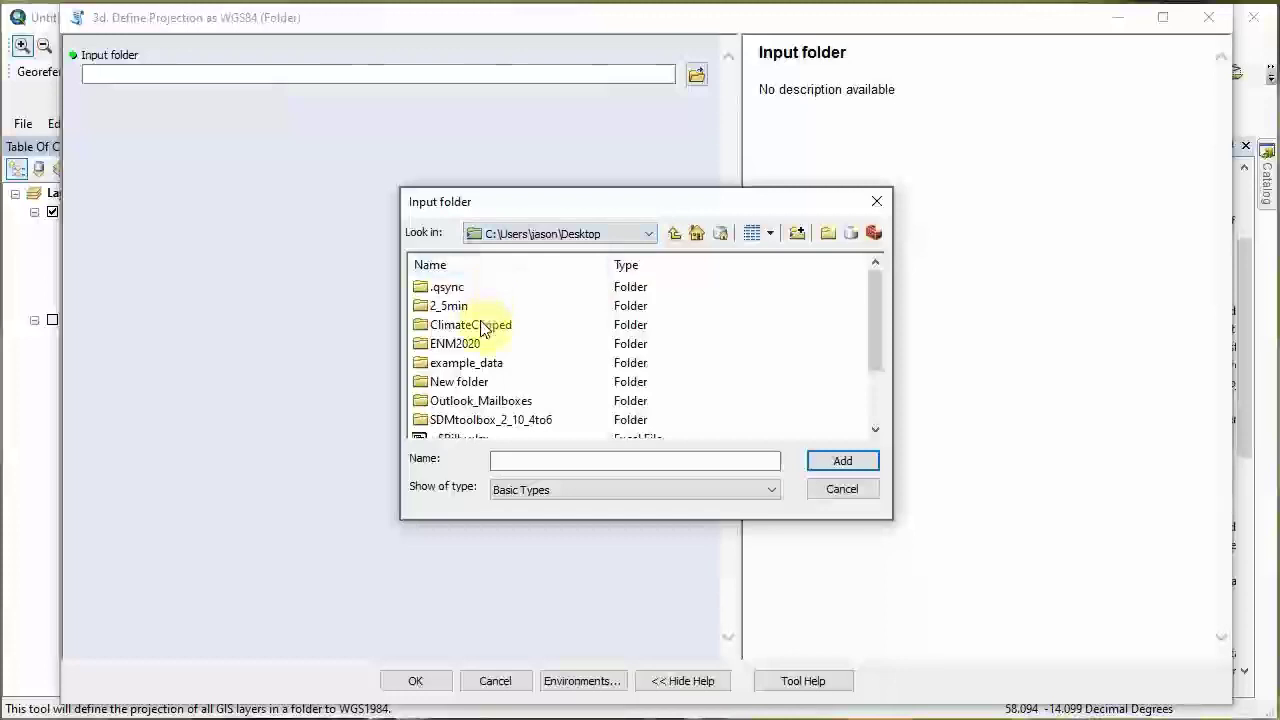
click(484, 324)
click(840, 460)
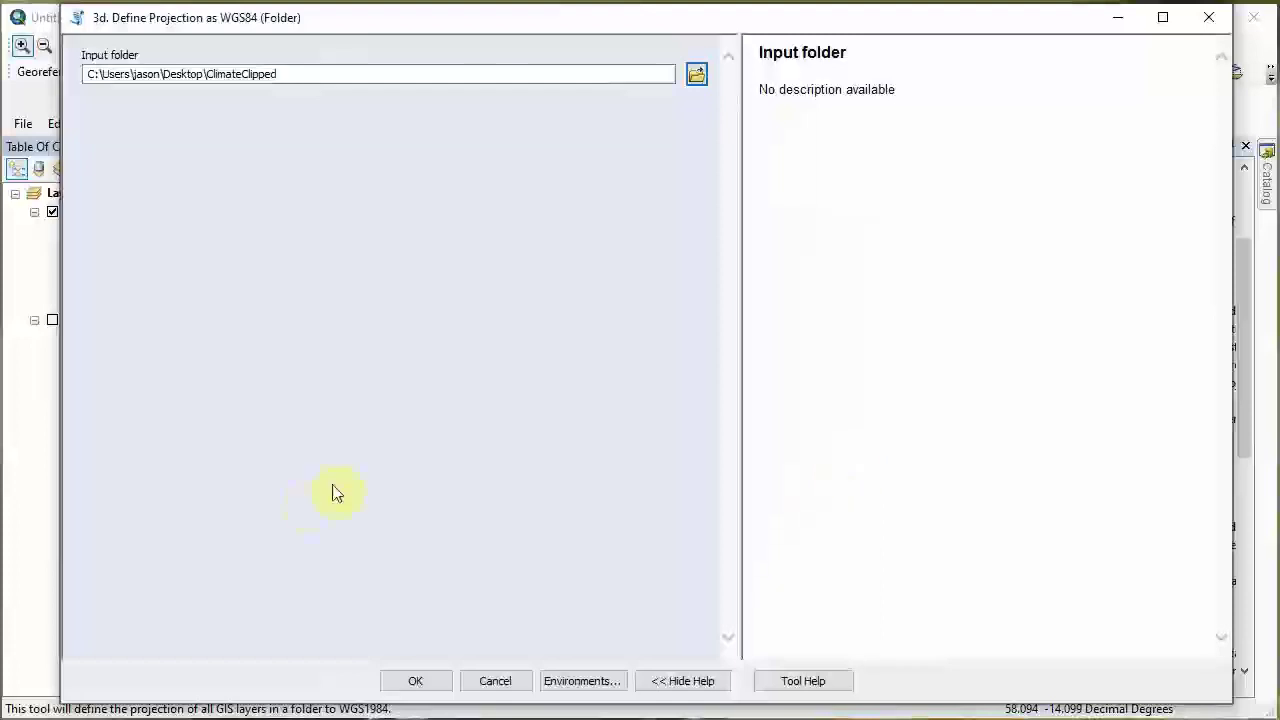
click(412, 681)
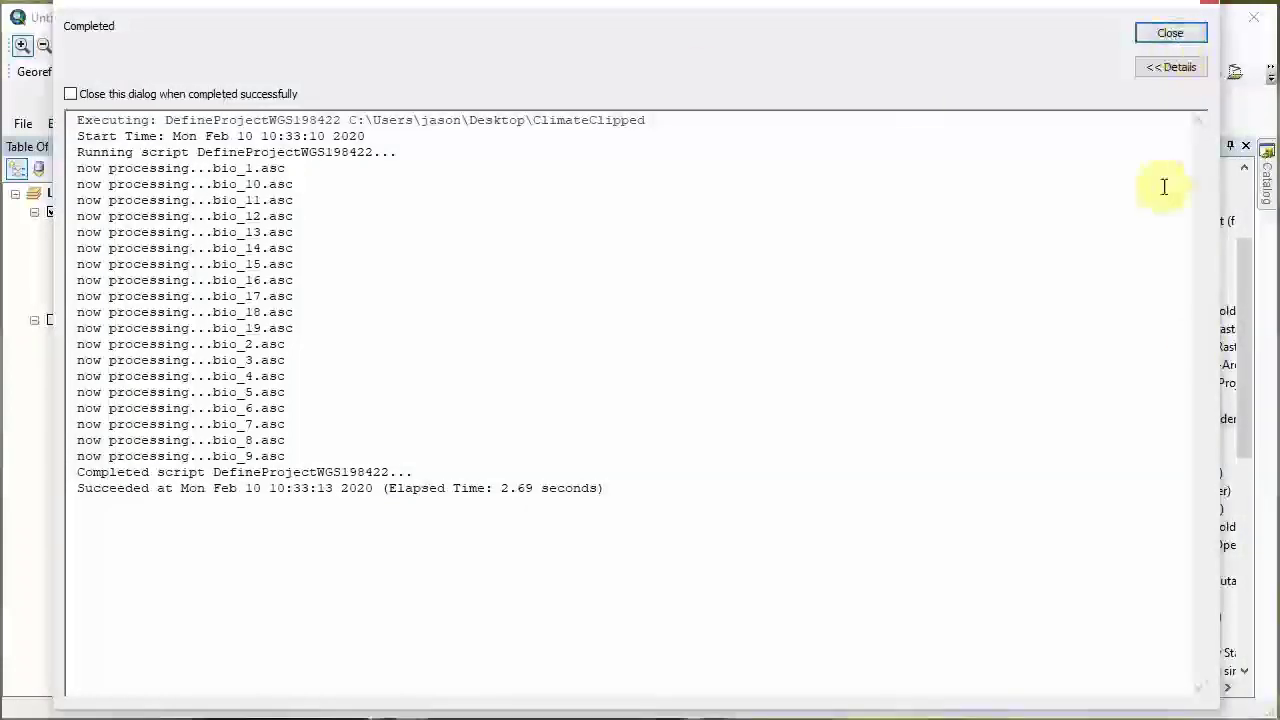
click(1188, 40)
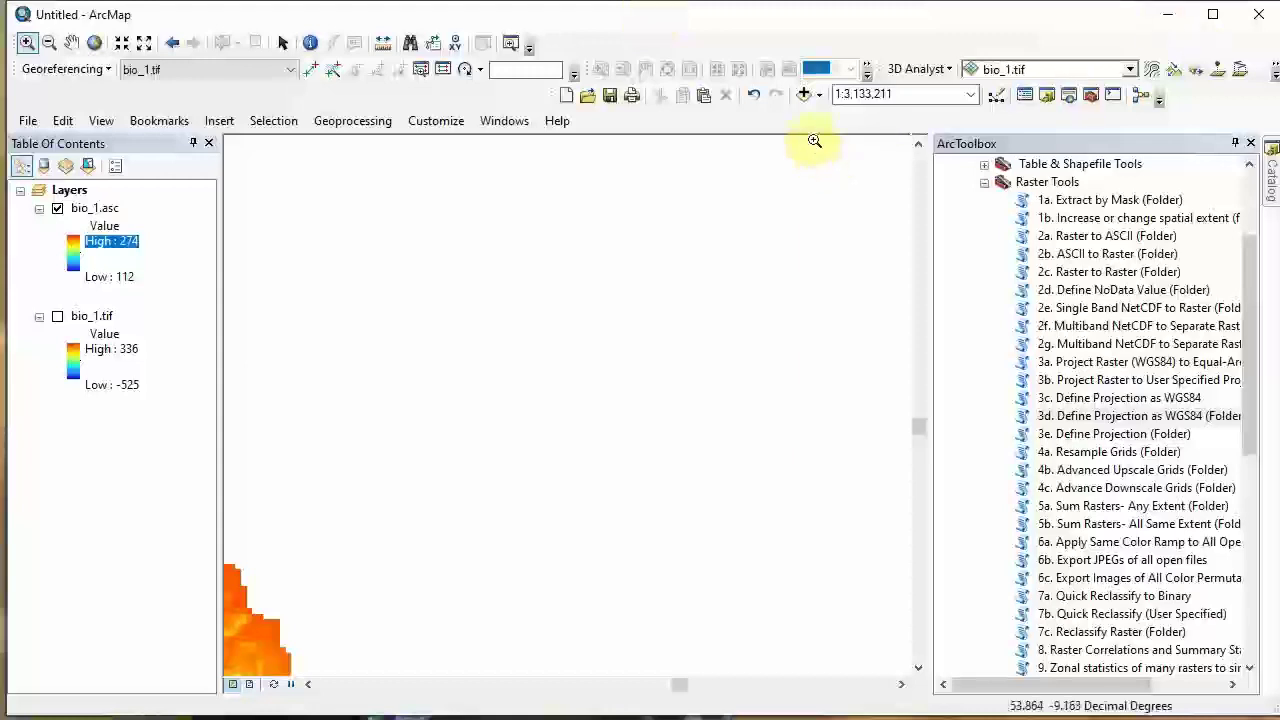
Step: Switch to File Explorer, browse to _MaxEnt_modeling under example_data\SDM_analyses, and open occurence_points.csv in Excel
click(978, 272)
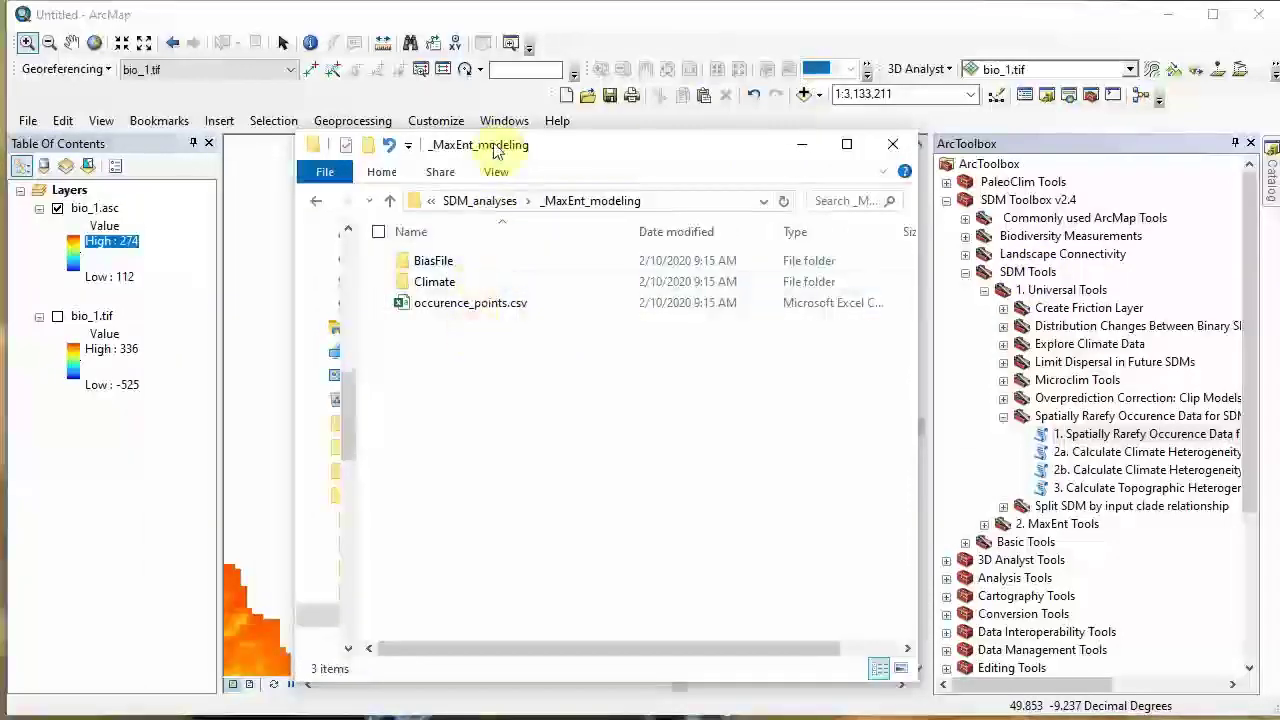
click(479, 202)
click(479, 201)
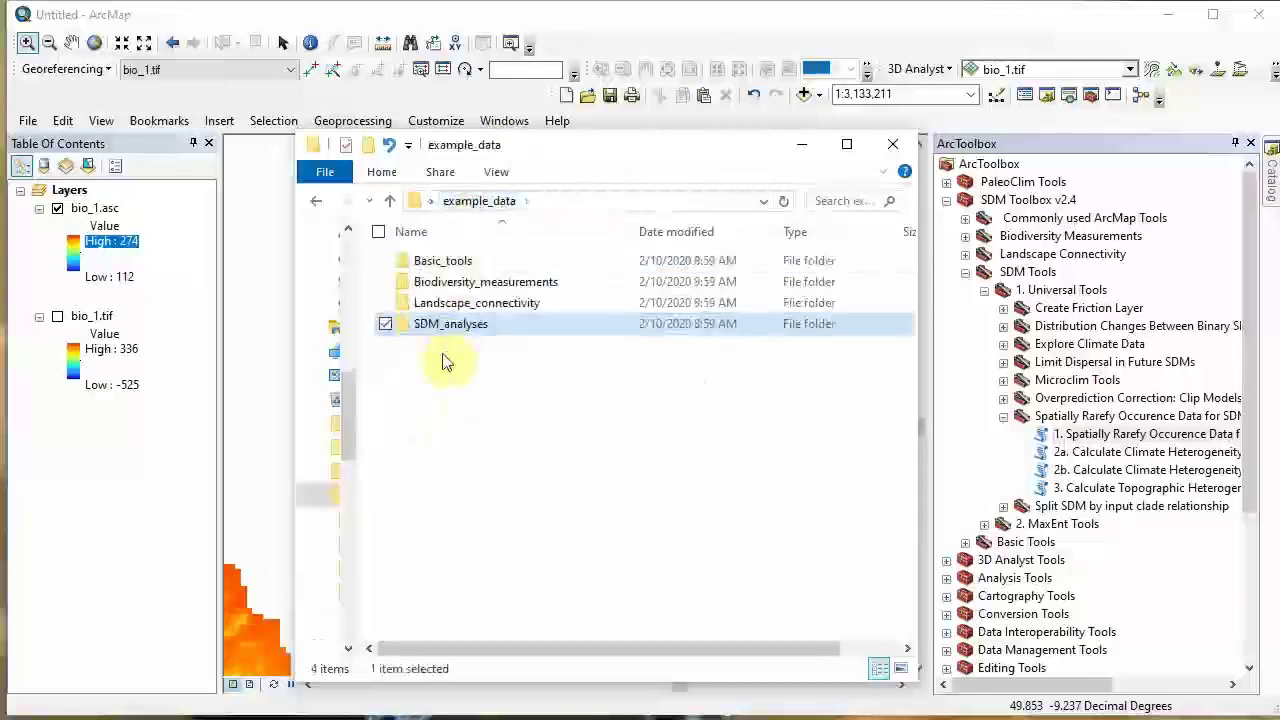
double_click(480, 333)
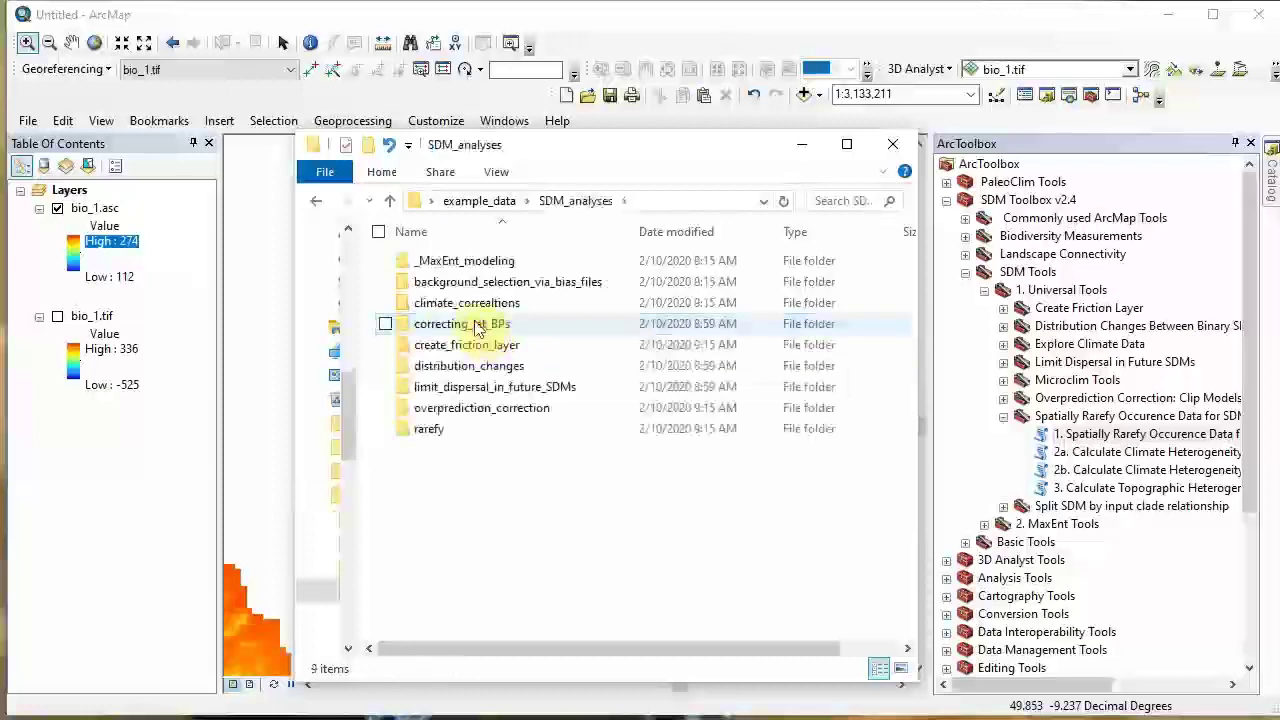
double_click(458, 262)
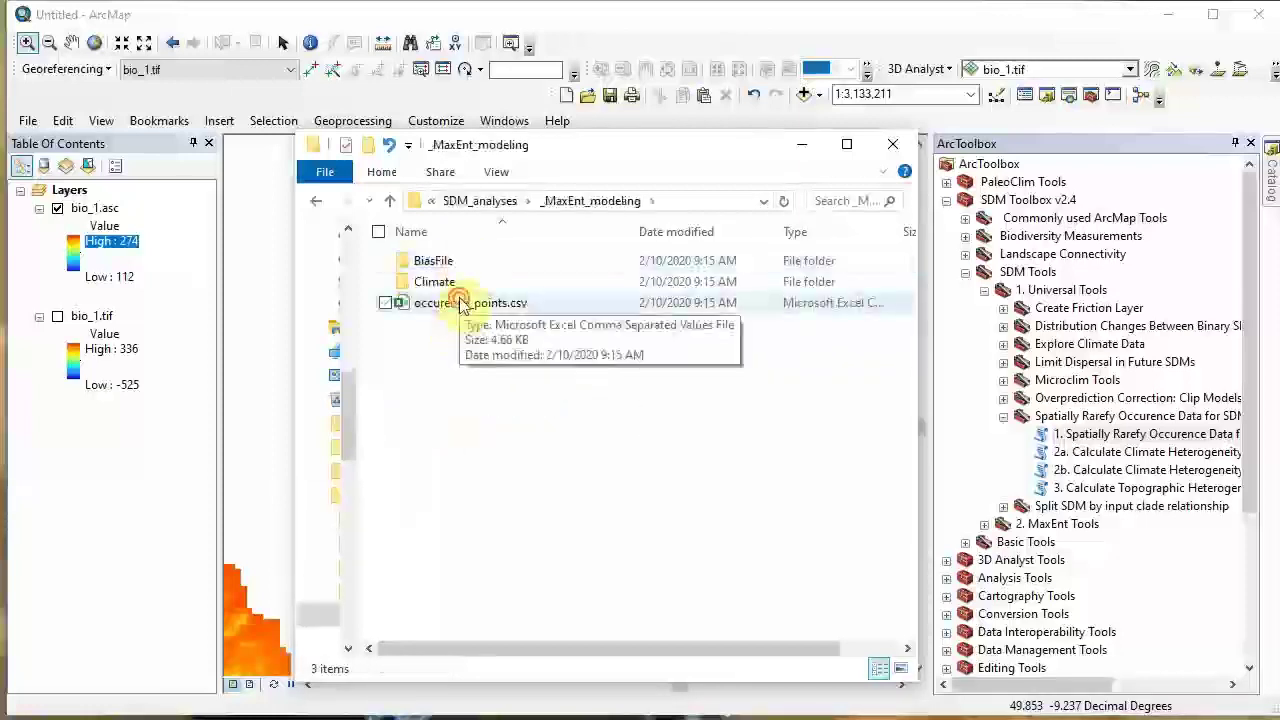
click(460, 305)
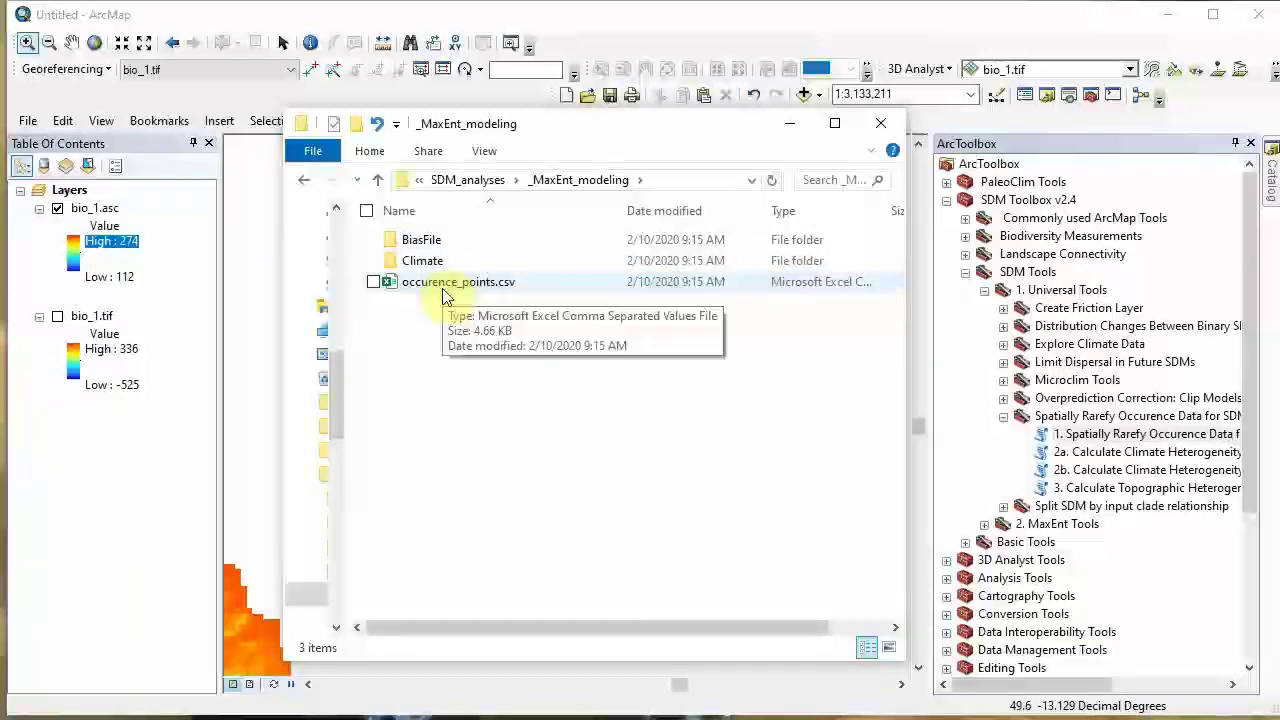
click(443, 289)
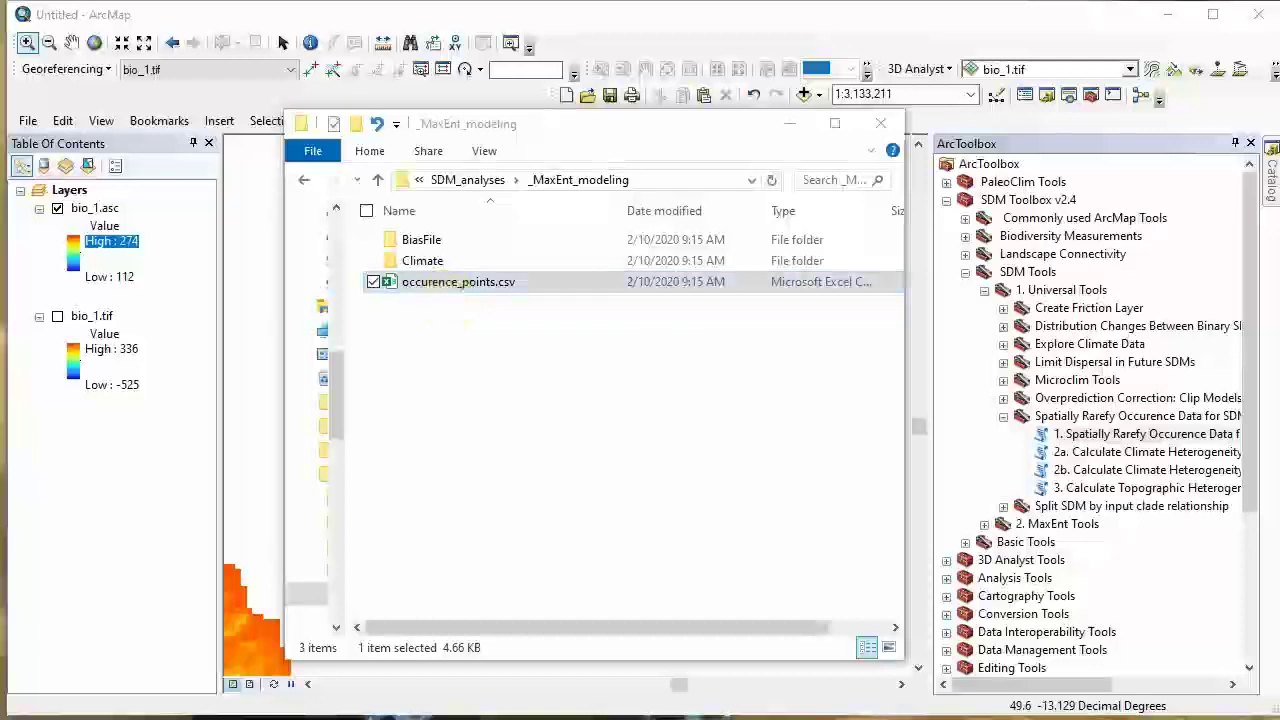
drag(445, 297, 62, 195)
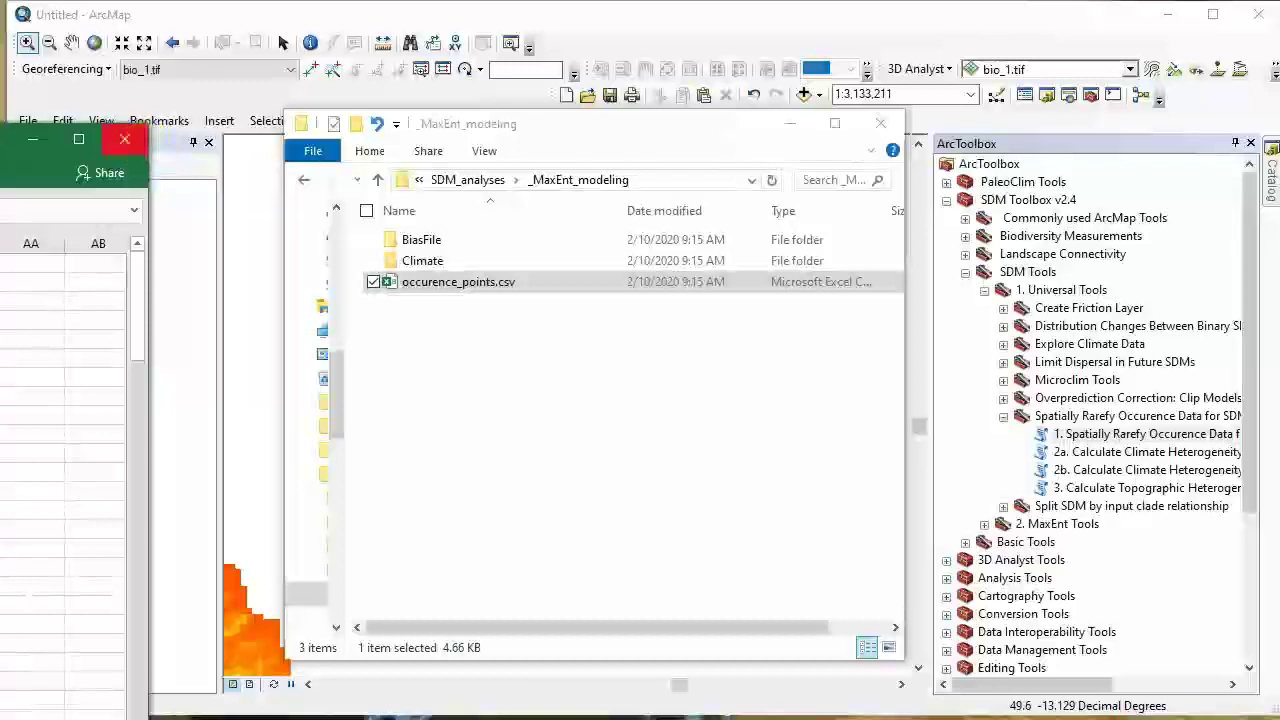
click(124, 139)
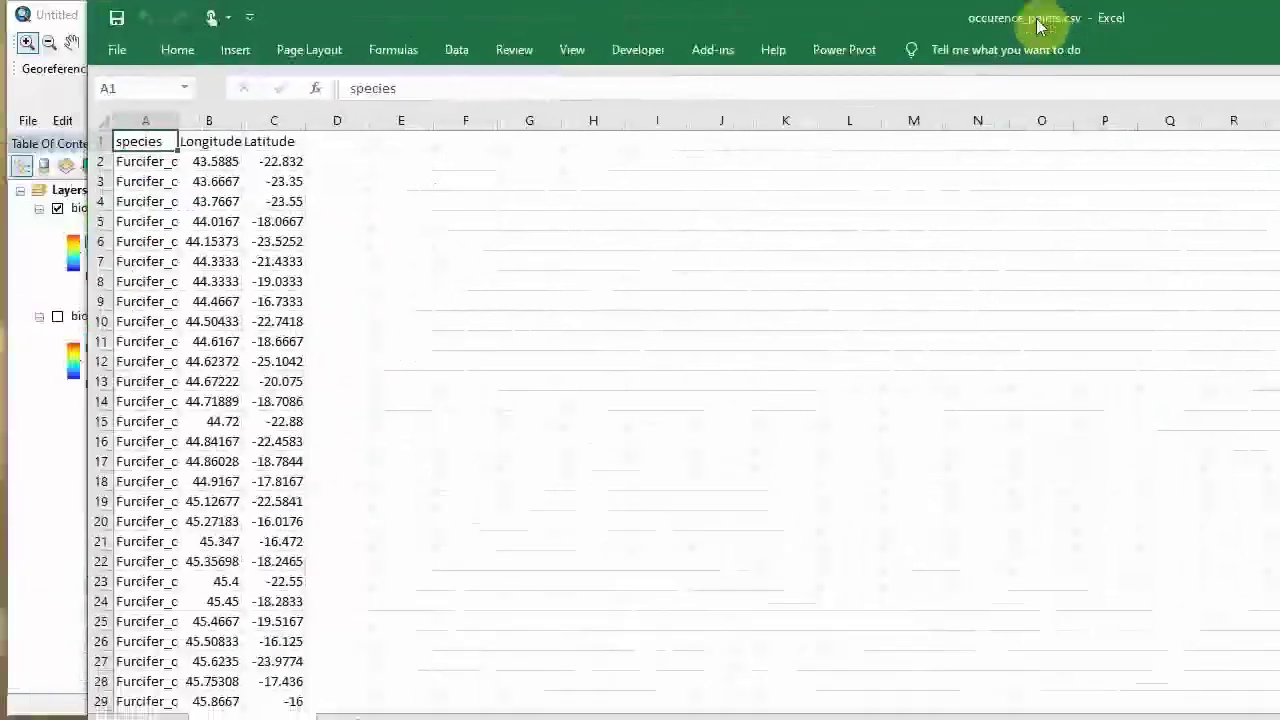
Step: Widen the species and Longitude columns of occurence_points.csv and examine the species, longitude and latitude records
drag(174, 114, 415, 135)
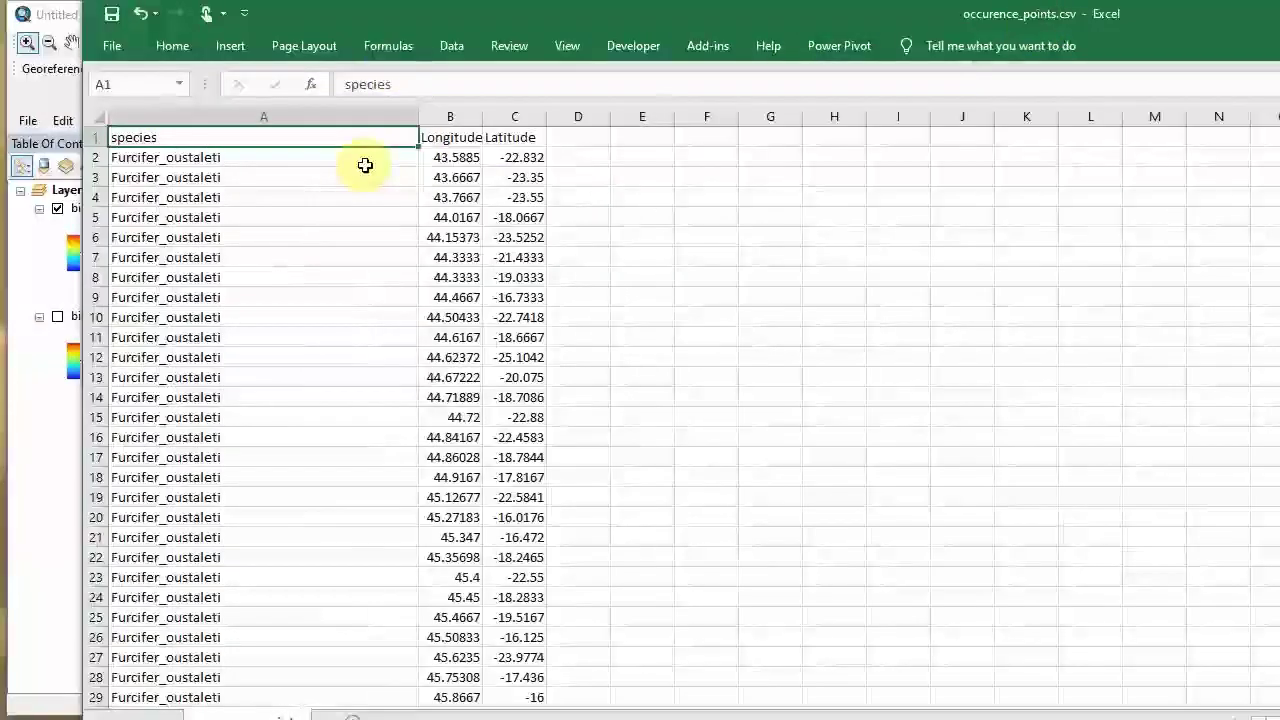
drag(482, 118, 526, 116)
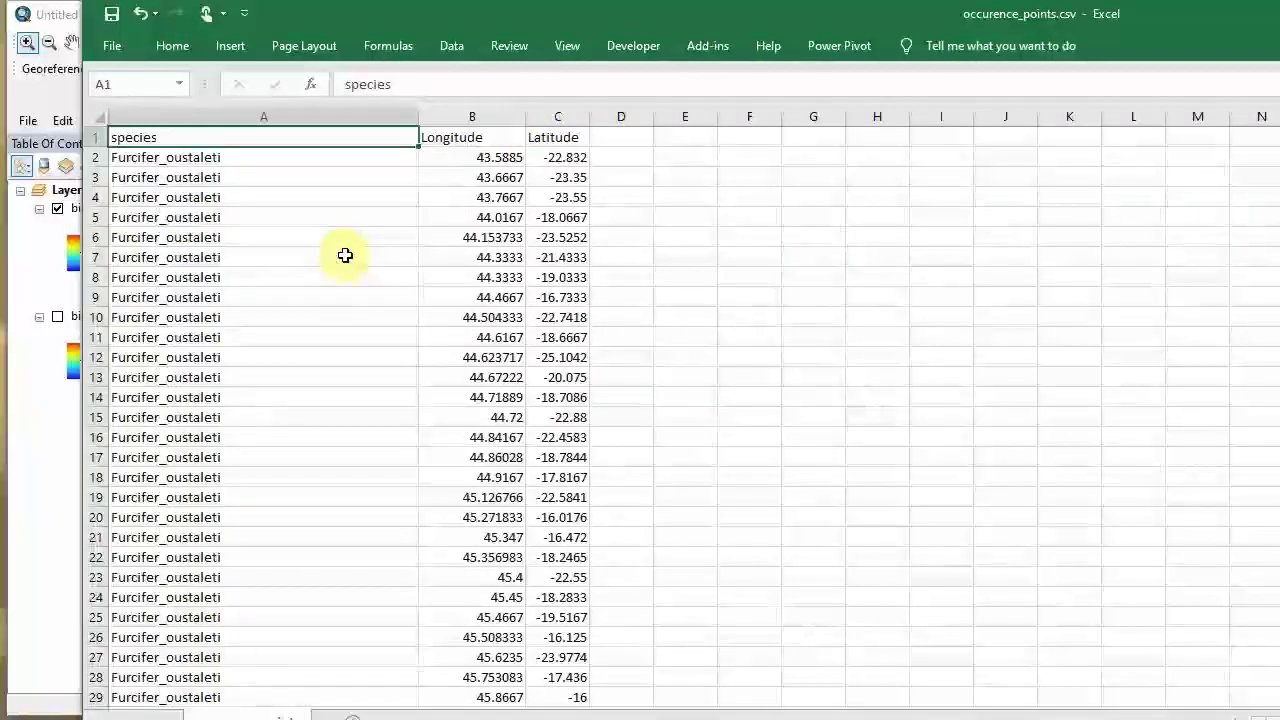
scroll(340, 290, down, 20)
scroll(335, 291, up, 20)
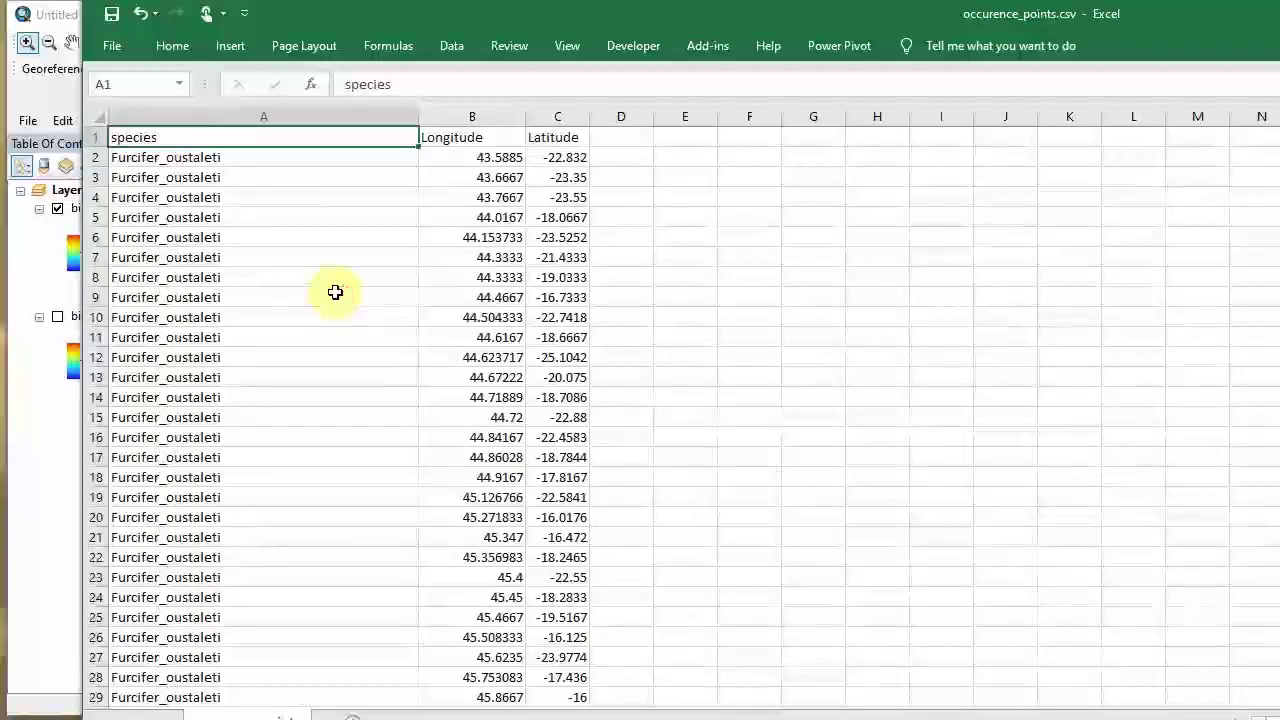
scroll(268, 454, down, 20)
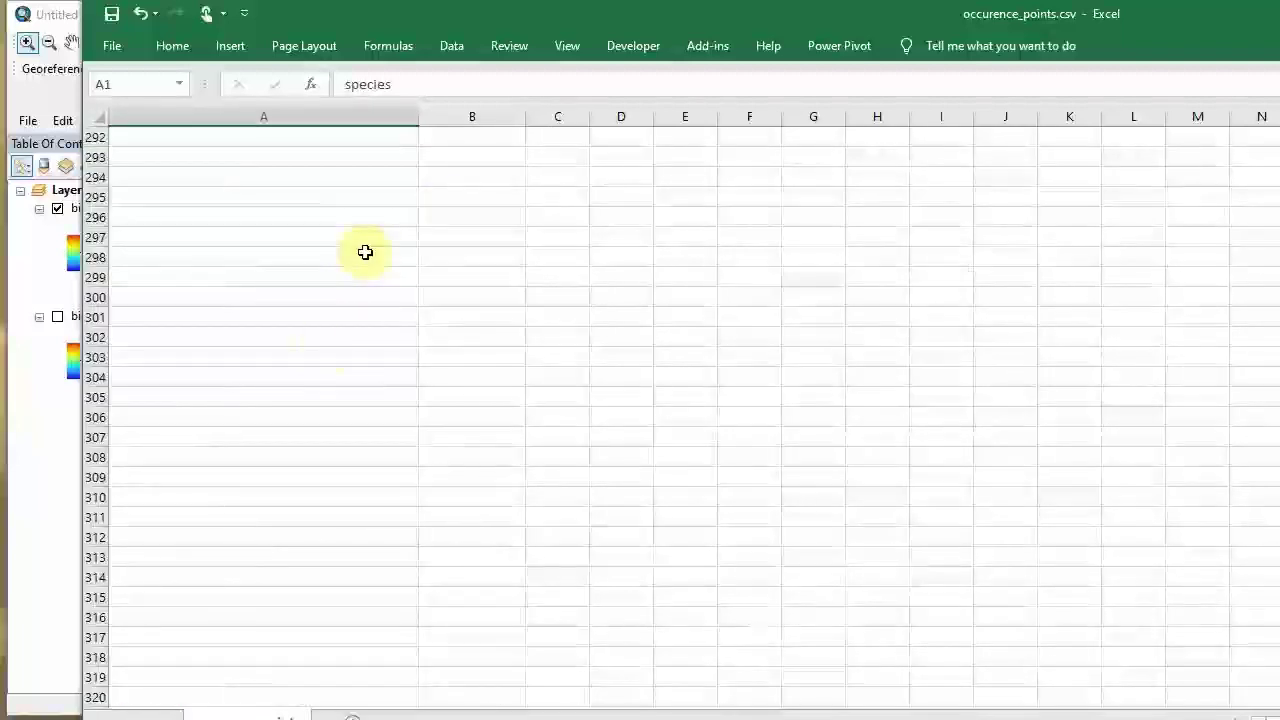
click(335, 340)
scroll(350, 300, up, 20)
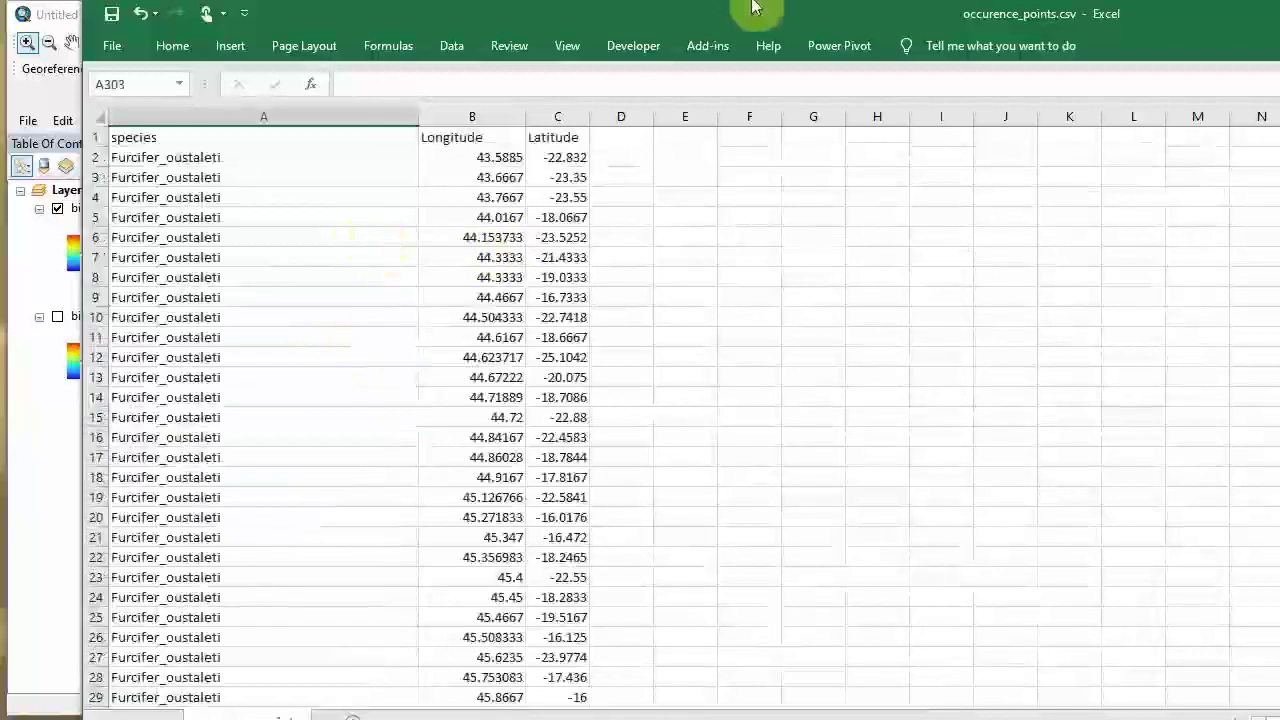
Step: Close occurence_points.csv in Excel without saving changes and minimize the _MaxEnt_modeling folder window
drag(752, 14, 0, 212)
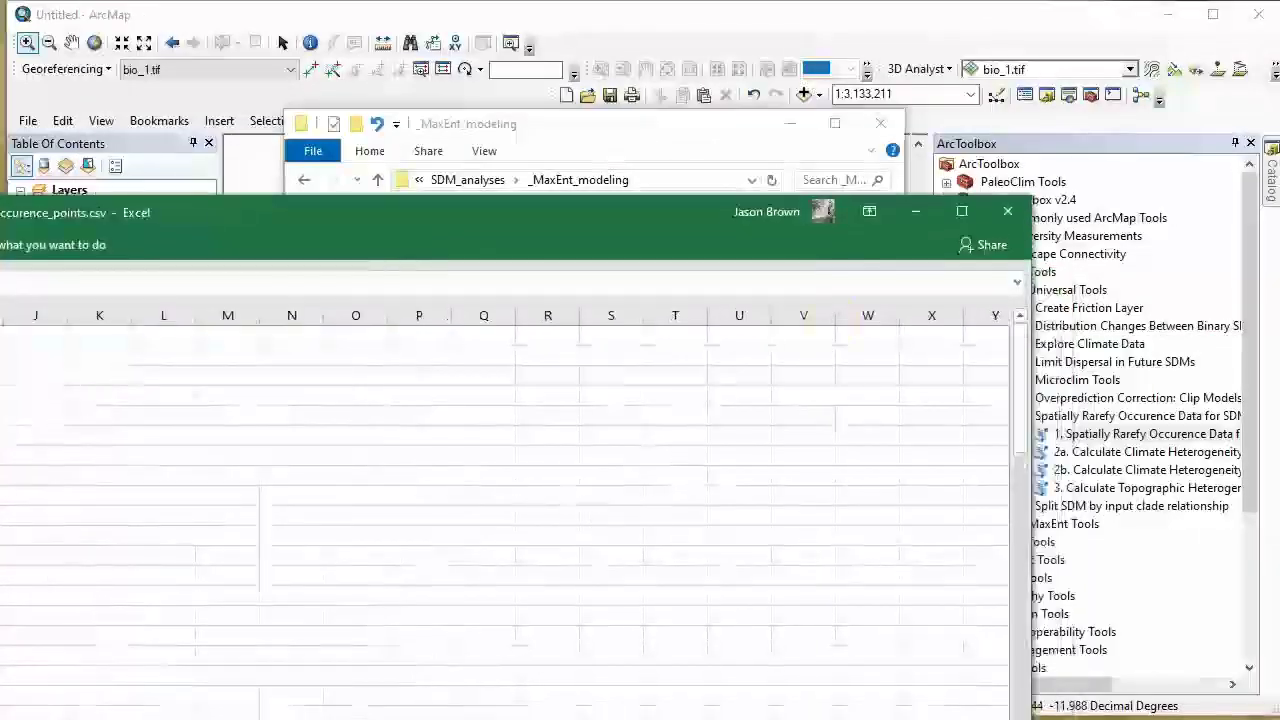
click(1008, 214)
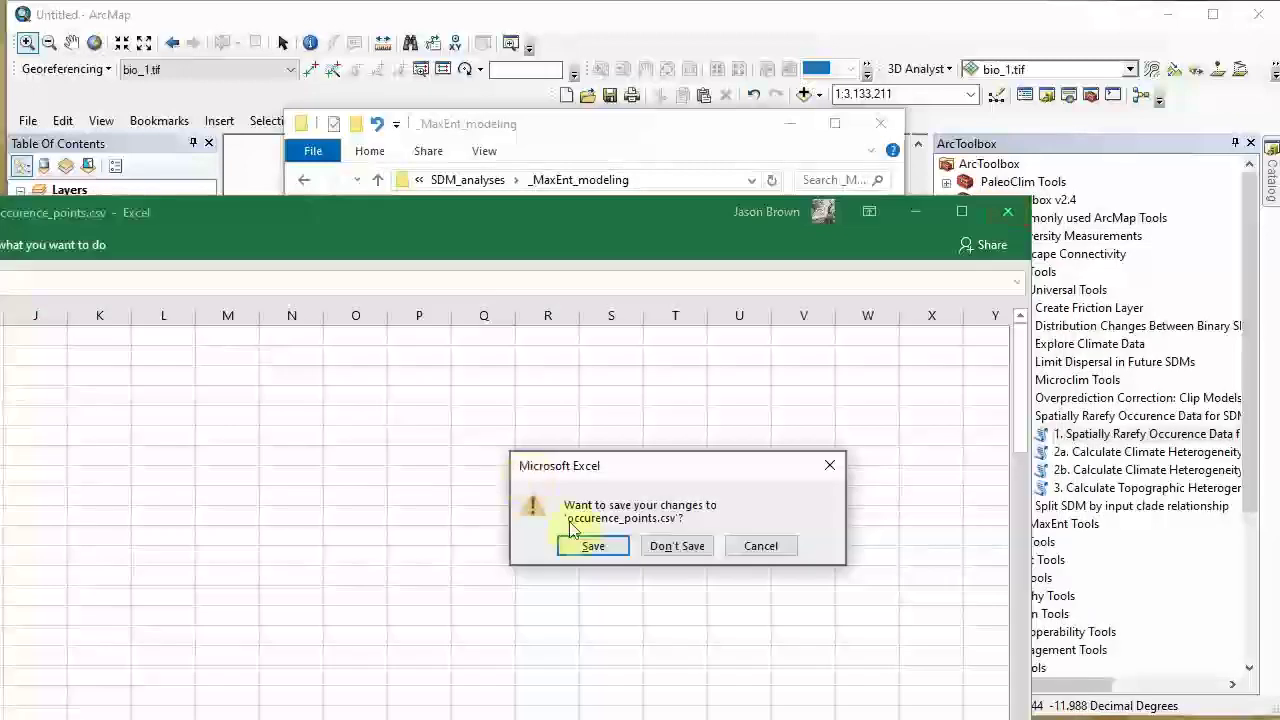
click(677, 546)
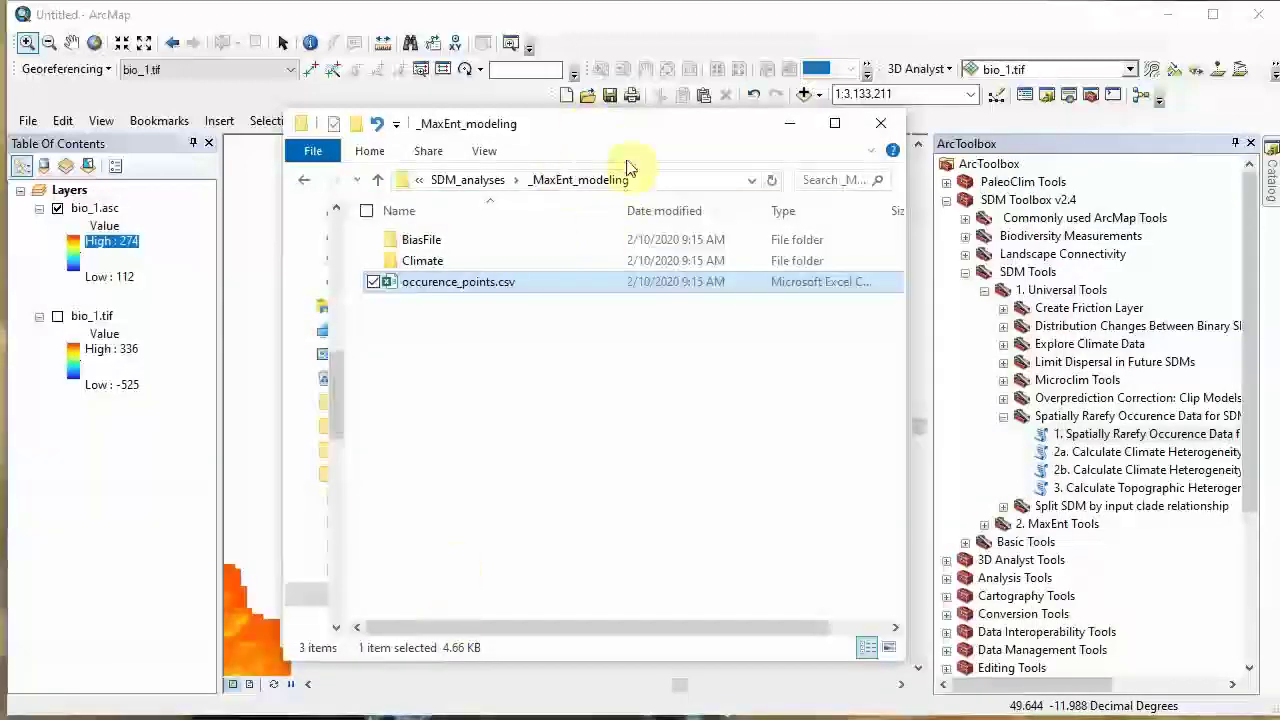
click(789, 123)
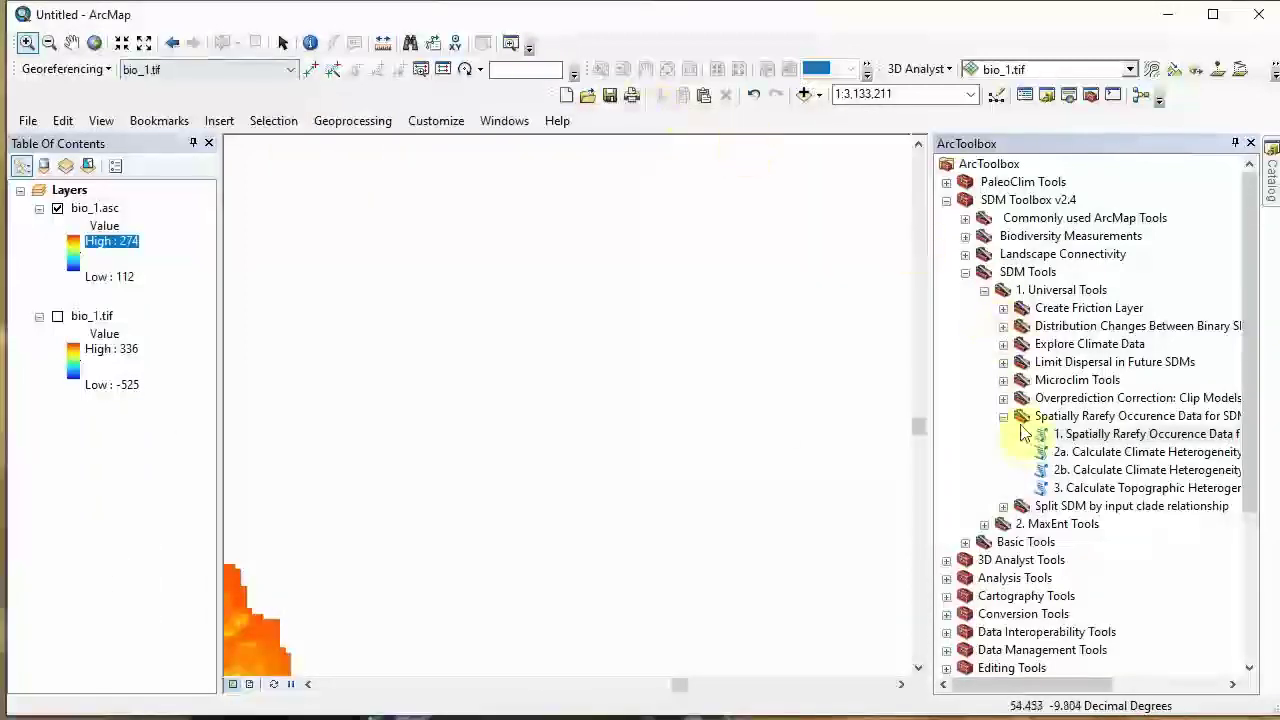
Step: Start the SDMtoolbox CSV, TXT or XLS to Shapefile tool with occurence_points.csv from example_data\SDM_analyses\_MaxEnt_modeling as its input
click(965, 542)
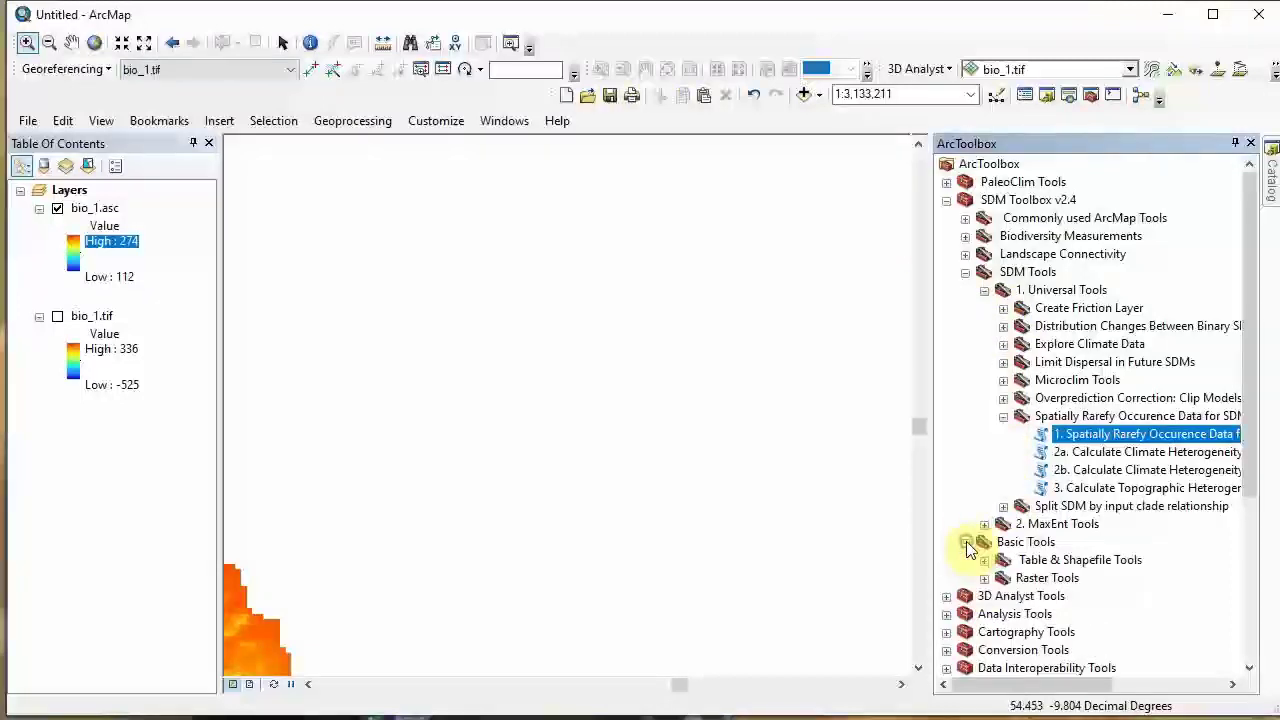
click(984, 561)
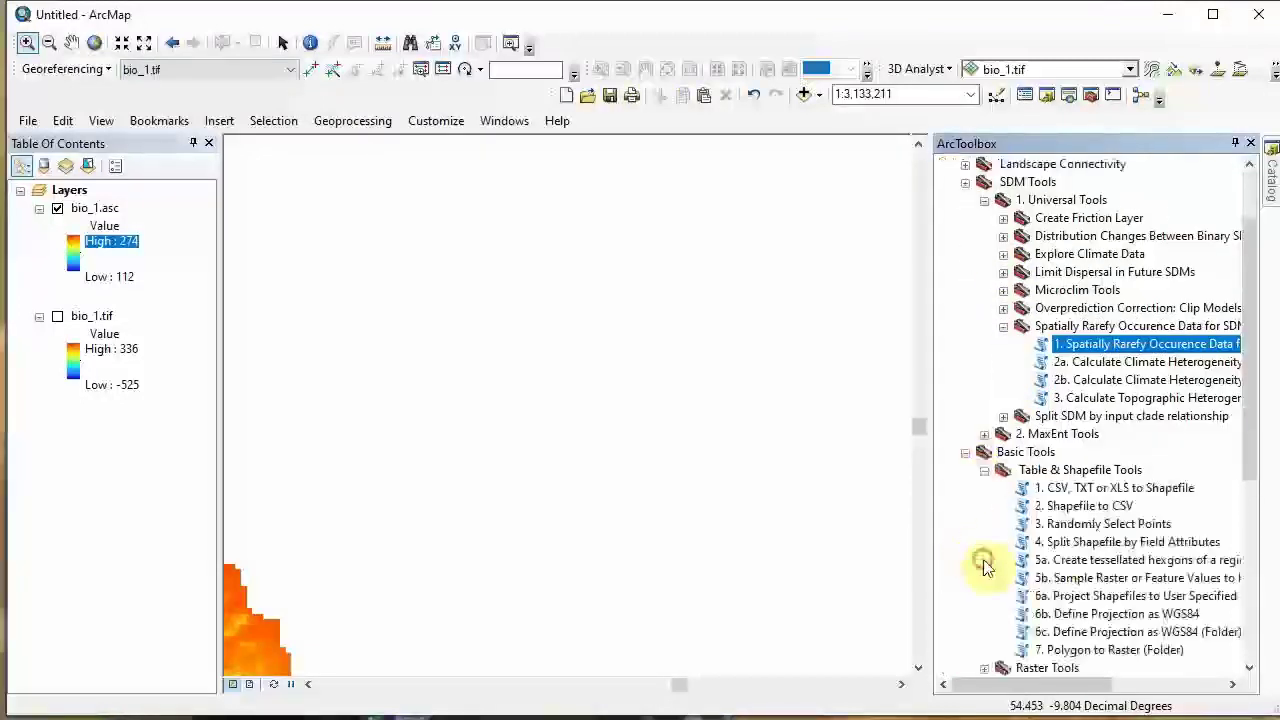
double_click(1120, 487)
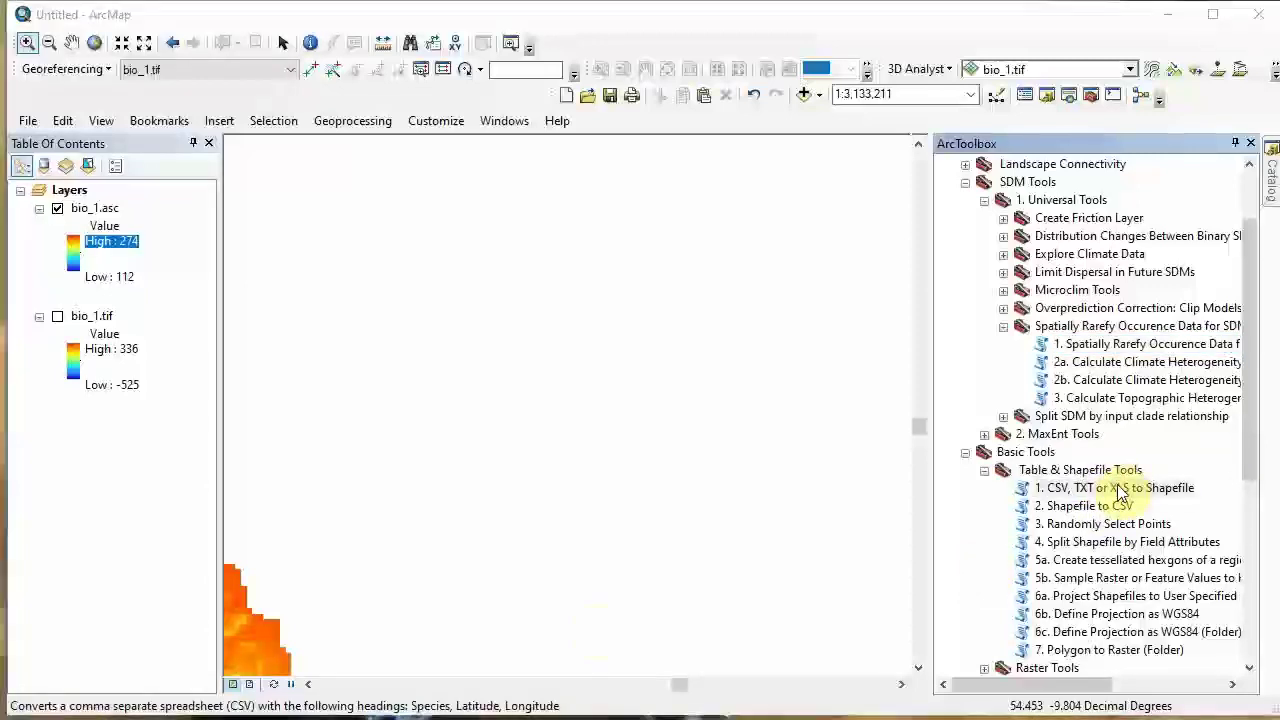
drag(688, 652, 661, 75)
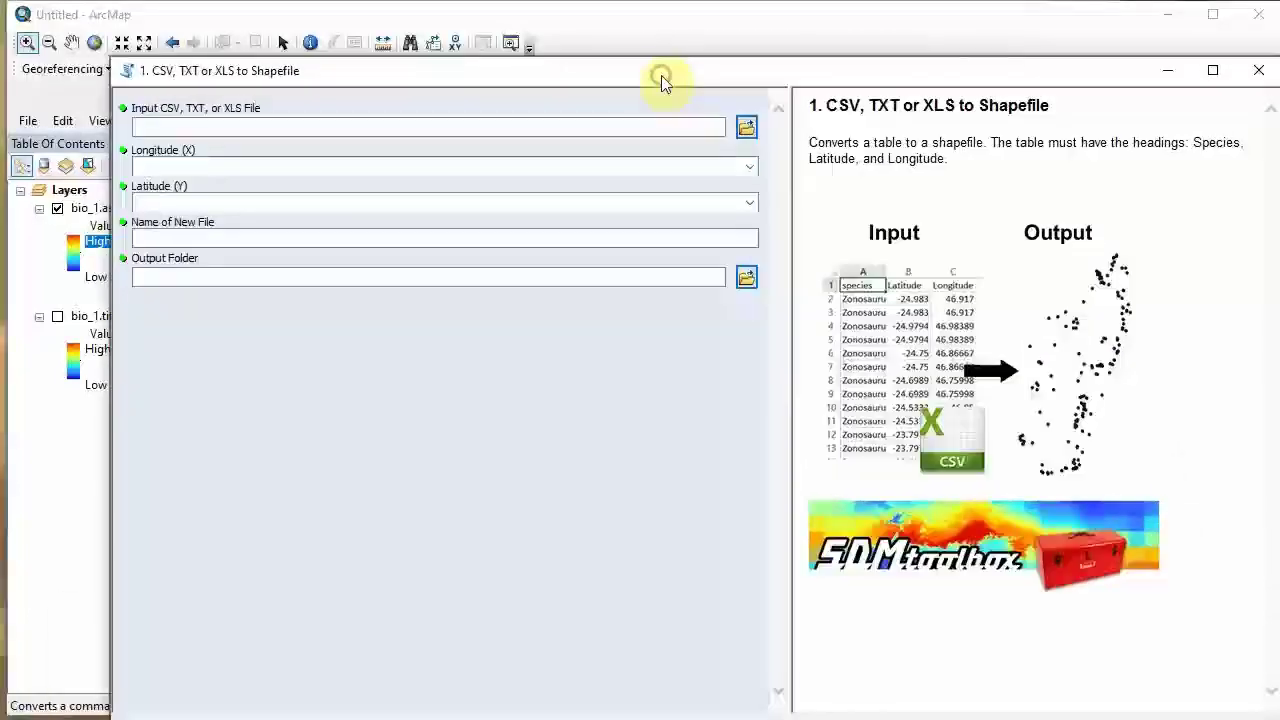
click(748, 127)
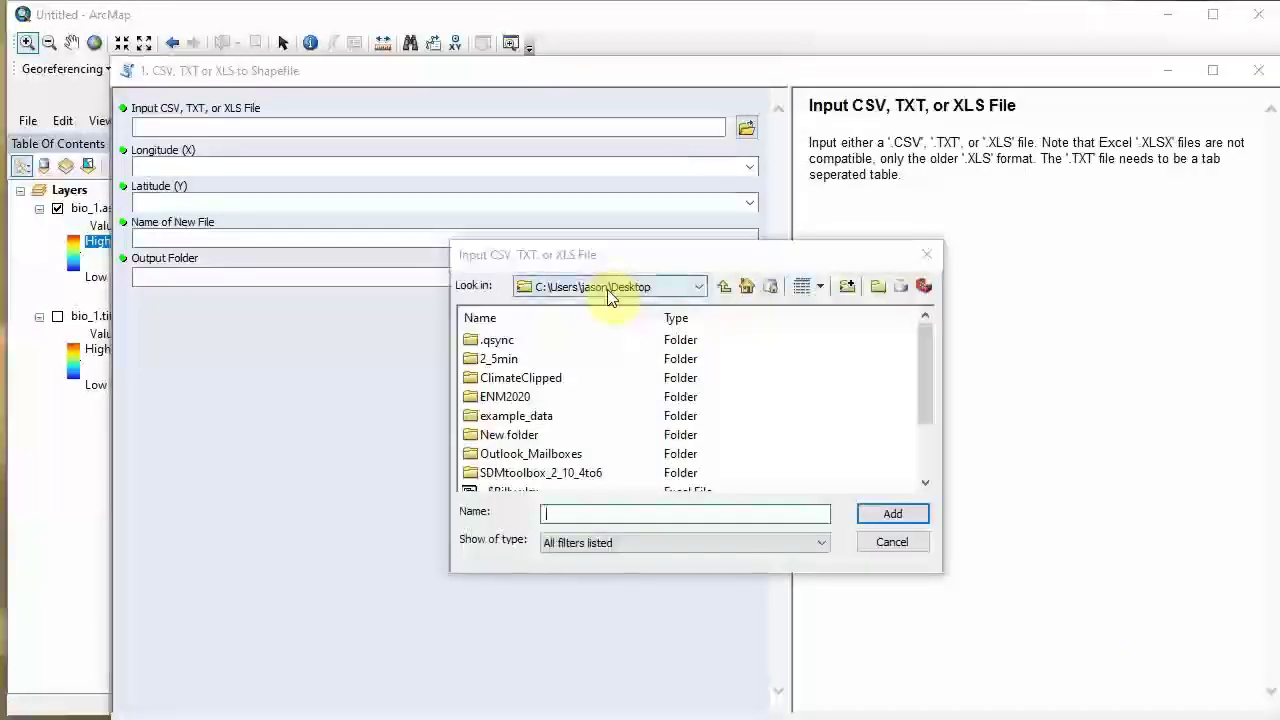
double_click(540, 418)
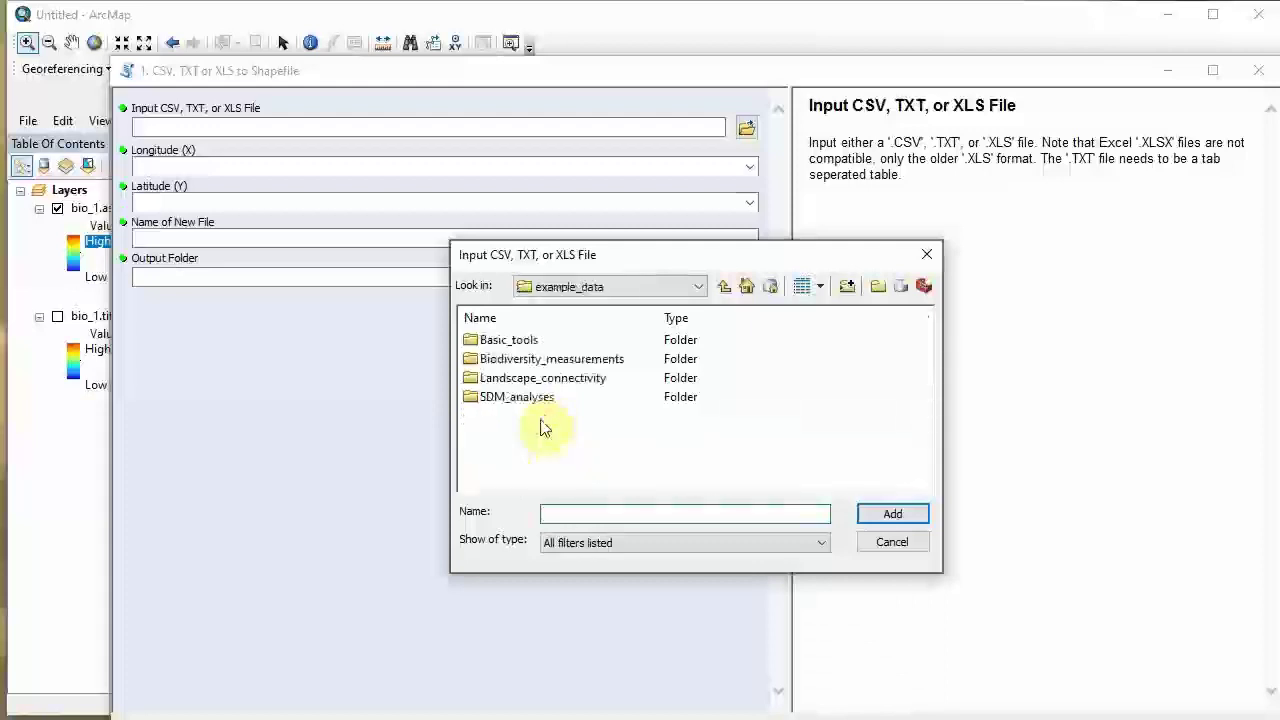
double_click(516, 398)
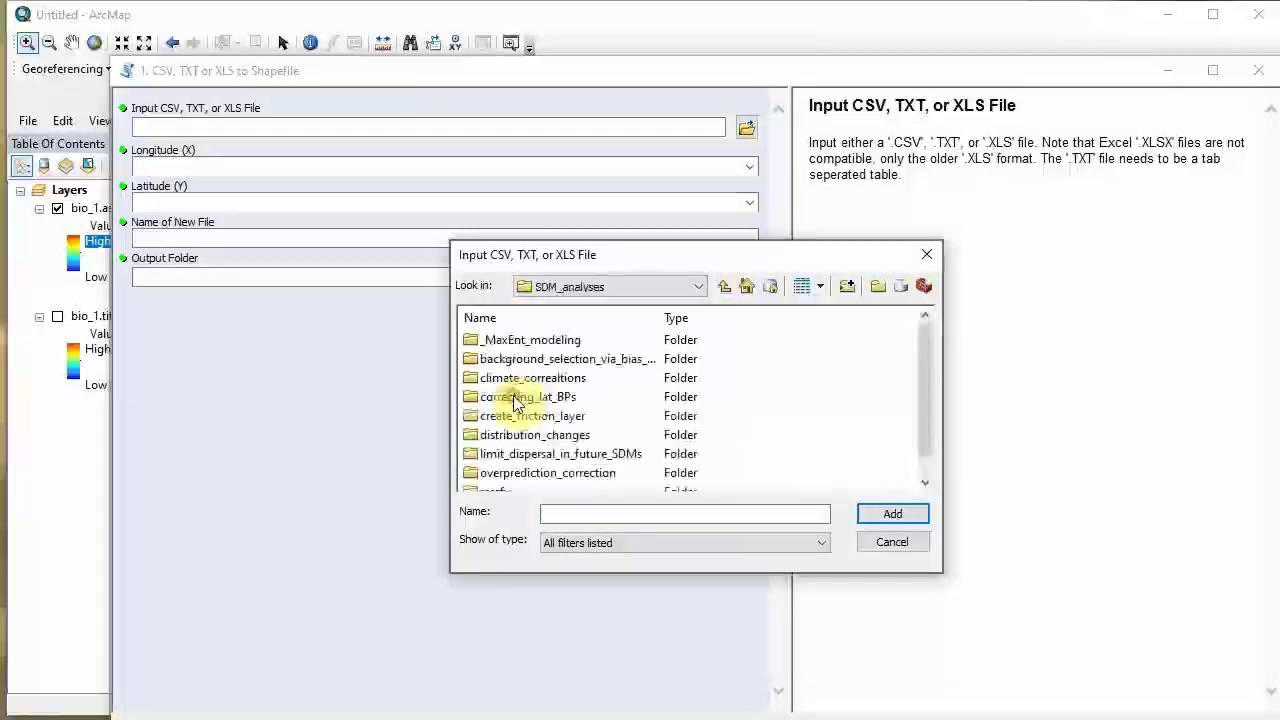
double_click(503, 345)
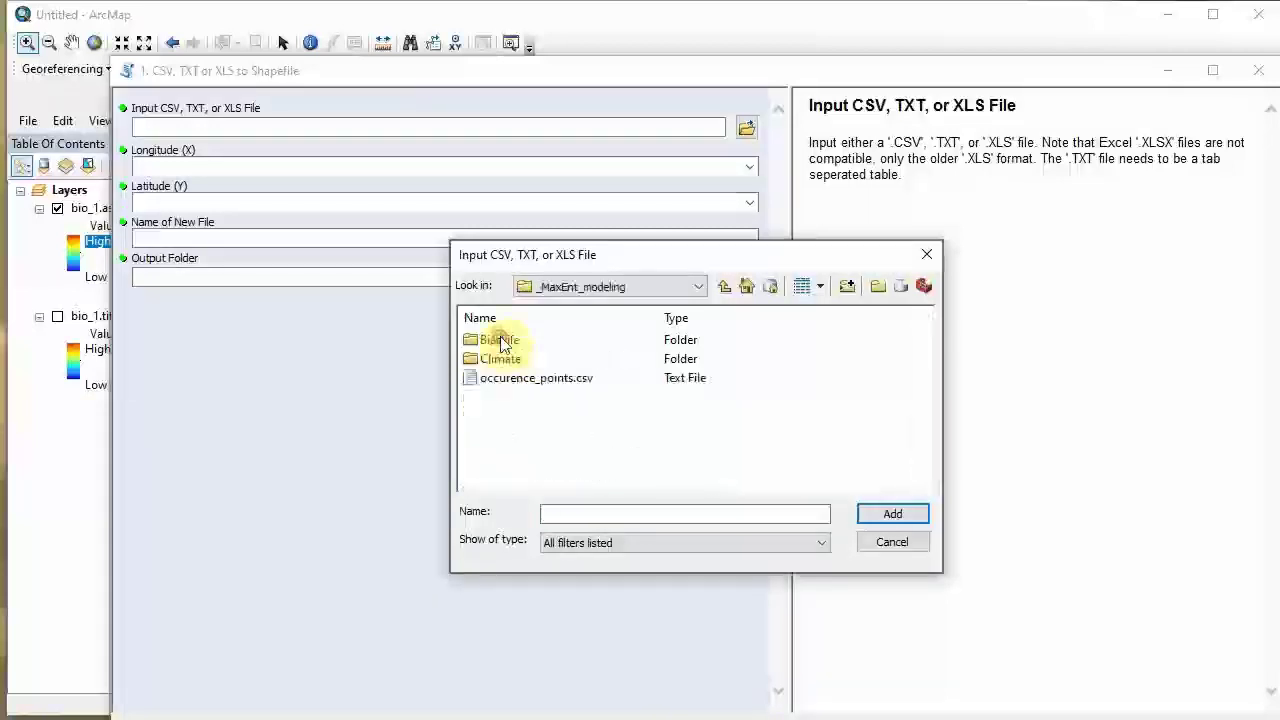
click(551, 379)
click(915, 514)
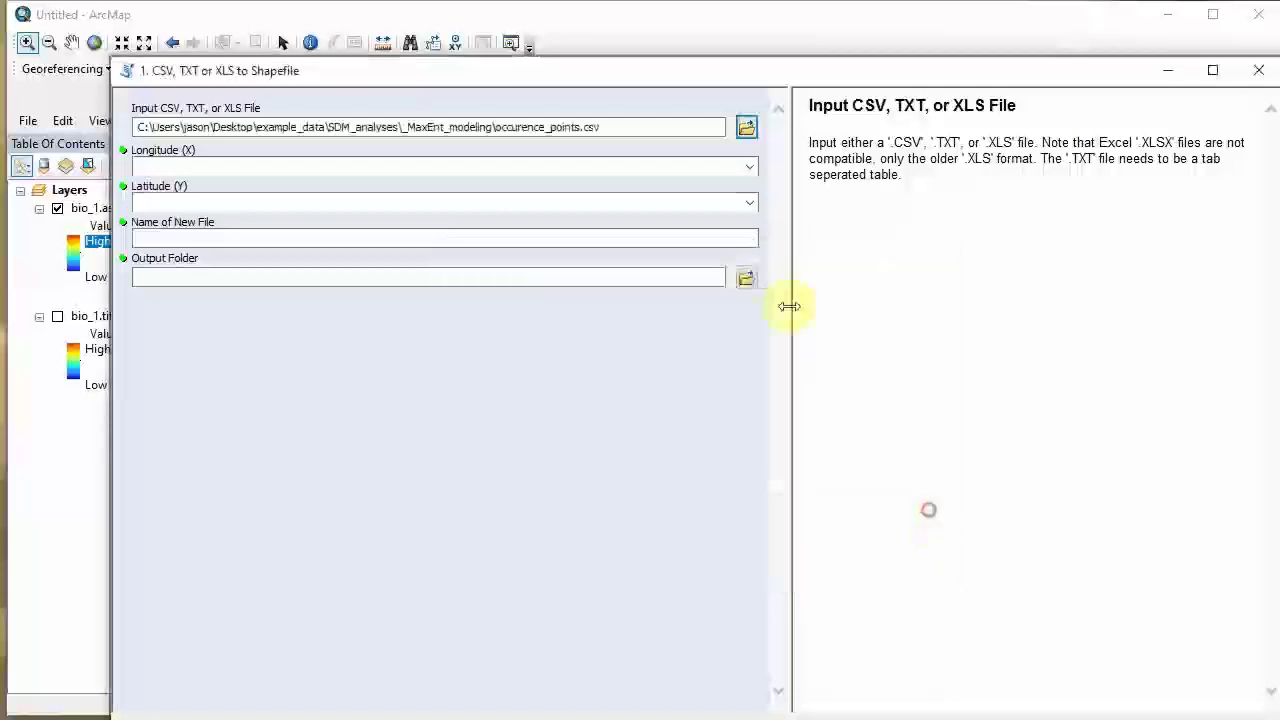
Step: Assign the Longitude and Latitude columns as X and Y, and name the new shapefile point_for_rarefying
click(750, 166)
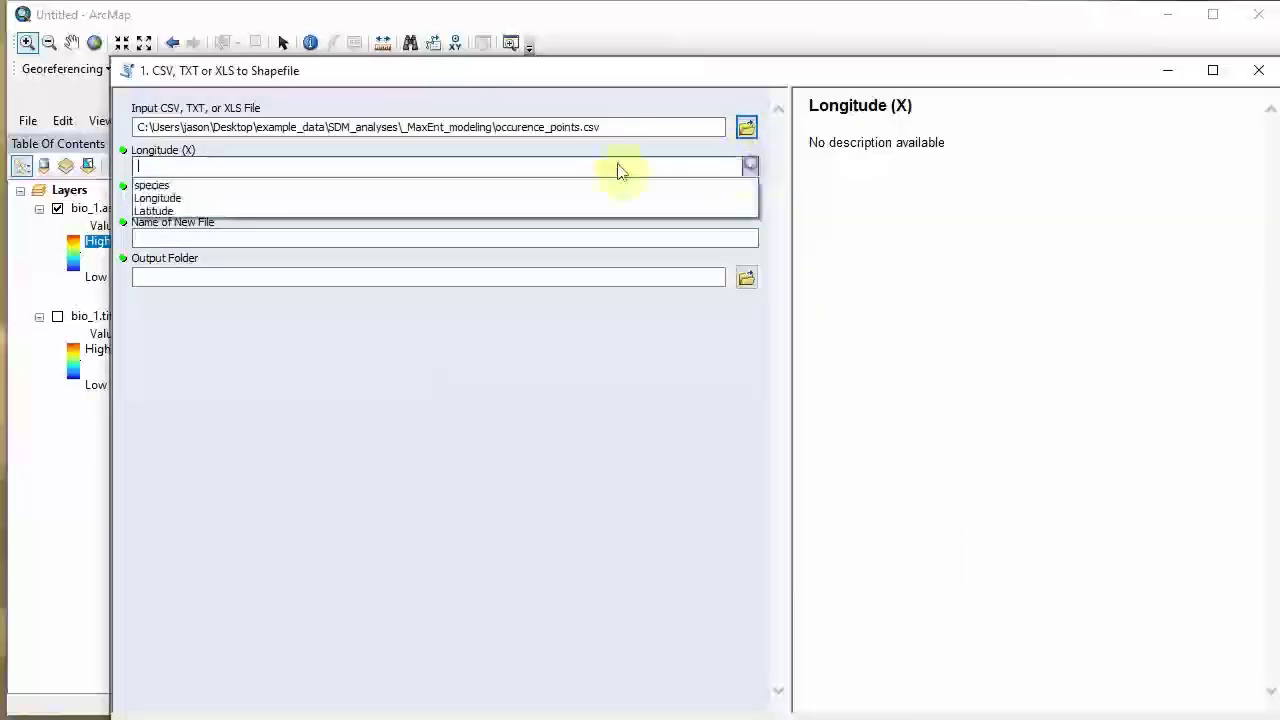
click(341, 203)
click(746, 206)
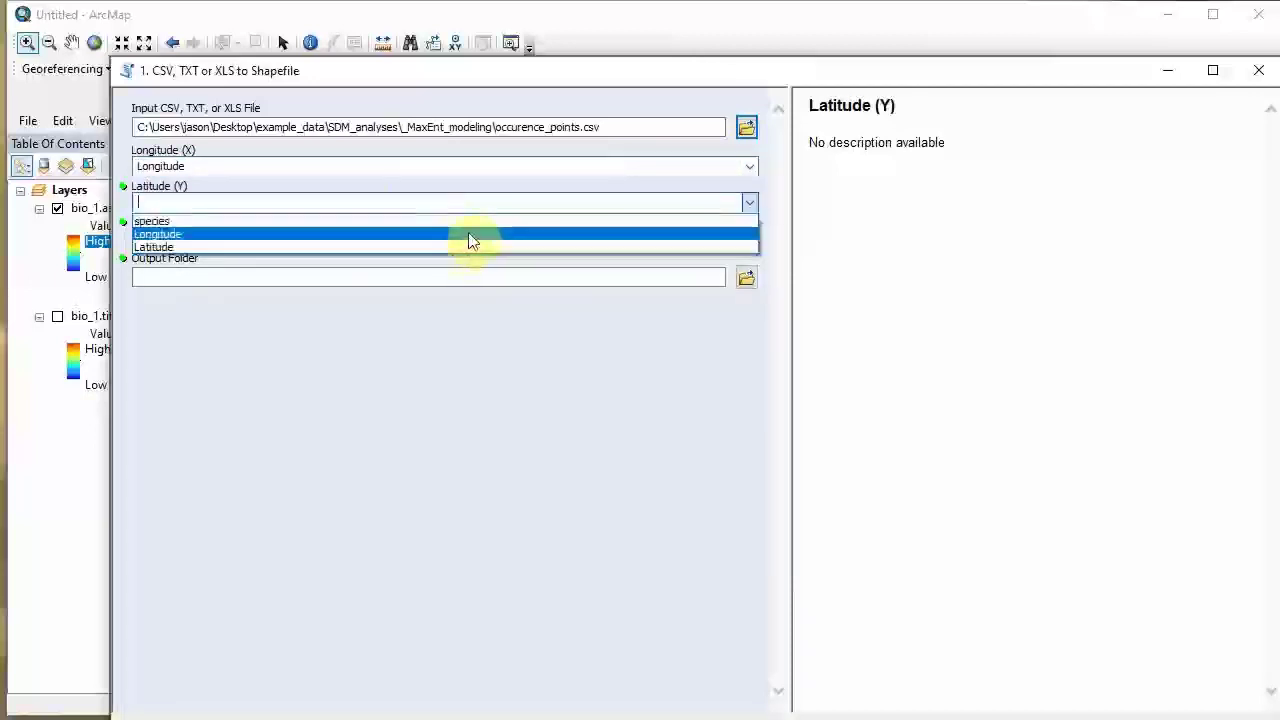
click(499, 245)
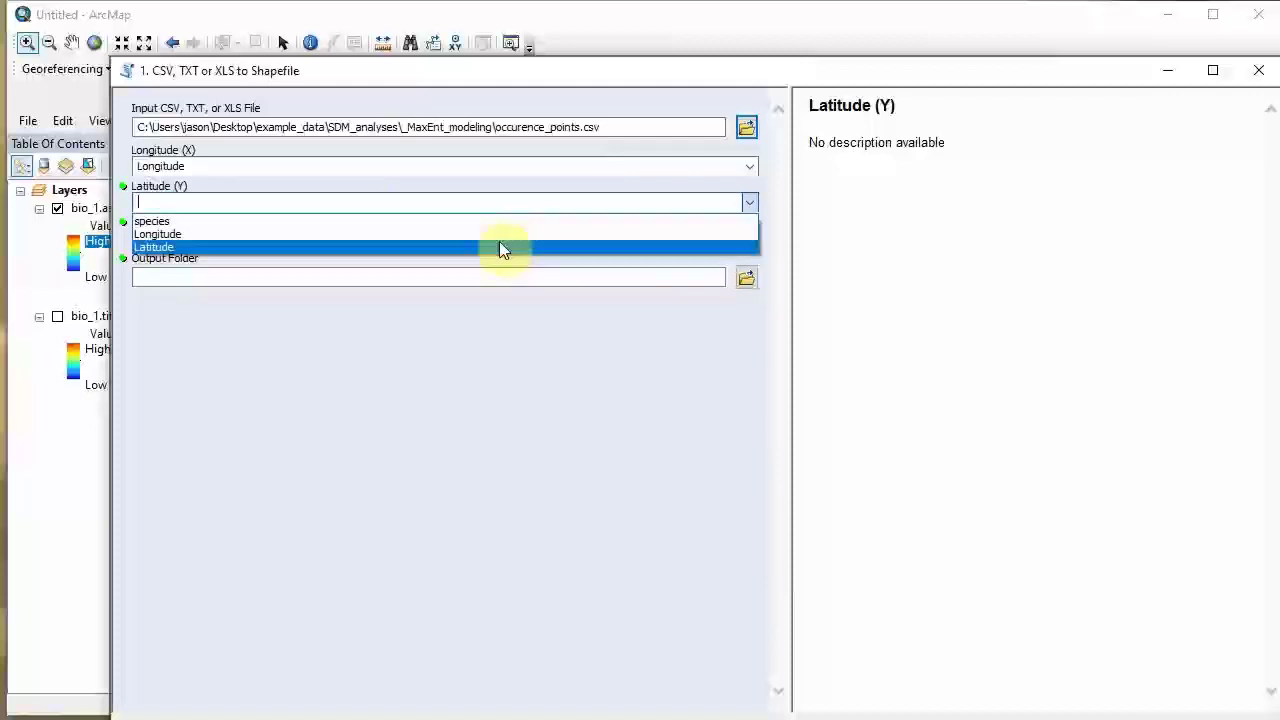
click(719, 245)
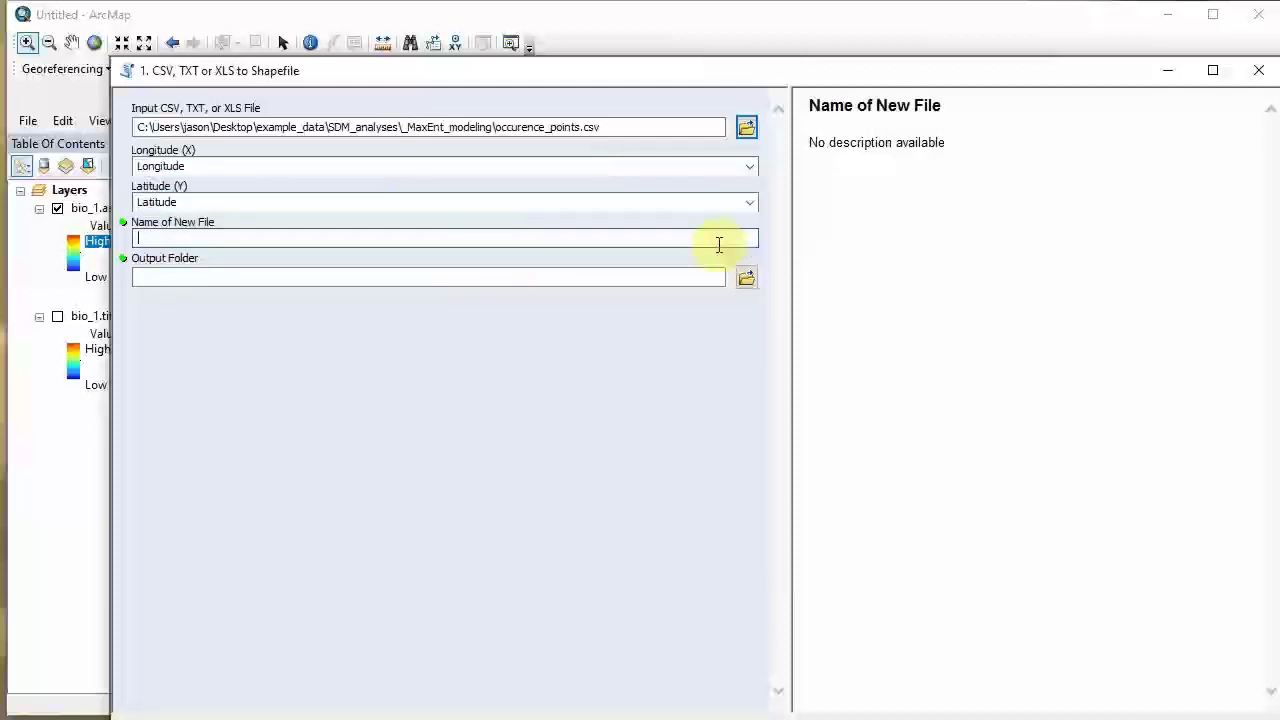
text(point_for_rarefying)
Step: Create a point_data folder on the Desktop and set it as the shapefile's output folder
click(747, 277)
click(570, 287)
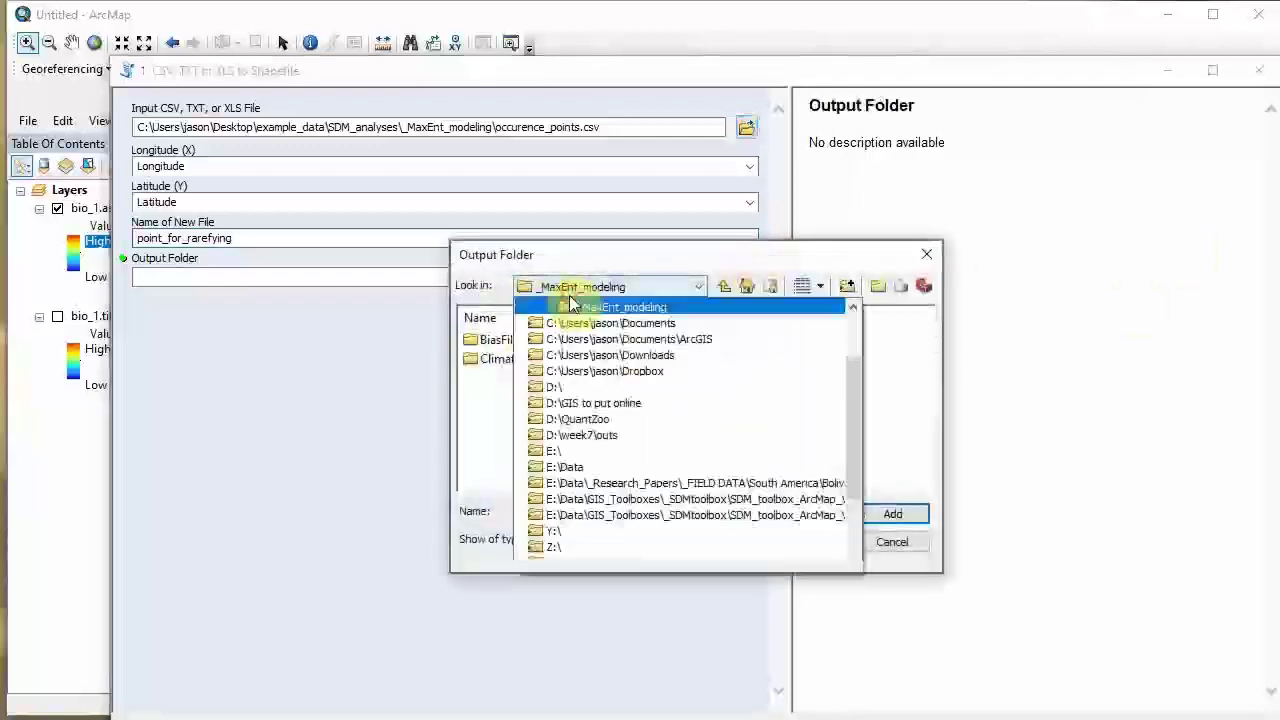
scroll(572, 303, up, 1)
scroll(585, 360, up, 1)
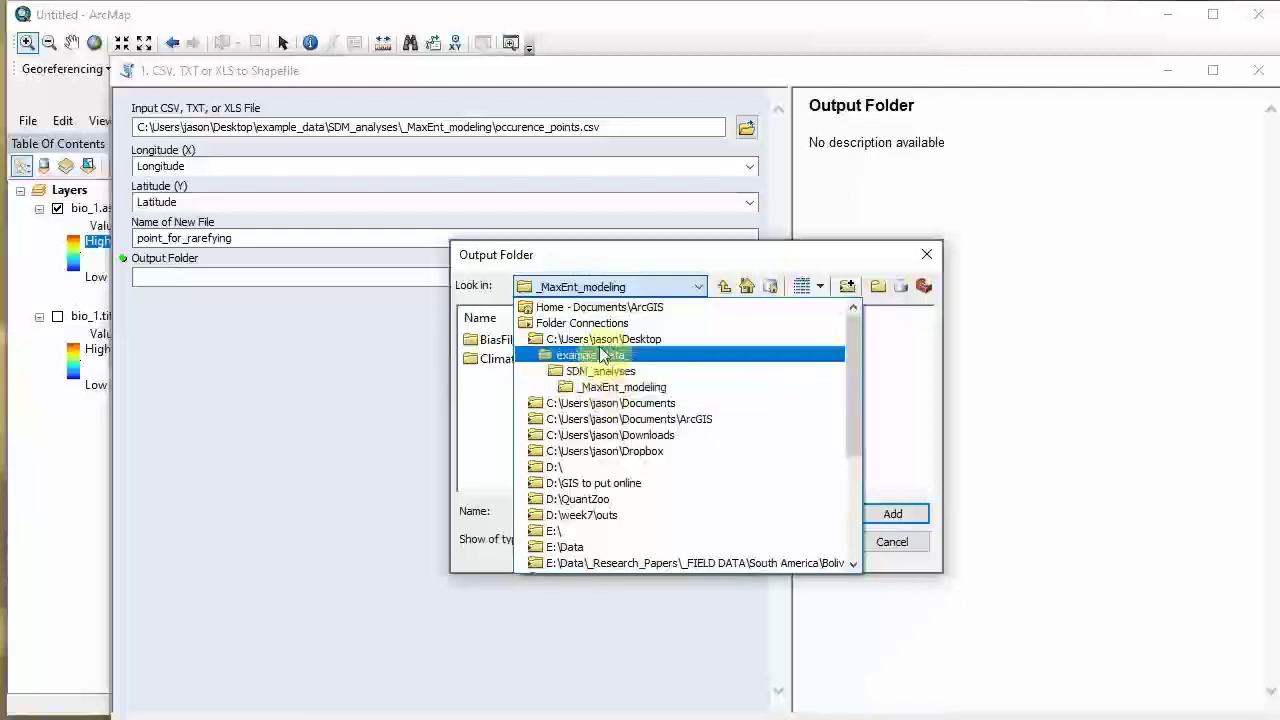
click(600, 341)
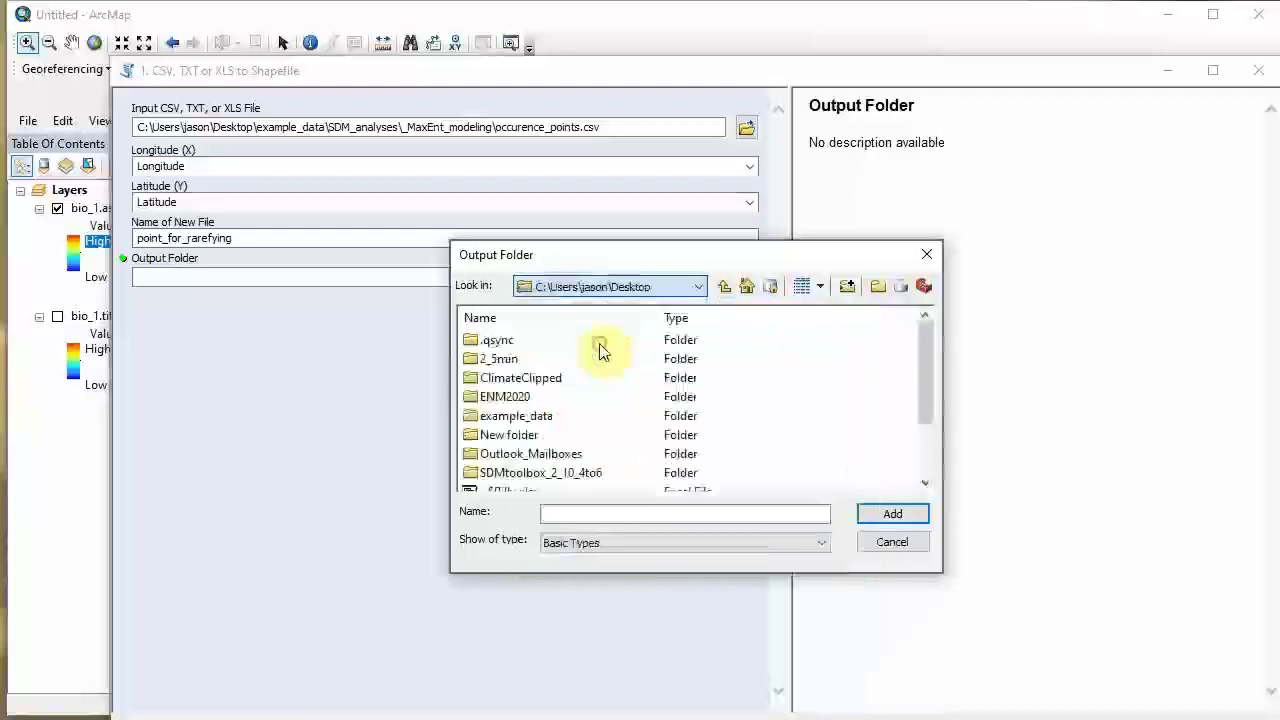
click(872, 288)
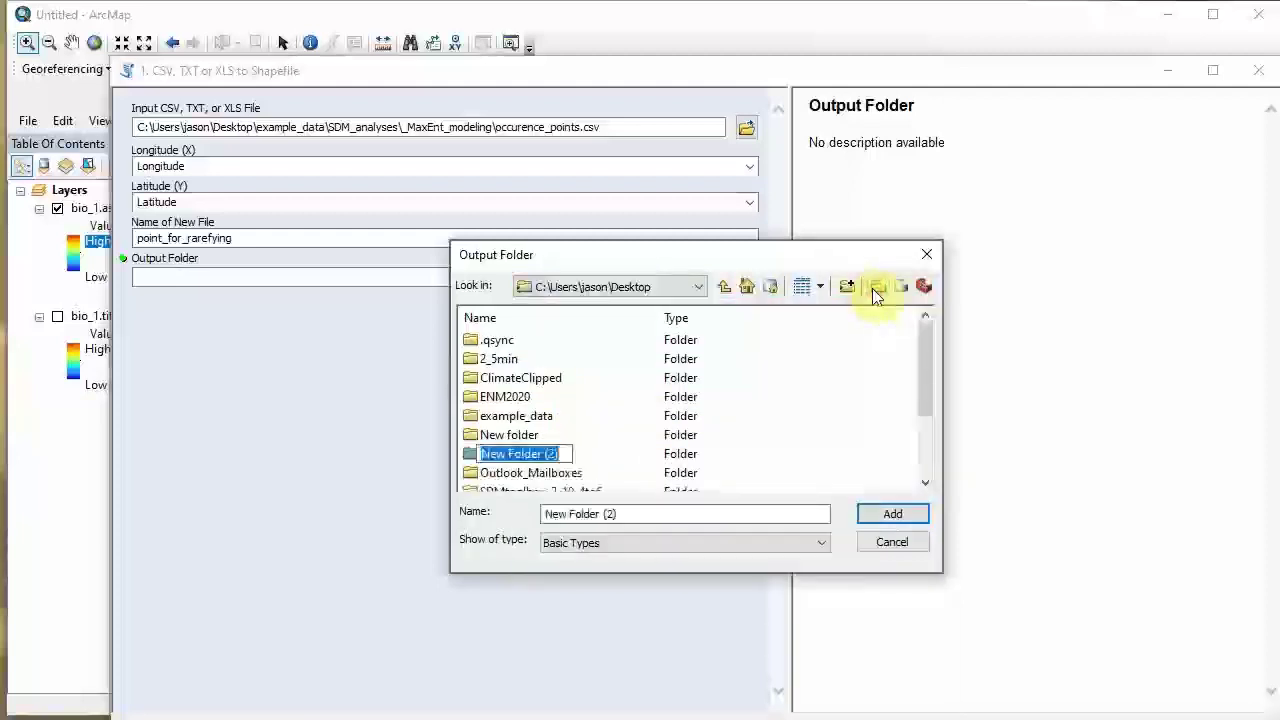
text(point)
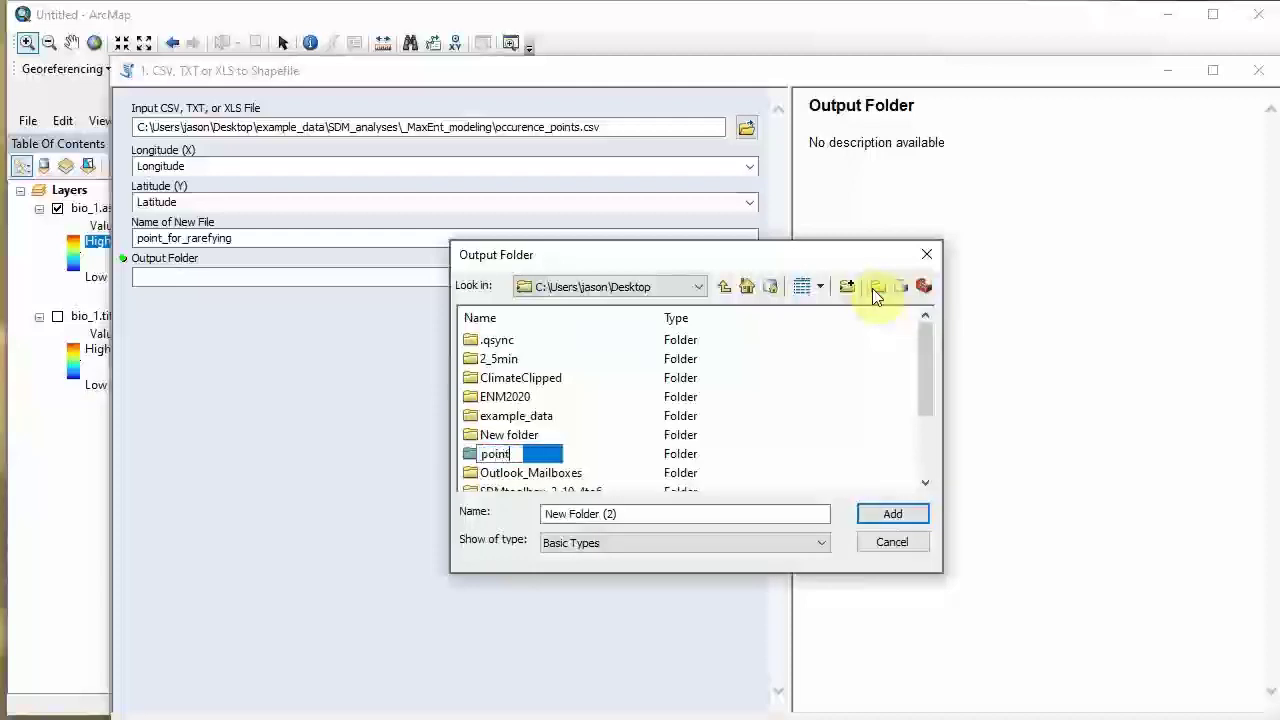
text(_data)
key(Return)
click(512, 470)
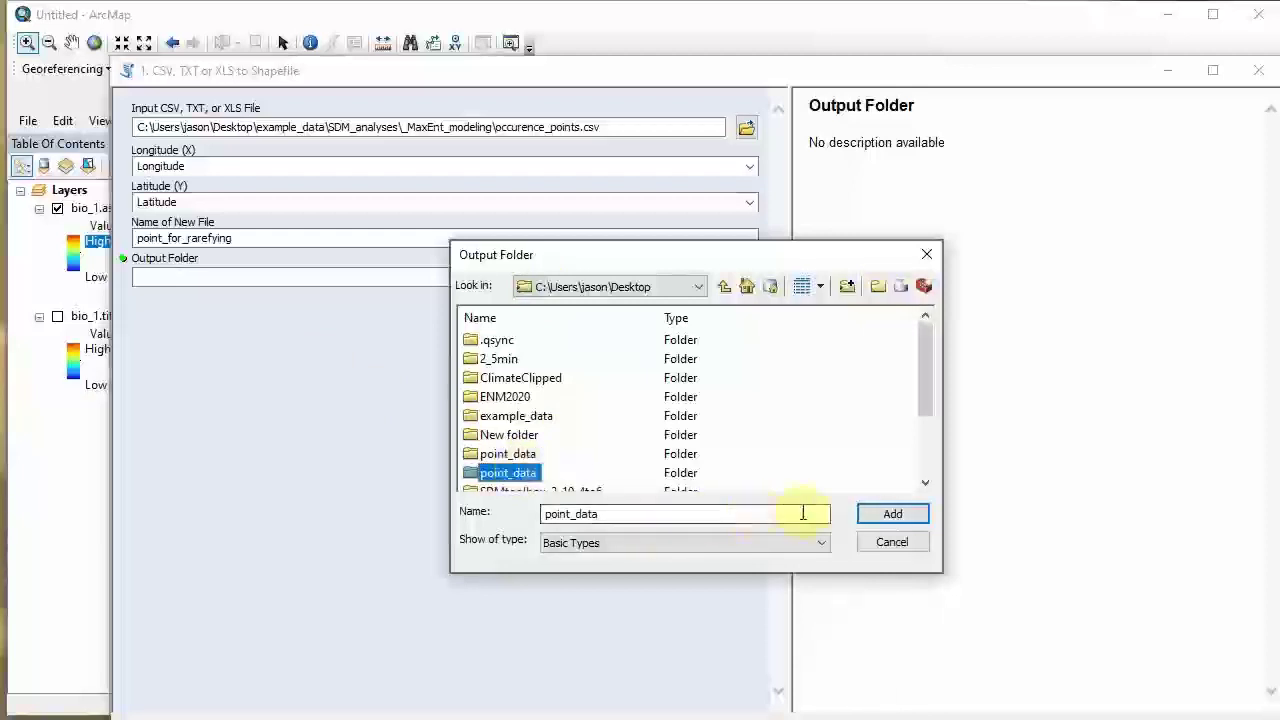
click(894, 517)
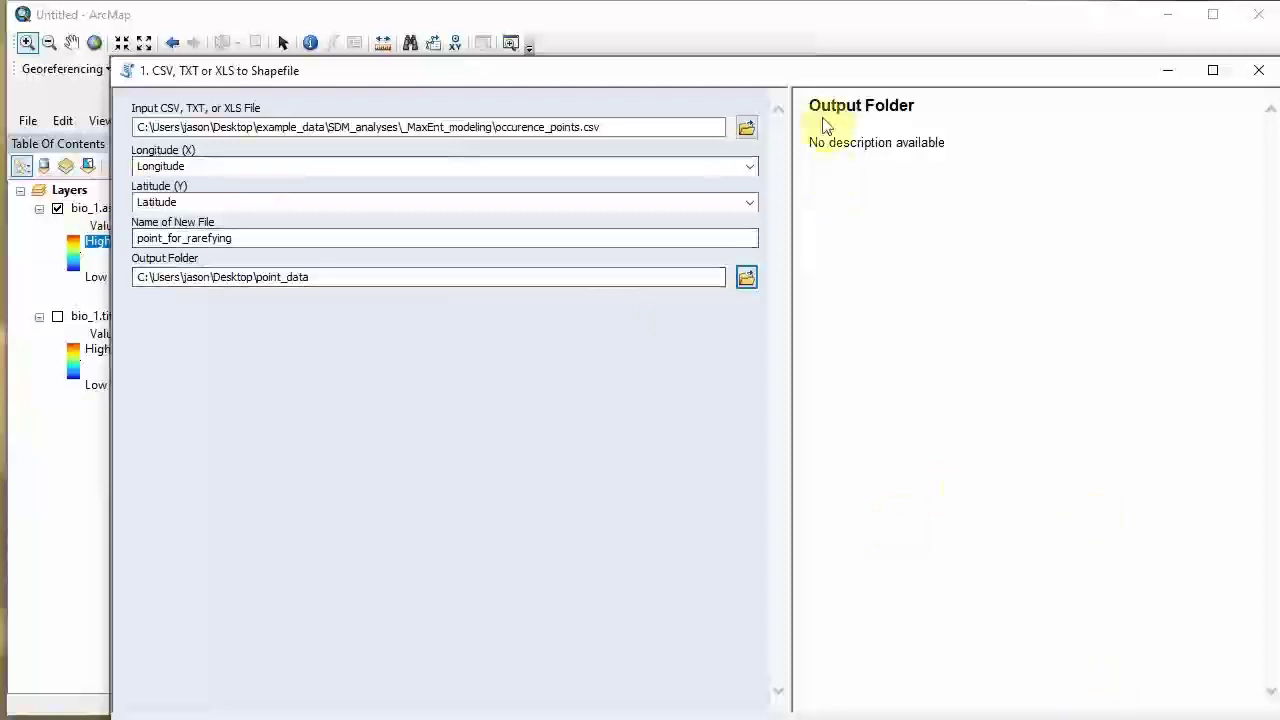
Step: Run the shapefile conversion, close its completed log, and zoom the map to the point_for_rarefying layer
drag(823, 62, 777, 22)
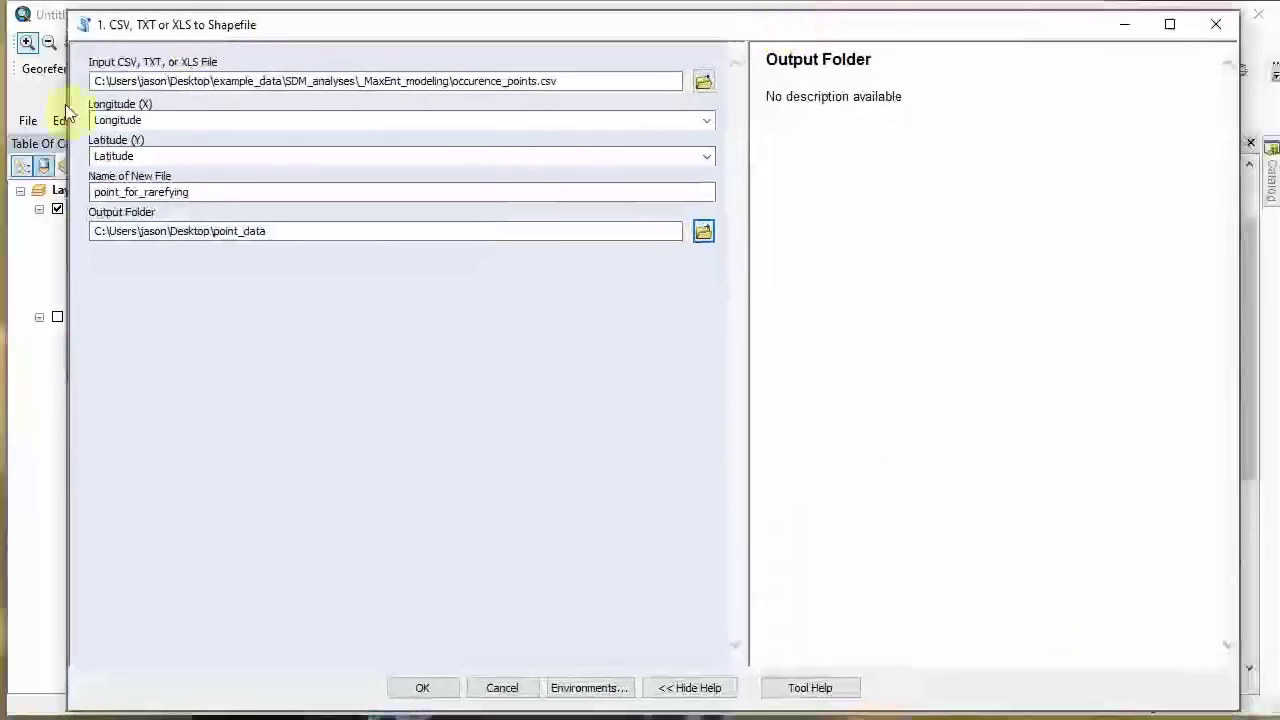
click(424, 684)
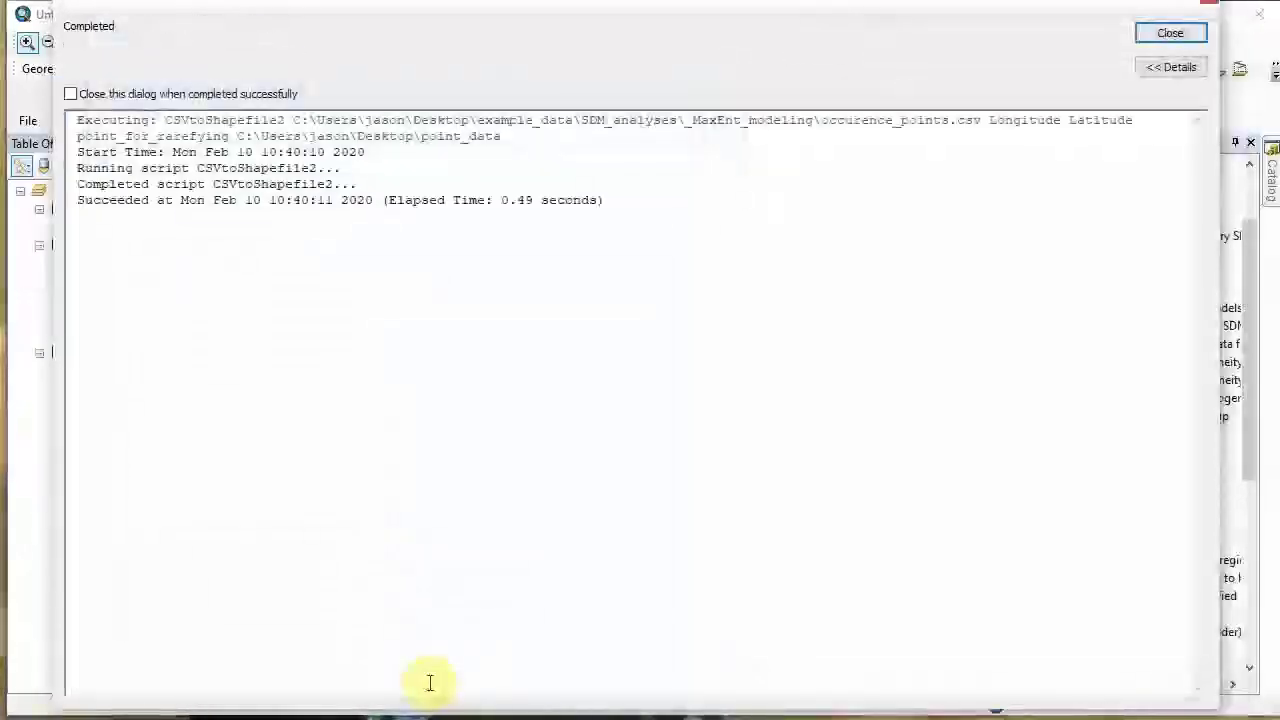
click(1170, 33)
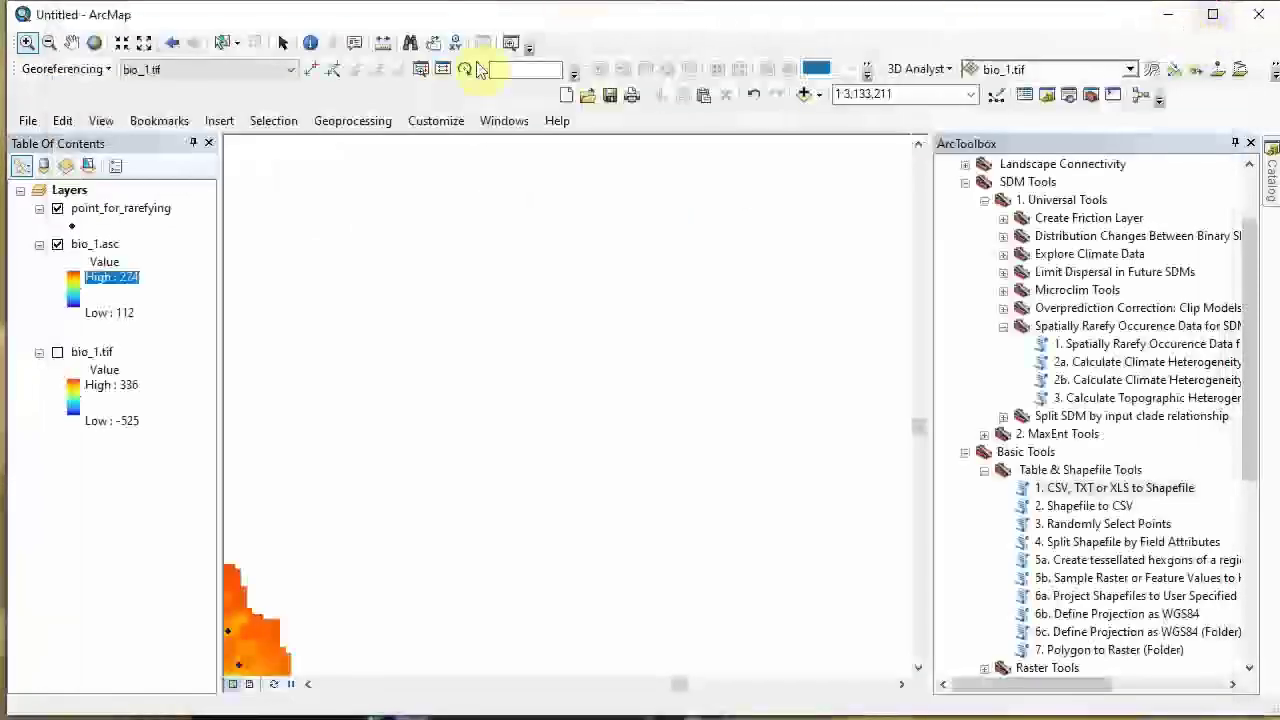
right_click(117, 210)
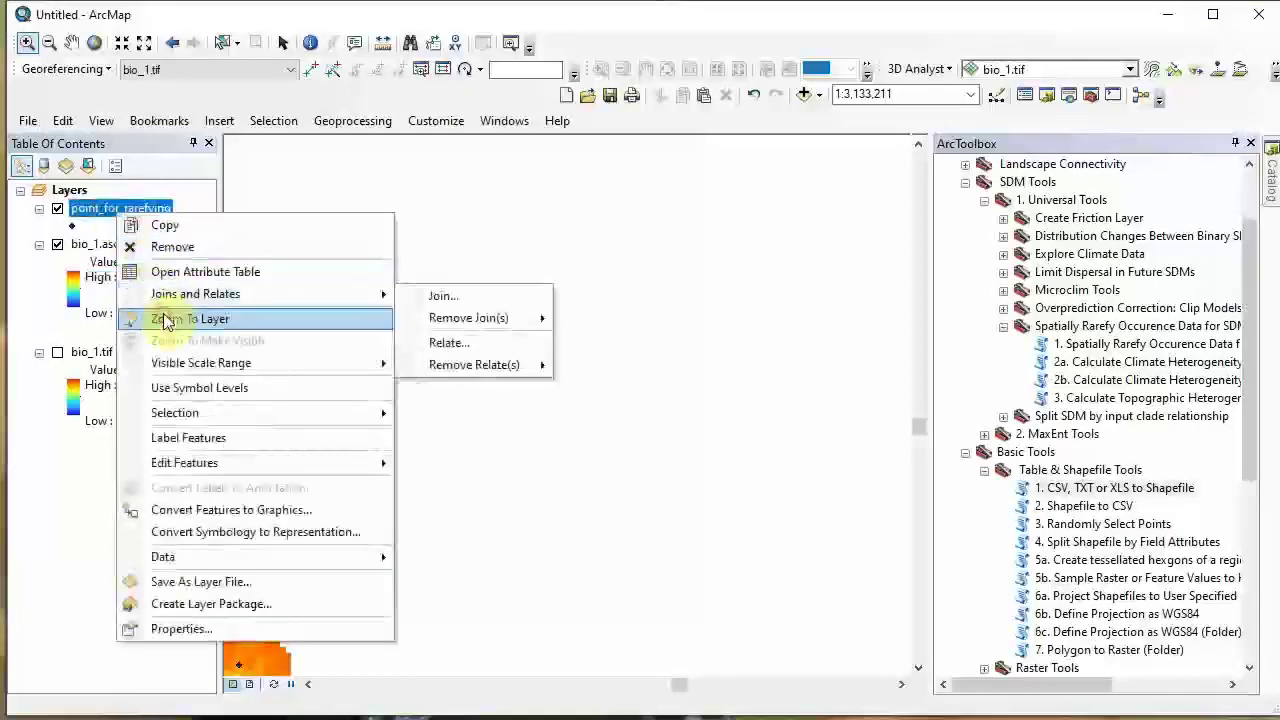
click(166, 319)
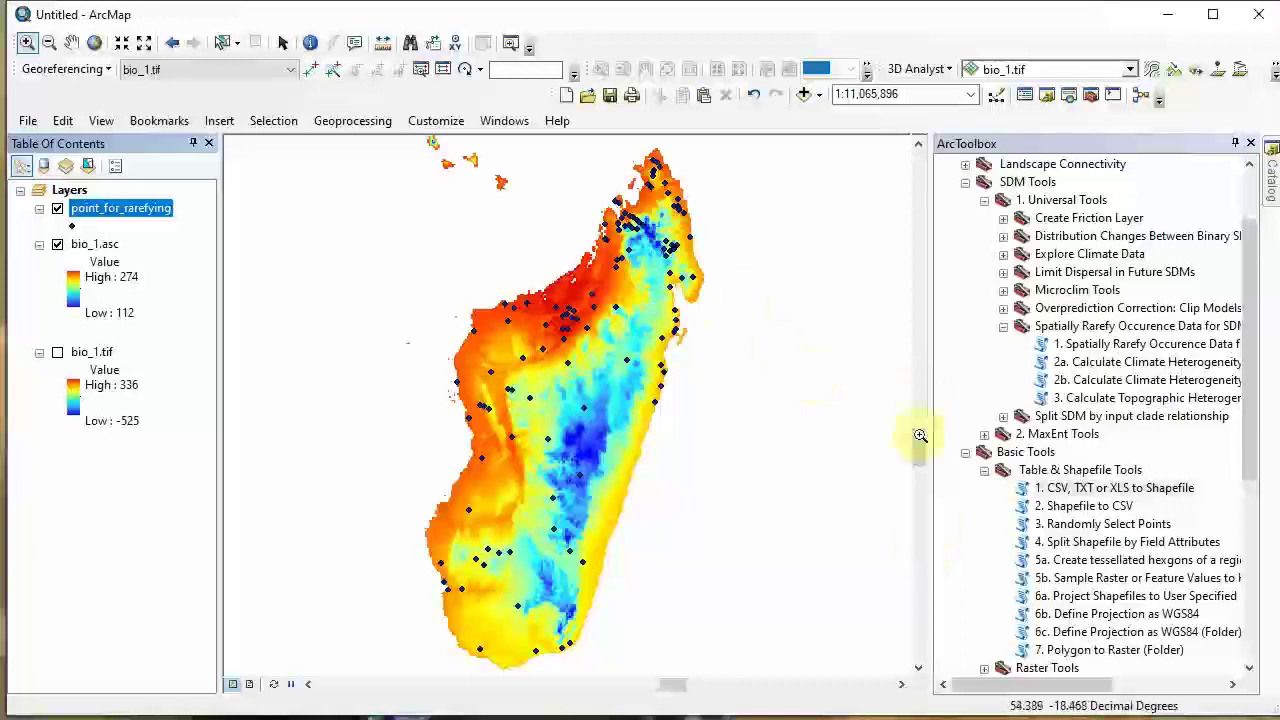
Step: Start Spatially Rarefy Occurence Data for SDMs from the Universal Tools with point_for_rarefying as the input point shapefile
click(985, 470)
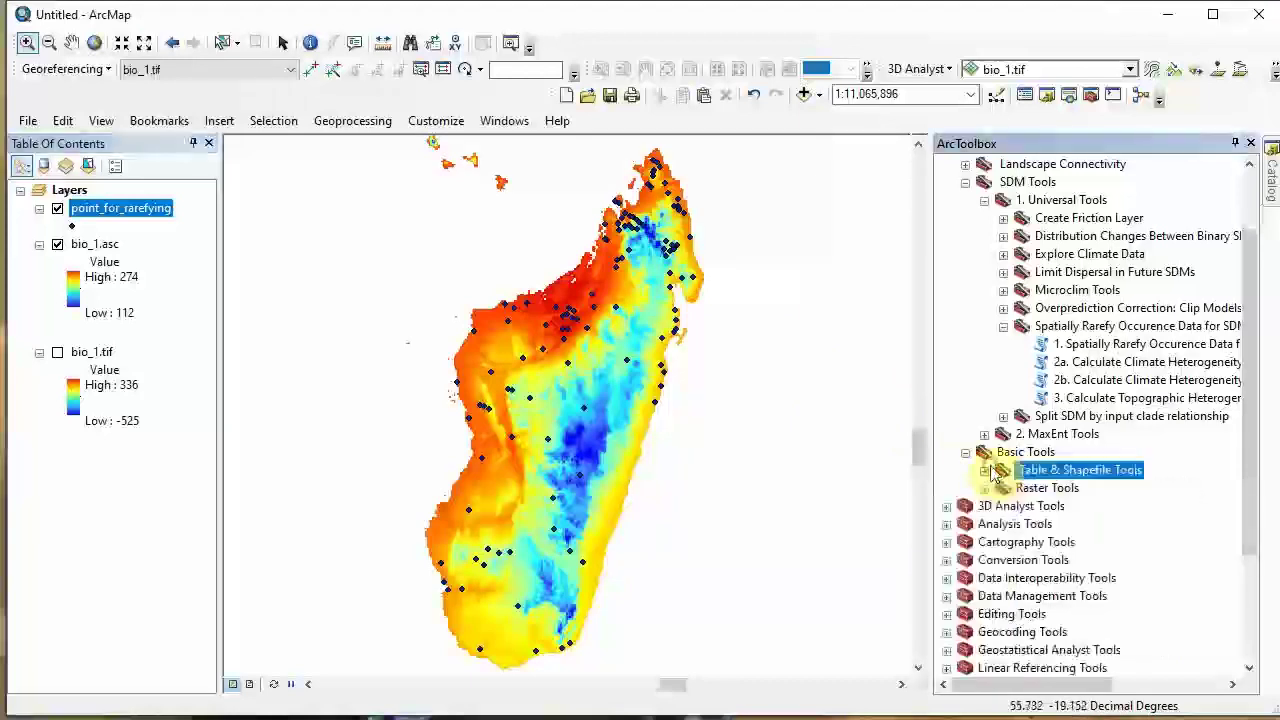
click(965, 452)
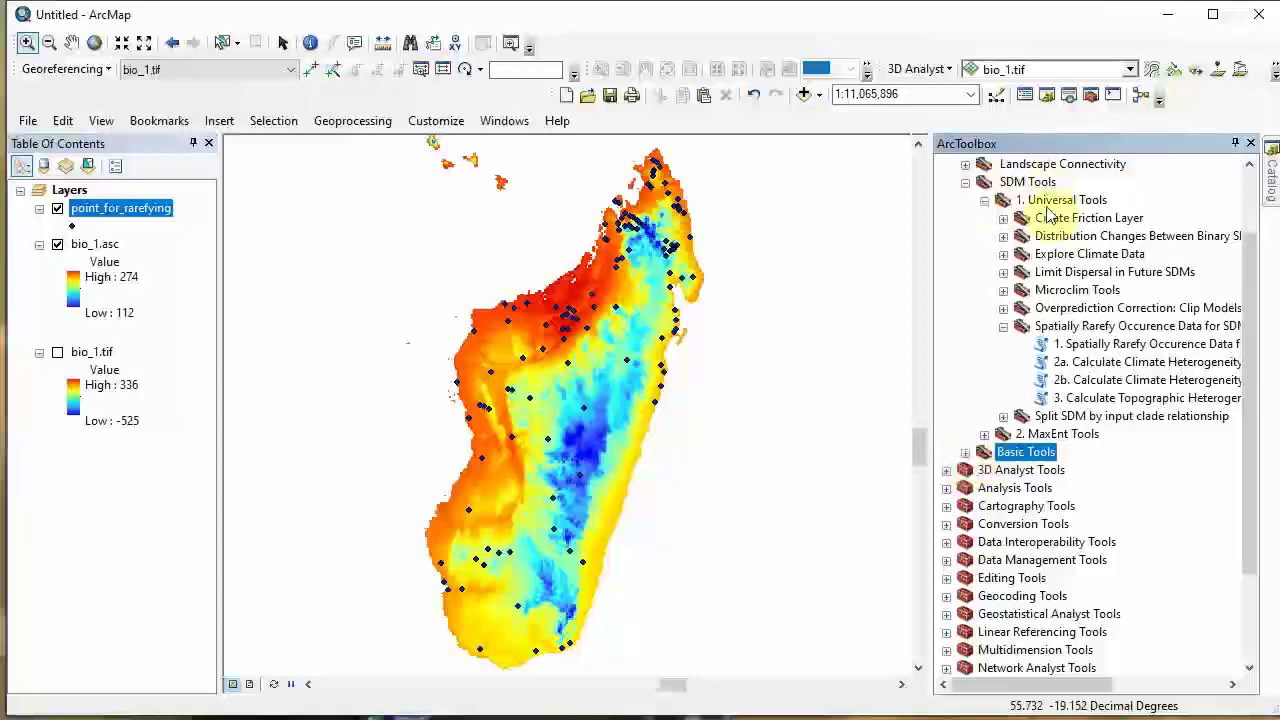
double_click(1068, 347)
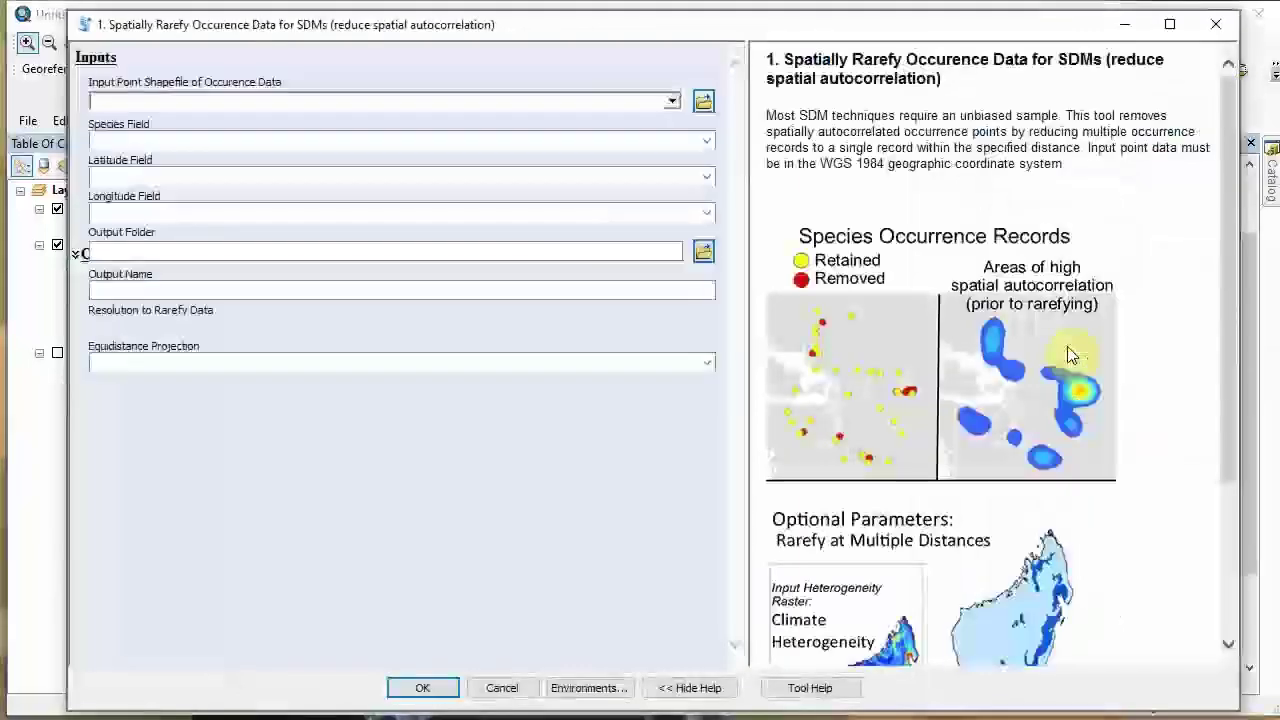
click(672, 102)
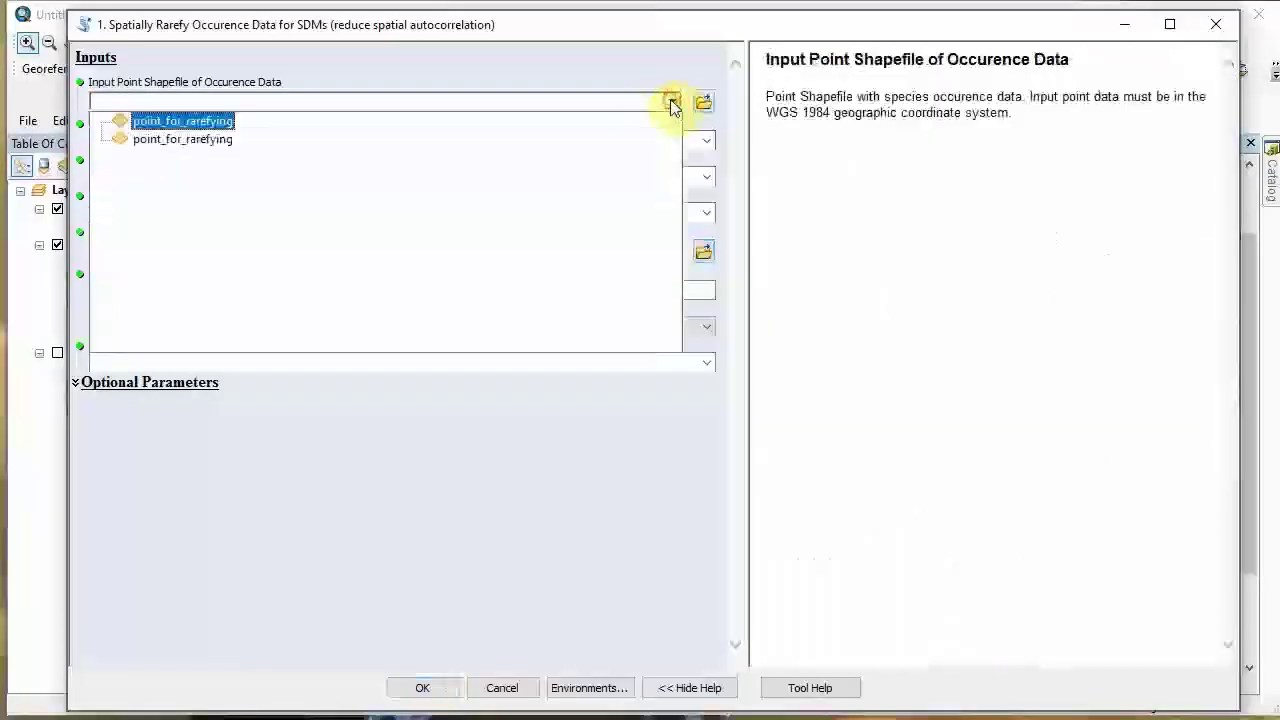
click(190, 121)
Step: Set the rarefying tool's species, latitude and longitude fields to species, Latitude and Longitude
click(705, 142)
click(706, 145)
click(707, 145)
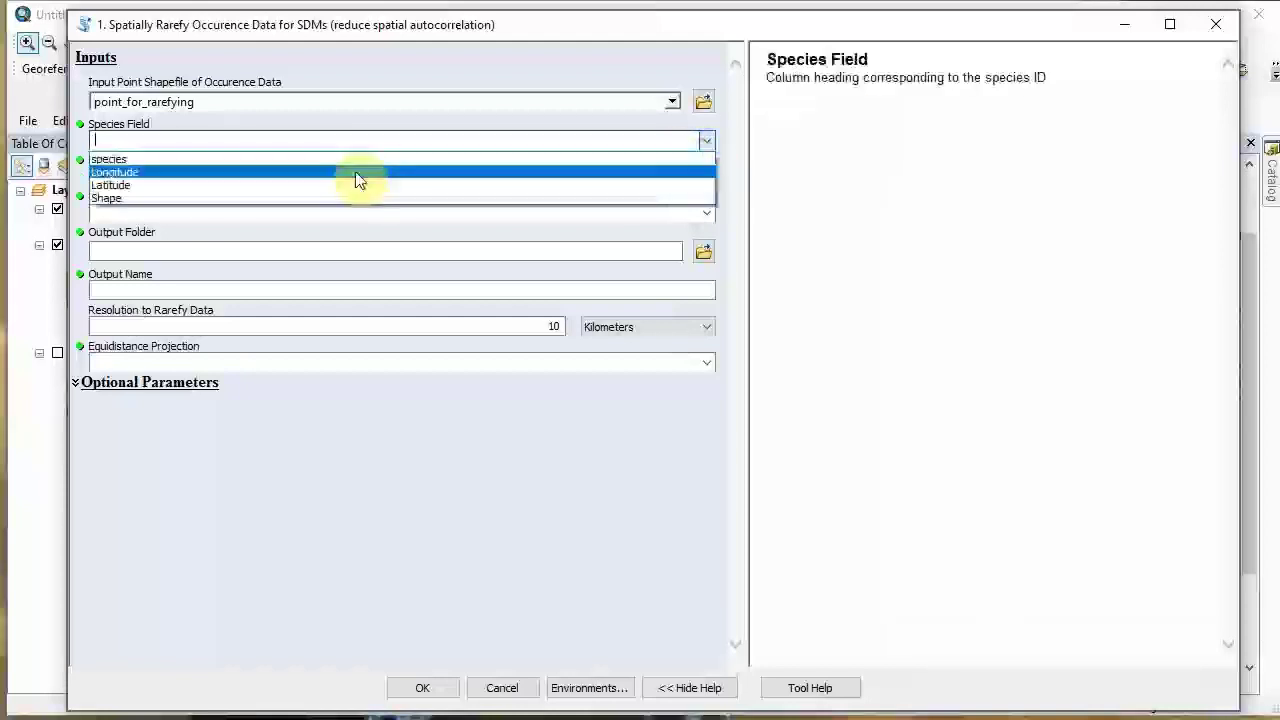
click(349, 163)
click(465, 174)
scroll(465, 176, down, 1)
scroll(465, 176, down, 1)
key(Tab)
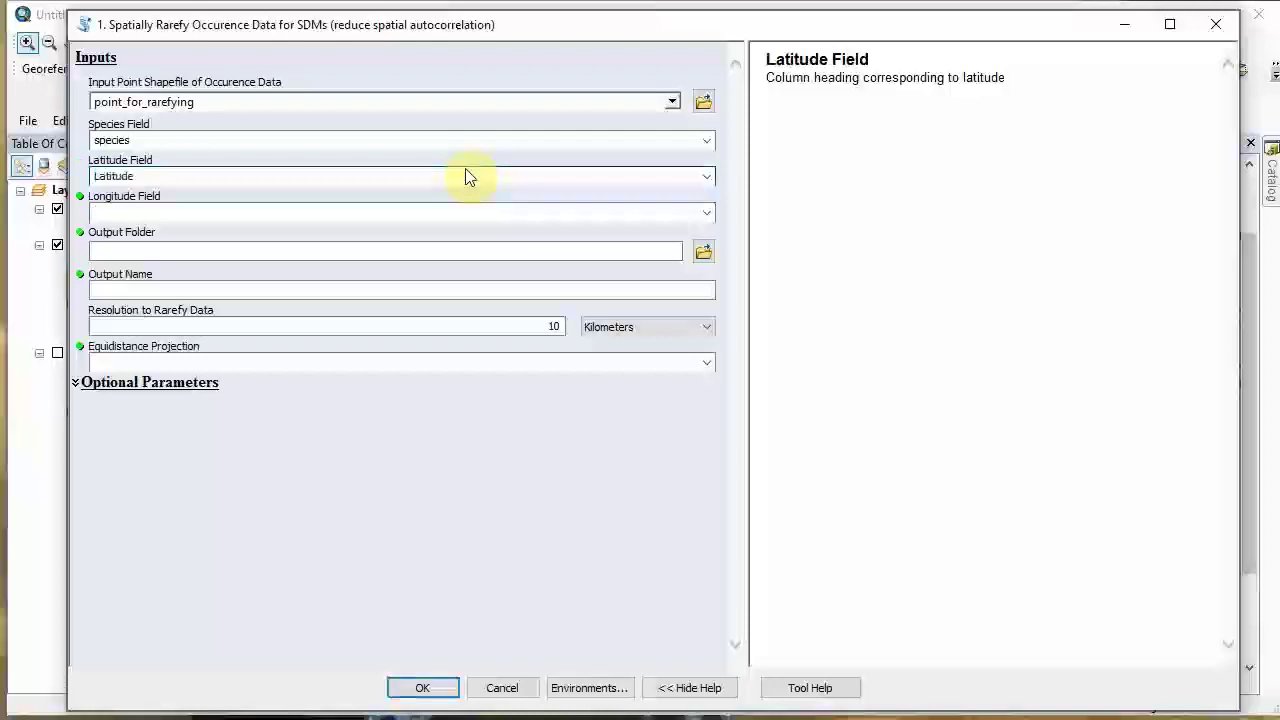
key(Down)
key(Down)
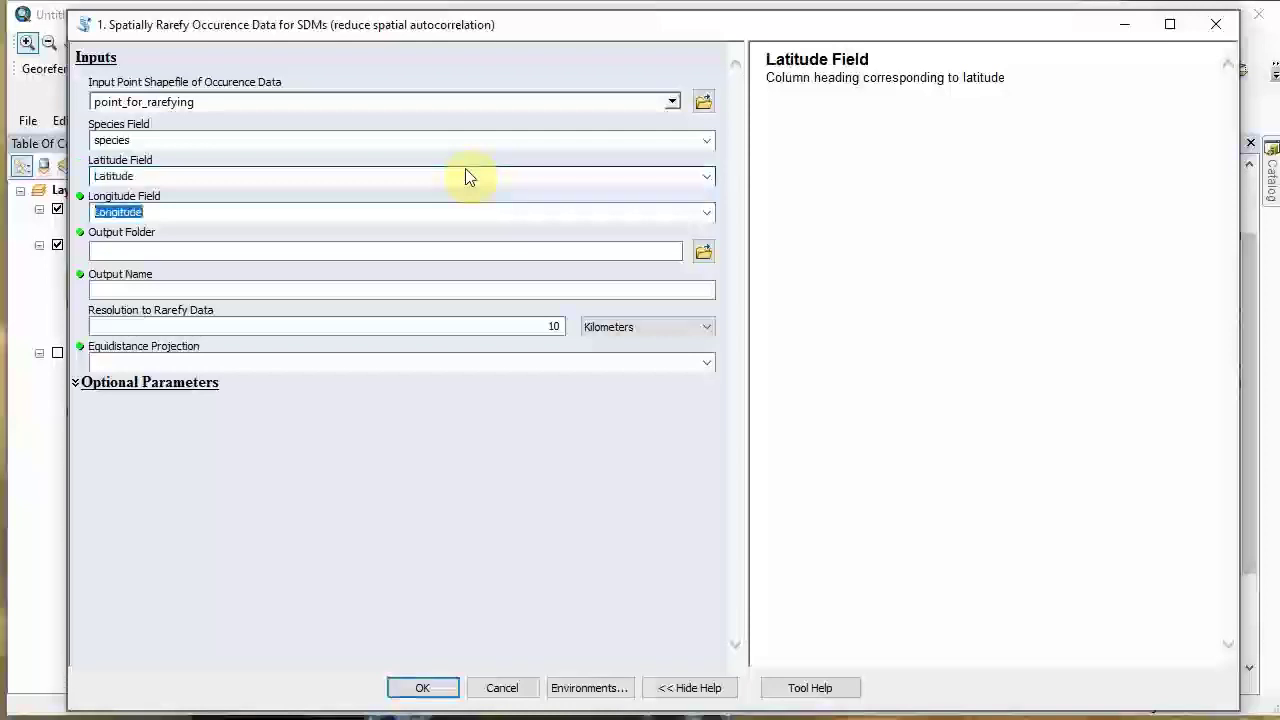
Step: Create a rarefied_points folder on the Desktop and set it as the rarefying tool's output folder
click(697, 249)
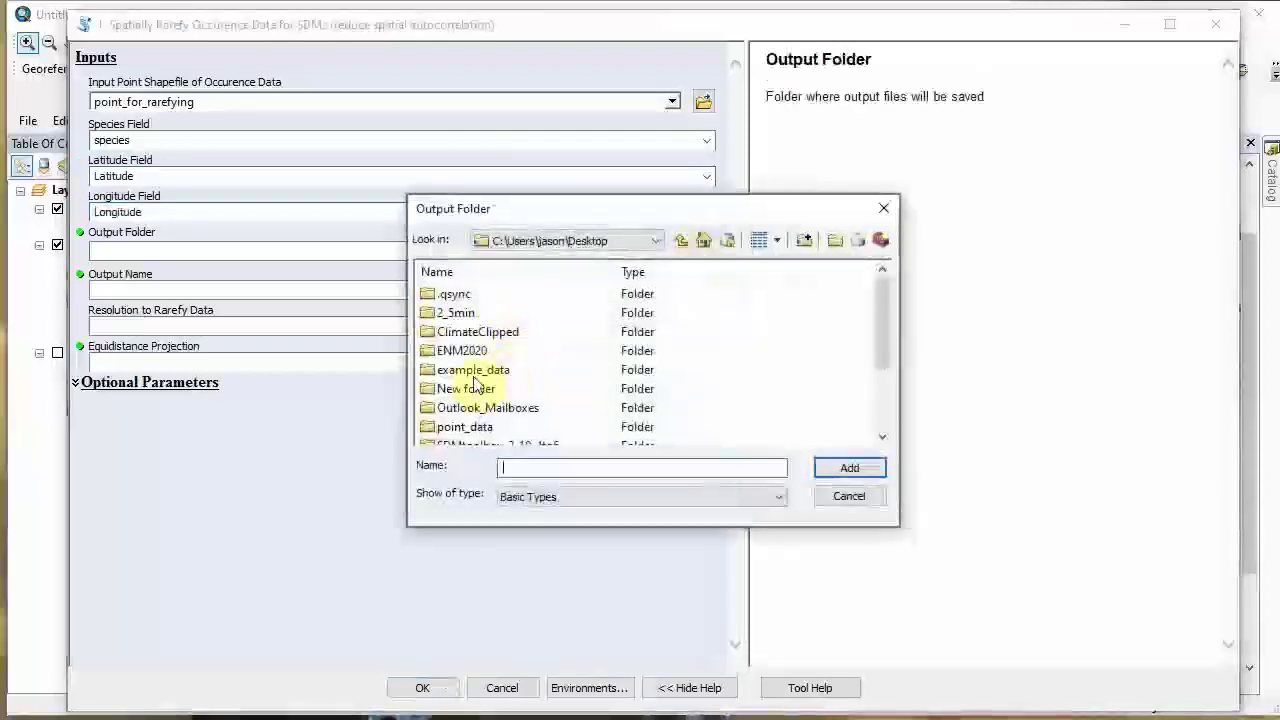
click(832, 241)
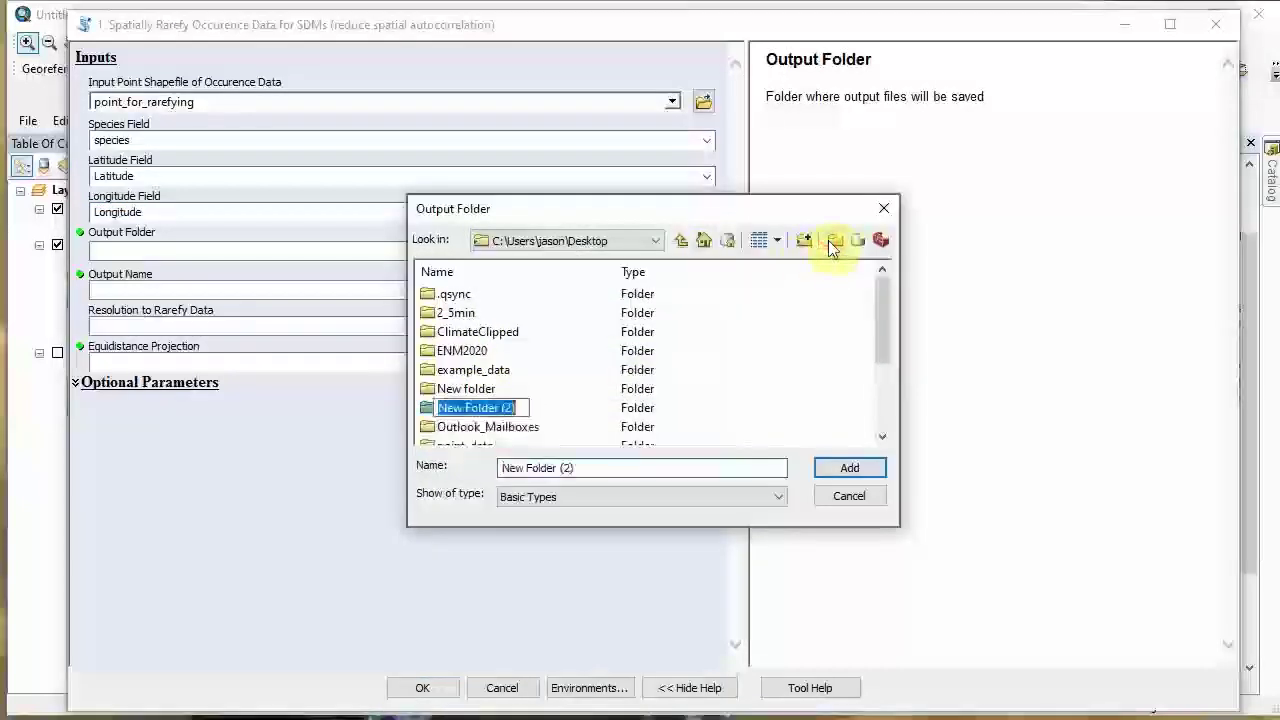
text(ra)
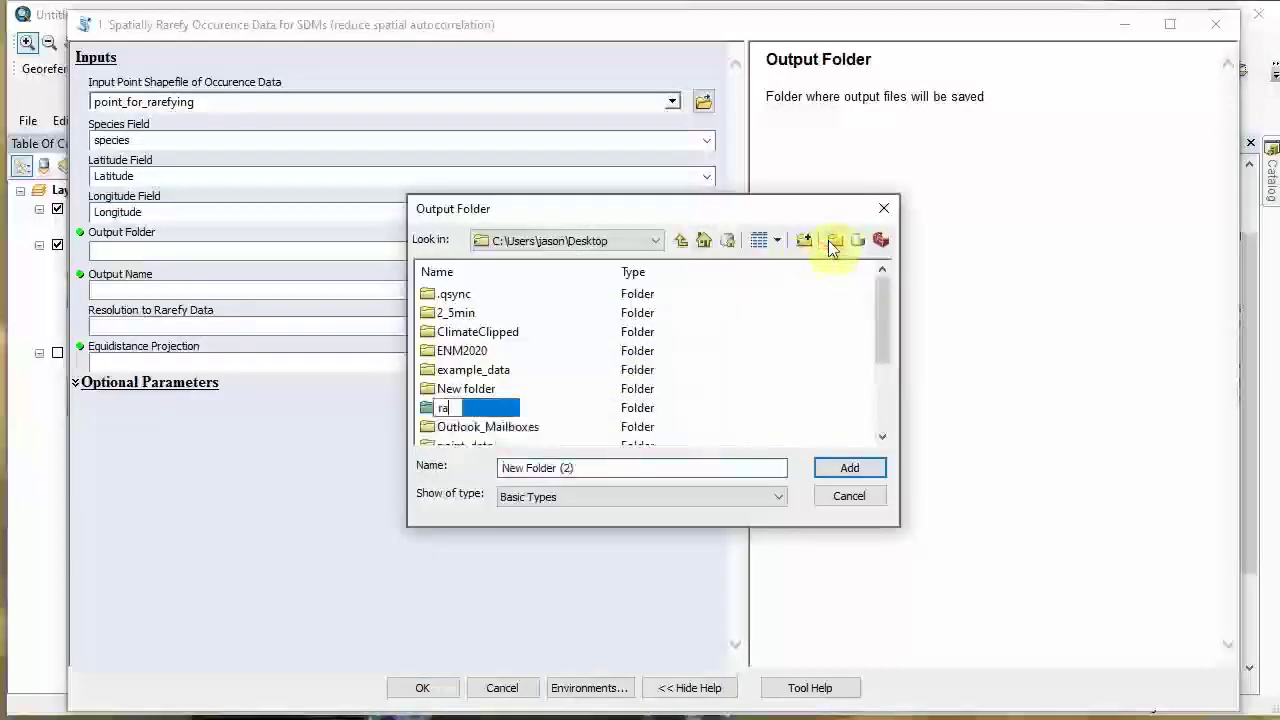
text(refied_)
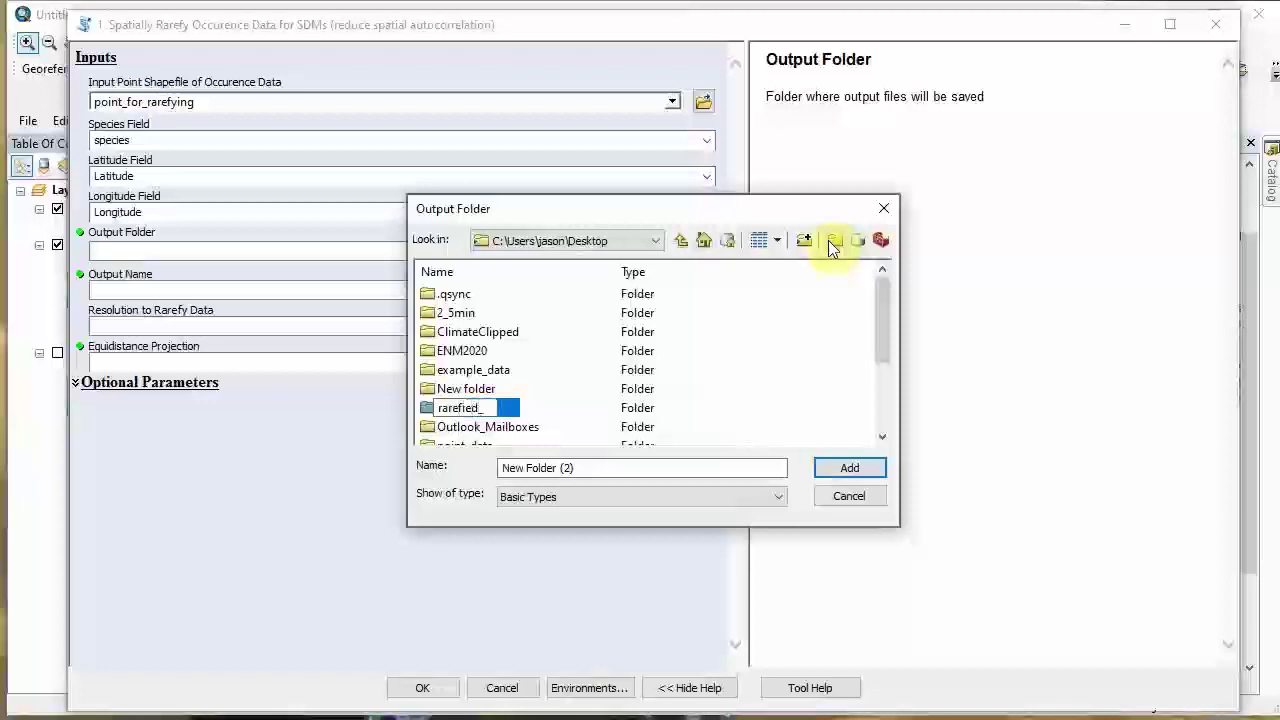
text(points)
key(Return)
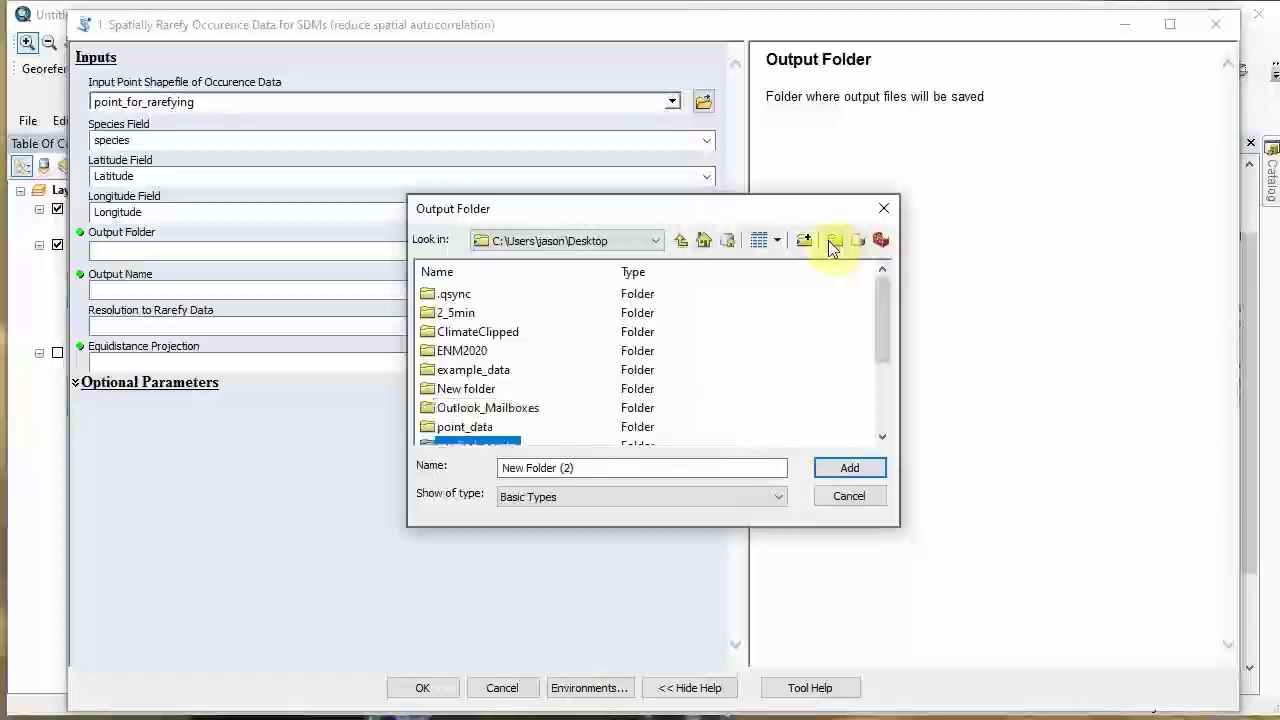
click(628, 272)
scroll(571, 348, down, 2)
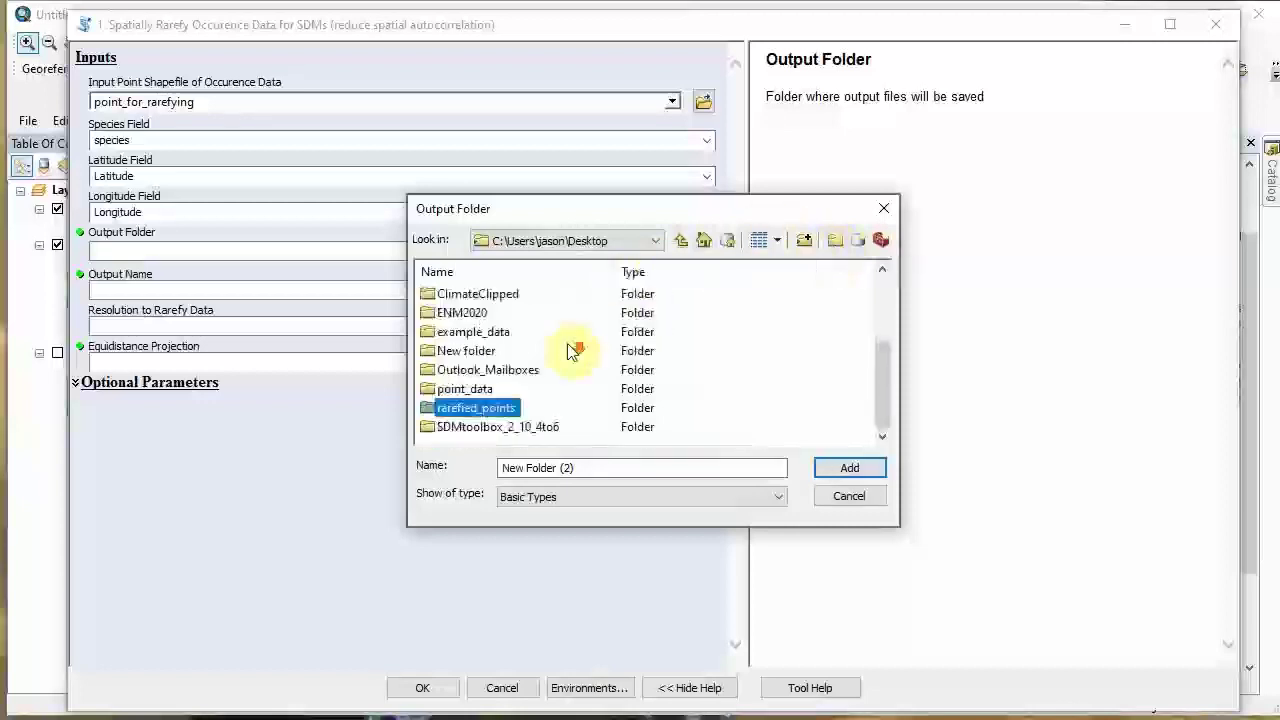
click(821, 471)
key(Return)
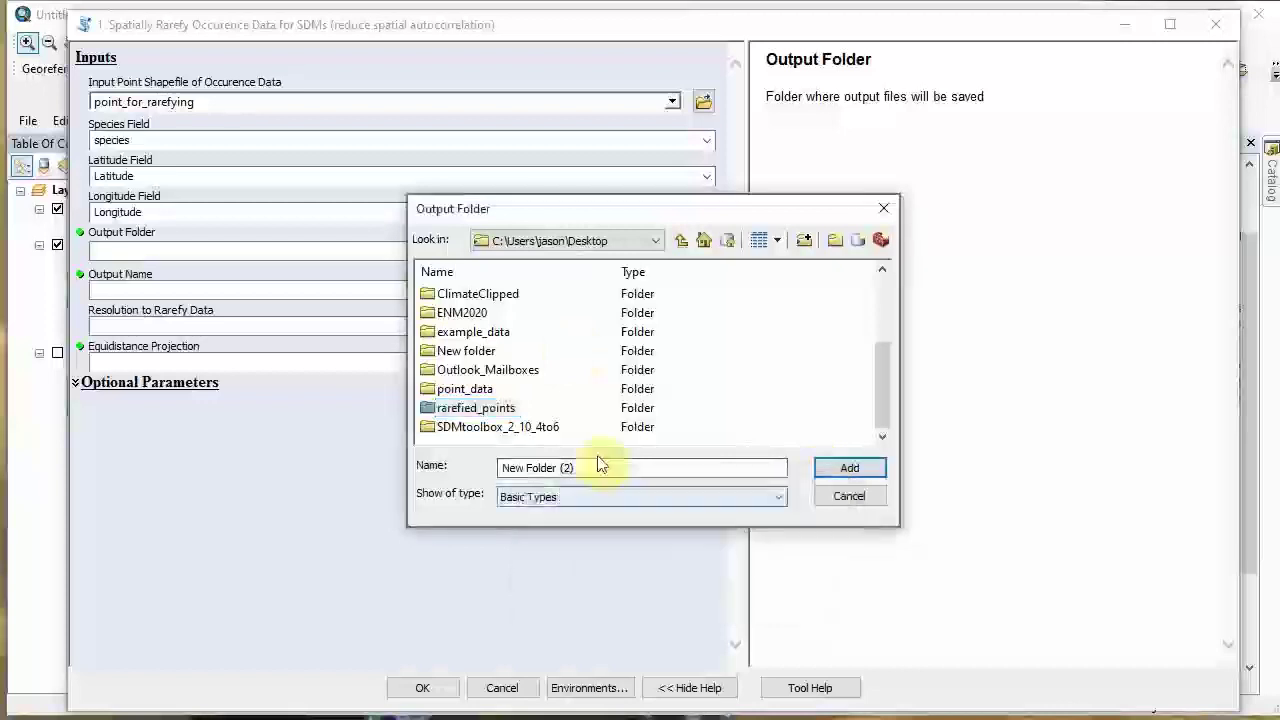
click(450, 409)
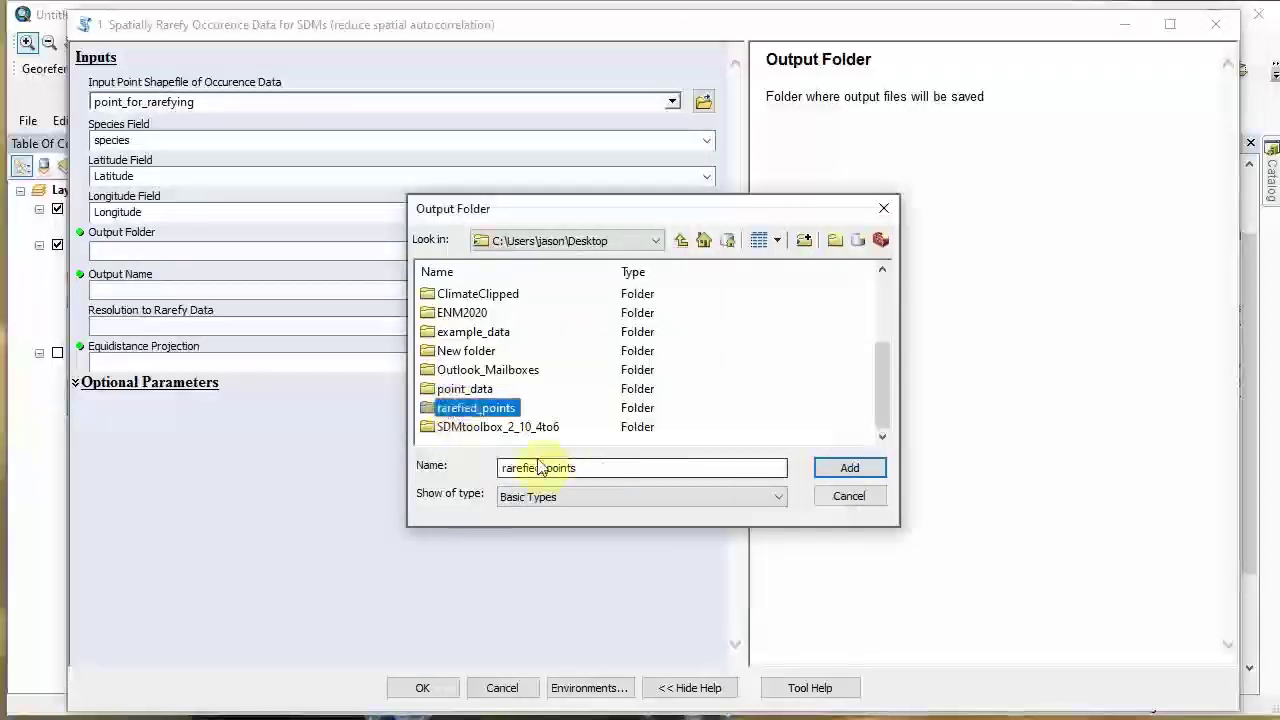
click(830, 470)
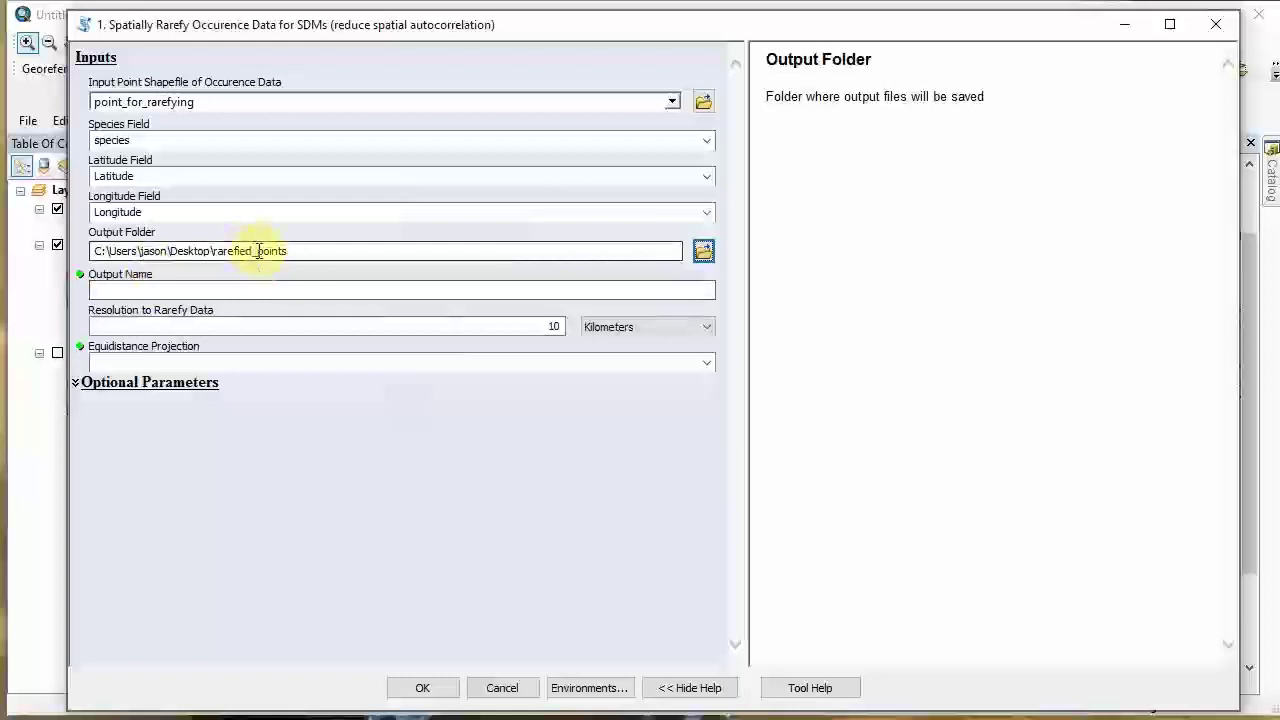
Step: Set the rarefying tool's output name to chams and its rarefying resolution to 20 kilometers
click(270, 290)
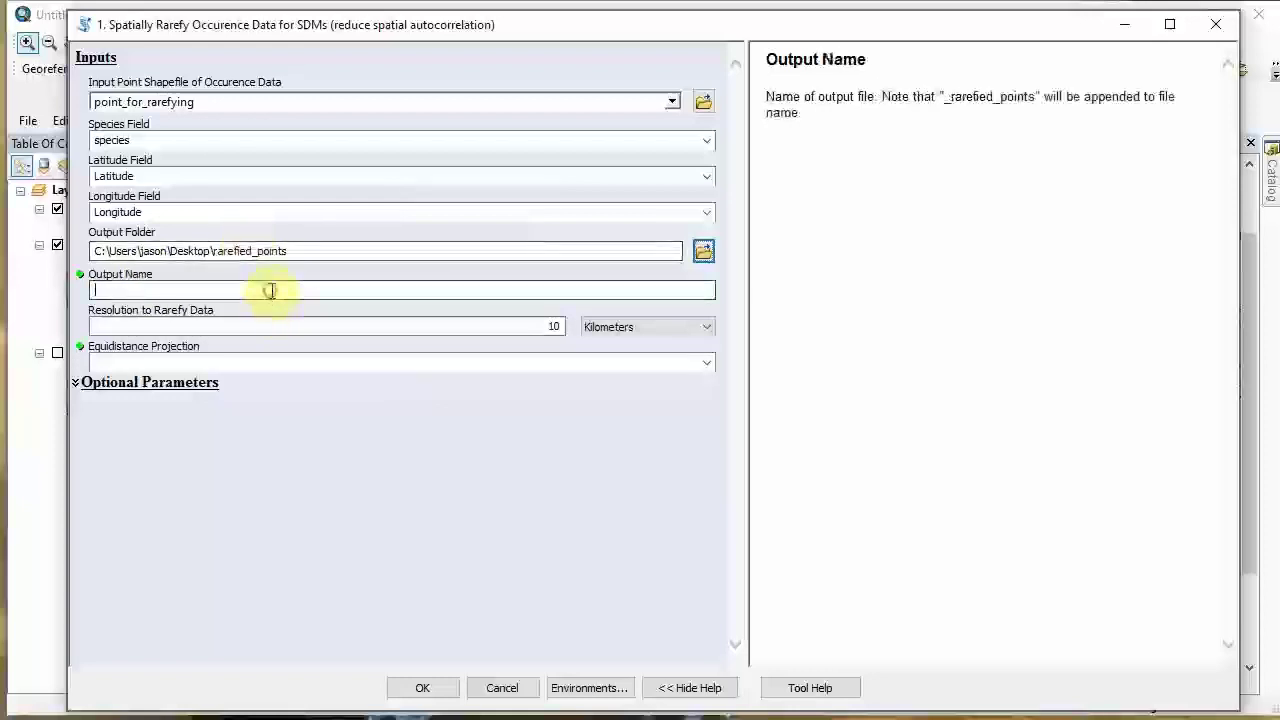
text(r)
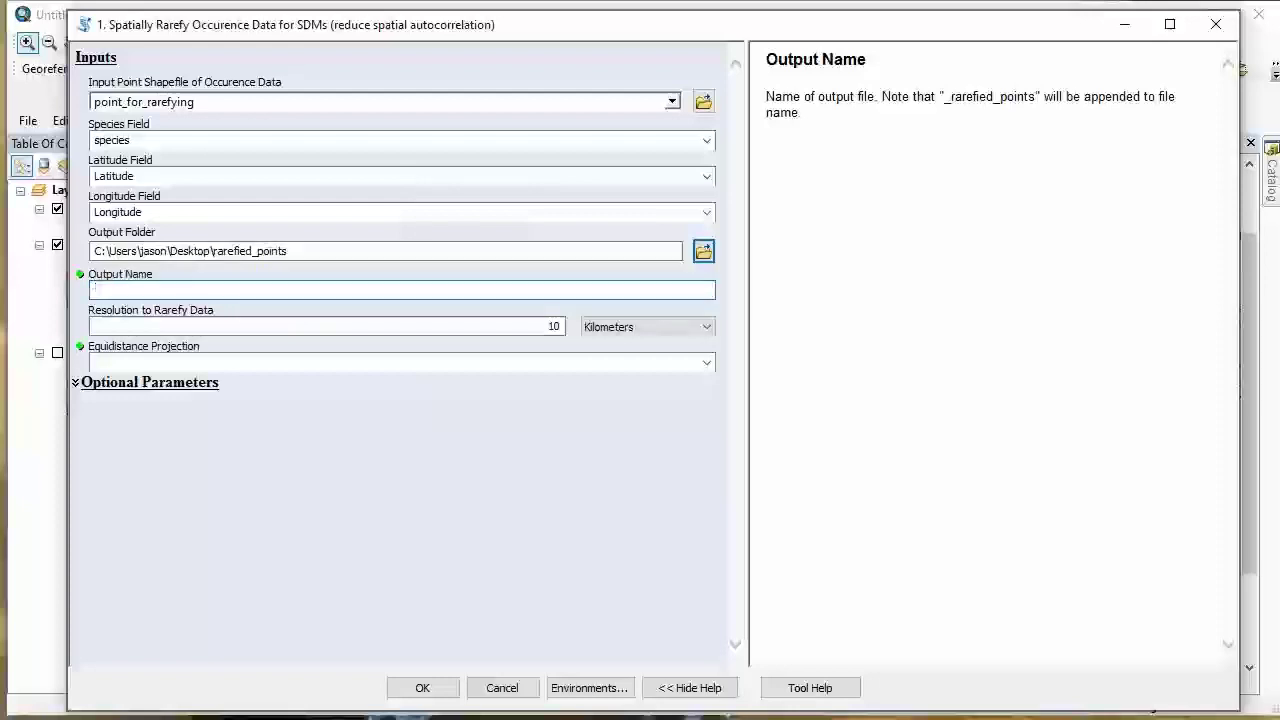
text(chams+)
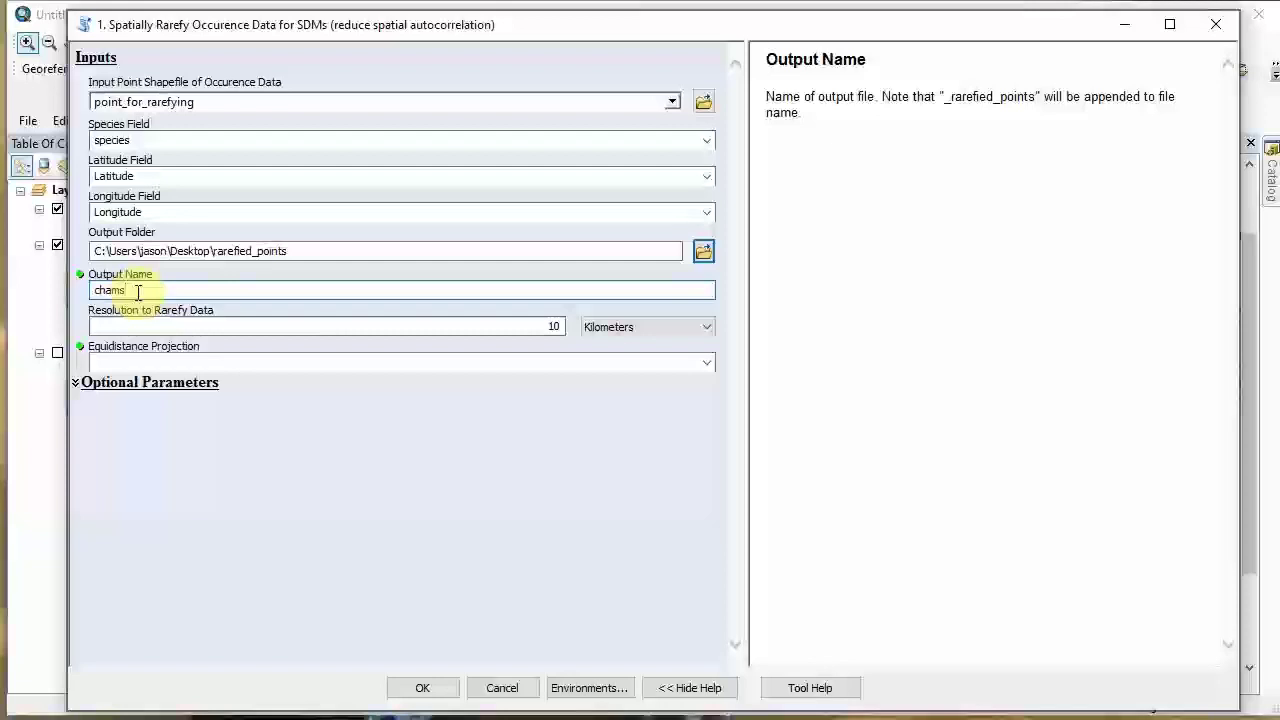
click(515, 326)
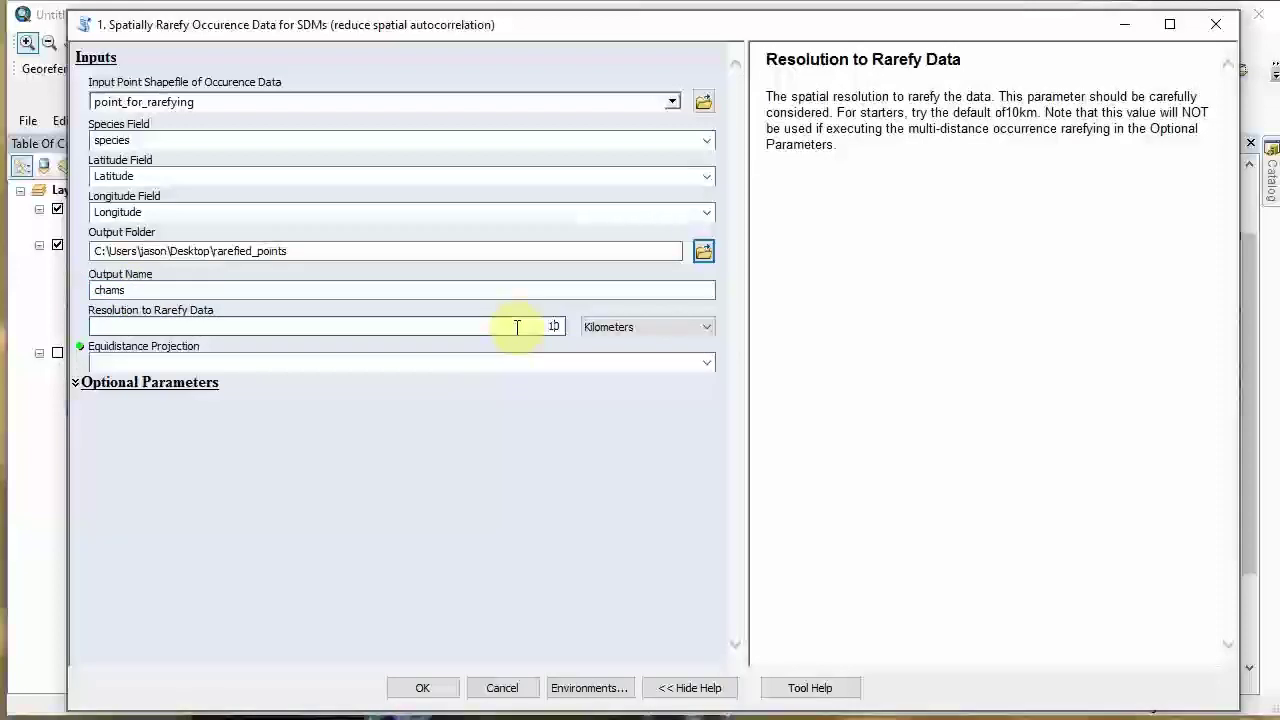
key(BackSpace)
key(BackSpace)
text(20)
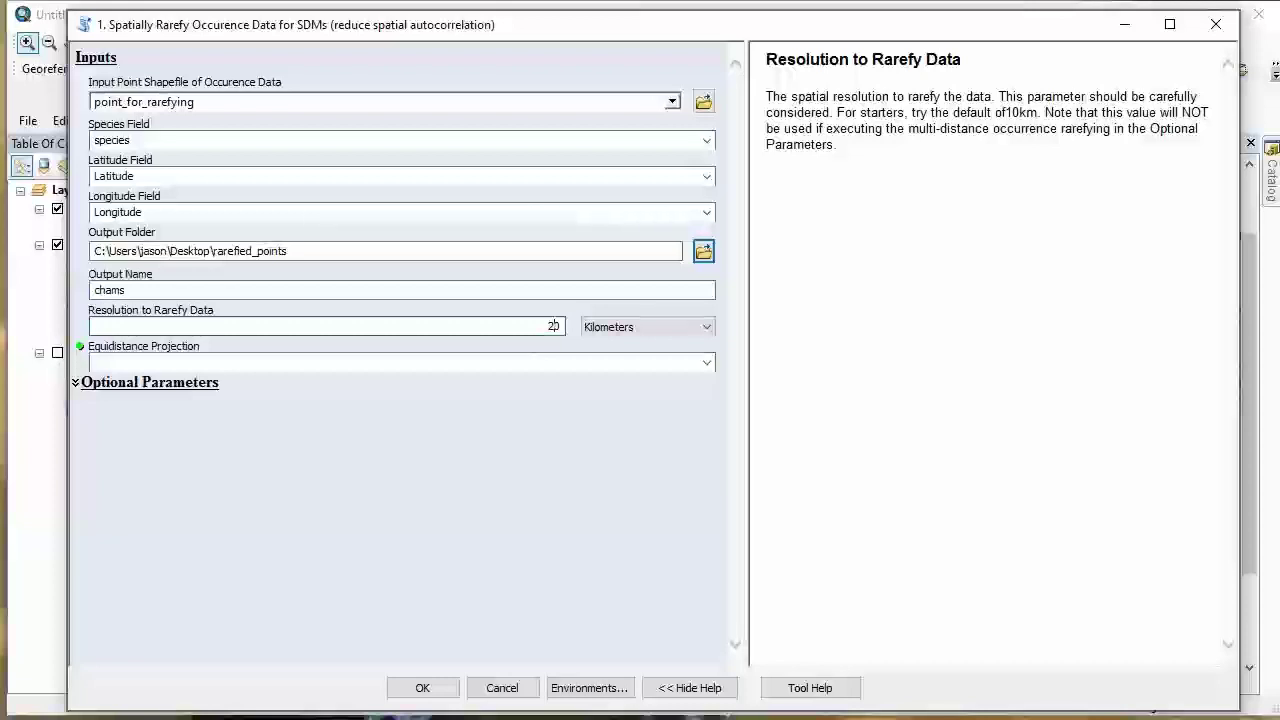
Step: Set the equidistance projection to Continent: Africa Equidistant Conic and look over the optional multi-distance rarefying parameters
click(706, 361)
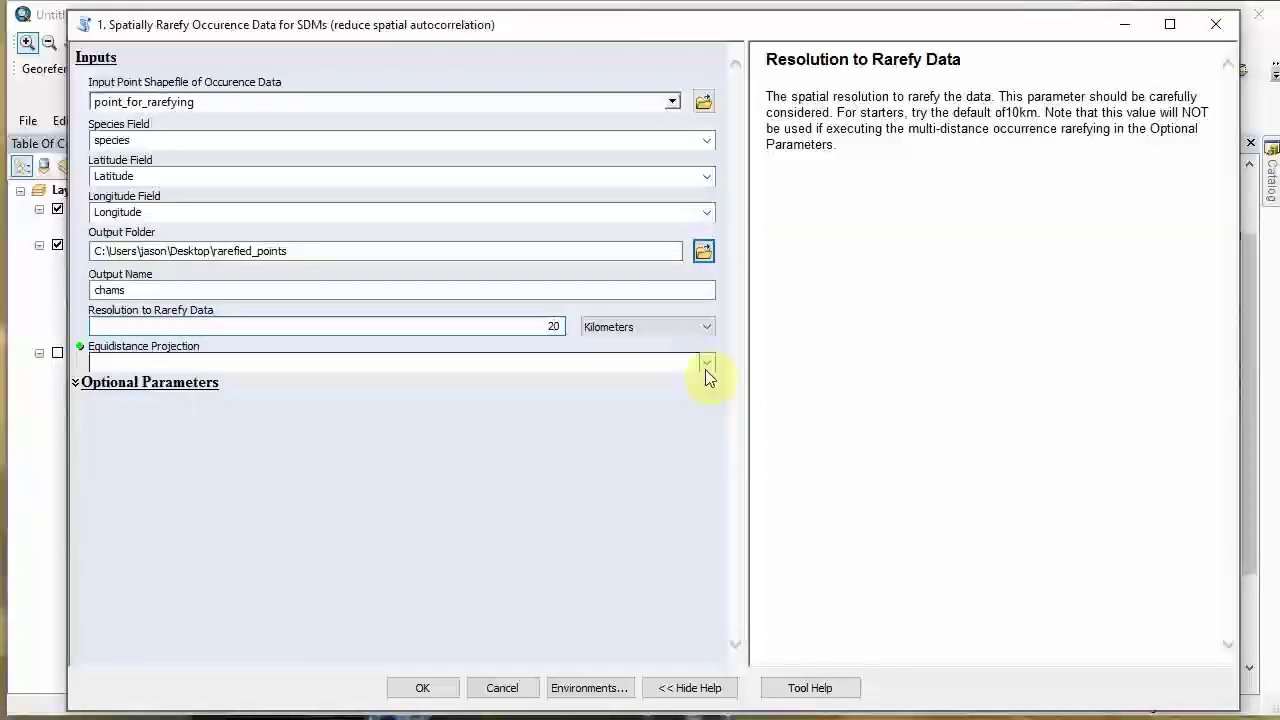
click(707, 363)
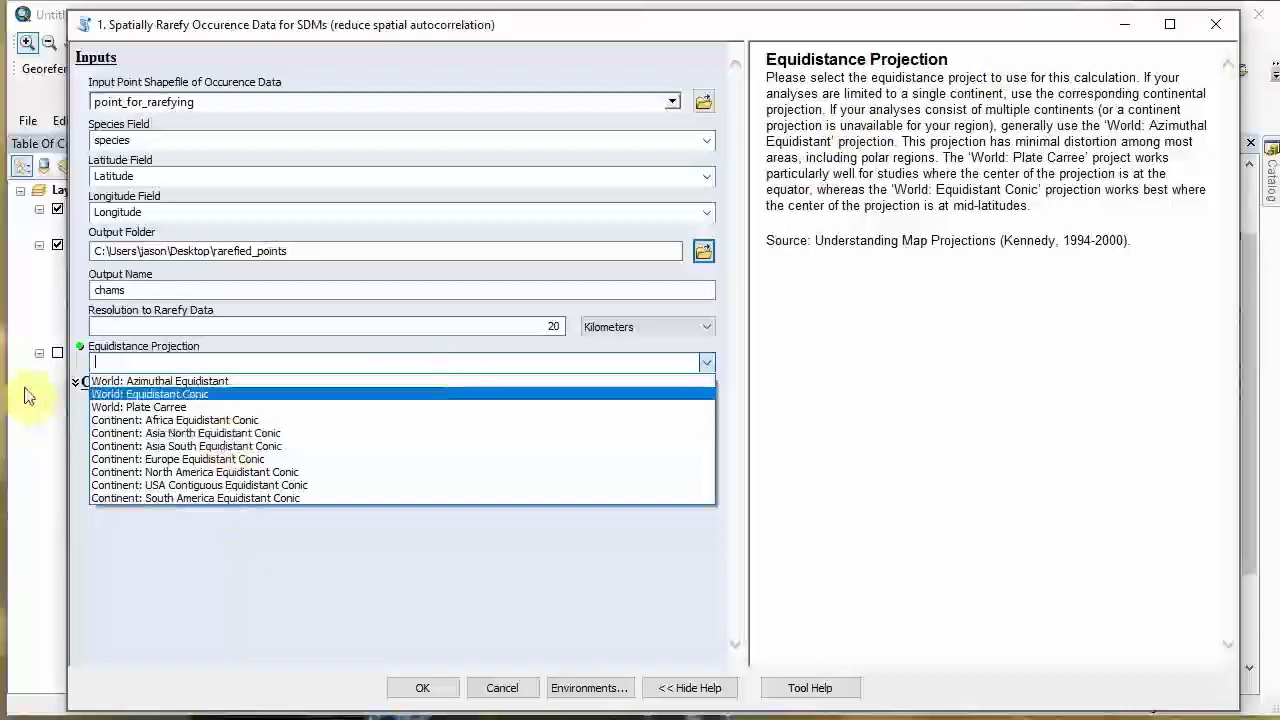
click(158, 420)
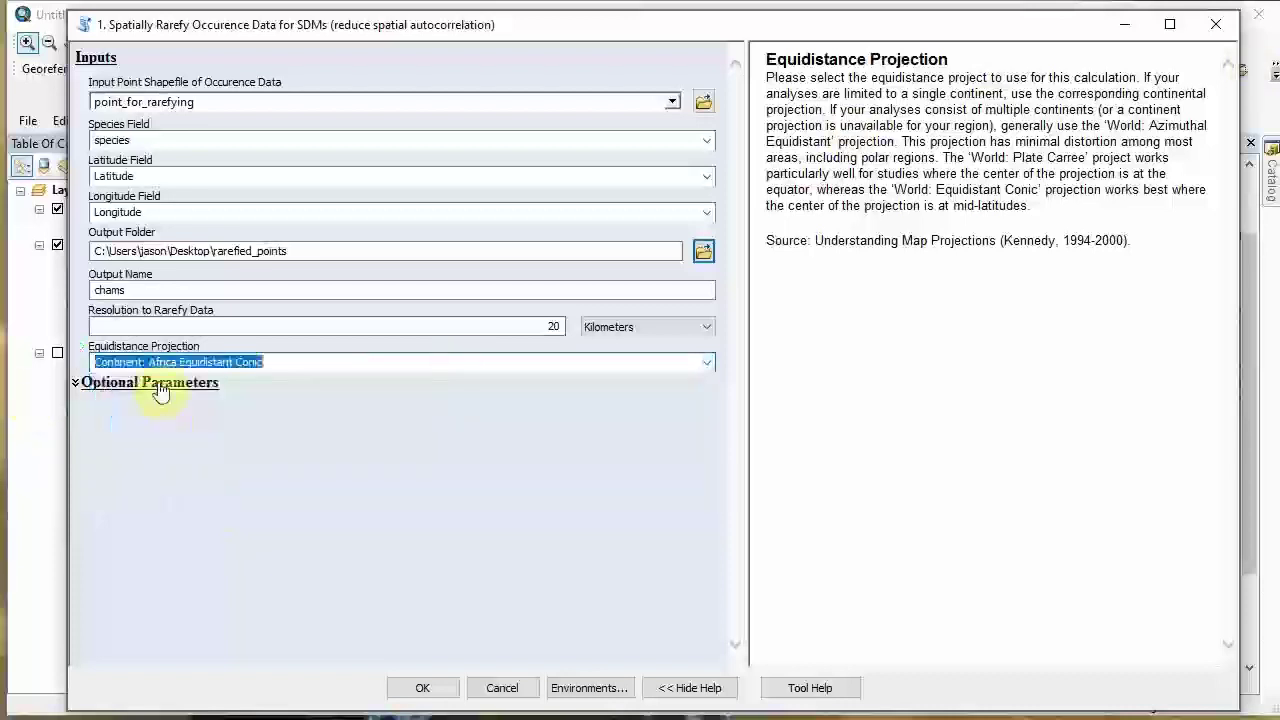
click(192, 384)
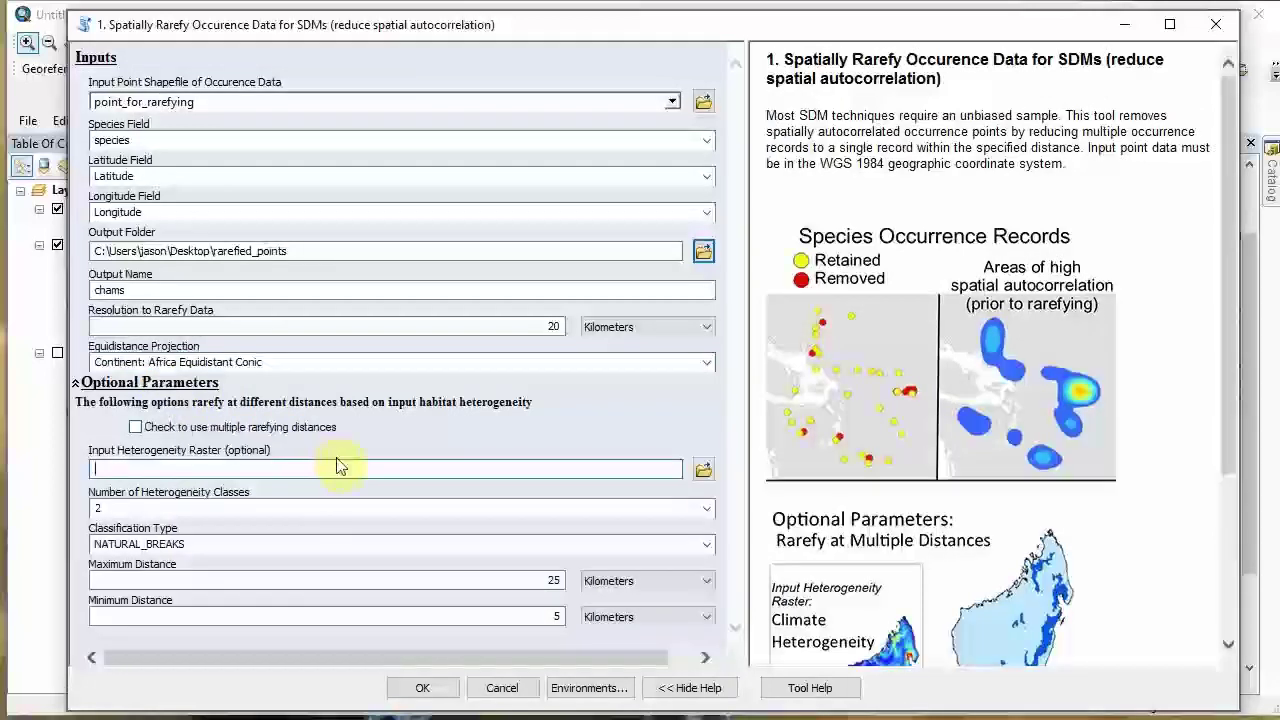
click(157, 388)
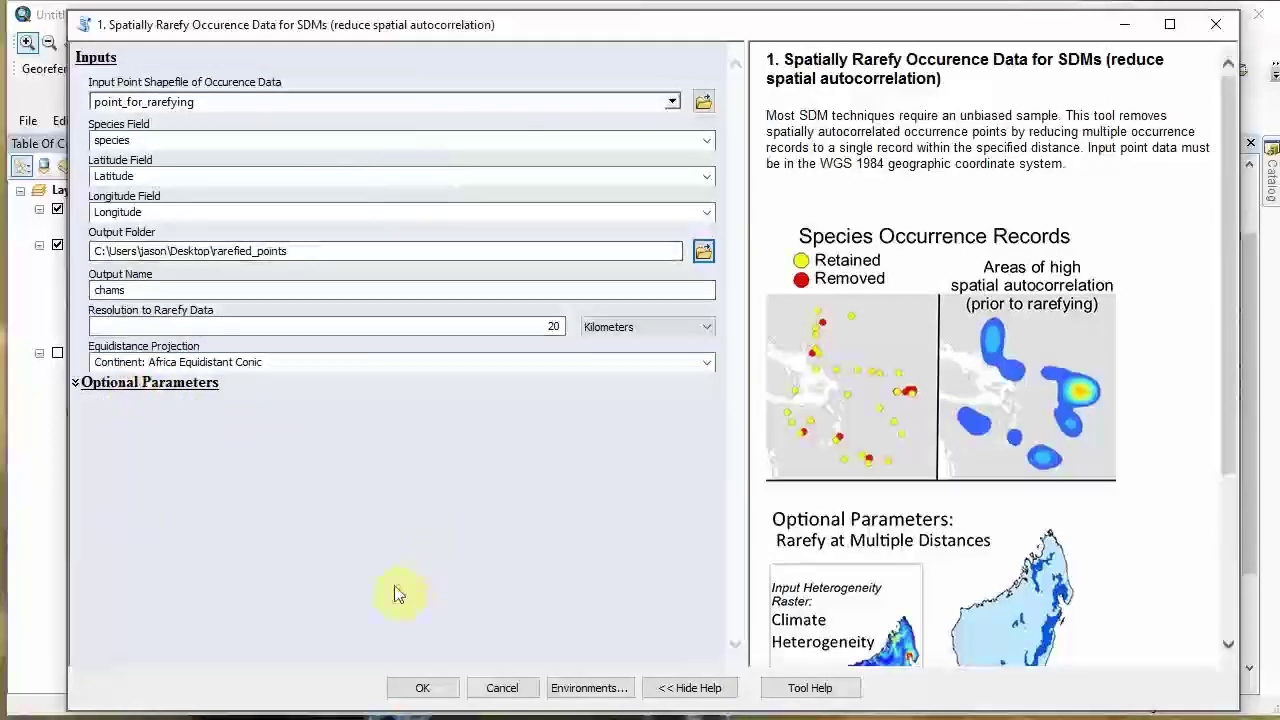
Step: Run the spatial rarefying tool, review its processing log, and close the log once it completes
click(424, 688)
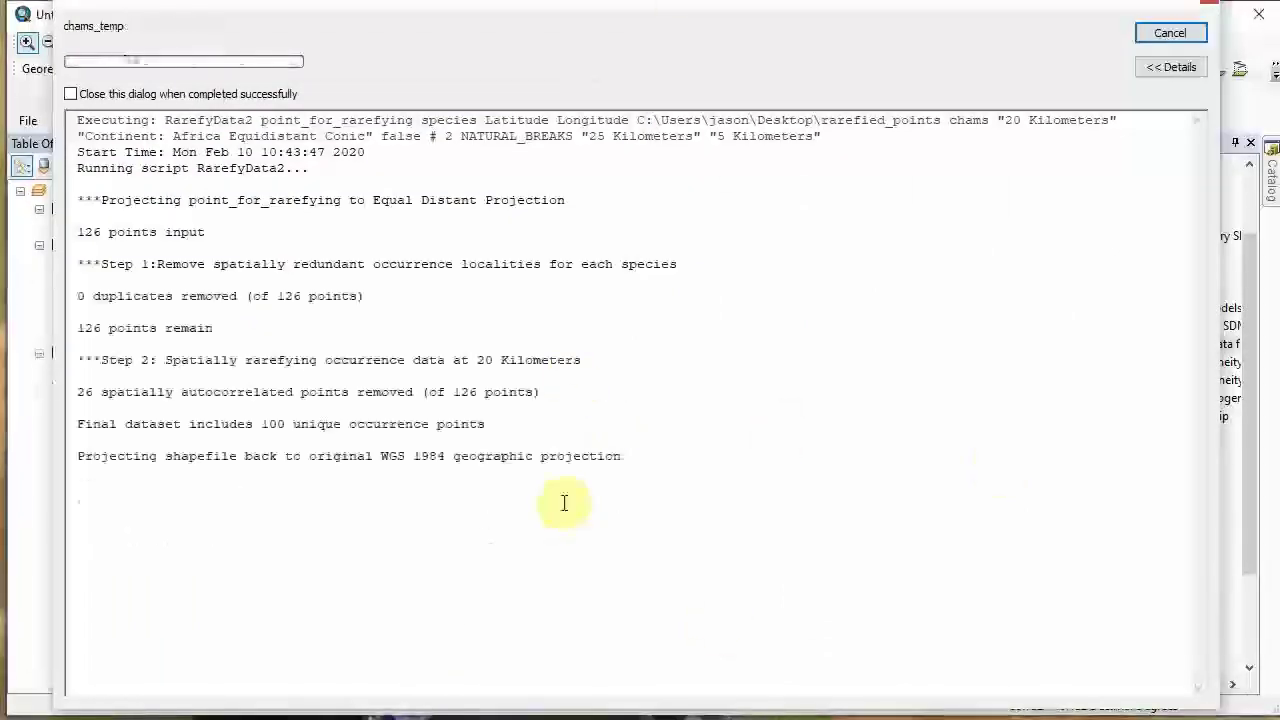
mouse_move(670, 2)
mouse_down()
mouse_move(671, 34)
mouse_move(663, 17)
mouse_up()
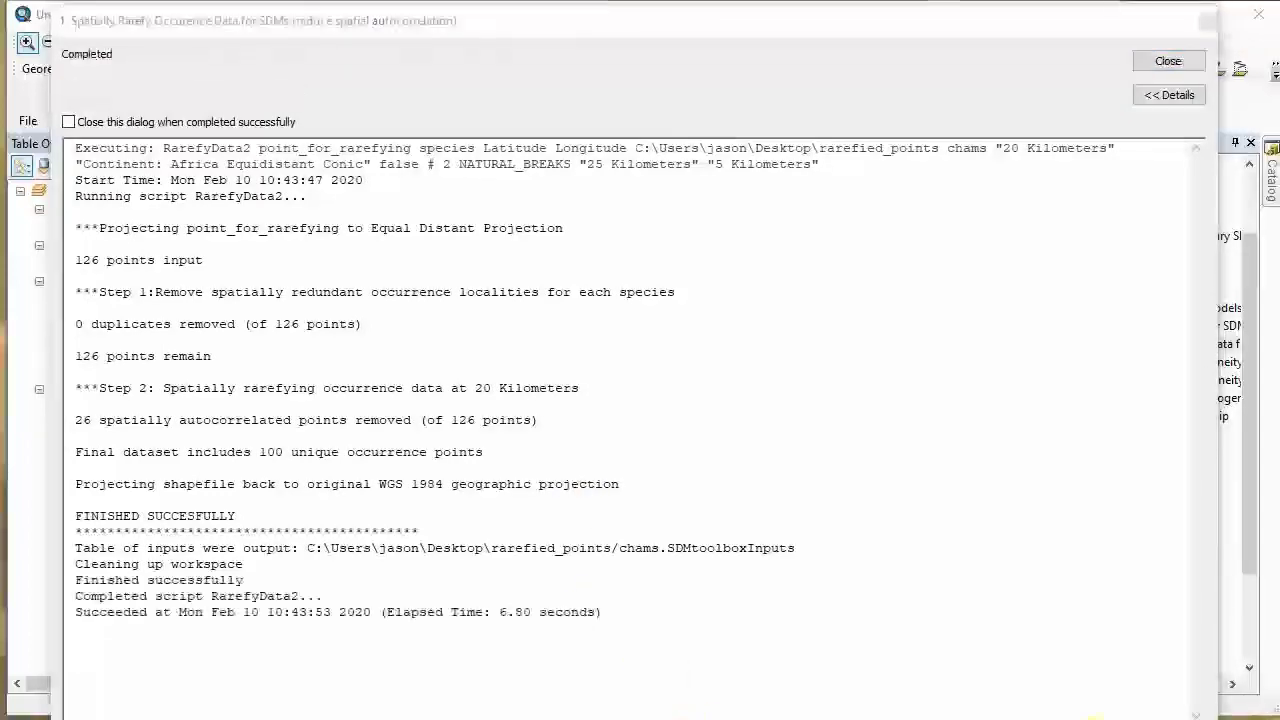
click(294, 263)
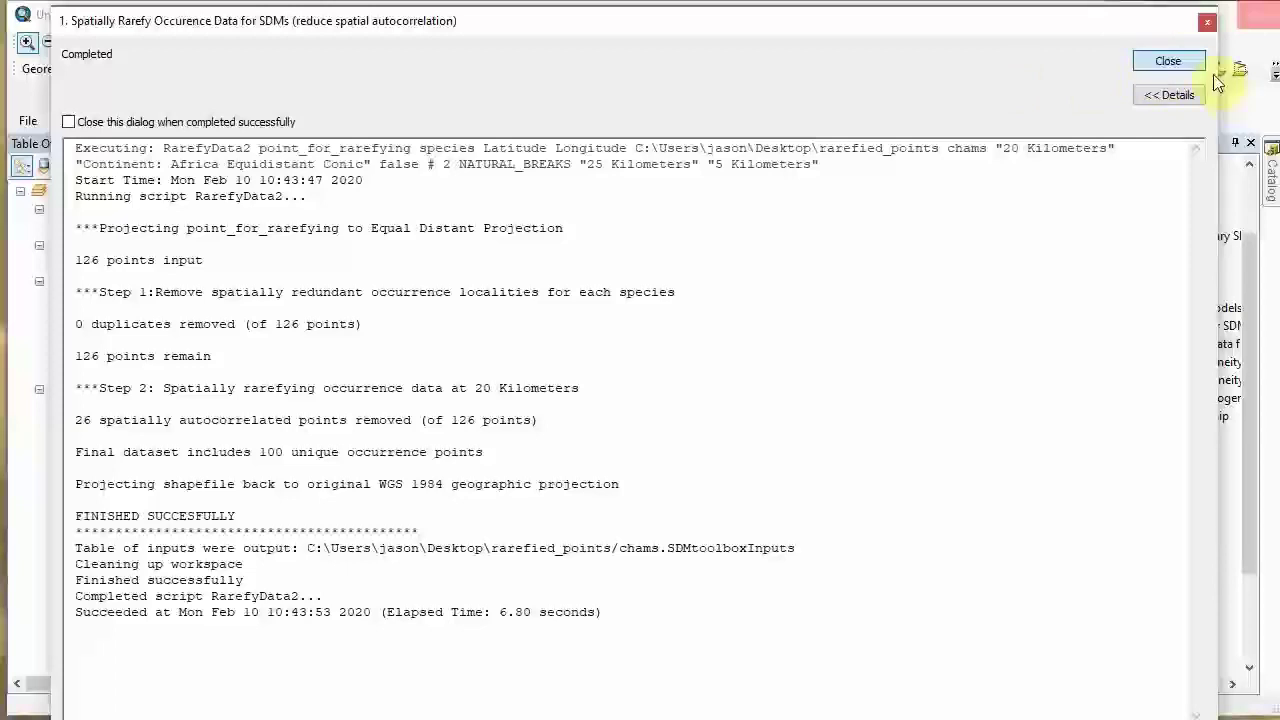
click(1166, 62)
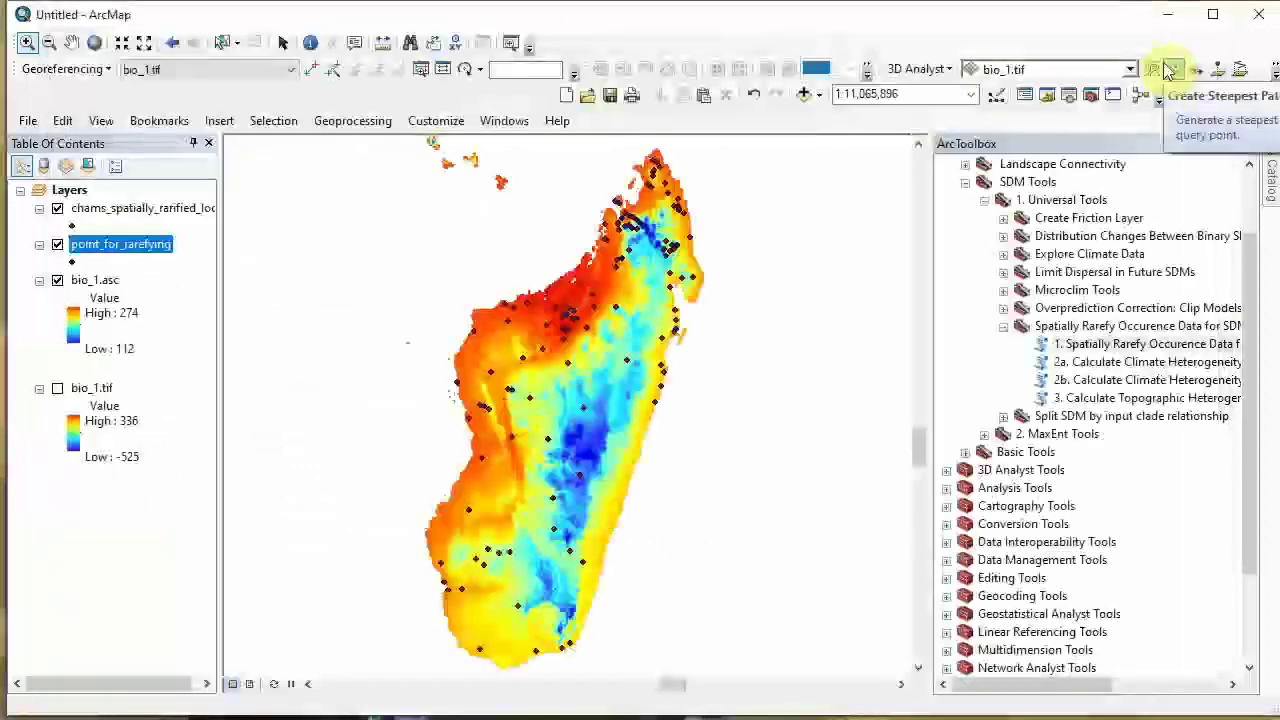
Step: Recolor the point symbols of the rarefied chams layer white
right_click(68, 227)
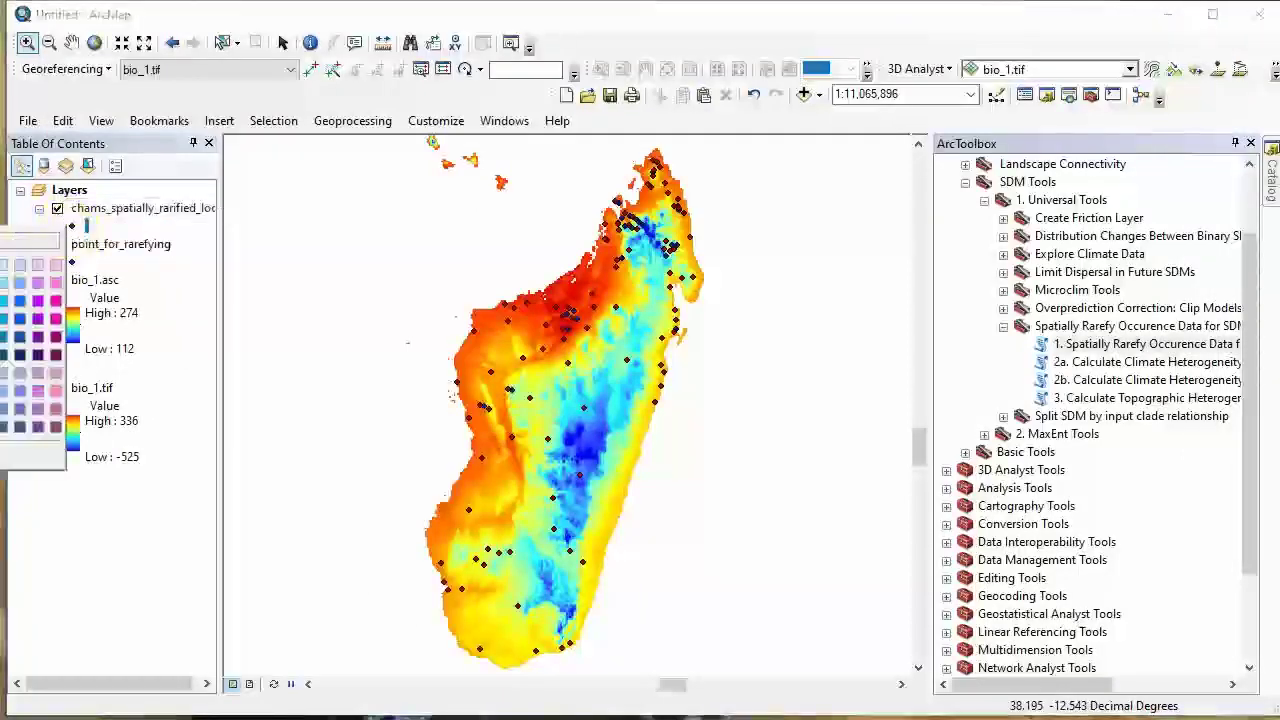
click(30, 240)
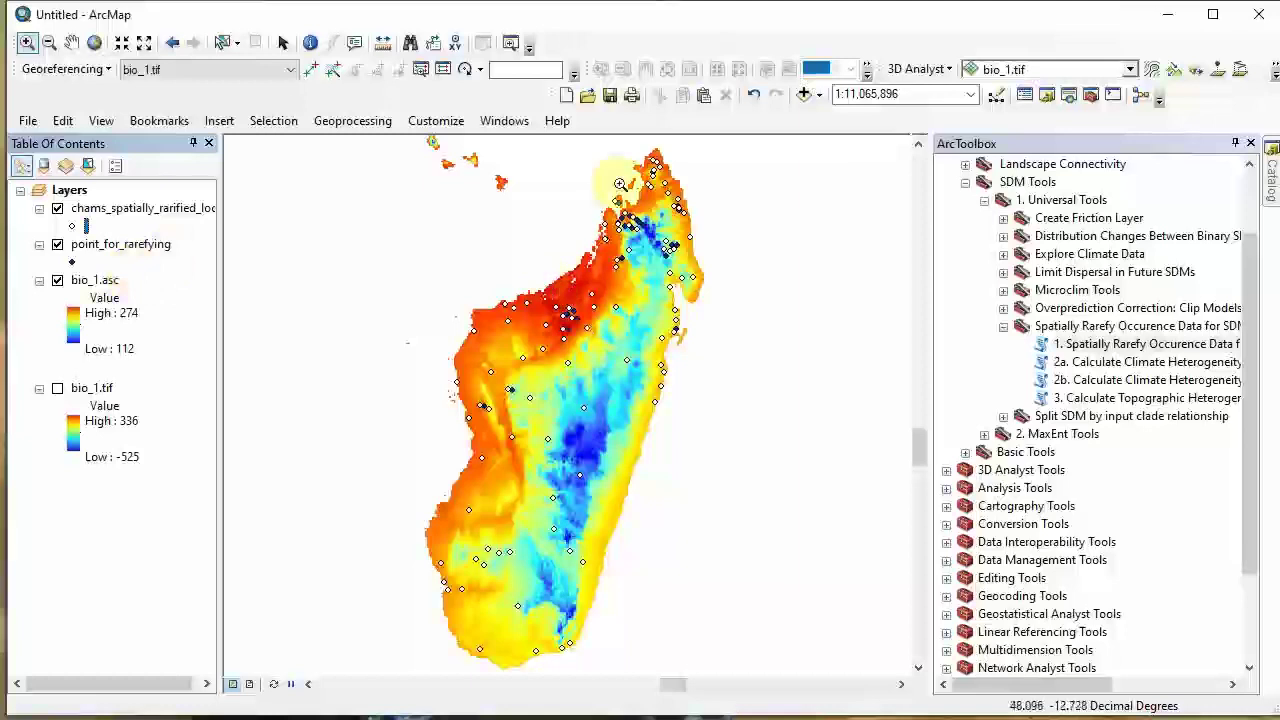
drag(591, 170, 670, 260)
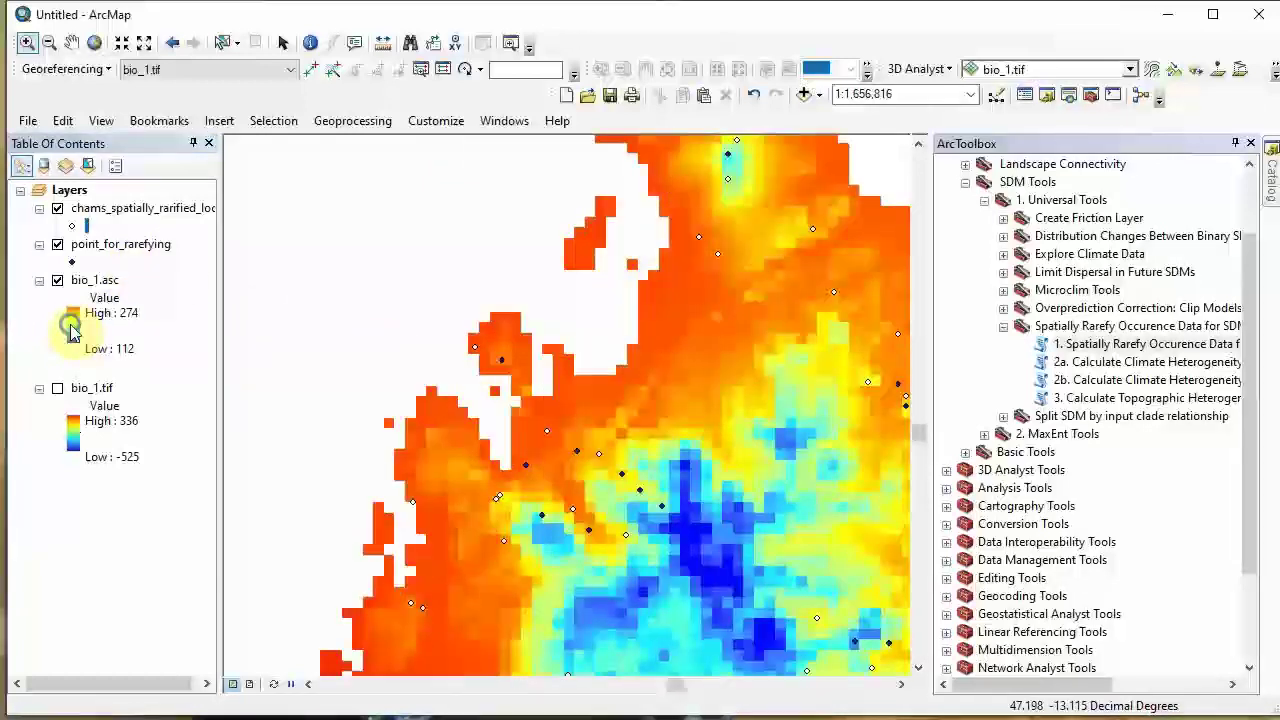
Step: Apply a grayscale color ramp to bio_1.asc, with white for high values and black for low values
click(70, 326)
click(70, 330)
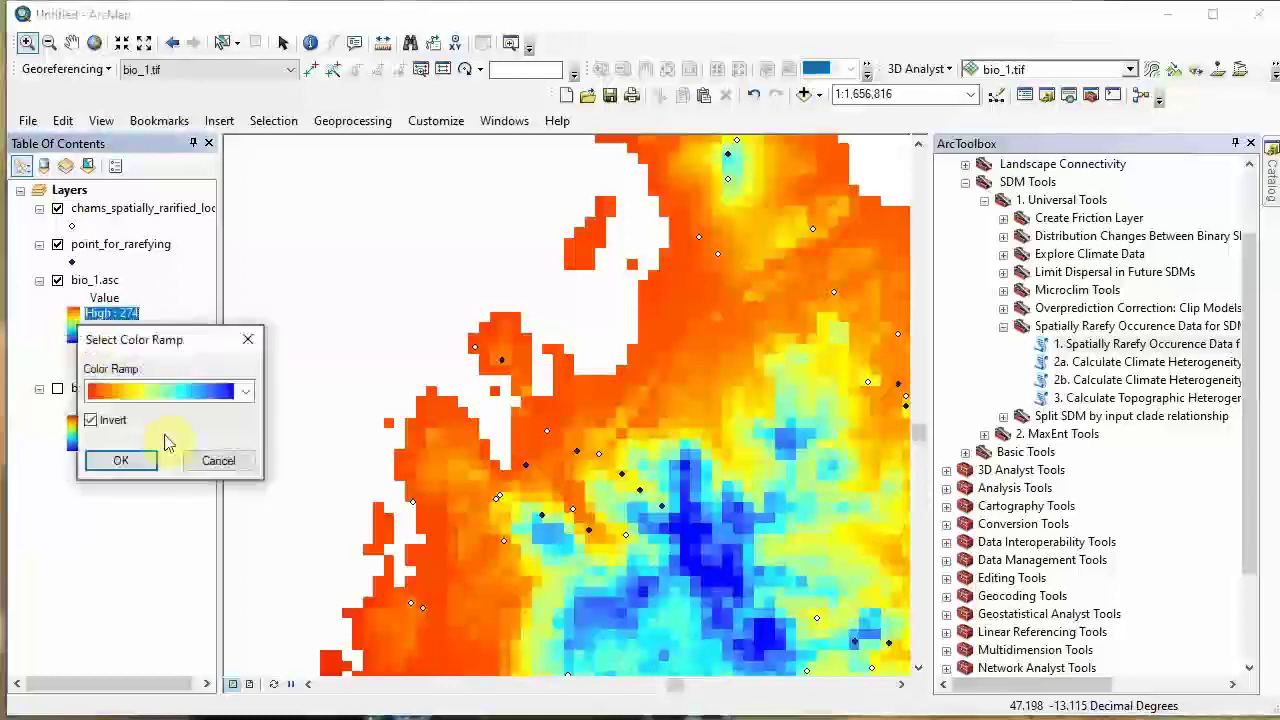
click(173, 397)
click(155, 420)
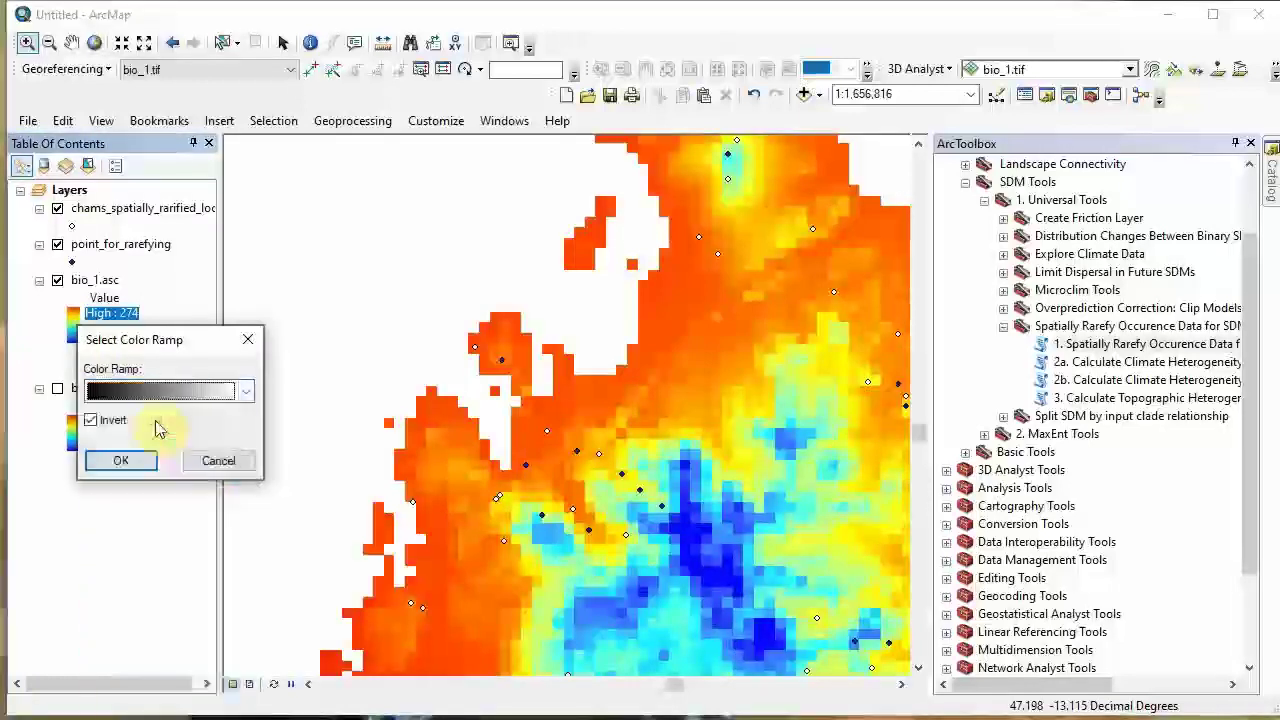
click(112, 460)
click(70, 320)
click(138, 453)
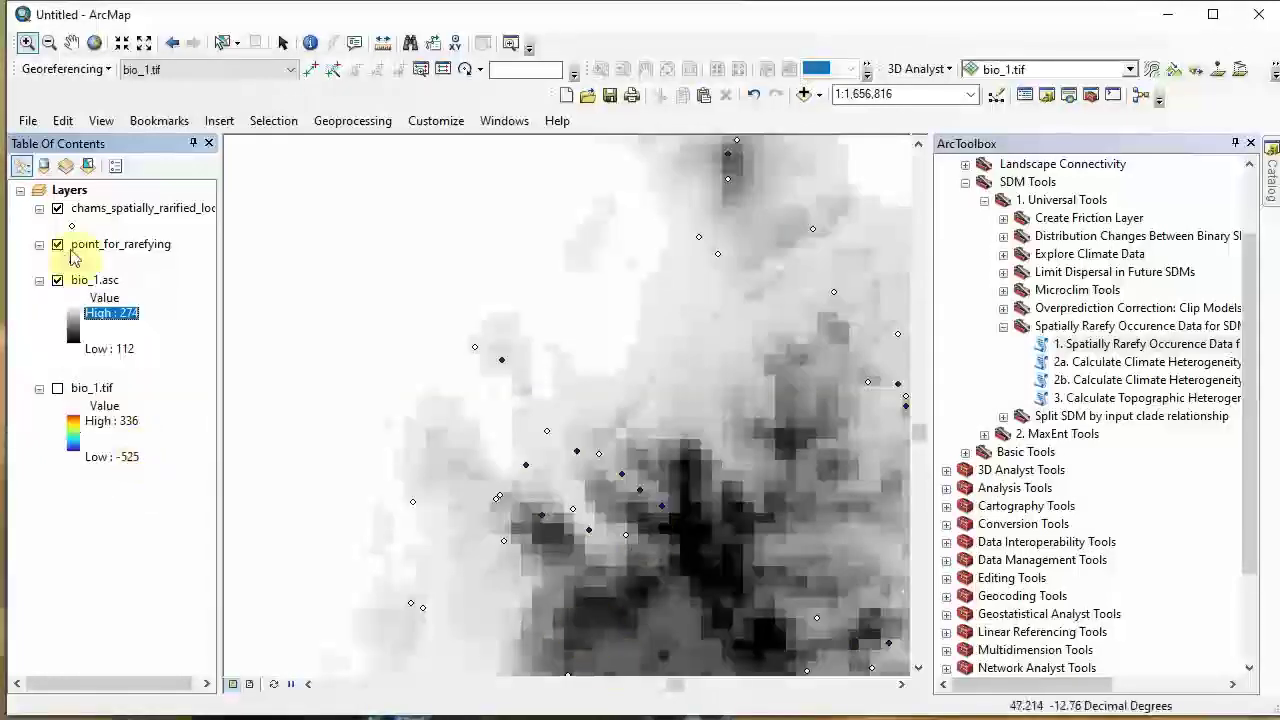
Step: Recolor the point symbols of the point_for_rarefying layer red
right_click(72, 262)
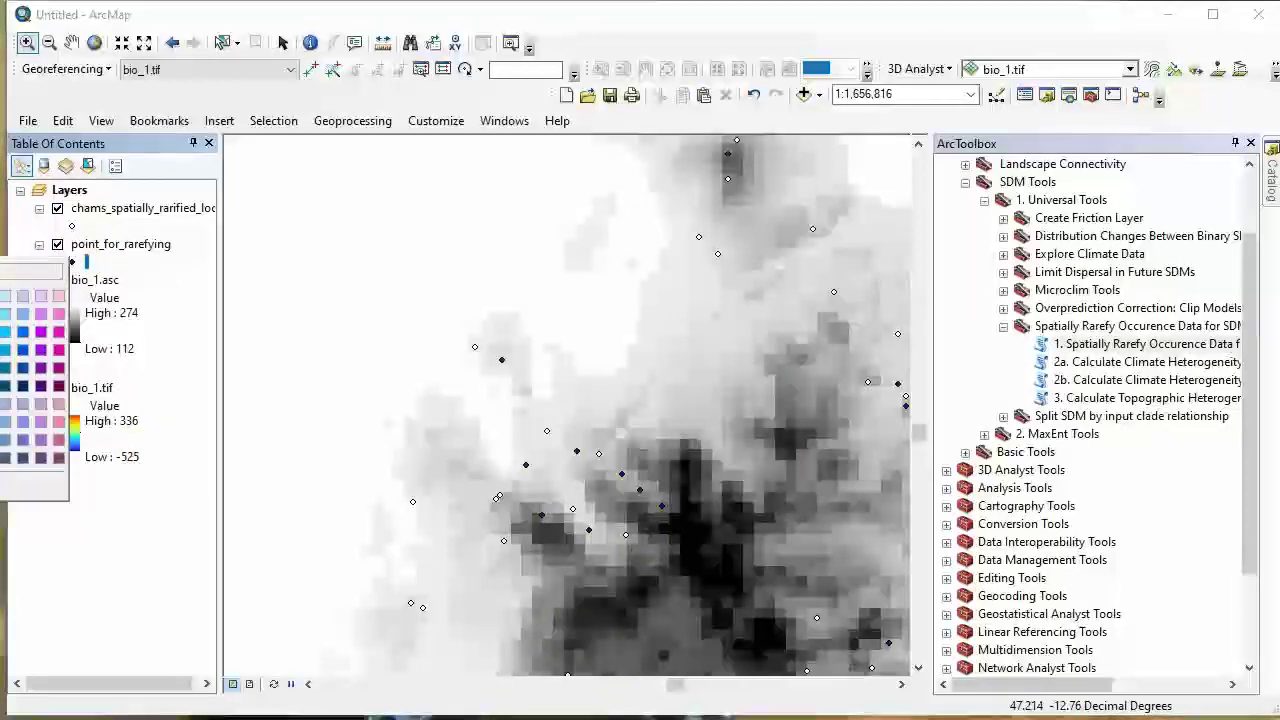
key(Escape)
right_click(72, 261)
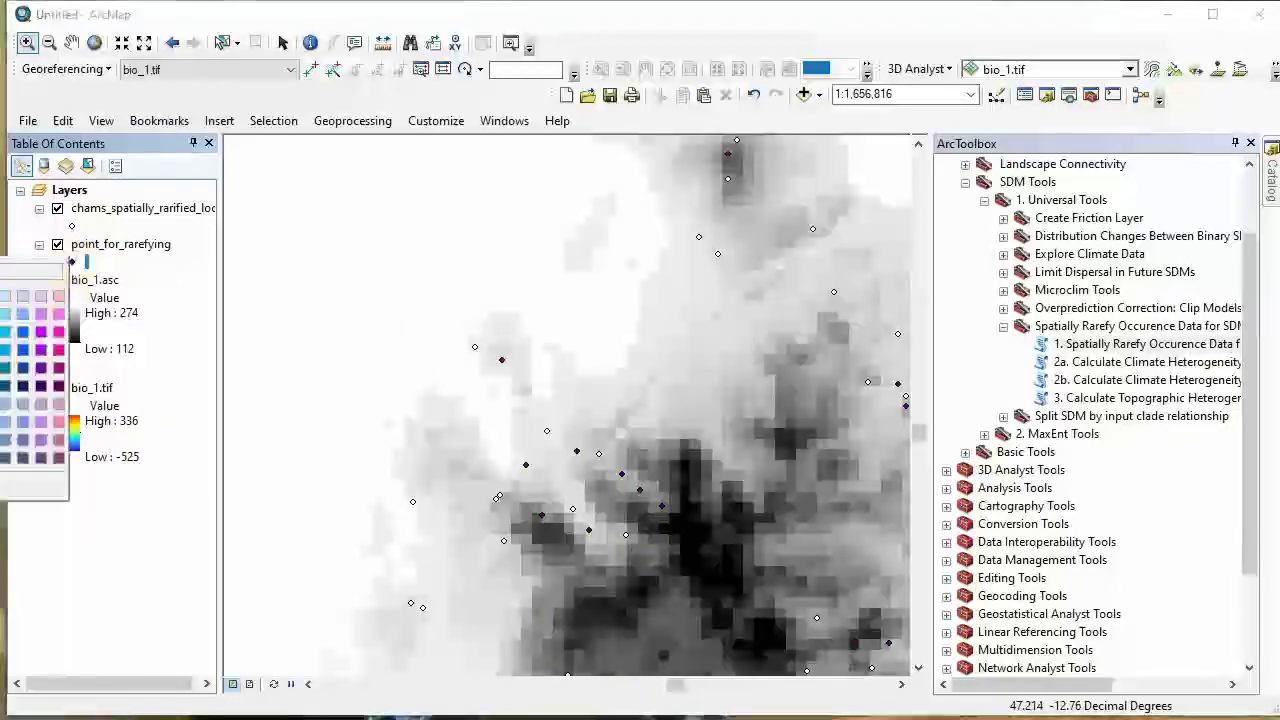
click(59, 367)
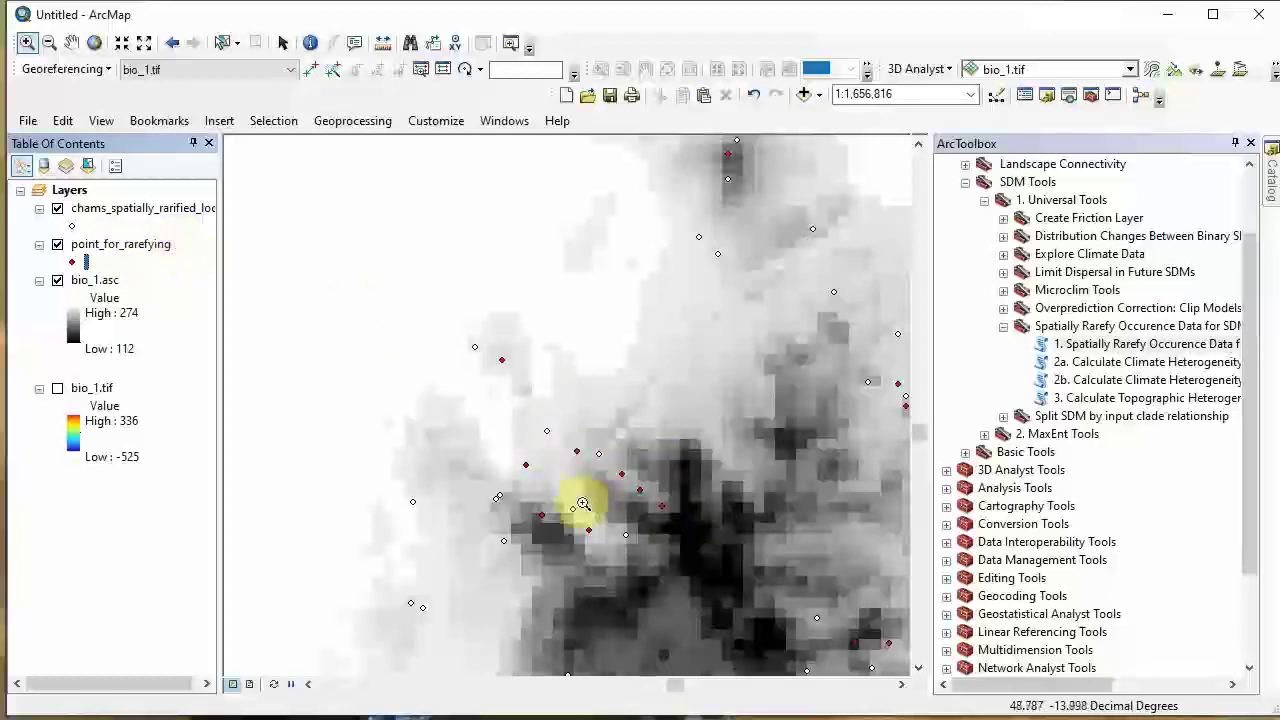
Step: Compare the original and rarefied points by hiding and reshowing the point_for_rarefying layer
click(57, 244)
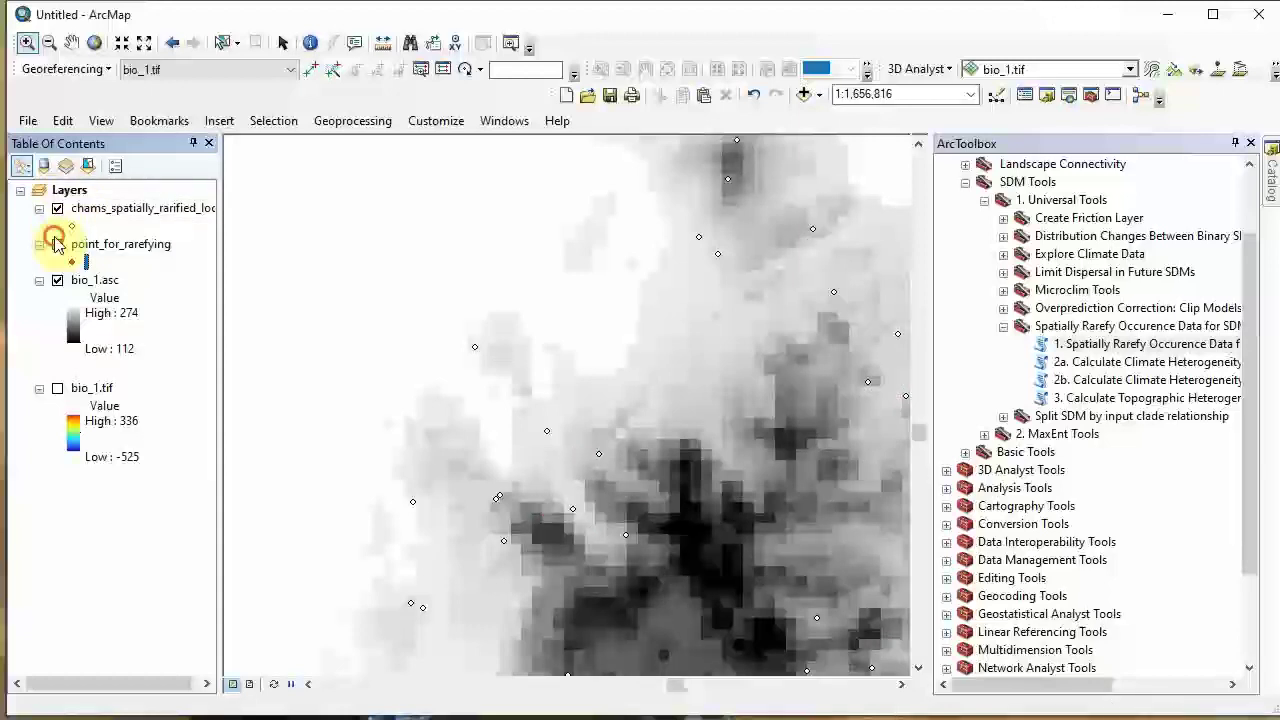
click(57, 244)
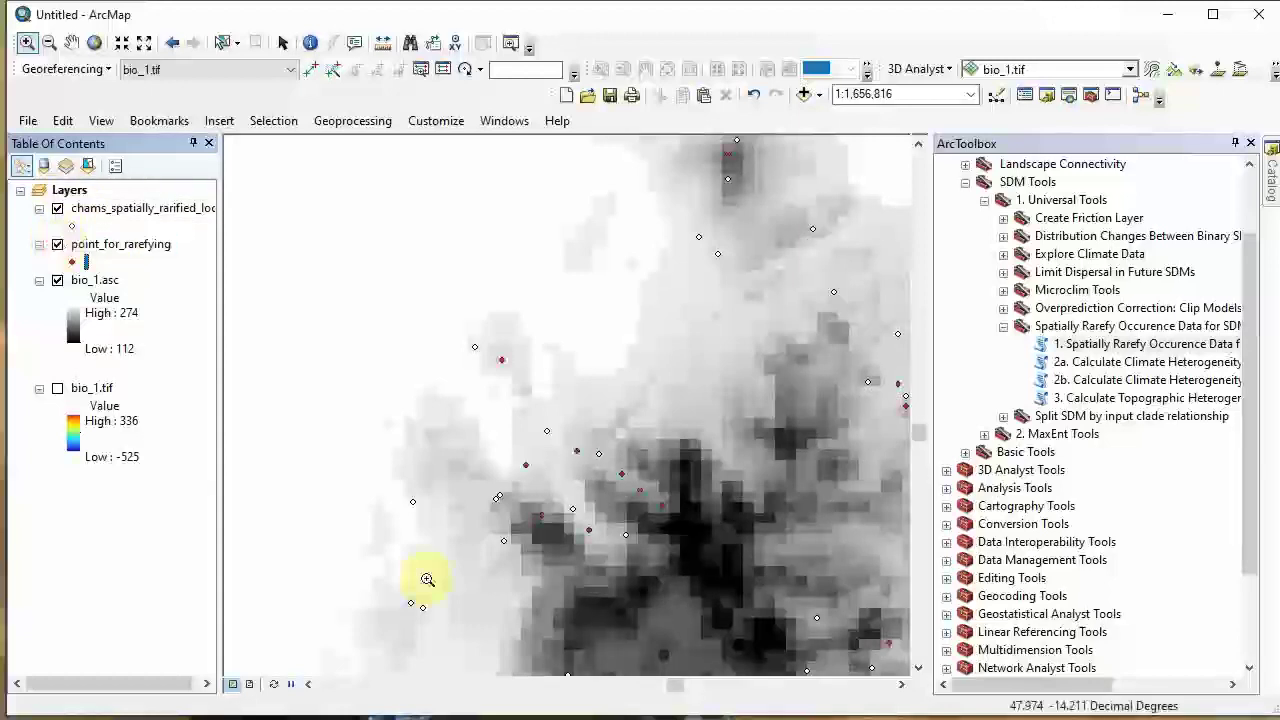
click(899, 686)
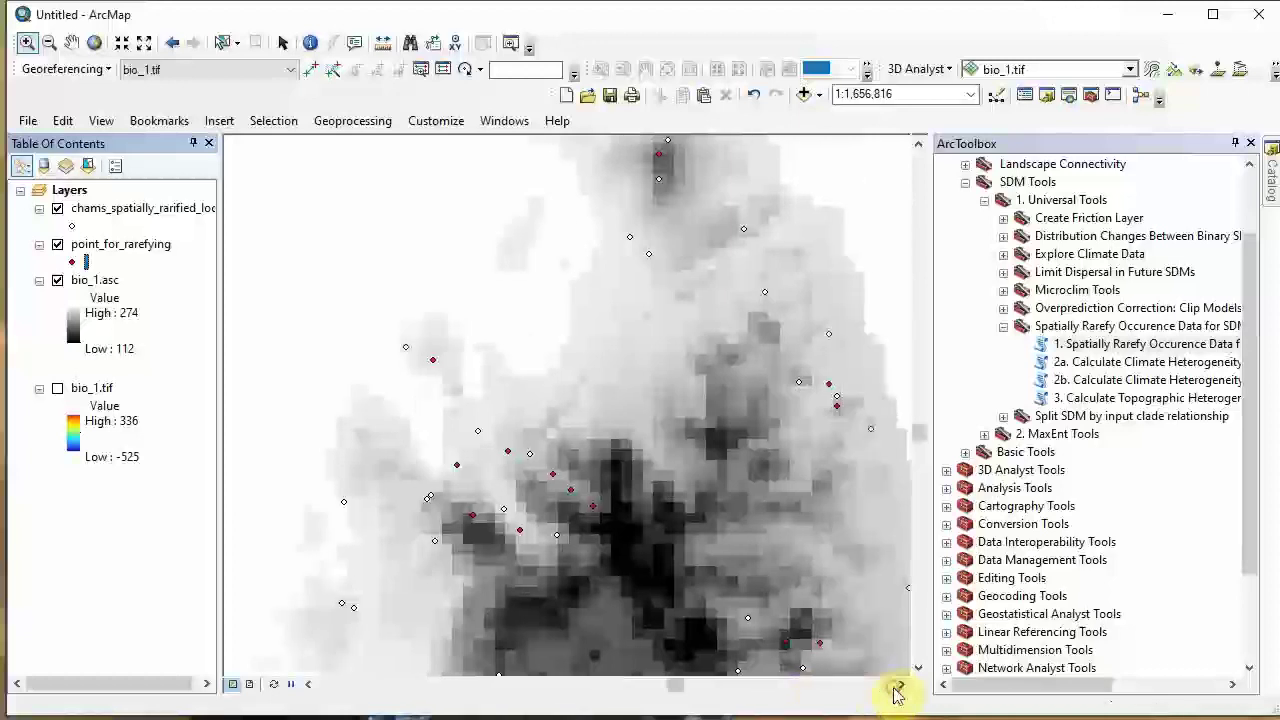
Step: Compare the original and rarefied points along the northeastern coast by toggling the point_for_rarefying layer, leaving it hidden
click(899, 686)
click(899, 686)
click(899, 686)
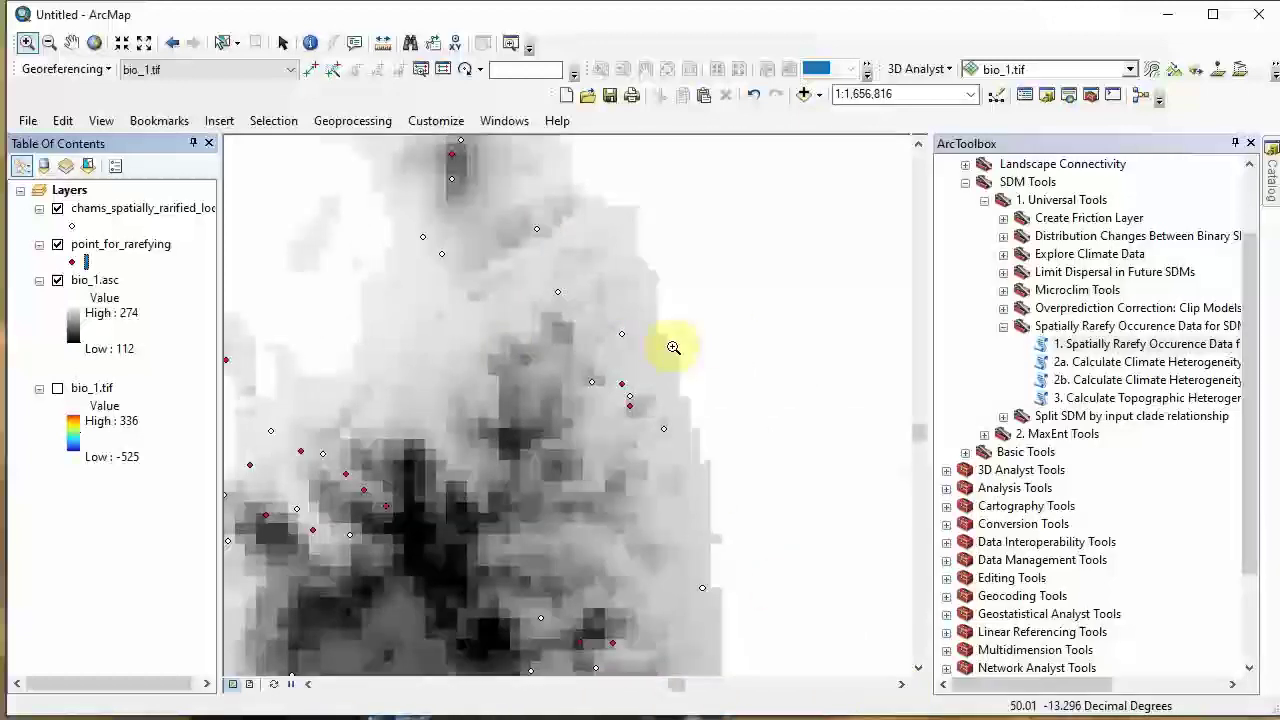
click(57, 245)
click(57, 245)
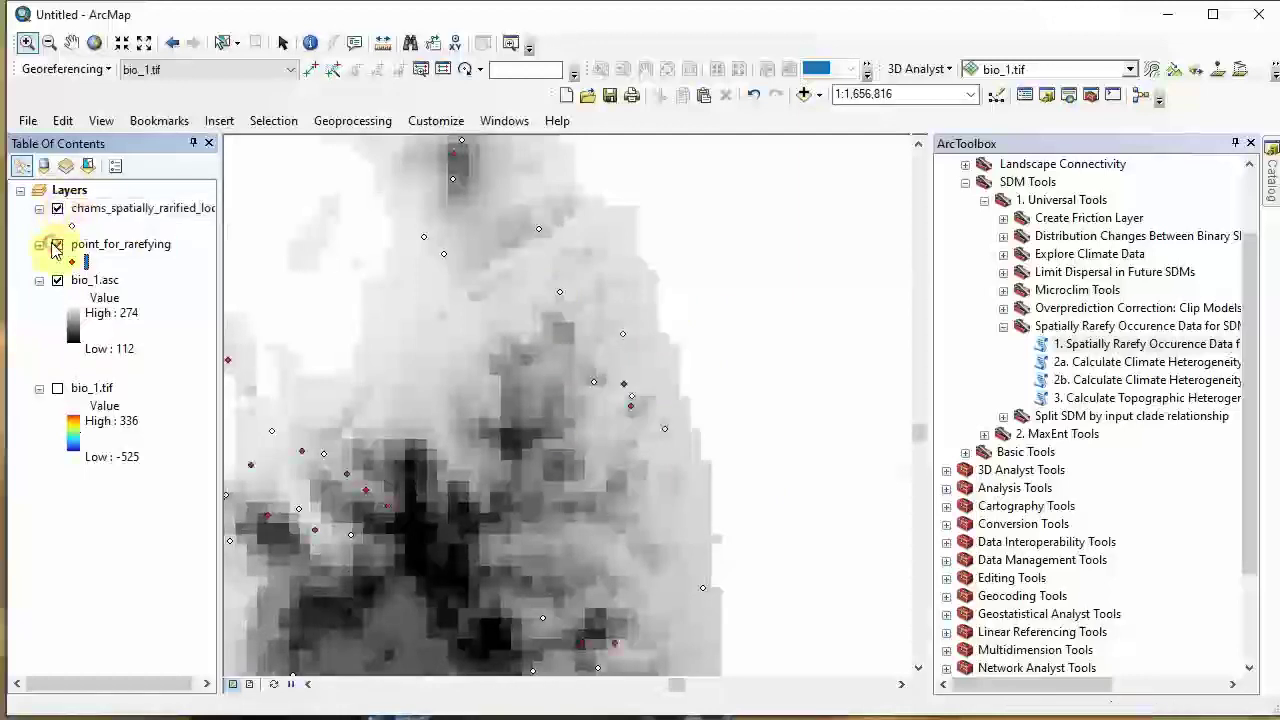
click(57, 245)
Step: Zoom the map to the full extent of the spatially rarefied chams layer
right_click(112, 209)
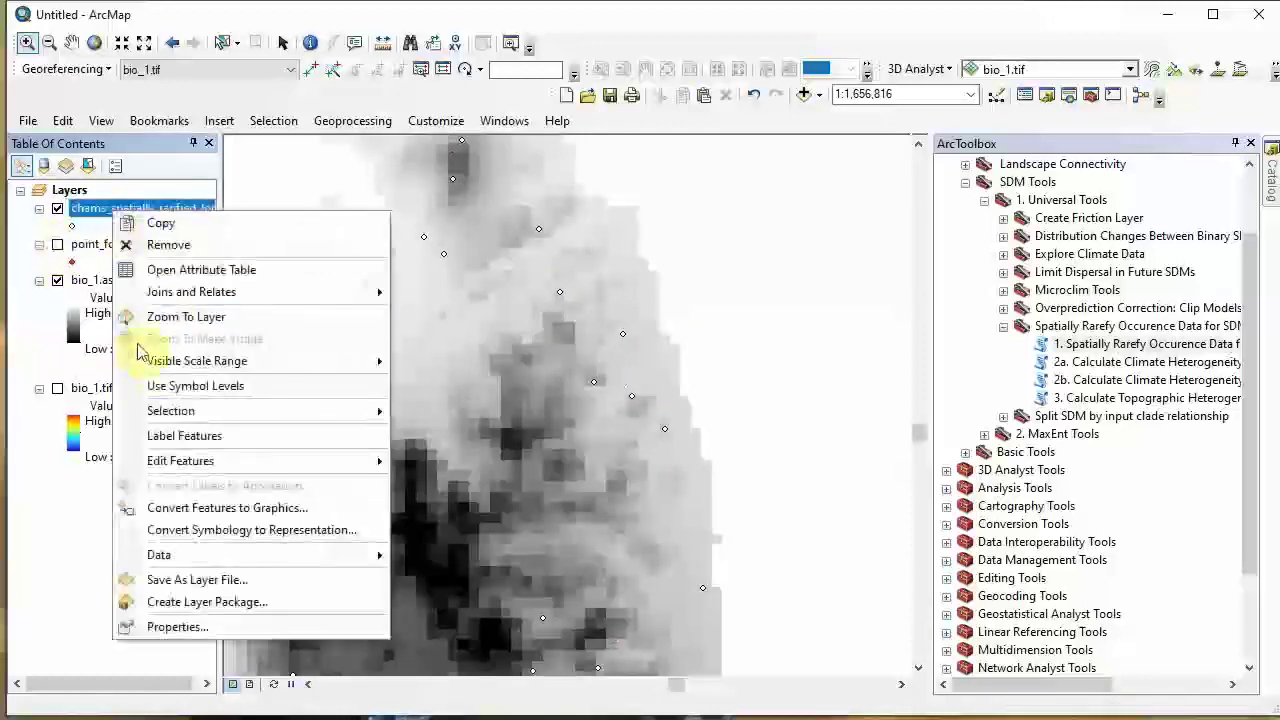
click(194, 316)
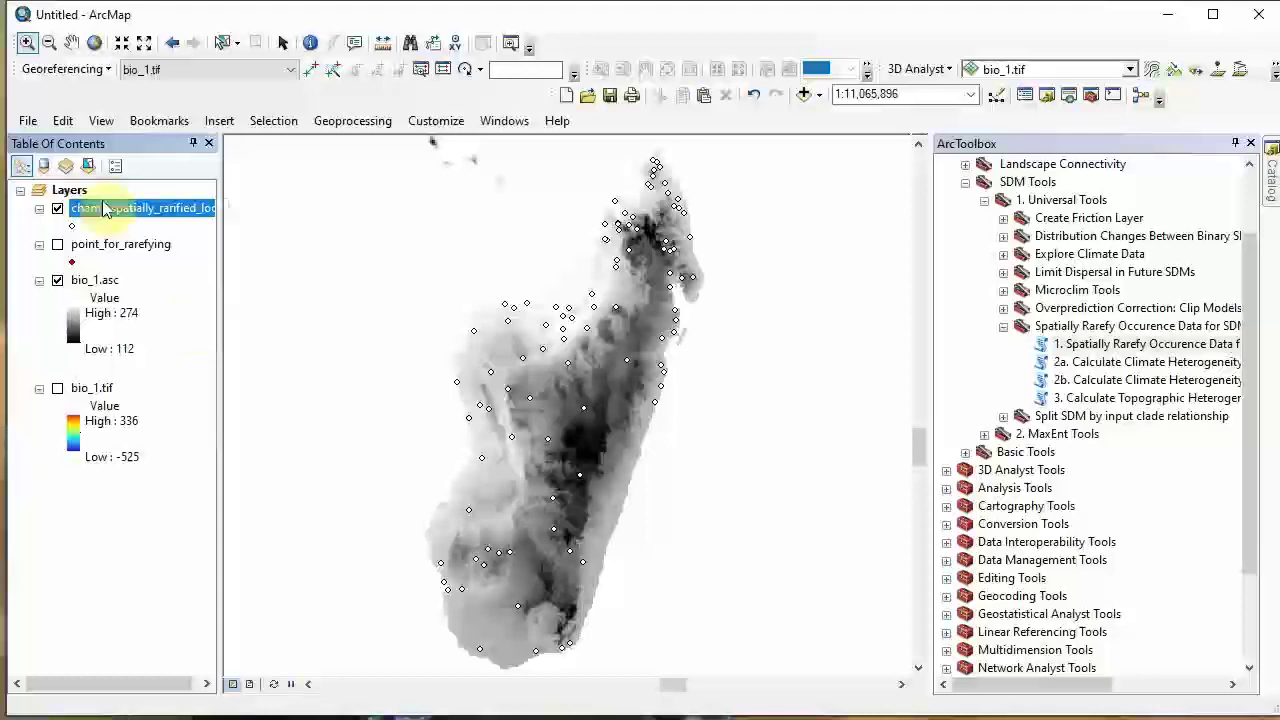
click(57, 281)
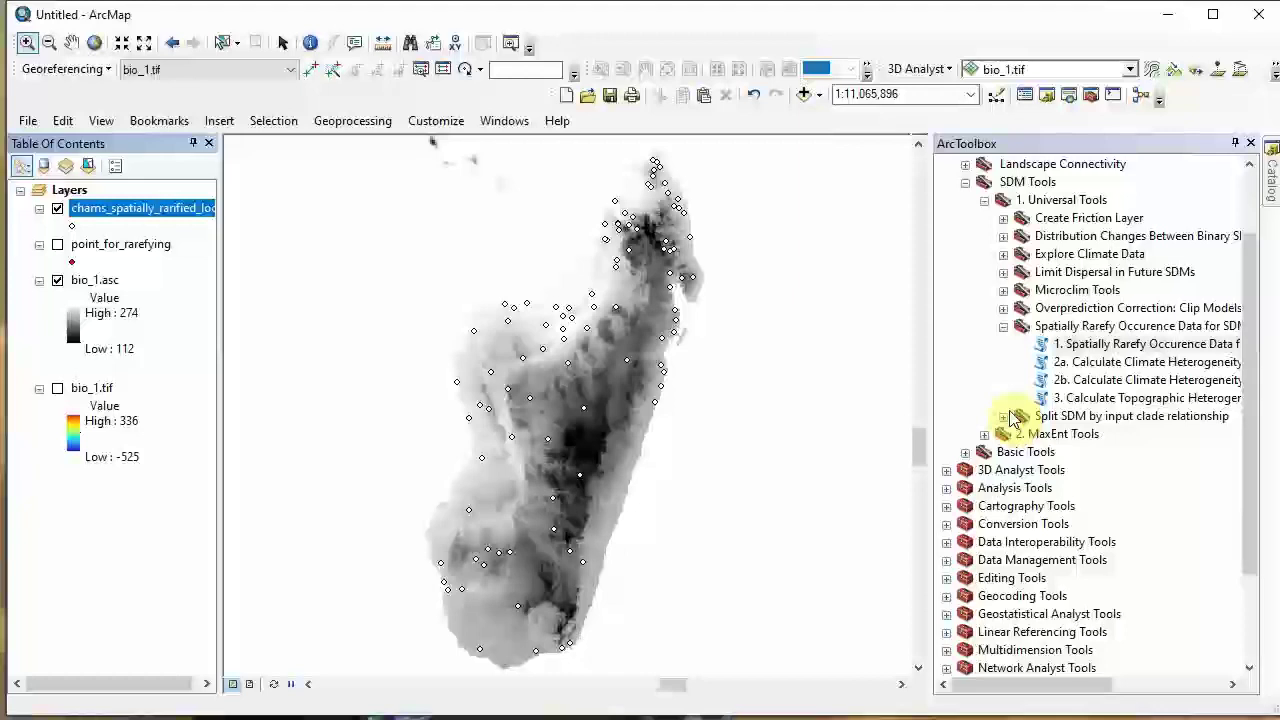
Step: Collapse the Universal Tools and open the Sample by Buffered MCP tool from MaxEnt's Background Selection via Bias Files
click(1030, 326)
click(1003, 326)
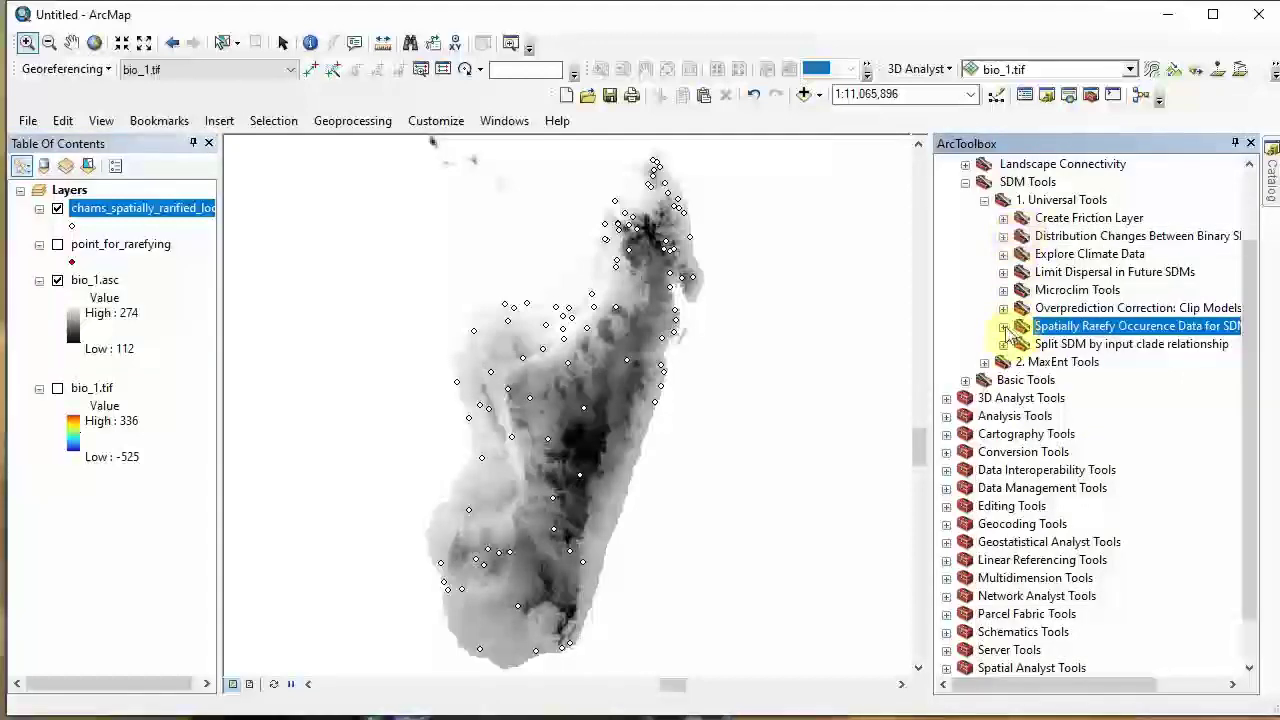
click(1060, 200)
click(984, 200)
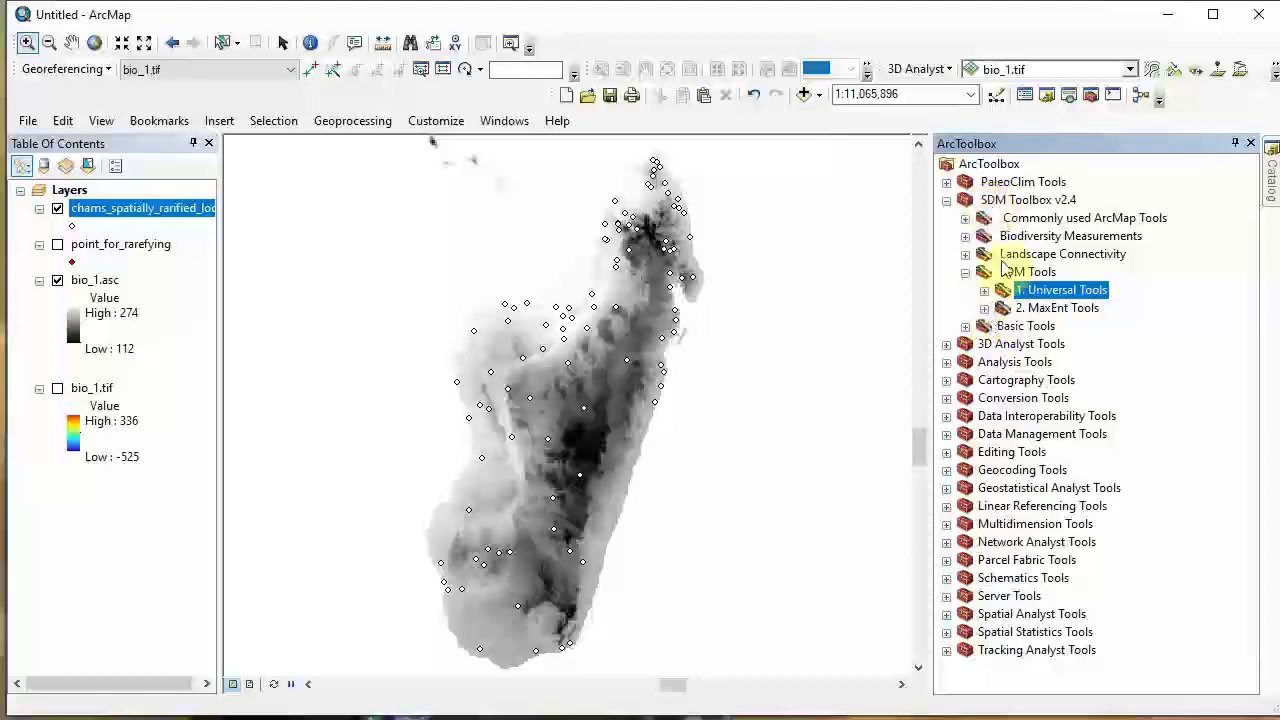
click(984, 308)
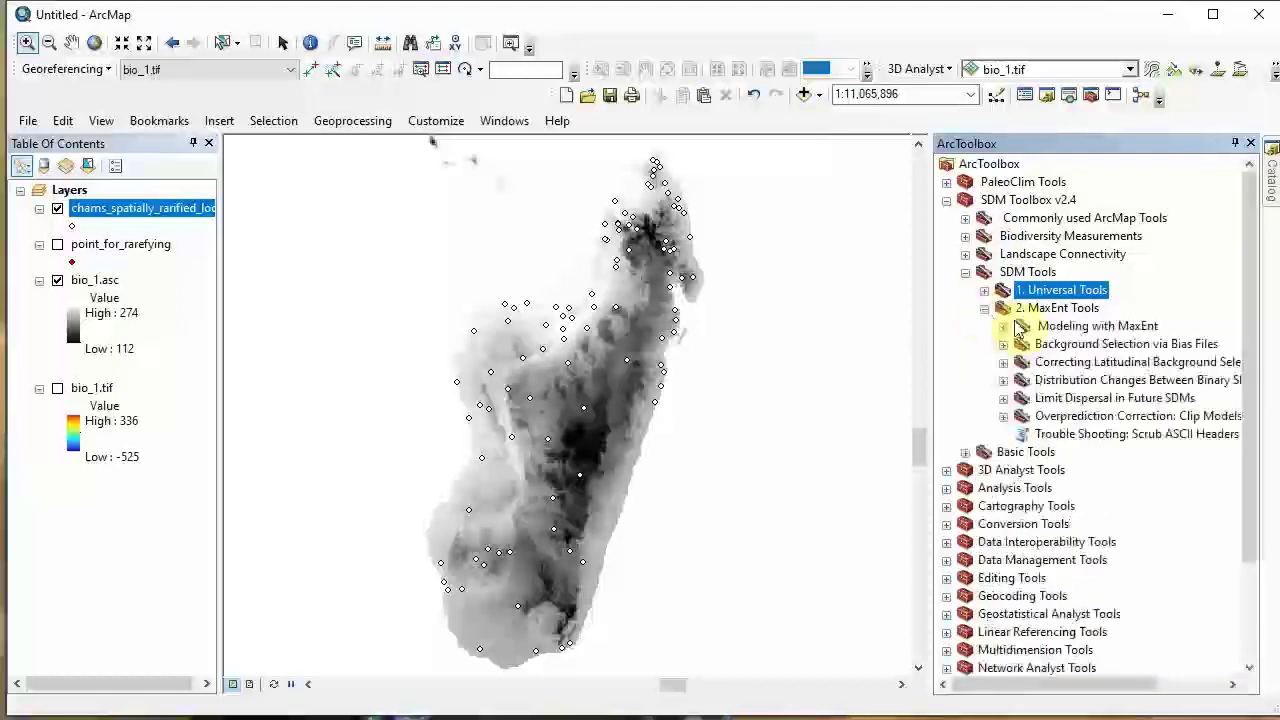
click(1003, 344)
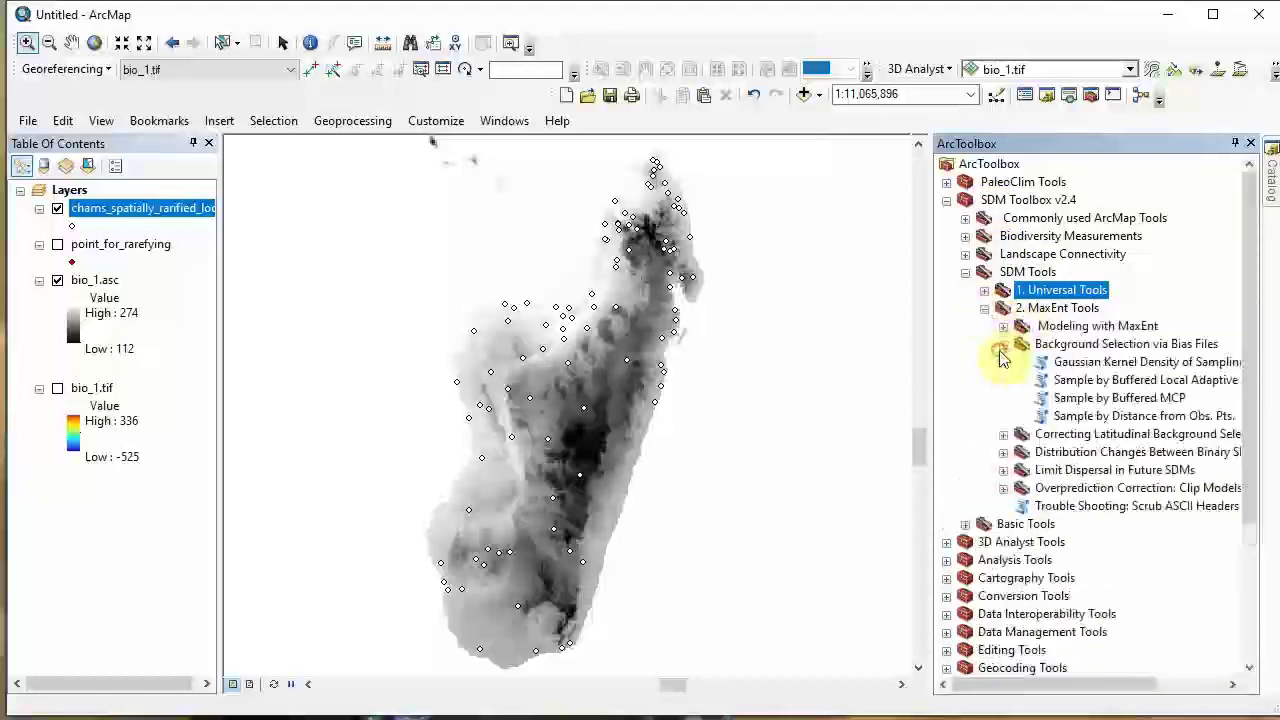
double_click(1123, 398)
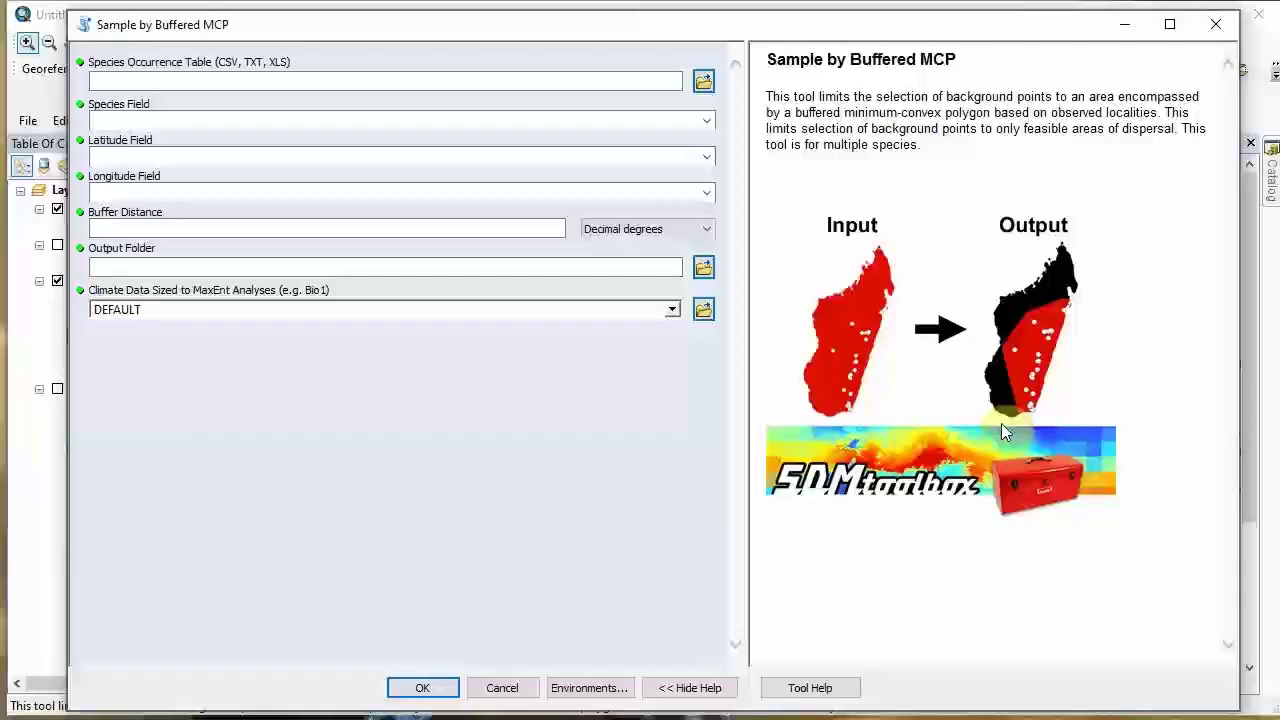
Step: Set the species occurrence table to chams_rarefied_points.csv from the rarefied_points folder on the desktop
click(704, 81)
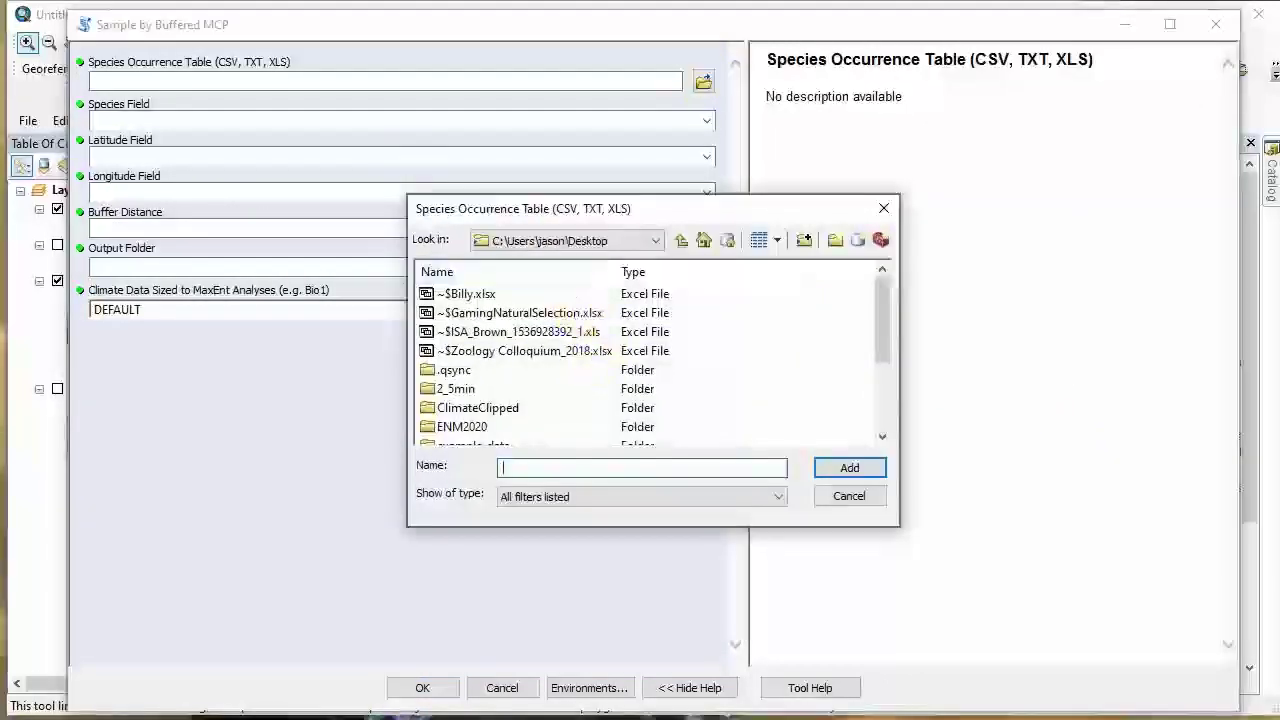
click(881, 410)
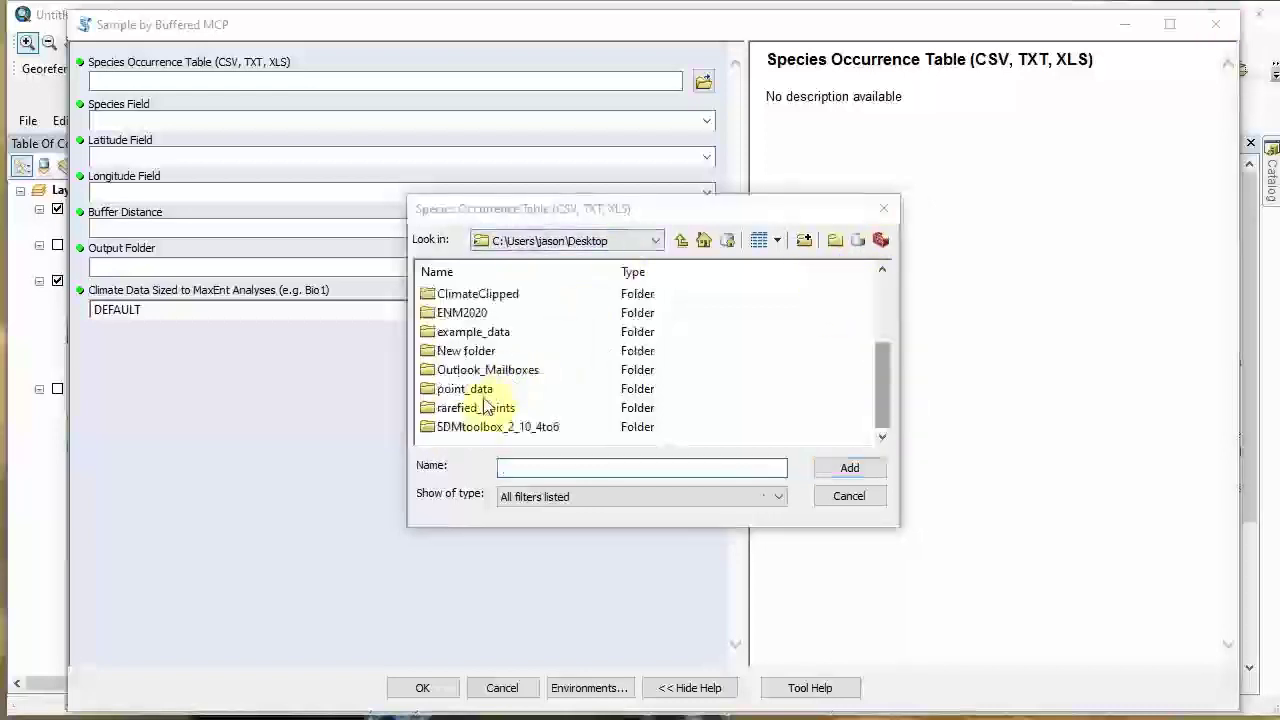
double_click(486, 416)
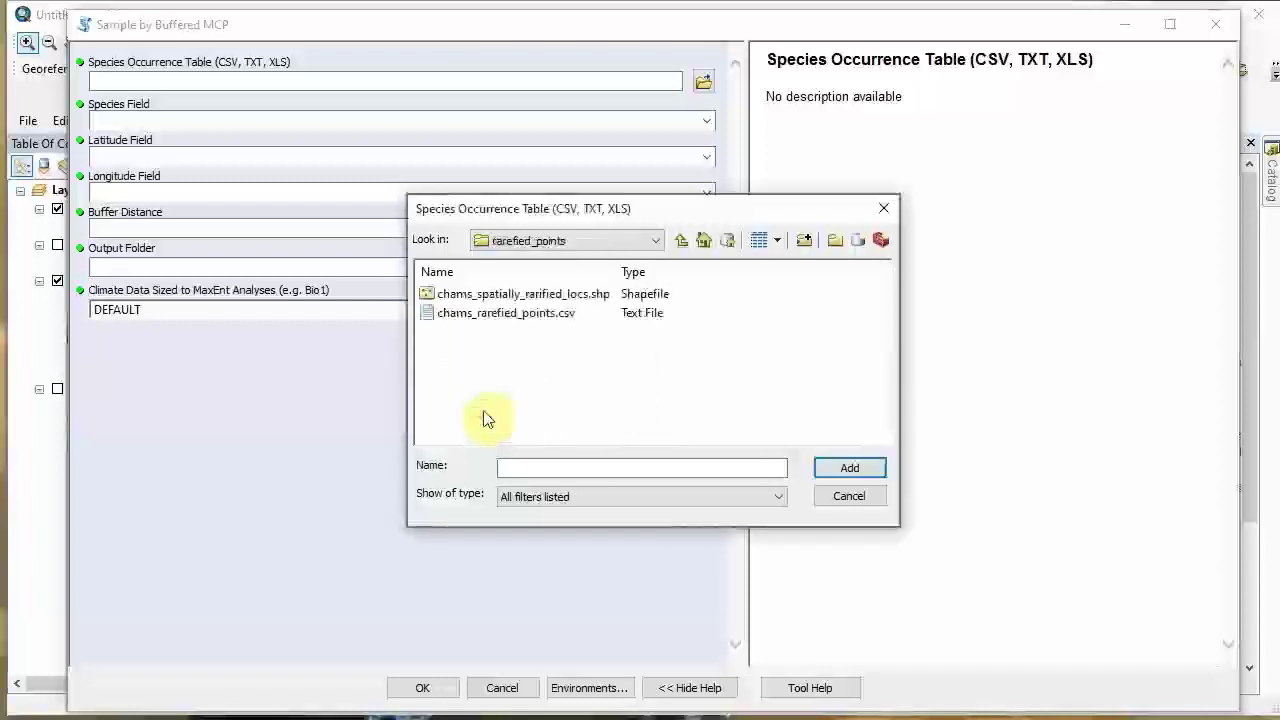
click(499, 313)
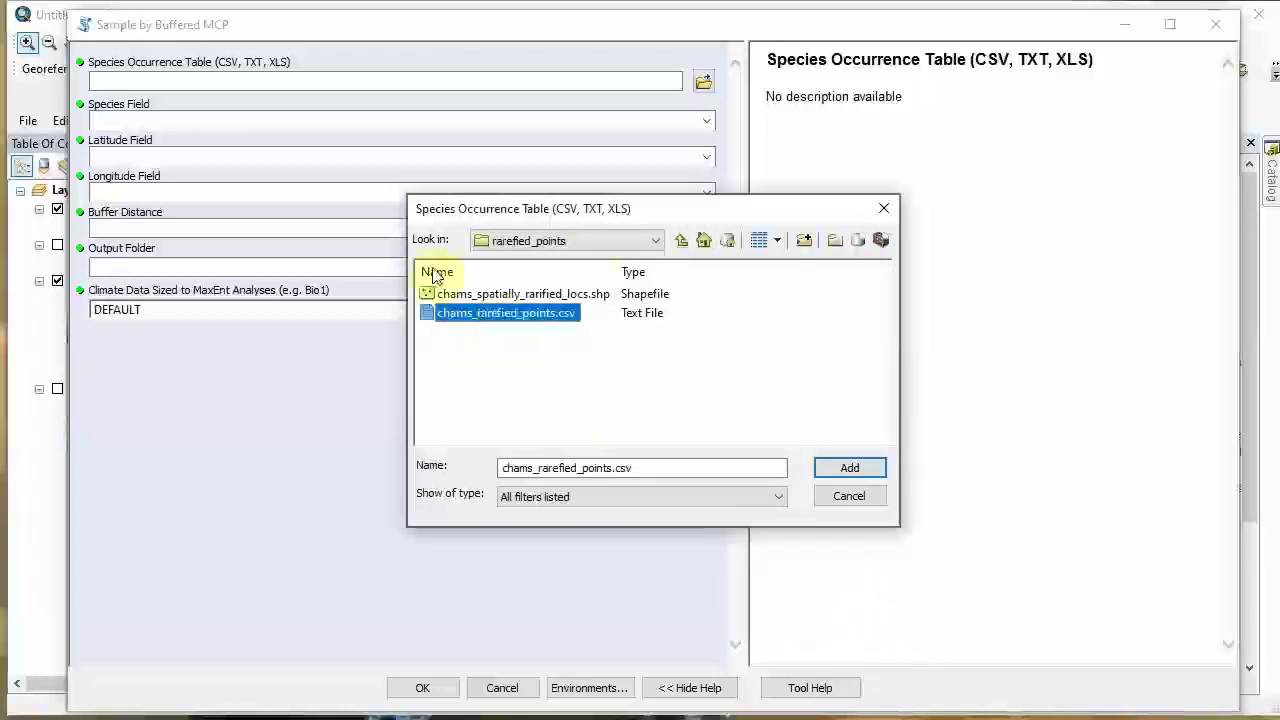
click(868, 467)
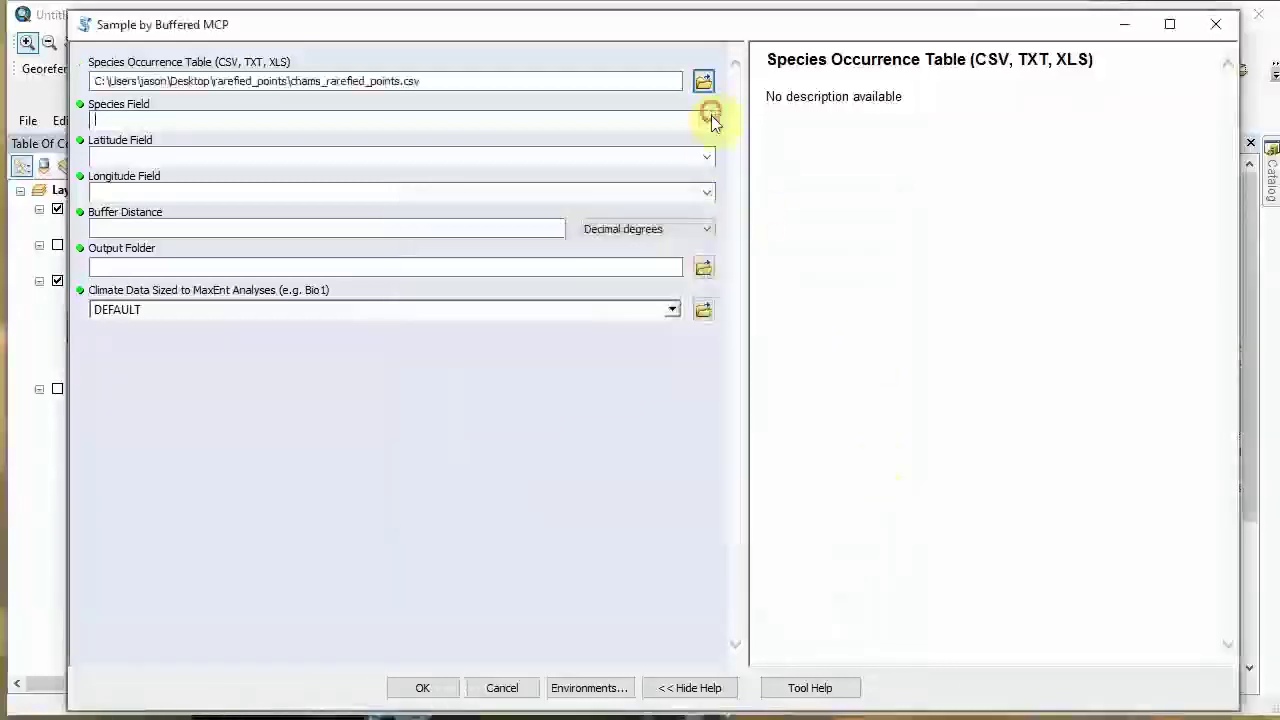
Step: Assign the species, Latitude and Longitude columns to the matching fields of the occurrence table
click(711, 115)
click(289, 134)
click(411, 157)
key(Tab)
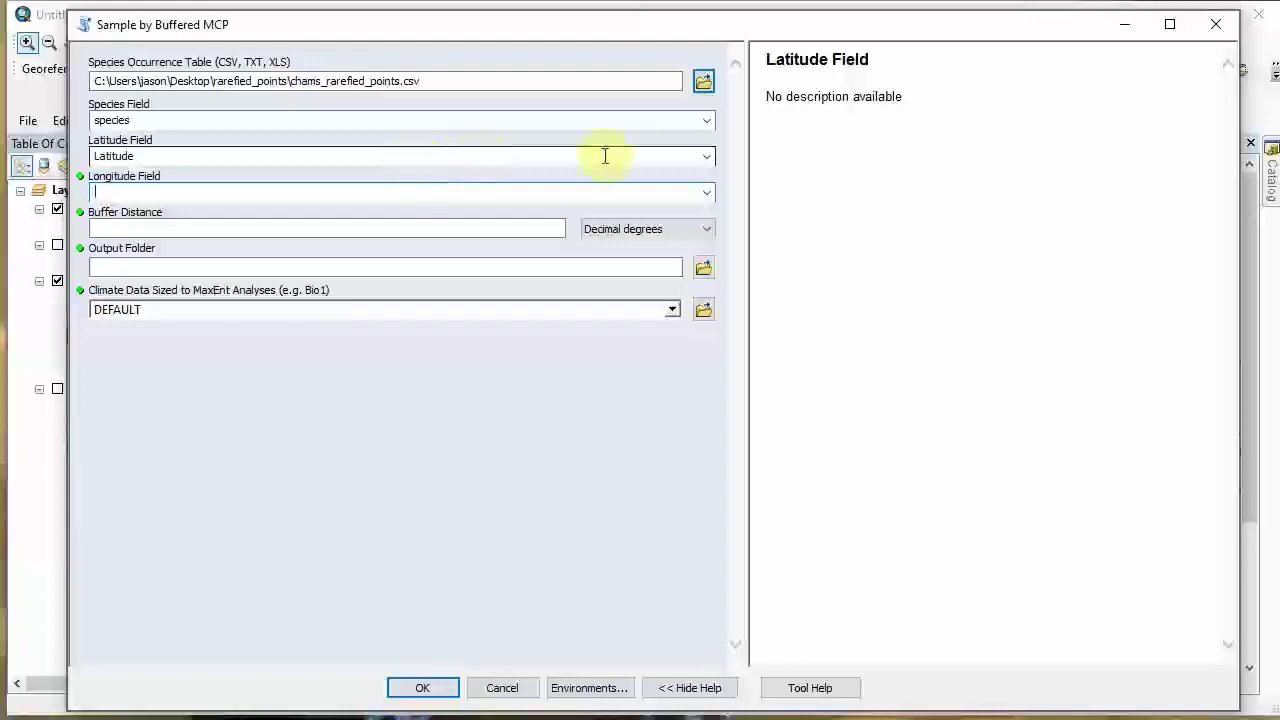
click(705, 192)
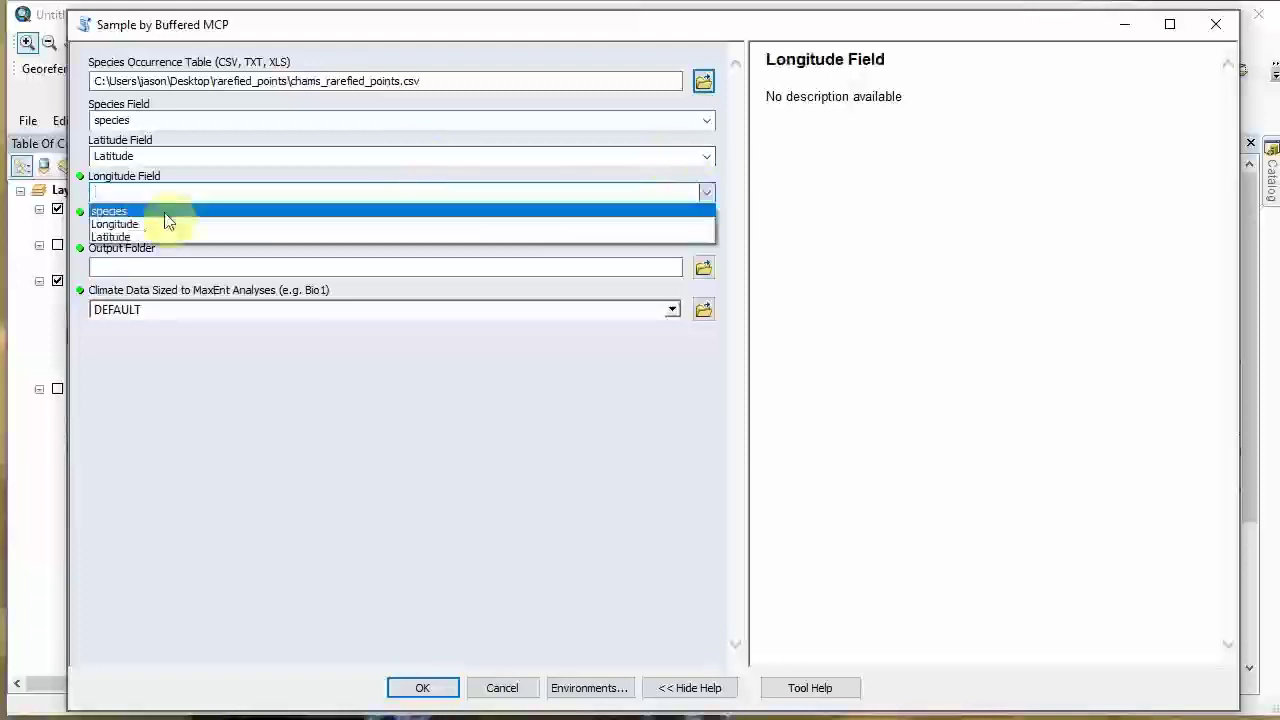
click(118, 224)
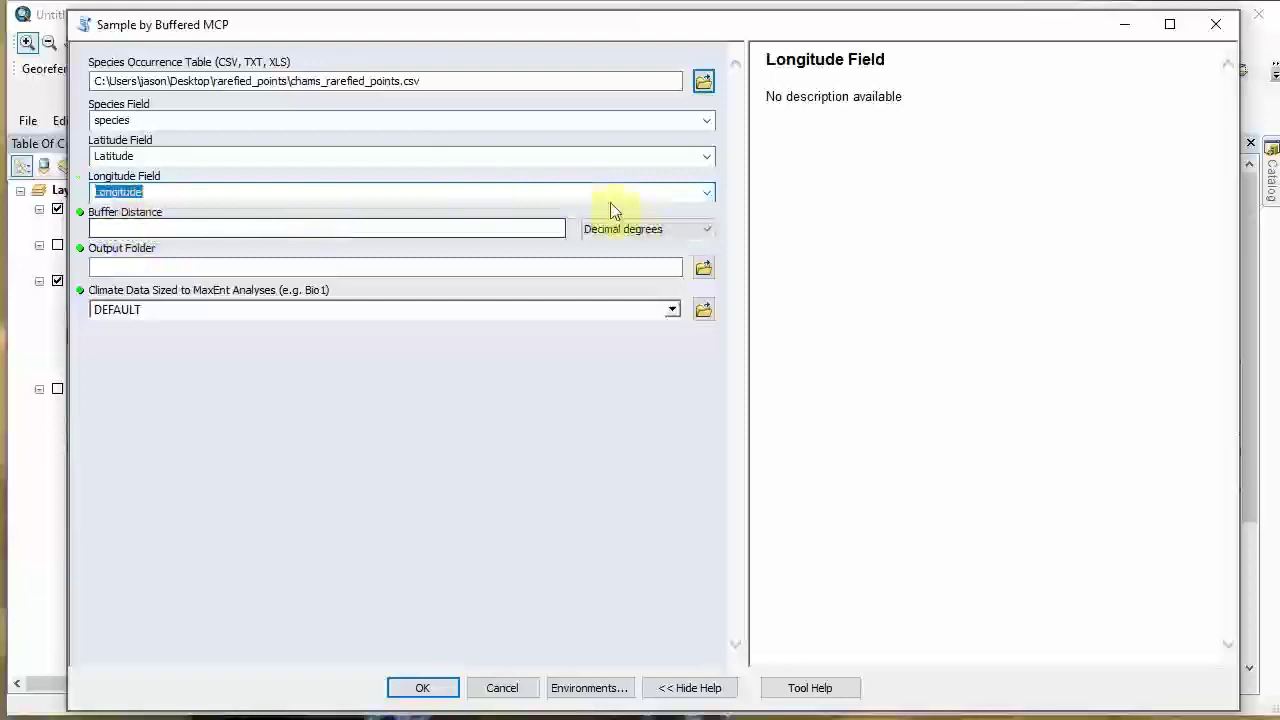
Step: Set the buffer distance to 200 kilometers
click(660, 231)
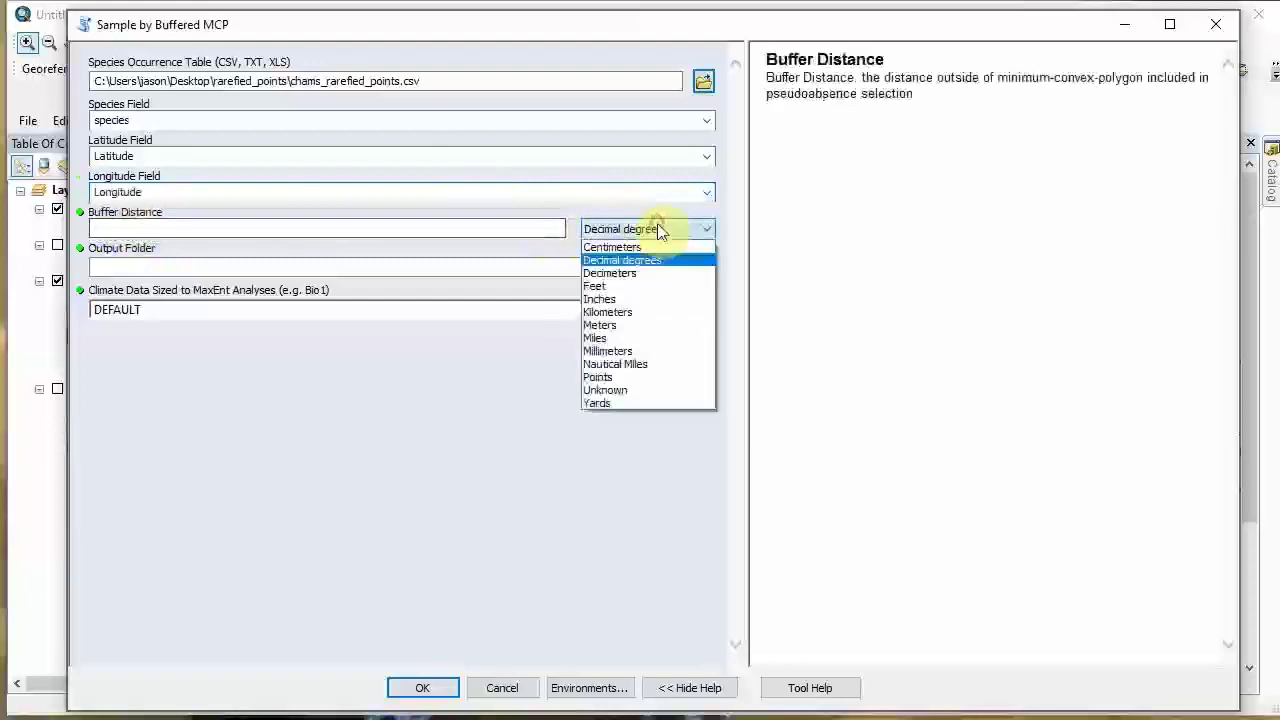
click(619, 314)
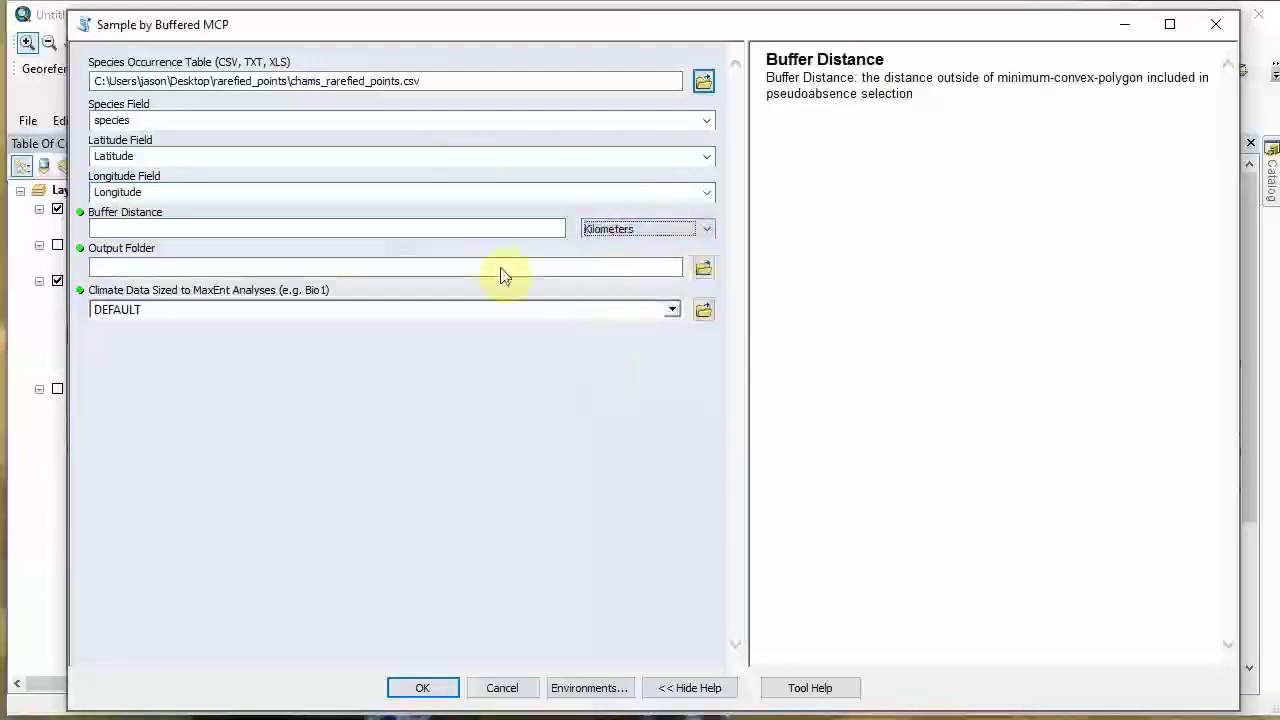
click(490, 231)
text(2)
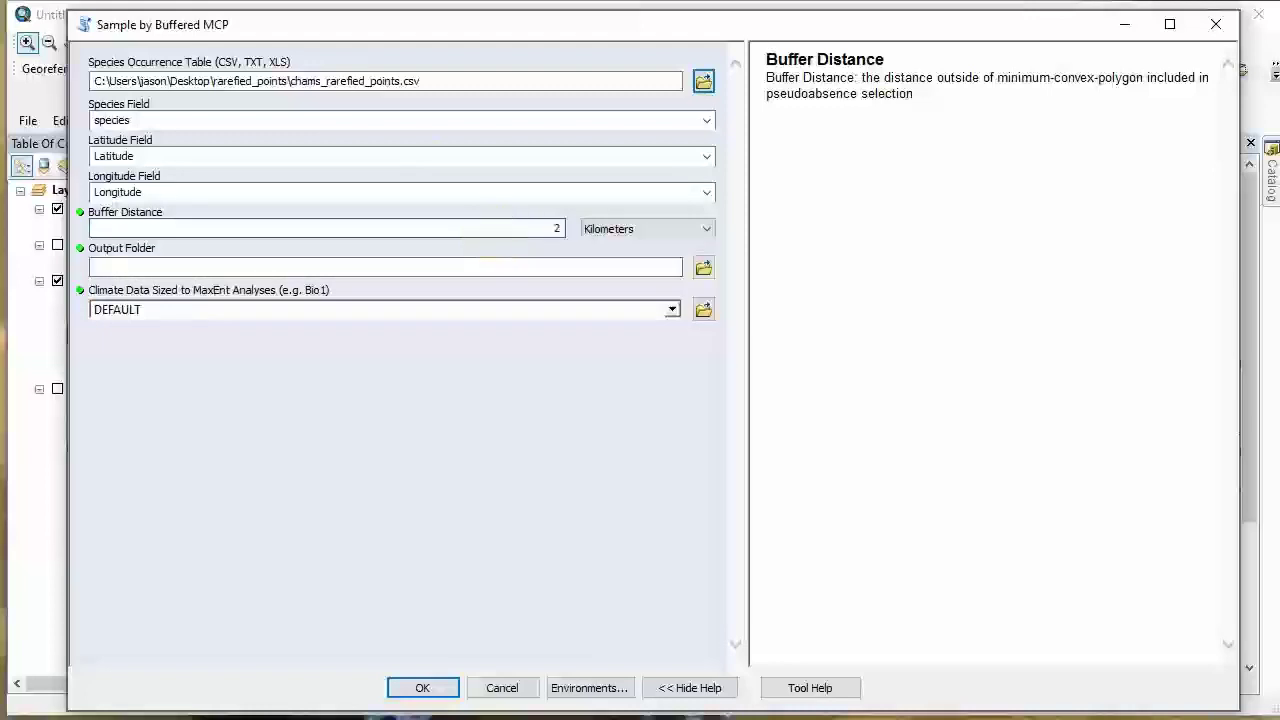
text(00)
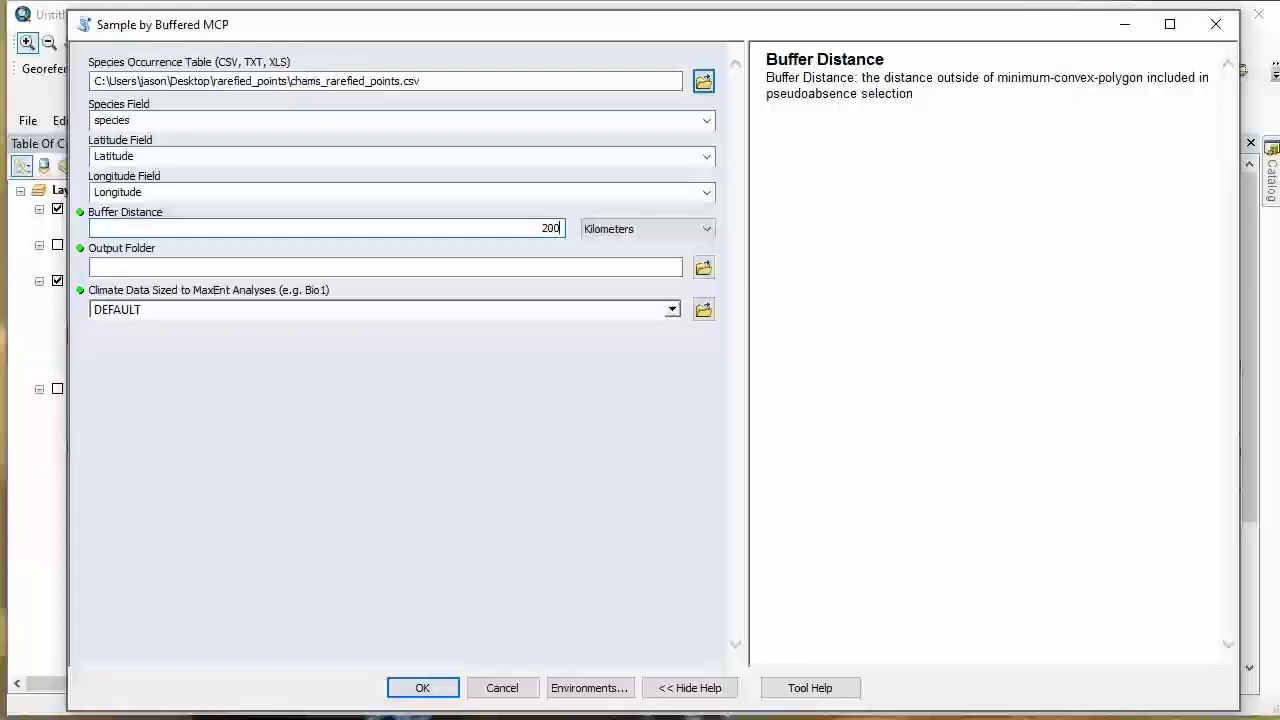
Step: Browse to the Desktop for the output folder and create a new folder there named bais_file
click(430, 266)
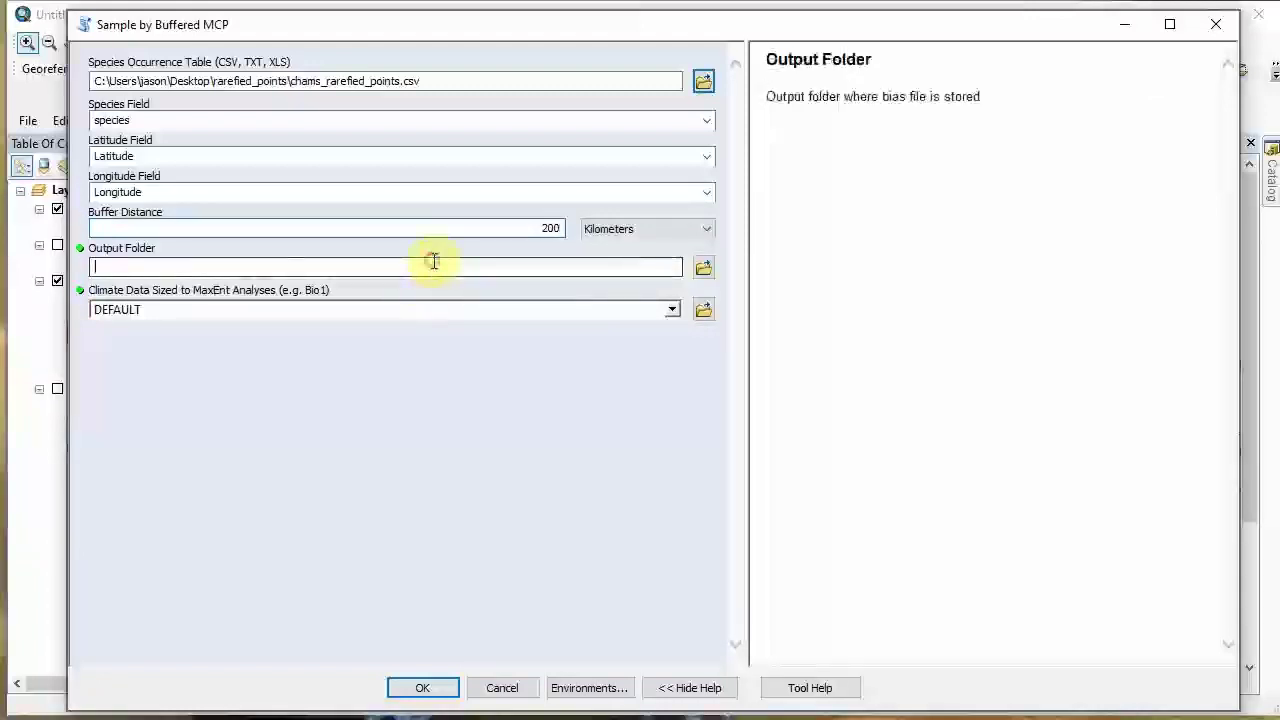
click(703, 271)
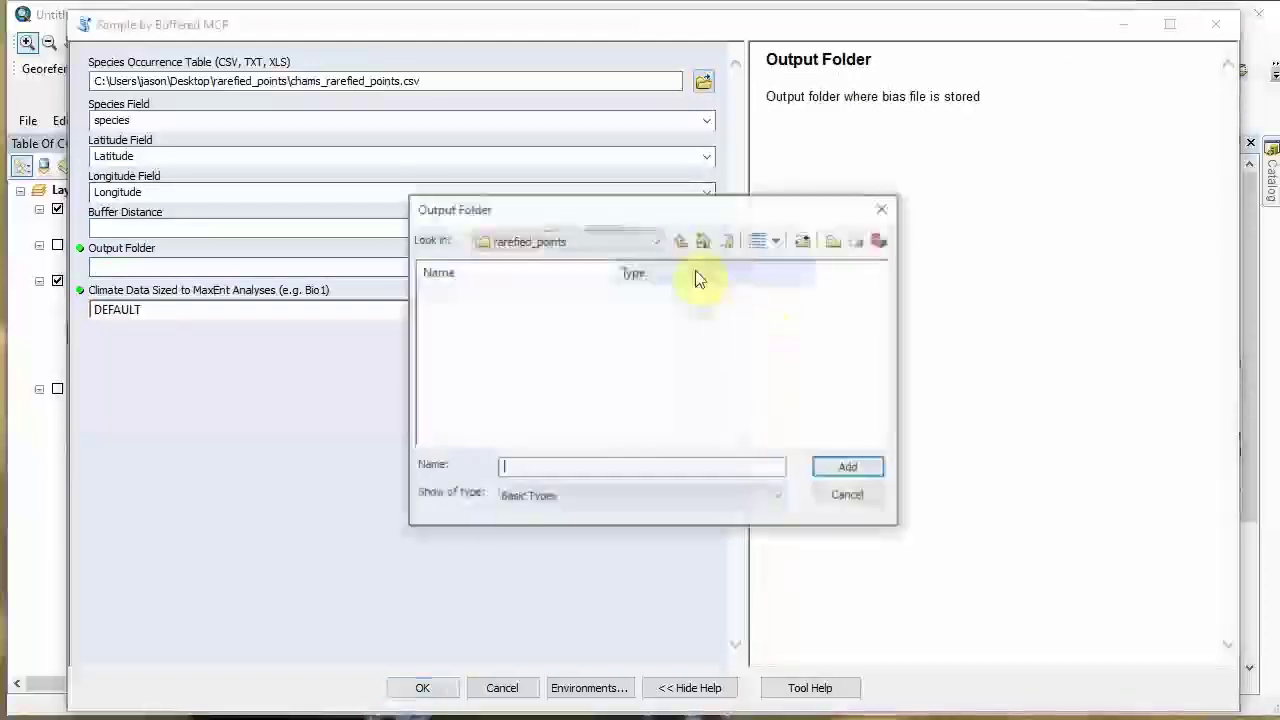
click(490, 243)
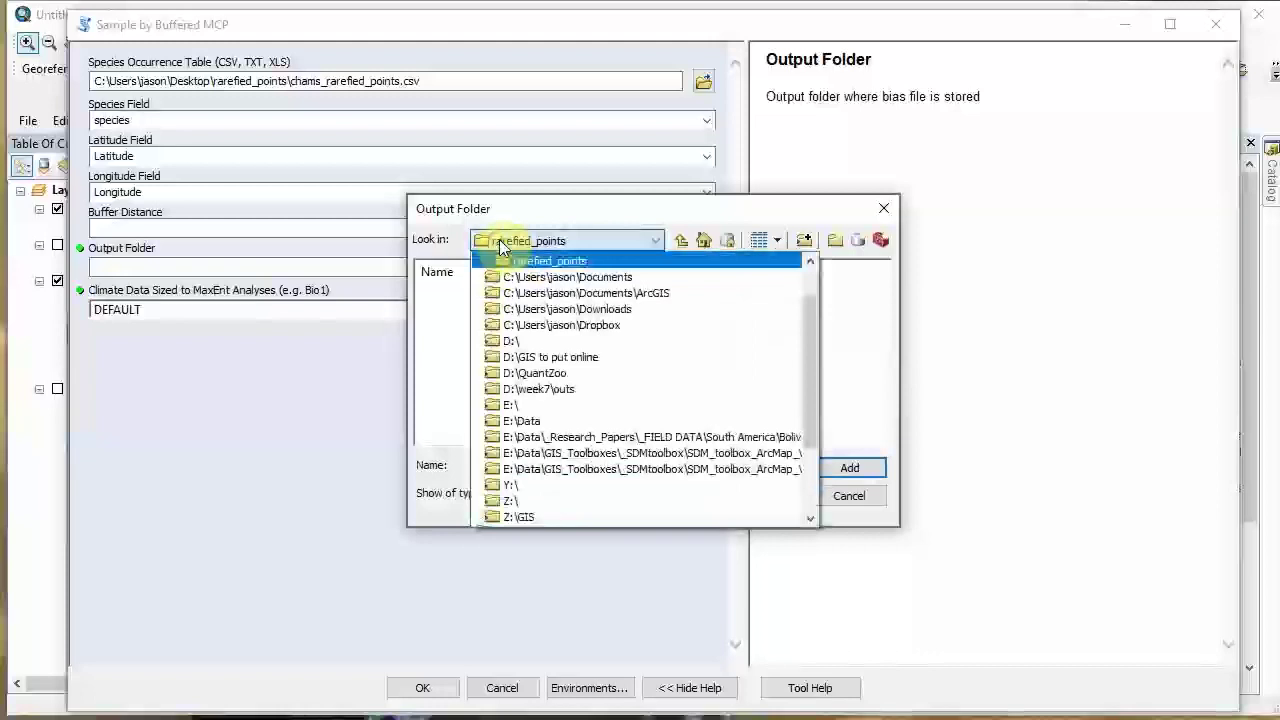
click(548, 294)
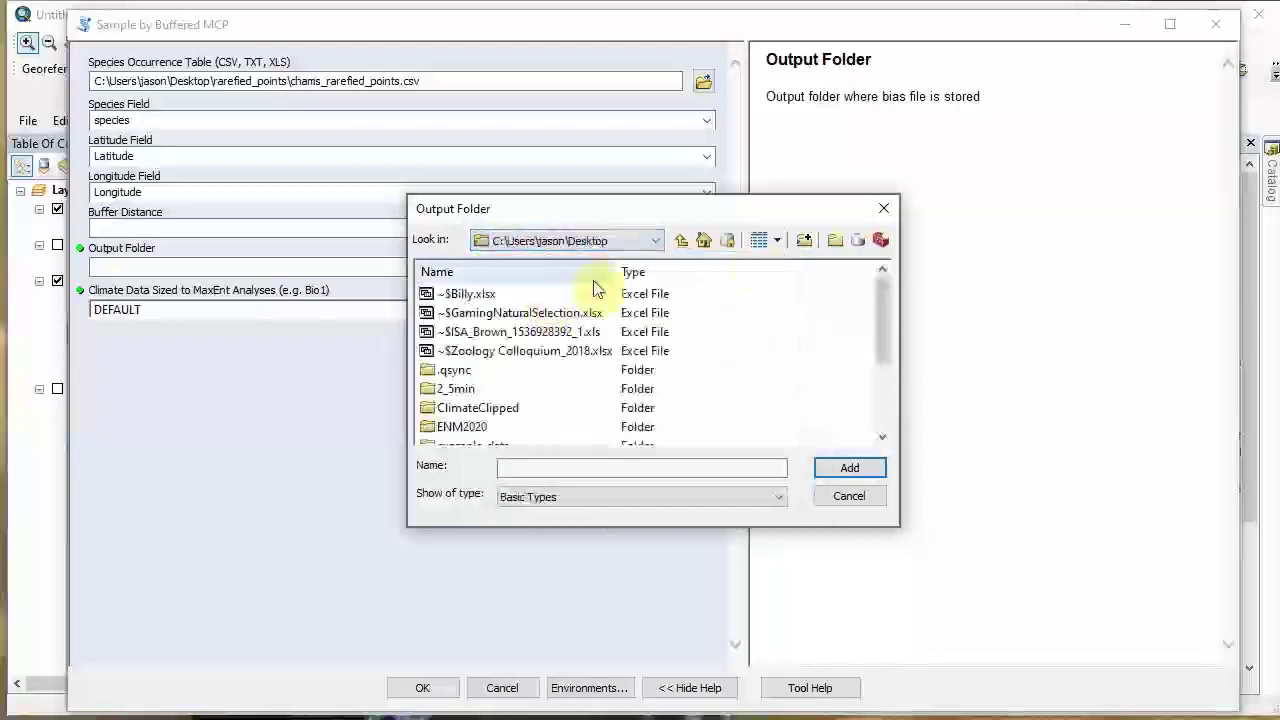
click(840, 240)
text(bai)
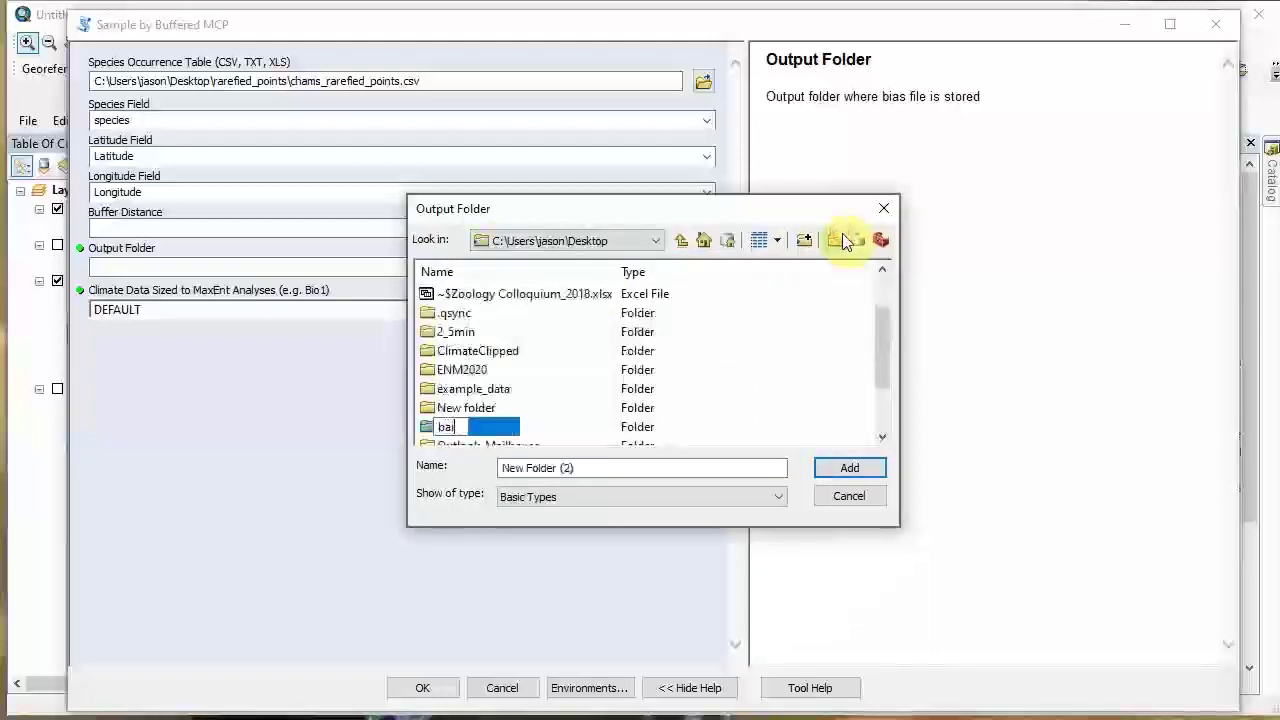
text(s_file)
key(Return)
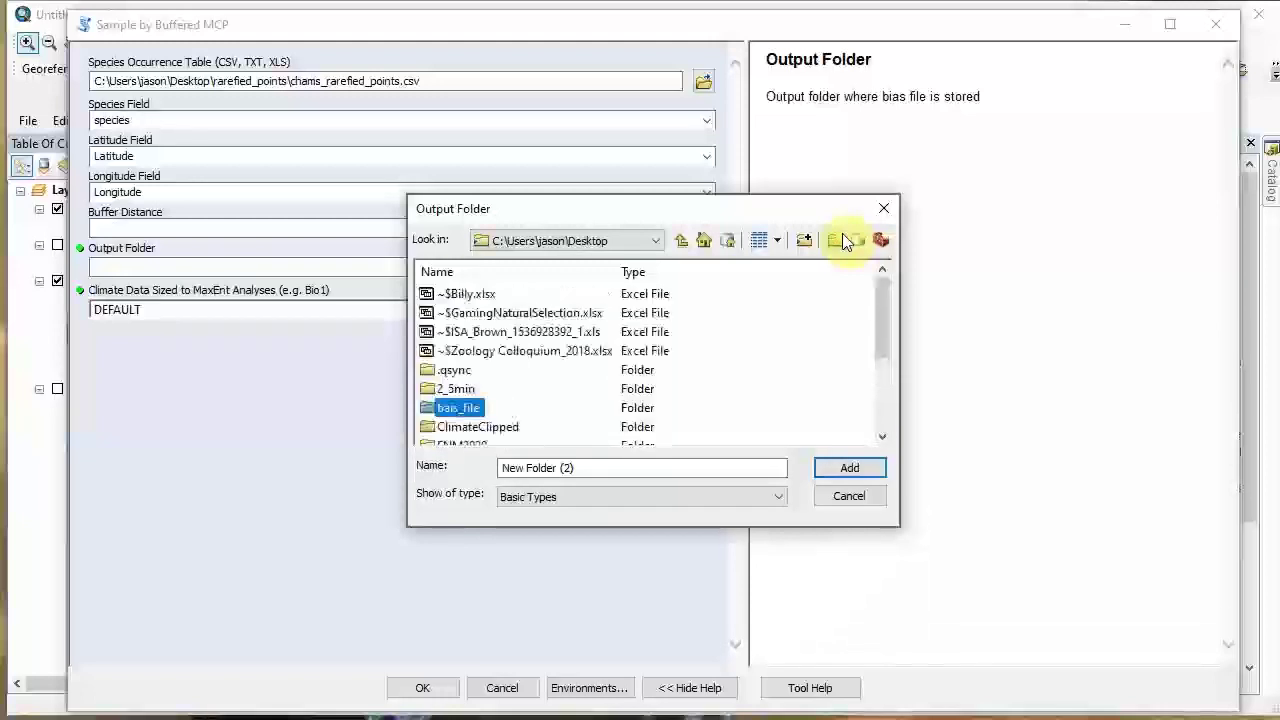
Step: Correct the new folder's name to bias_file and set it as the output folder
click(450, 407)
click(455, 389)
click(462, 409)
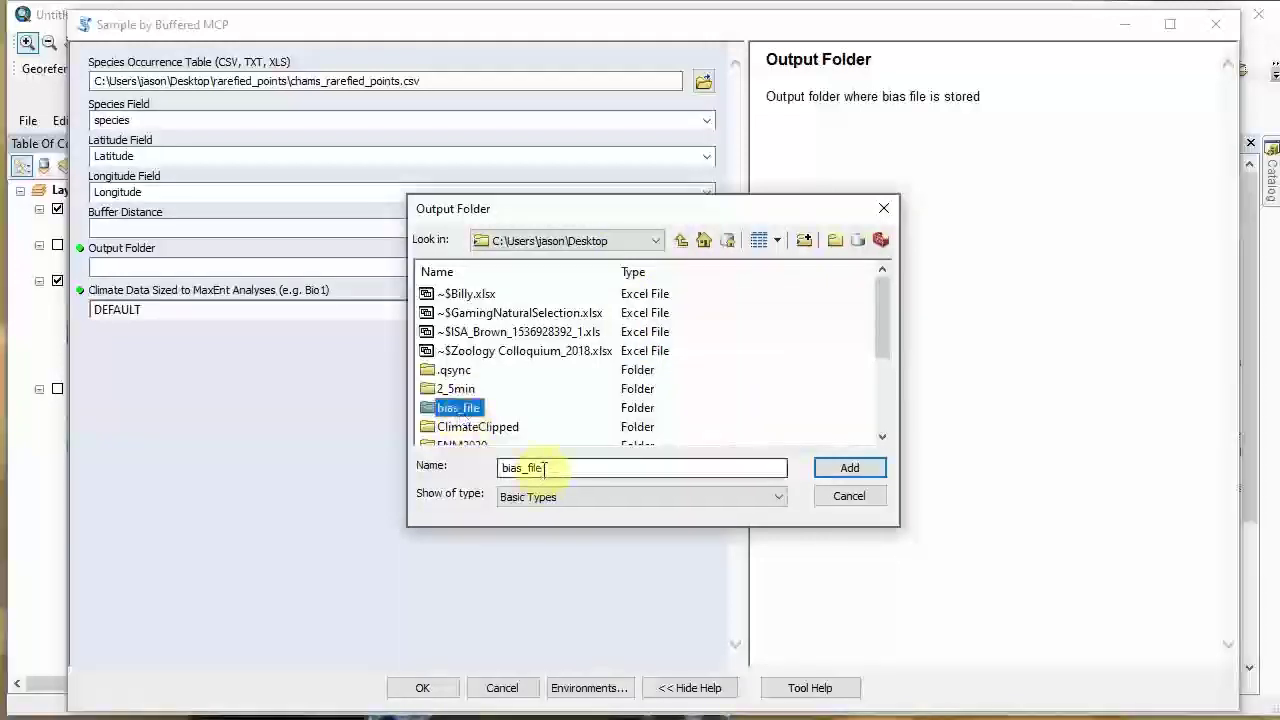
click(838, 463)
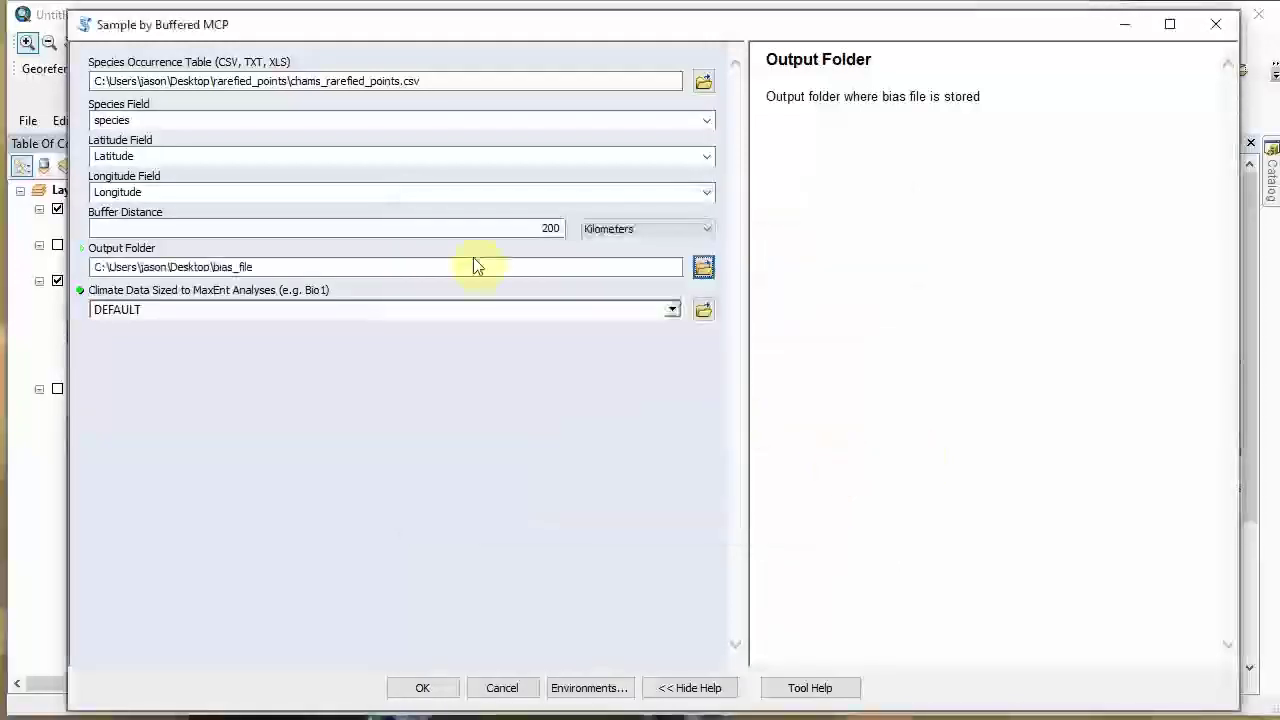
Step: Set bio_1.asc from the ClimateClipped folder as the climate data, run Sample by Buffered MCP and close its completion report
click(703, 309)
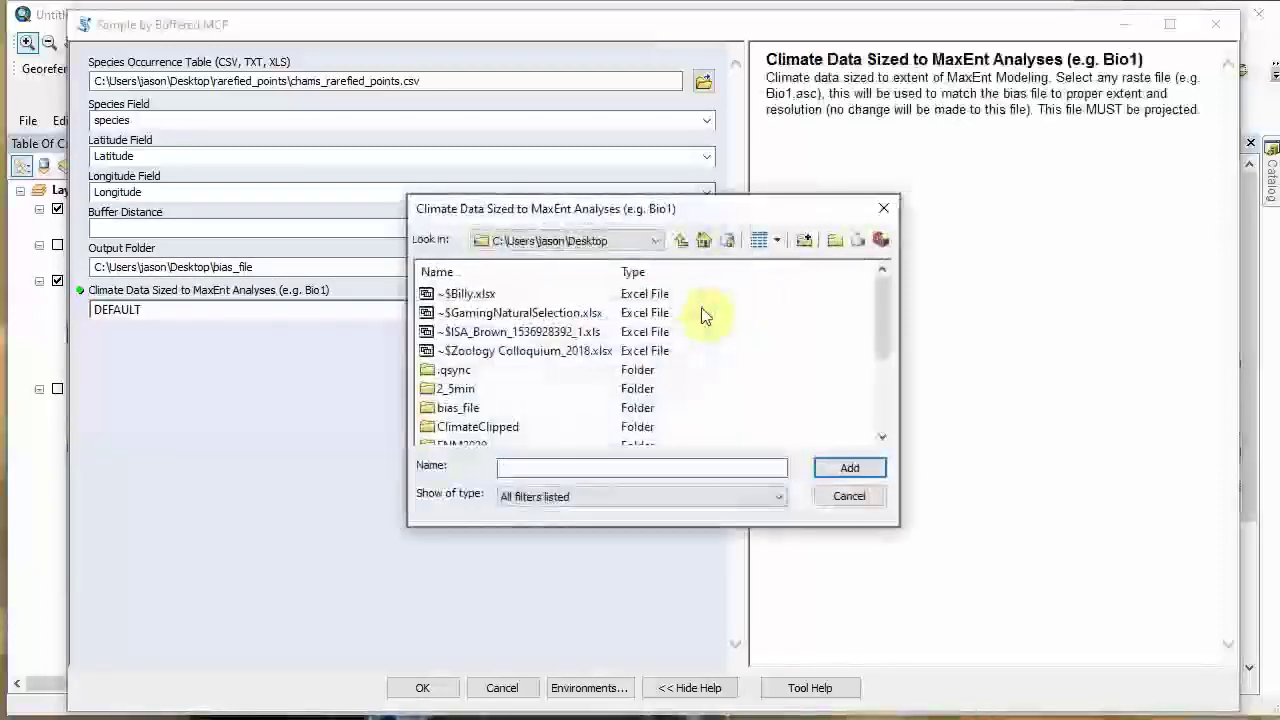
click(452, 428)
double_click(452, 428)
click(455, 296)
click(850, 470)
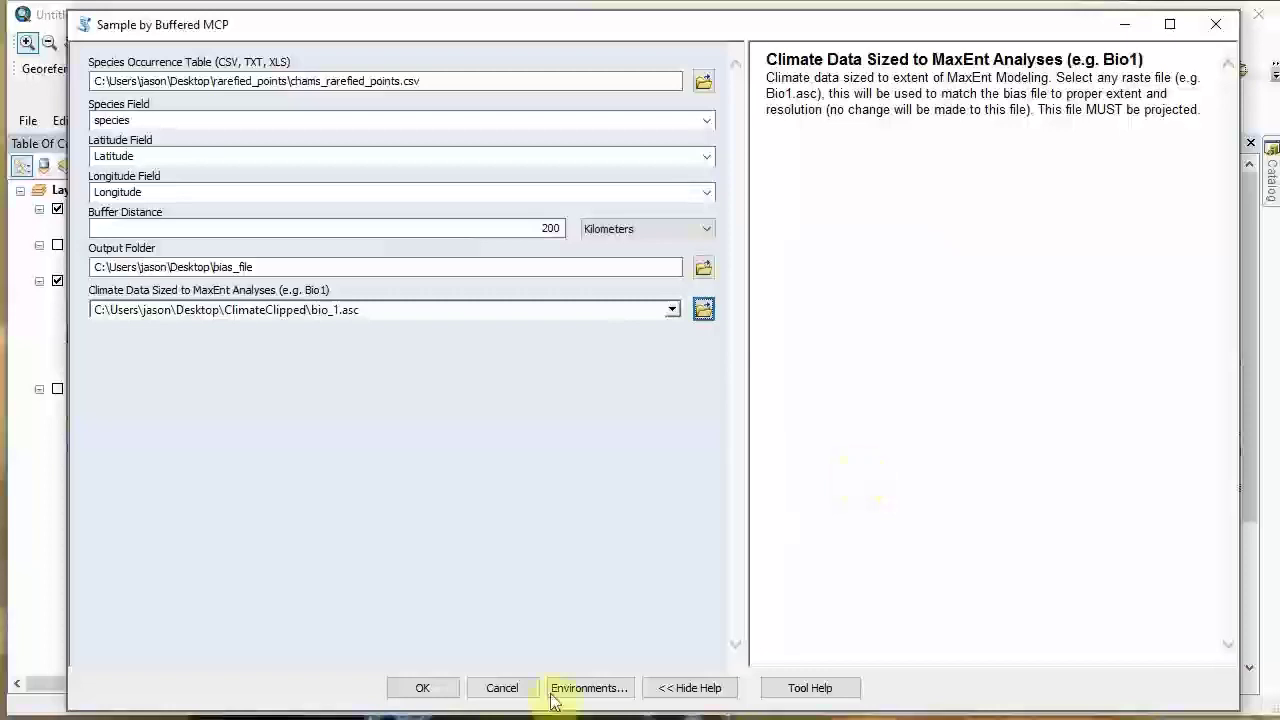
click(424, 689)
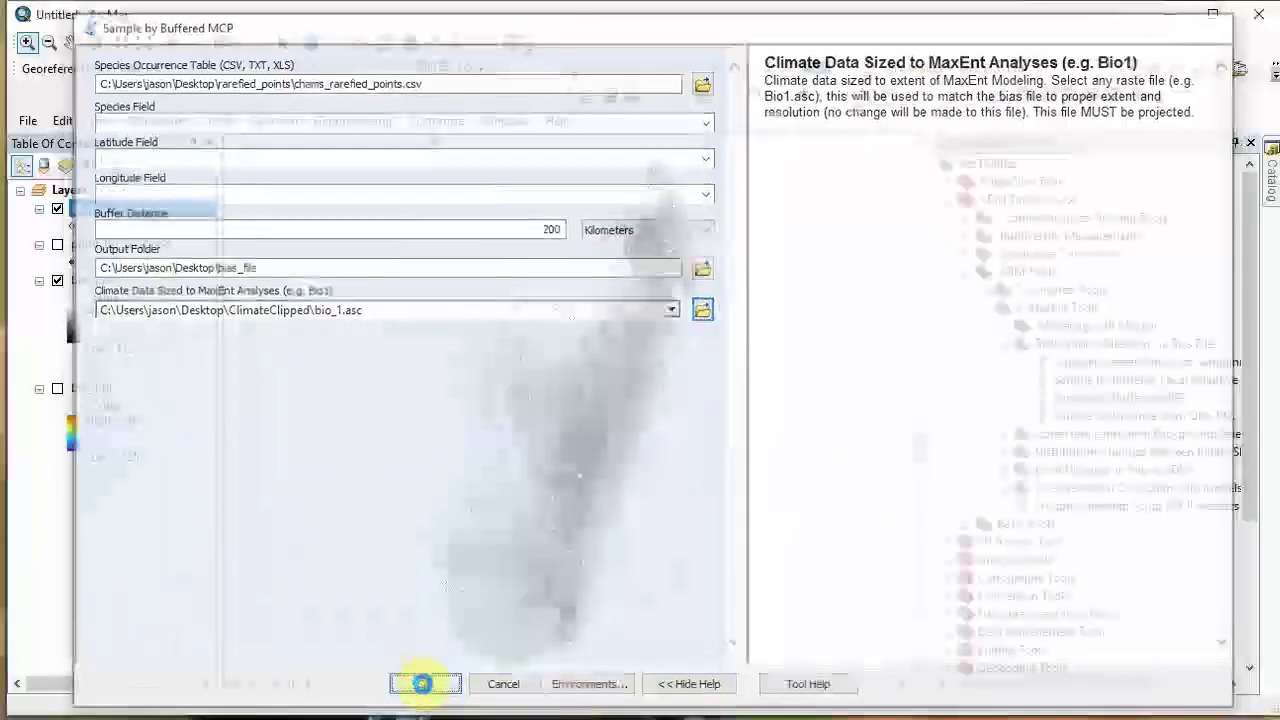
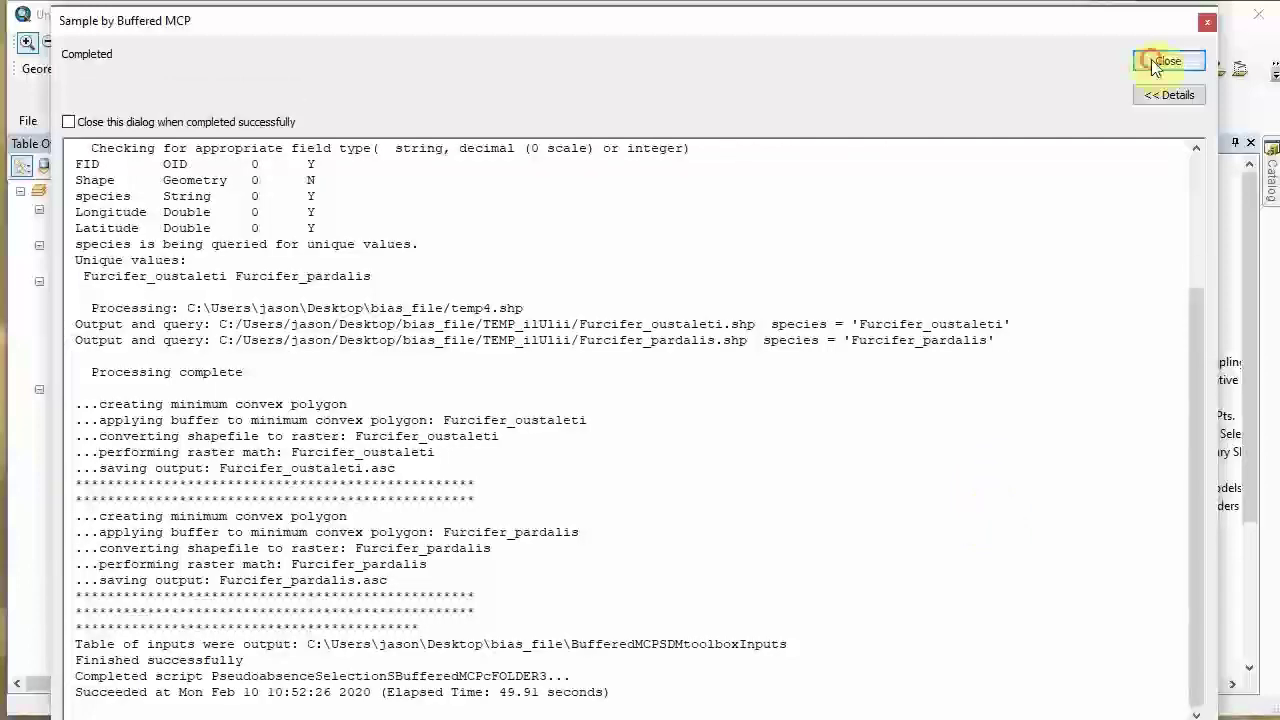
click(1168, 61)
Step: Add furcifer_oustaleti.asc and furcifer_pardalis.asc from the Desktop's bias_file folder to the map
click(801, 95)
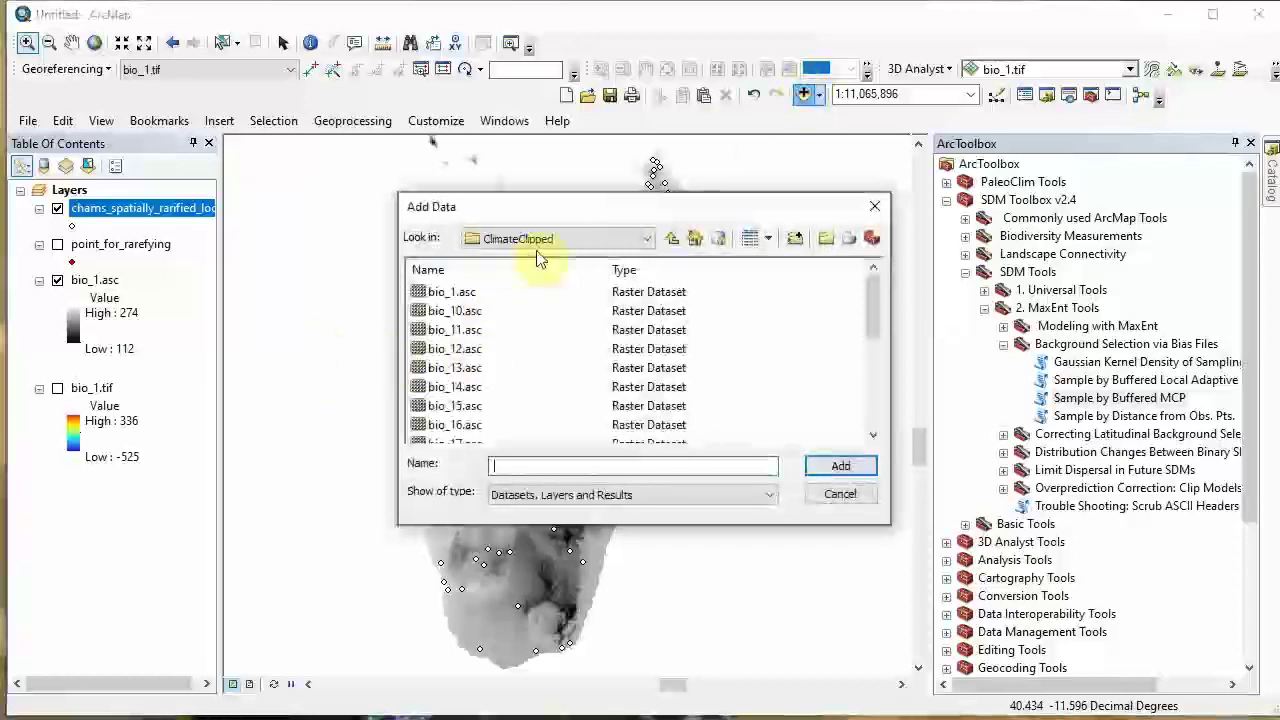
click(640, 239)
scroll(640, 239, up, 1)
click(640, 239)
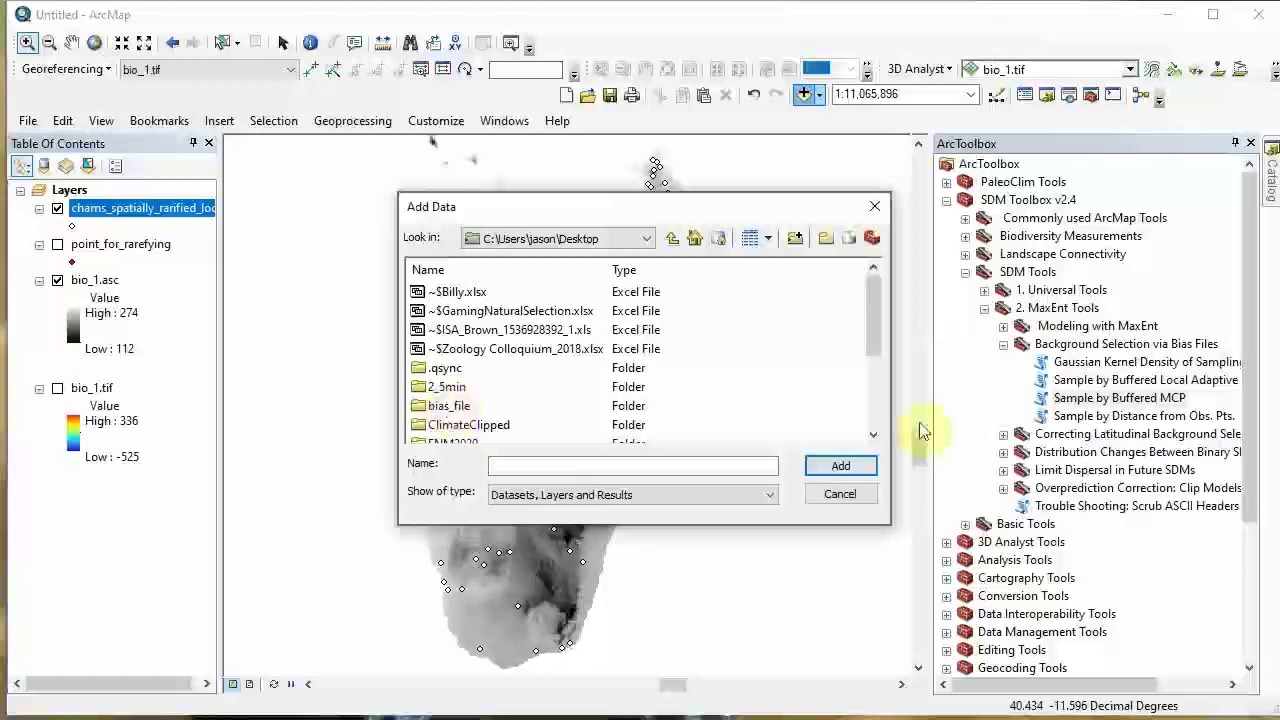
key(Return)
click(470, 292)
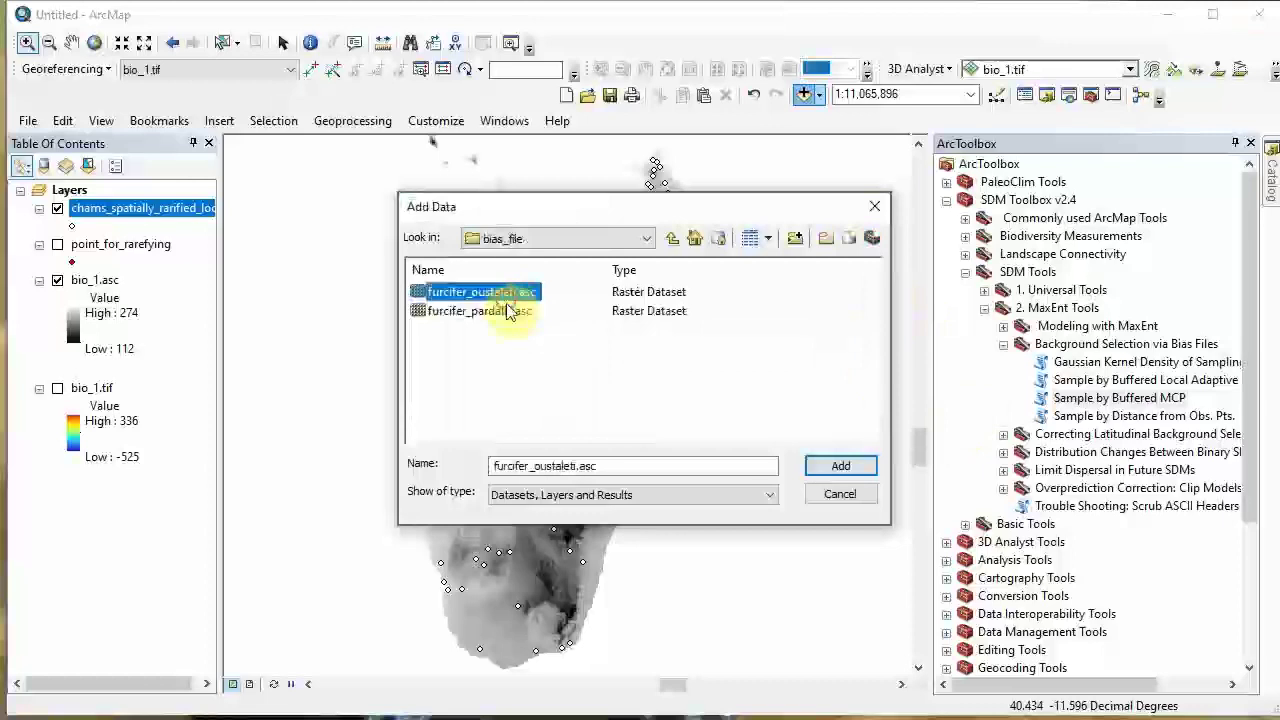
shift+click(510, 312)
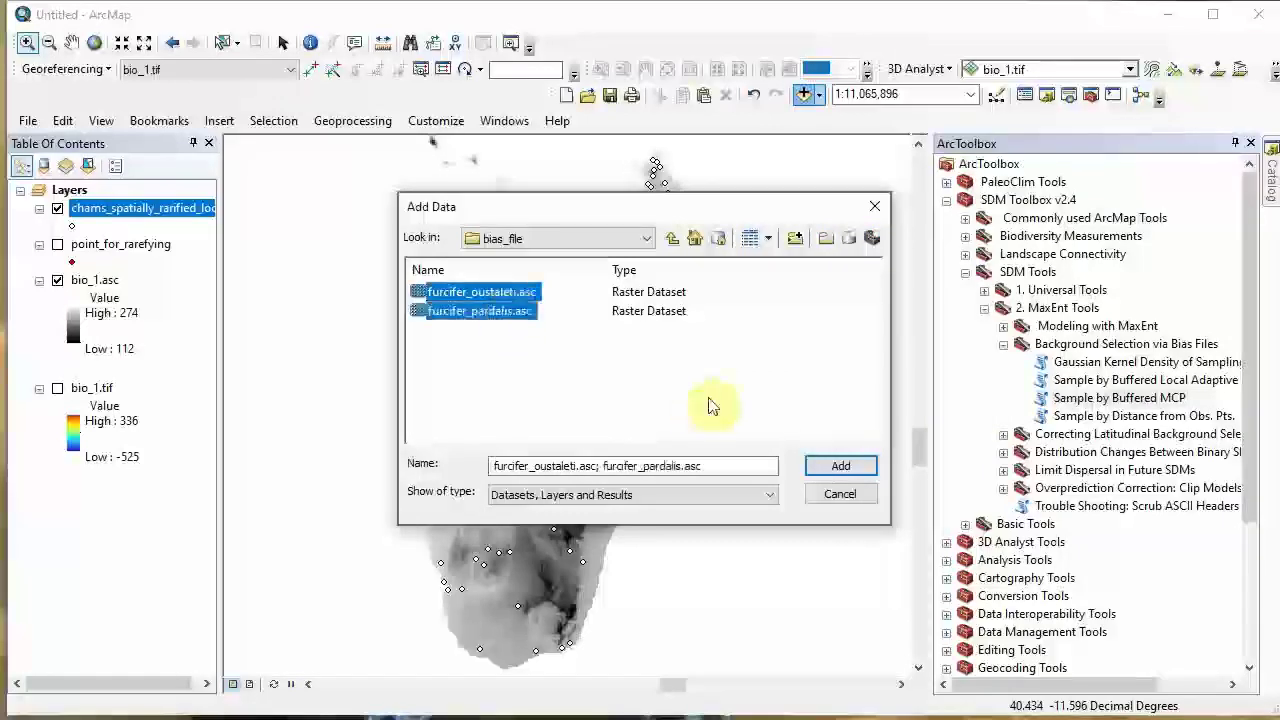
click(840, 466)
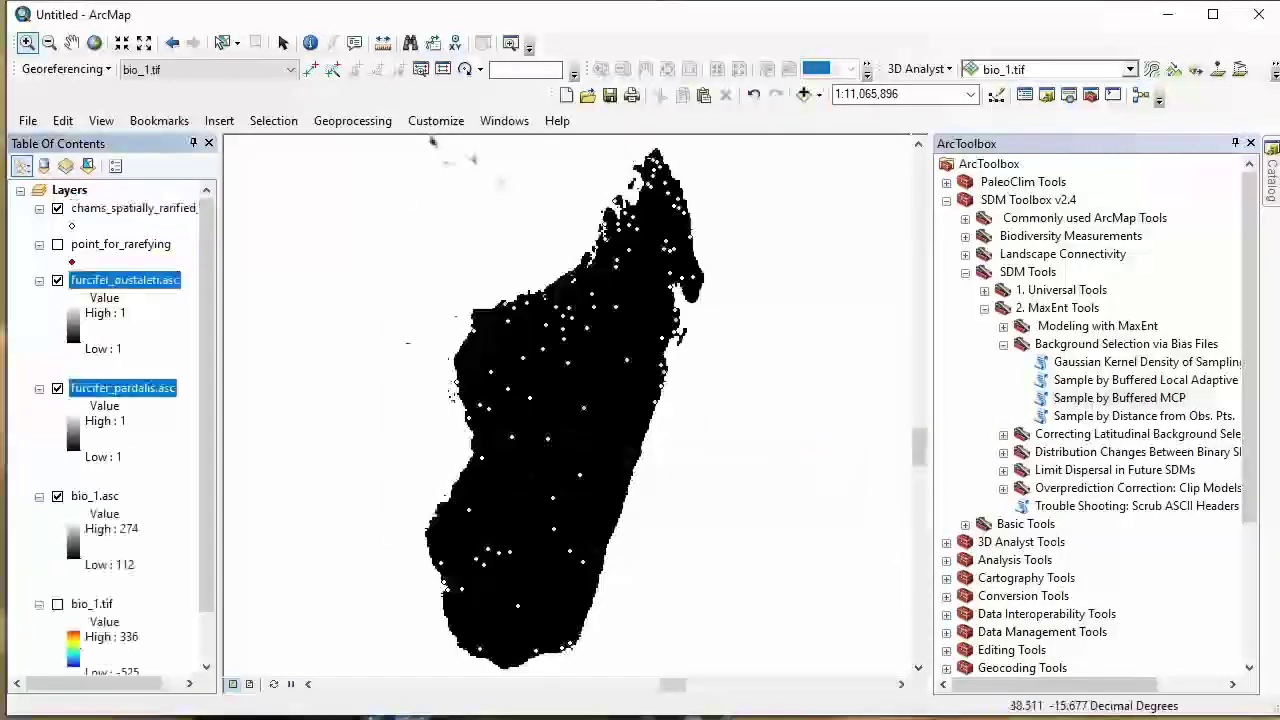
Step: Hide the furcifer_oustaleti.asc layer and symbolize the rarefied points by unique species values, showing only Furcifer_pardalis
click(58, 281)
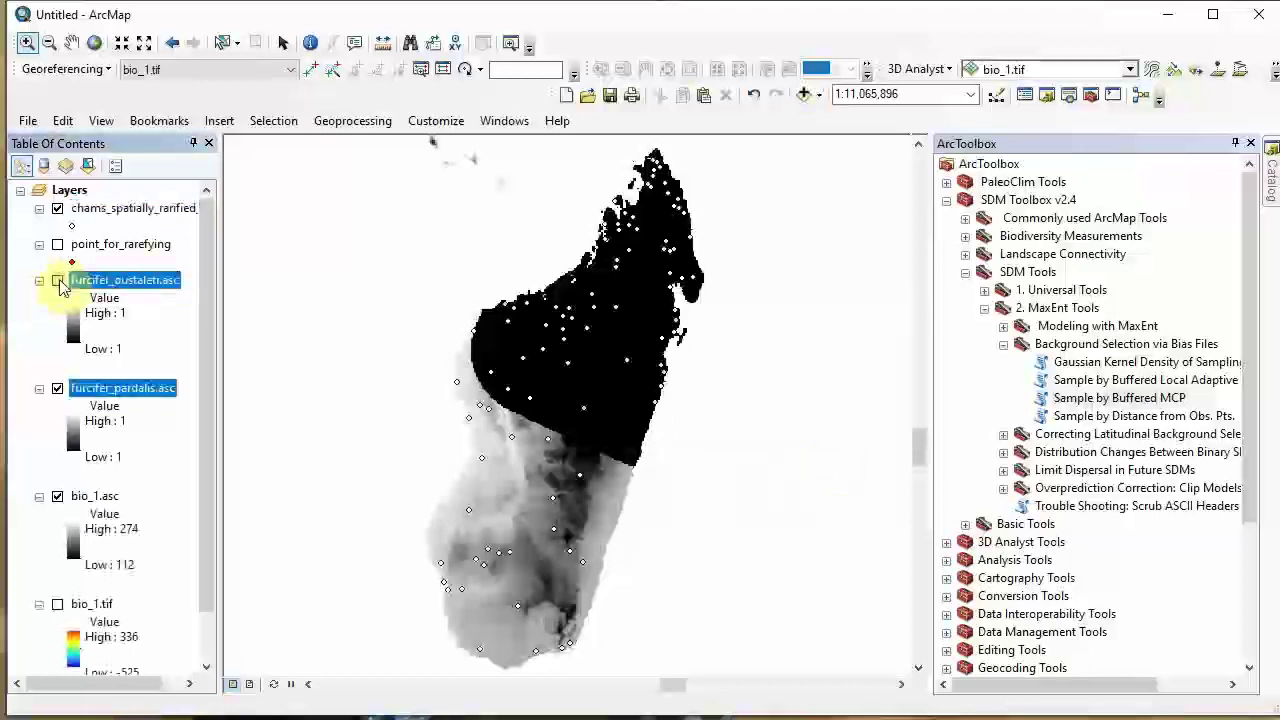
right_click(88, 214)
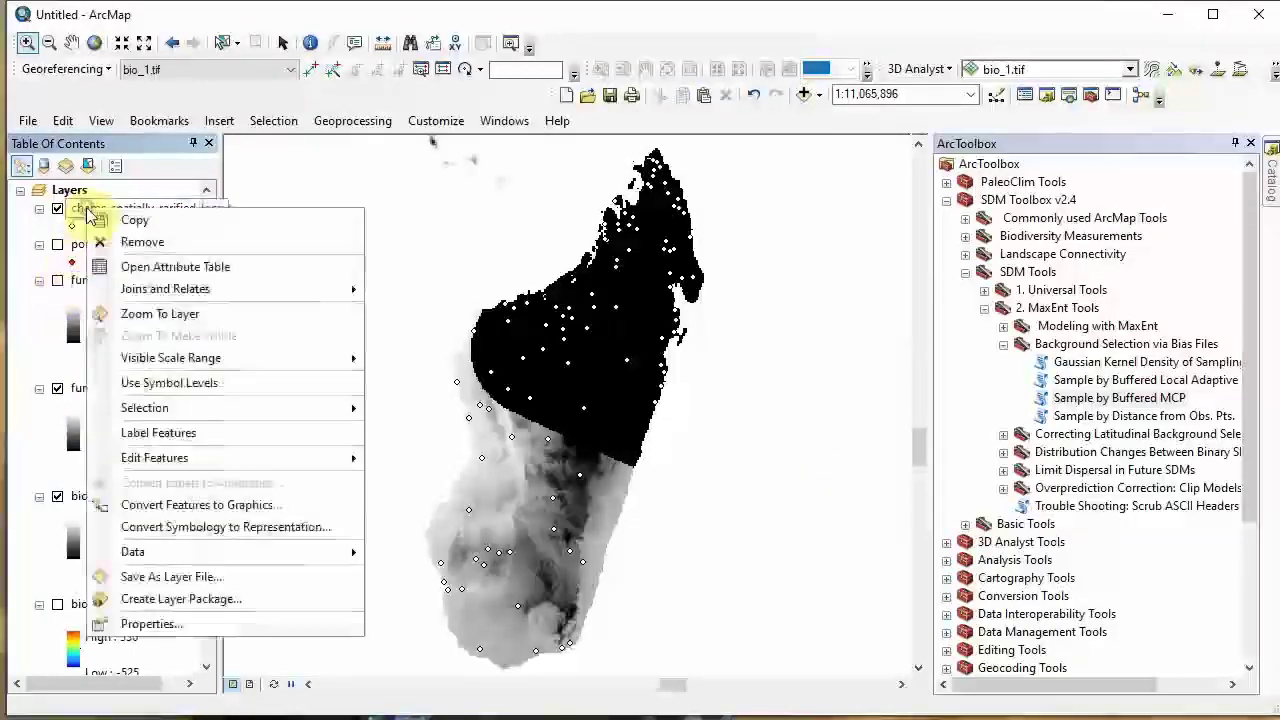
click(199, 622)
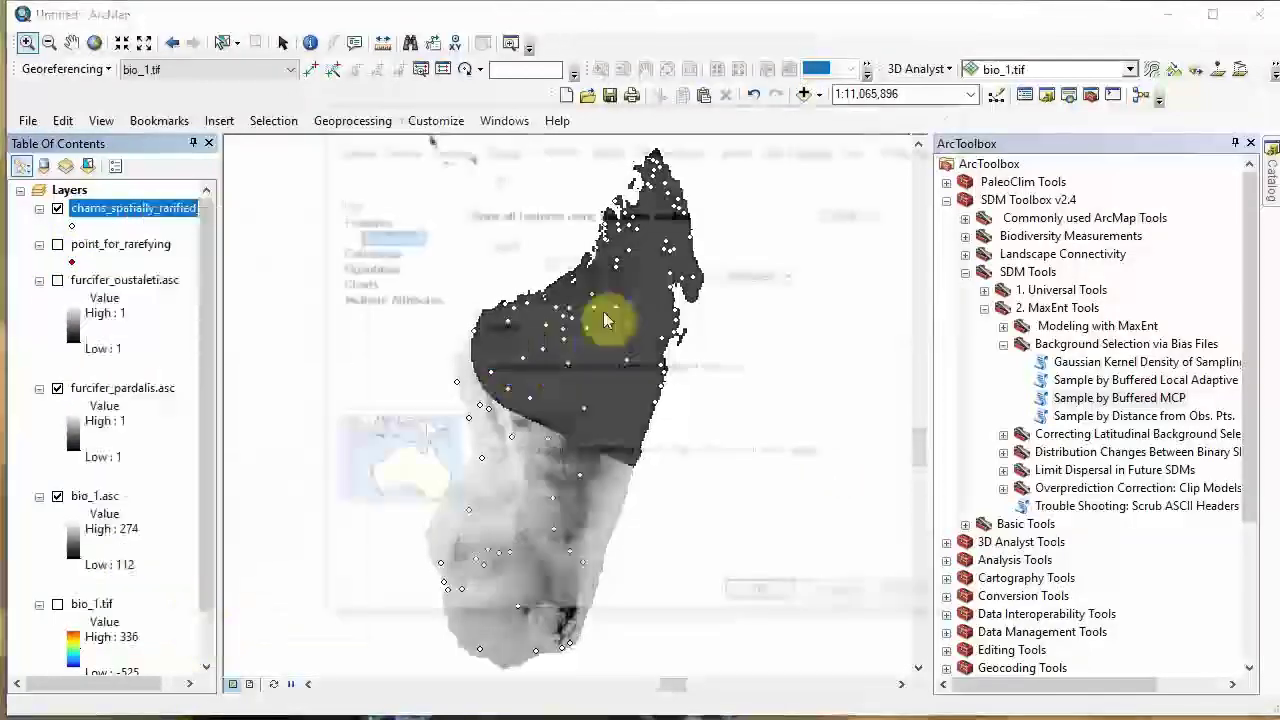
click(360, 249)
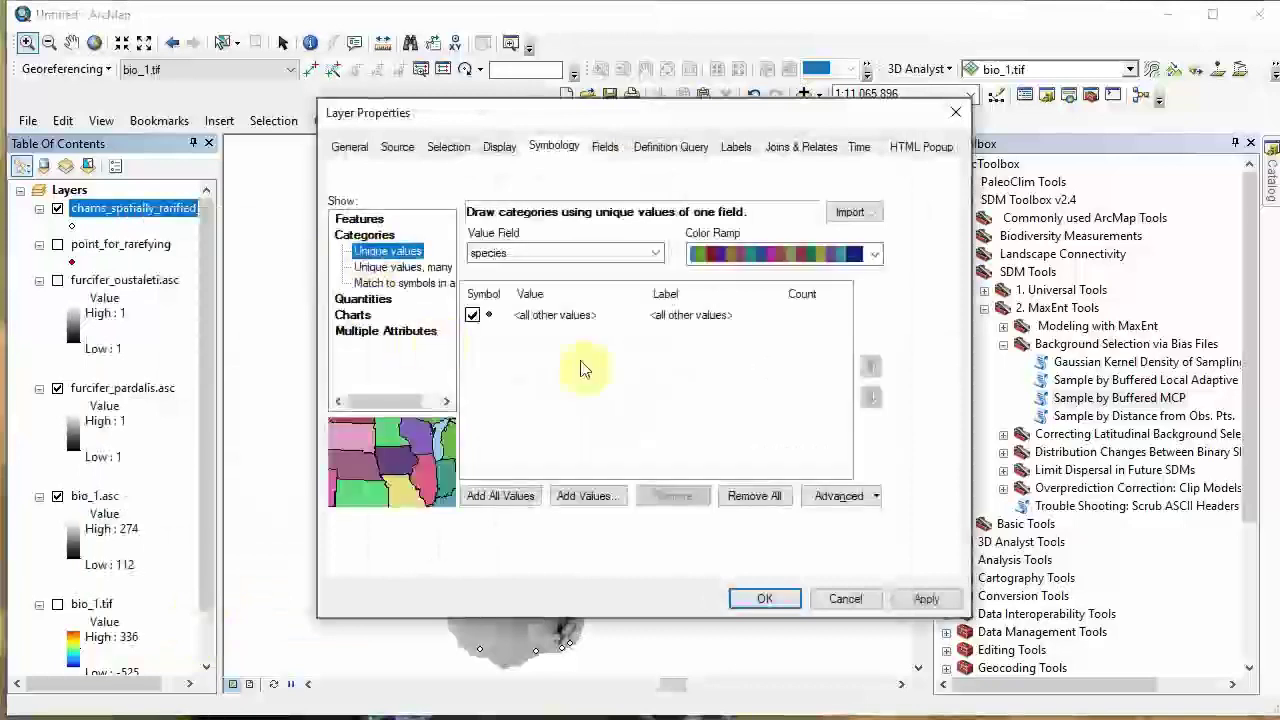
click(519, 494)
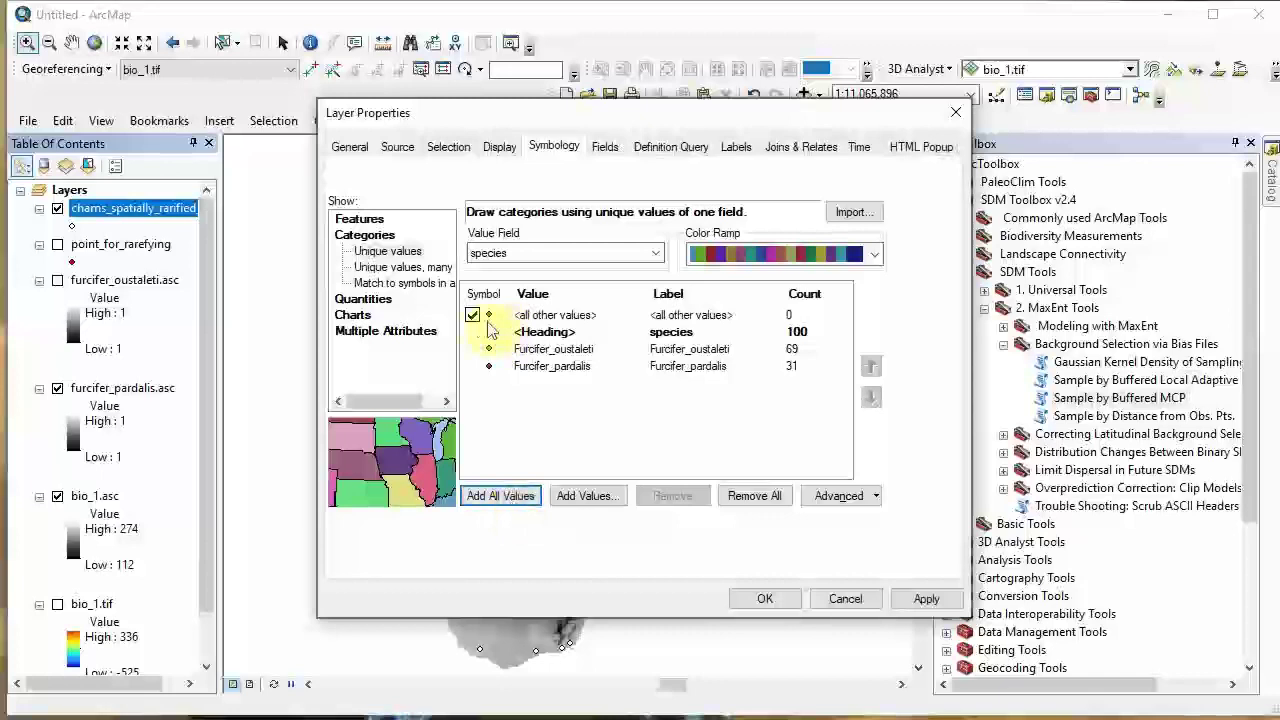
click(515, 350)
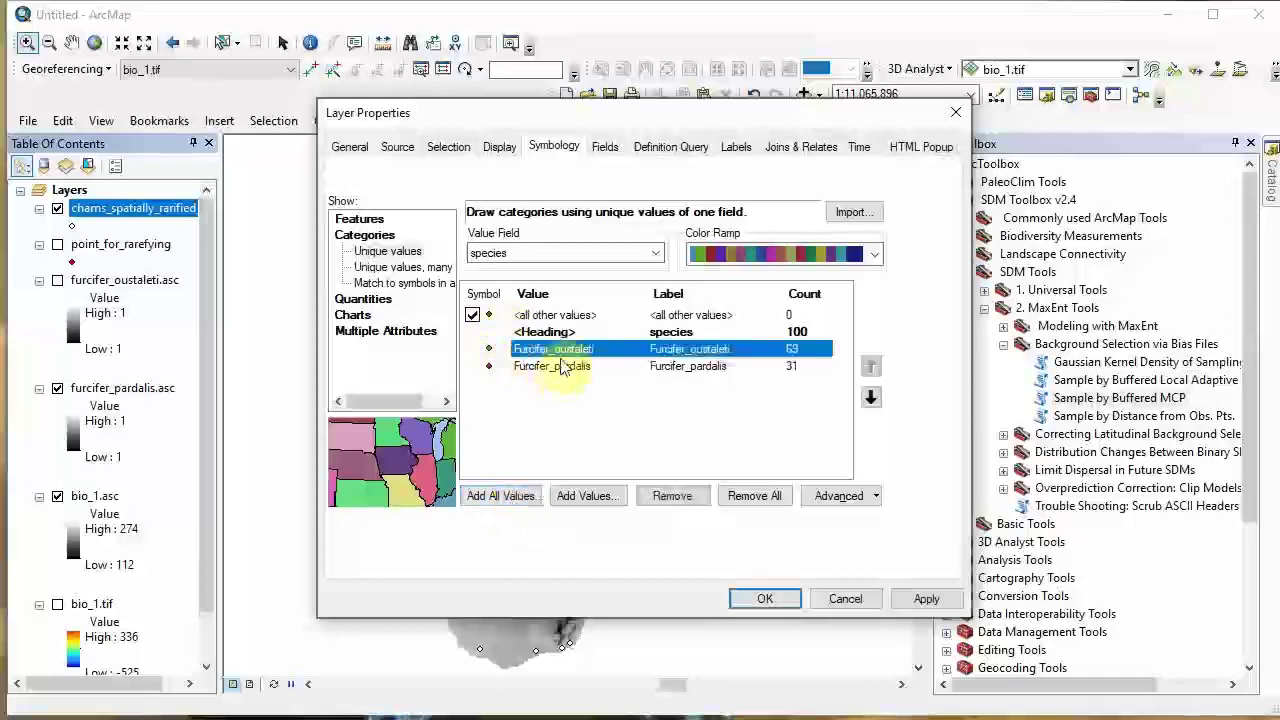
click(676, 504)
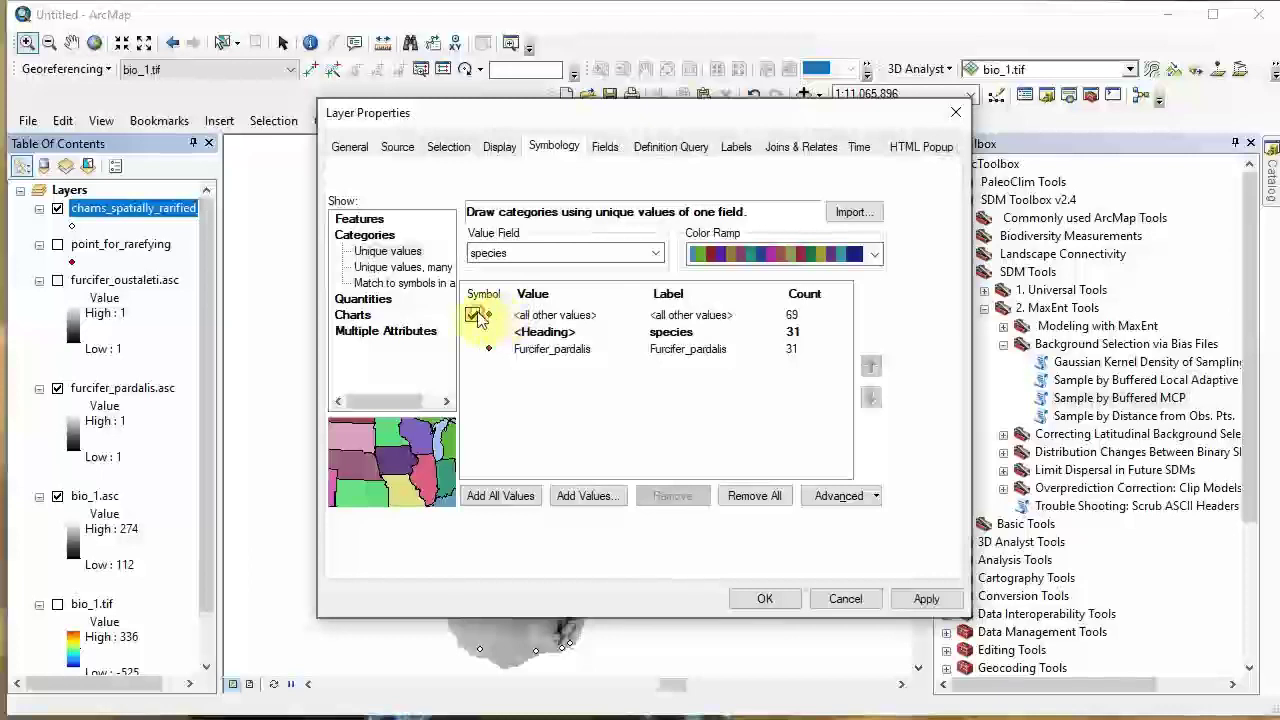
click(924, 599)
click(766, 598)
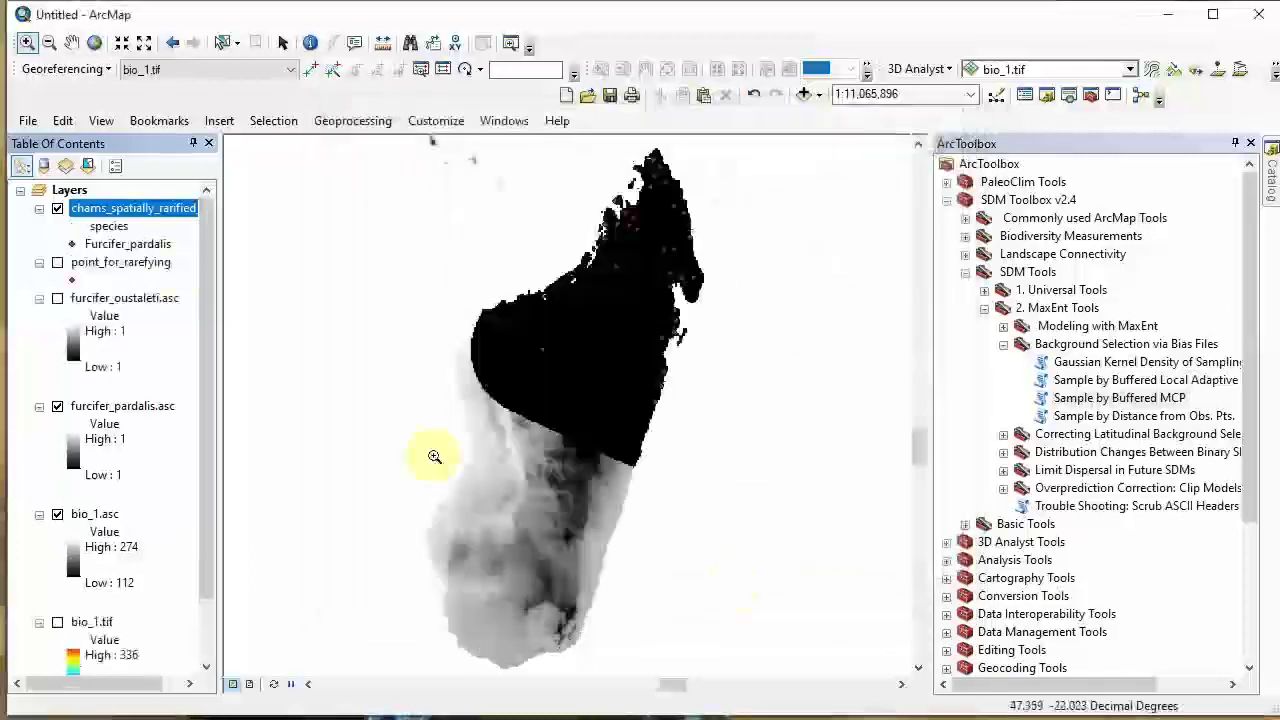
Step: Recolor the Furcifer_pardalis point symbol bright red and collapse the rarefied points layer's legend
right_click(71, 246)
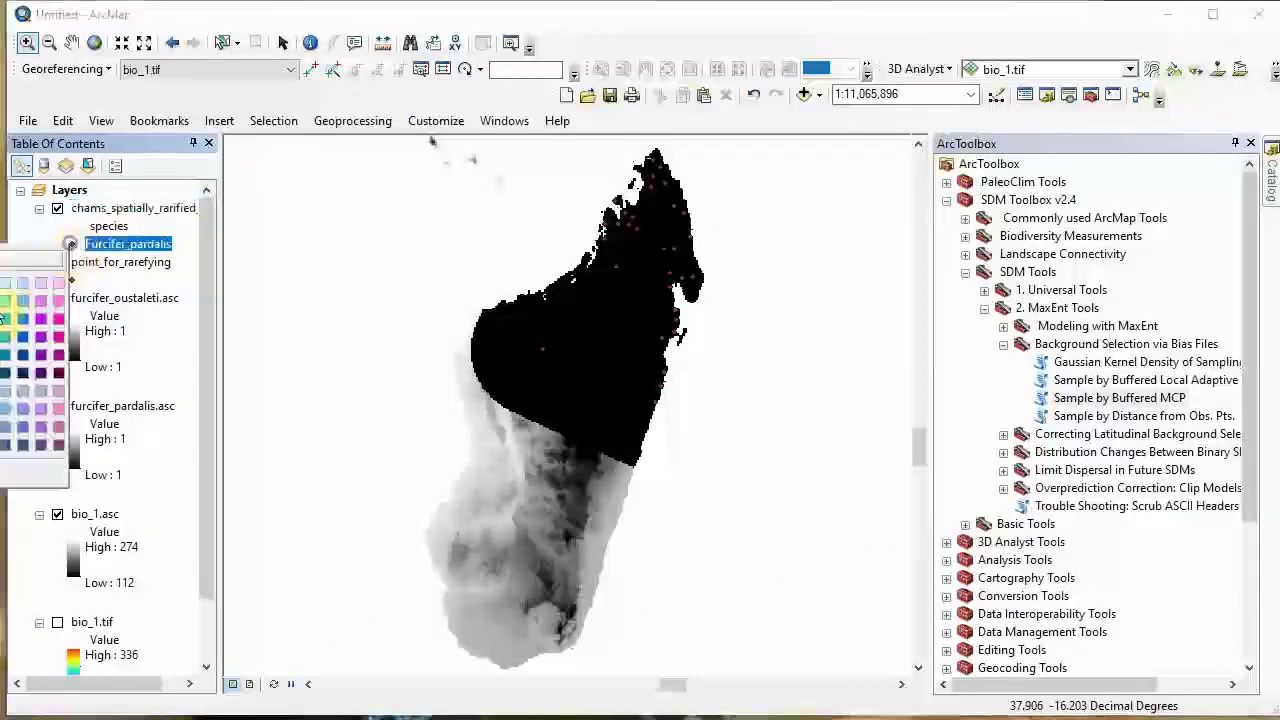
click(60, 245)
click(64, 245)
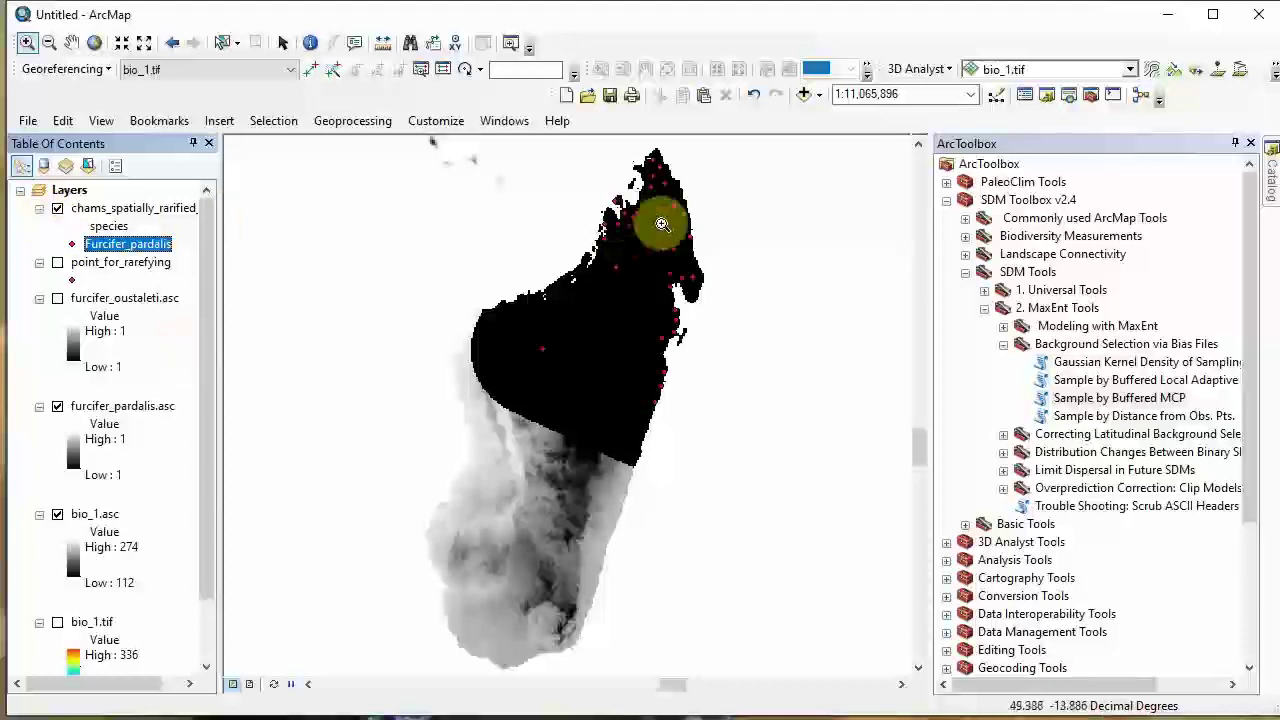
click(40, 209)
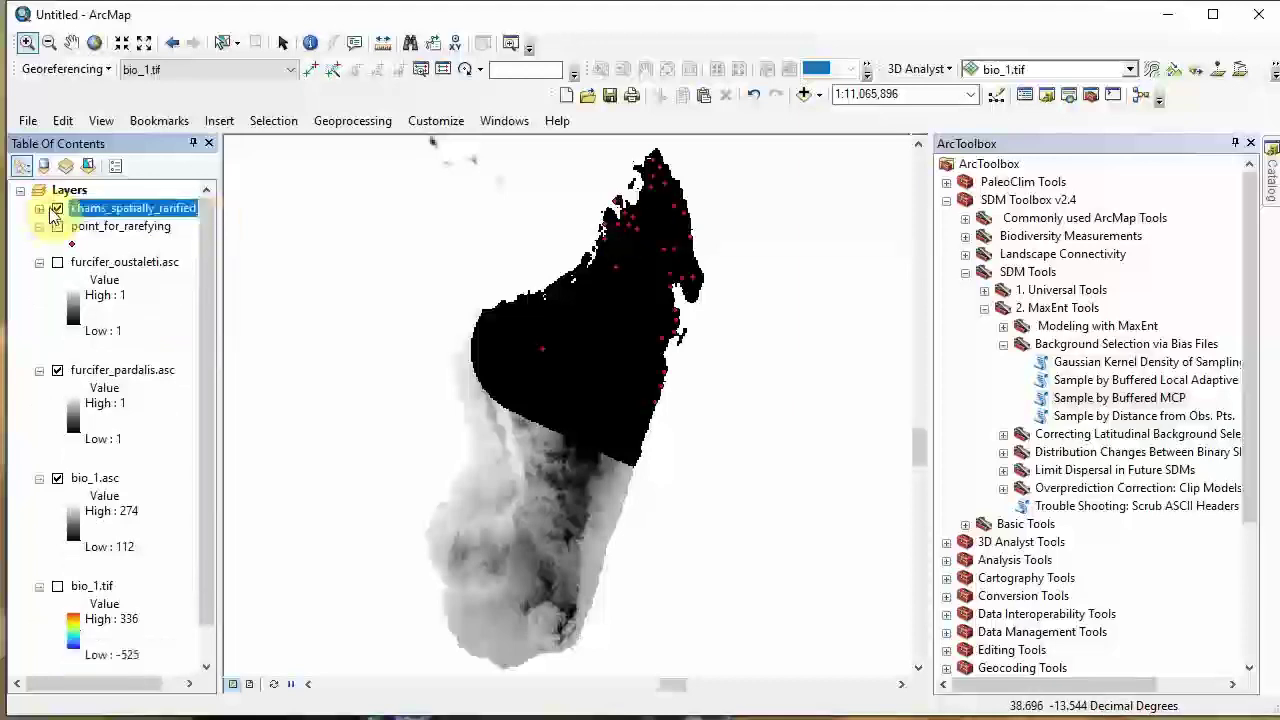
Step: Hide the spatially rarefied points layer and open the Run MaxEnt: Spatial Jackknifing tool from SDM Toolbox's MaxEnt Tools
click(56, 210)
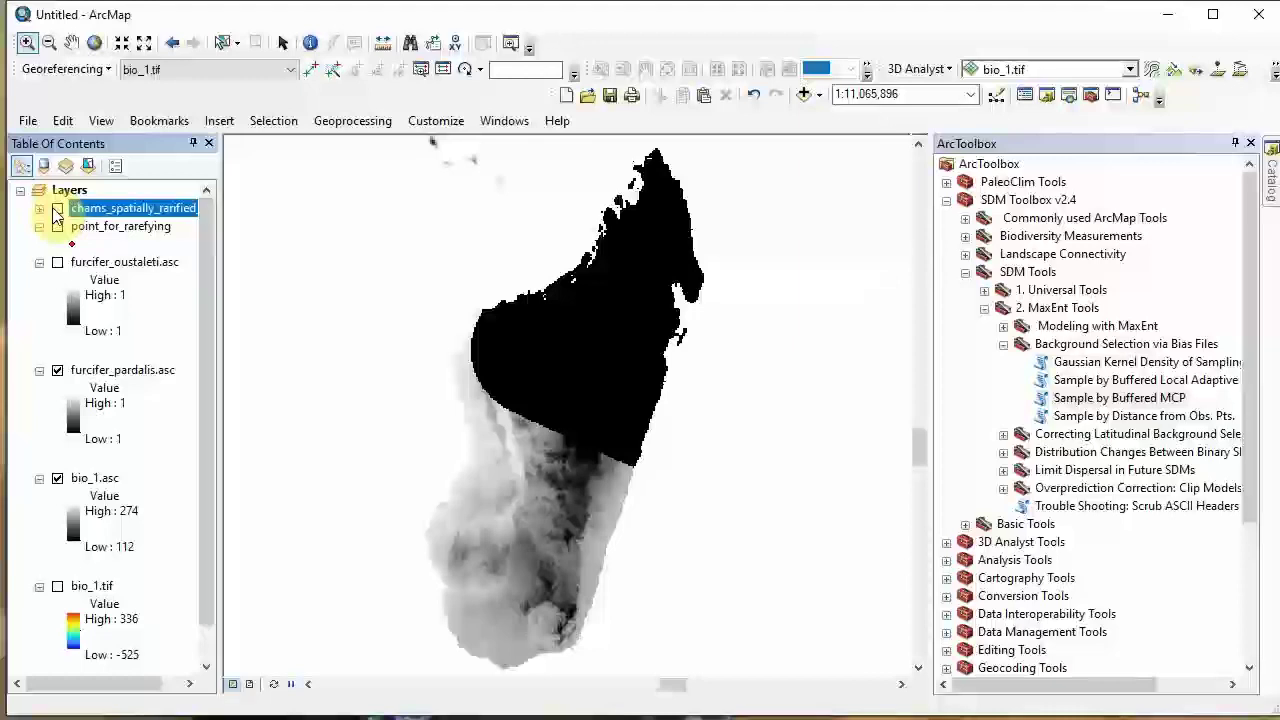
click(1004, 344)
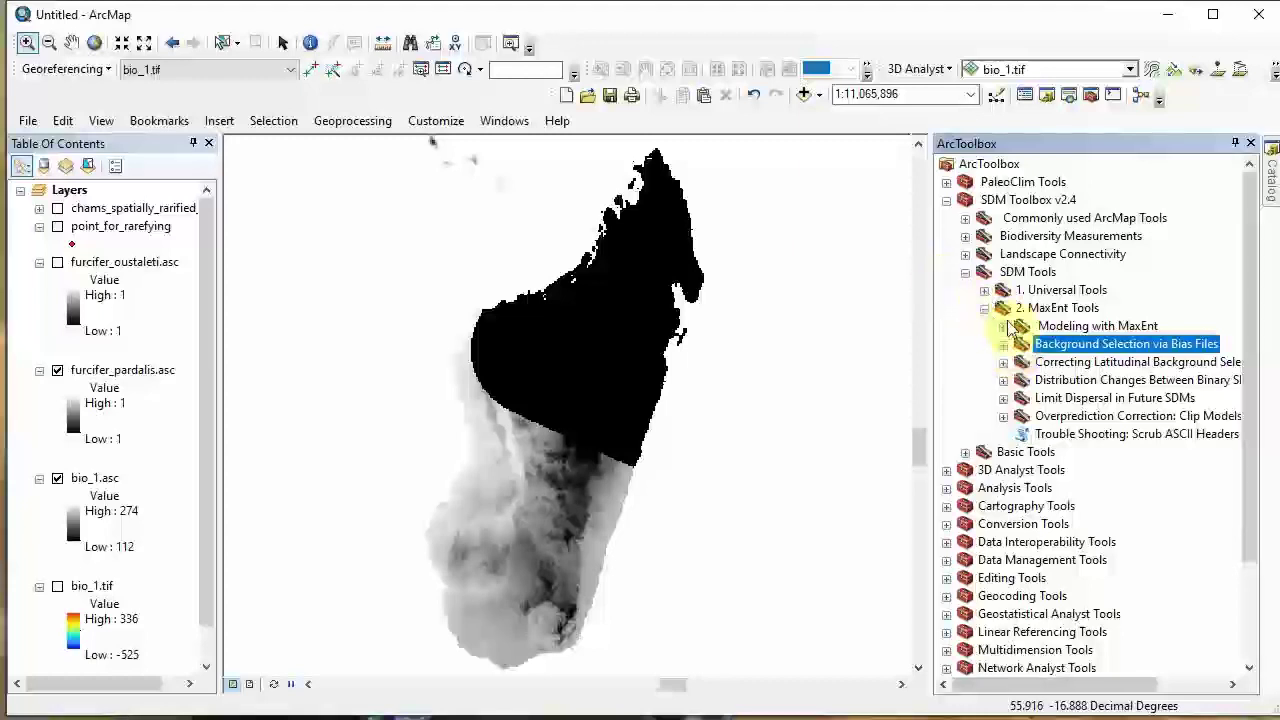
click(1004, 326)
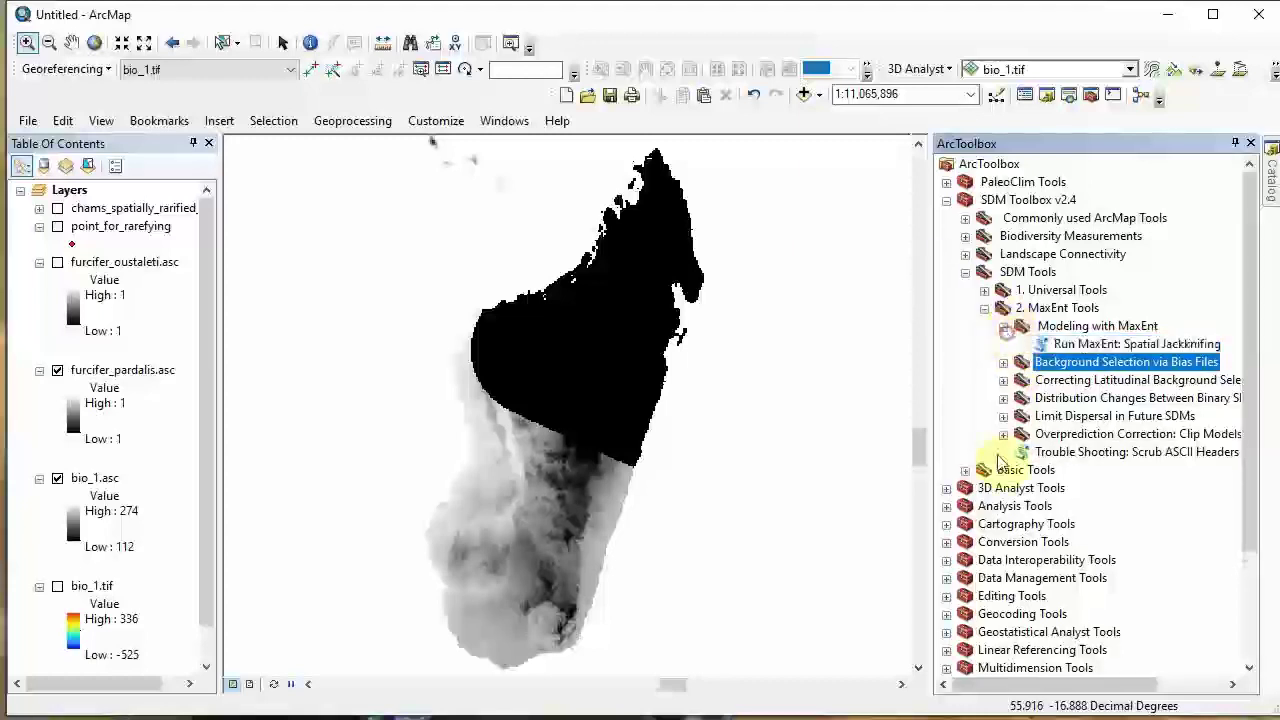
double_click(1093, 345)
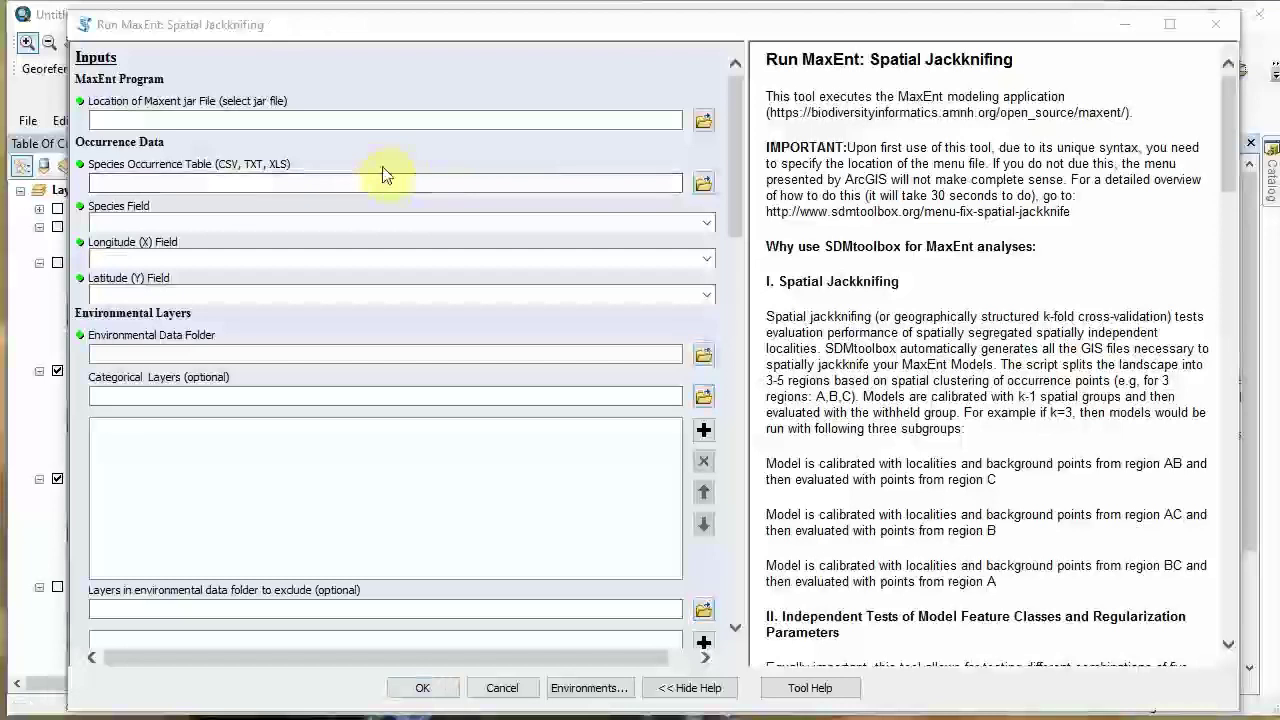
Step: Set the MaxEnt program location to maxent.jar in the Desktop's maxent folder and bring up the tool's general help
click(704, 121)
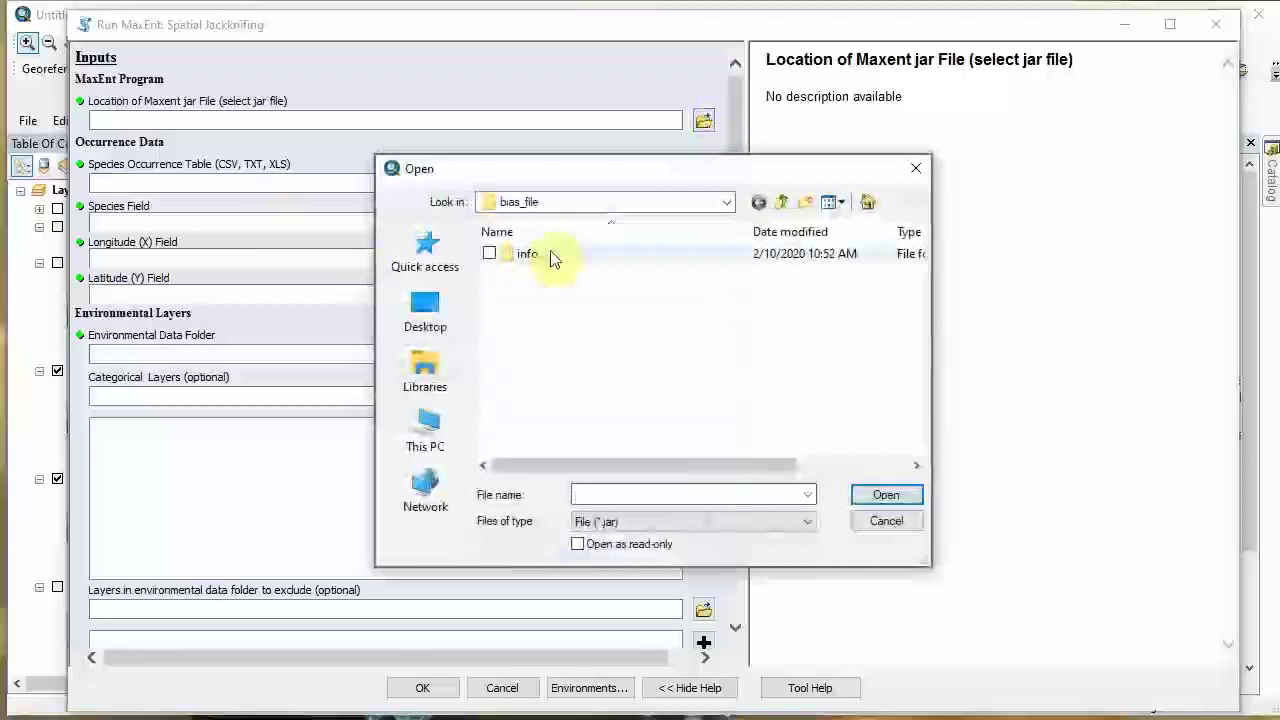
click(443, 322)
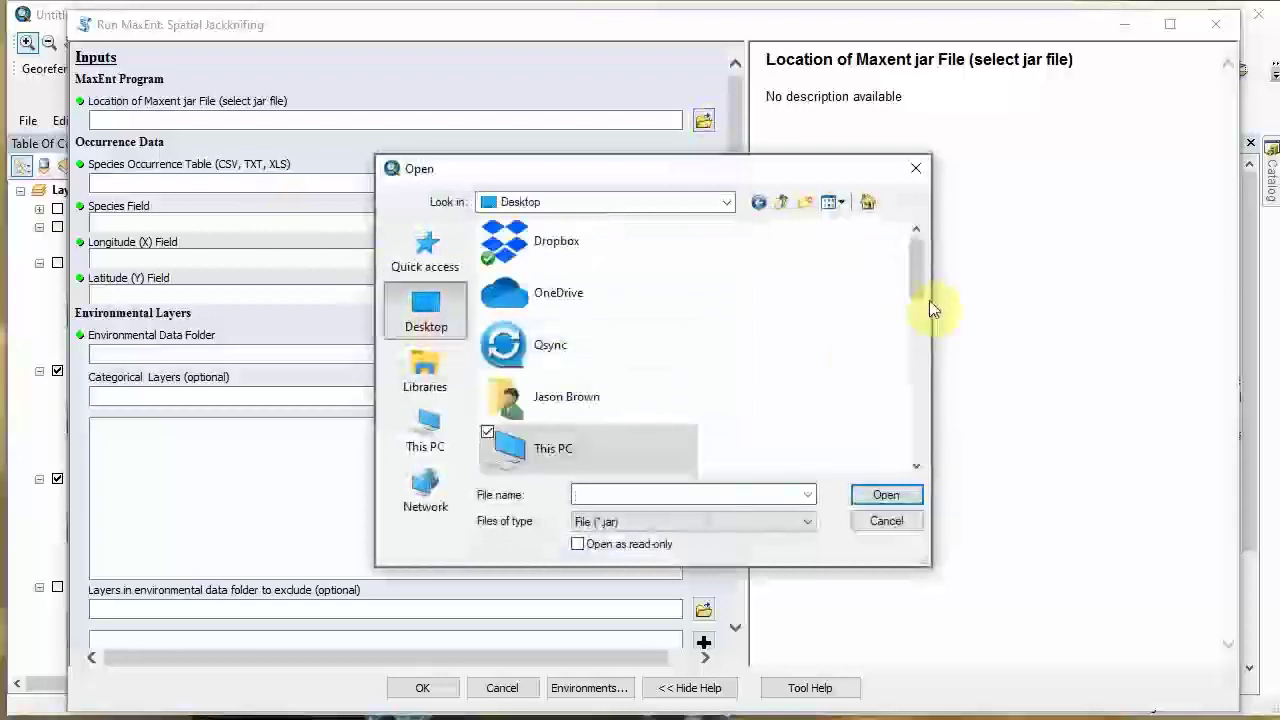
drag(920, 283, 914, 400)
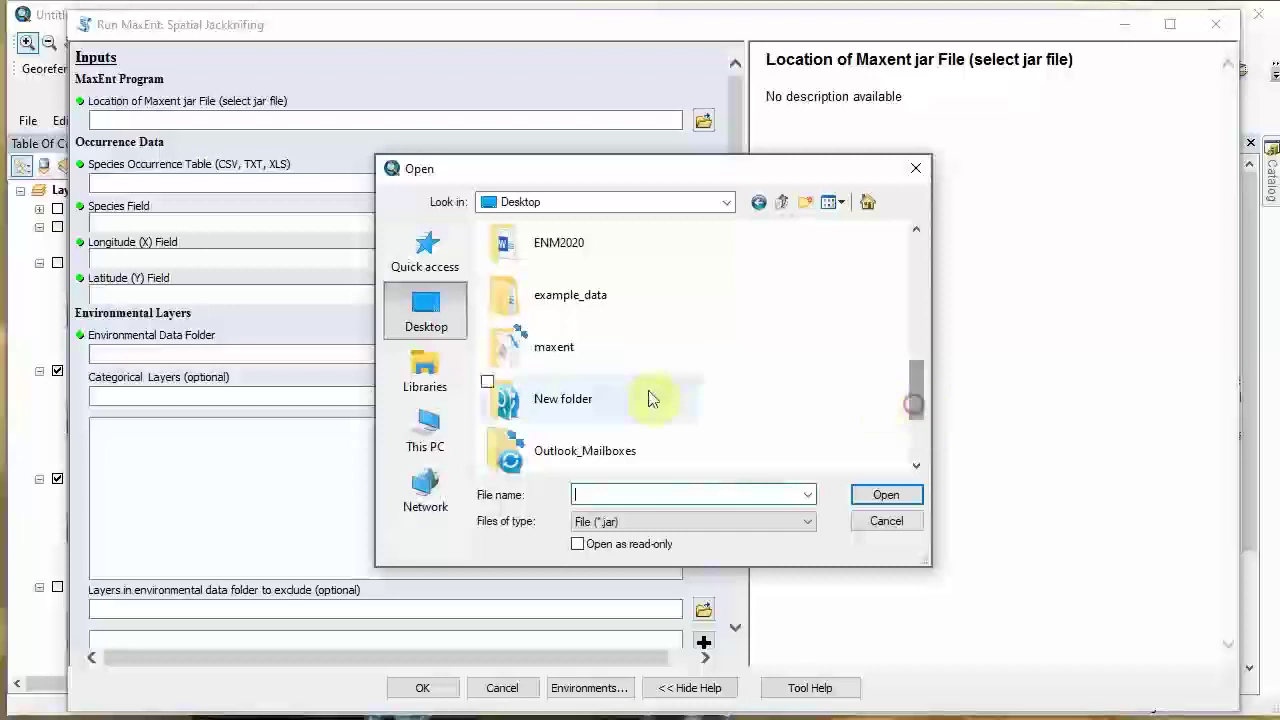
click(595, 364)
click(886, 494)
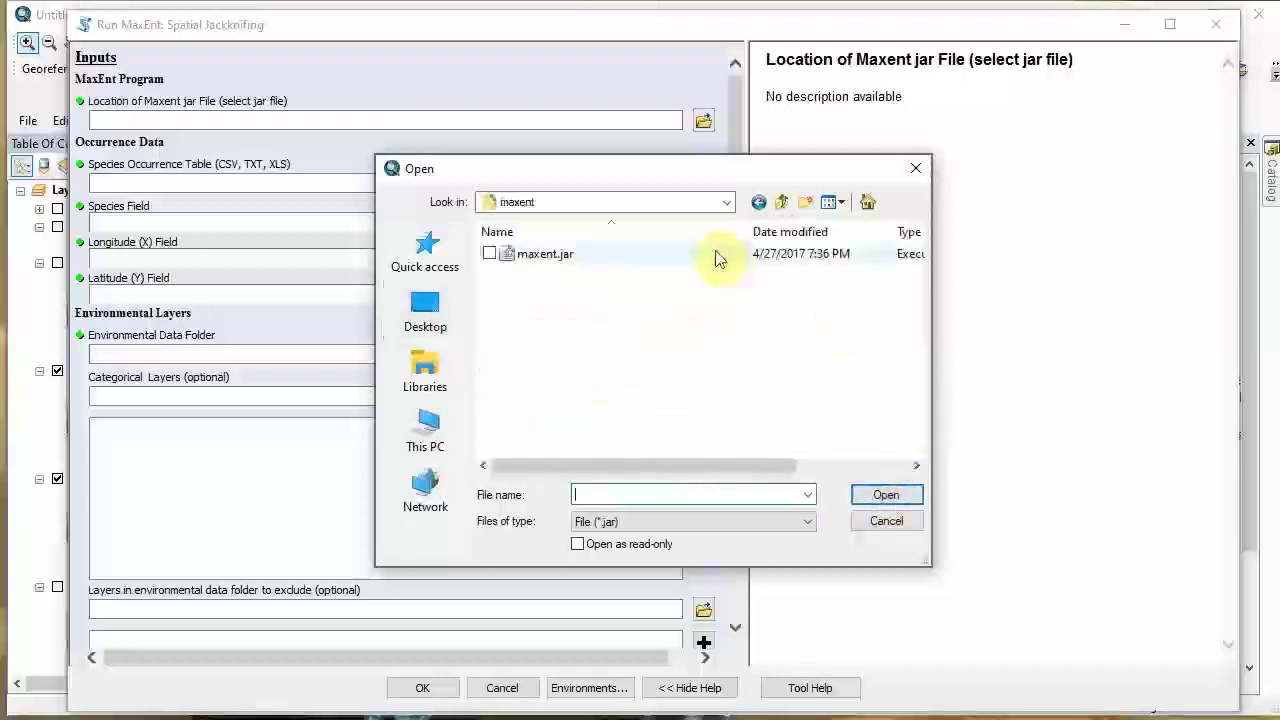
click(543, 253)
click(914, 503)
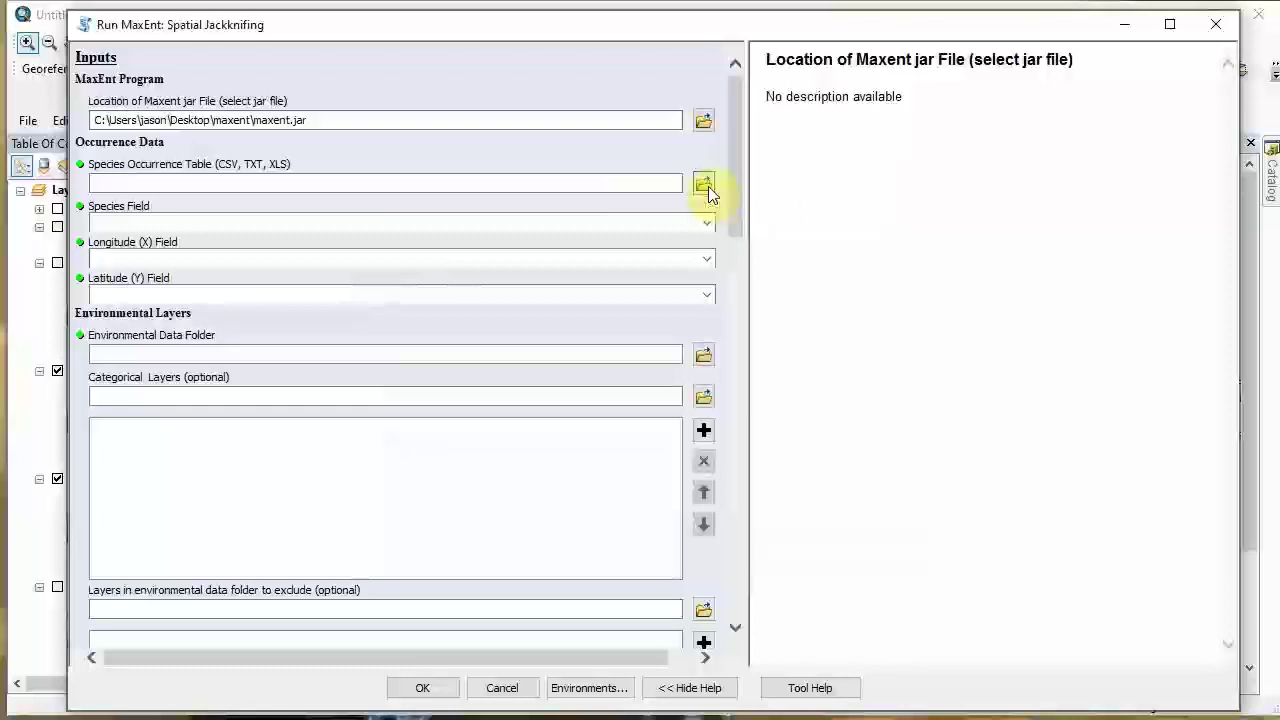
click(649, 77)
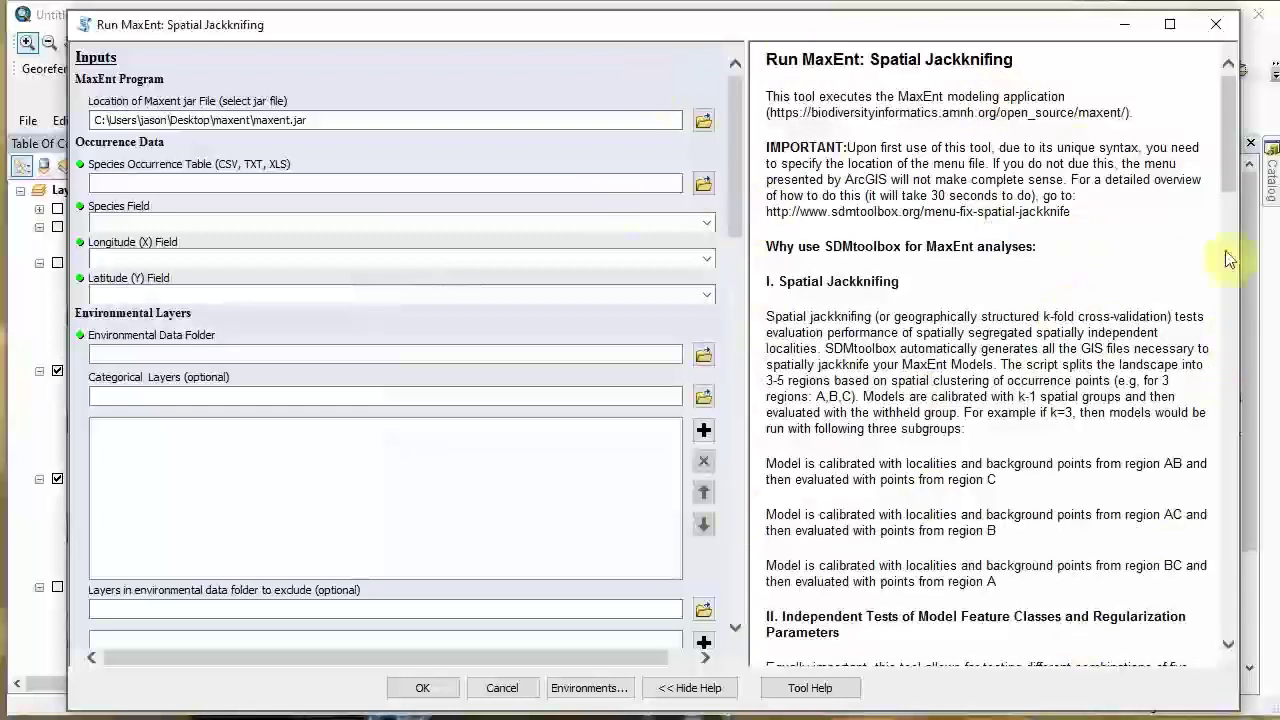
drag(1229, 181, 1237, 130)
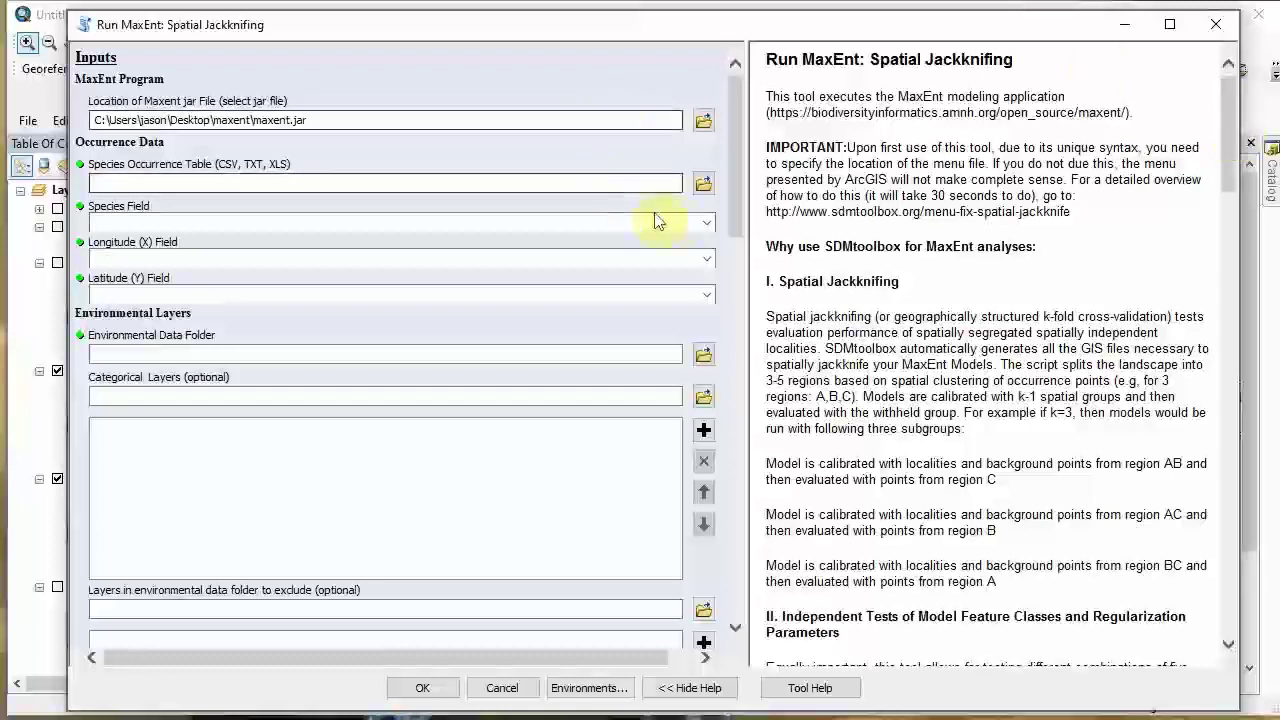
Step: Load chams_rarefied_points.csv from the Desktop's rarefied_points folder as the species occurrence table, with species, Longitude and Latitude as its fields
click(699, 171)
click(701, 174)
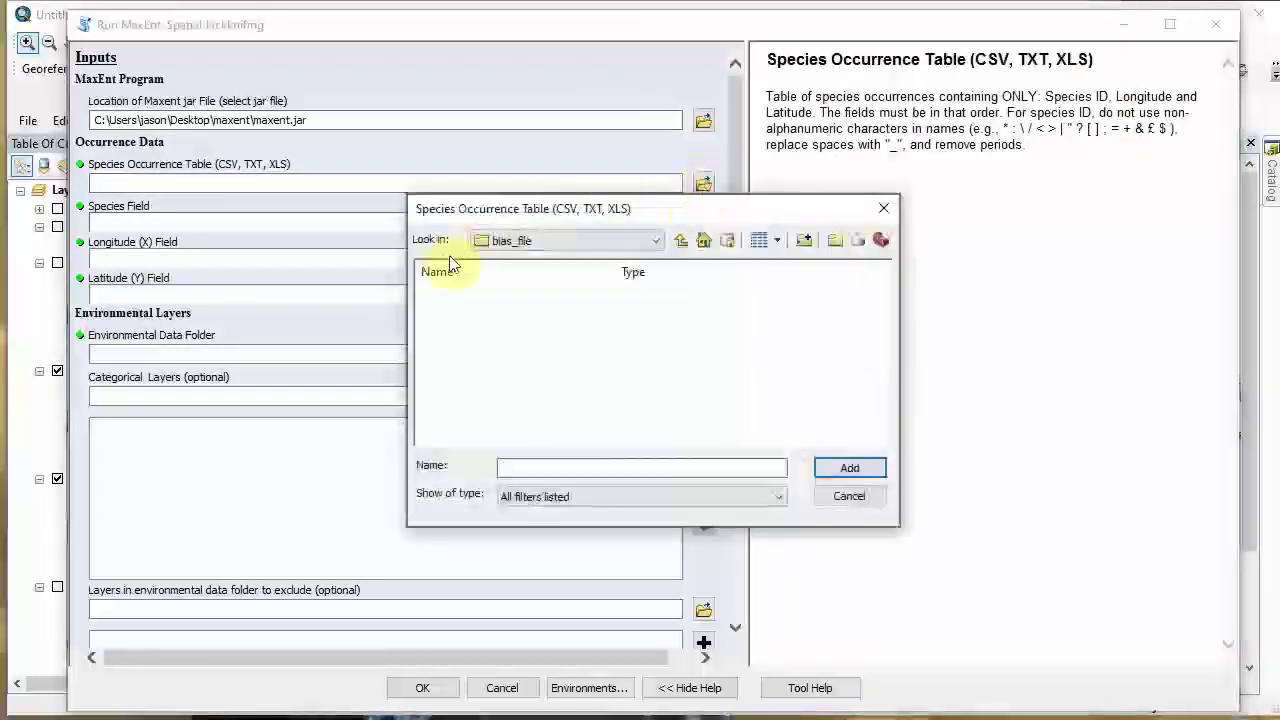
click(509, 240)
scroll(509, 240, up, 1)
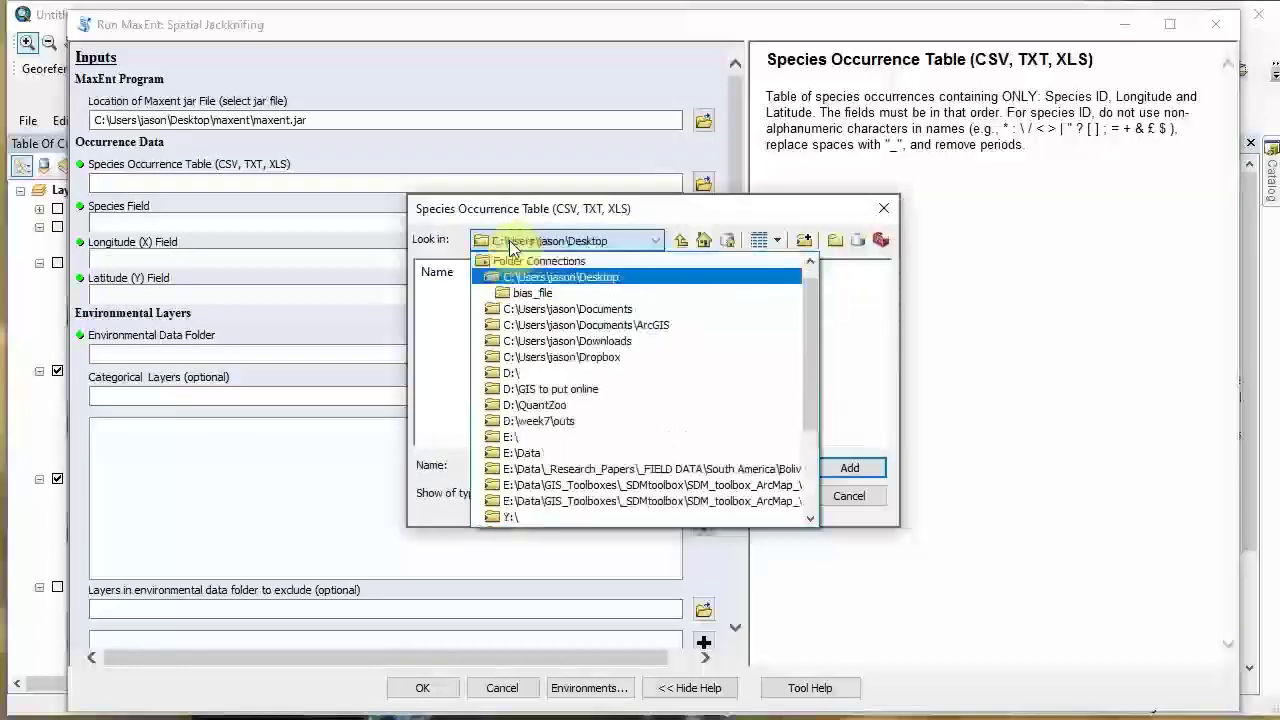
click(540, 277)
scroll(468, 400, down, 3)
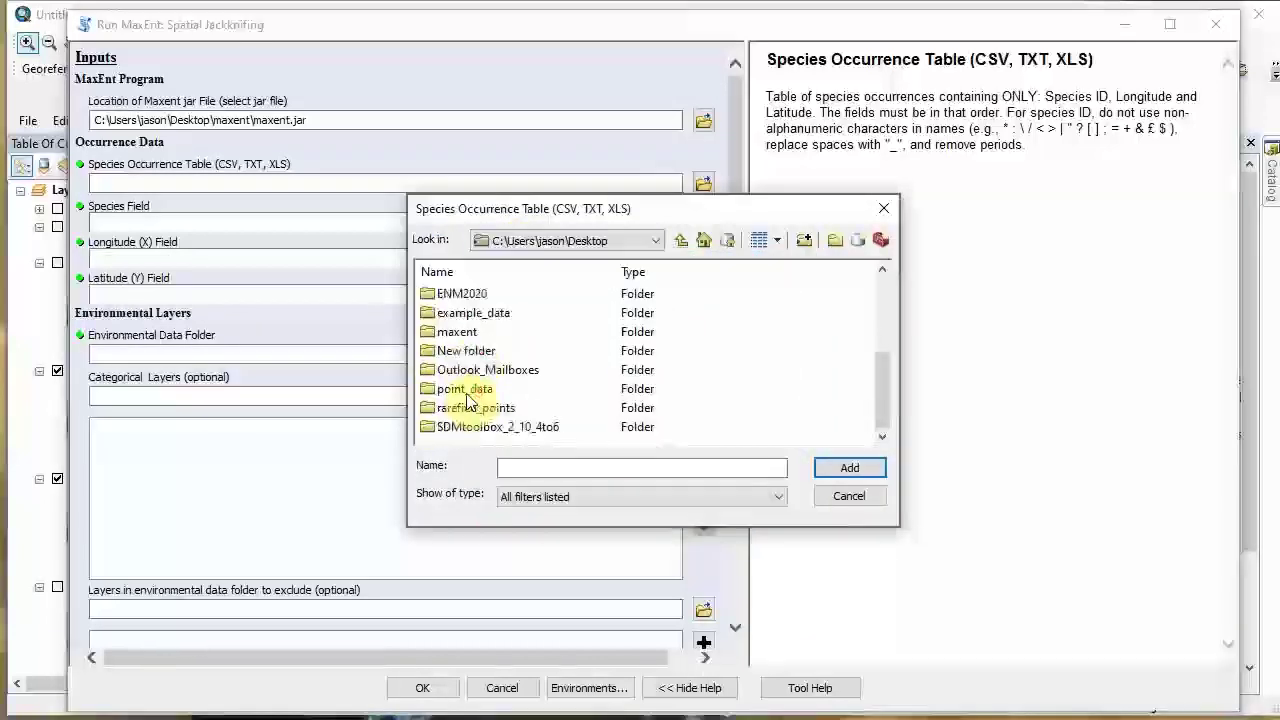
double_click(466, 409)
click(463, 312)
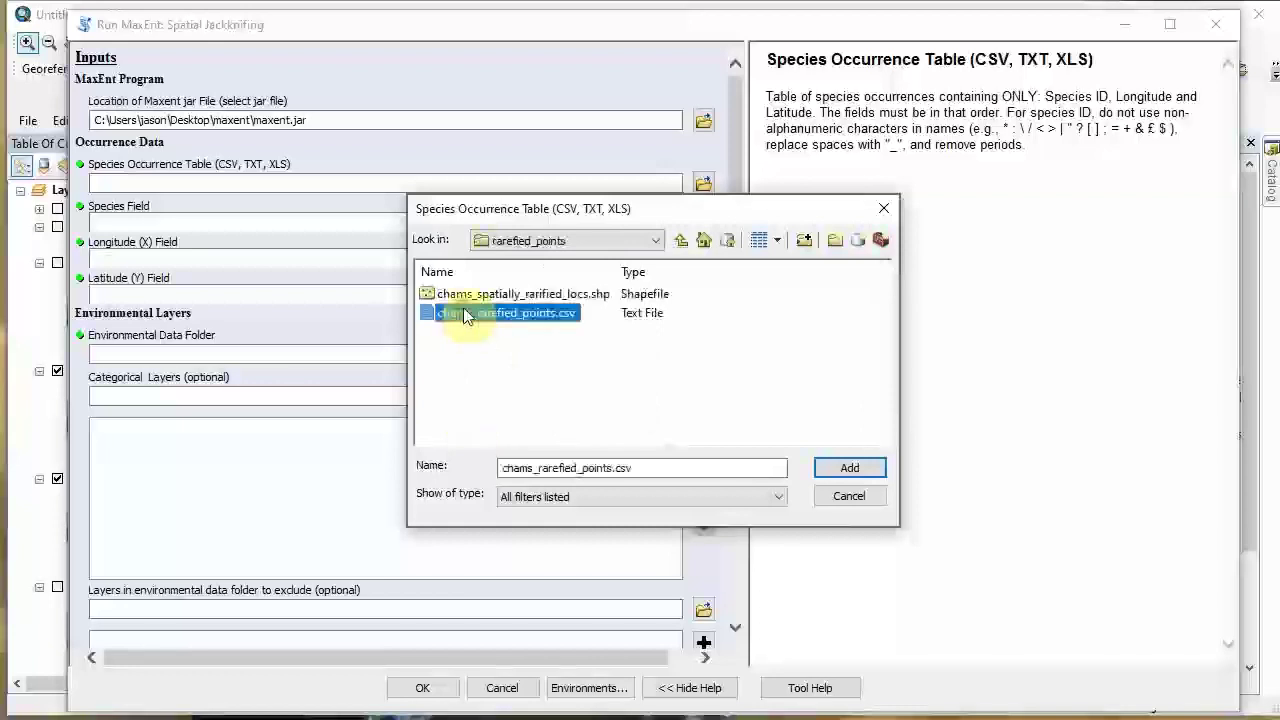
click(845, 467)
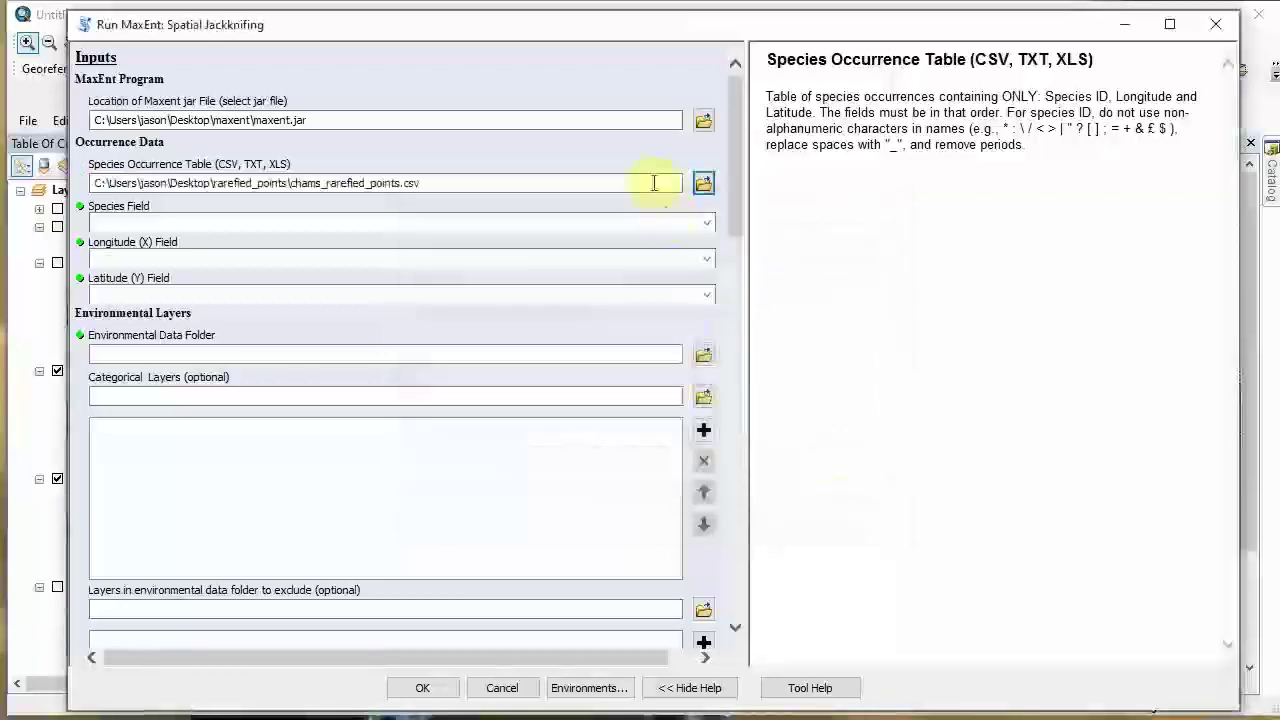
click(686, 230)
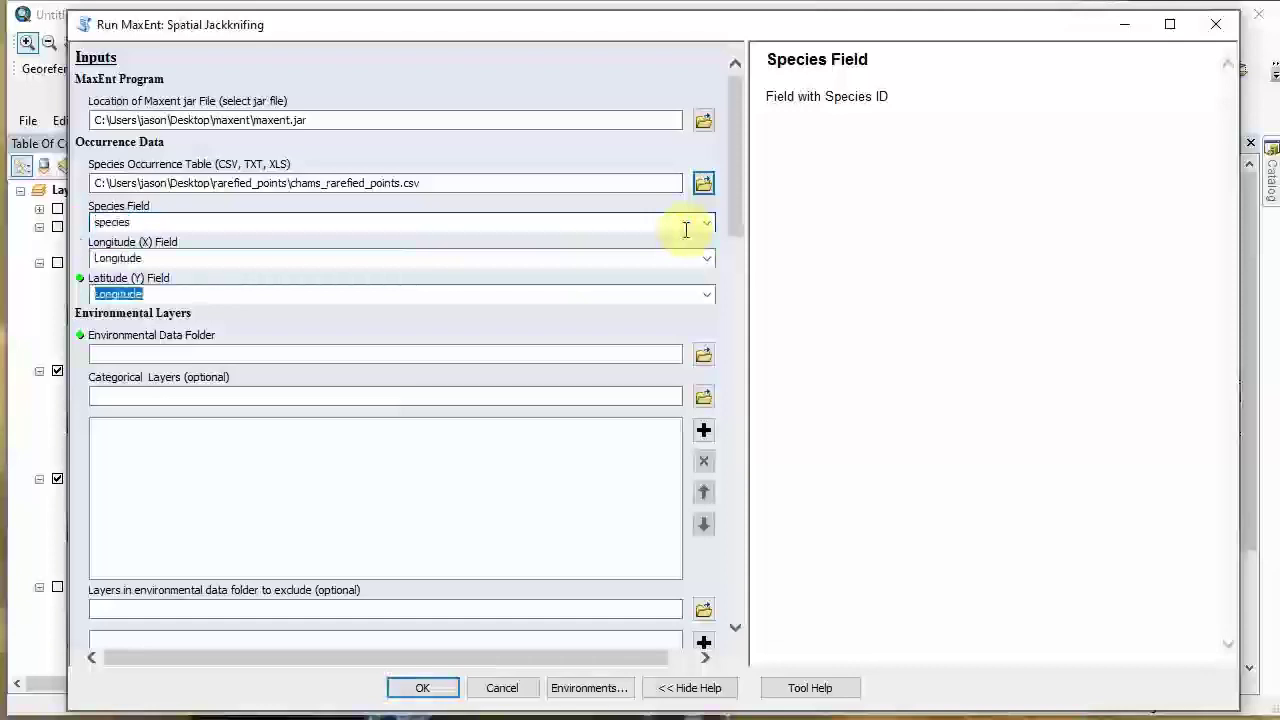
key(Tab)
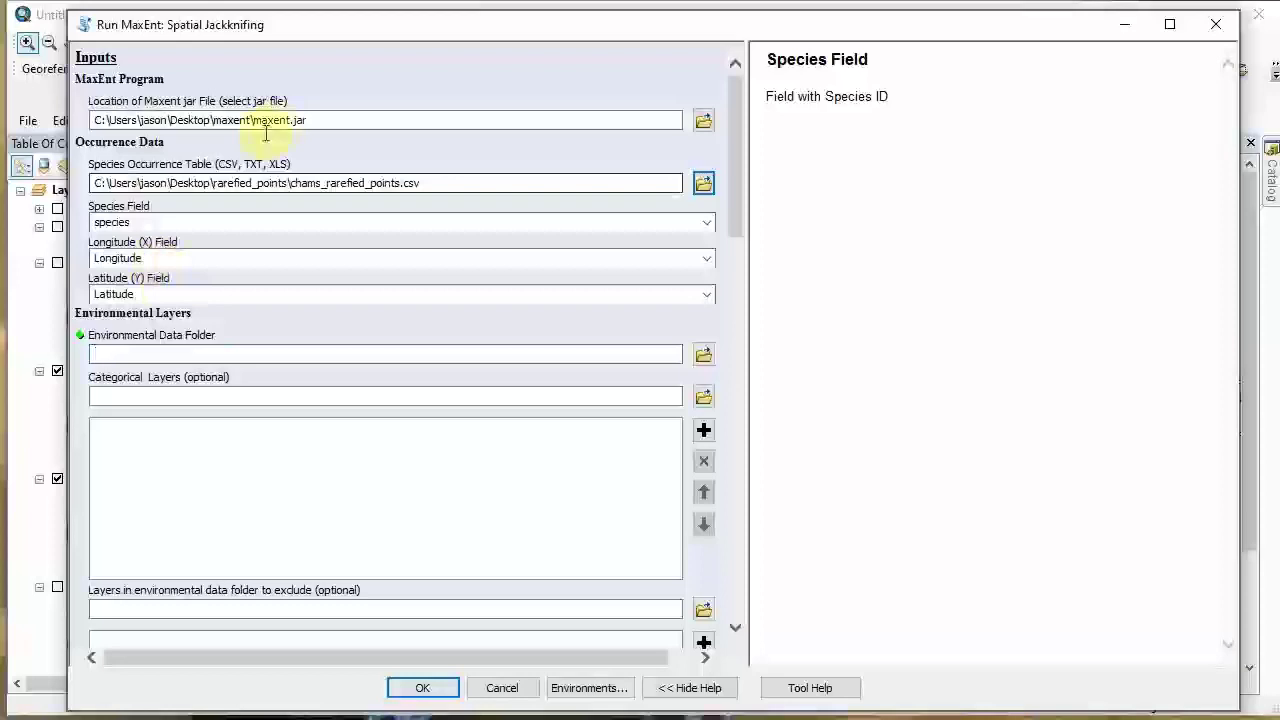
Step: Set the environmental data folder to the Desktop's ClimateClipped folder
click(709, 353)
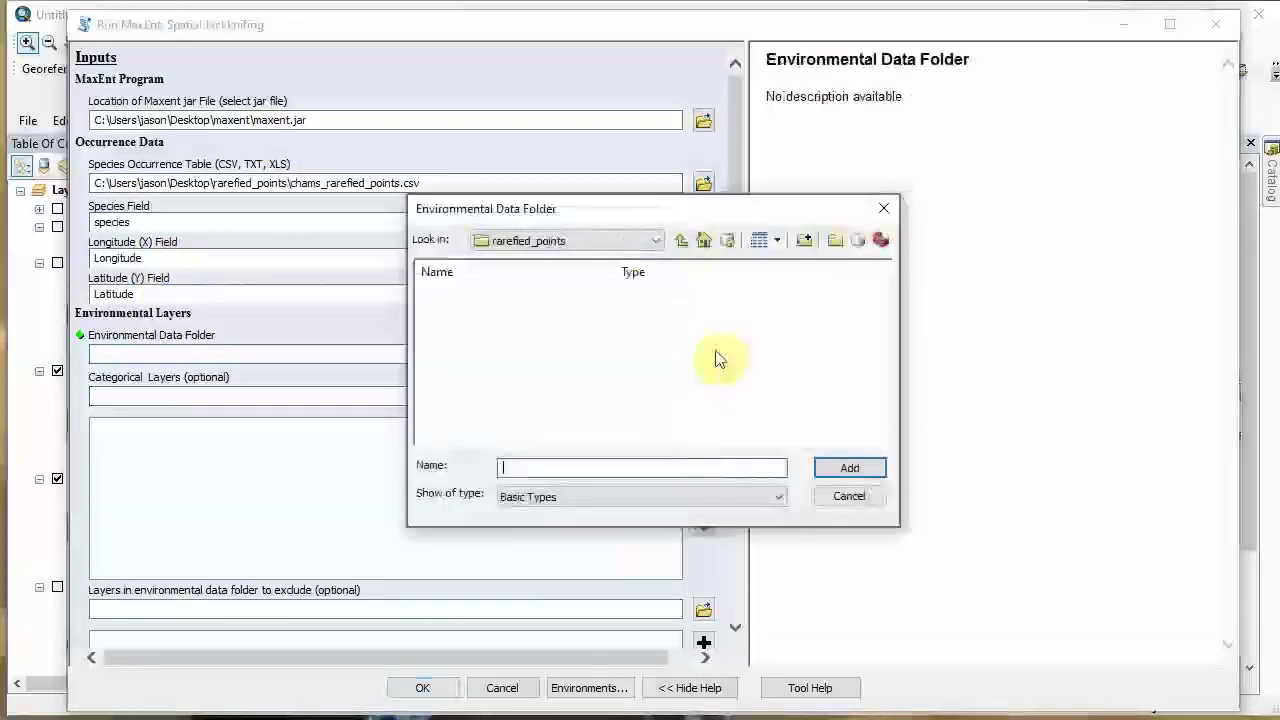
click(640, 243)
scroll(640, 250, up, 1)
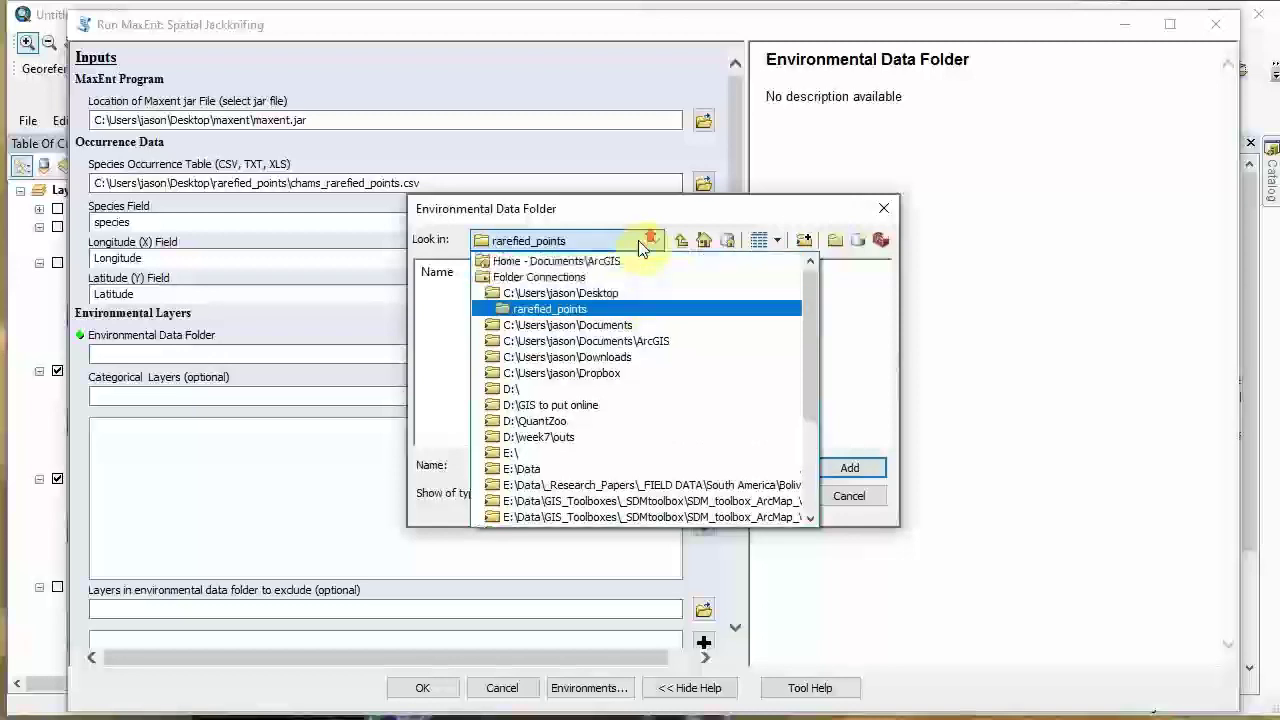
click(531, 289)
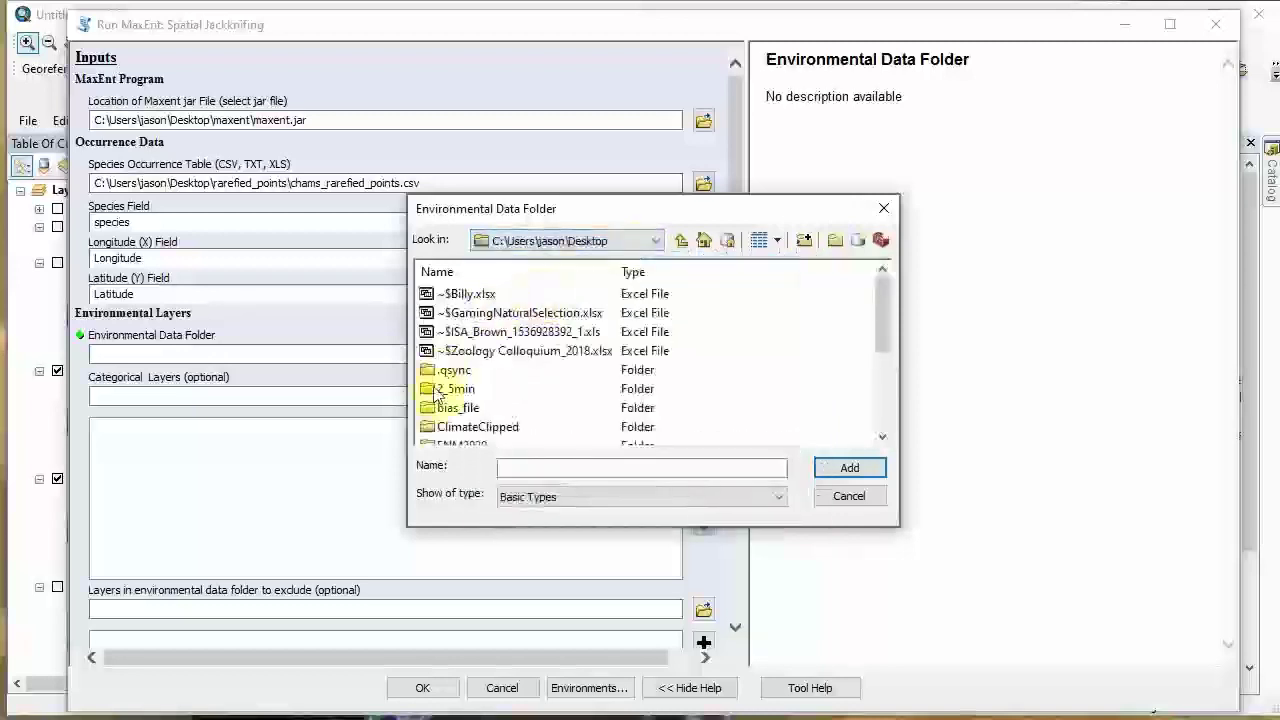
click(492, 428)
click(849, 470)
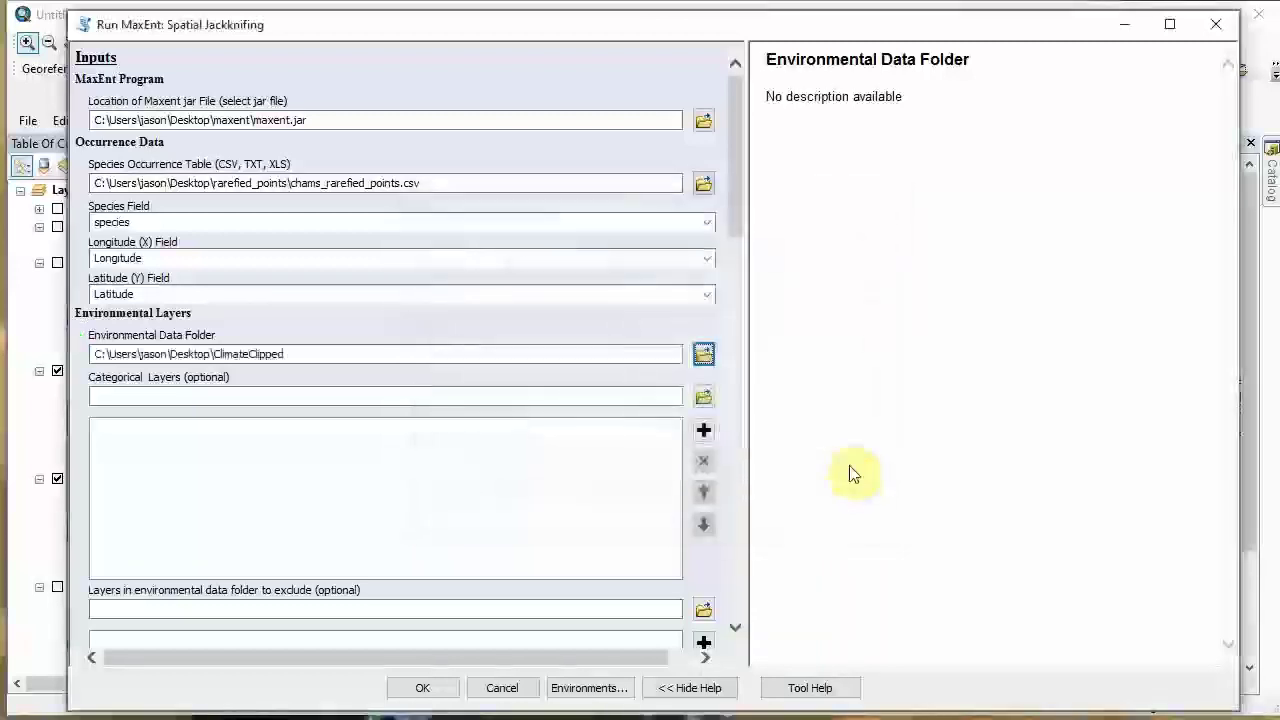
drag(741, 172, 739, 226)
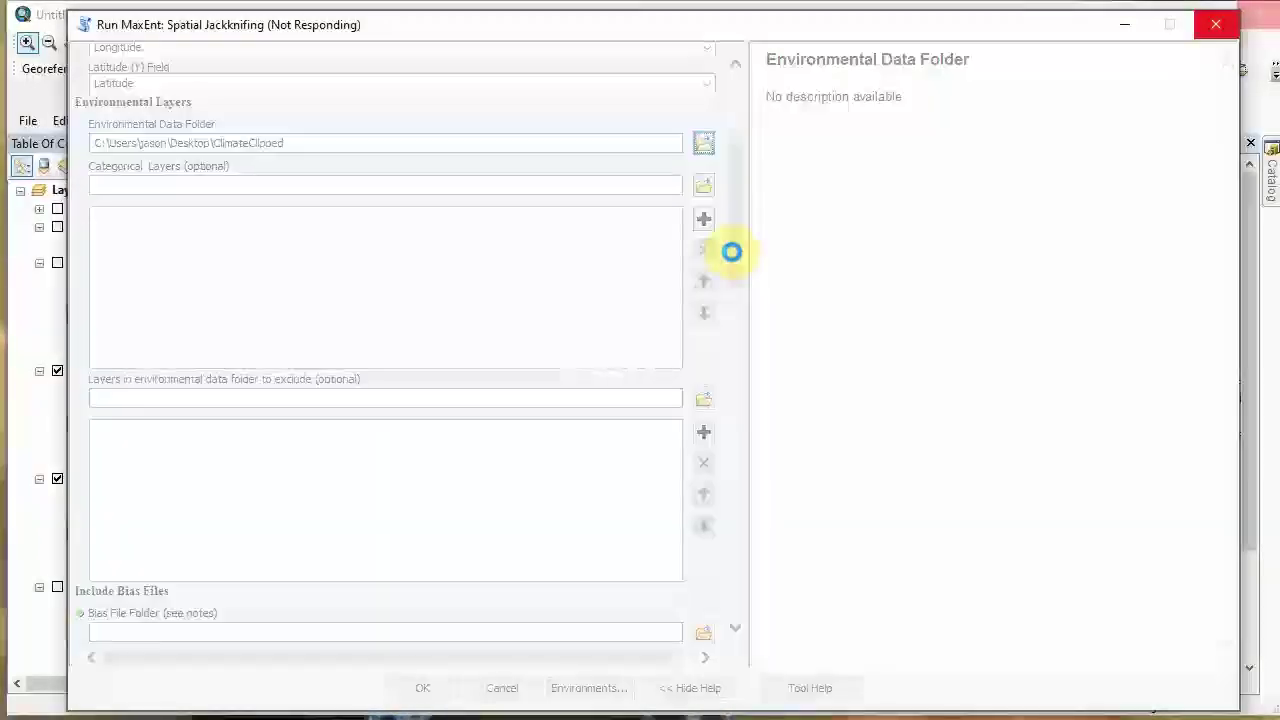
drag(731, 192, 729, 235)
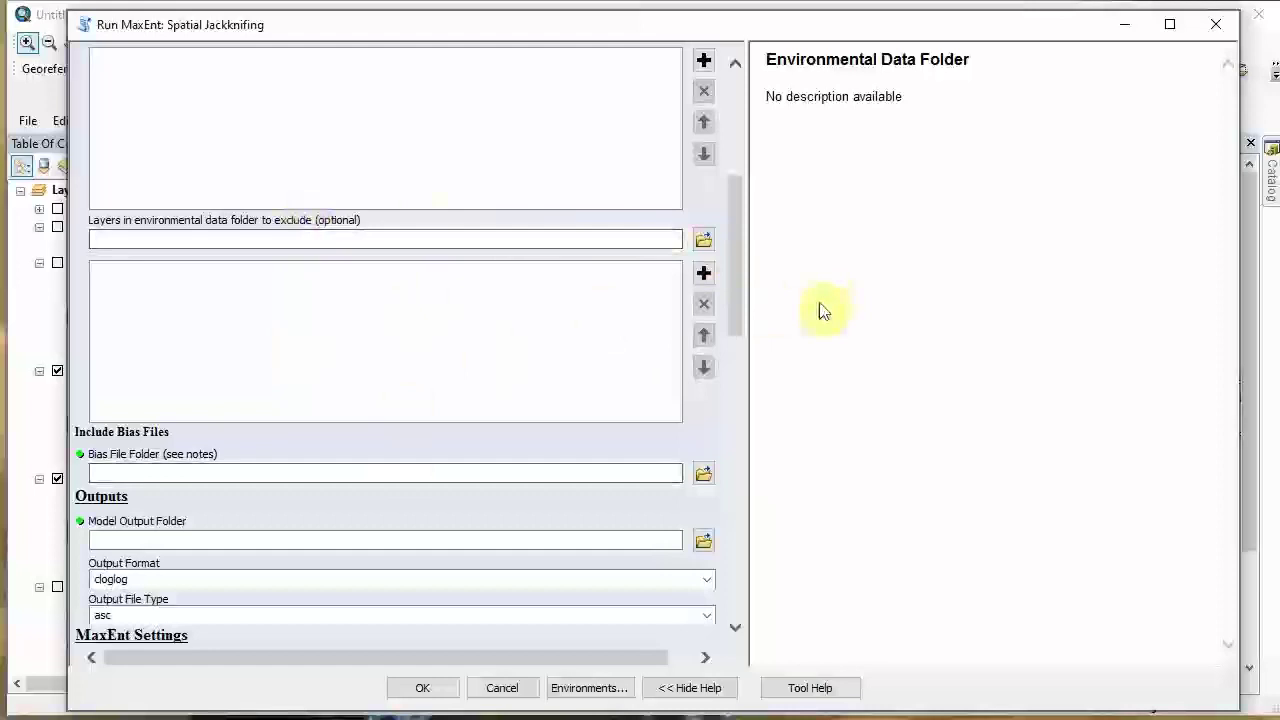
drag(738, 207, 738, 280)
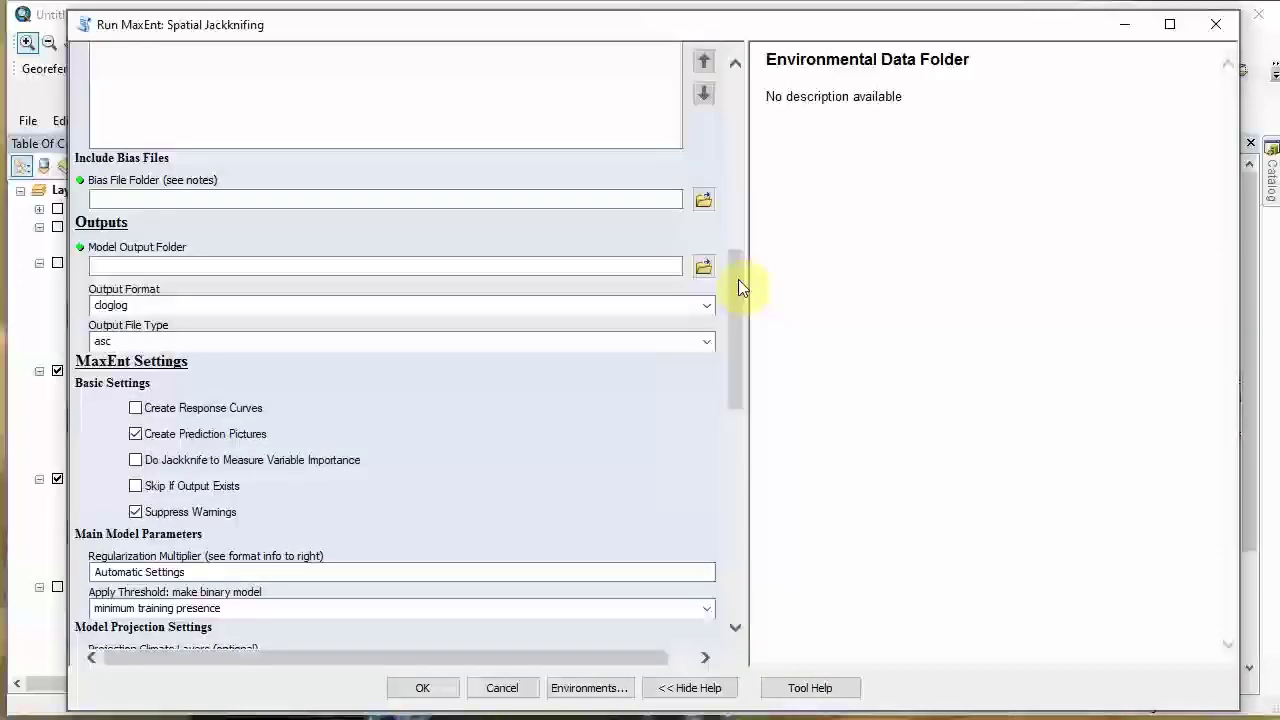
drag(738, 279, 744, 204)
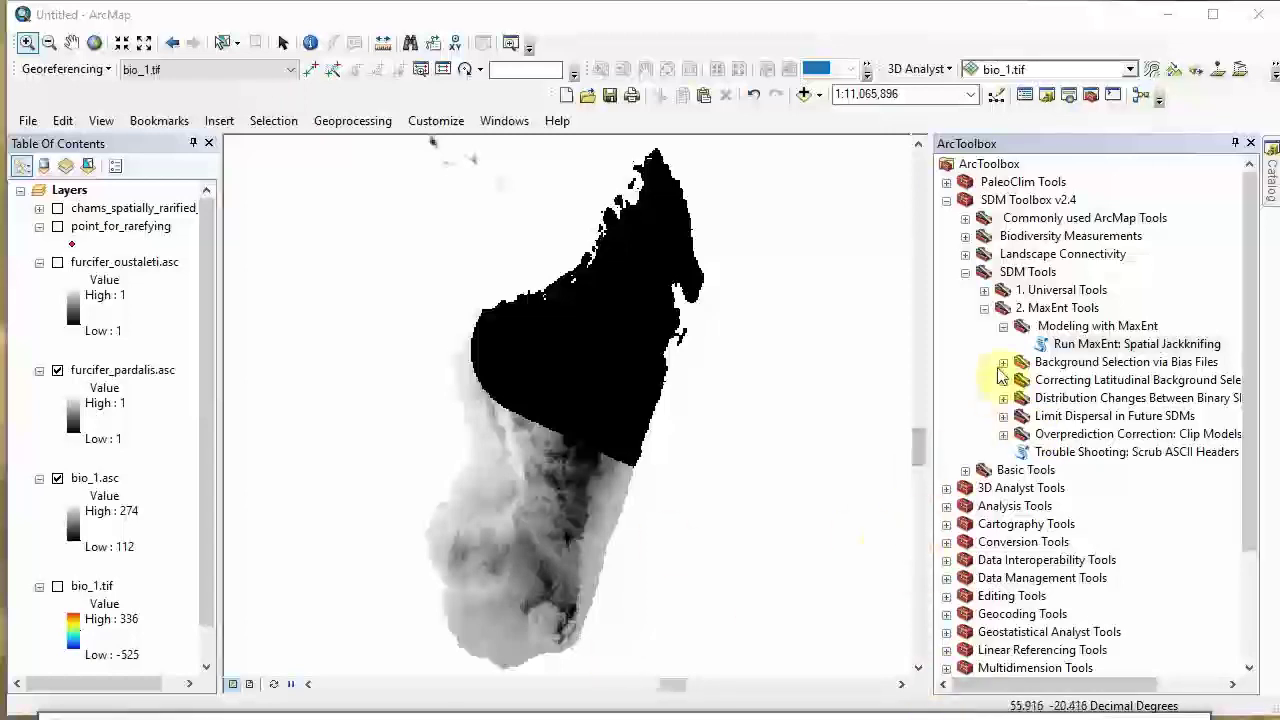
Step: Open the Remove Highly Correlated Variables tool from the Explore Climate Data toolset under Universal Tools
click(984, 290)
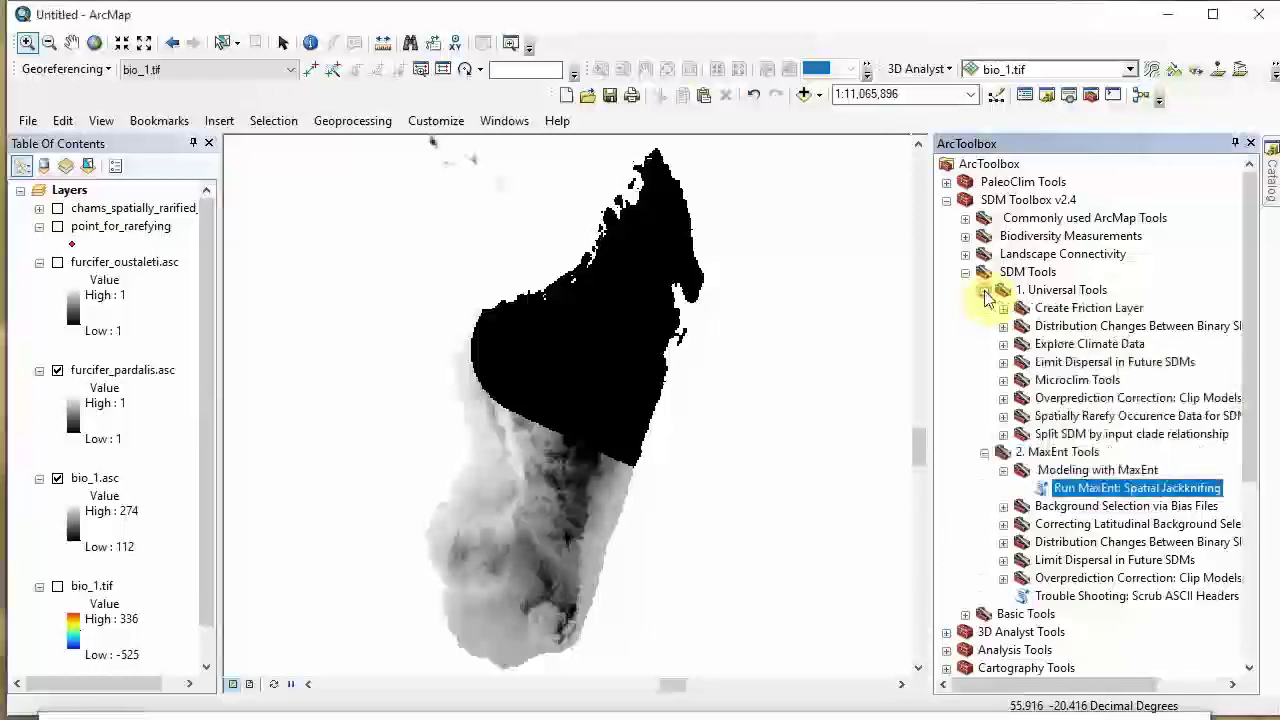
click(984, 290)
click(985, 291)
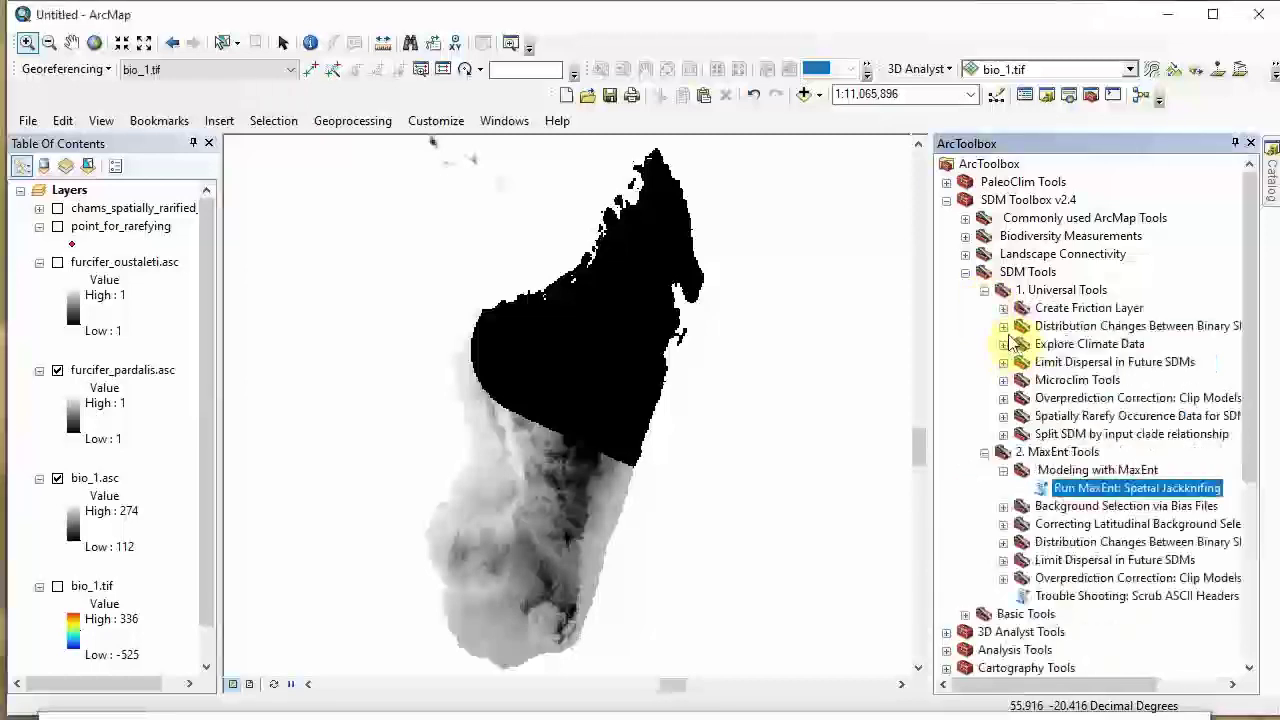
click(1003, 344)
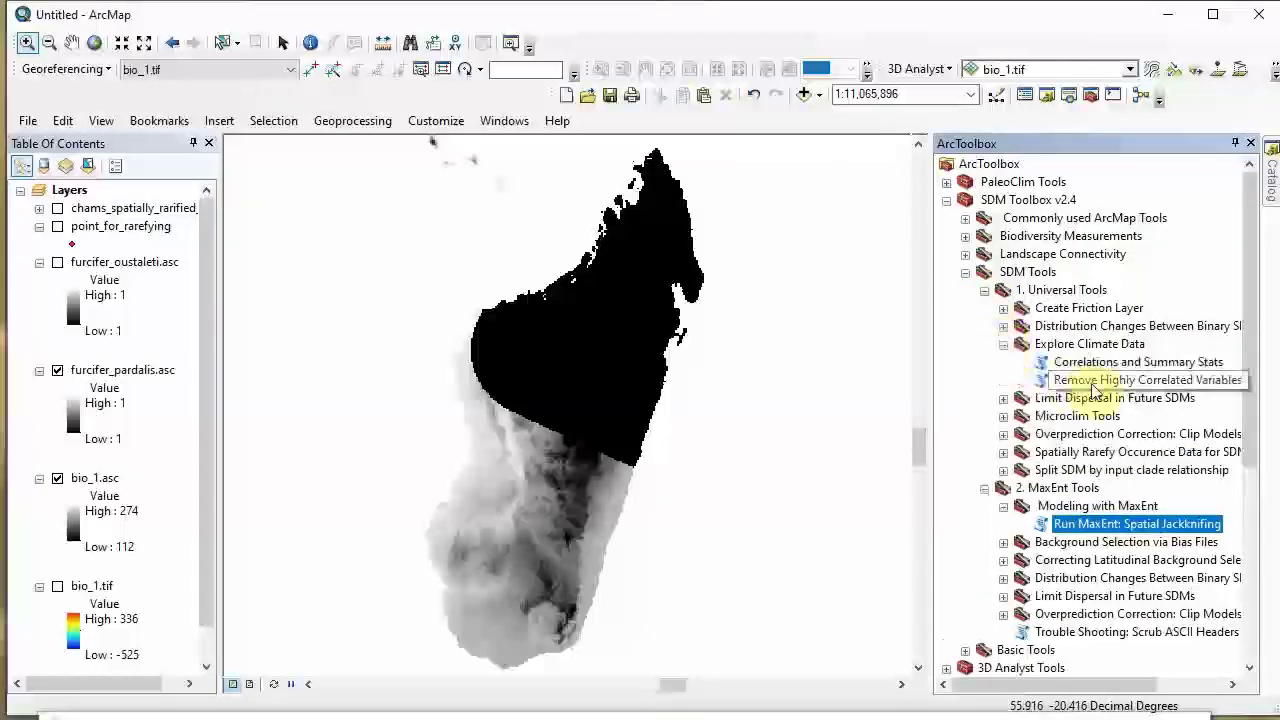
double_click(1094, 388)
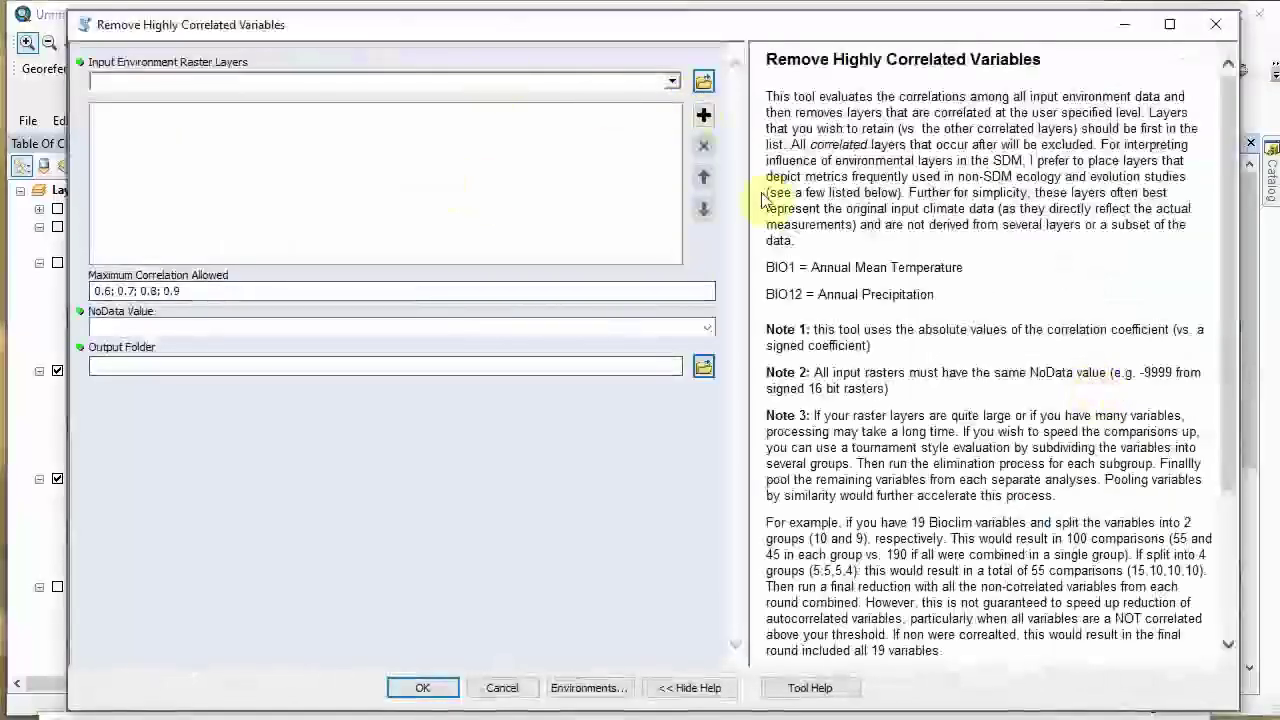
Step: Add all bio rasters in the ClimateClipped folder, from bio_1.asc through bio_9.asc in the list, as the input environment layers
click(672, 81)
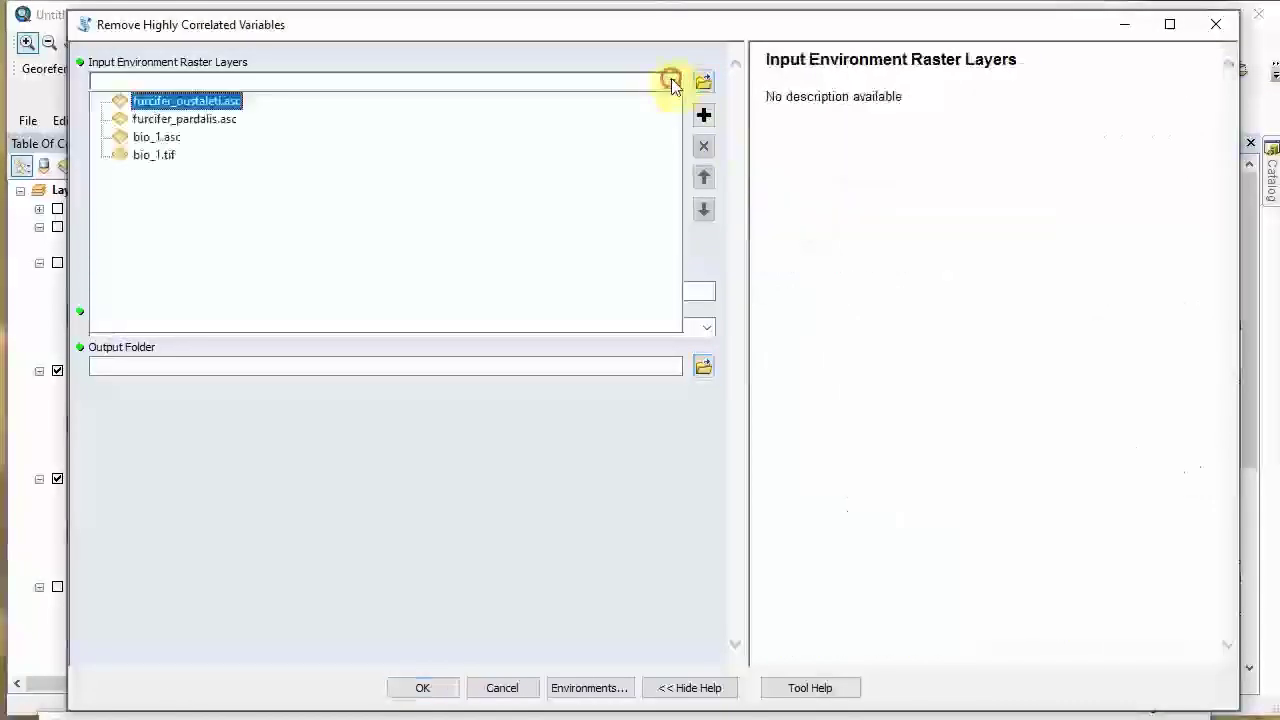
click(672, 81)
click(704, 81)
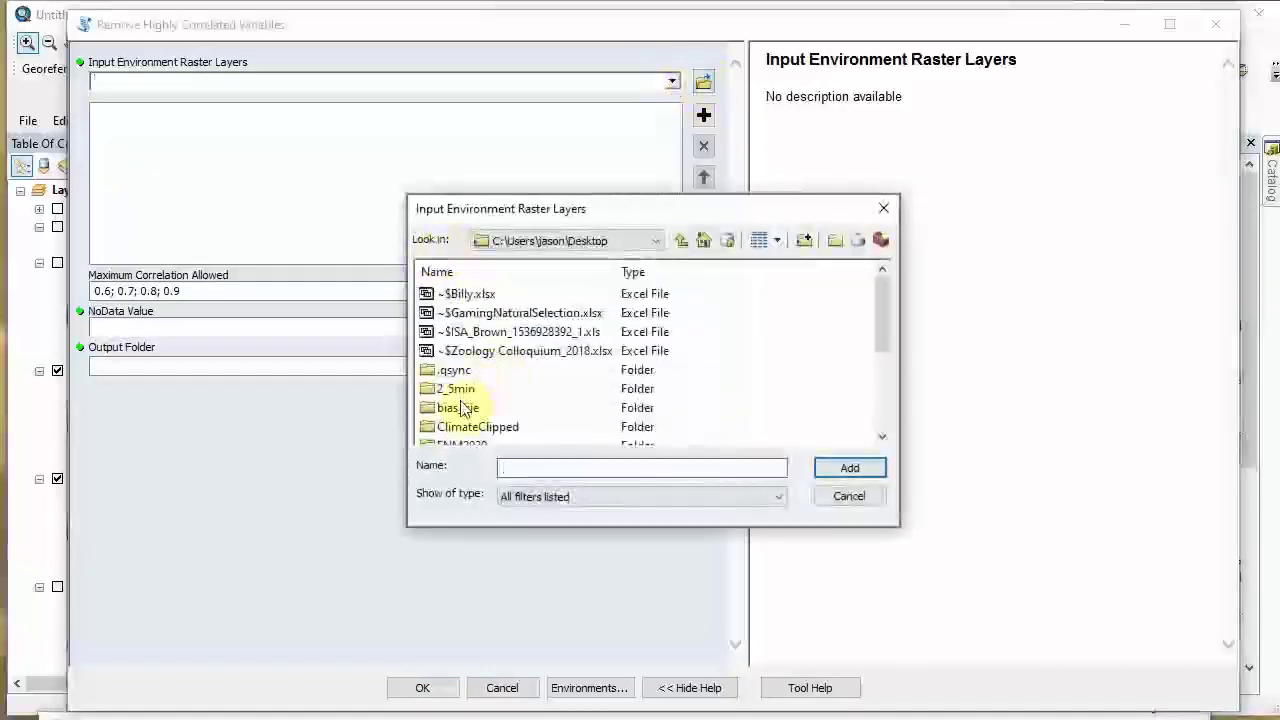
double_click(463, 428)
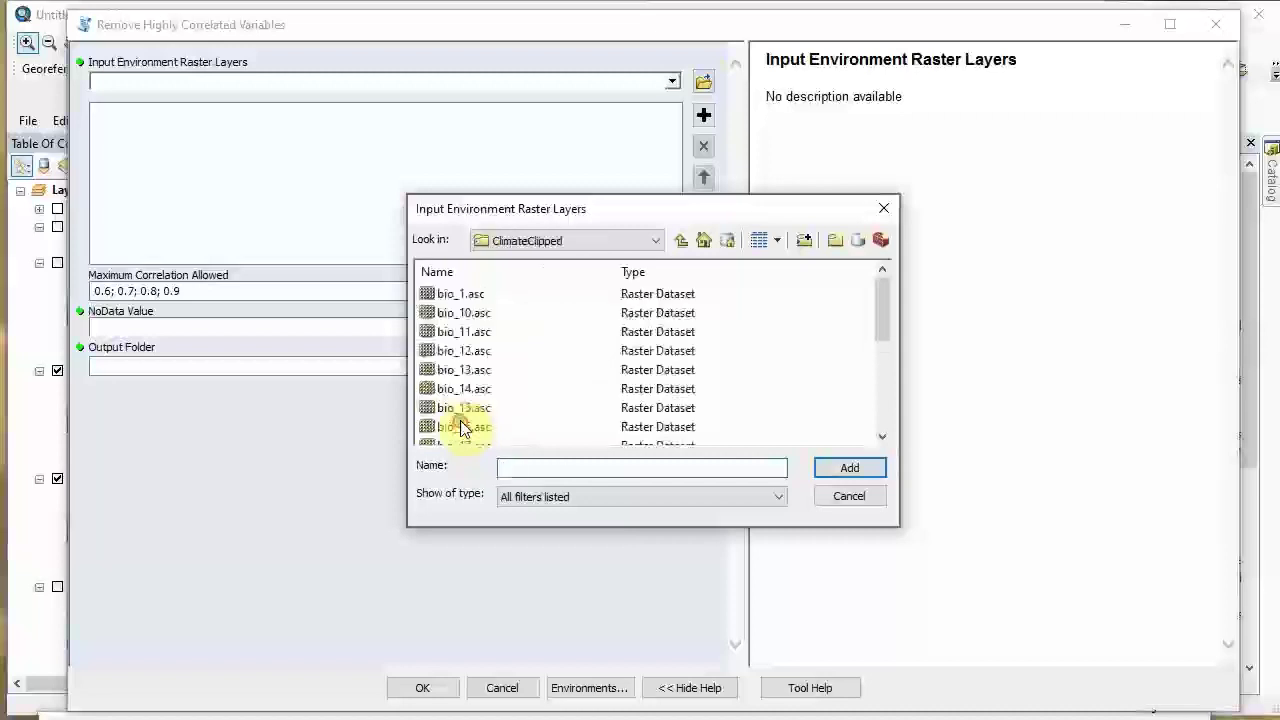
click(455, 294)
scroll(830, 333, down, 4)
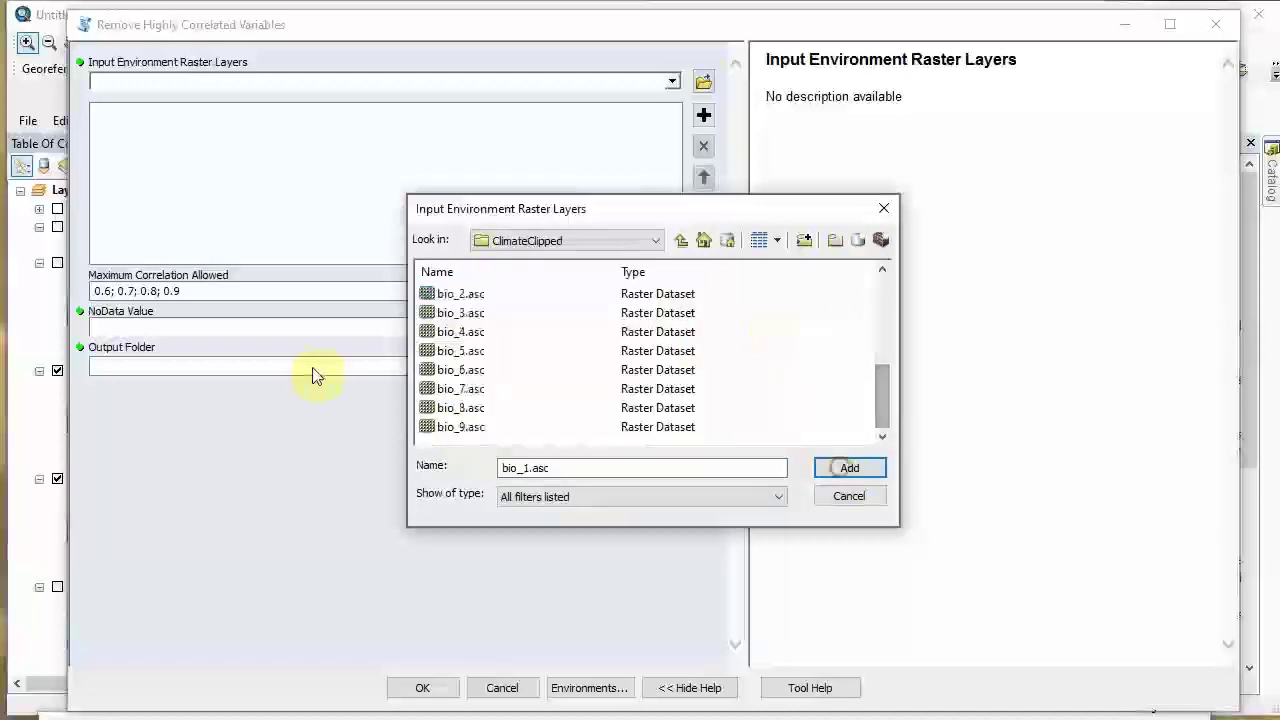
shift+click(465, 427)
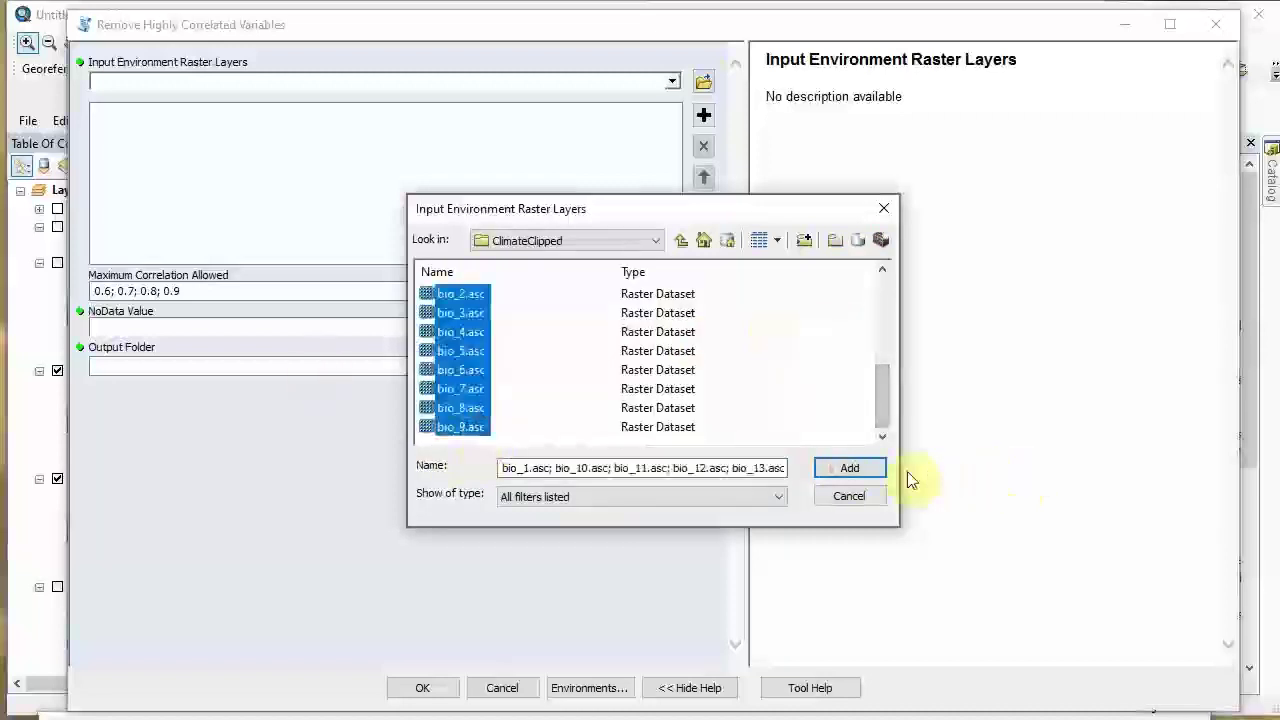
click(862, 470)
Step: Keep the maximum correlation thresholds at 0.6; 0.7; 0.8; 0.9 and set the NoData value to -9999
click(258, 291)
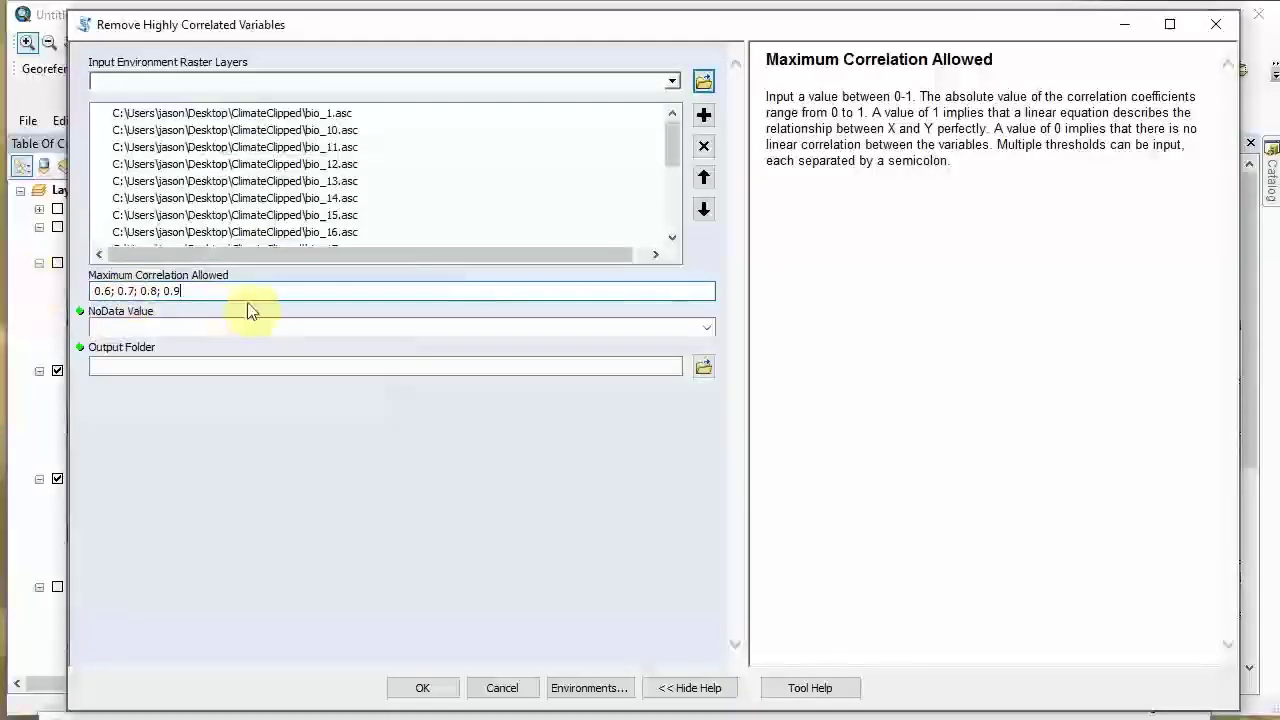
click(182, 318)
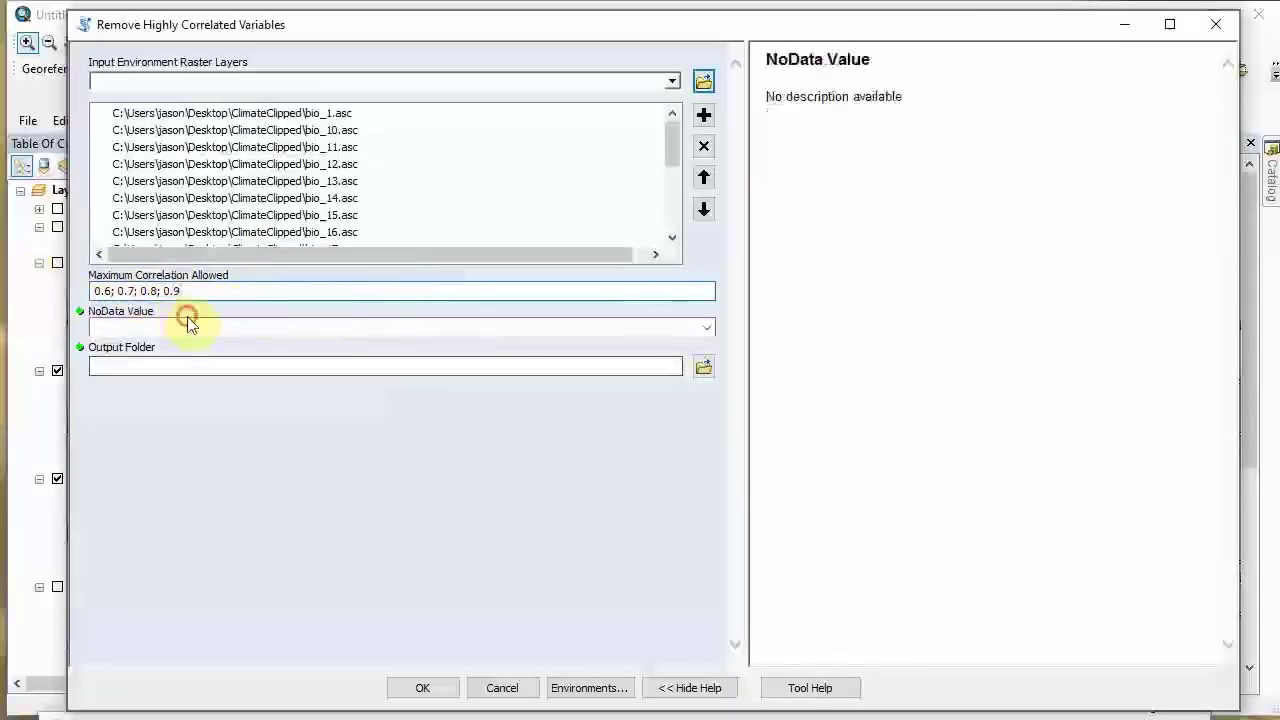
click(699, 334)
click(354, 333)
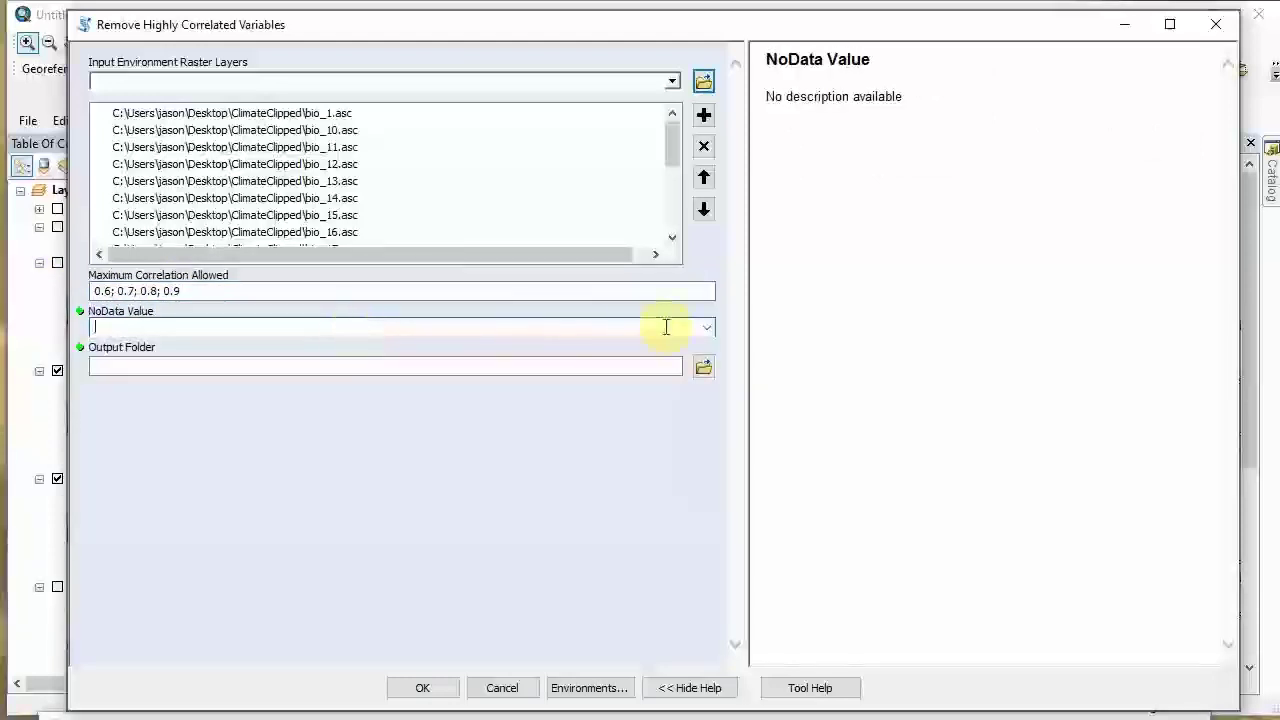
click(714, 329)
click(606, 341)
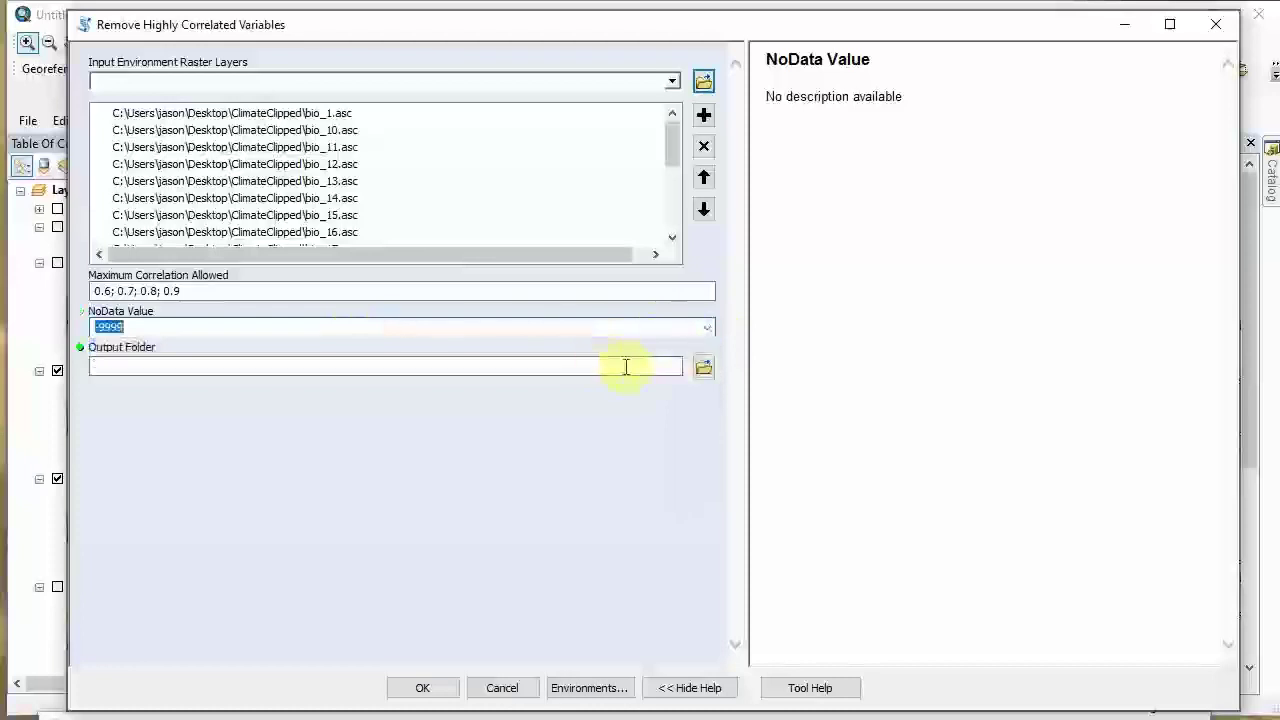
Step: Create a clim_corr folder on the Desktop and set it as the output folder for the correlation results
click(697, 366)
click(566, 240)
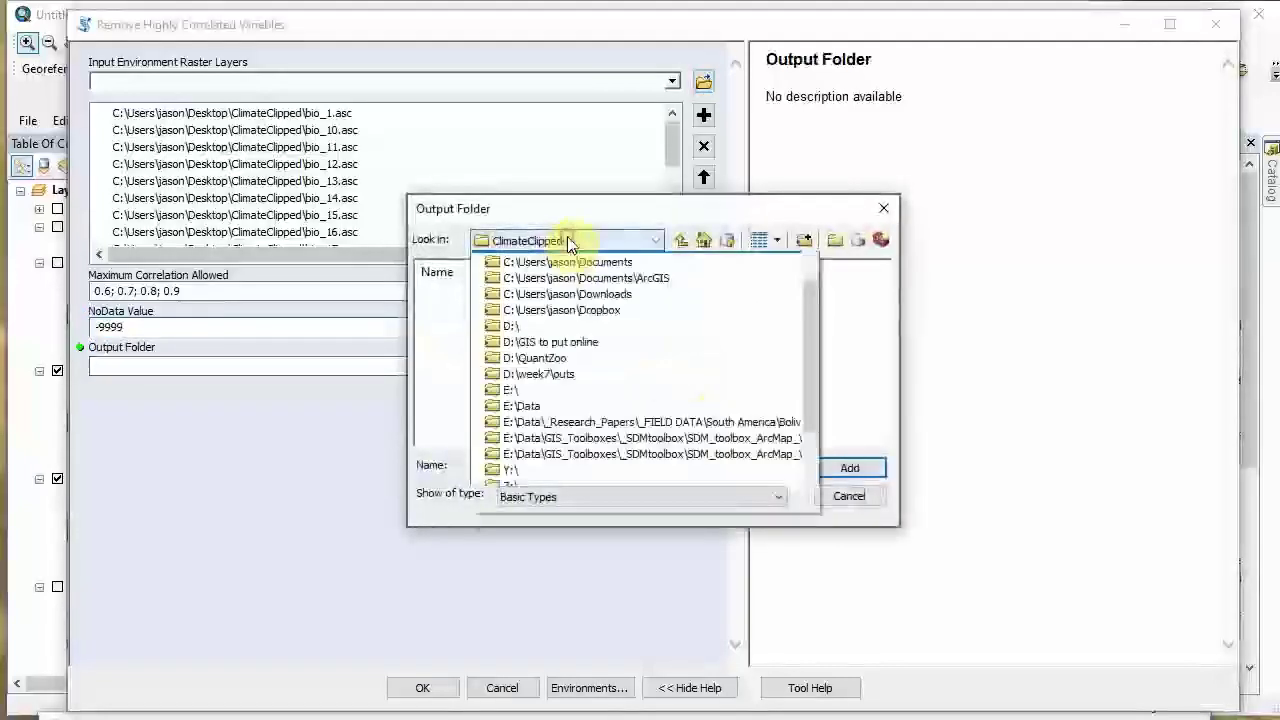
scroll(567, 236, up, 1)
click(592, 273)
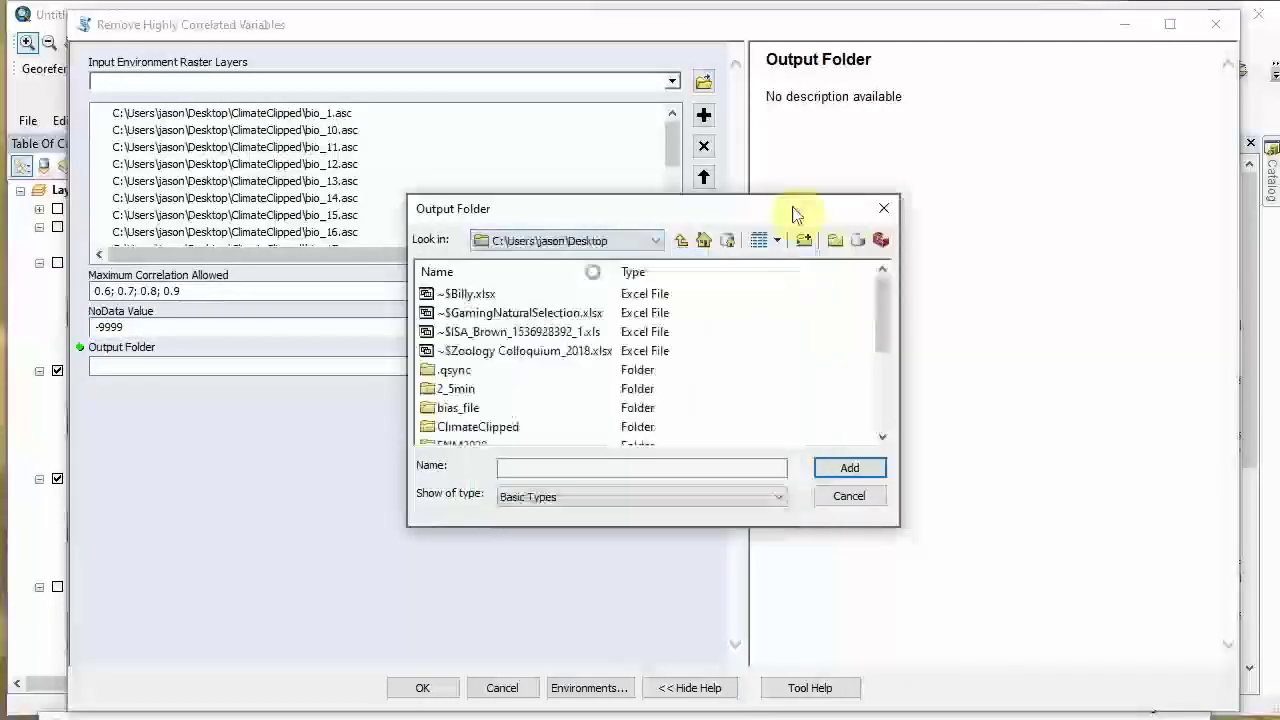
click(834, 240)
click(590, 240)
click(586, 277)
click(834, 240)
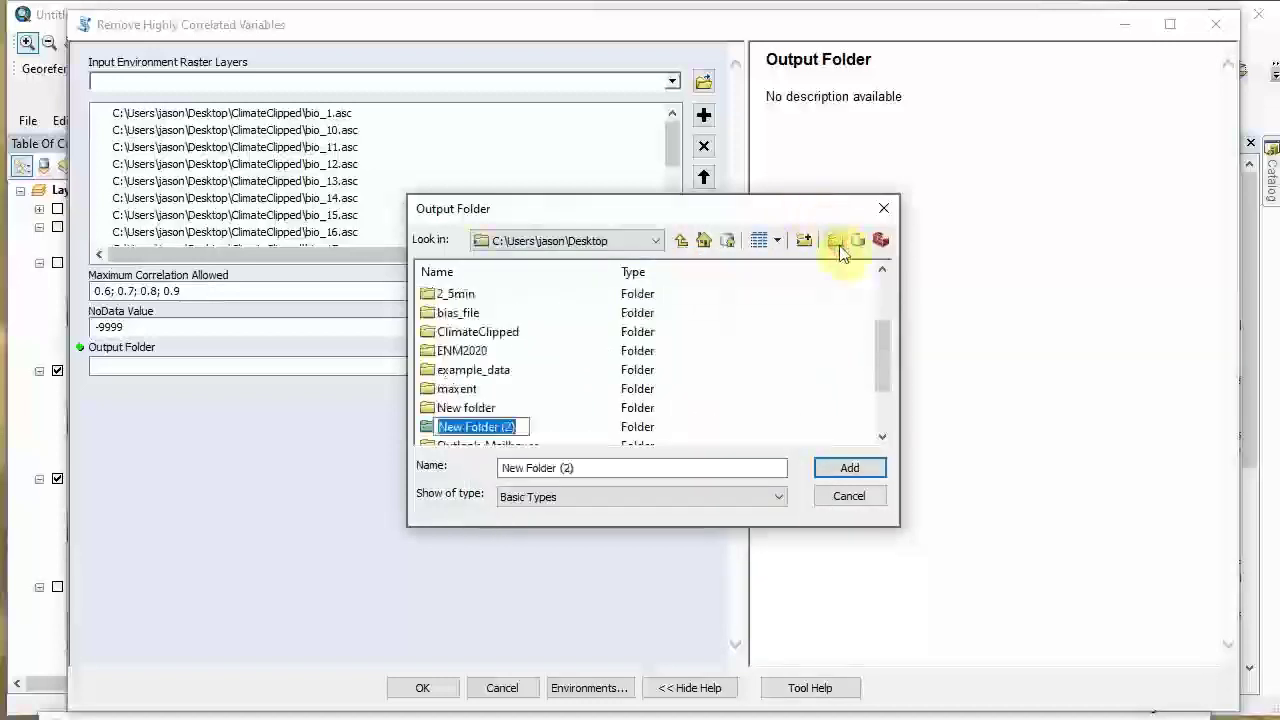
text(clim_corr)
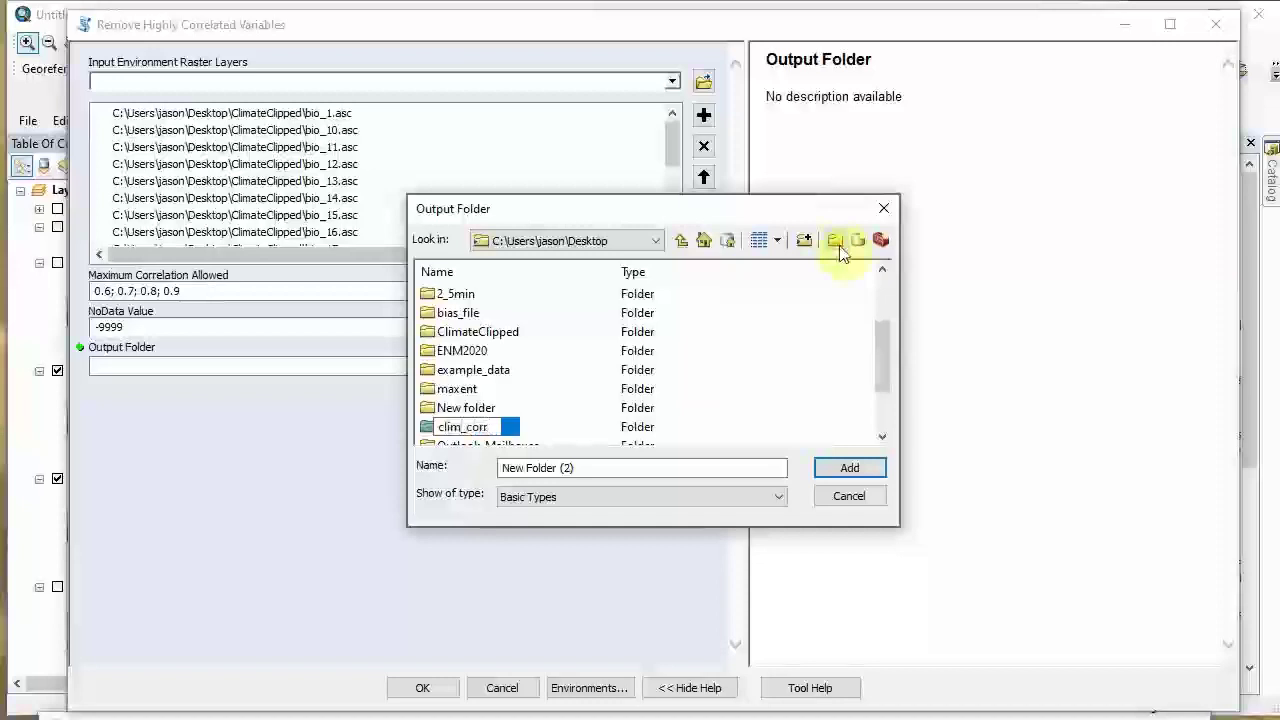
key(Return)
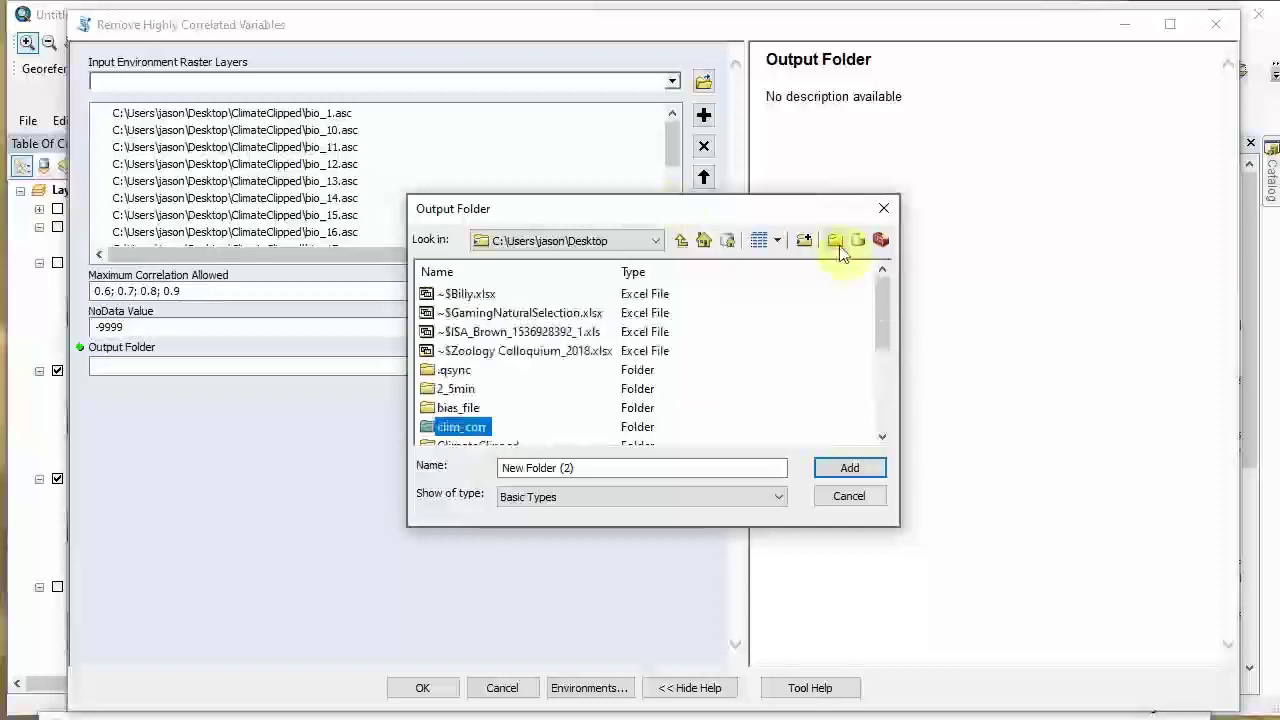
click(490, 427)
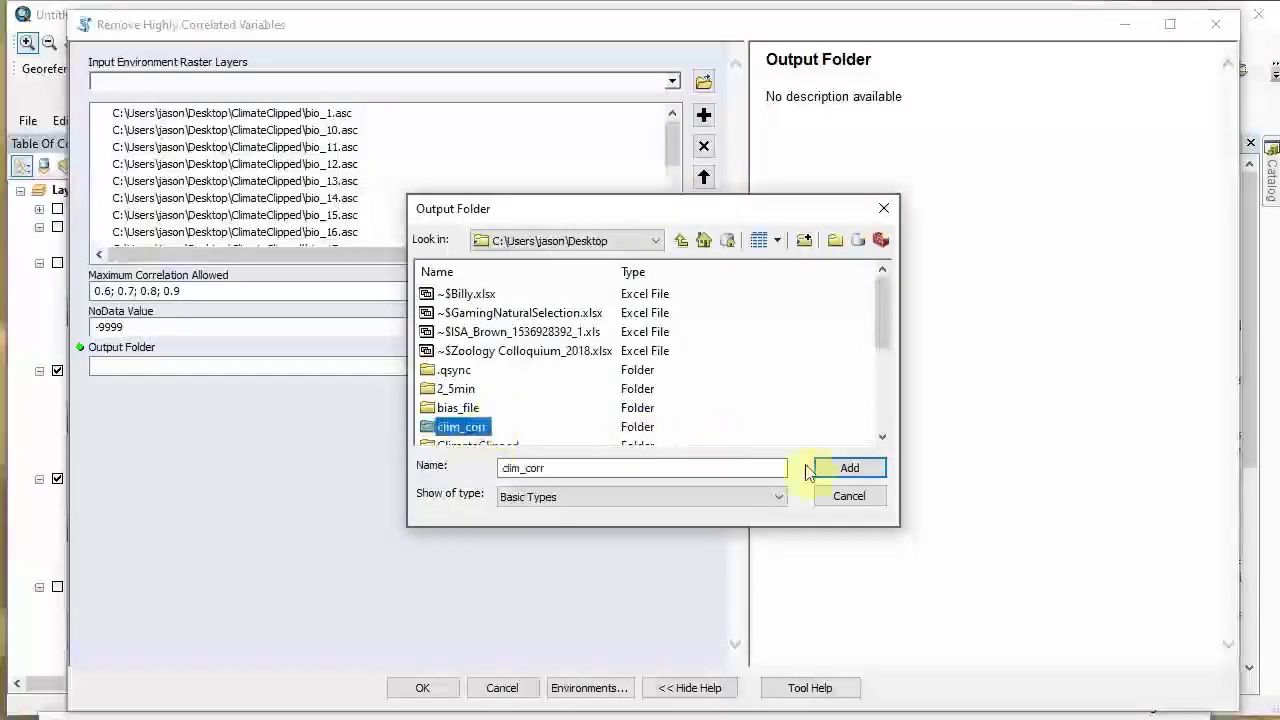
click(849, 470)
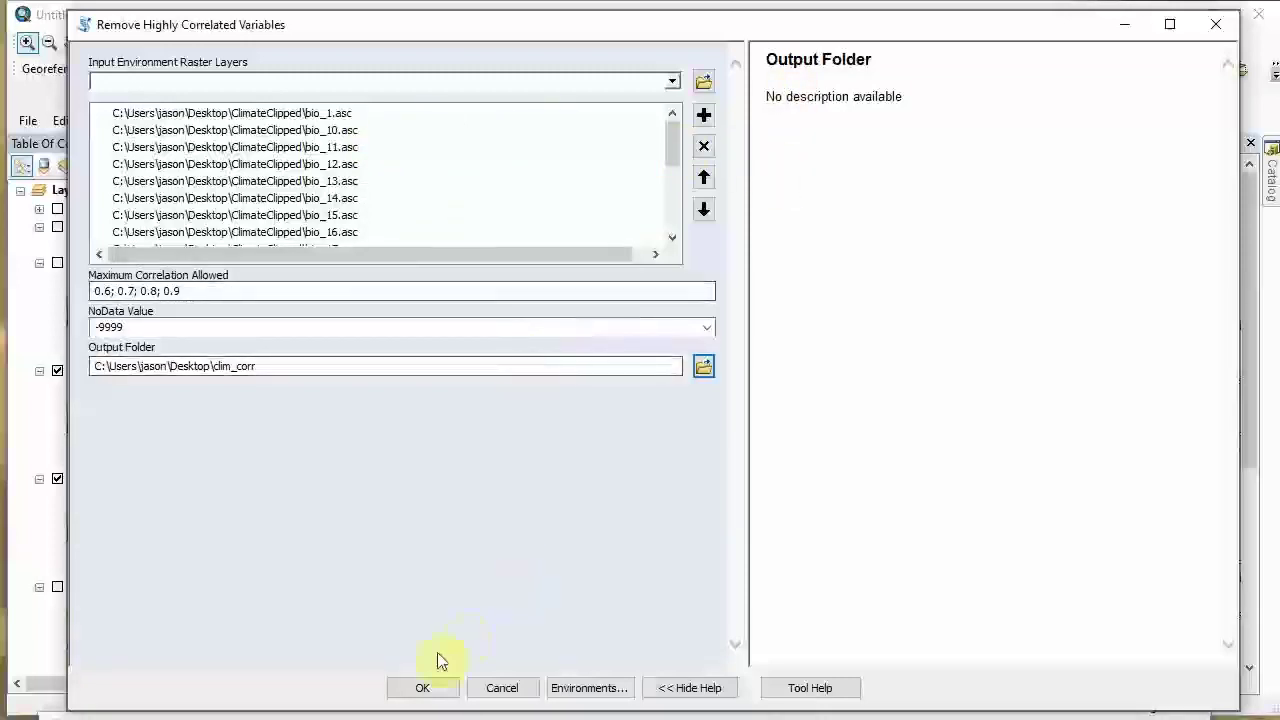
Step: Run Remove Highly Correlated Variables, review the layers reported for the 0.9 and 0.8 thresholds, and close the report
click(424, 688)
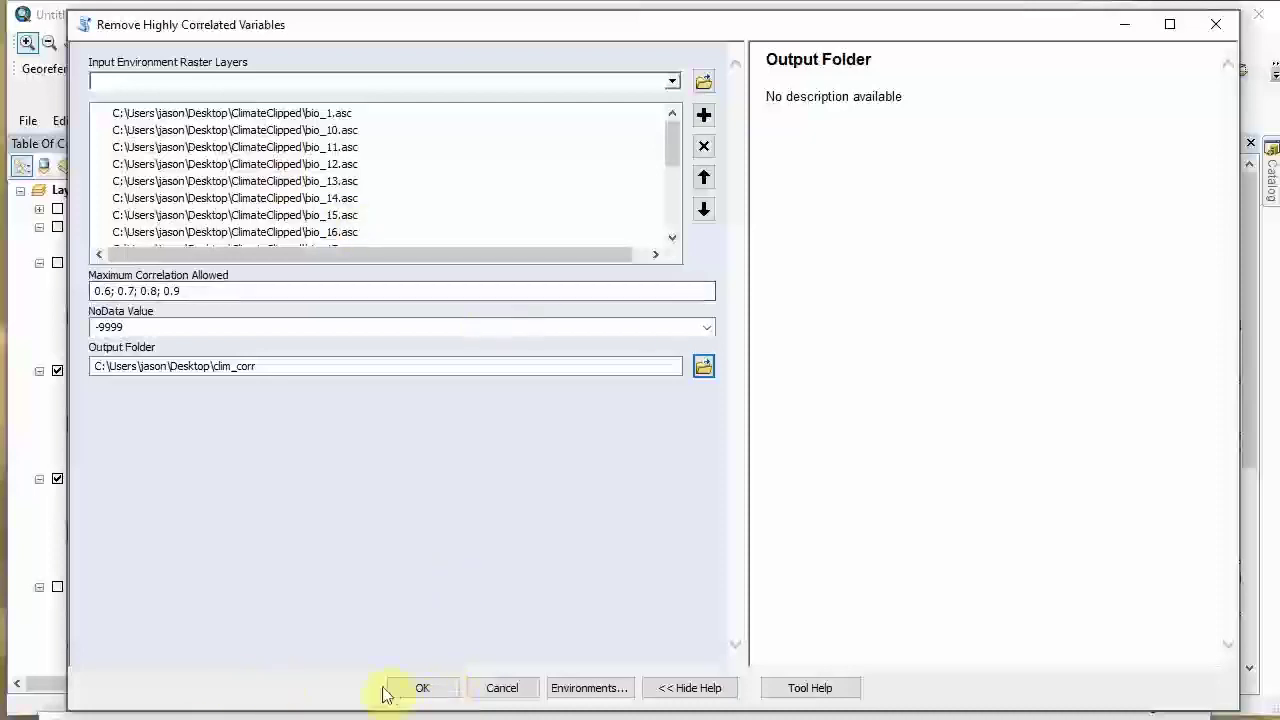
click(420, 688)
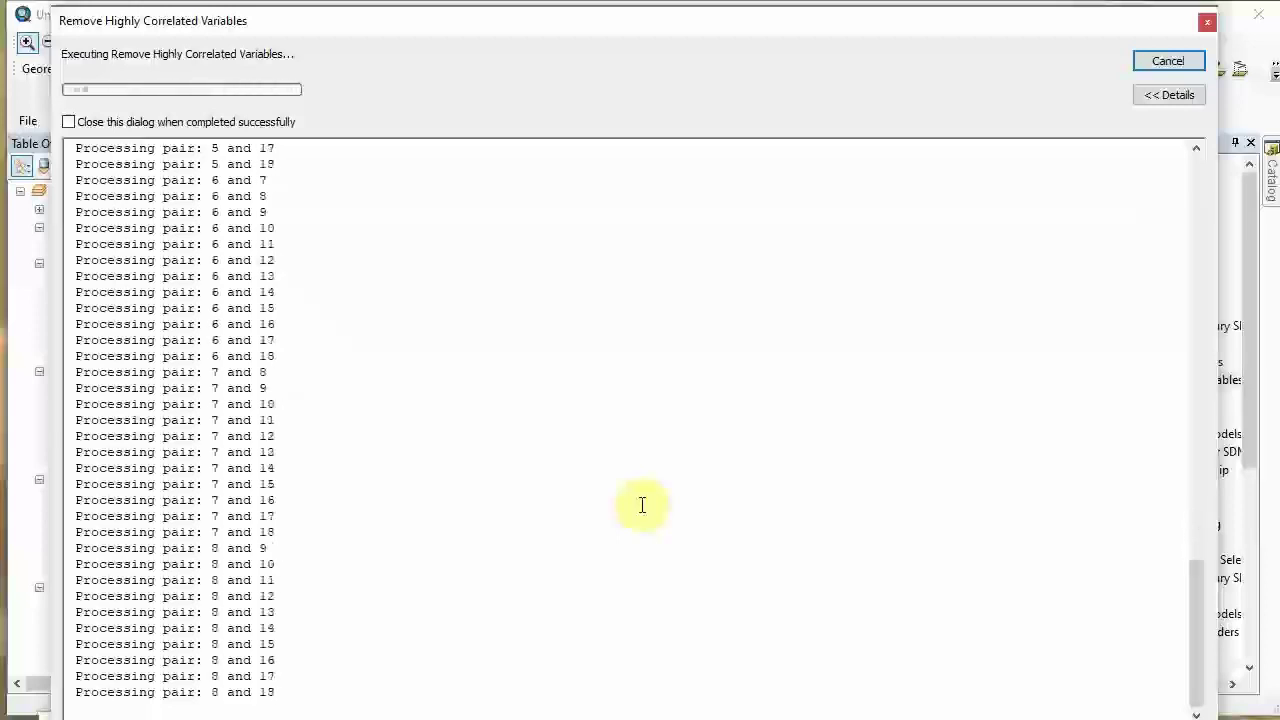
scroll(642, 505, up, 6)
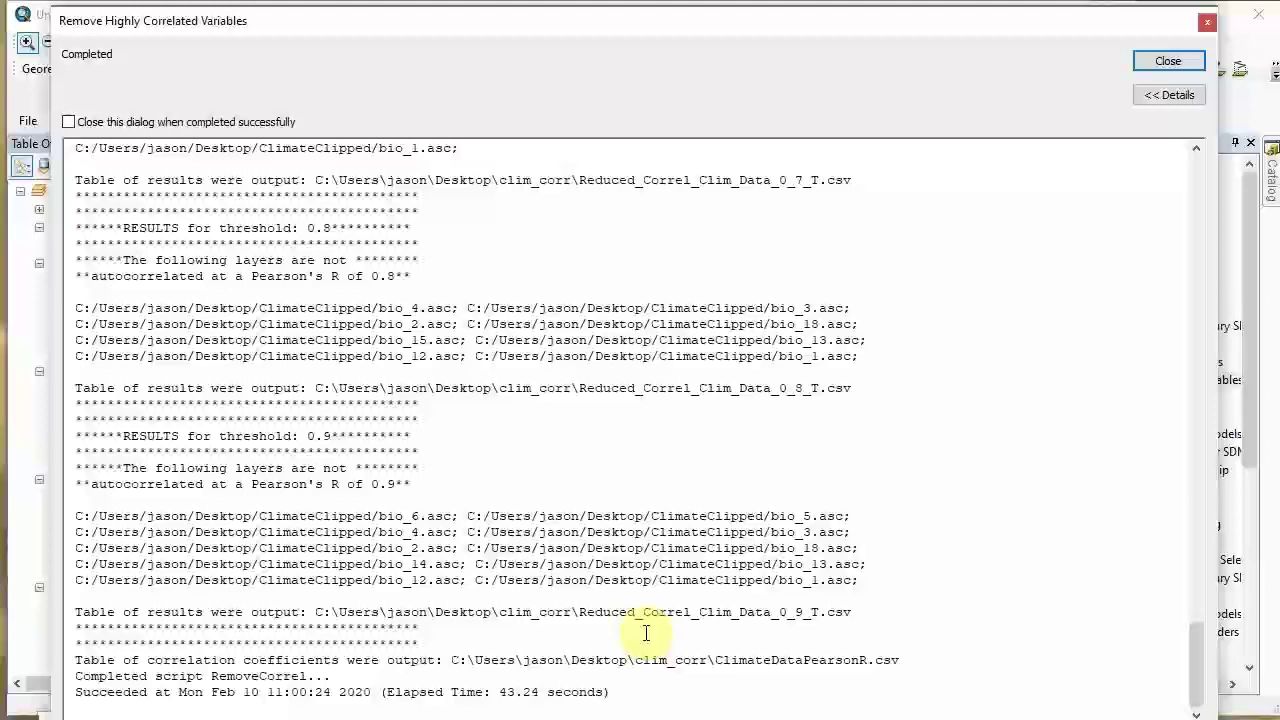
drag(886, 586, 68, 517)
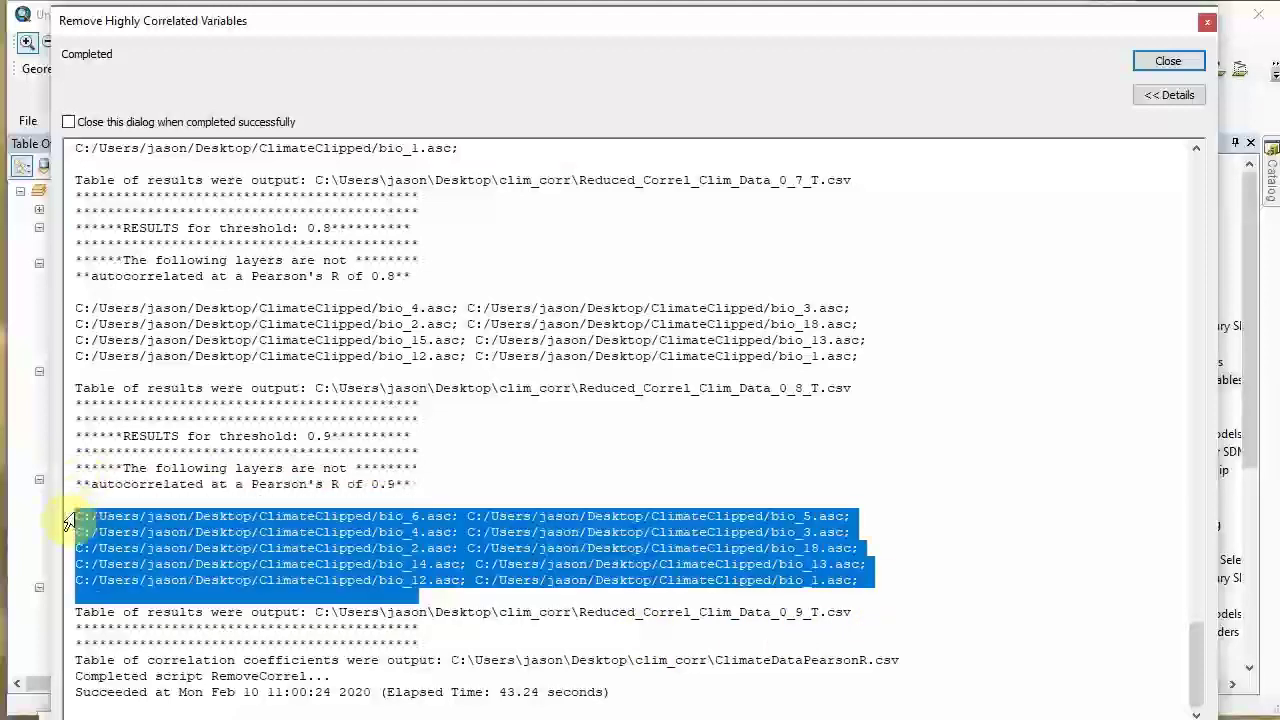
drag(866, 357, 100, 292)
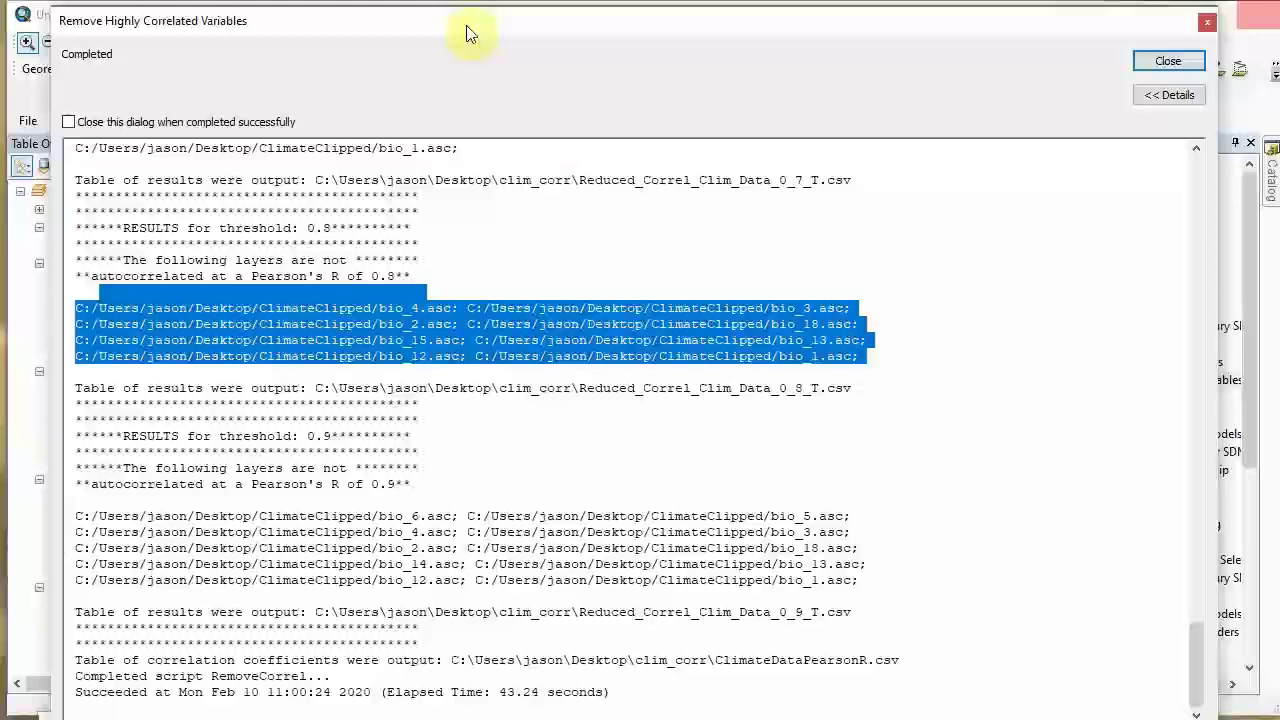
click(1181, 62)
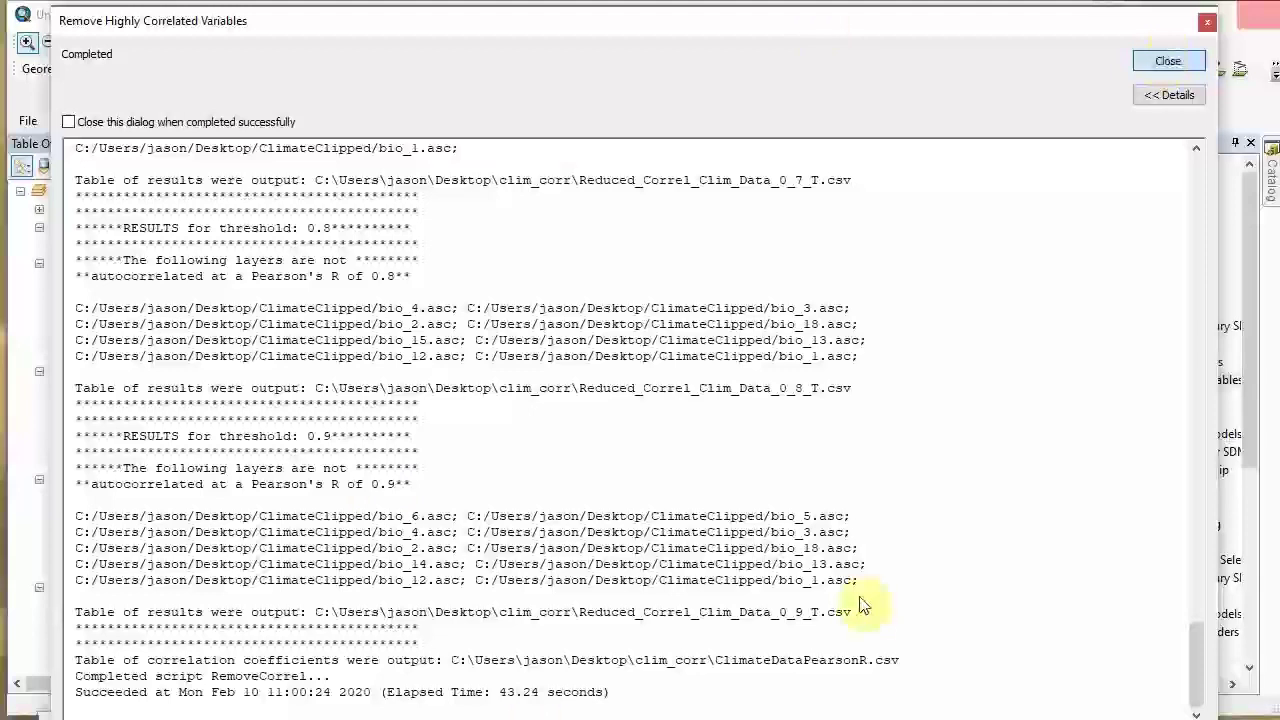
key(Return)
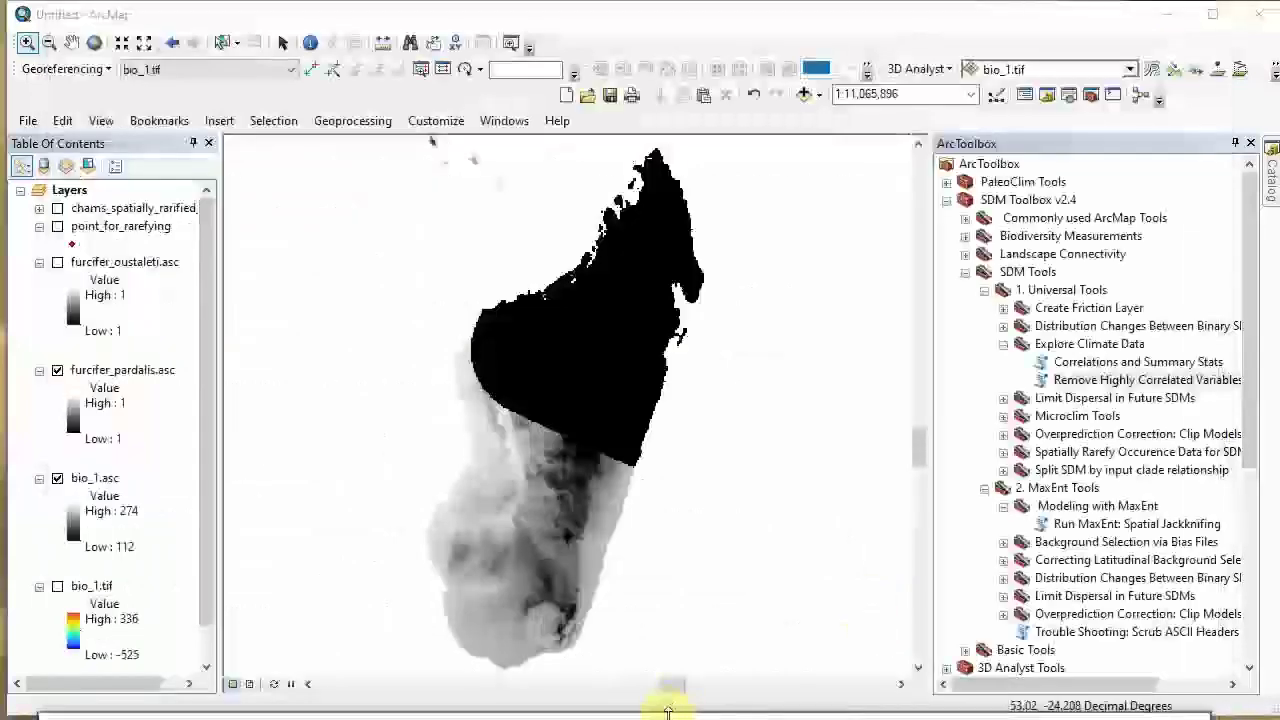
Step: In Run MaxEnt: Spatial Jackknifing, exclude the ClimateClipped layers bio_10.asc and bio_11.asc from the environmental data
drag(250, 712, 366, 9)
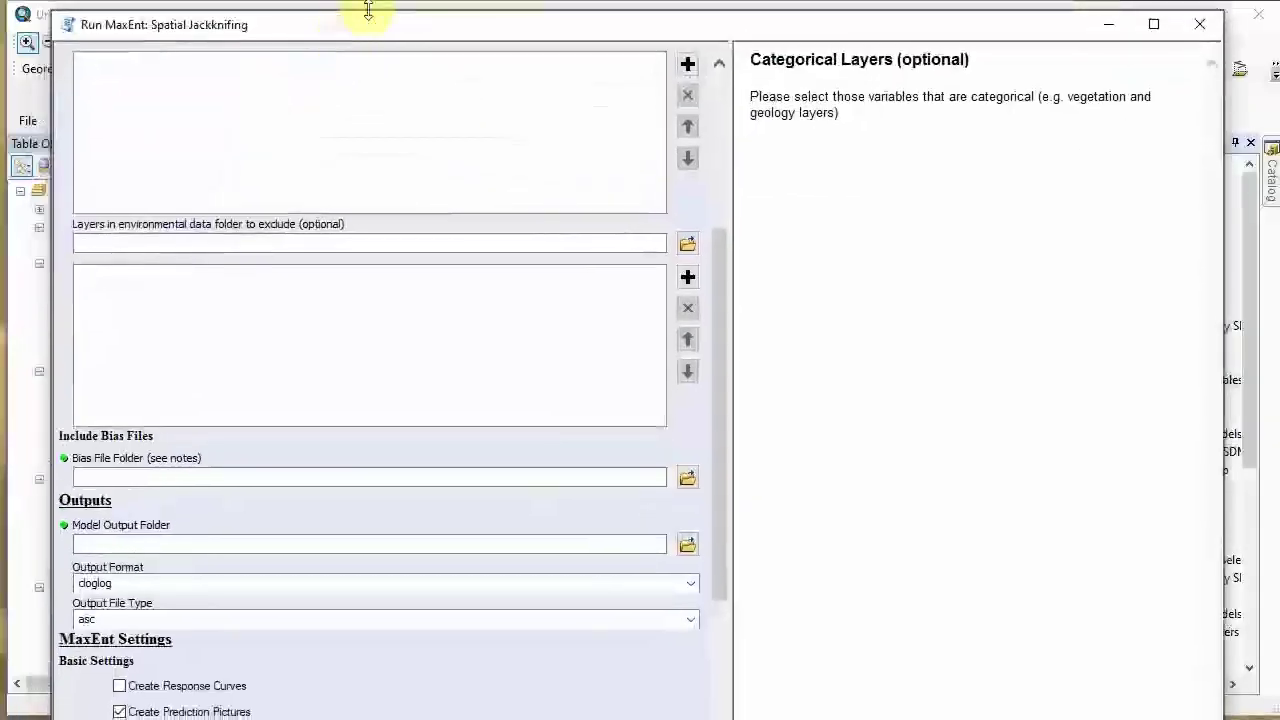
drag(363, 391, 392, 68)
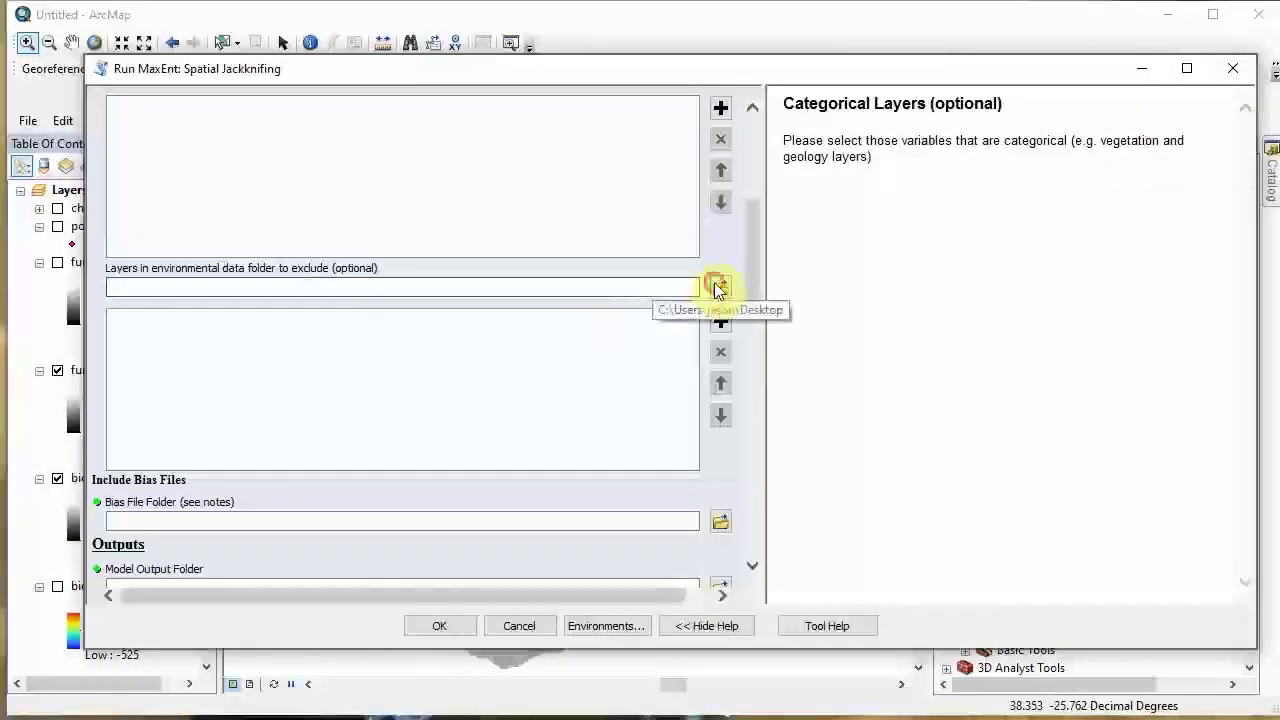
click(719, 289)
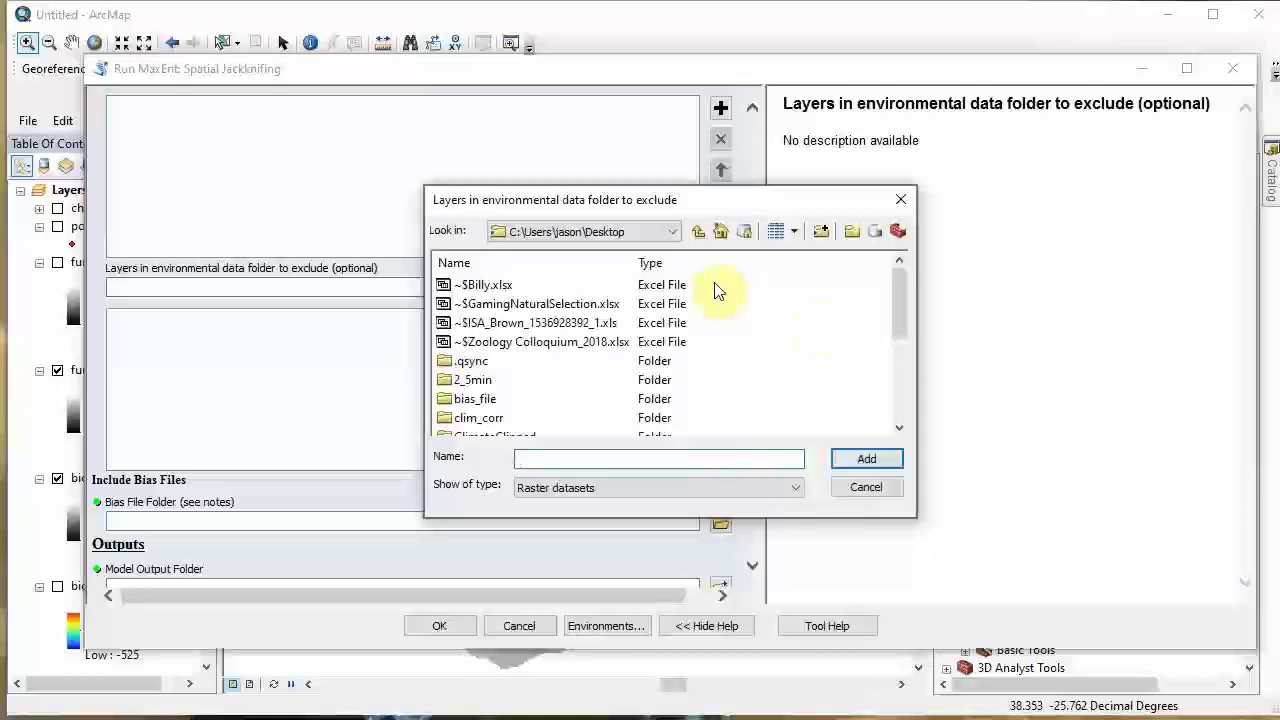
drag(892, 303, 890, 332)
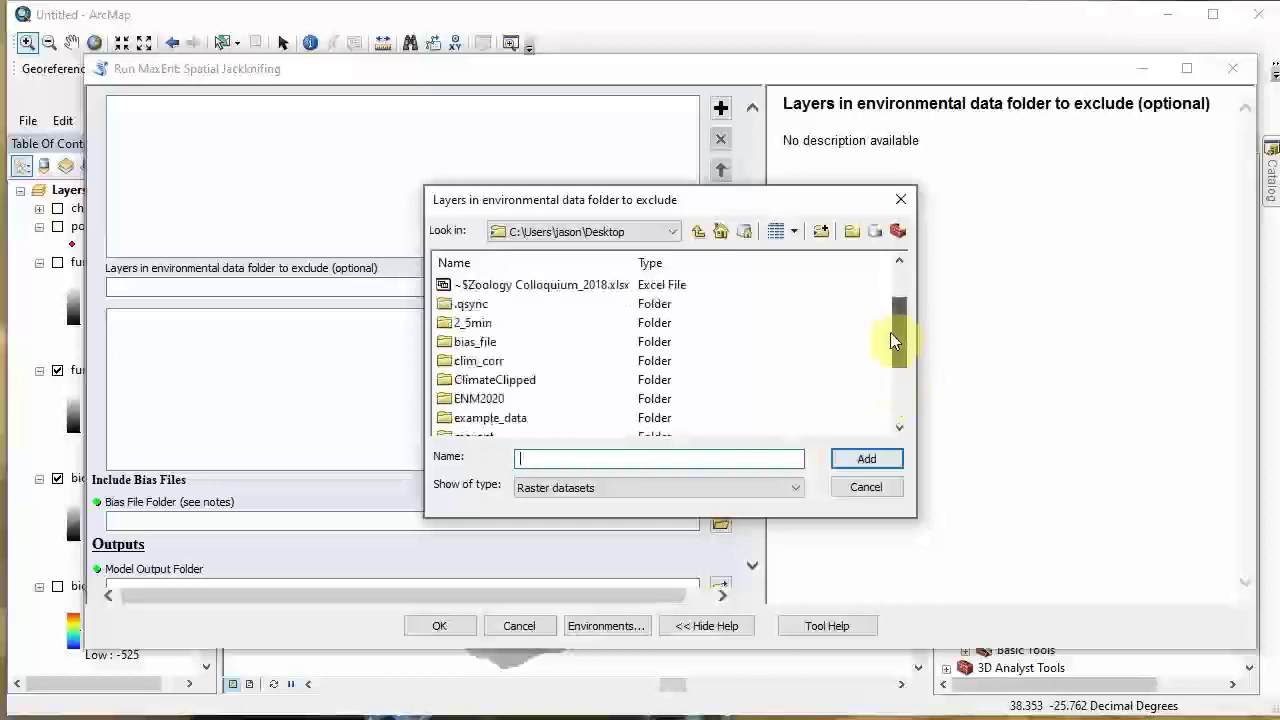
double_click(489, 381)
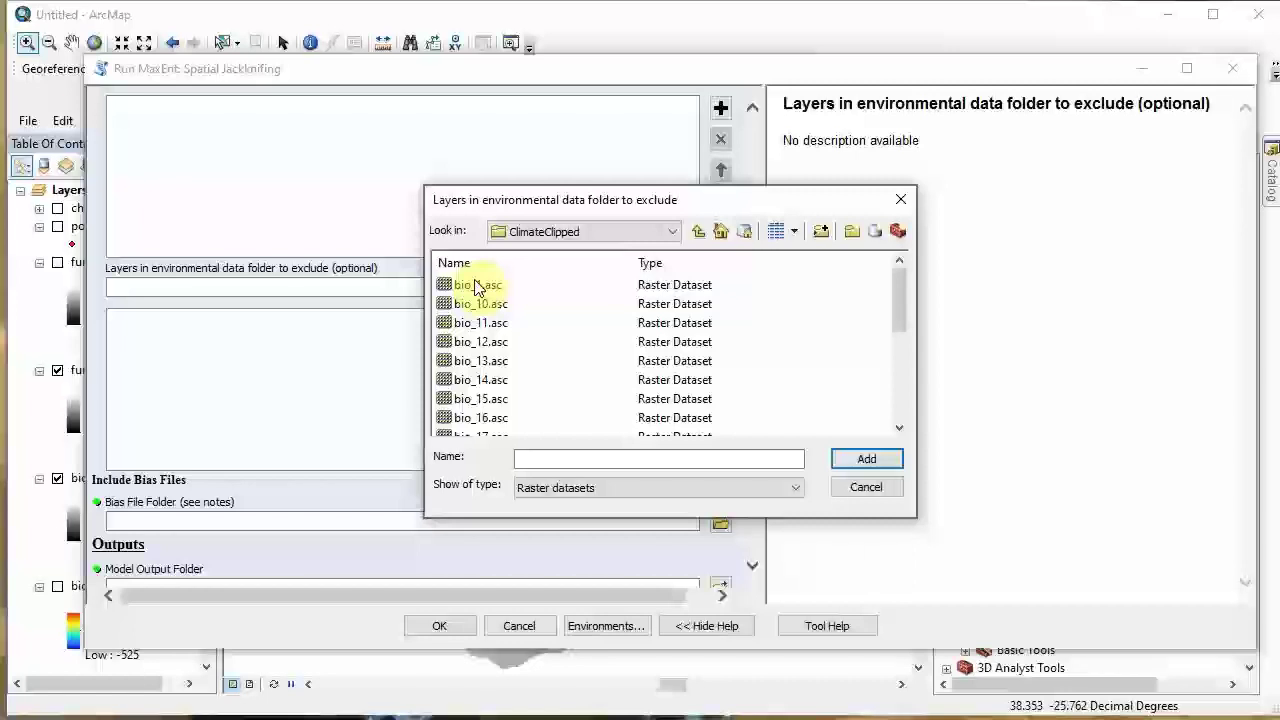
click(477, 287)
key(Down)
key(Down)
key(Down)
key(Down)
key(Down)
key(Up)
key(Up)
key(Up)
key(Up)
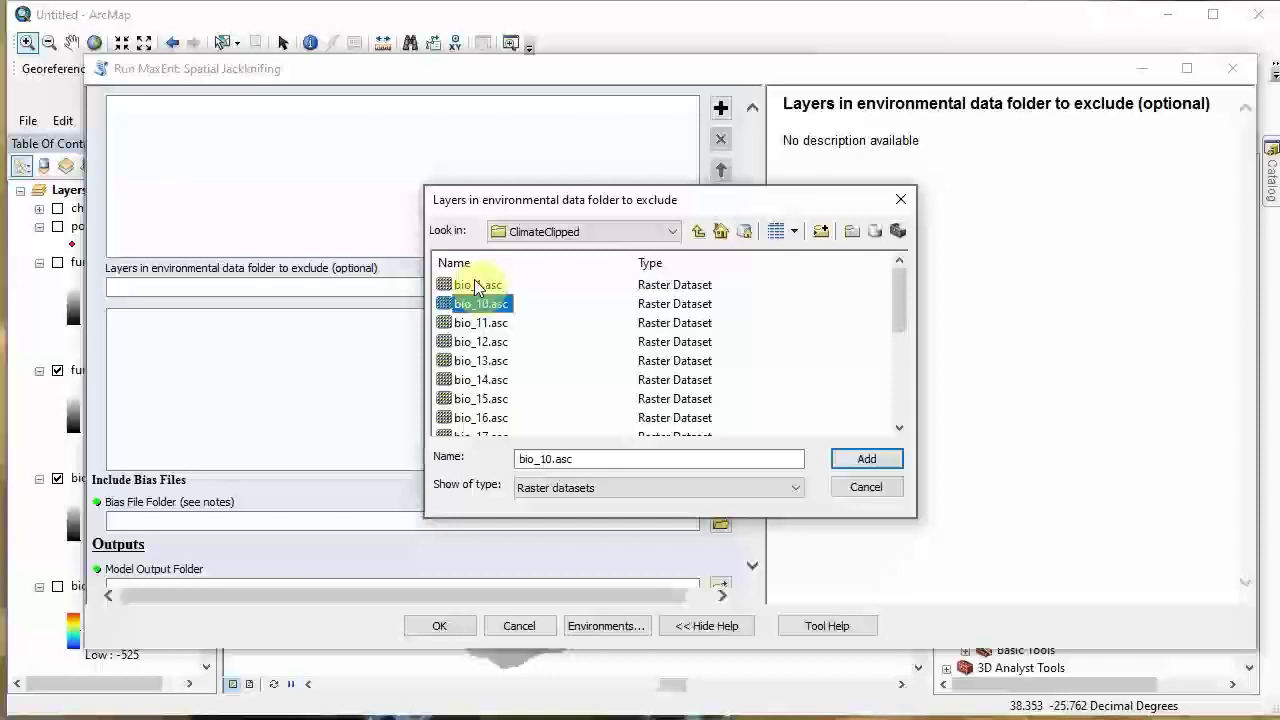
key(shift+Down)
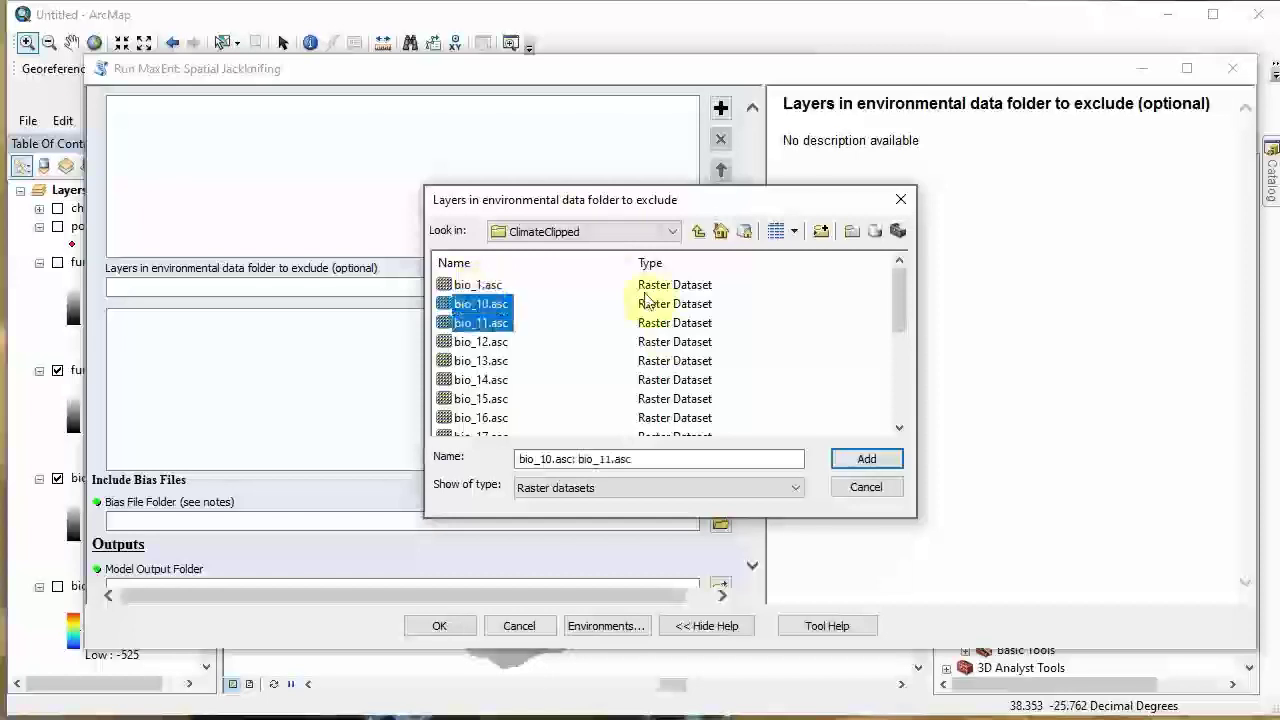
click(865, 461)
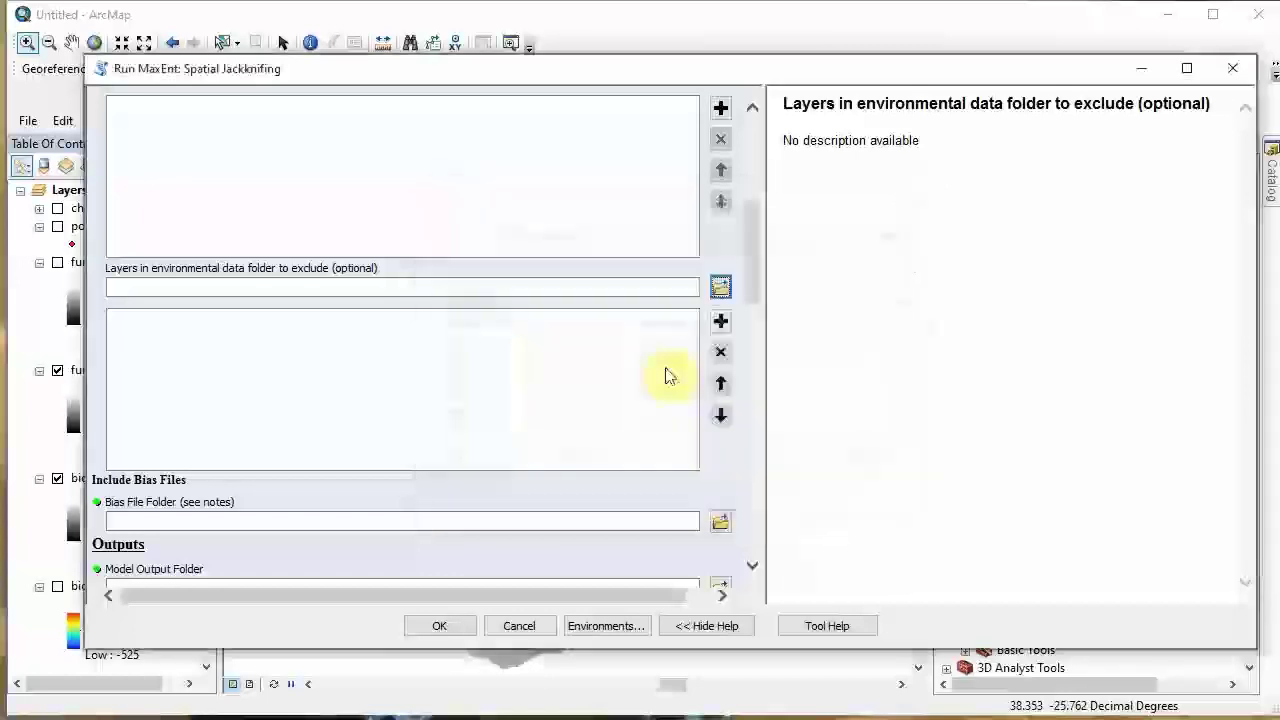
Step: Add bio_14.asc, bio_15.asc and bio_16.asc to the list of environmental layers to exclude
click(722, 292)
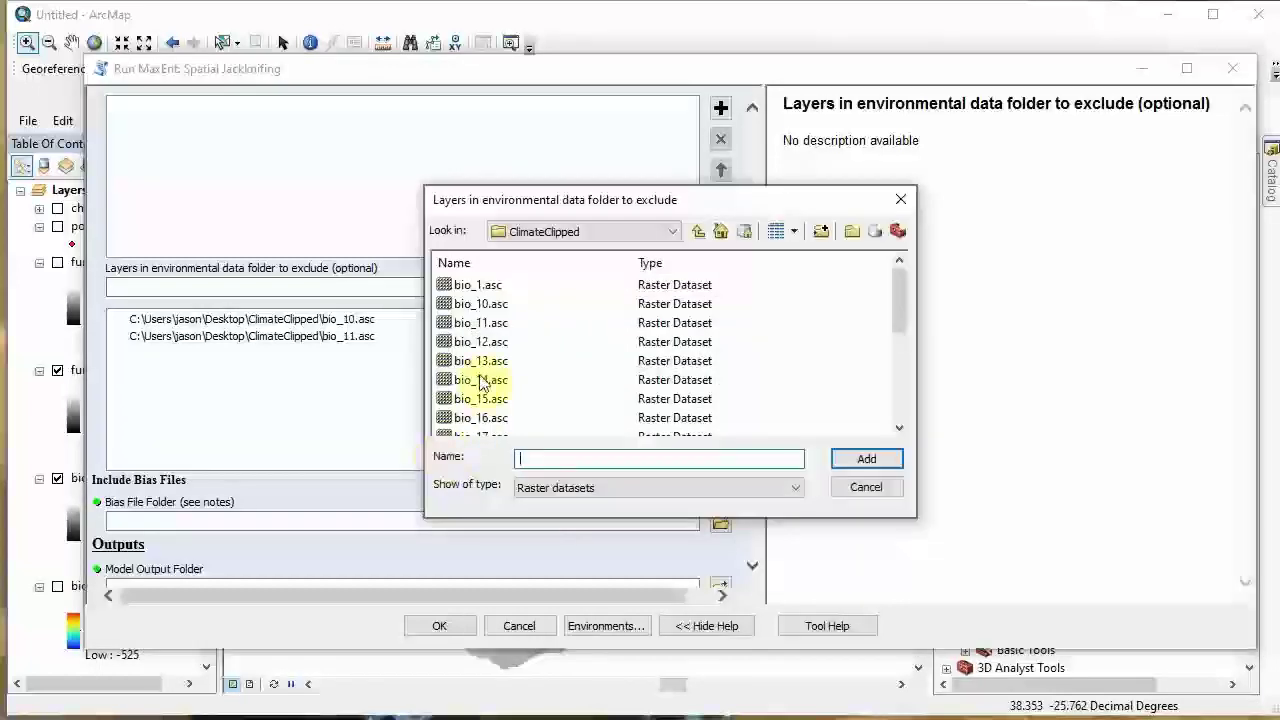
click(481, 381)
shift+click(480, 417)
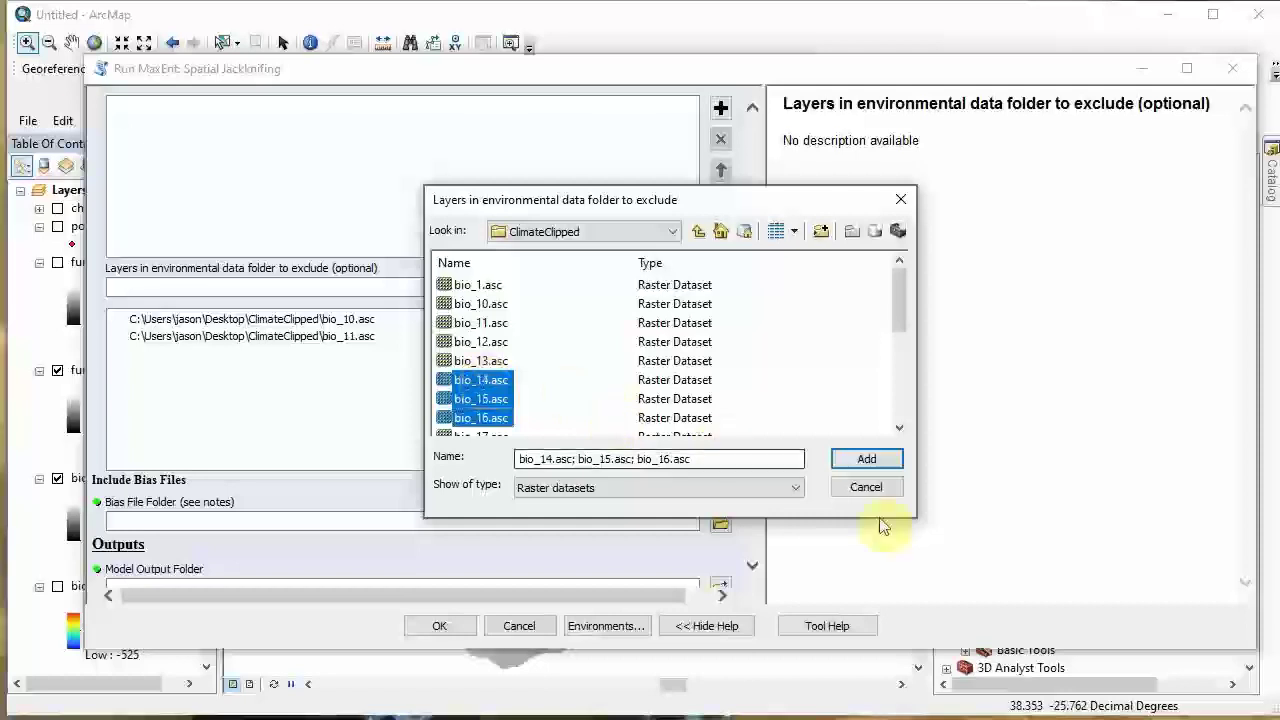
click(866, 459)
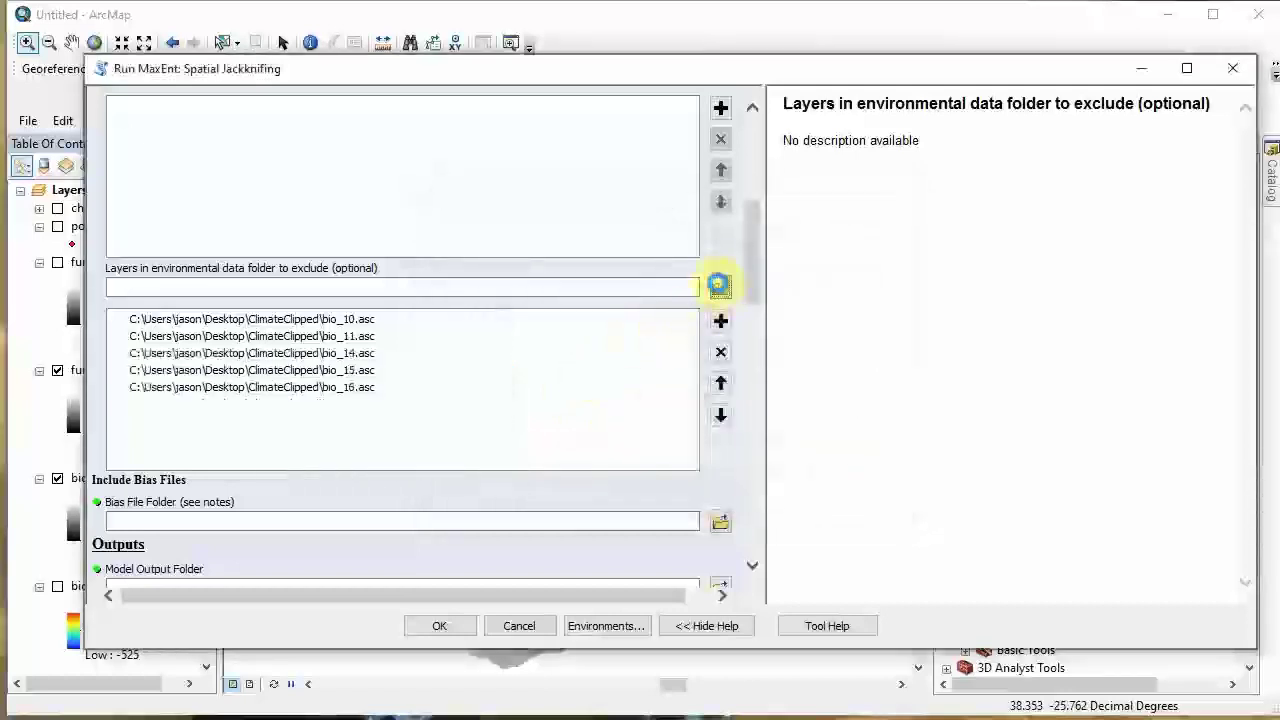
Step: Add bio_19.asc from ClimateClipped to the list of environmental layers to exclude
click(718, 286)
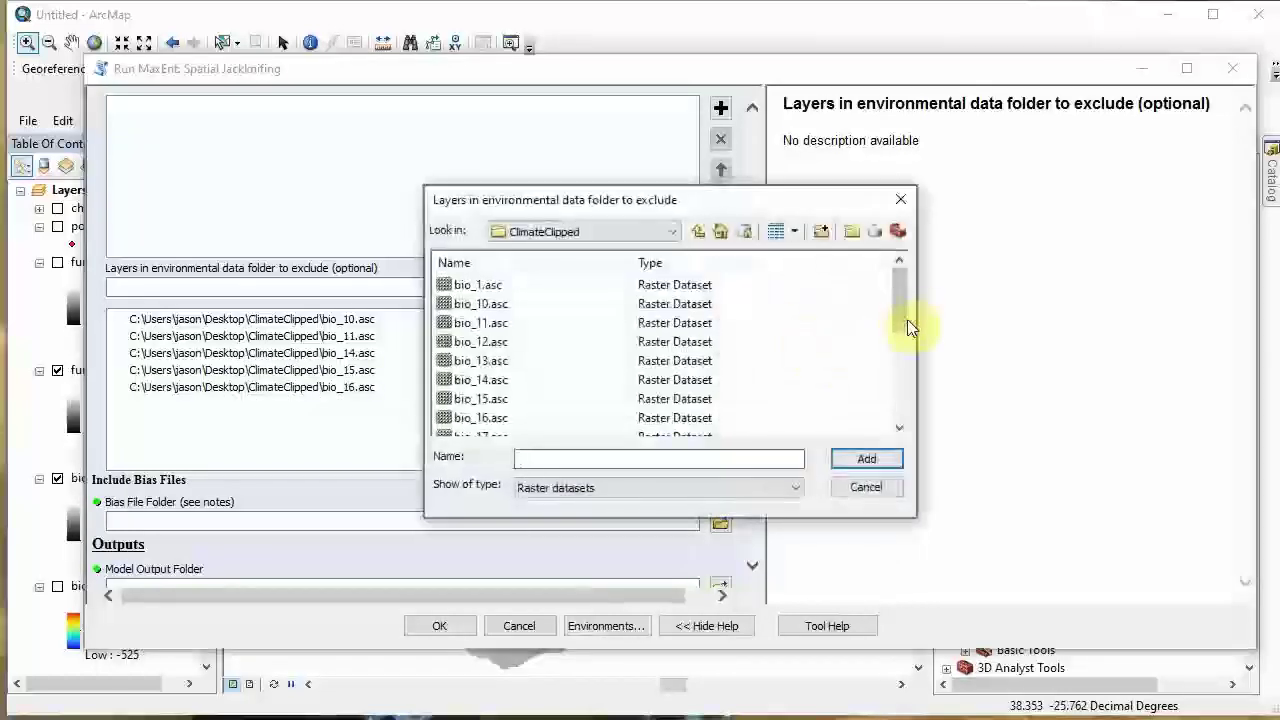
drag(897, 310, 897, 326)
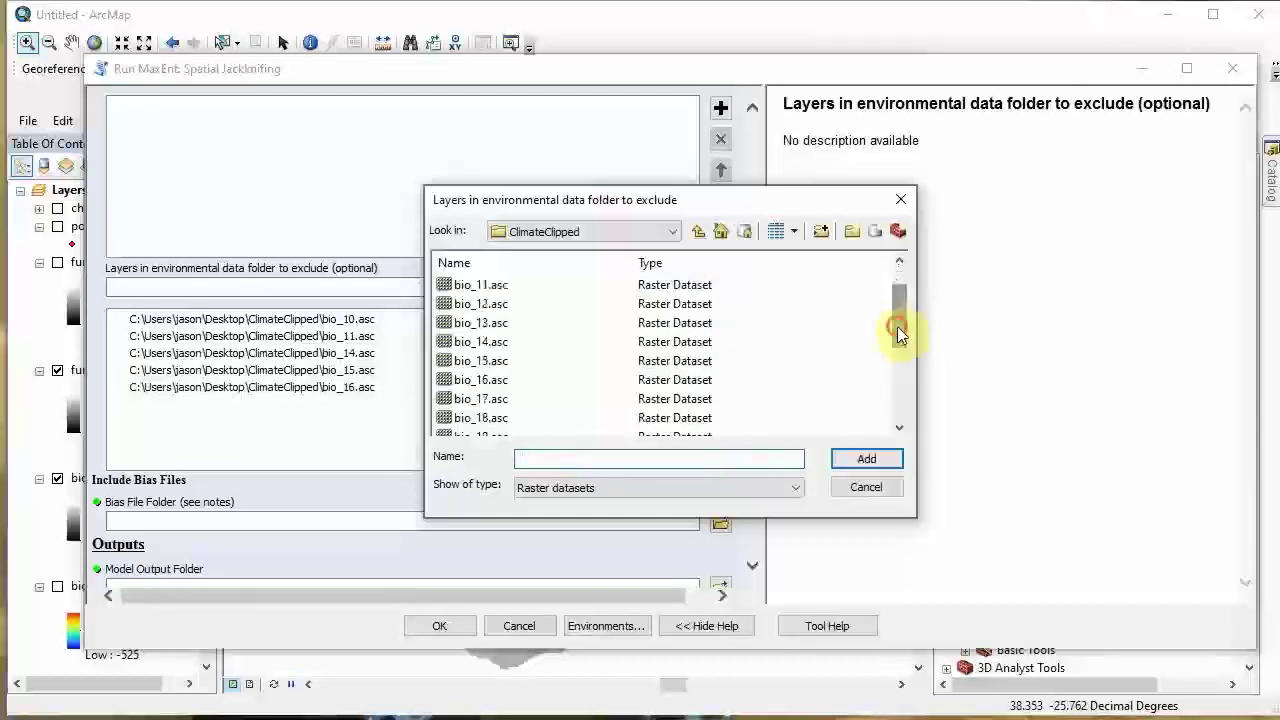
click(477, 418)
key(Down)
key(Down)
key(Up)
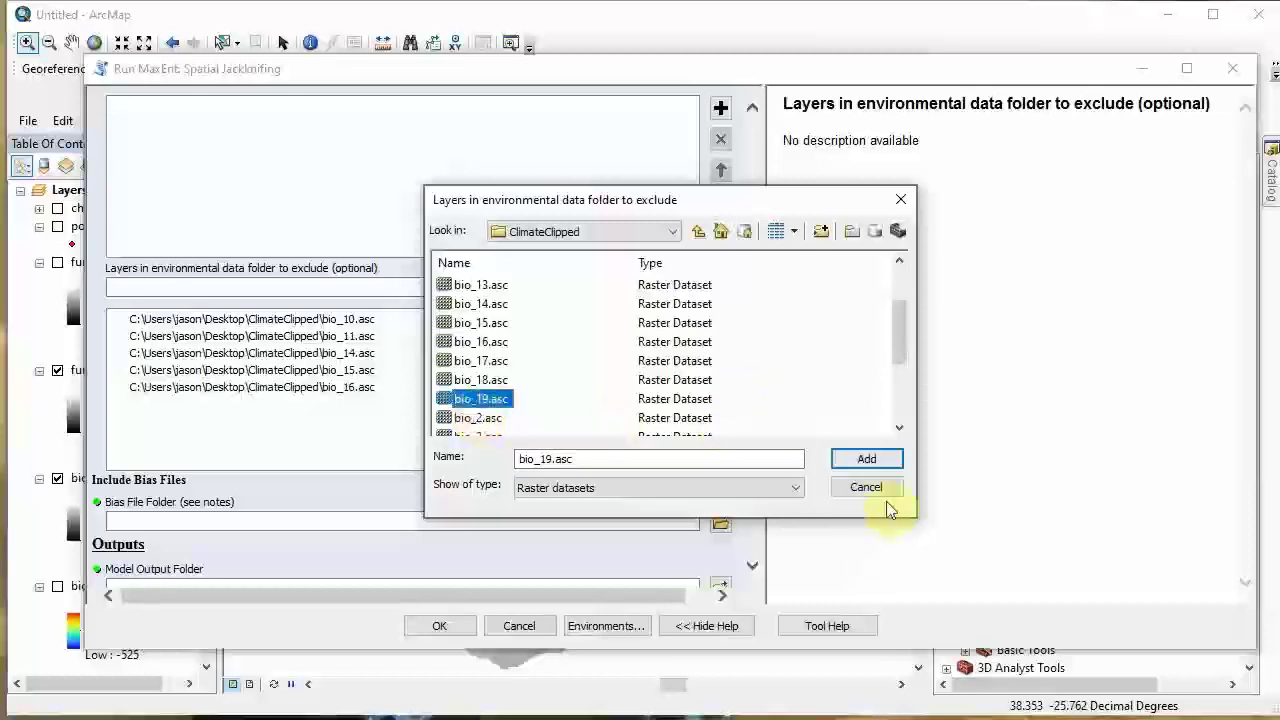
click(899, 464)
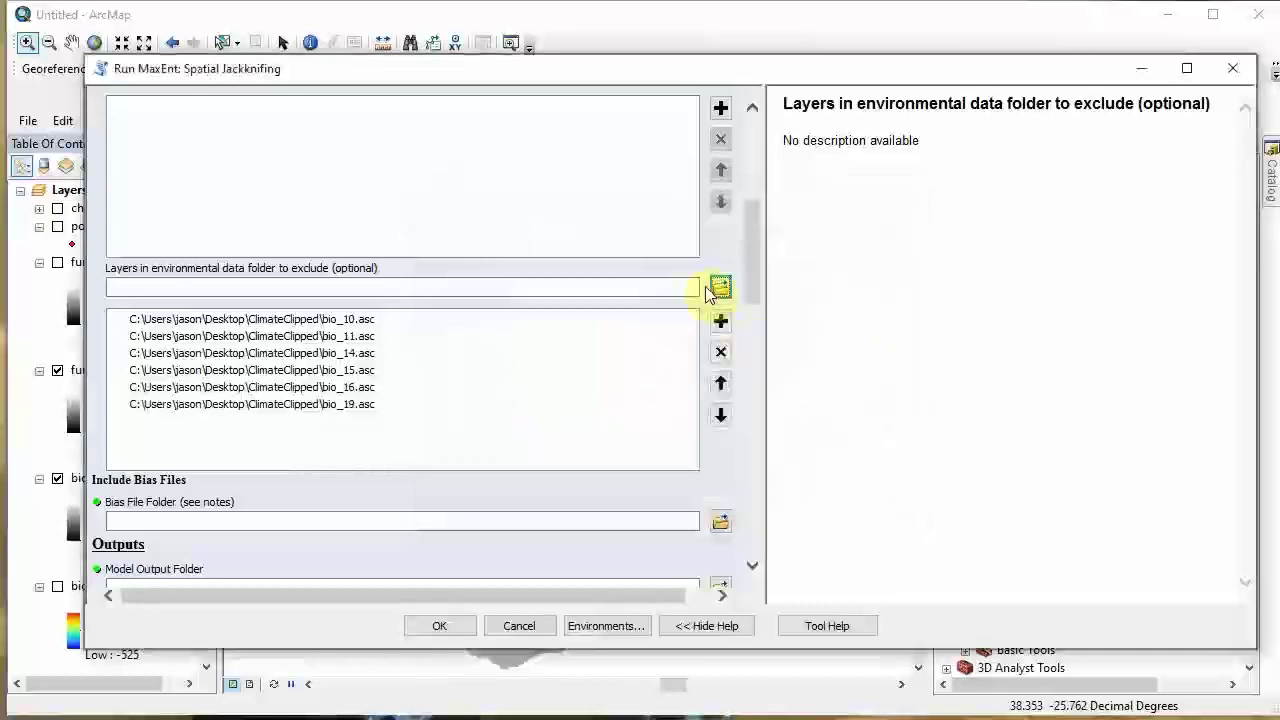
Step: Add the ClimateClipped layers bio_4.asc through bio_9.asc together to the list of layers to exclude
click(720, 287)
drag(906, 286, 883, 369)
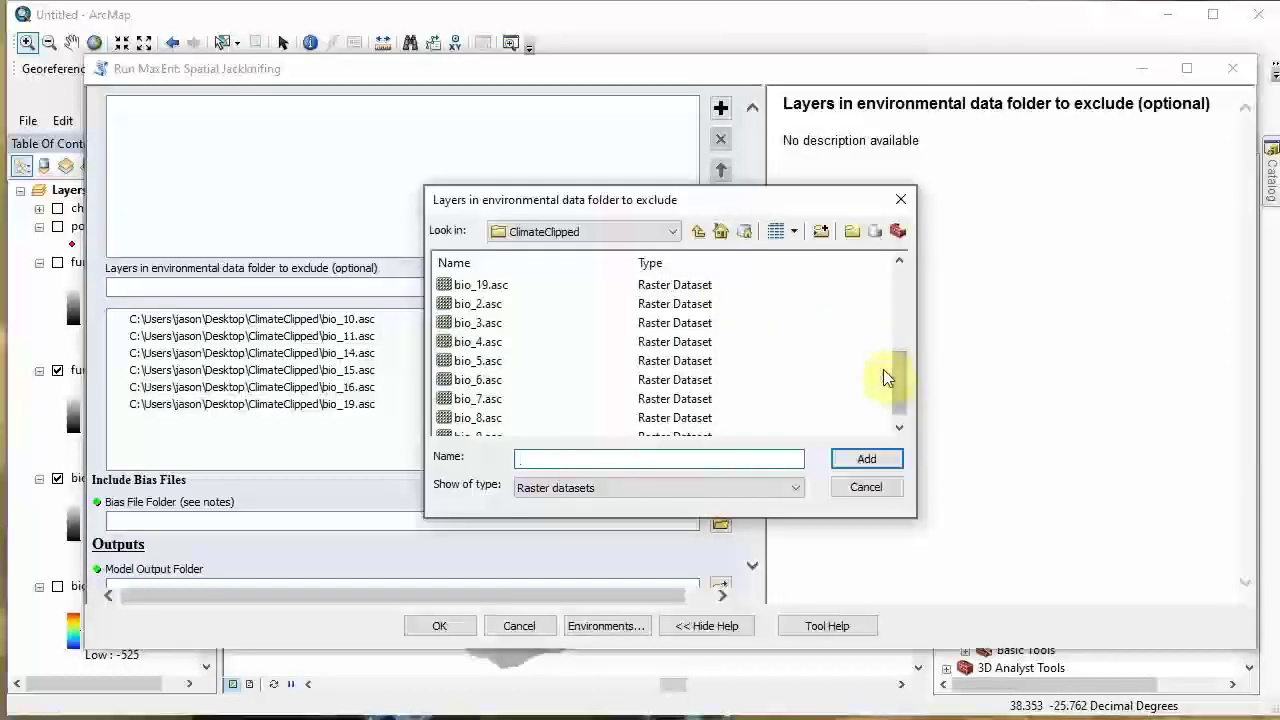
double_click(485, 343)
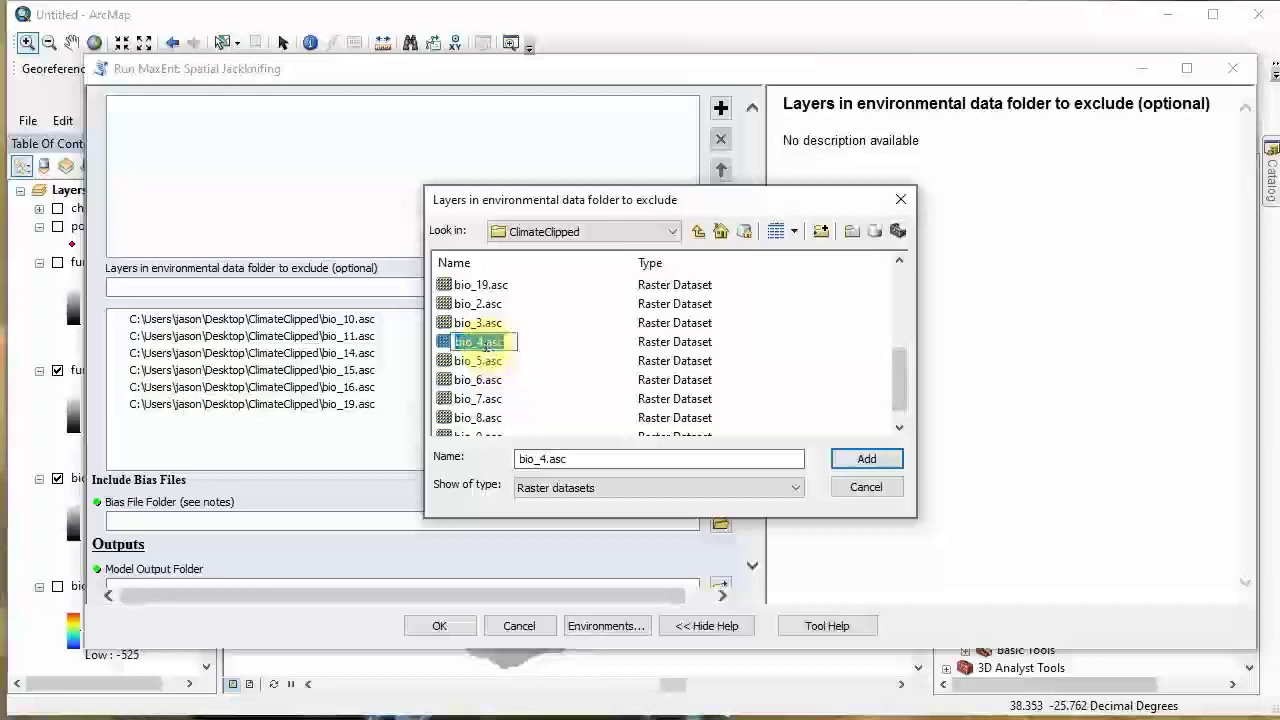
click(441, 346)
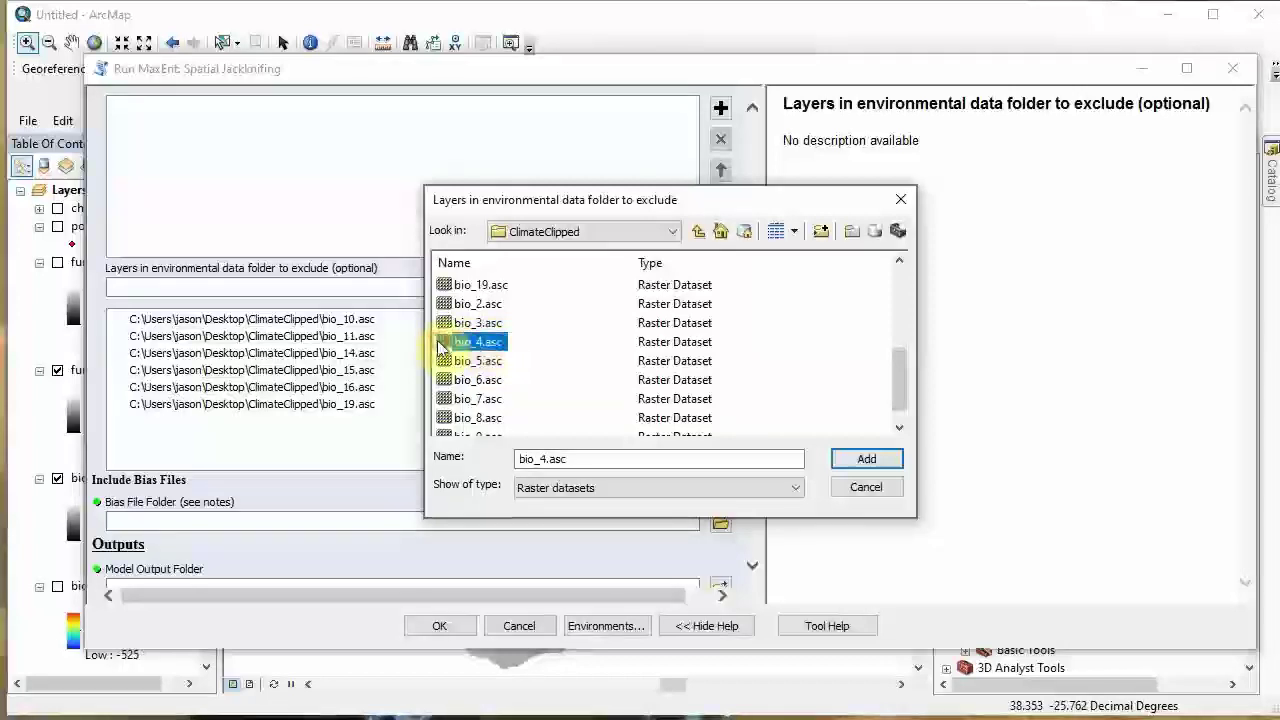
key(shift+Down)
key(shift+Down)
key(shift+Down)
key(shift+Down)
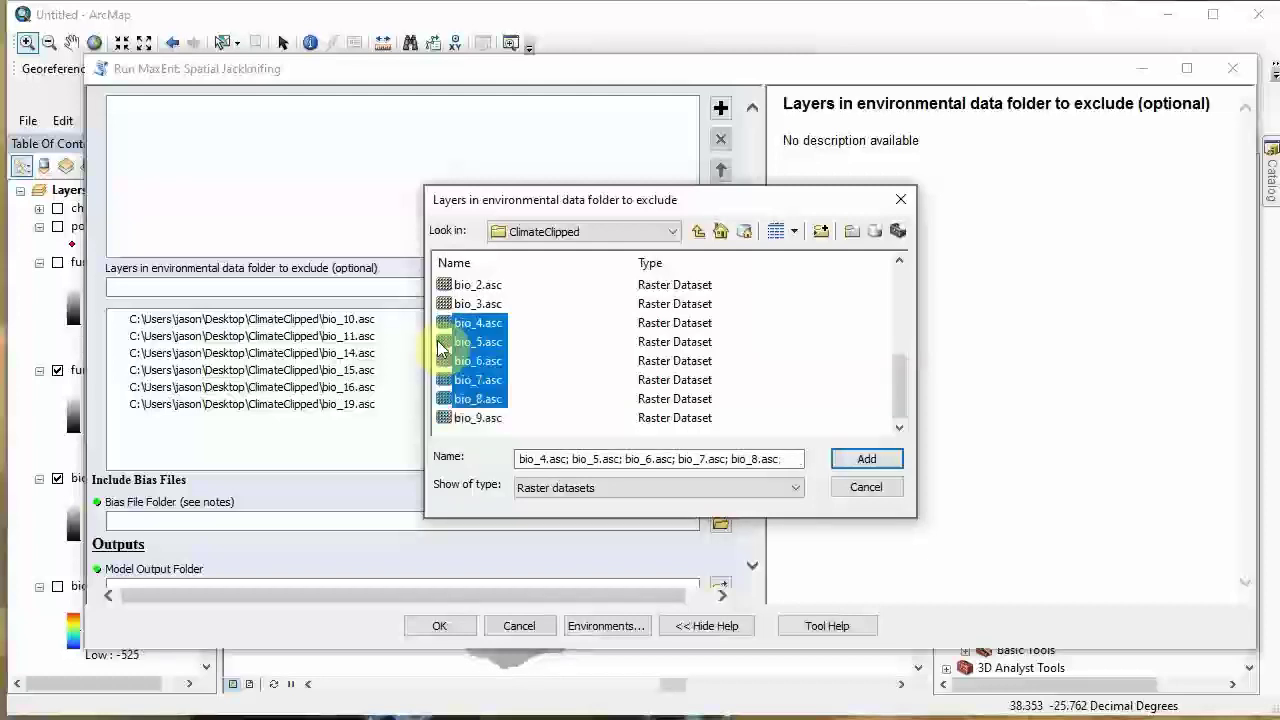
key(shift+Down)
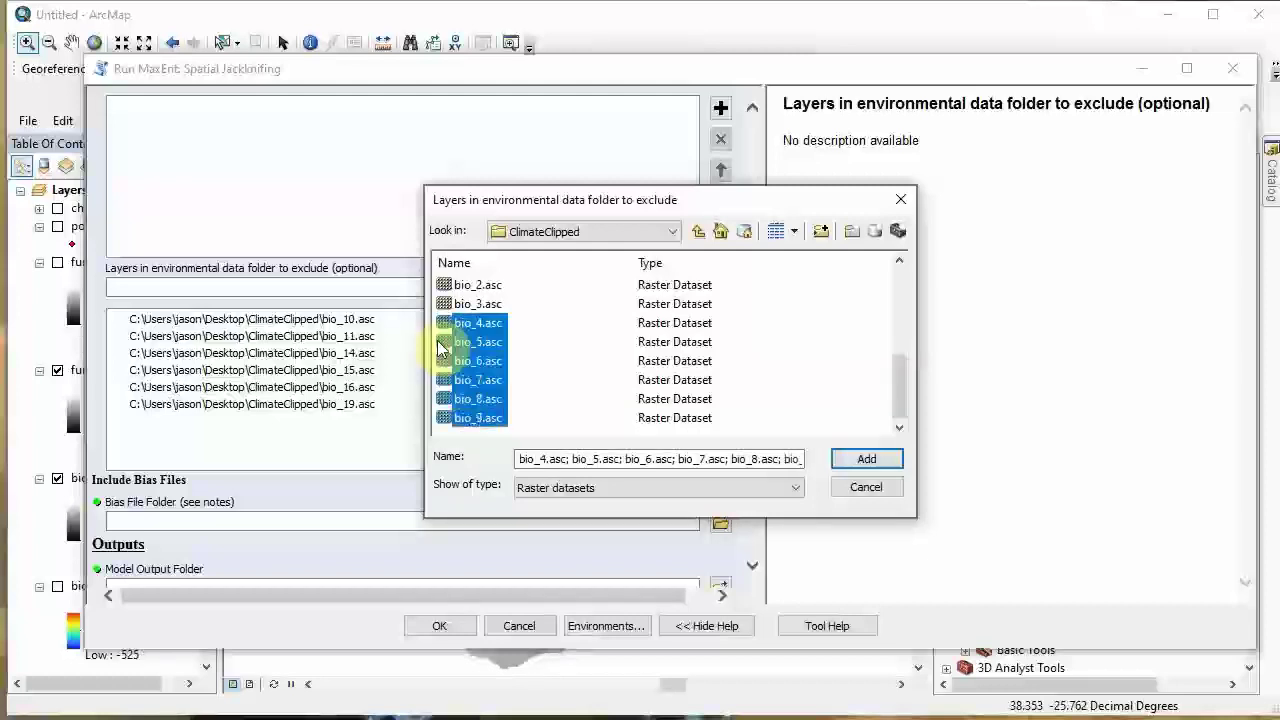
click(845, 460)
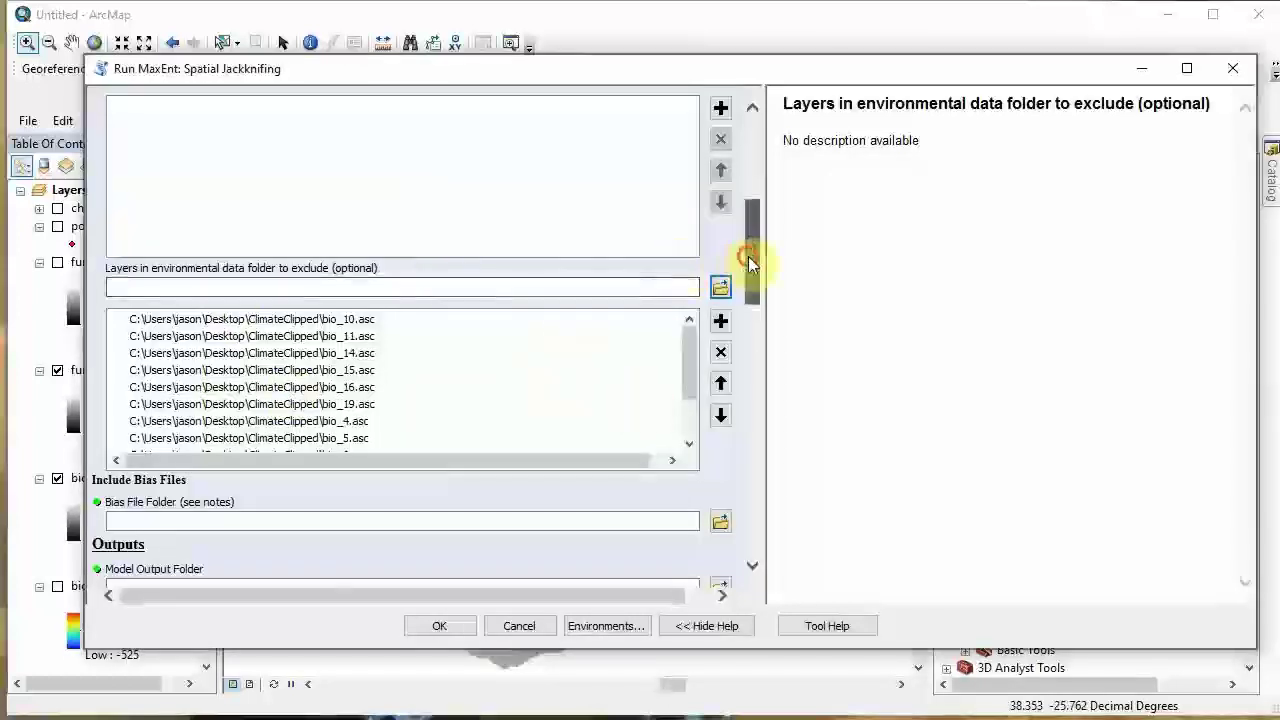
Step: Set the bias file folder to the bias_file folder on the Desktop
drag(751, 256, 723, 314)
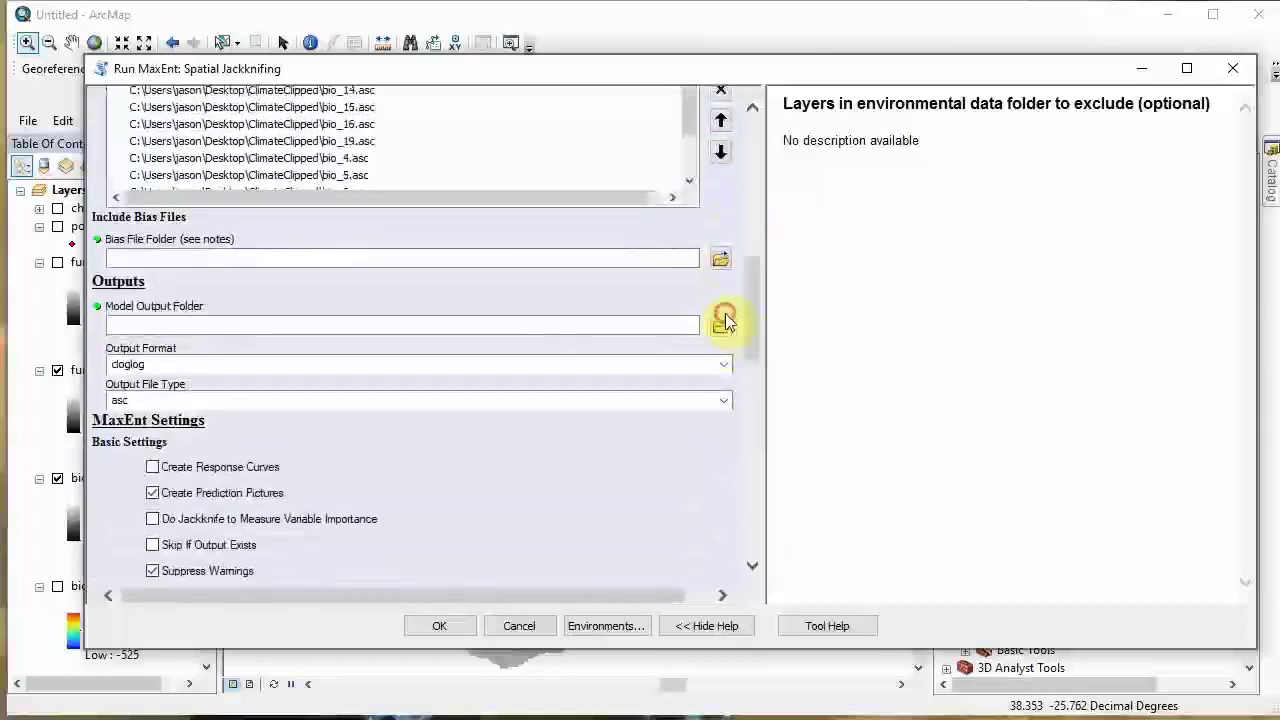
click(719, 255)
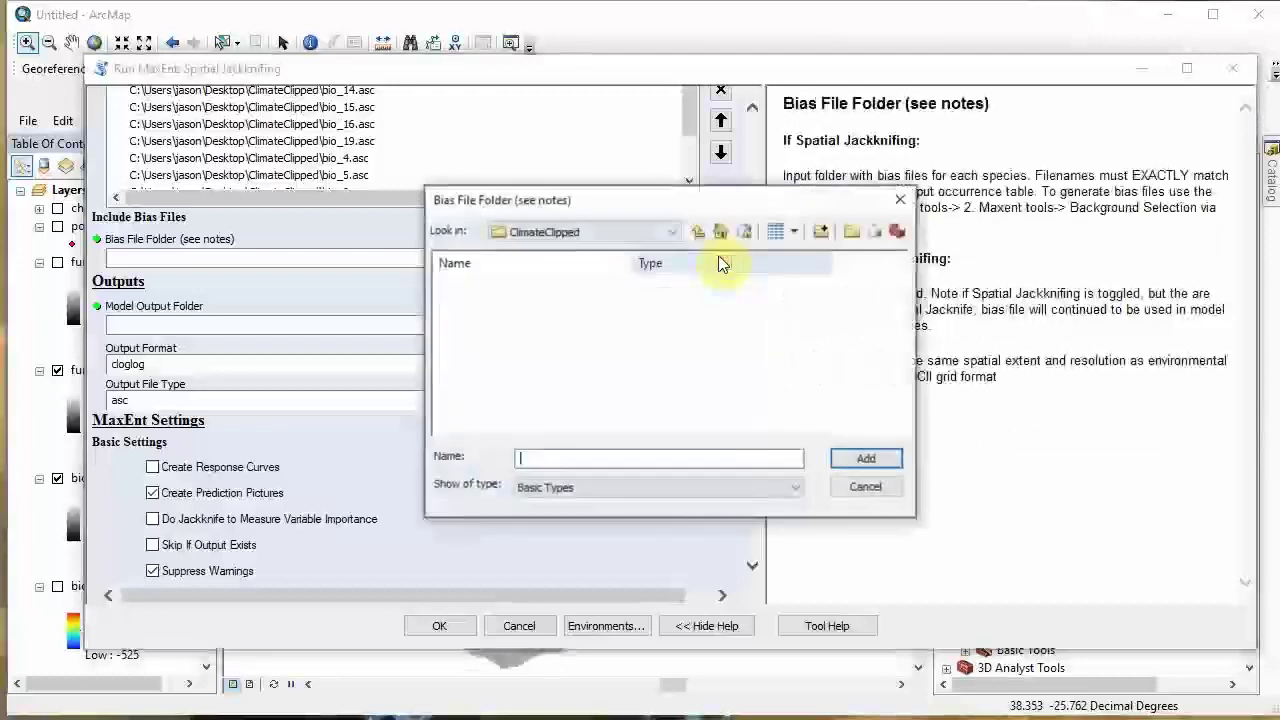
click(574, 231)
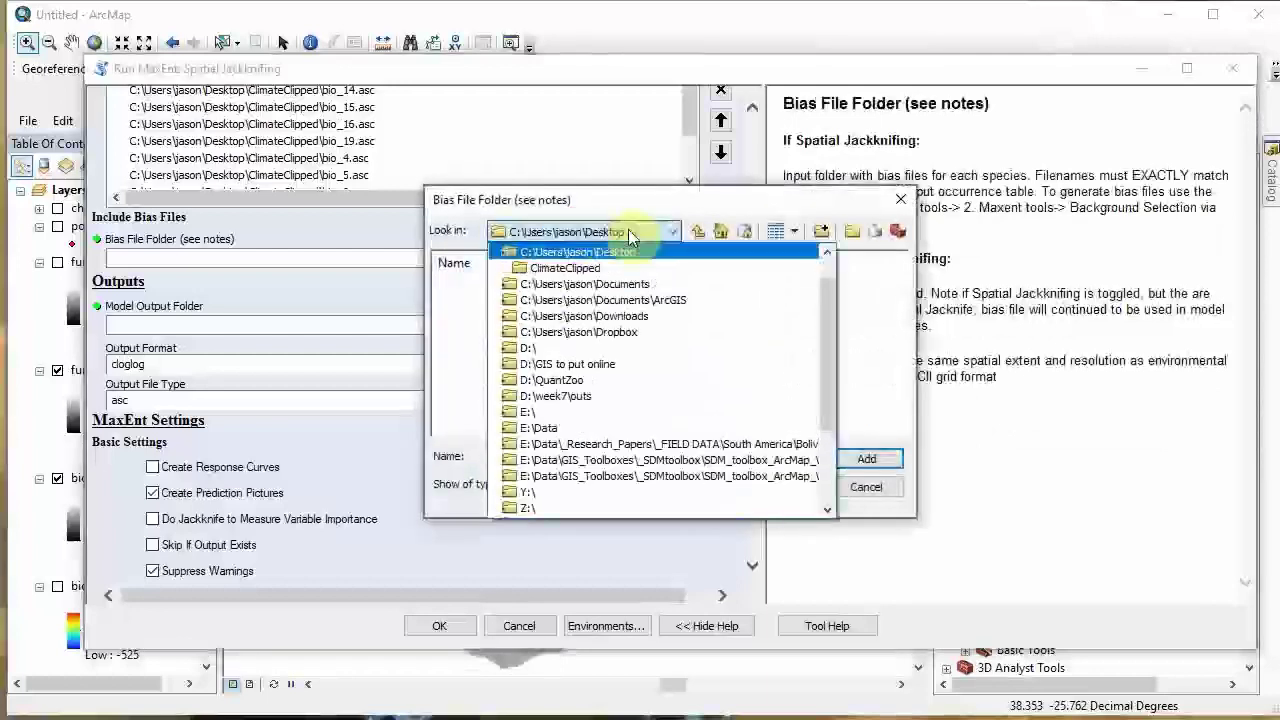
click(560, 251)
click(474, 398)
click(868, 460)
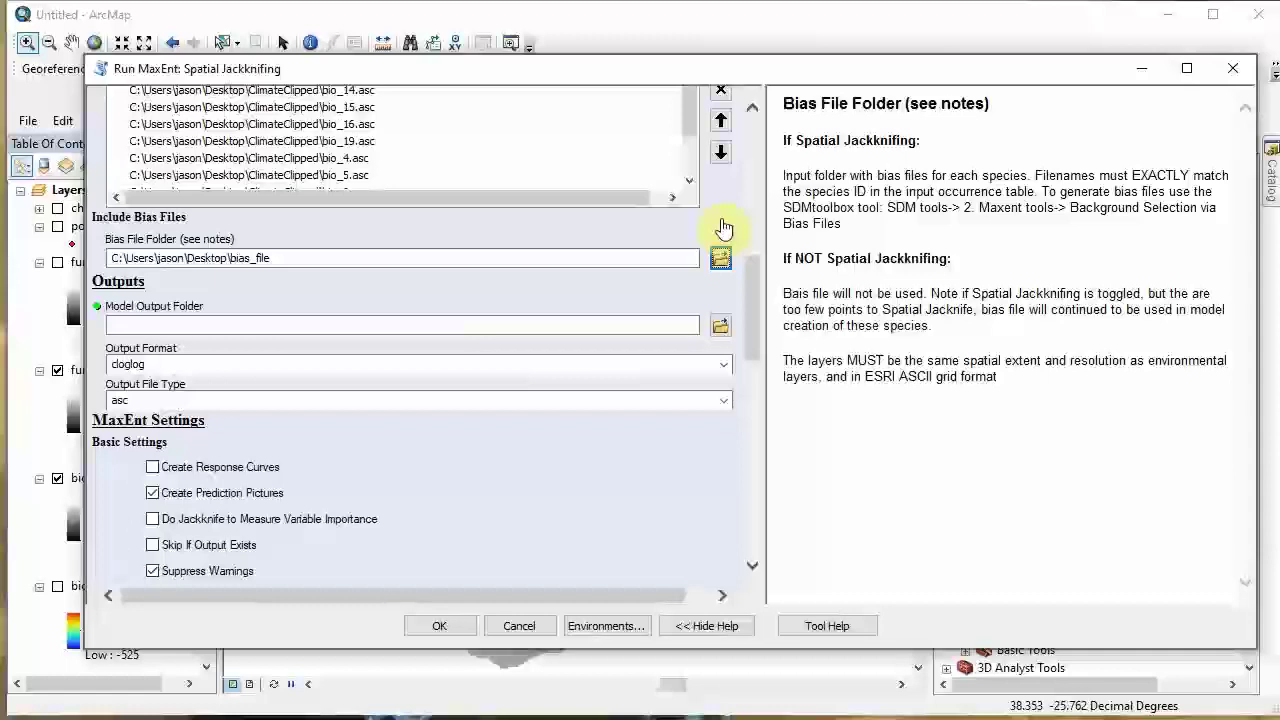
Step: Create a folder named models on the Desktop and set it as the model output folder
scroll(757, 295, down, 3)
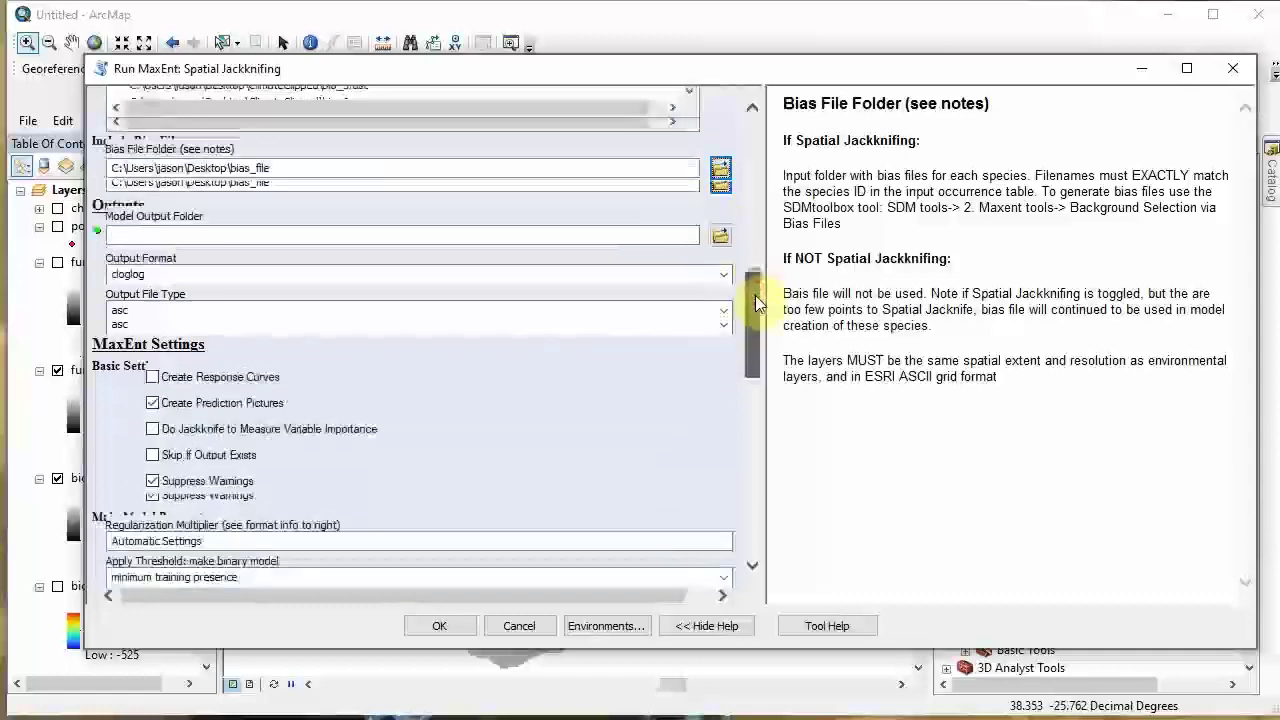
click(719, 238)
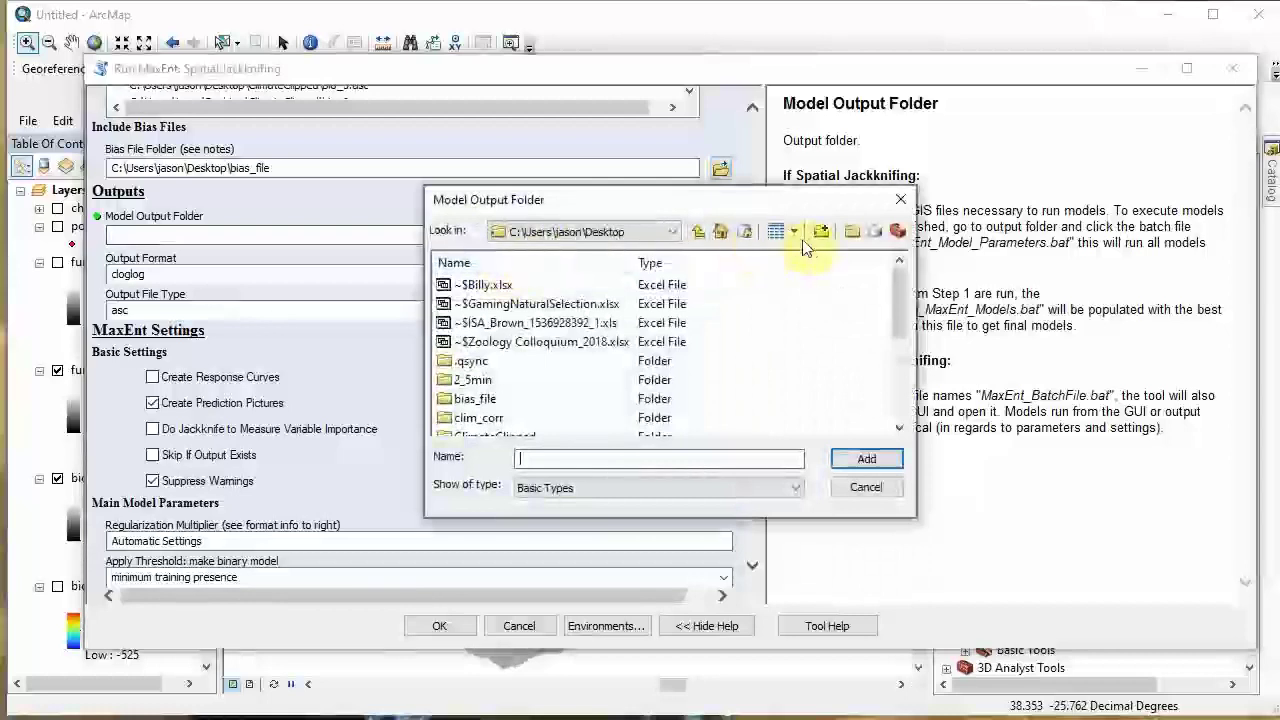
click(853, 233)
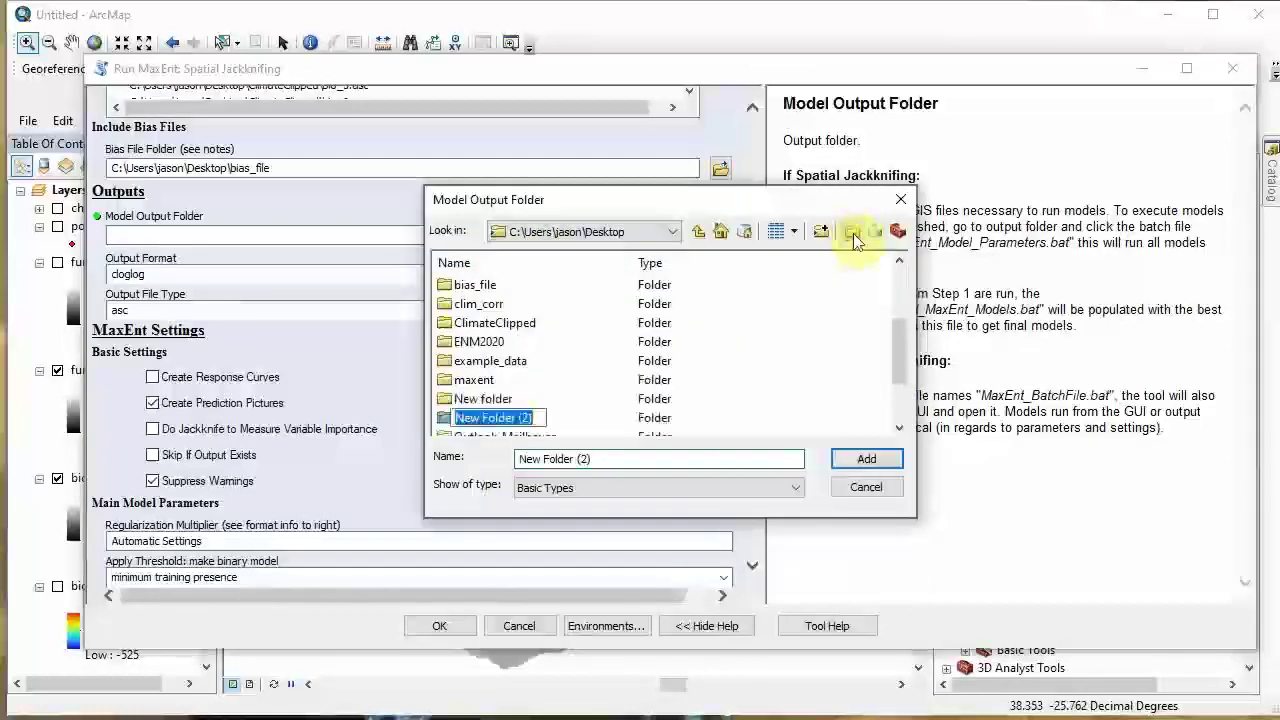
text(models)
key(Return)
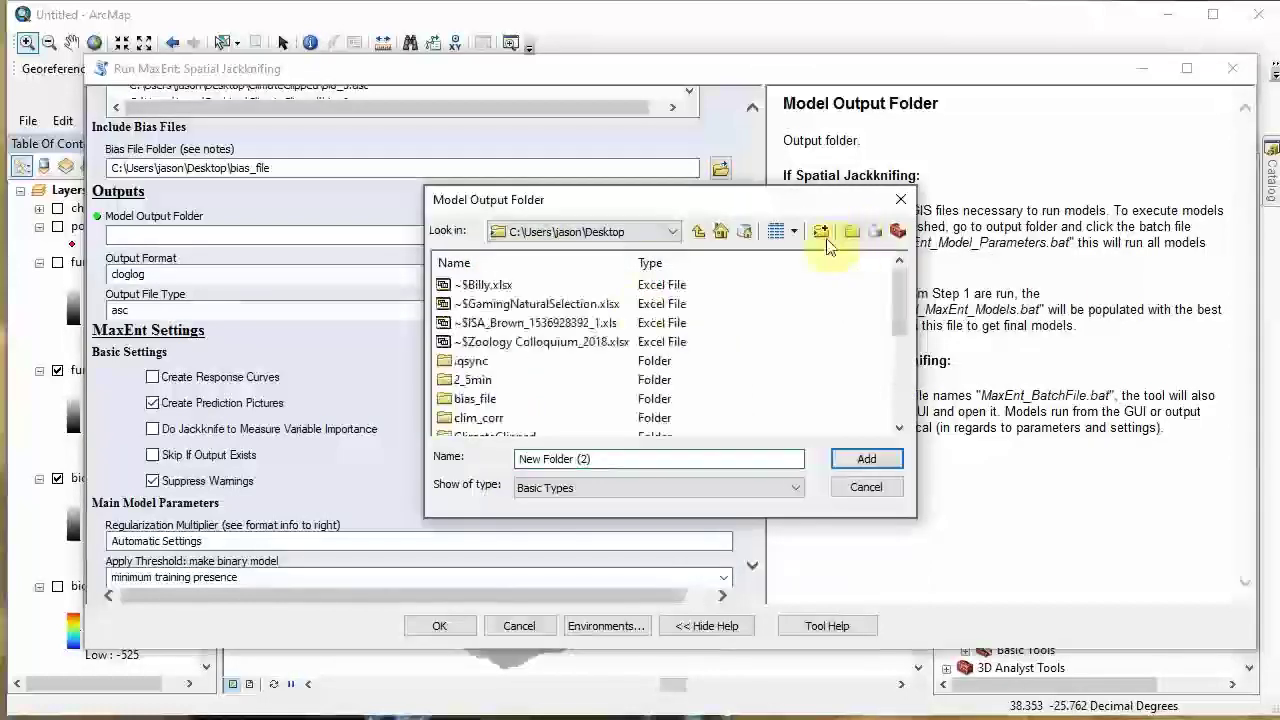
scroll(627, 327, down, 4)
click(443, 323)
click(848, 458)
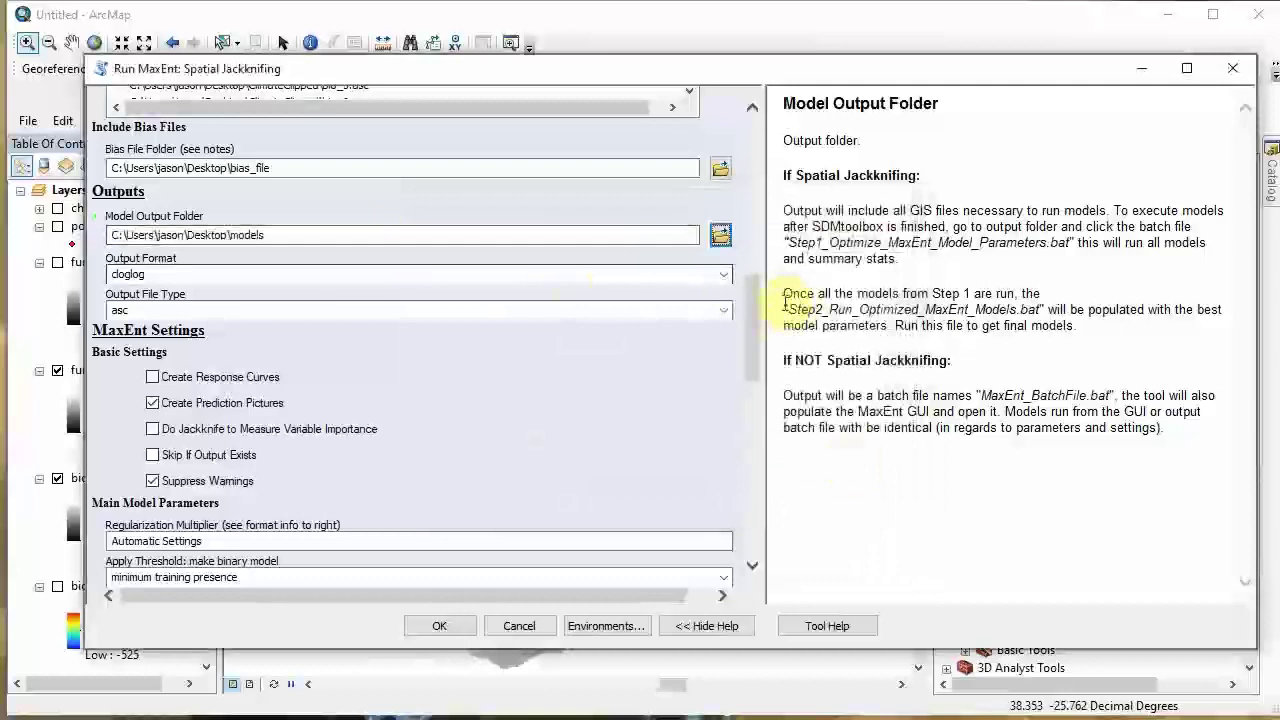
Step: Enable the creation of response curves in the basic MaxEnt settings
scroll(759, 319, down, 4)
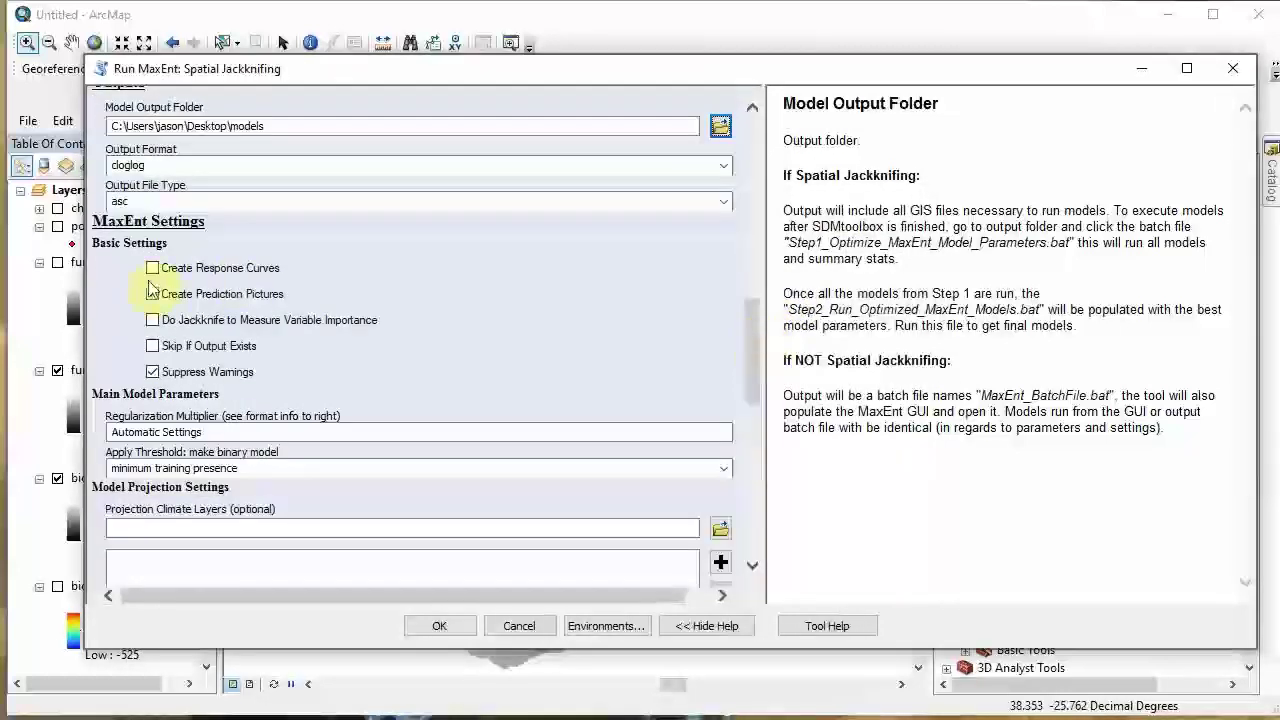
scroll(756, 336, up, 2)
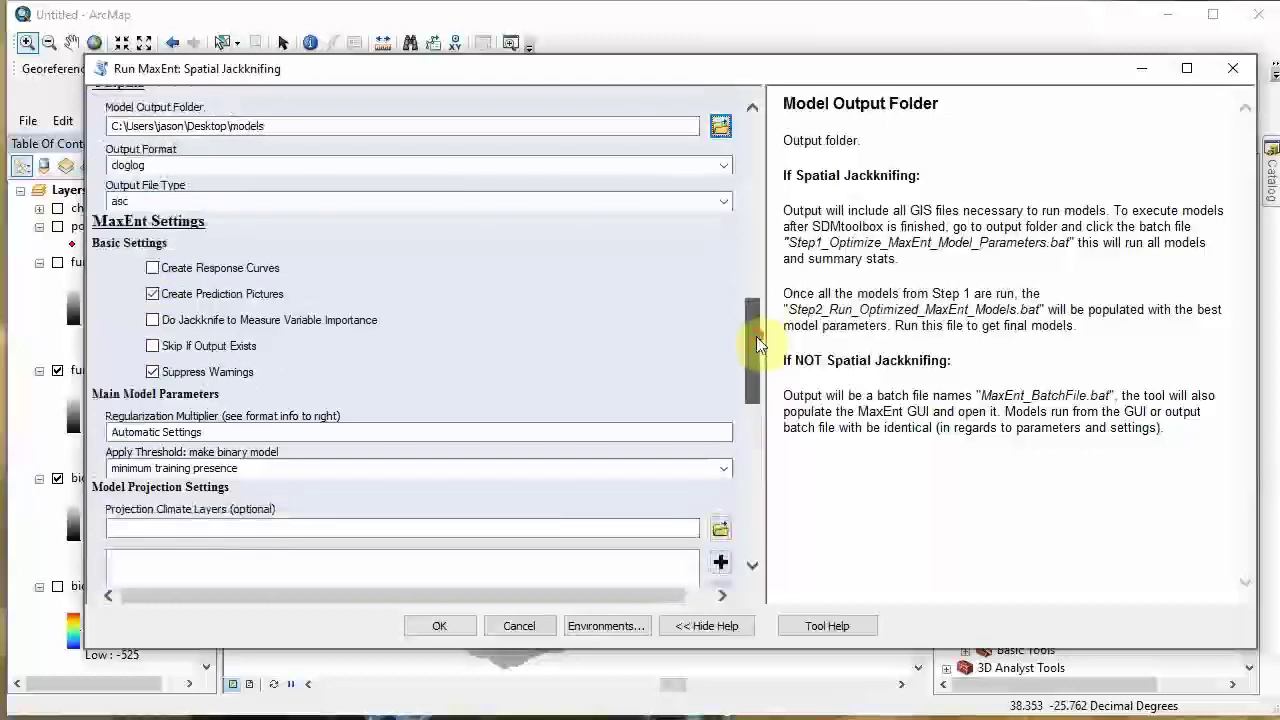
click(150, 268)
click(151, 268)
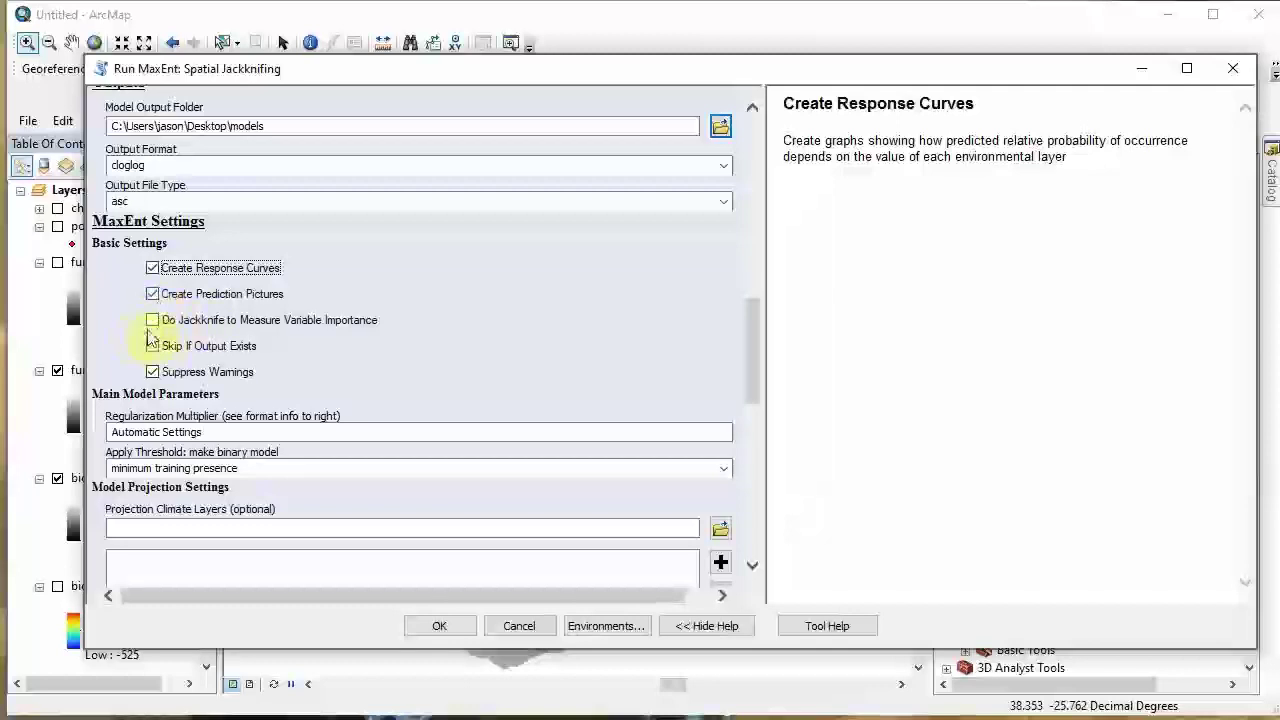
Step: Replace the automatic regularization multiplier setting with the values 0.5;1;1.5;2;3;4;5
drag(759, 359, 752, 373)
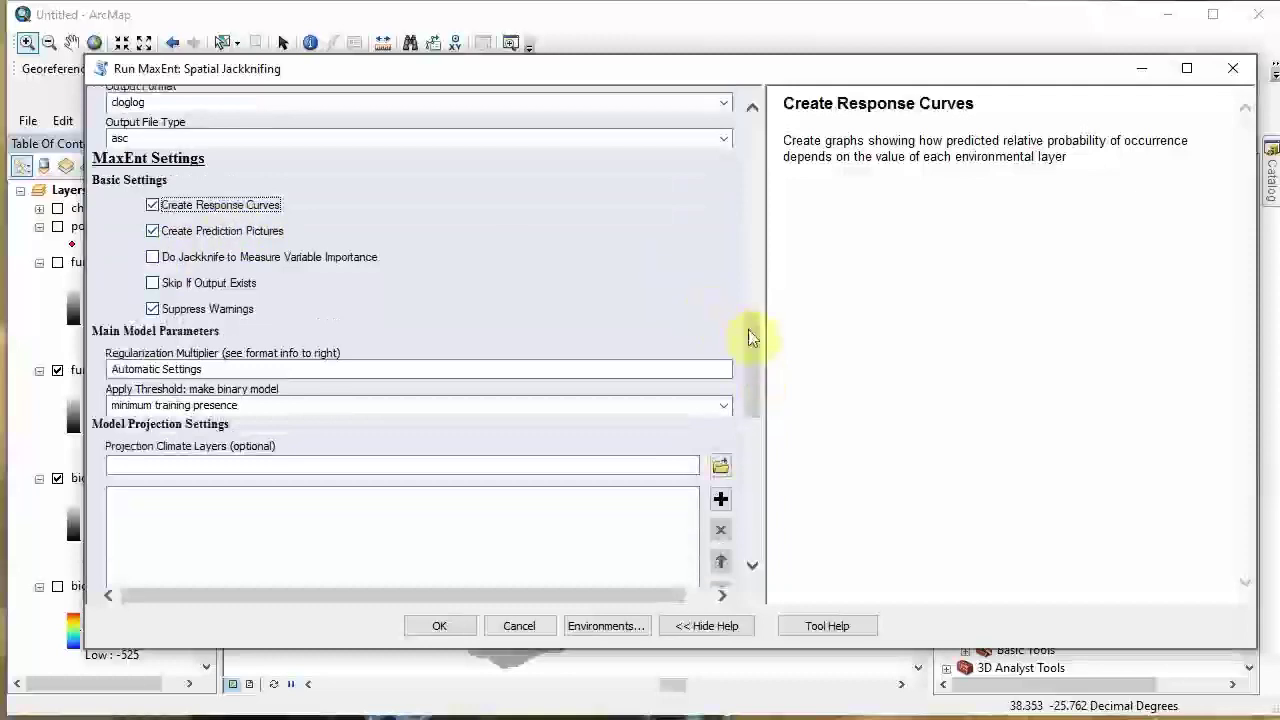
scroll(750, 338, down, 2)
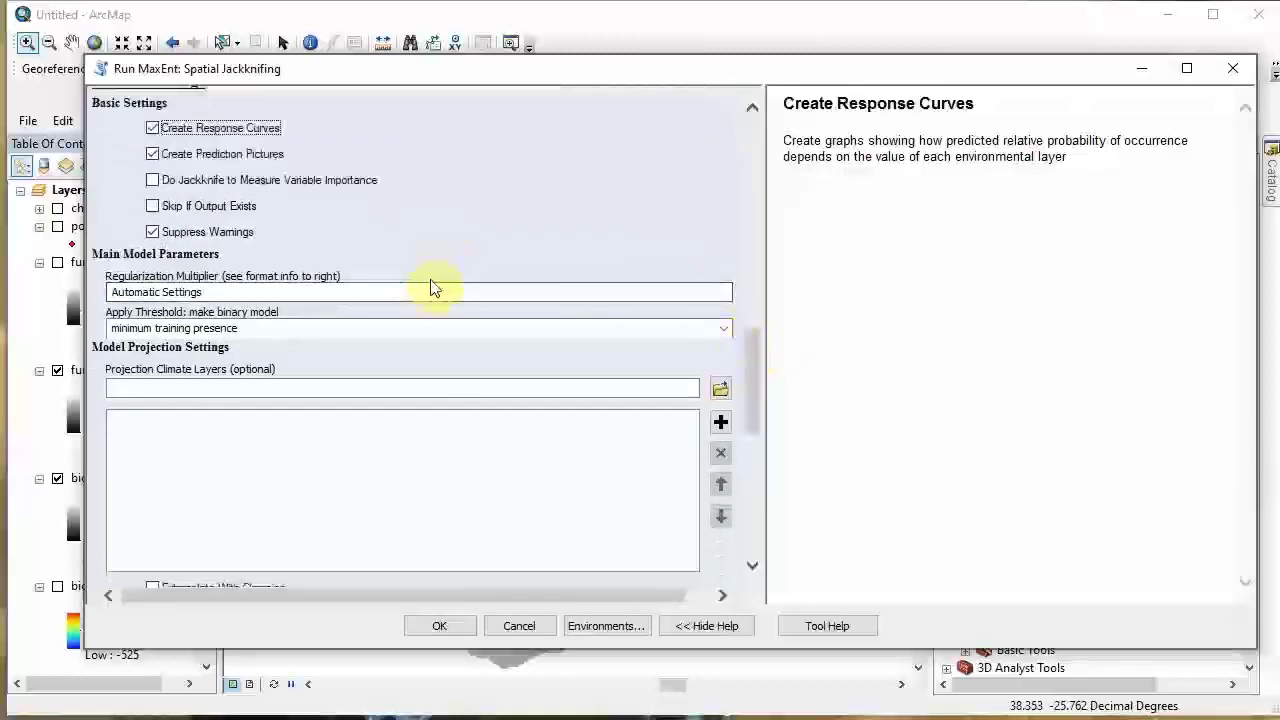
click(337, 292)
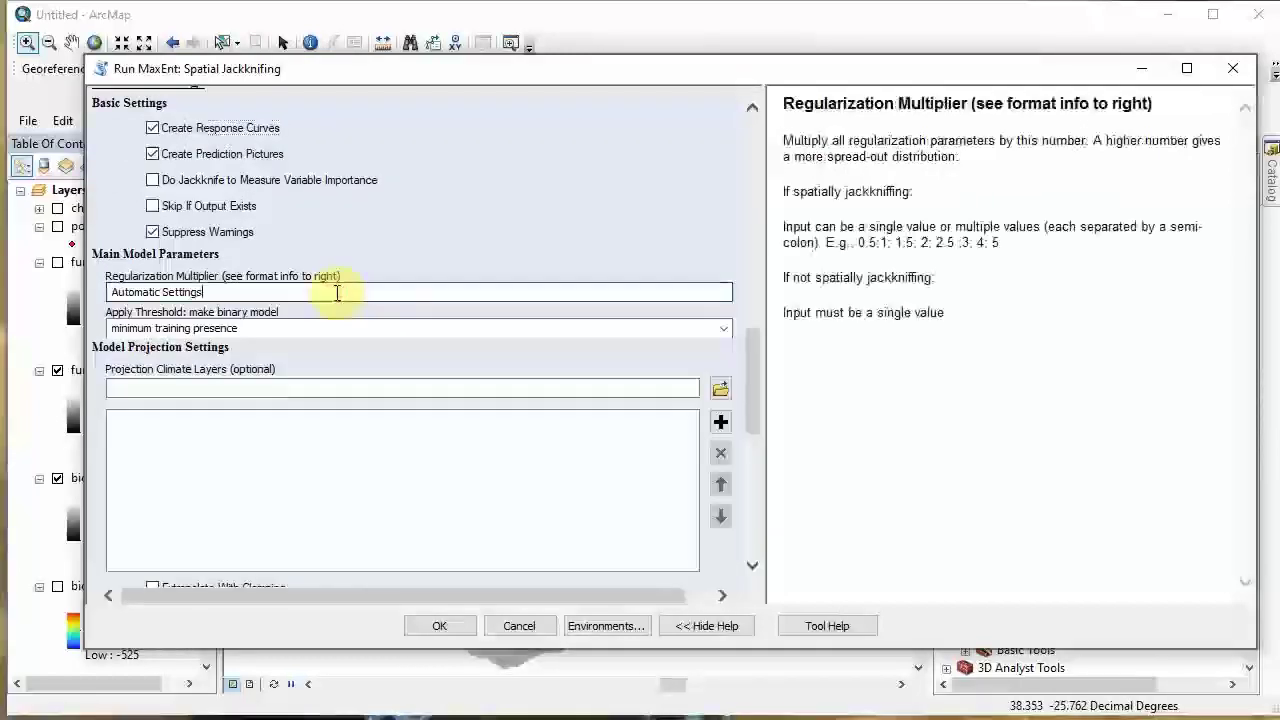
key(ctrl+shift+Left)
key(ctrl+shift+Left)
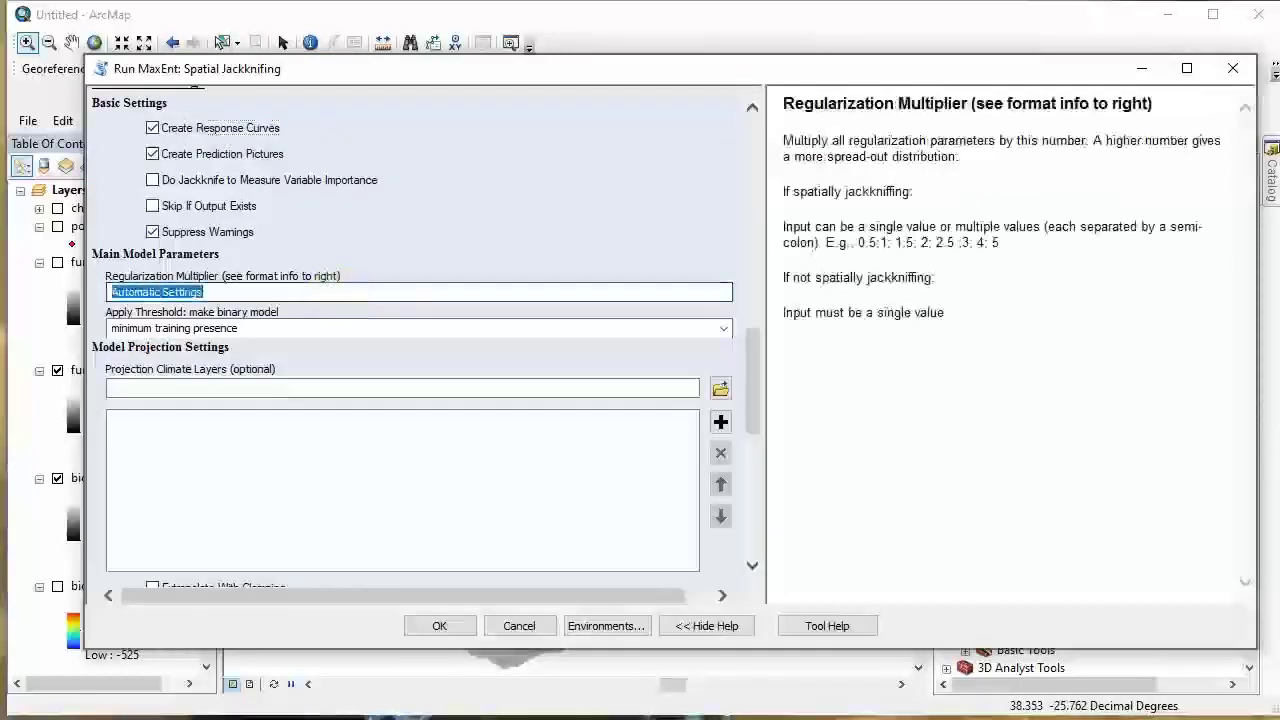
text(0)
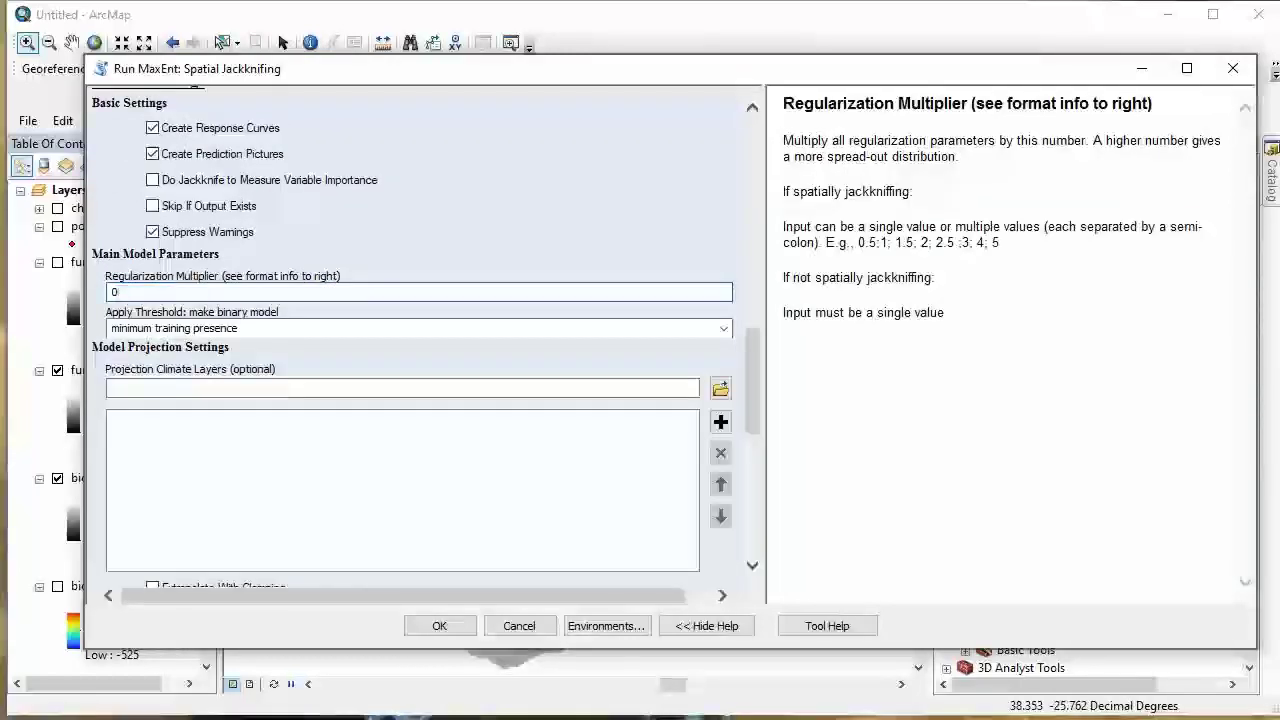
text(.5)
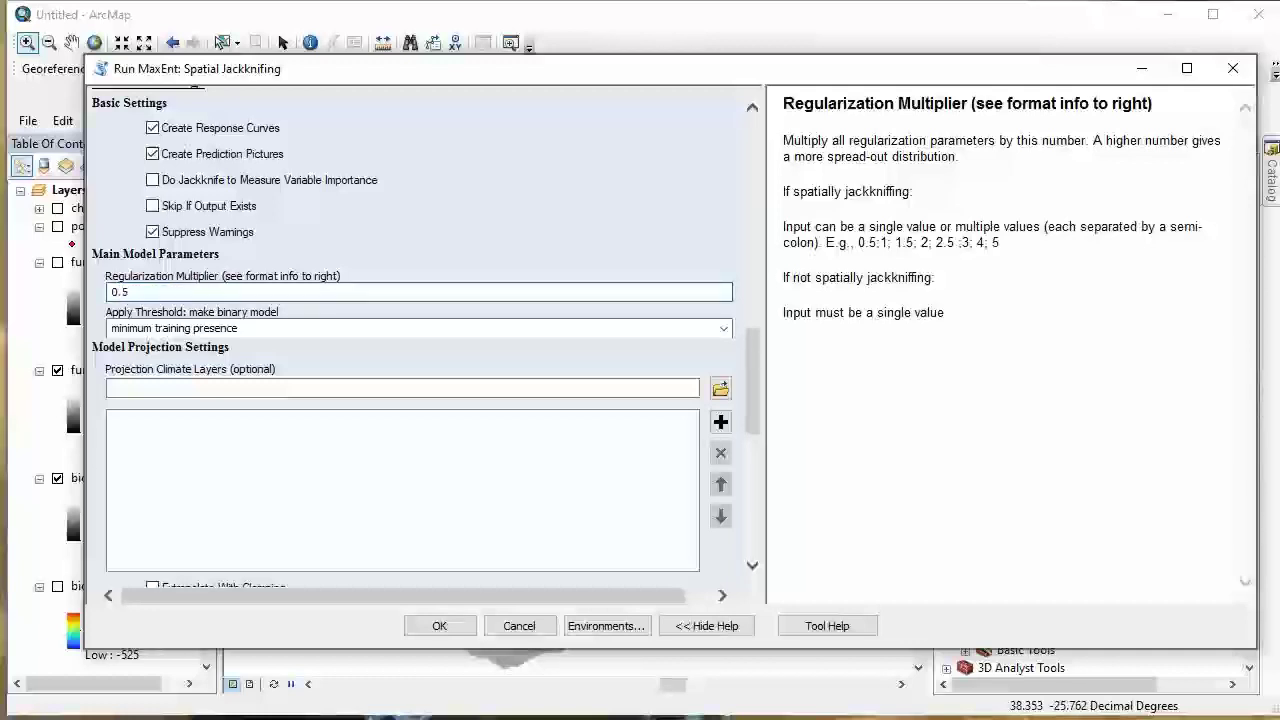
text(;1)
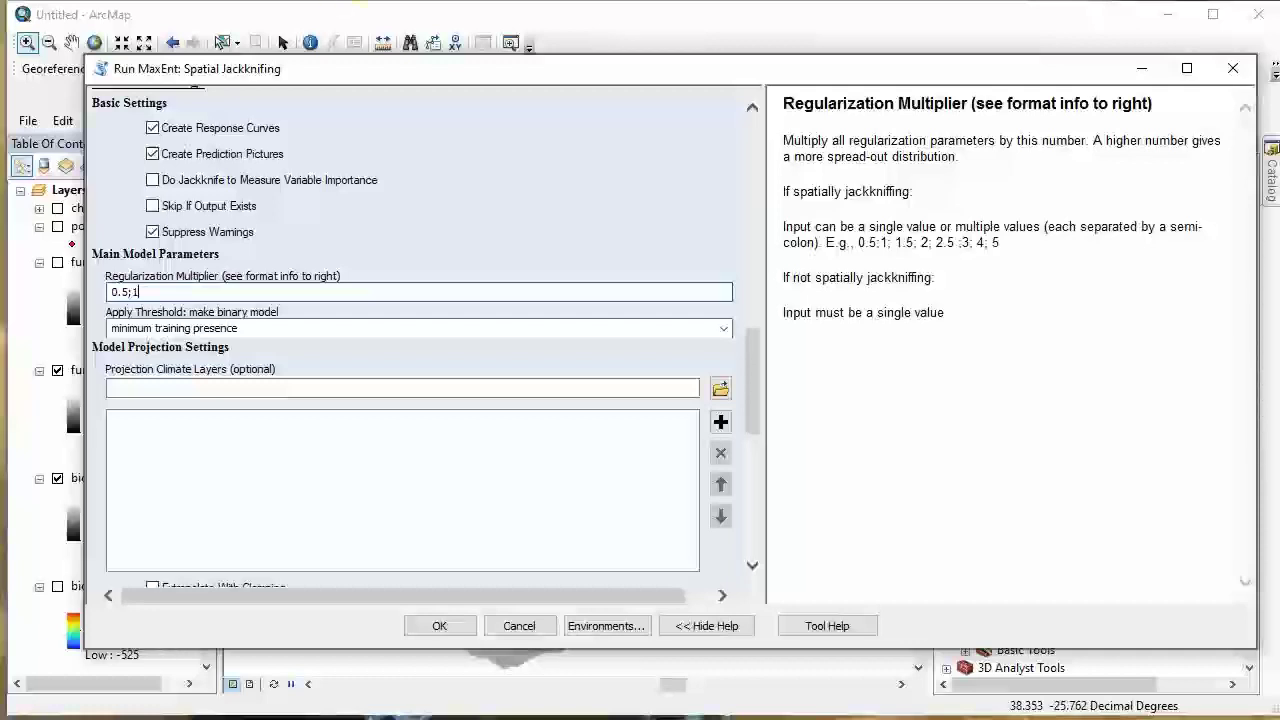
text(;1.5;2;3;4;5)
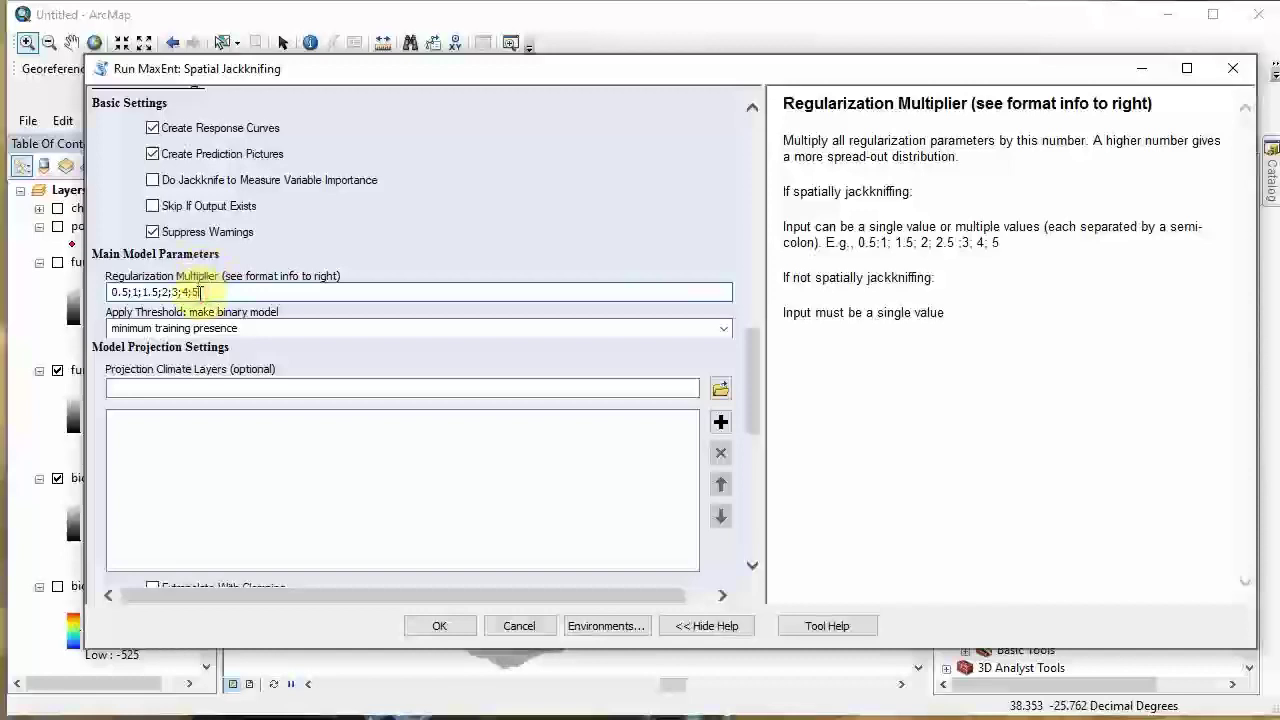
Step: Shorten the list of regularization multipliers to 0.5;1;2
key(BackSpace)
key(BackSpace)
key(BackSpace)
key(BackSpace)
key(BackSpace)
key(BackSpace)
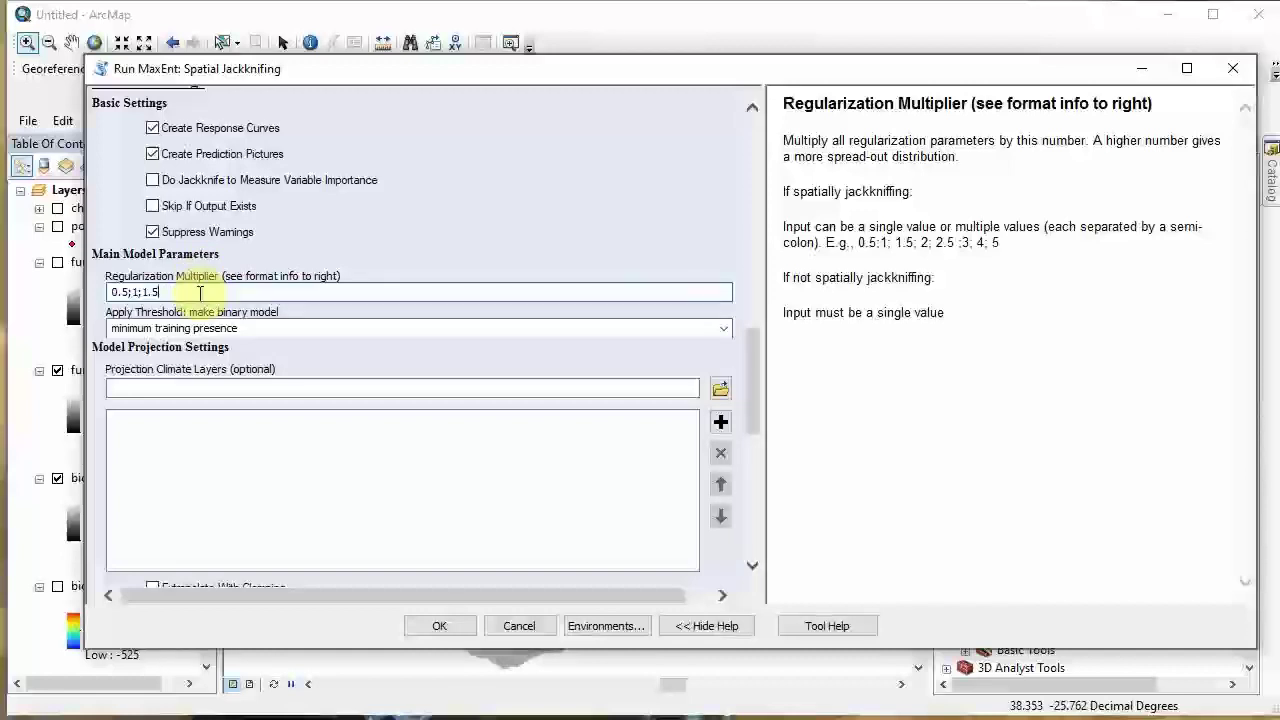
key(BackSpace)
text(2)
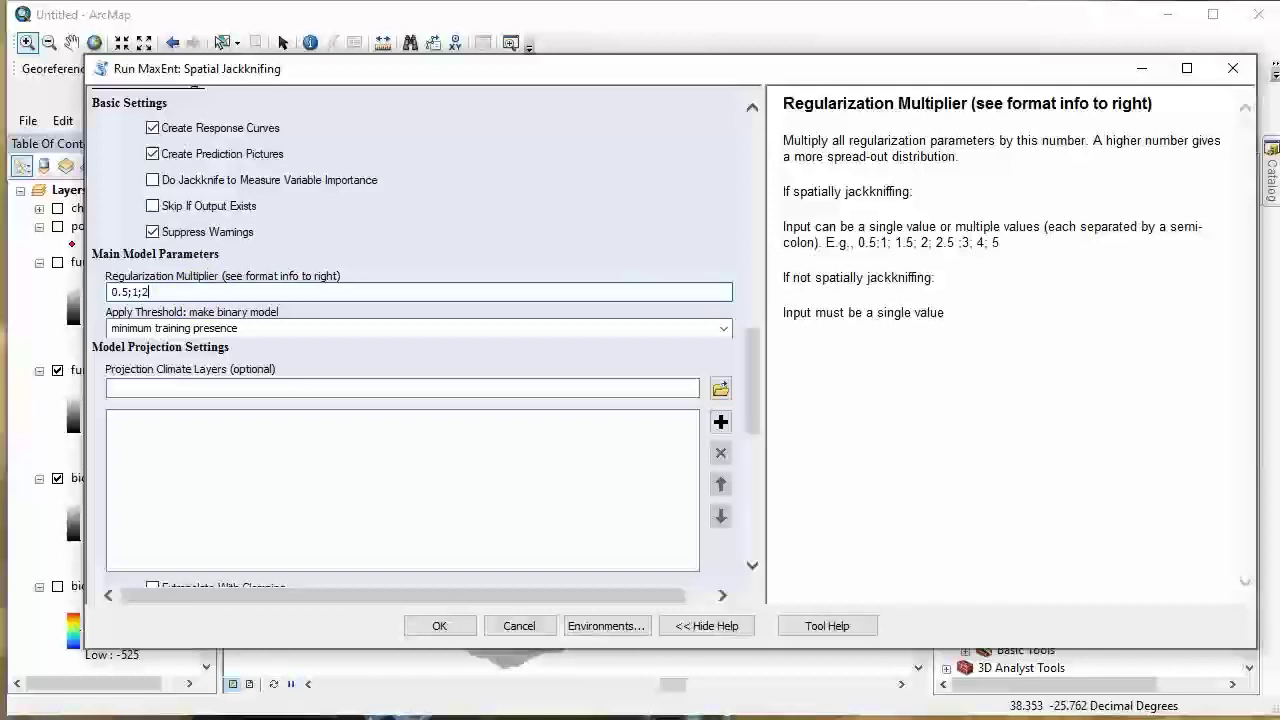
Step: Set the threshold for the binary model to 10 percentile training presence
click(711, 331)
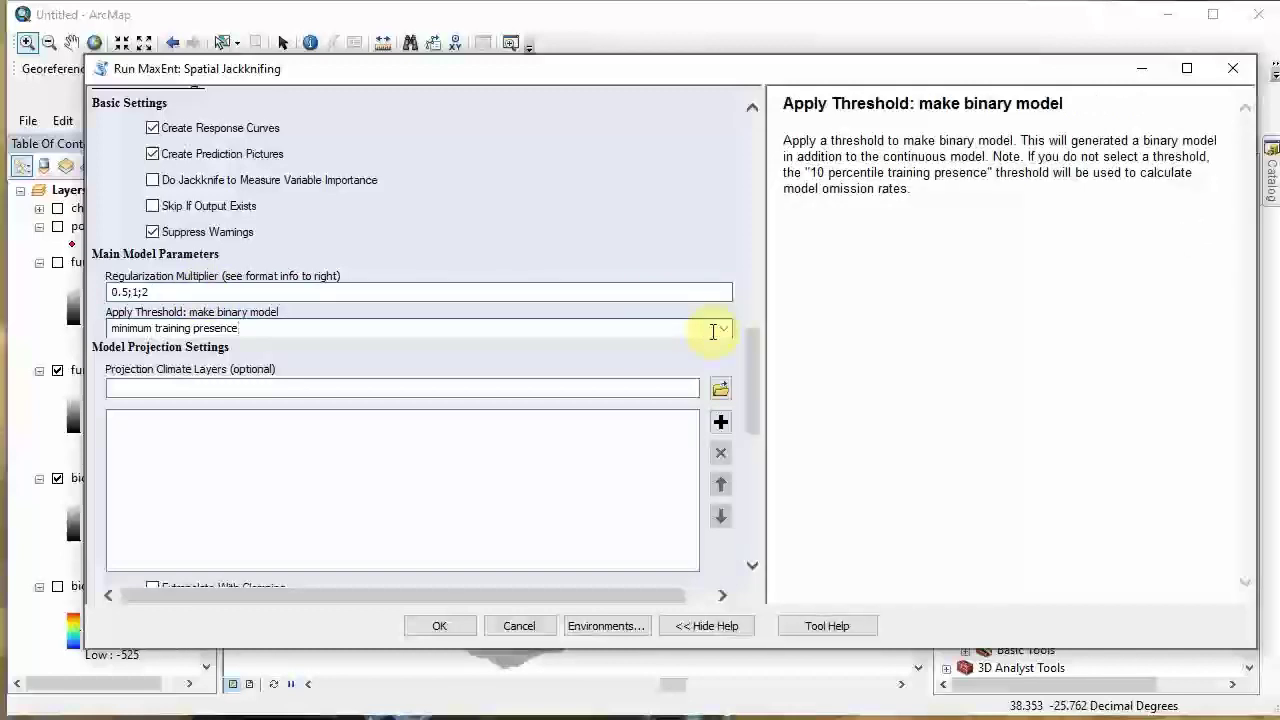
click(722, 330)
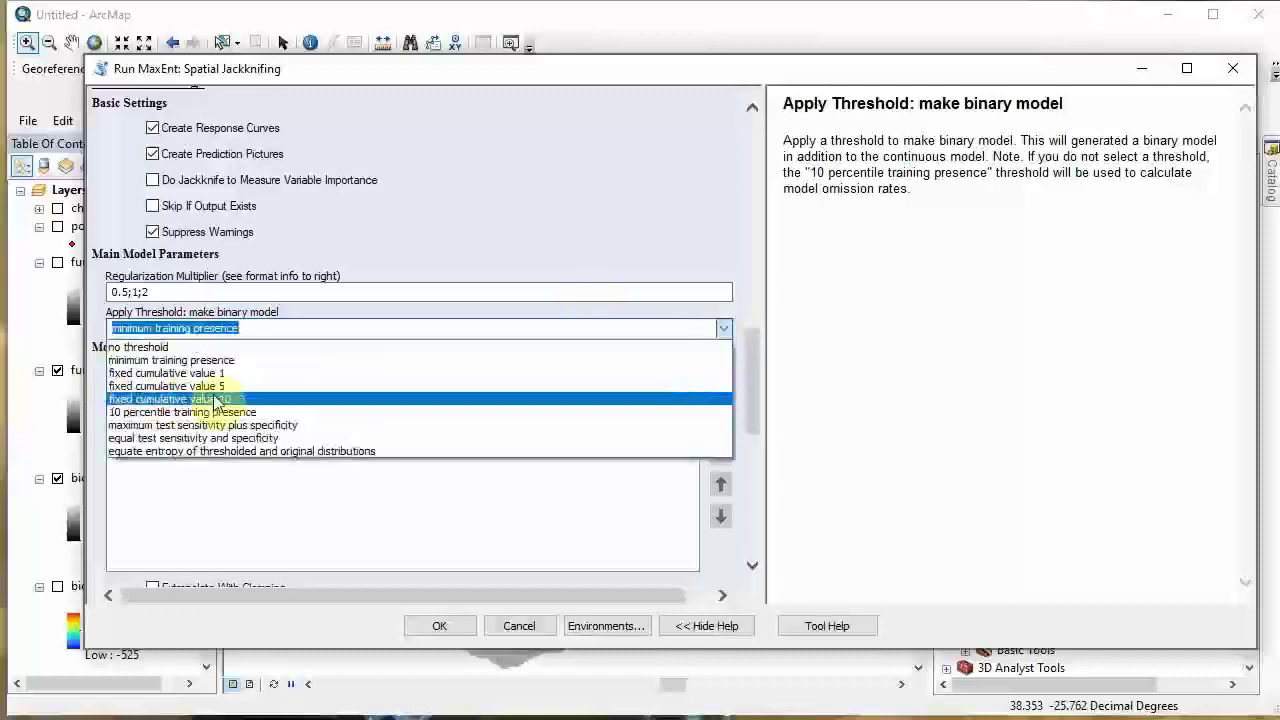
click(232, 412)
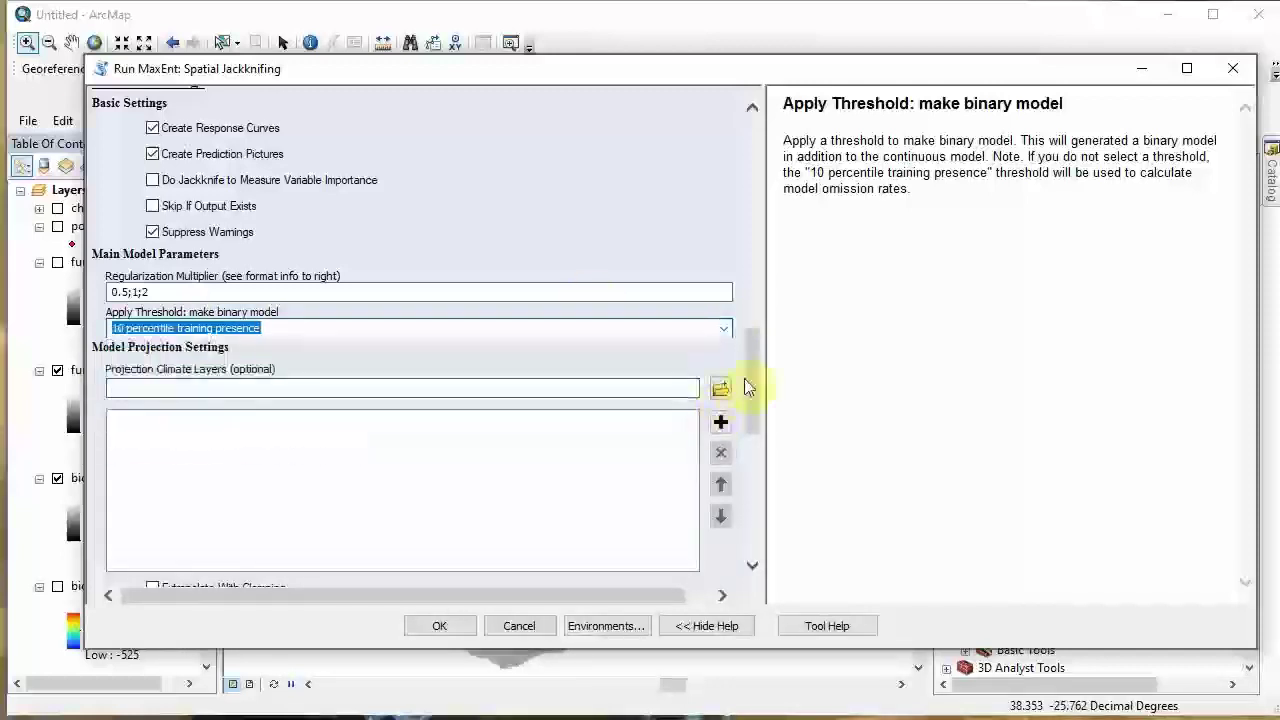
Step: Review the optional projection climate layers and the extrapolation settings with and without clamping
mouse_move(751, 378)
mouse_down()
mouse_move(765, 420)
mouse_move(760, 368)
mouse_up()
click(480, 322)
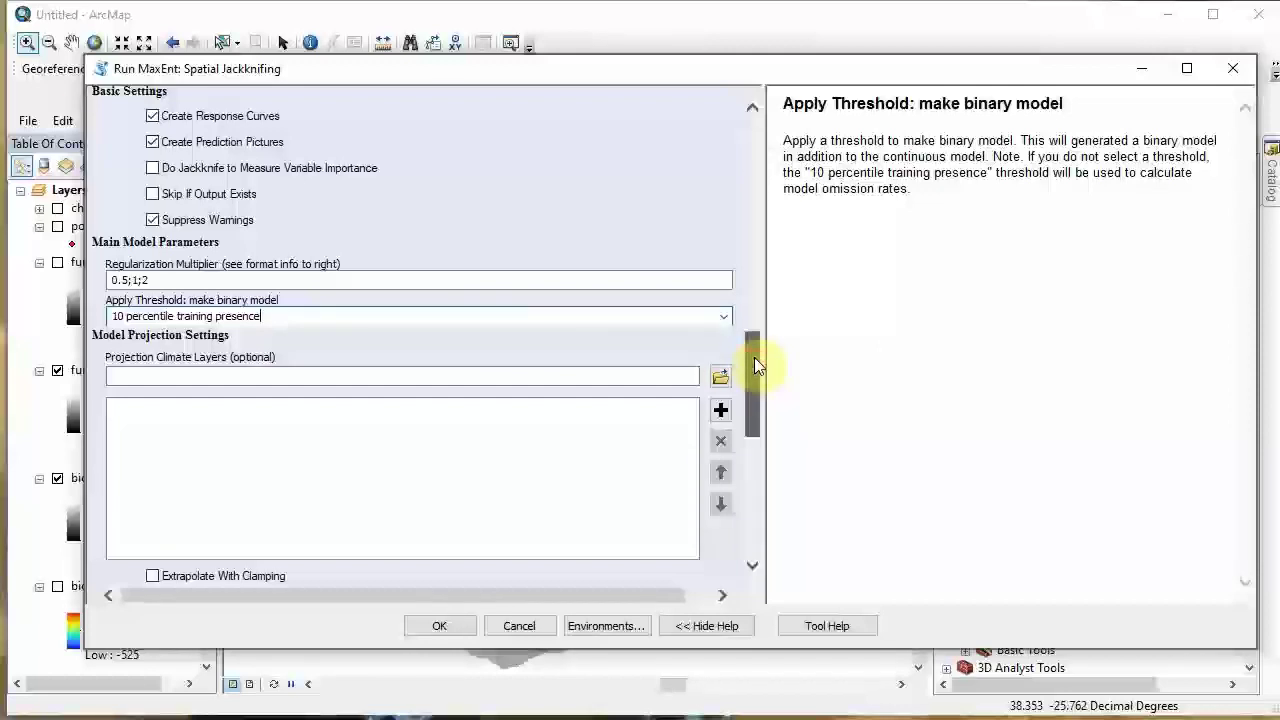
drag(754, 357, 754, 377)
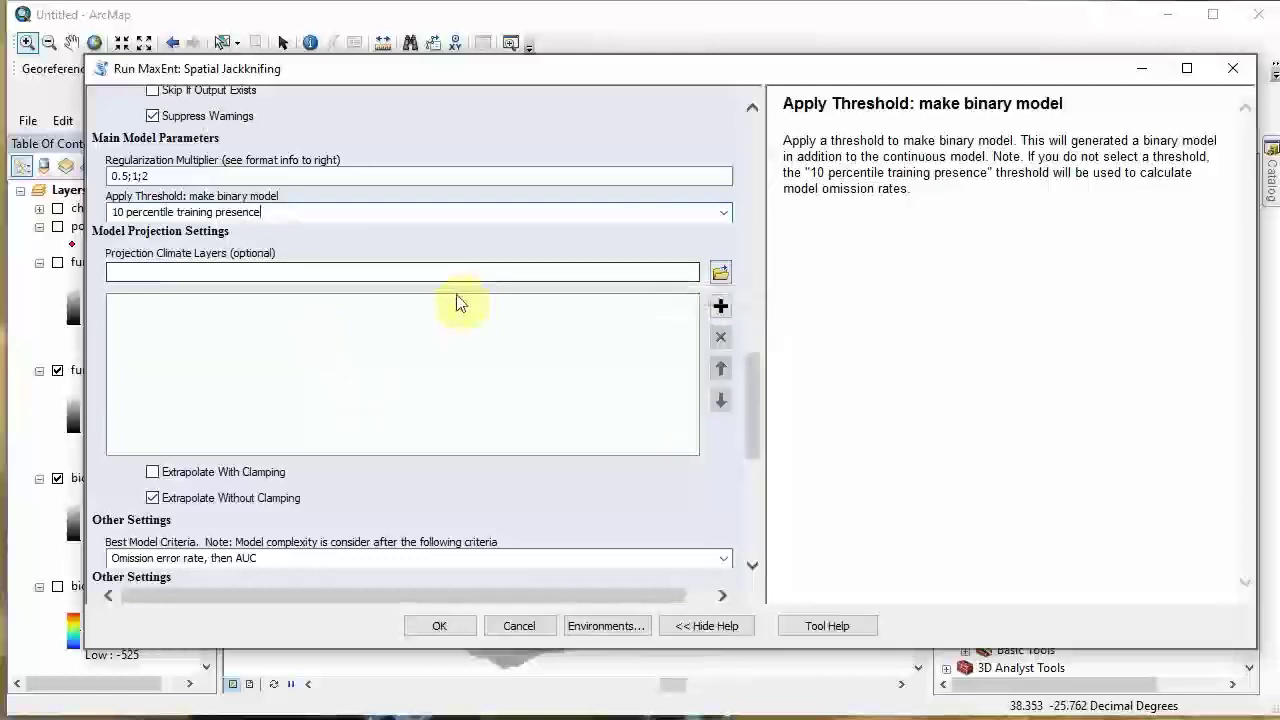
click(721, 274)
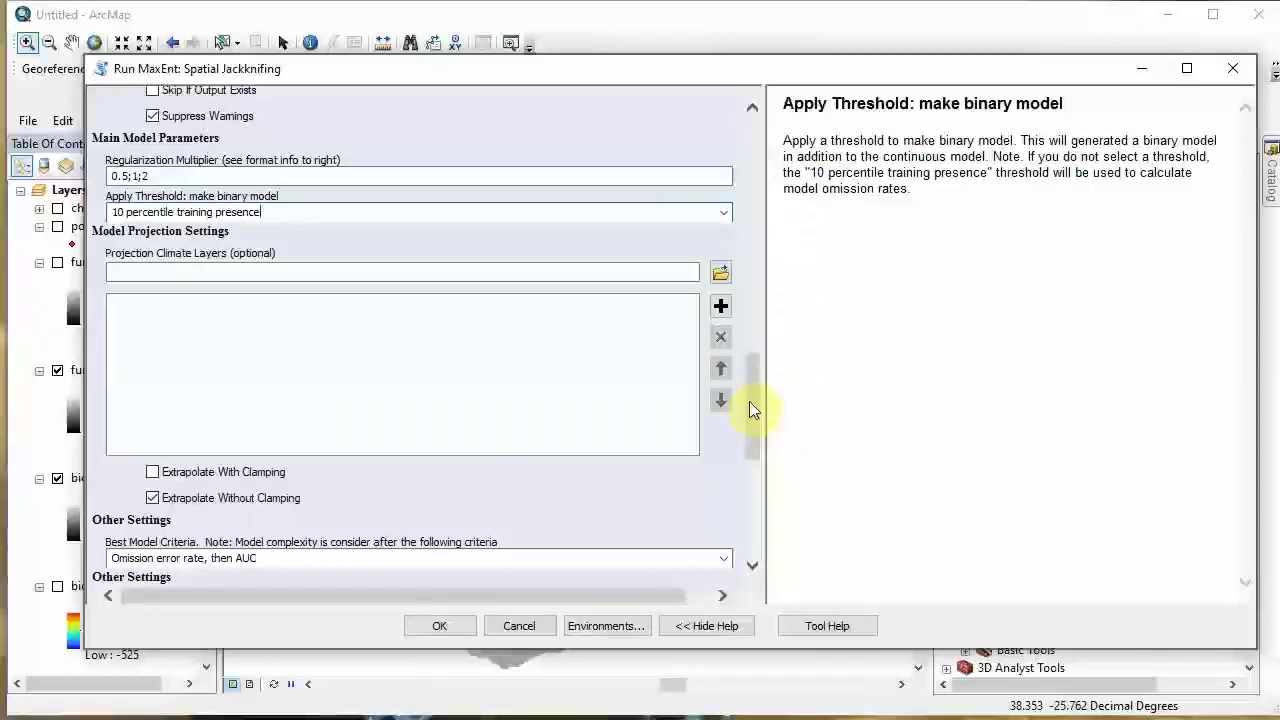
drag(749, 401, 745, 446)
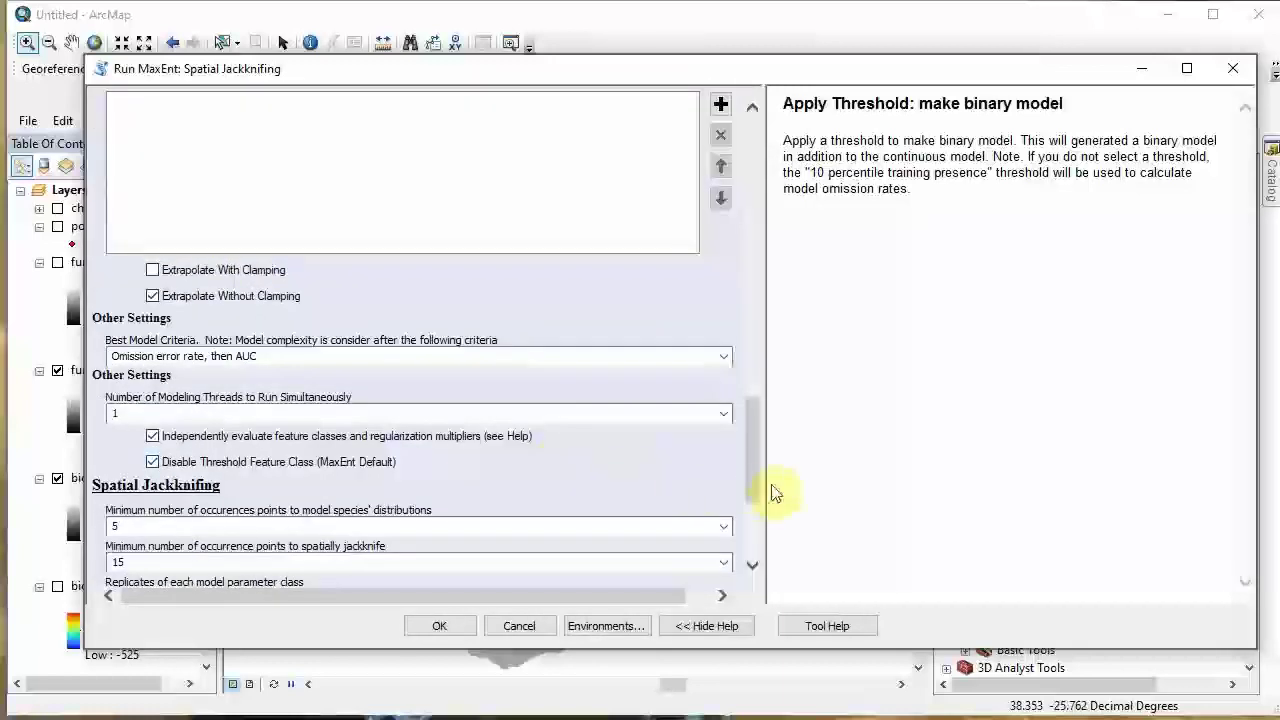
drag(755, 480, 755, 436)
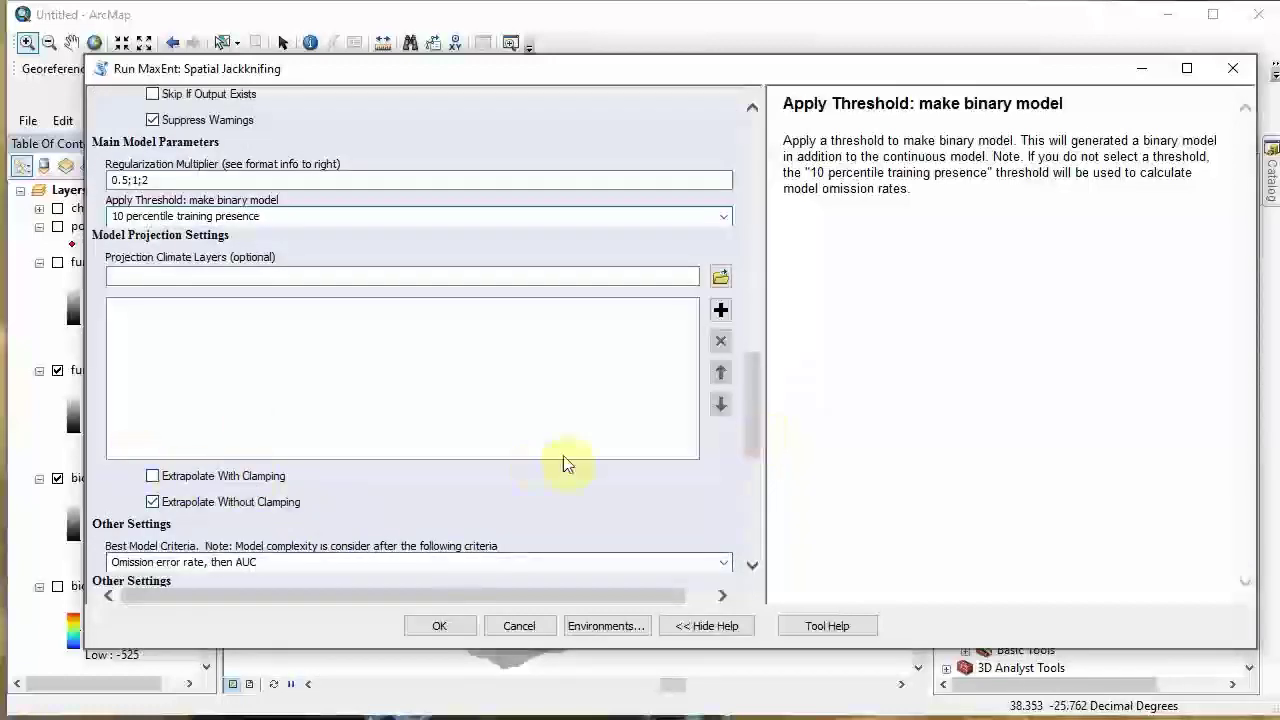
drag(748, 415, 743, 495)
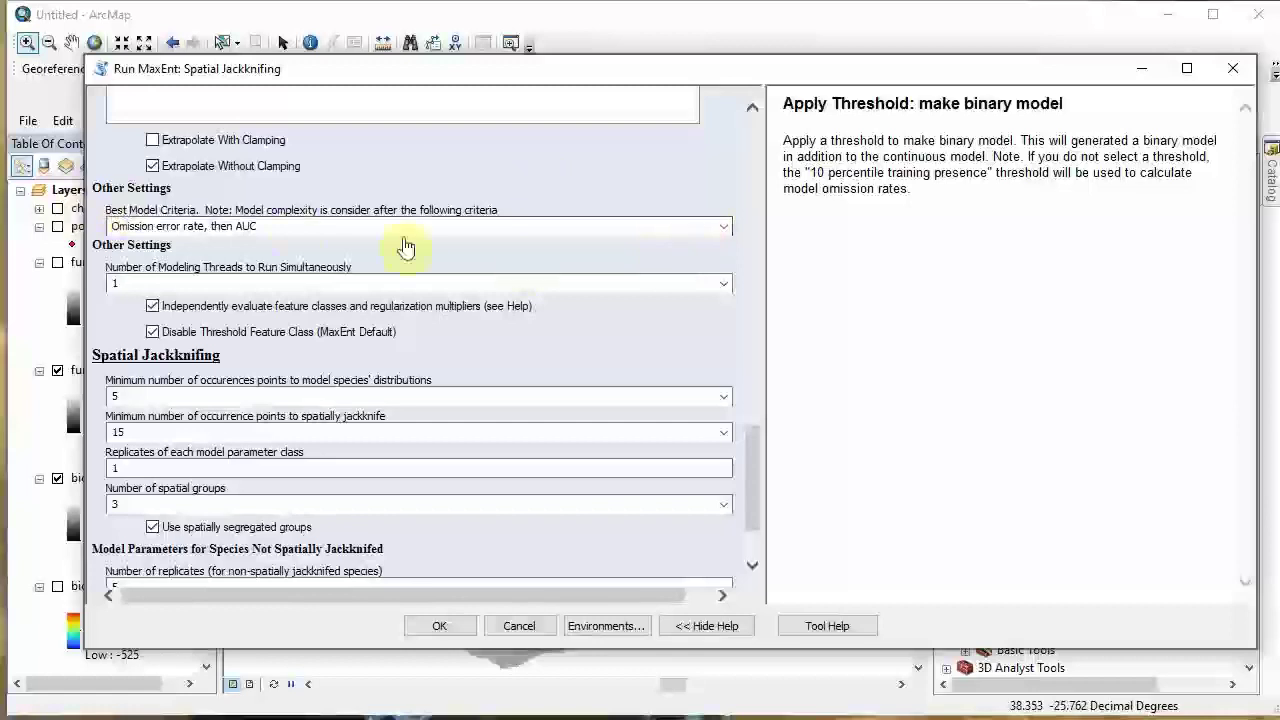
Step: Keep "Omission error rate, then AUC" as the best model criteria and set the number of simultaneous modeling threads to 2
click(716, 230)
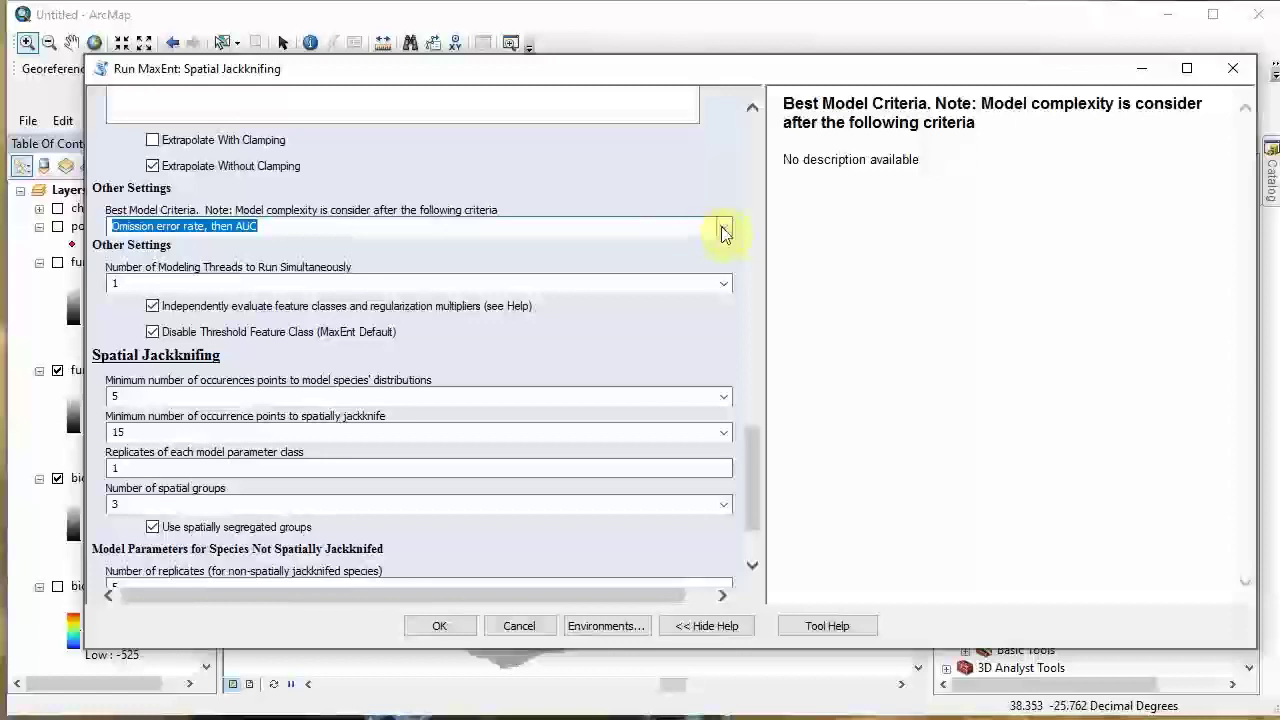
click(333, 222)
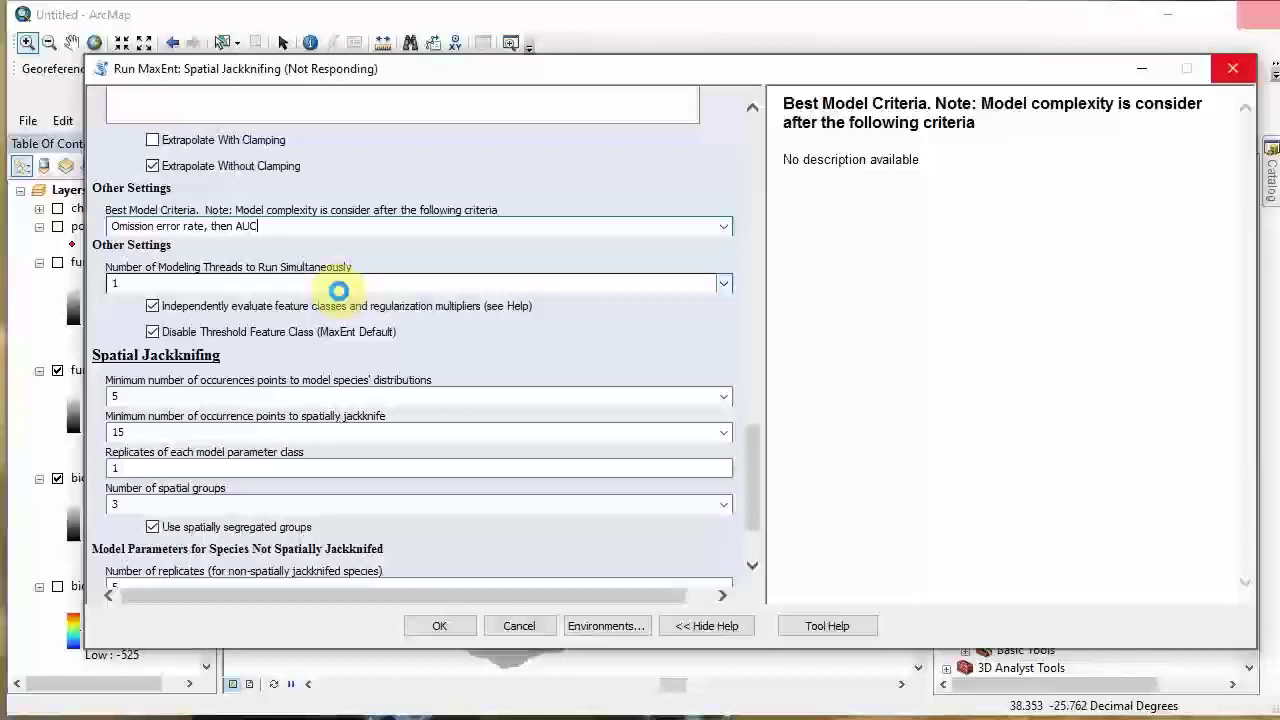
click(339, 289)
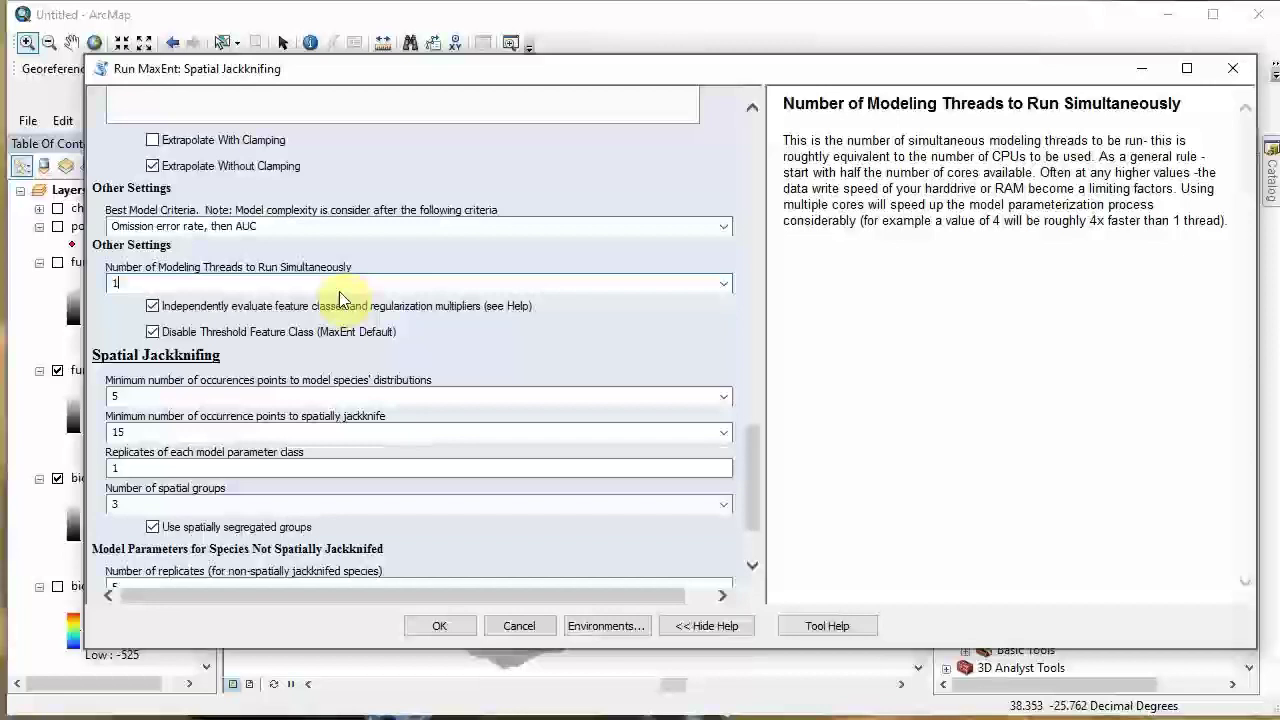
click(725, 287)
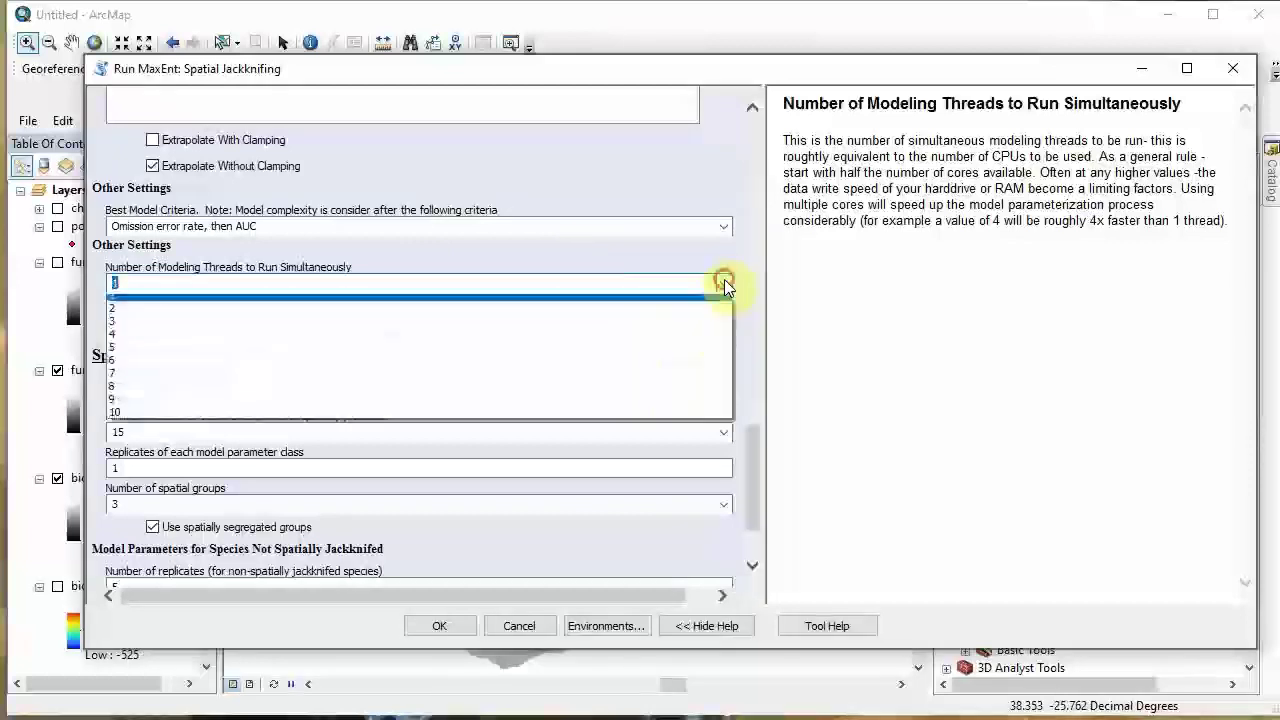
click(725, 287)
click(724, 287)
click(227, 314)
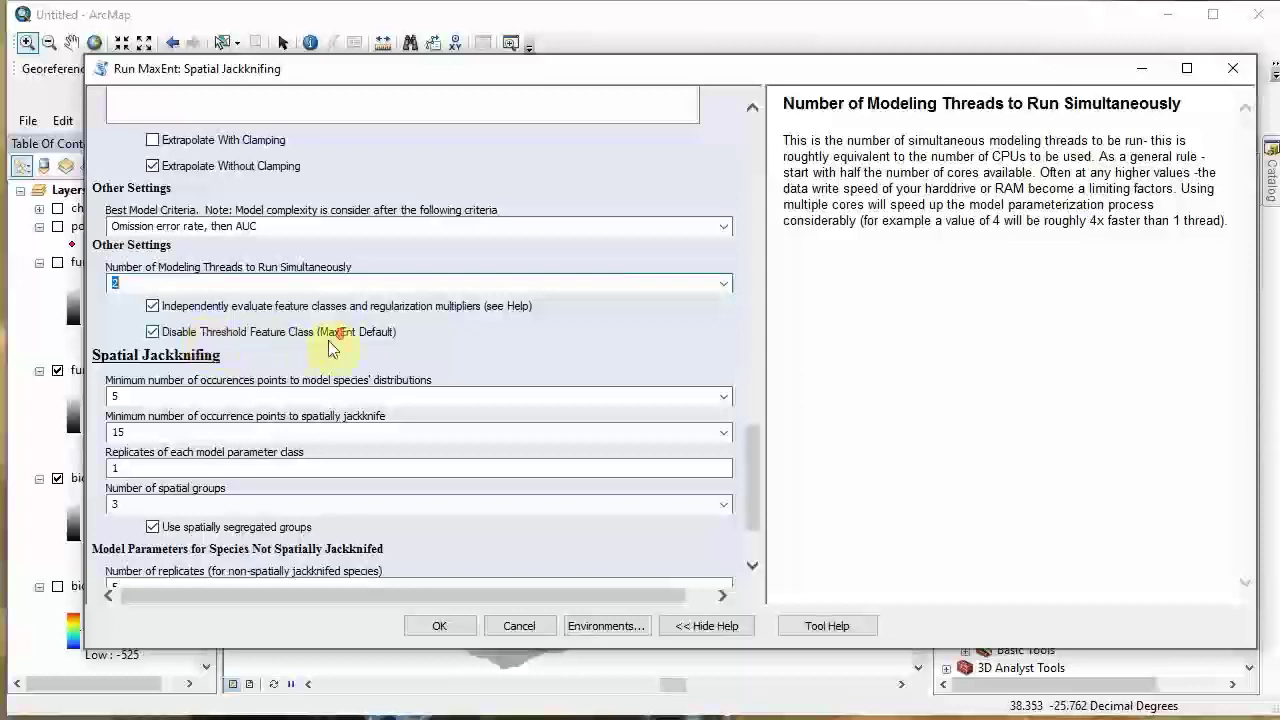
Step: Check the spatial jackknifing parameters for occurrence minimums, replicates and spatial groups, and run the Spatial Jackknifing tool
scroll(336, 340, down, 3)
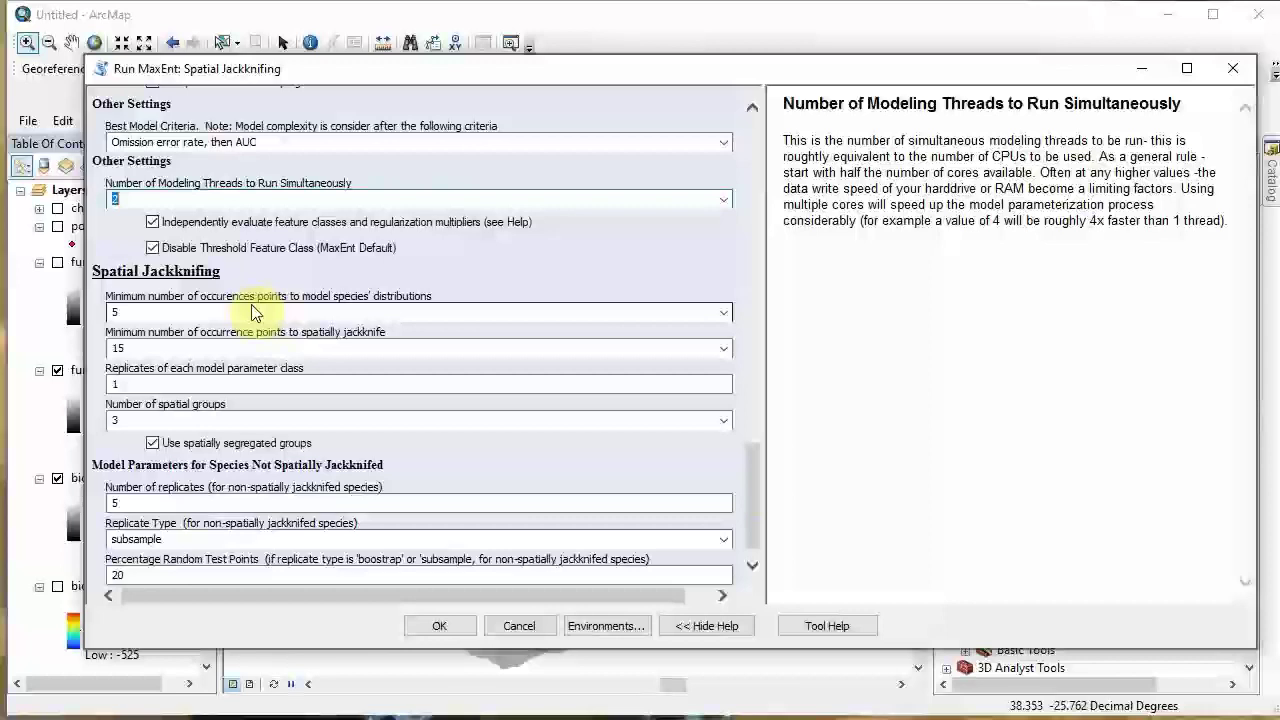
click(262, 347)
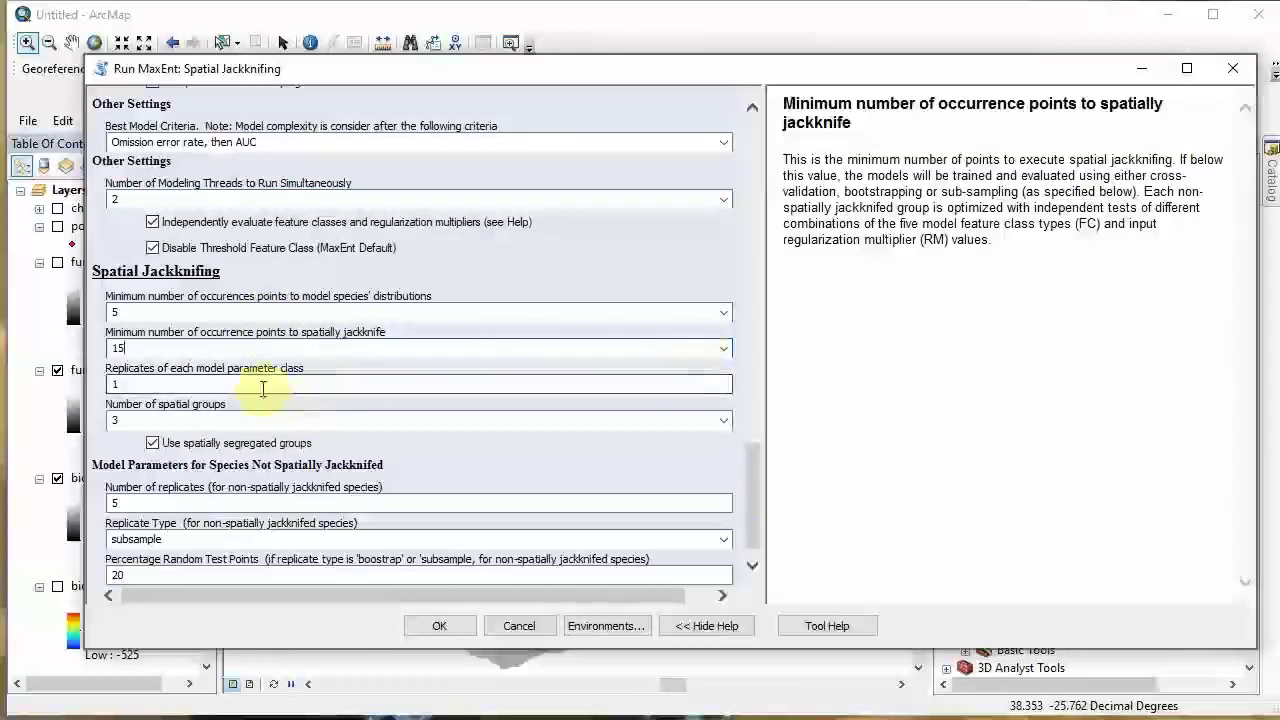
click(263, 380)
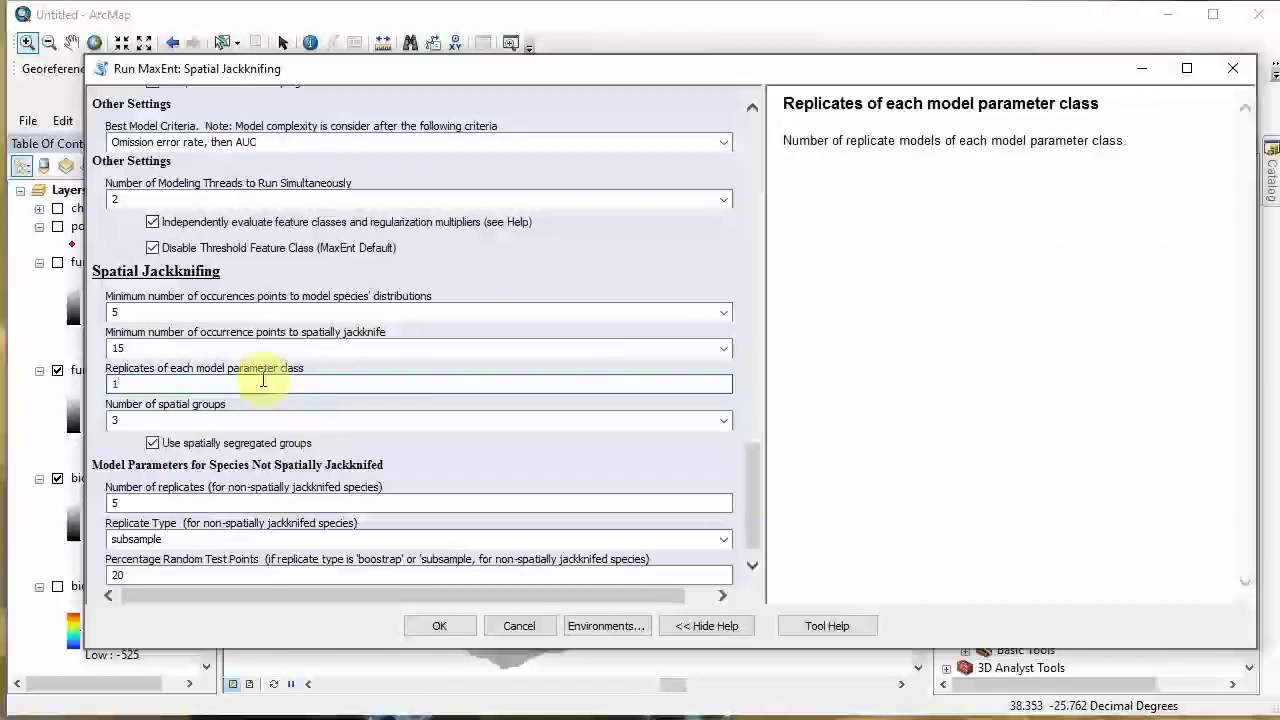
click(185, 418)
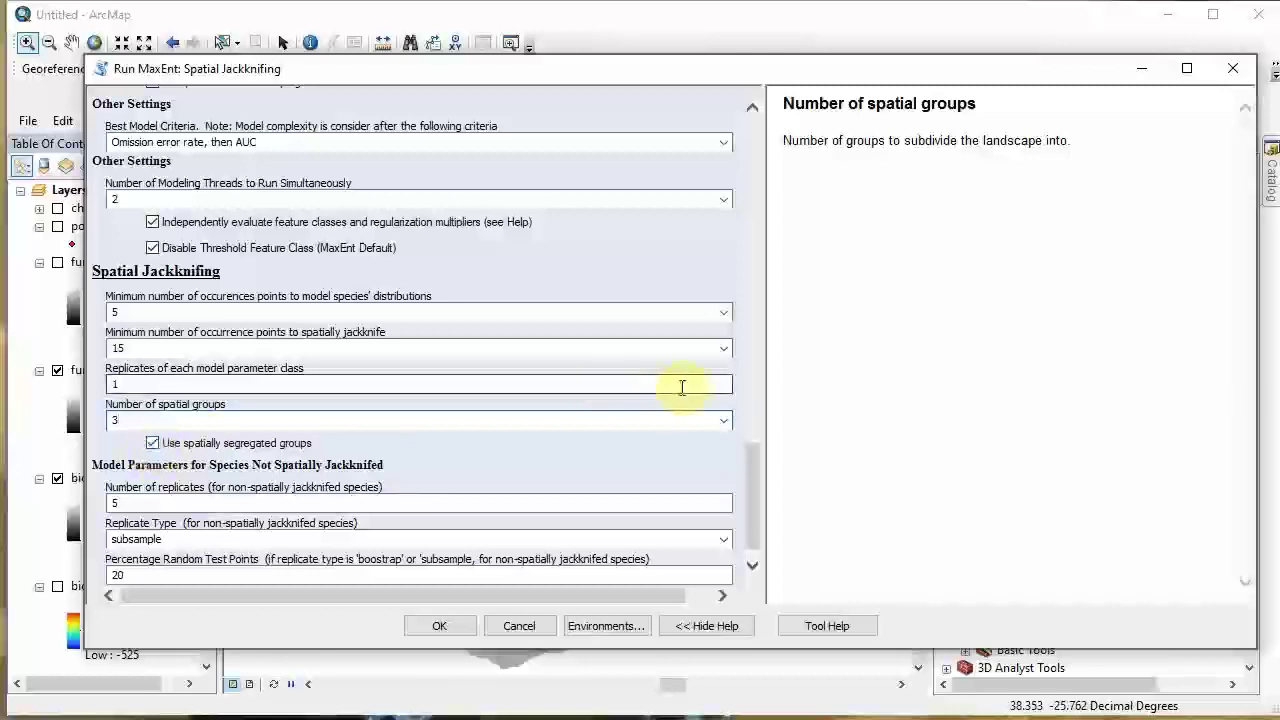
drag(754, 477, 754, 503)
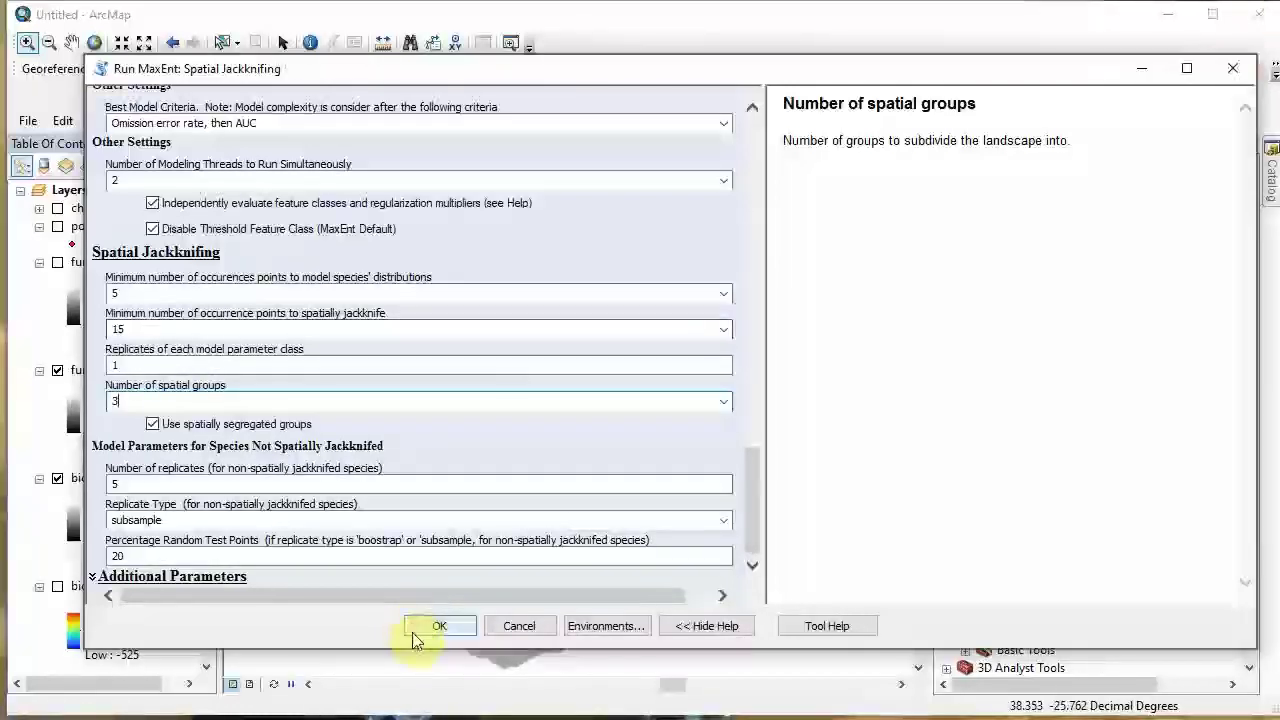
click(430, 627)
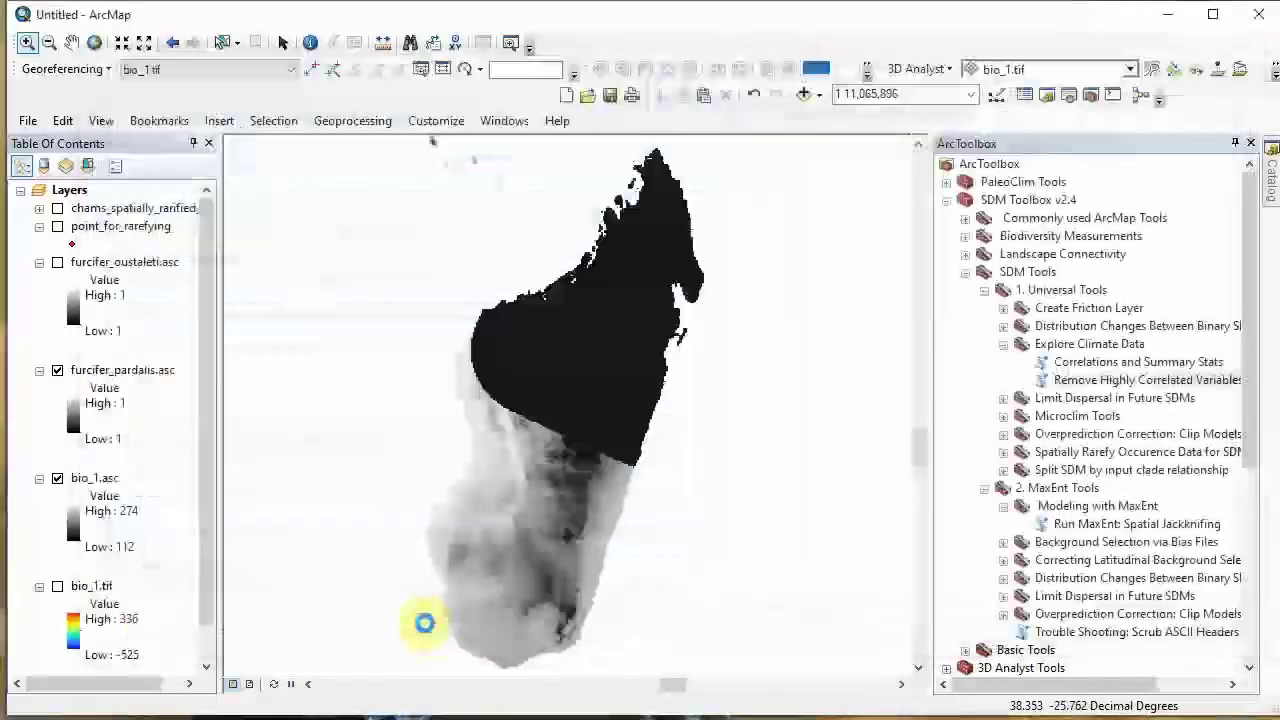
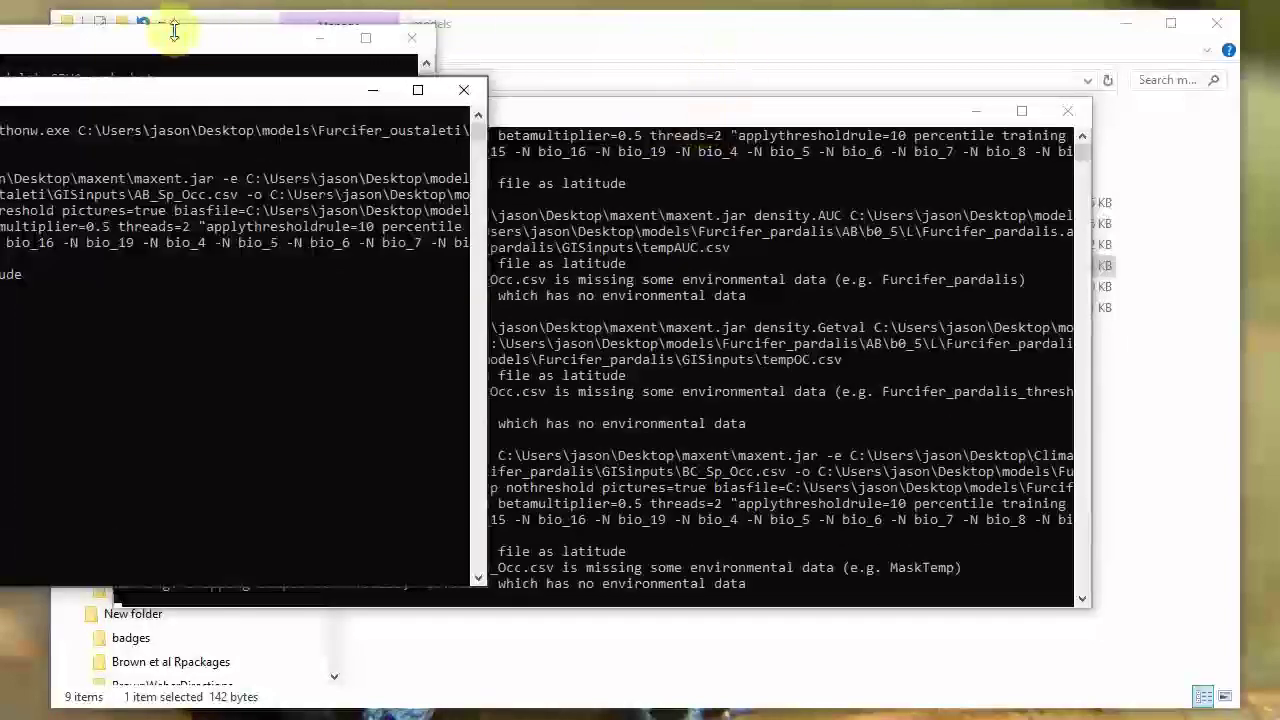
Step: Rearrange the overlapping command windows to view the progress of both model optimization runs
drag(203, 104, 807, 125)
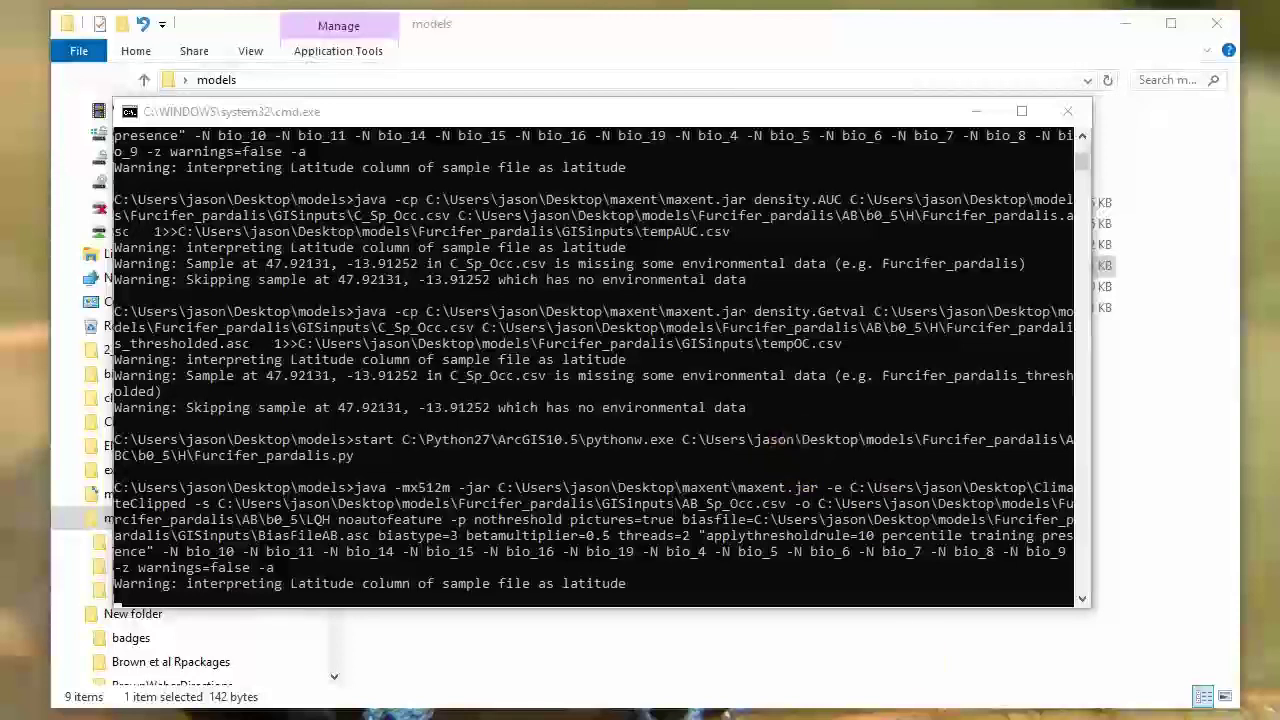
drag(871, 437, 946, 198)
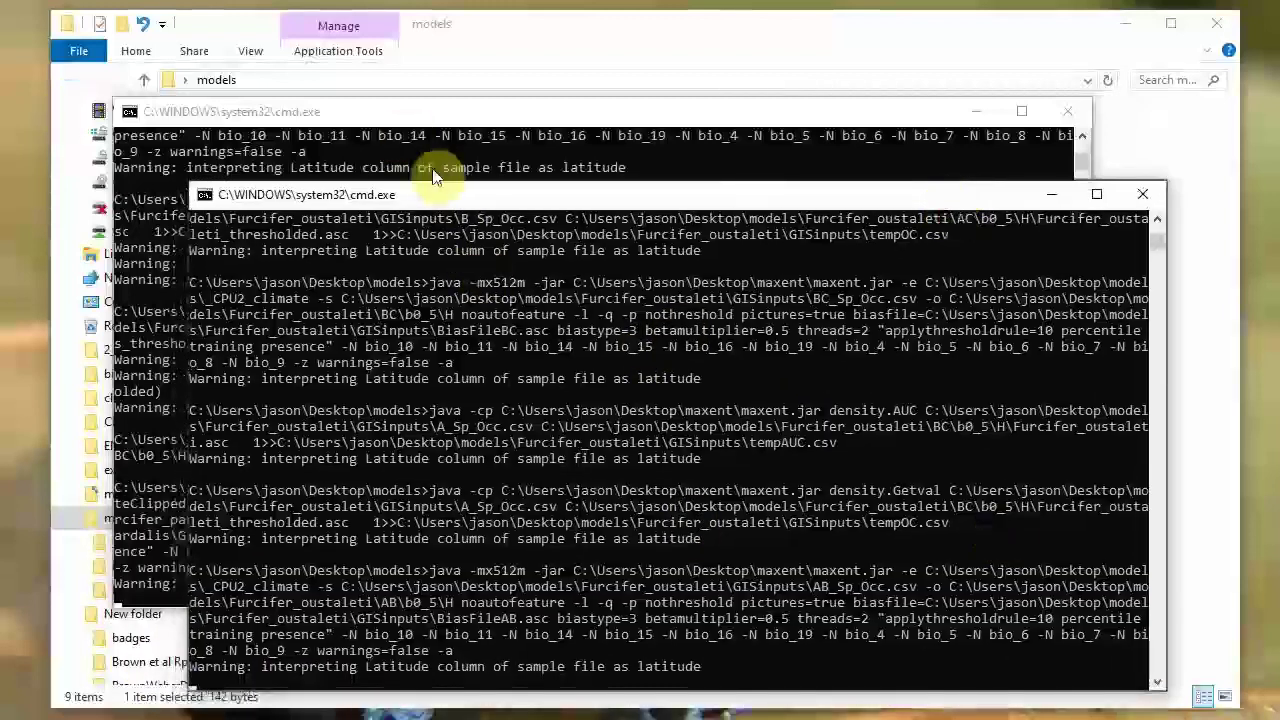
drag(458, 193, 500, 143)
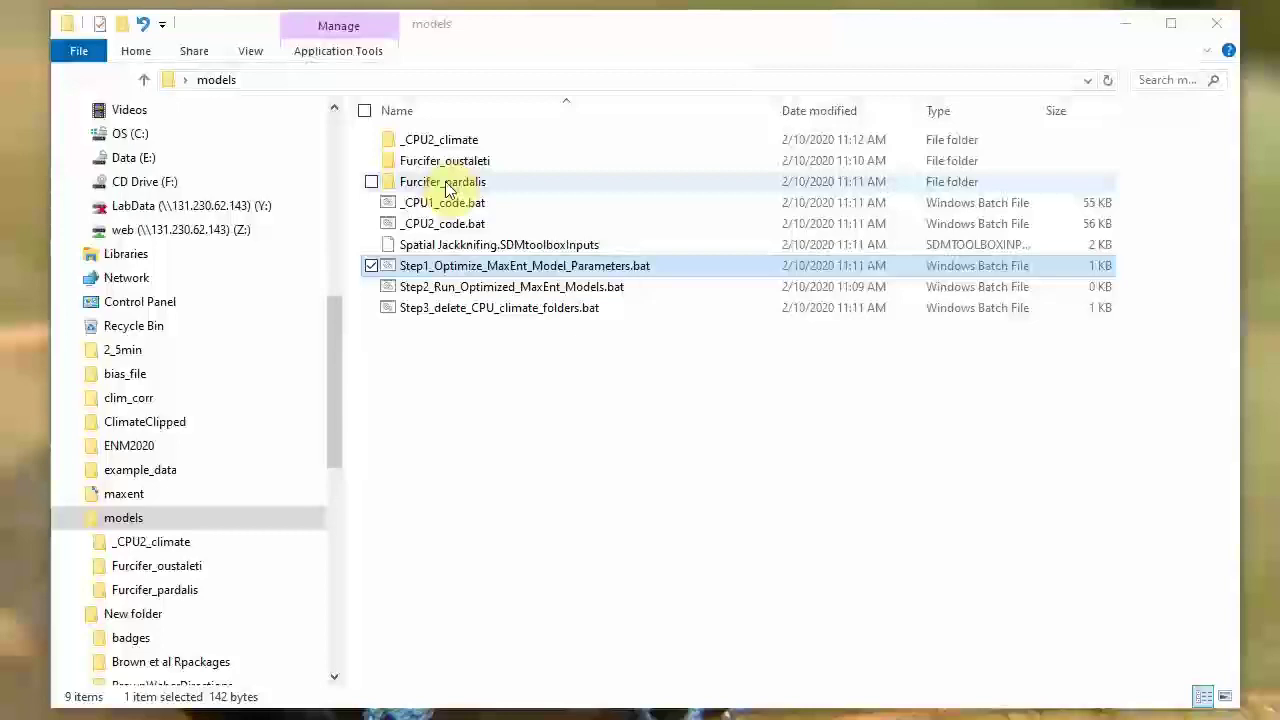
Step: Open the L output folder inside Furcifer_pardalis, AB, b0_5 of the models directory
double_click(446, 186)
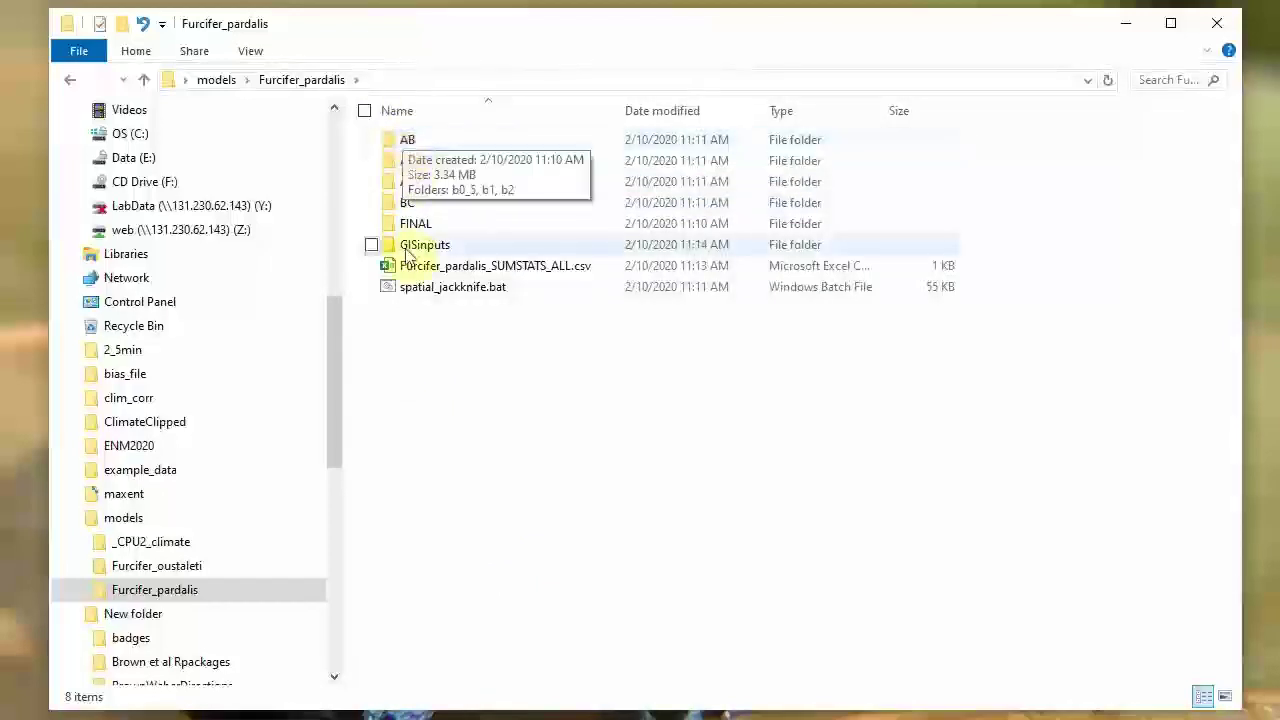
mouse_move(433, 143)
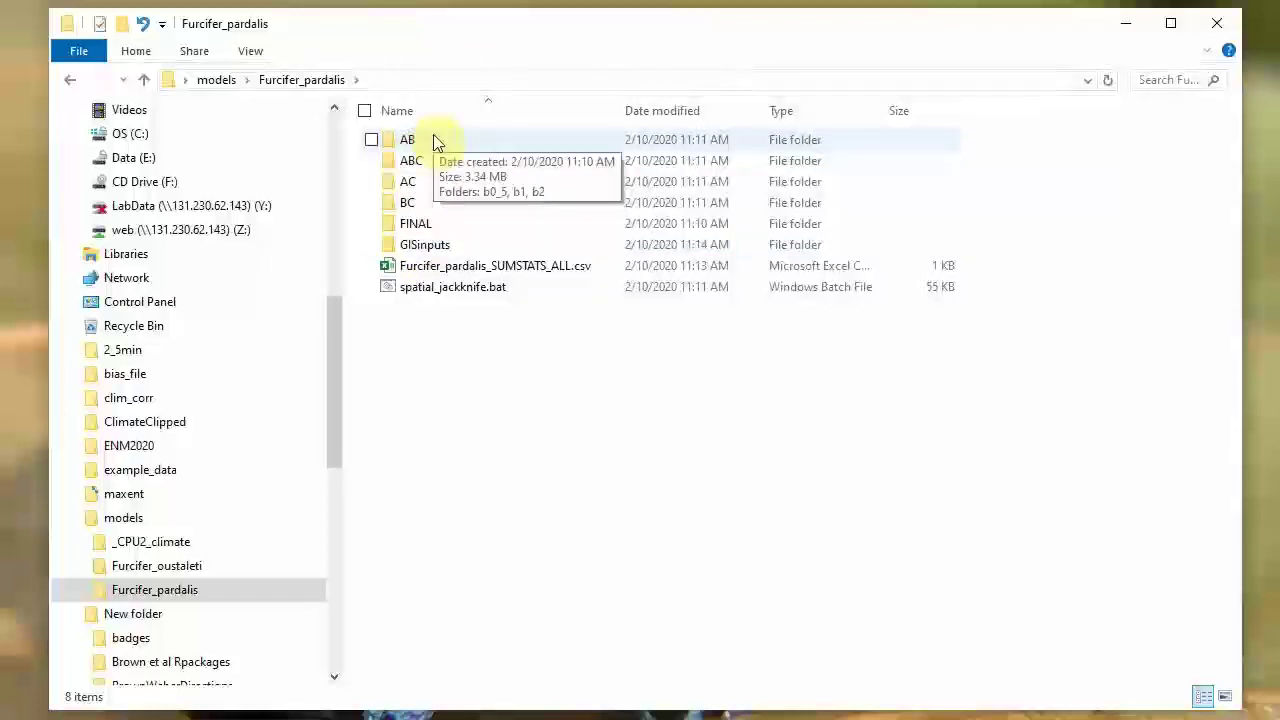
double_click(435, 141)
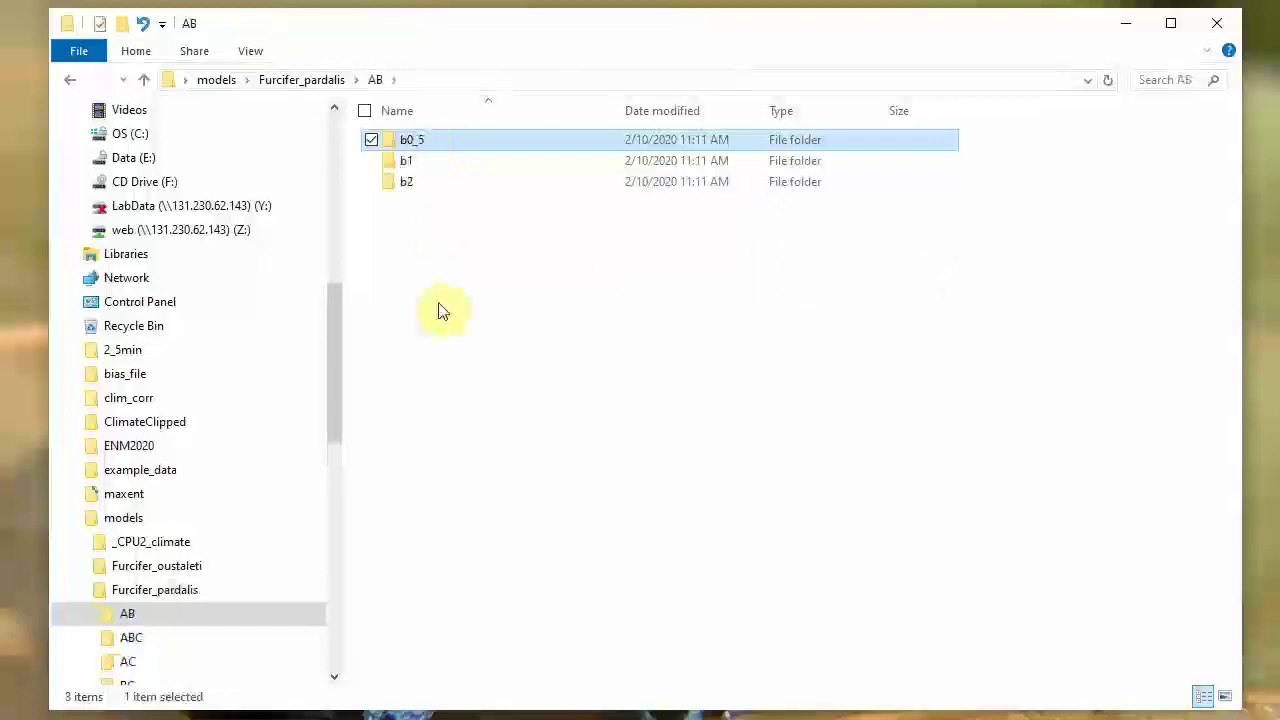
mouse_move(418, 143)
double_click(416, 142)
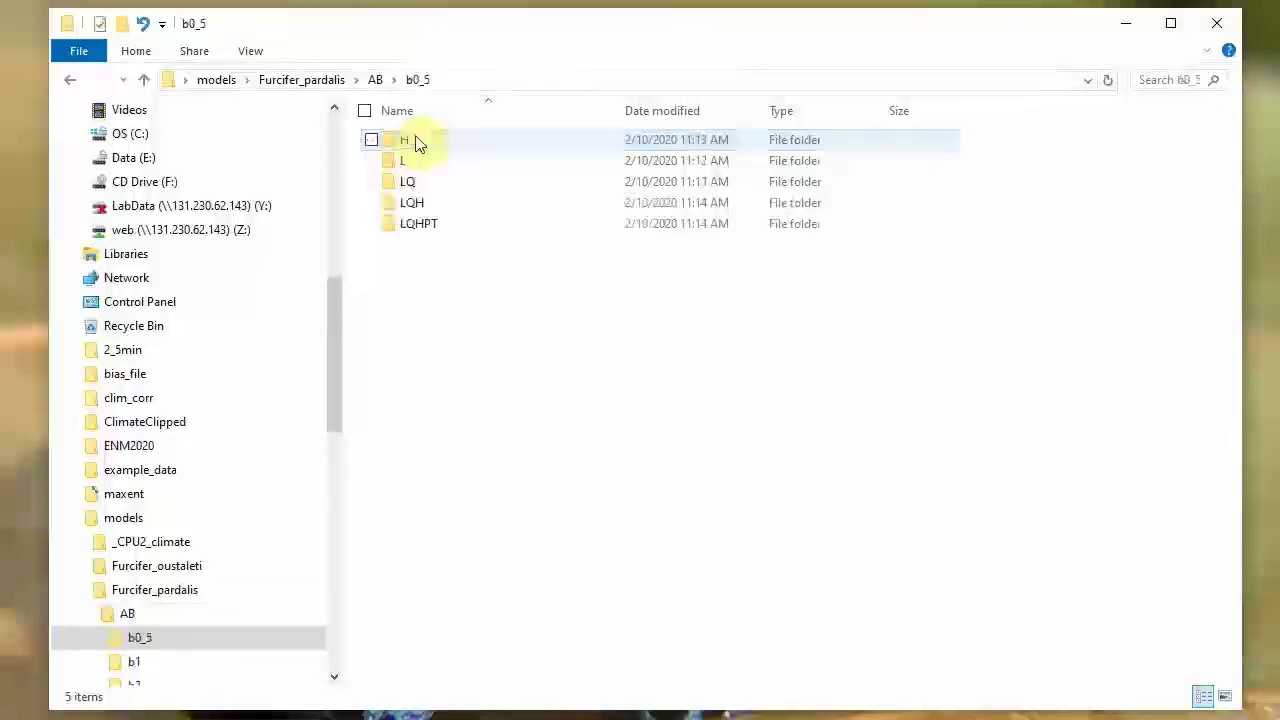
double_click(392, 160)
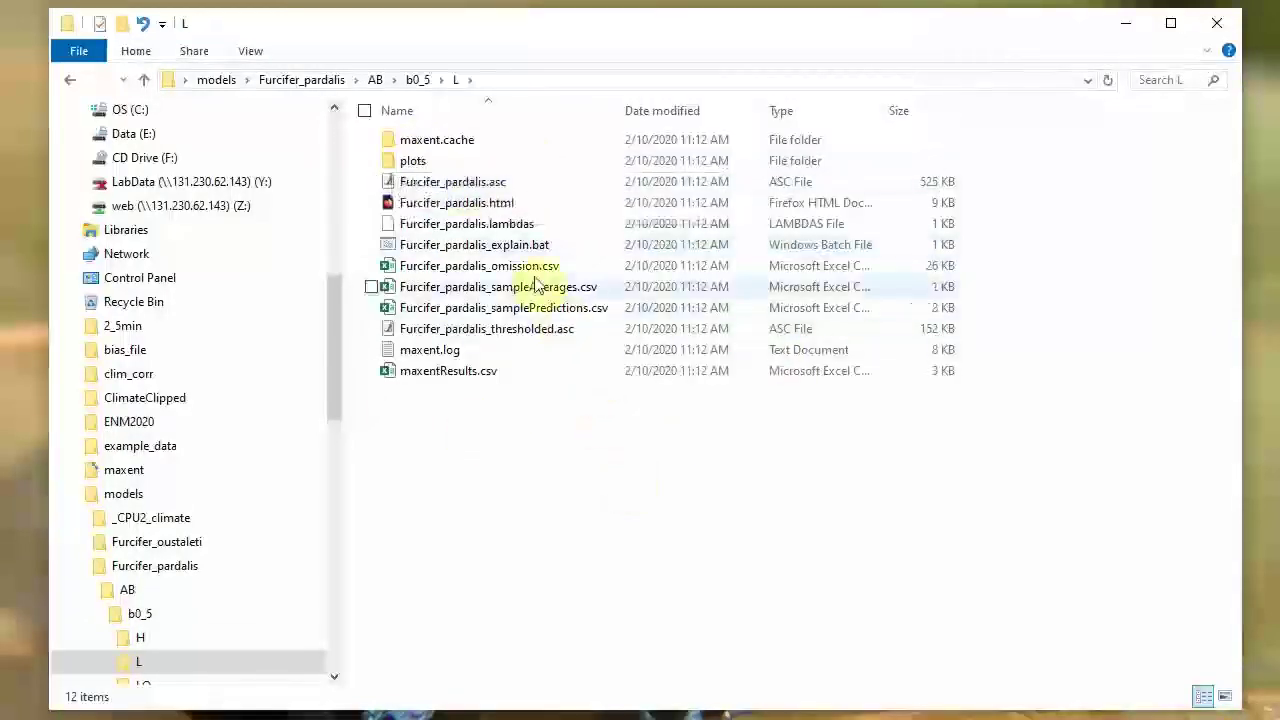
Step: Open the MaxEnt report Furcifer_pardalis.html in the browser and bring its window fully into view
double_click(489, 214)
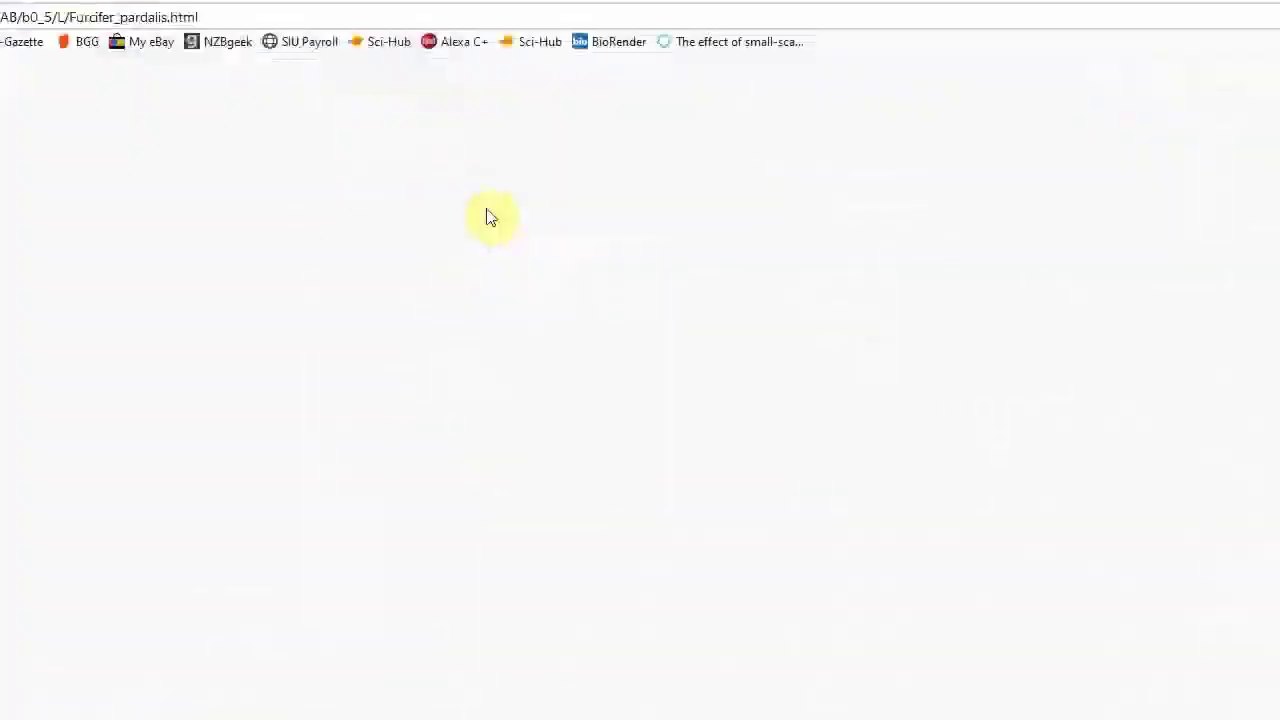
key(alt+F4)
drag(500, 203, 563, 358)
double_click(878, 345)
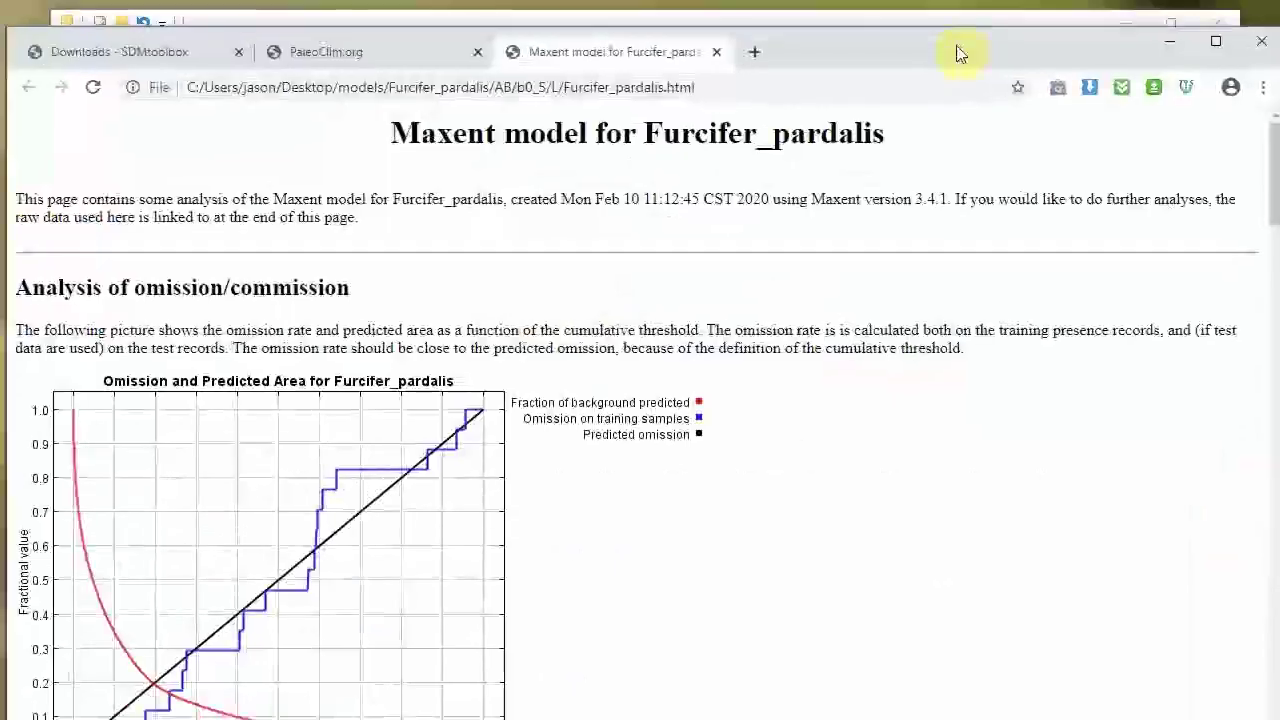
Step: Examine the Furcifer_pardalis report's prediction map, threshold table and variable contributions
scroll(600, 377, down, 10)
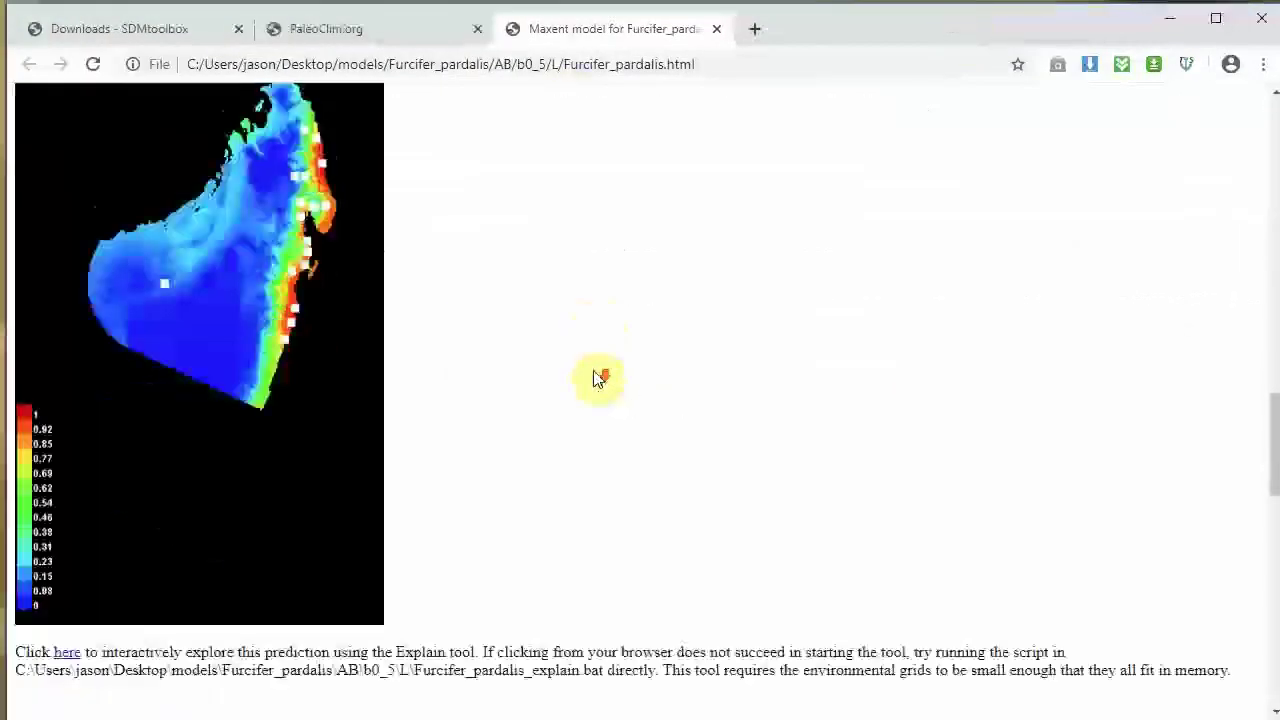
scroll(597, 378, up, 2)
scroll(597, 378, down, 2)
scroll(597, 378, up, 5)
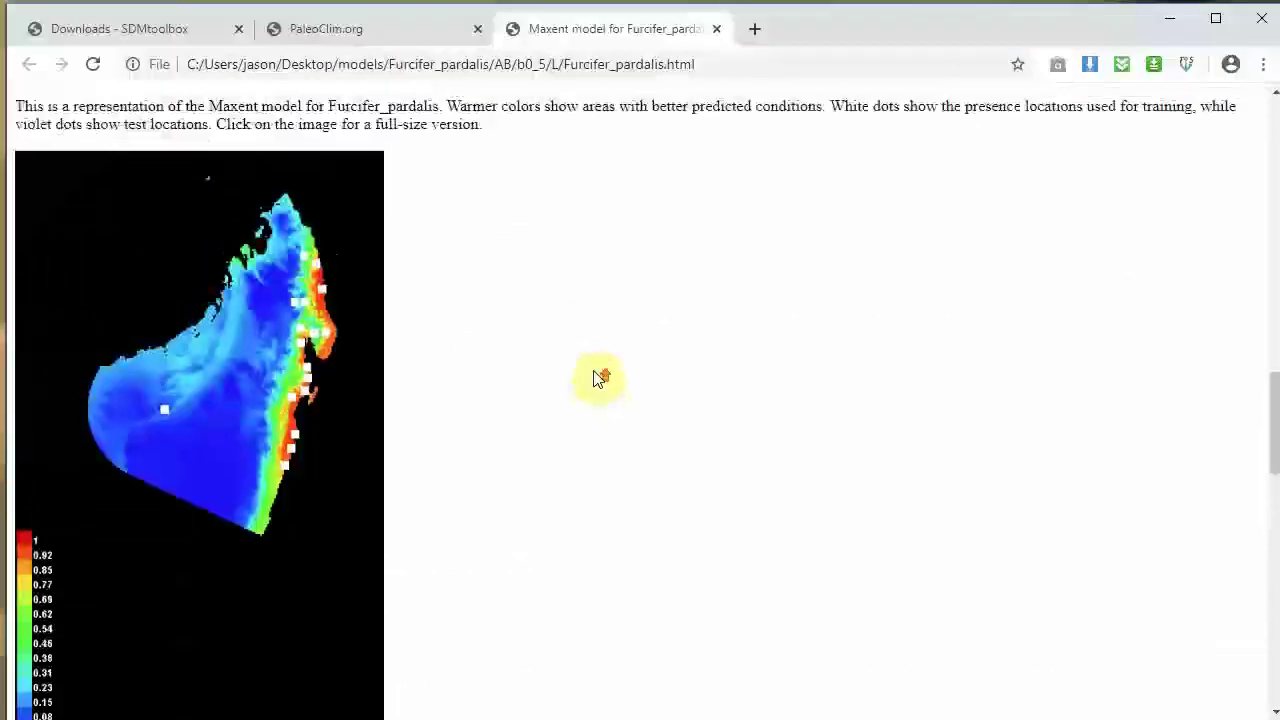
scroll(597, 378, up, 2)
scroll(597, 378, down, 5)
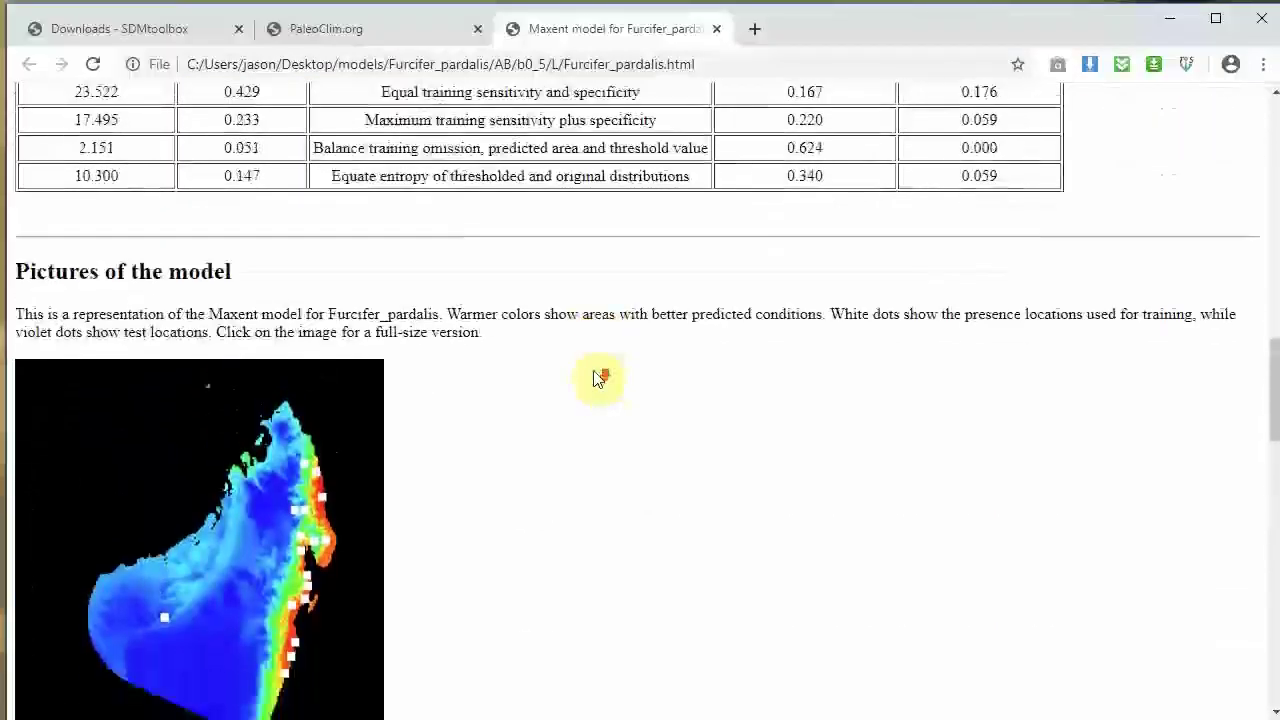
scroll(597, 378, down, 8)
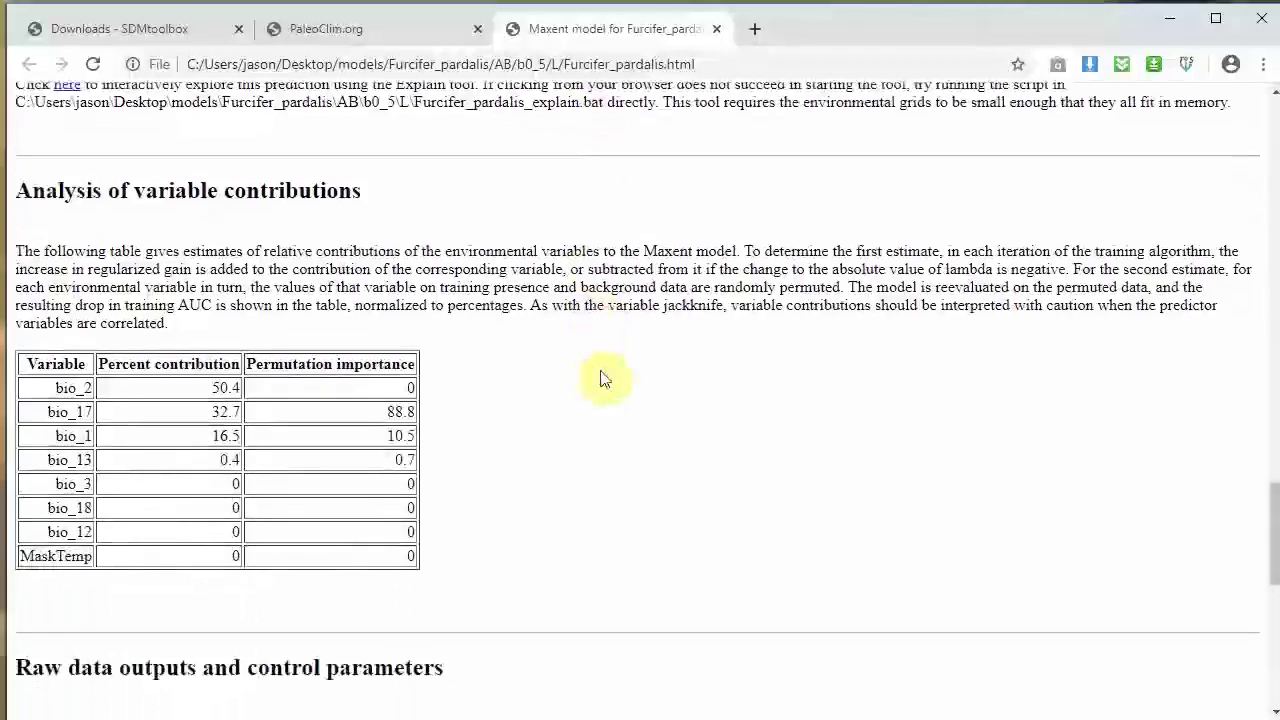
scroll(608, 378, down, 3)
key(Home)
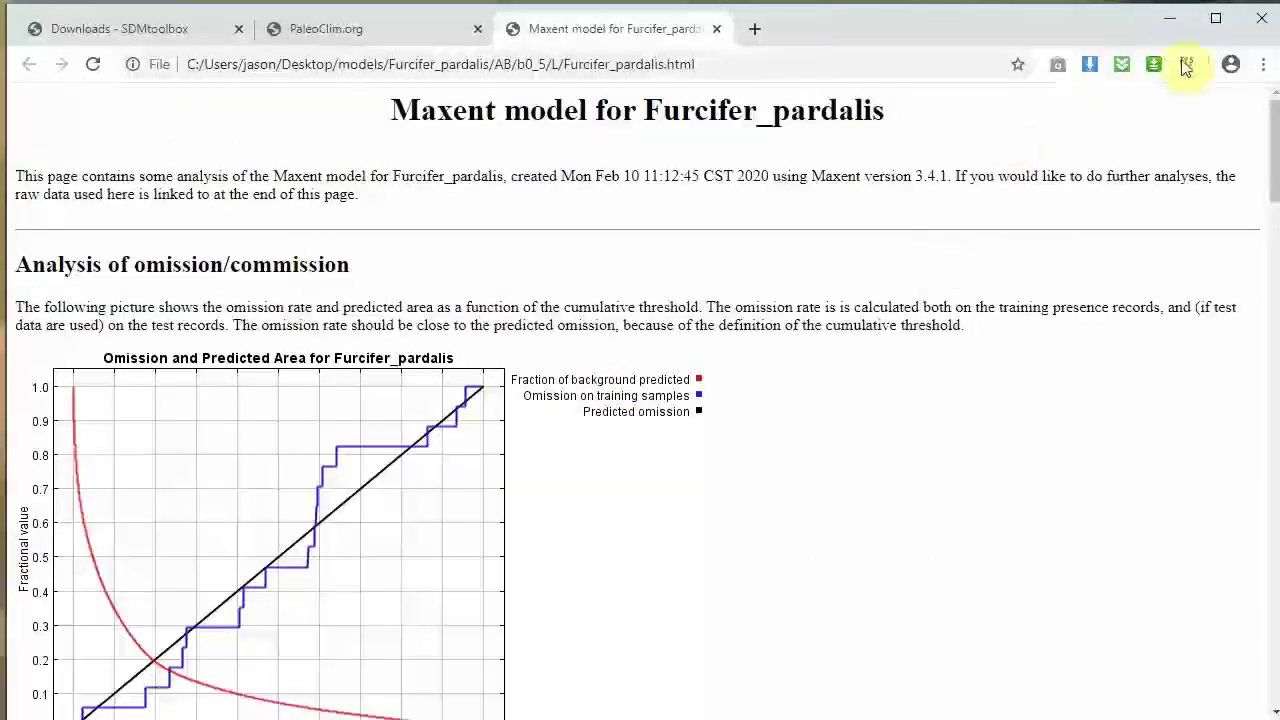
Step: Minimize the report and reposition the command window running the Furcifer_oustaleti models to check its progress
click(1168, 19)
click(532, 585)
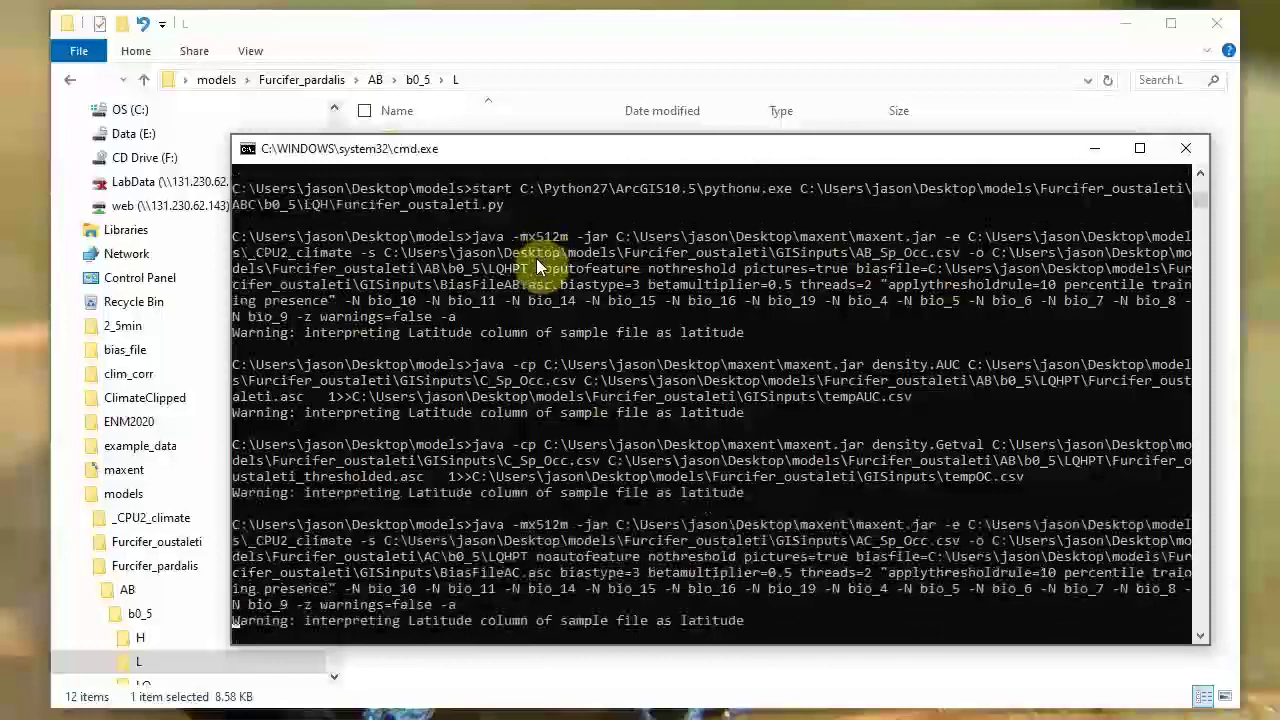
drag(659, 154, 597, 173)
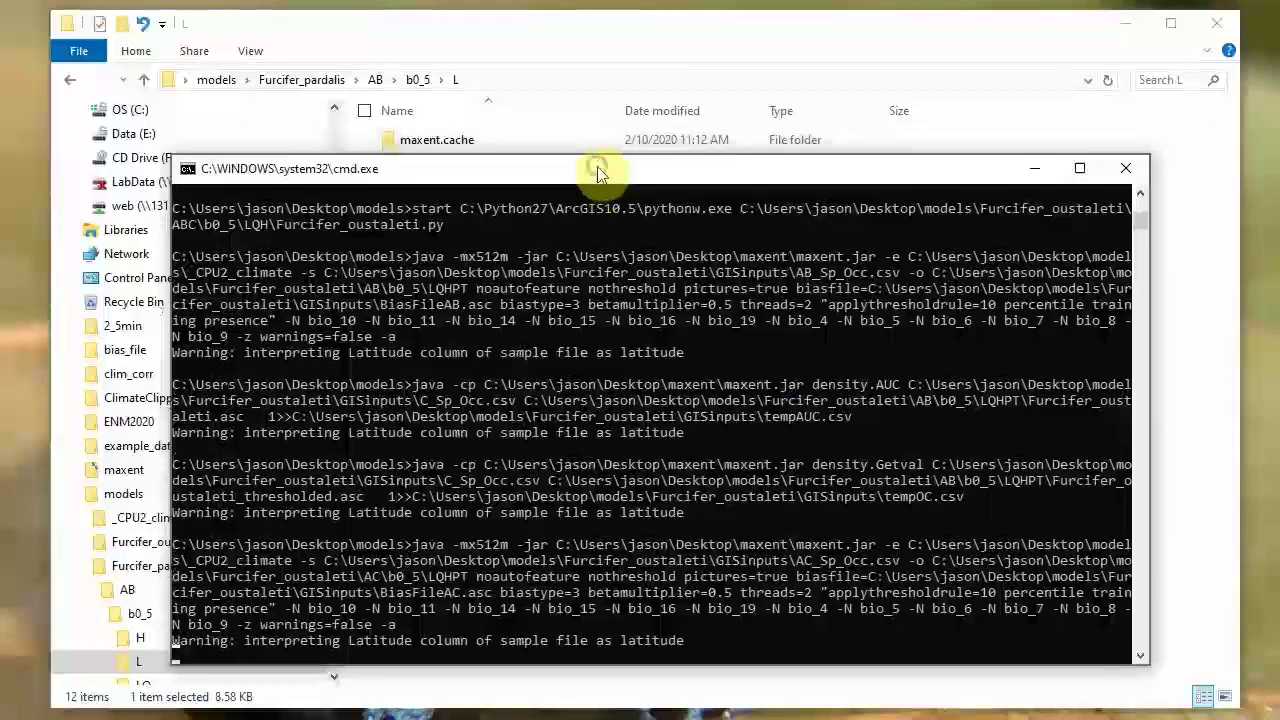
Step: Read Furcifer_pardalis_SUMSTATS_ALL.csv from the Furcifer_pardalis folder in Notepad++, and close the file and put the editor away
click(691, 50)
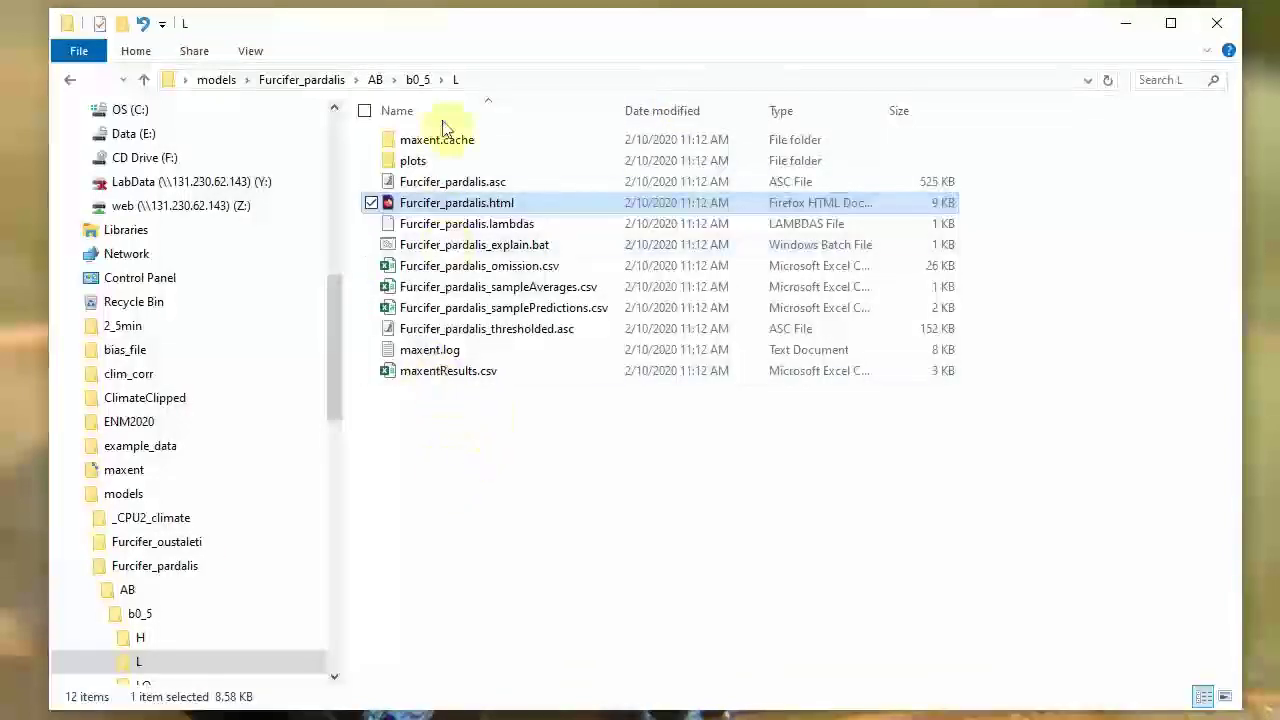
click(329, 77)
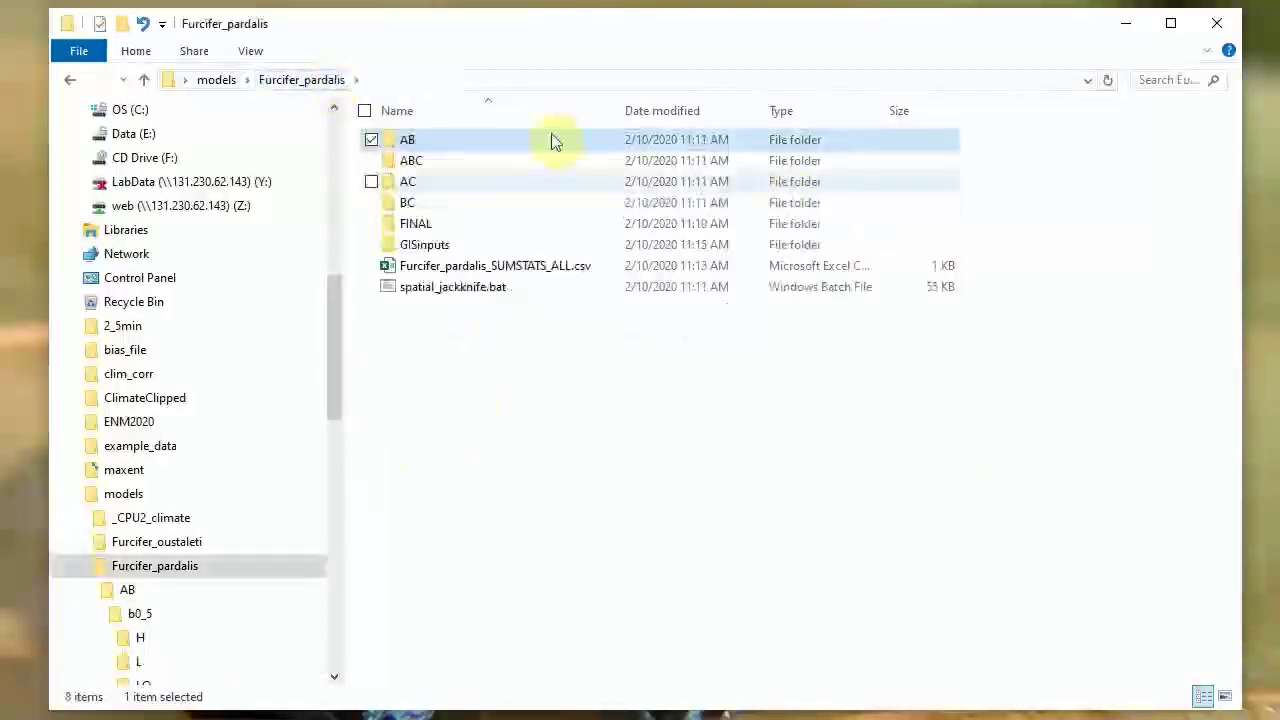
right_click(520, 270)
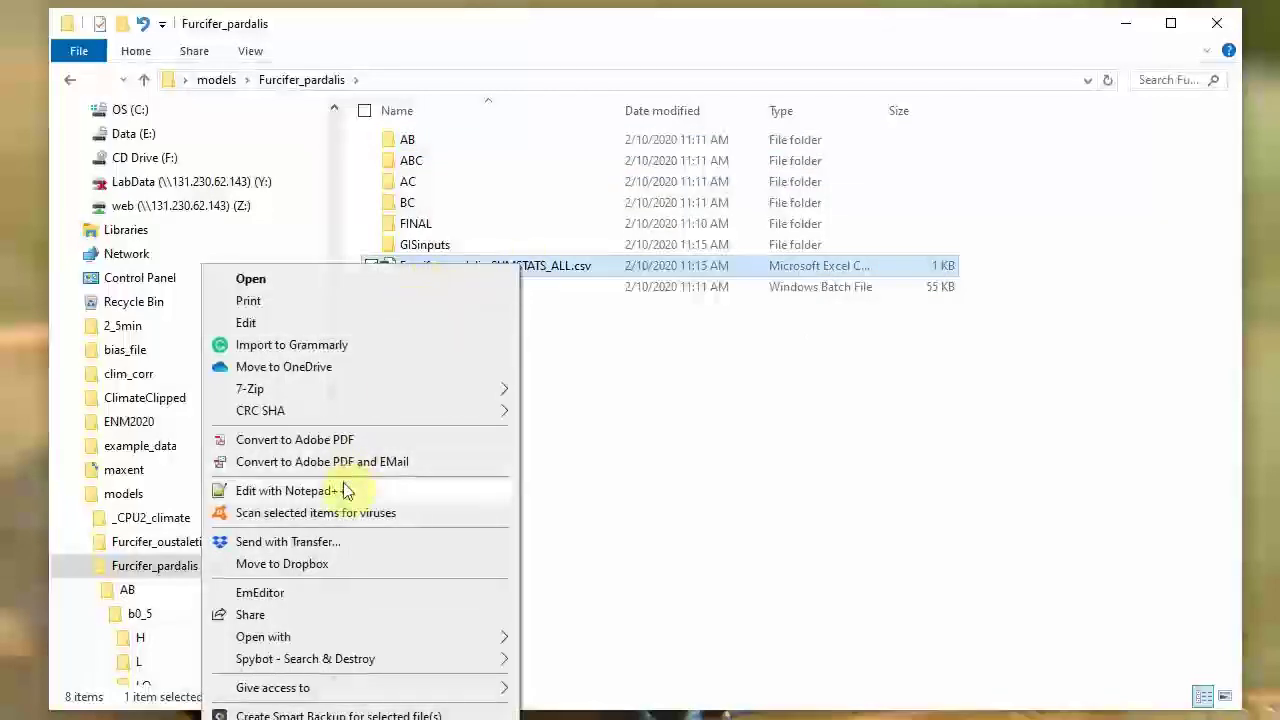
click(343, 490)
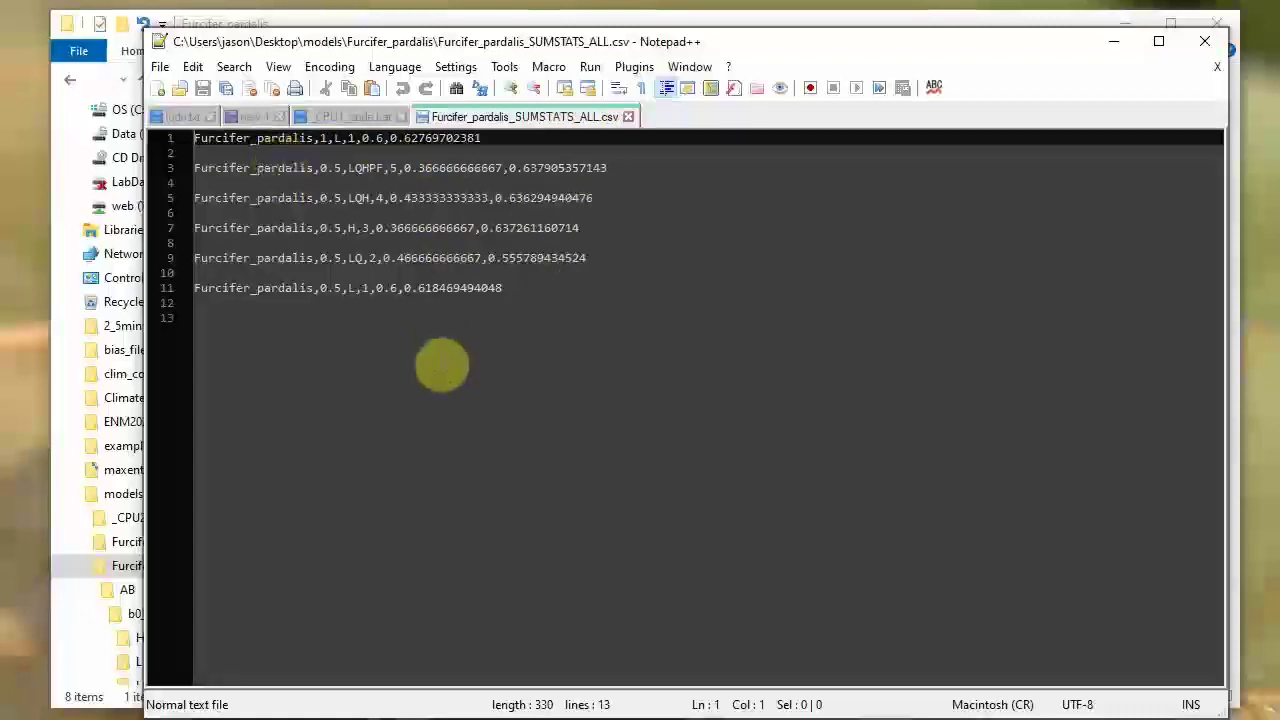
click(628, 117)
click(1114, 41)
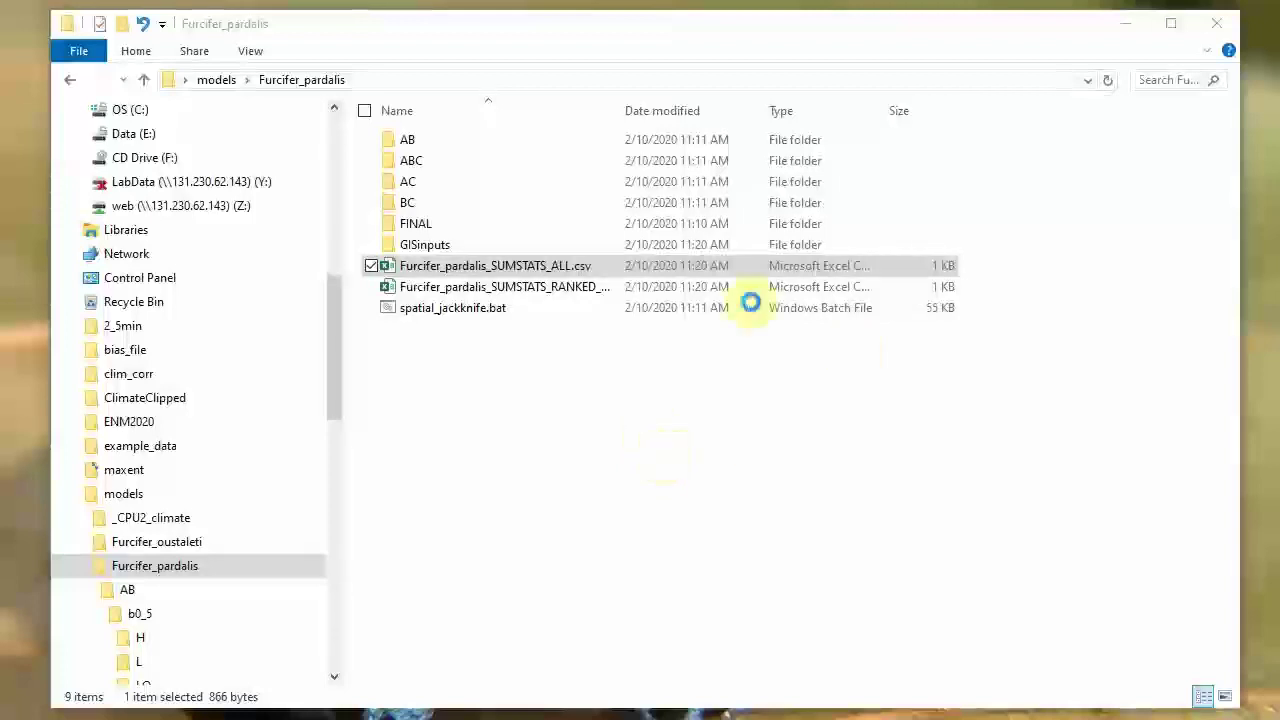
Step: Return to the models folder and look over its batch files and the Spatial Jackknifing.SDMtoolboxInputs file
click(216, 79)
click(527, 442)
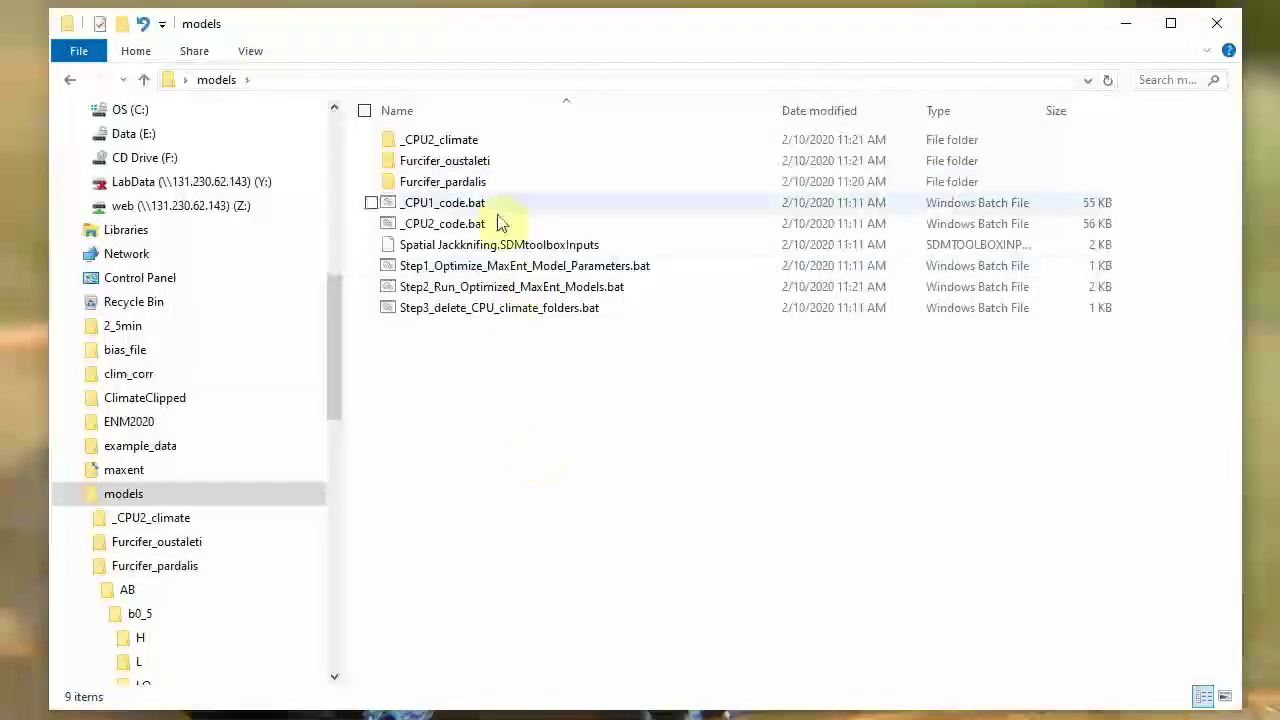
click(457, 245)
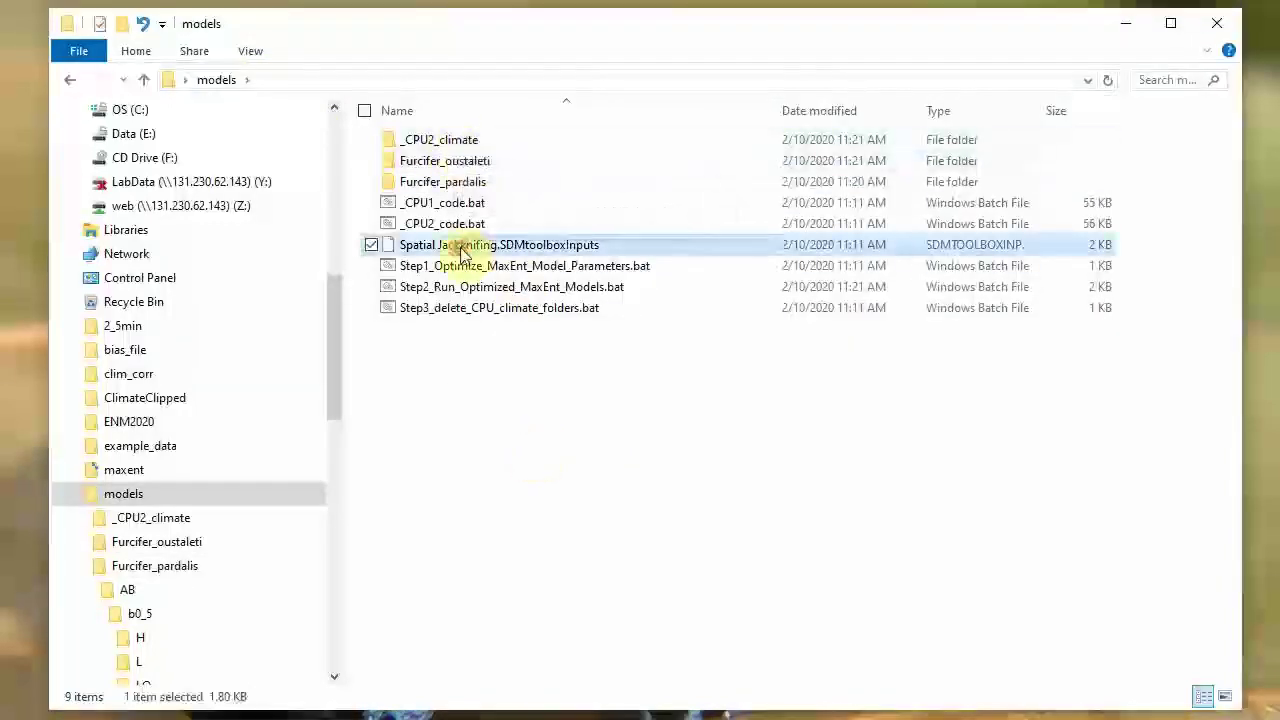
double_click(600, 246)
click(731, 590)
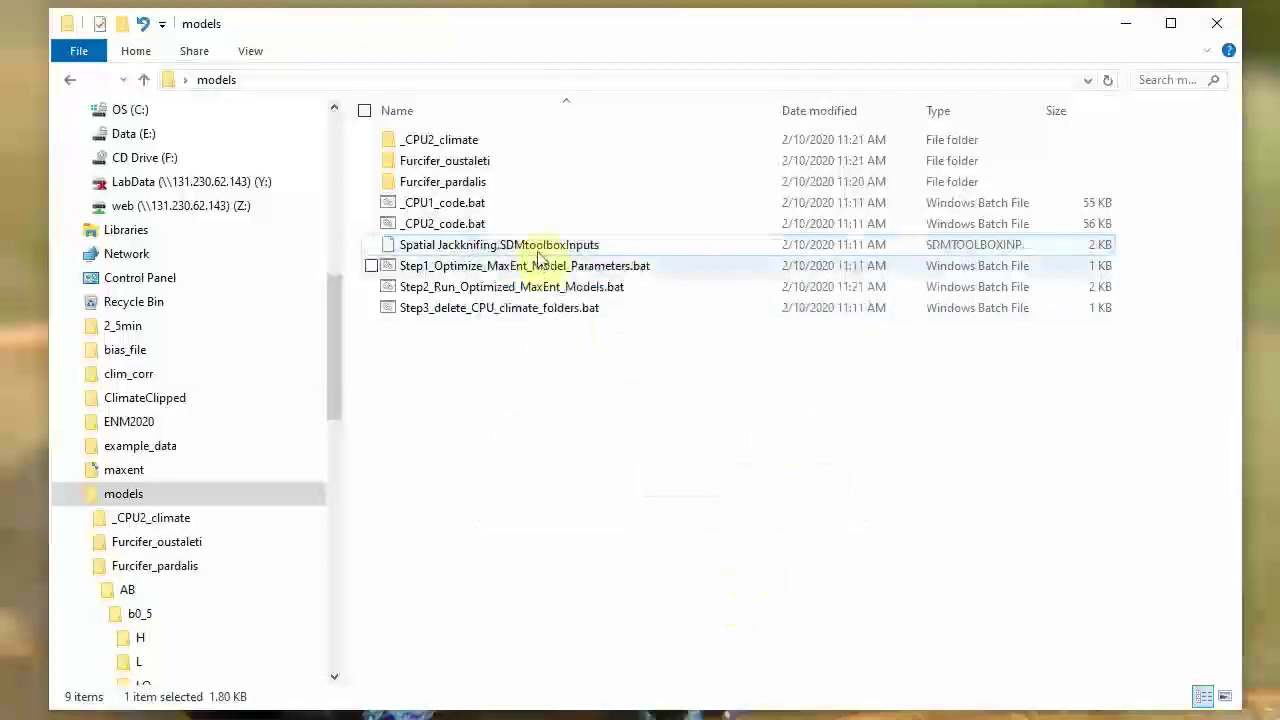
Step: Open Furcifer_pardalis_SUMSTATS_ALL.csv from the Furcifer_pardalis folder in Excel and move its window so the first columns are visible
double_click(466, 181)
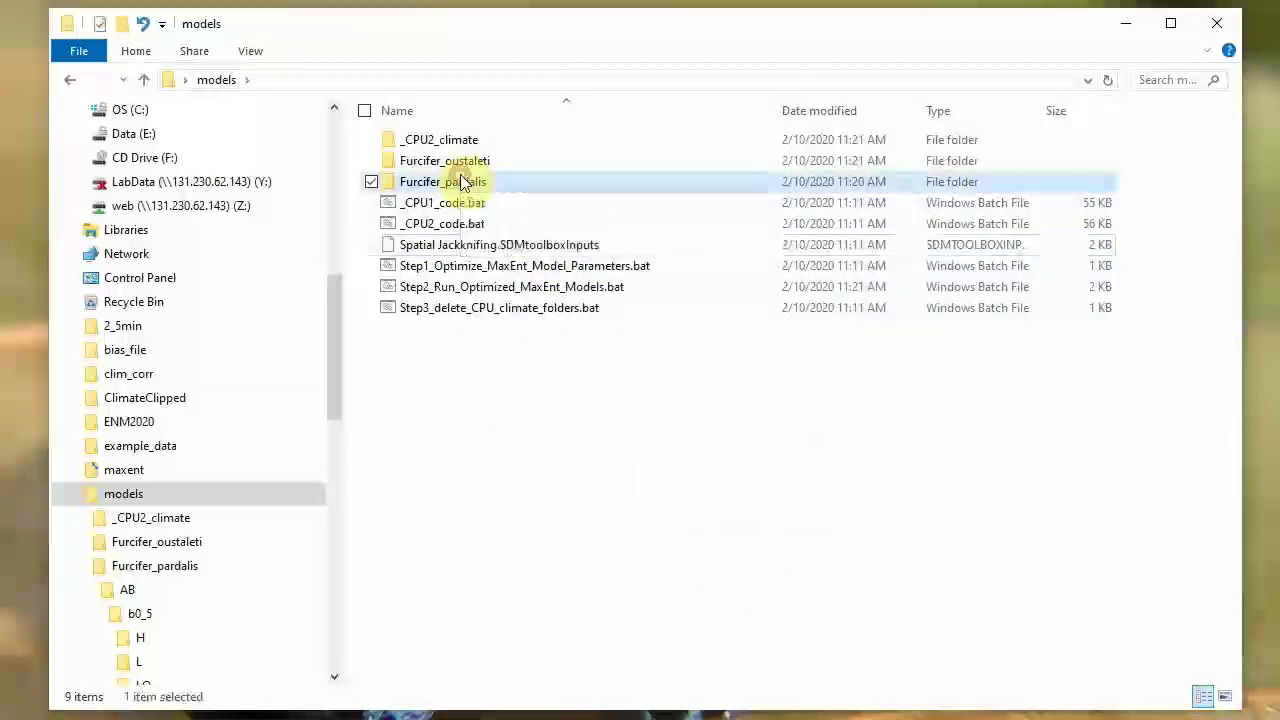
double_click(540, 270)
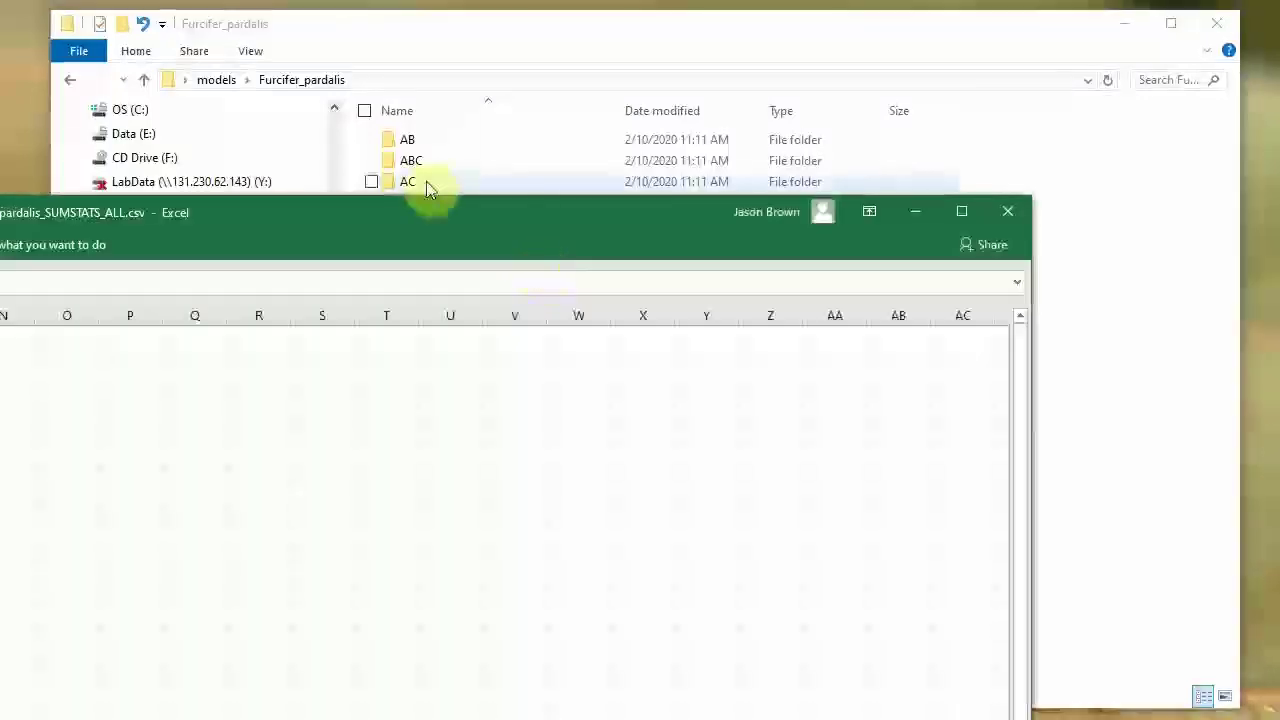
drag(428, 206, 968, 128)
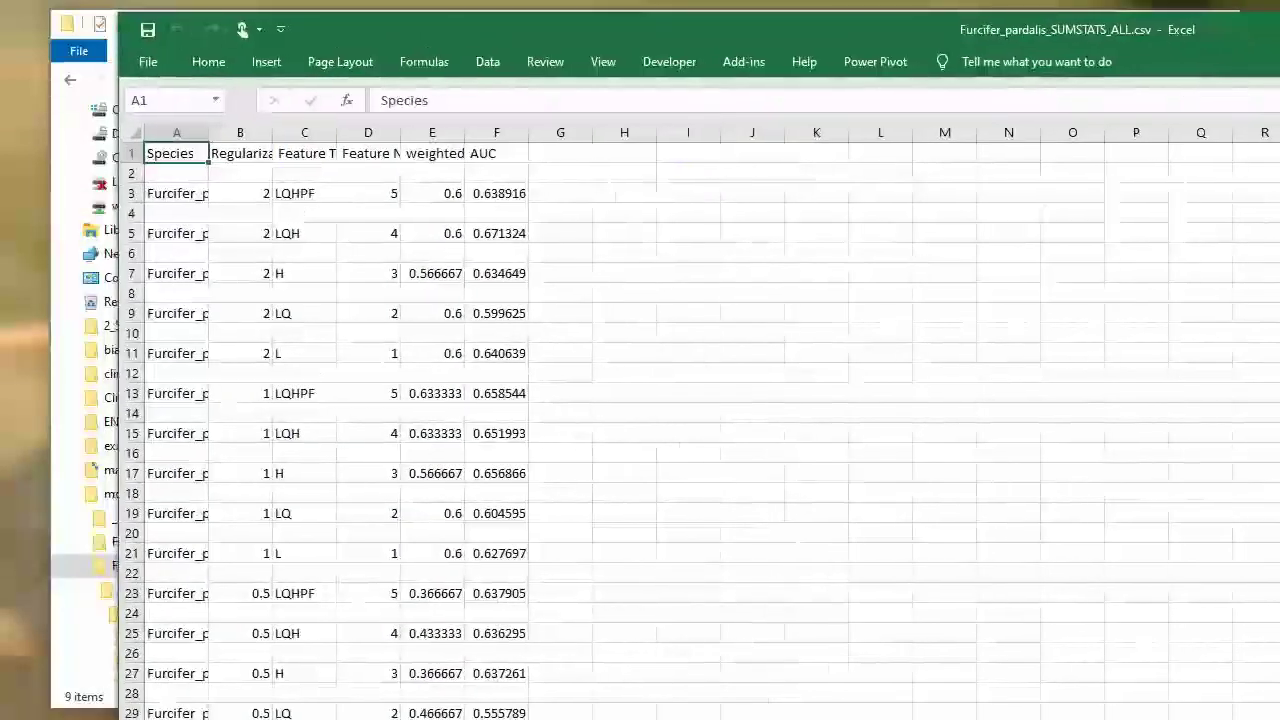
Step: Widen columns A to E of the summary statistics table so the headers and values can be read in full
drag(208, 133, 611, 132)
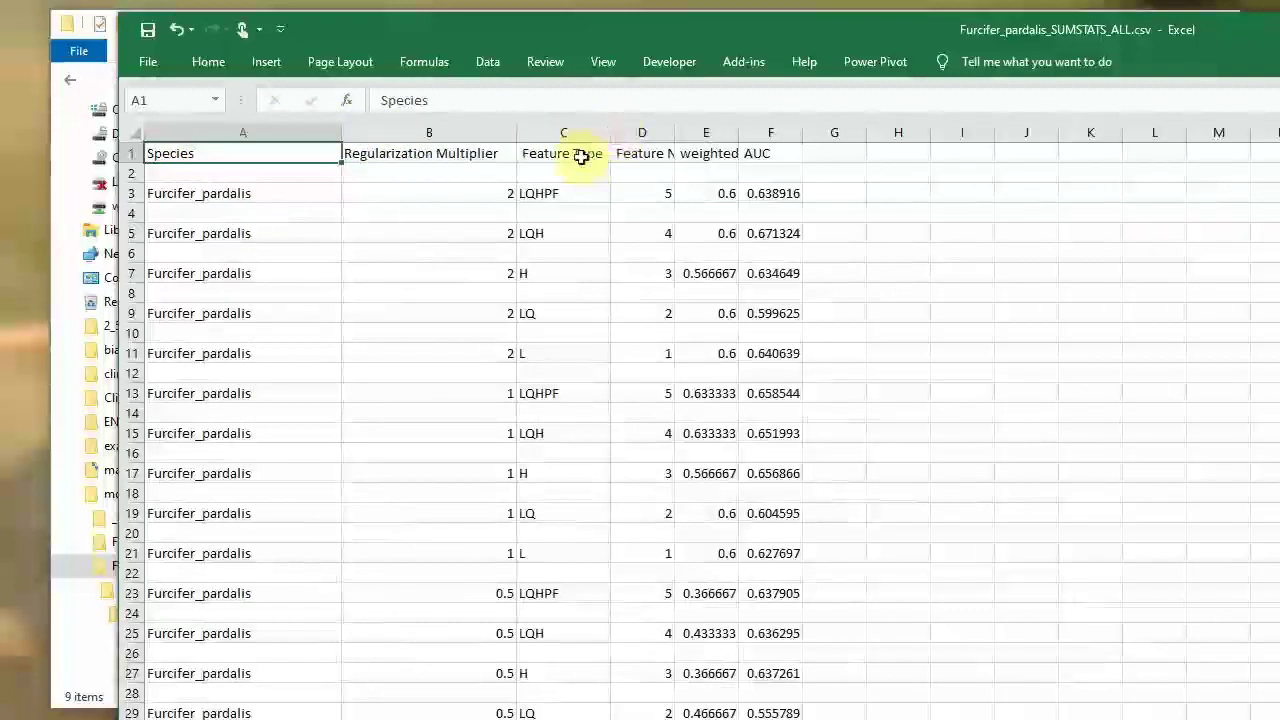
drag(679, 125, 741, 125)
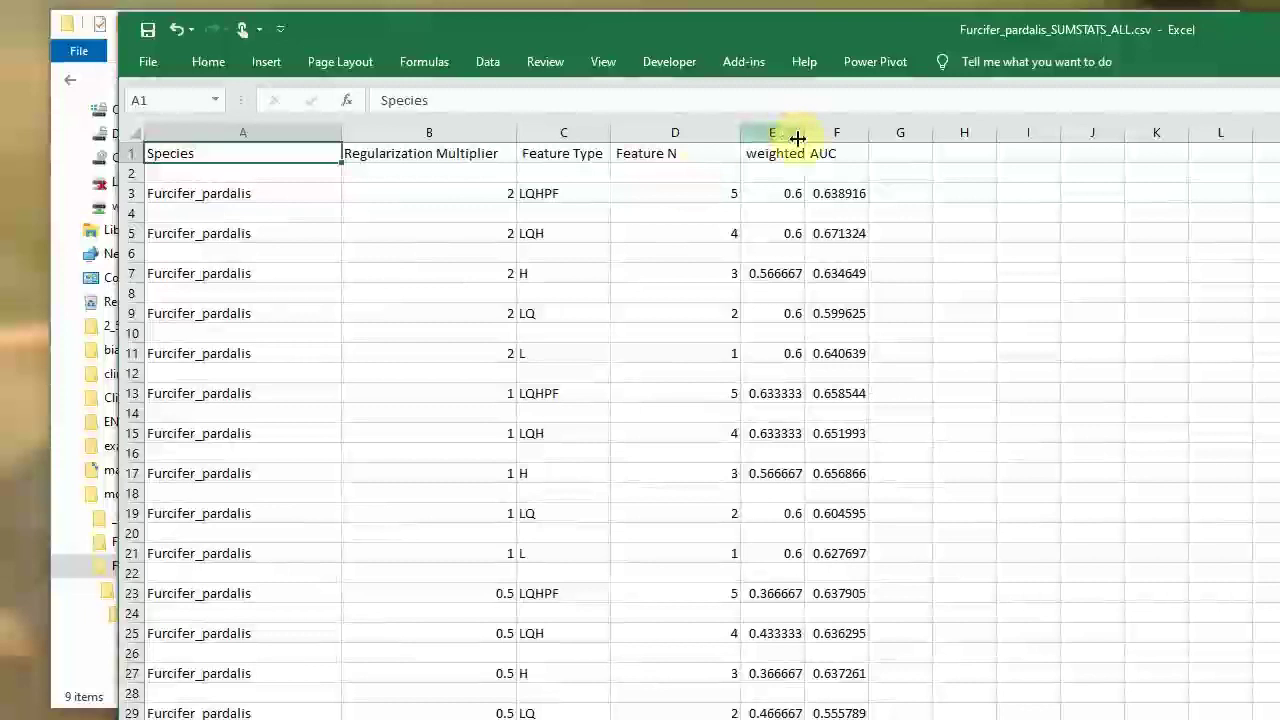
drag(805, 133, 871, 120)
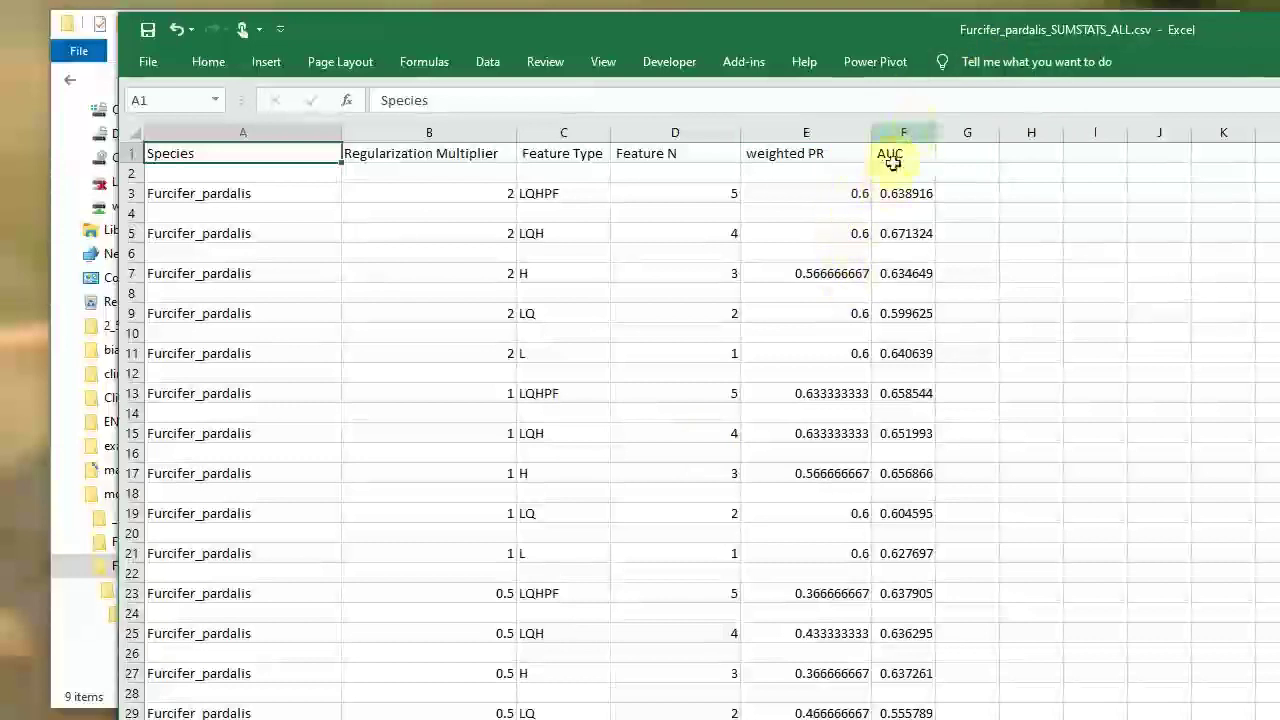
Step: Close the Furcifer_pardalis_SUMSTATS_ALL.csv workbook without saving the changes
drag(1279, 50, 806, 306)
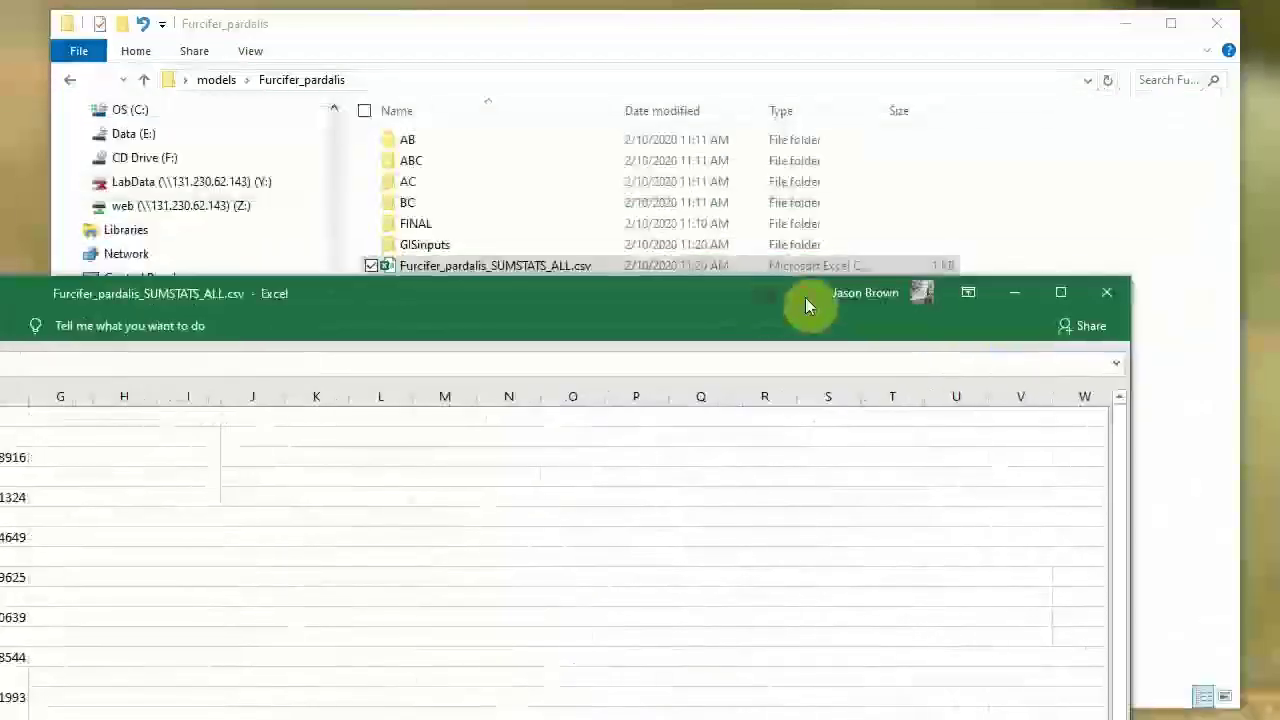
click(1106, 293)
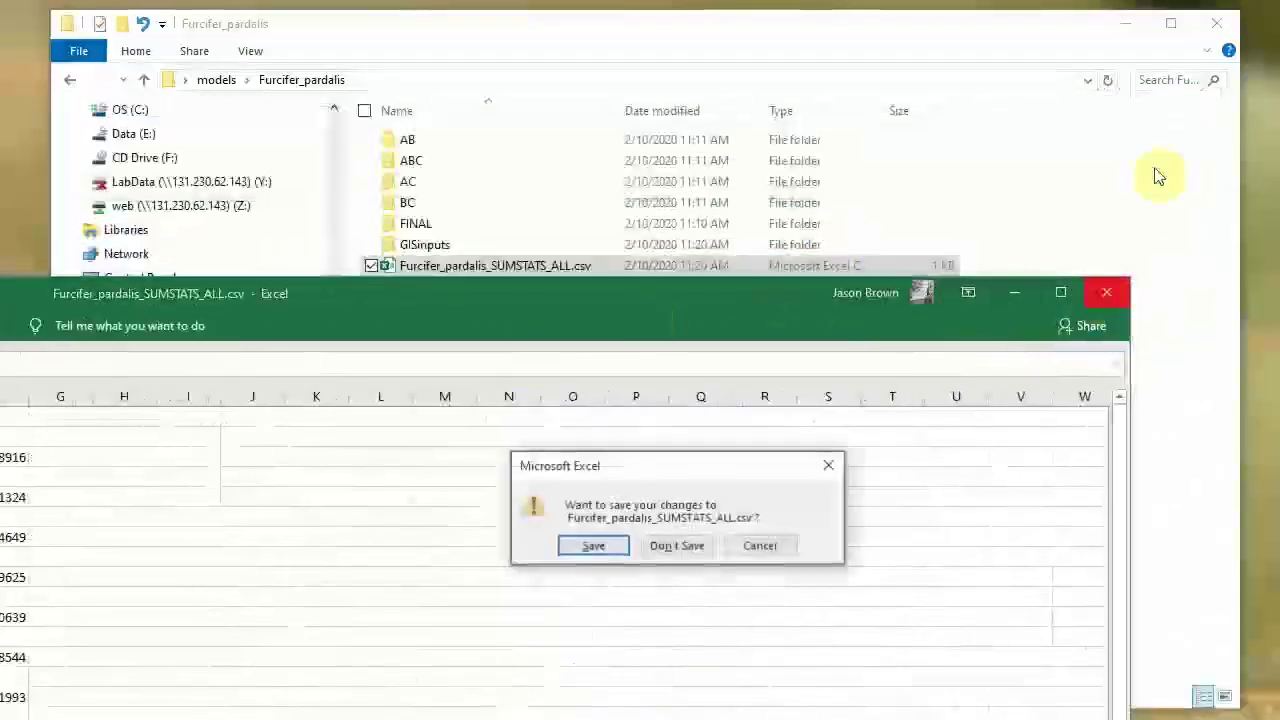
click(1157, 177)
click(30, 300)
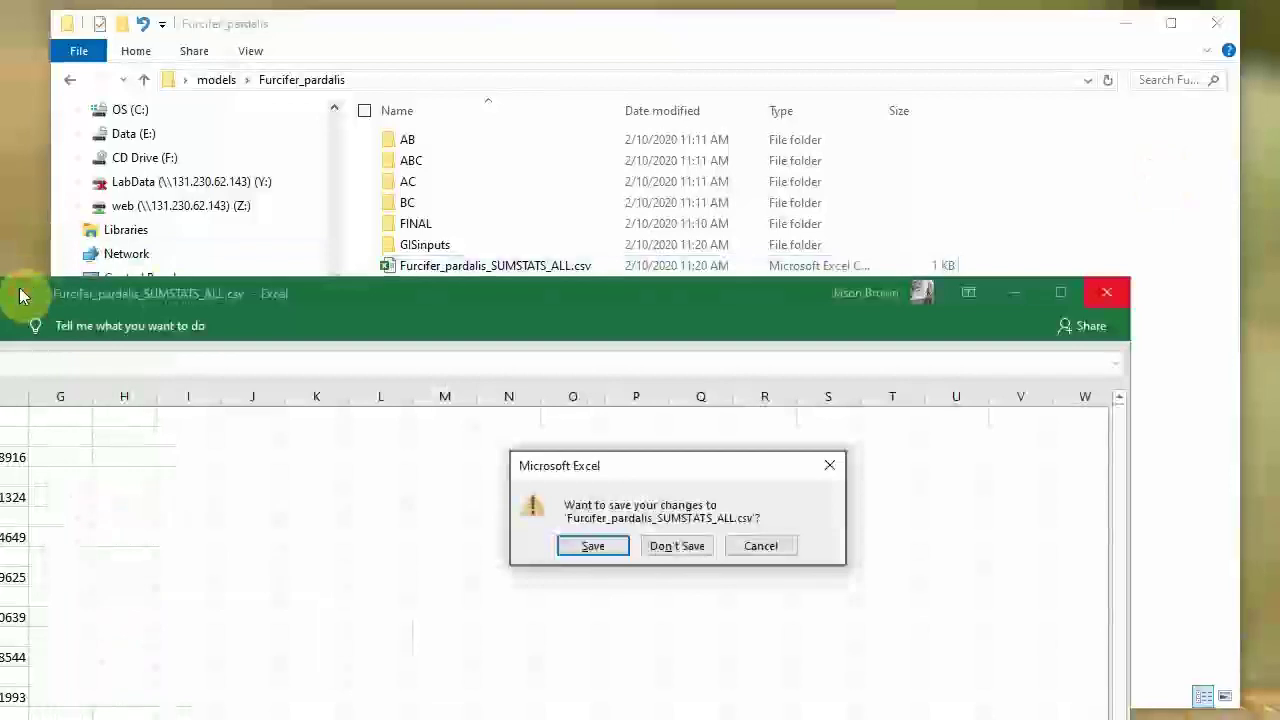
click(665, 545)
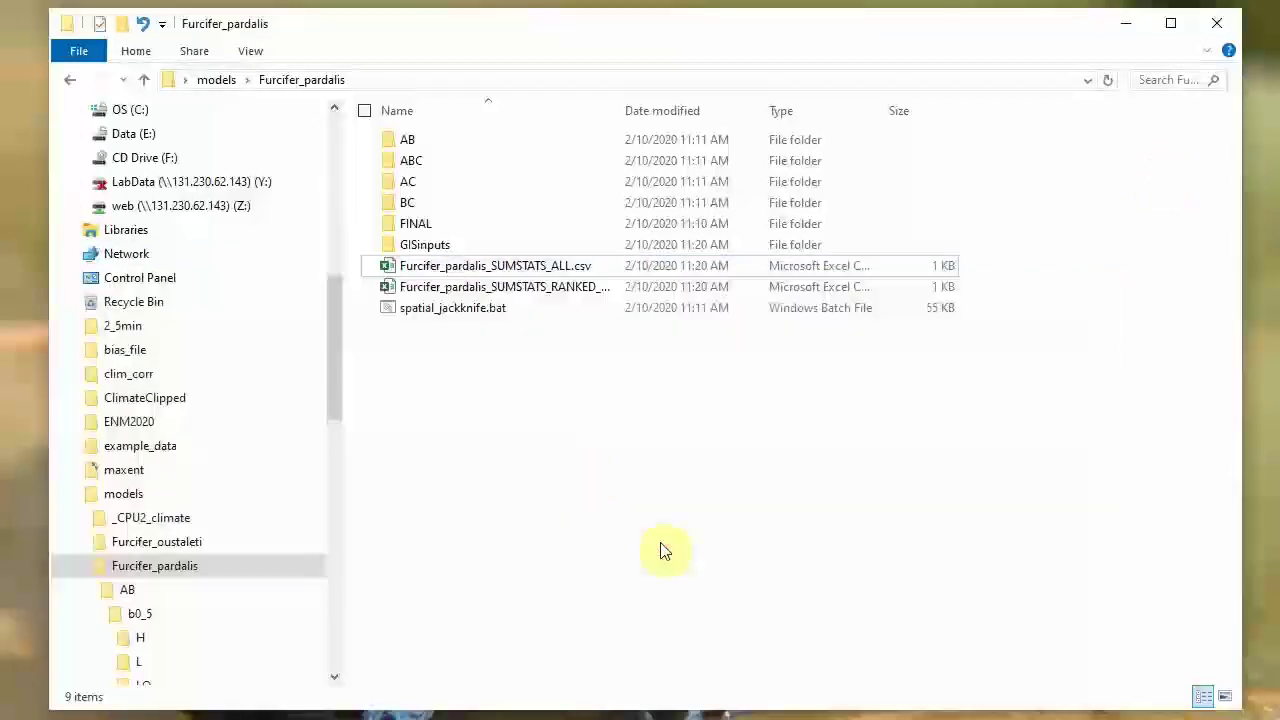
Step: Open the Furcifer_pardalis_SUMSTATS_RANKED_MODELS.csv file in Excel and widen columns A to C to read the ranked models
click(485, 288)
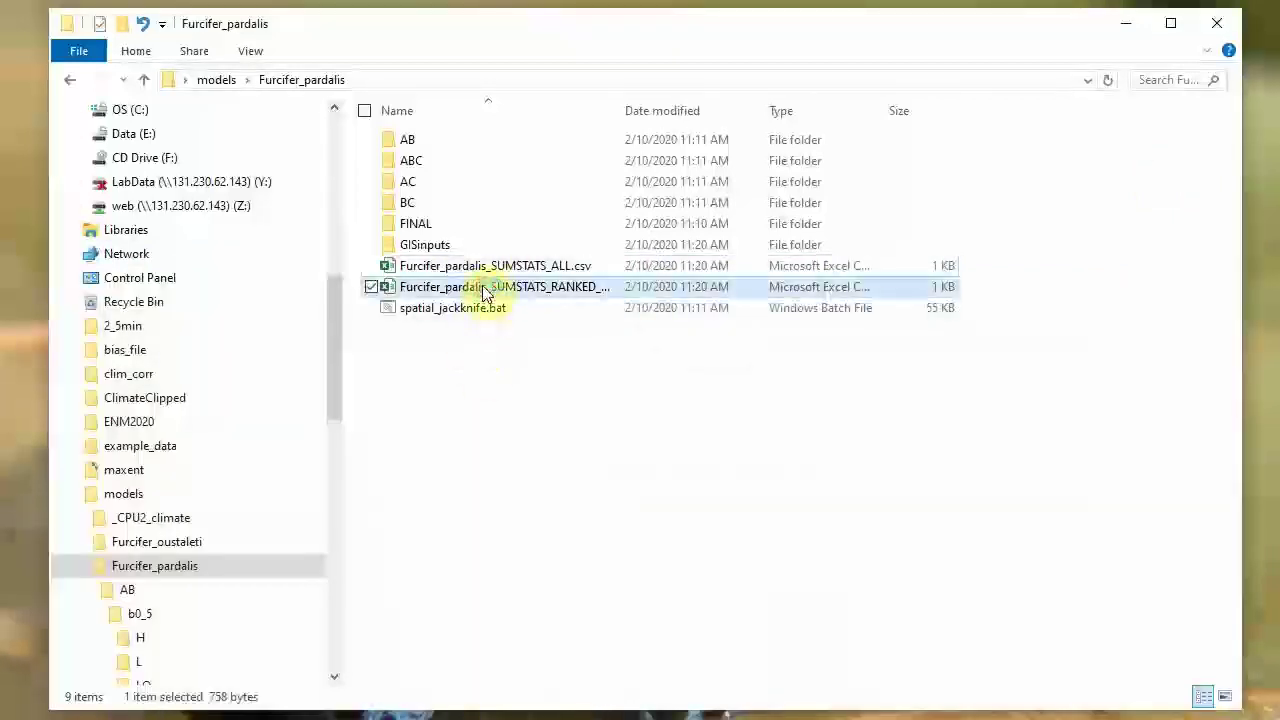
double_click(485, 288)
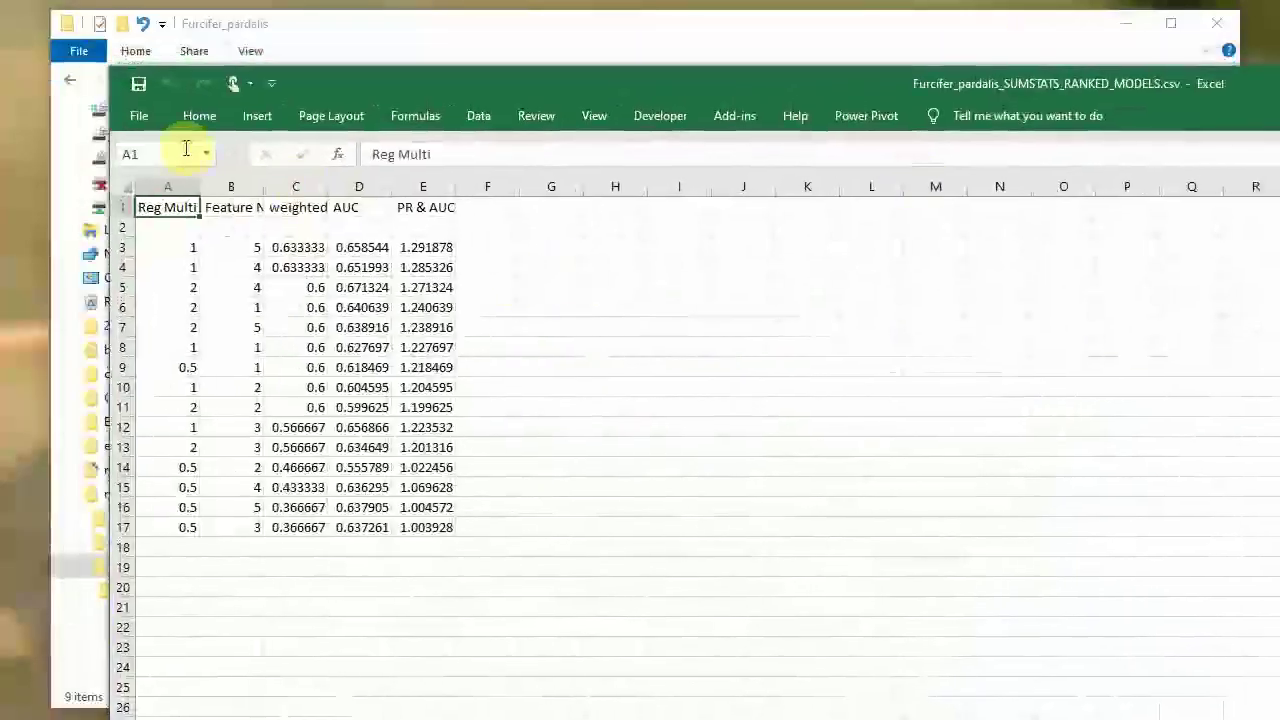
double_click(200, 186)
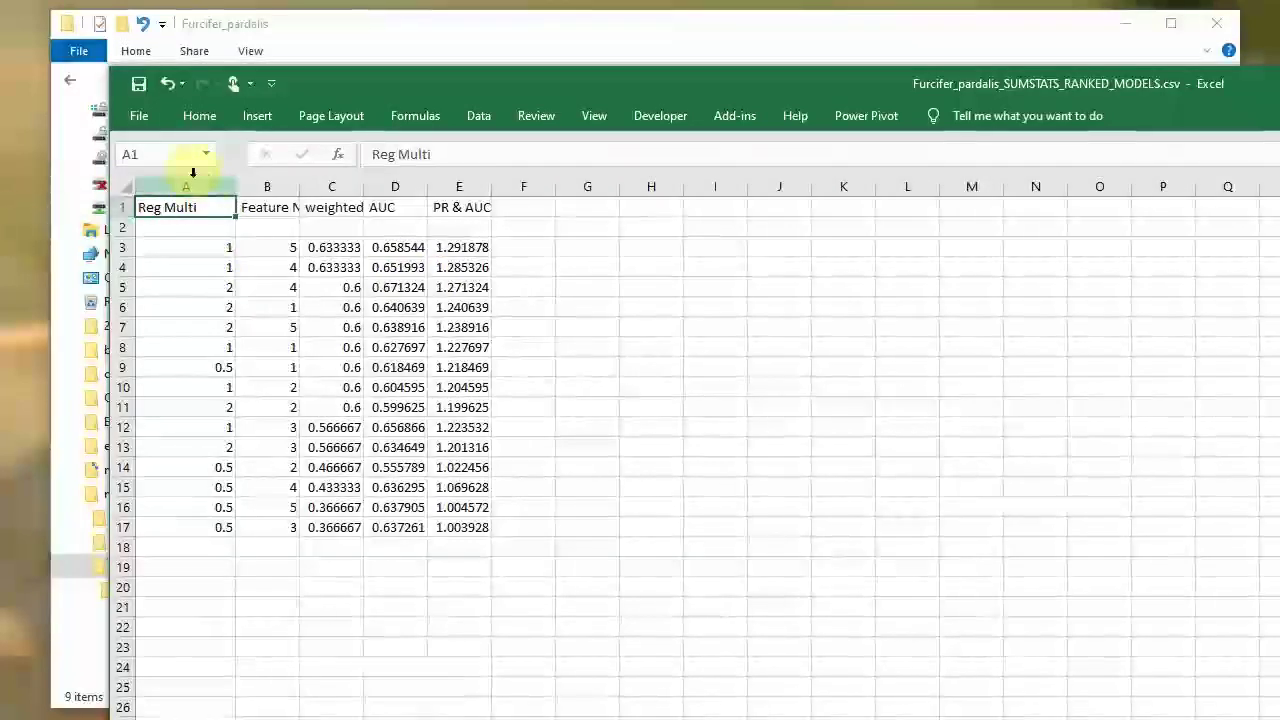
drag(300, 186, 358, 186)
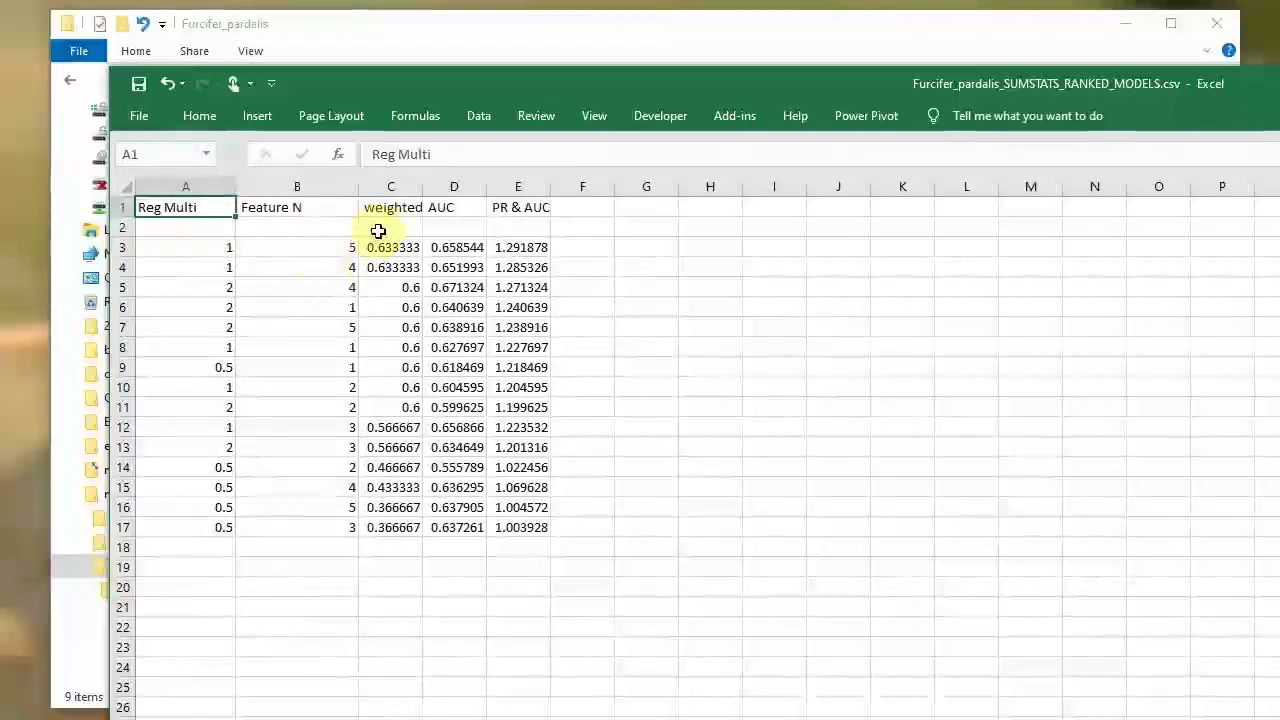
drag(423, 186, 459, 184)
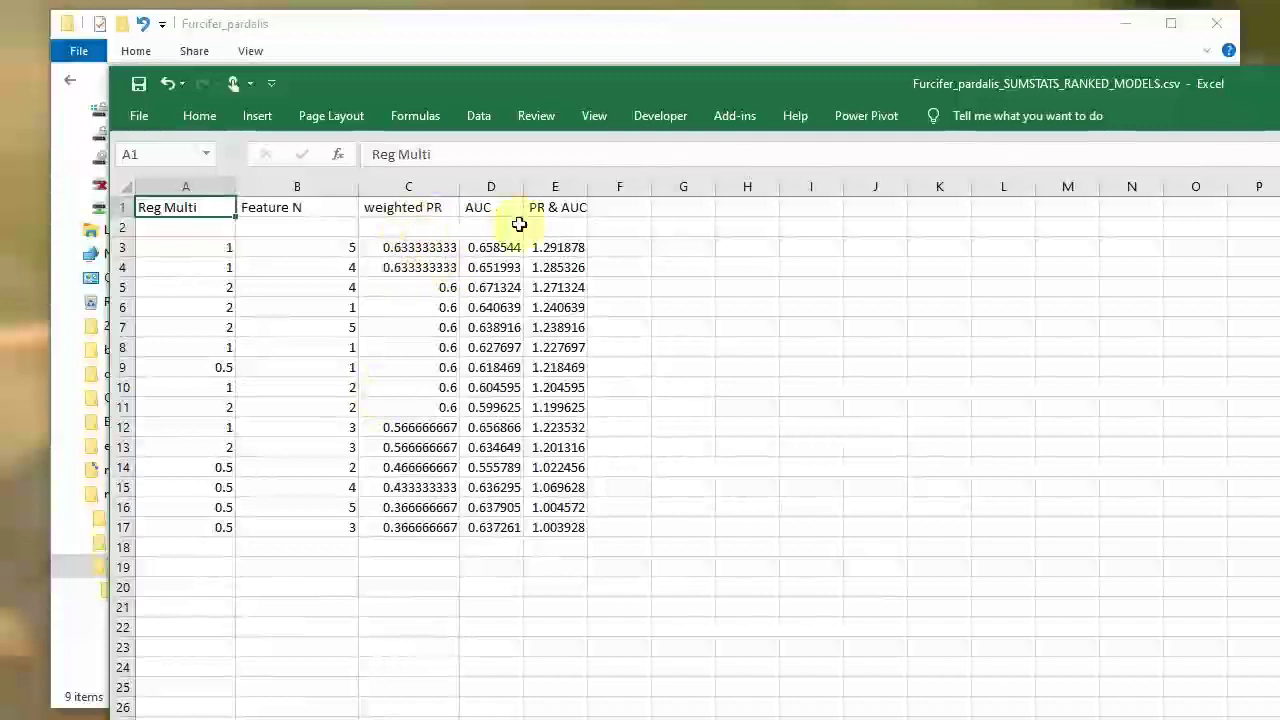
Step: Calculate one minus the top-ranked model's weighted PR in cell C2 with =1-C3, and clear the cell
click(443, 232)
text(=)
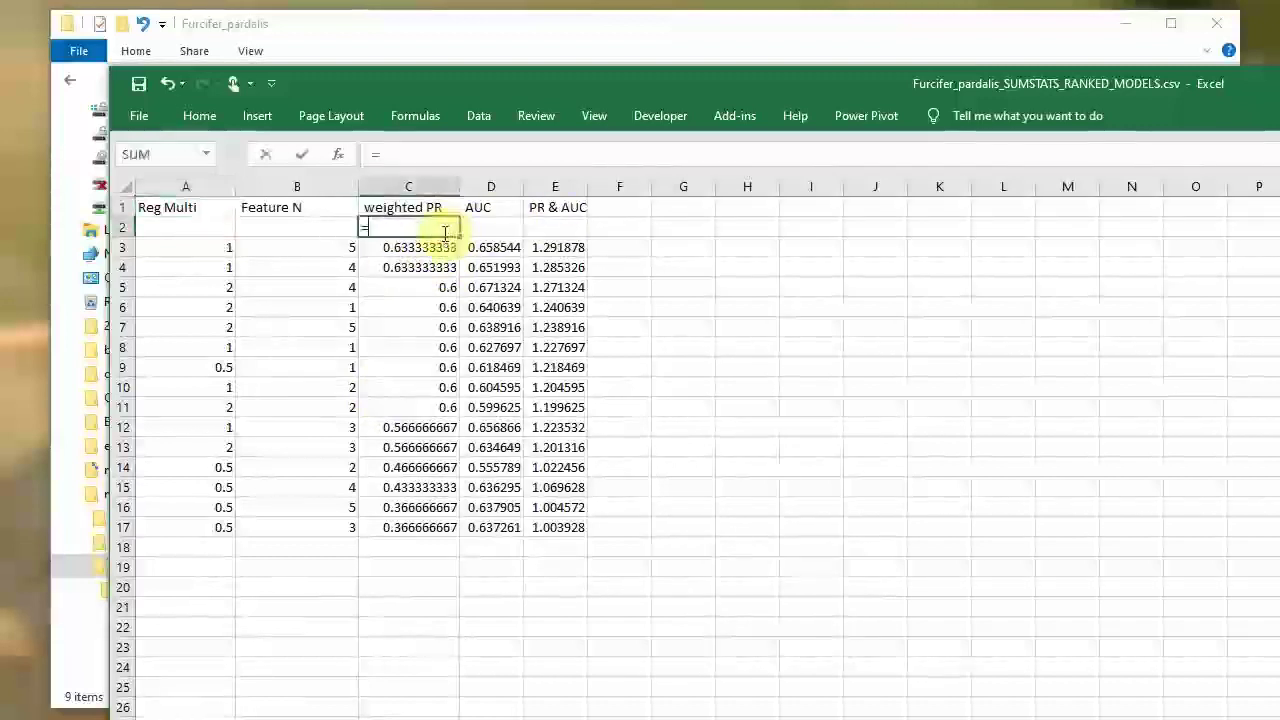
text(1-)
click(391, 251)
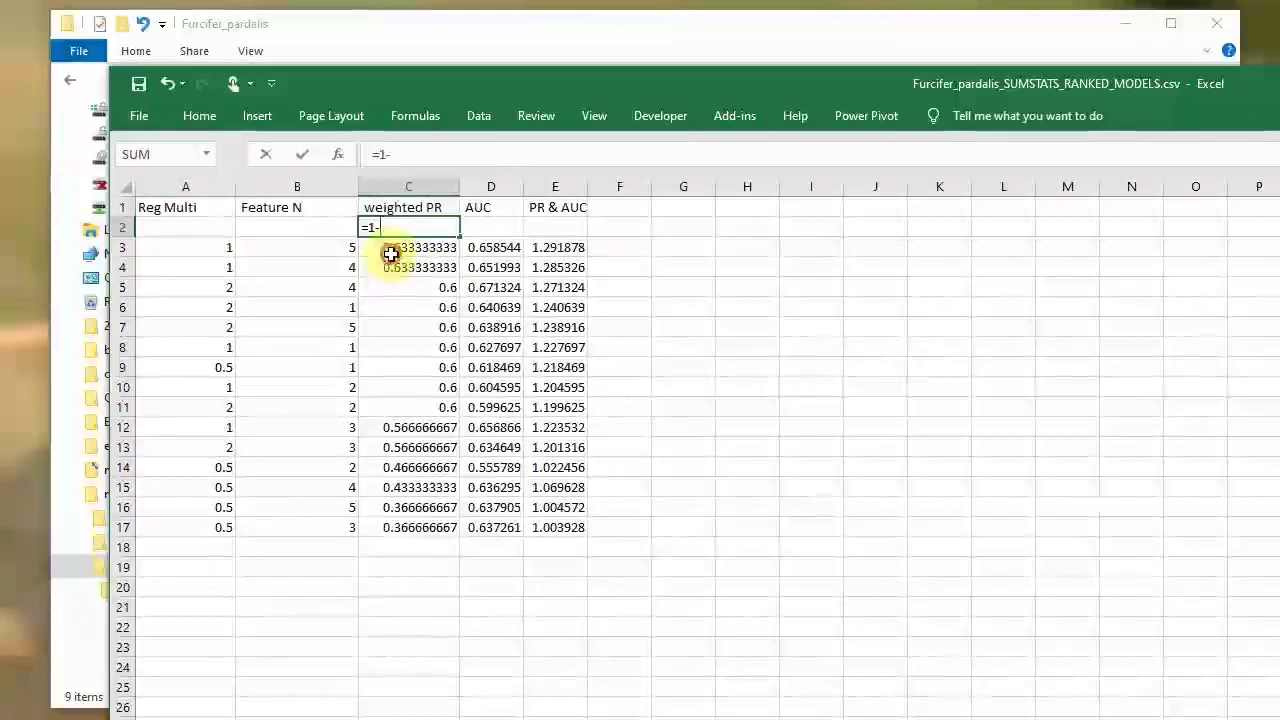
key(Return)
key(Up)
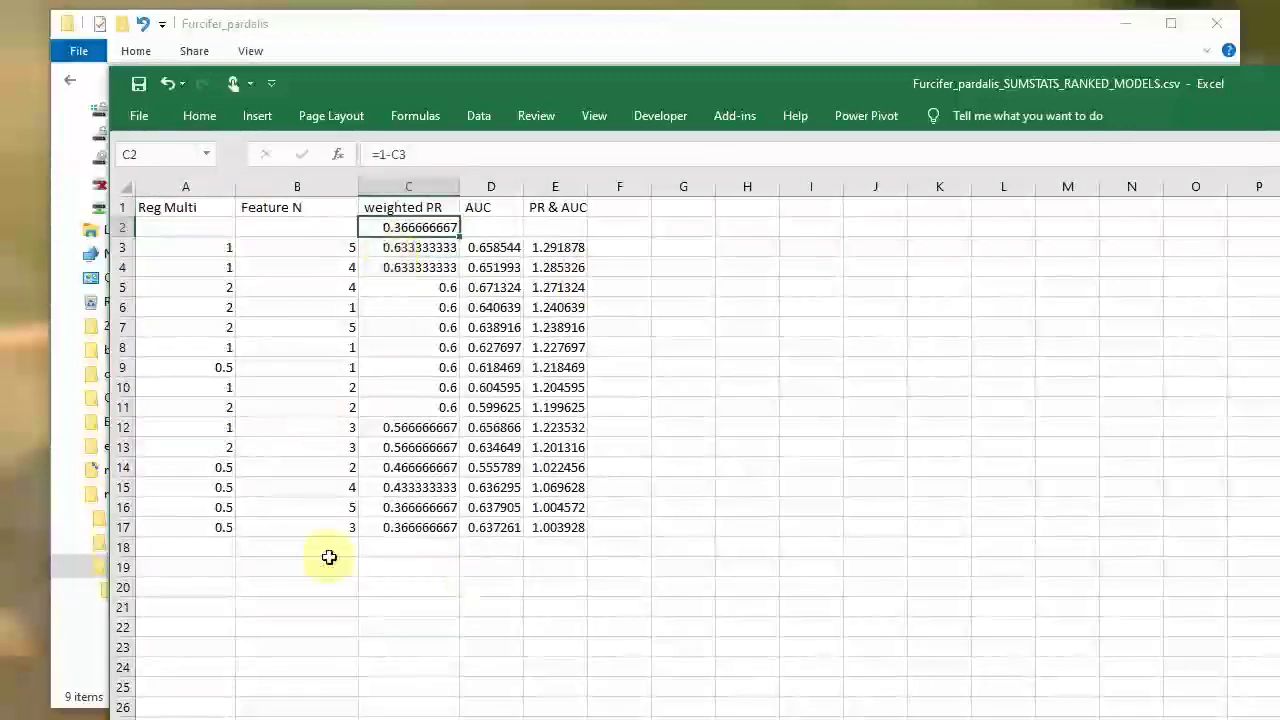
key(BackSpace)
key(Return)
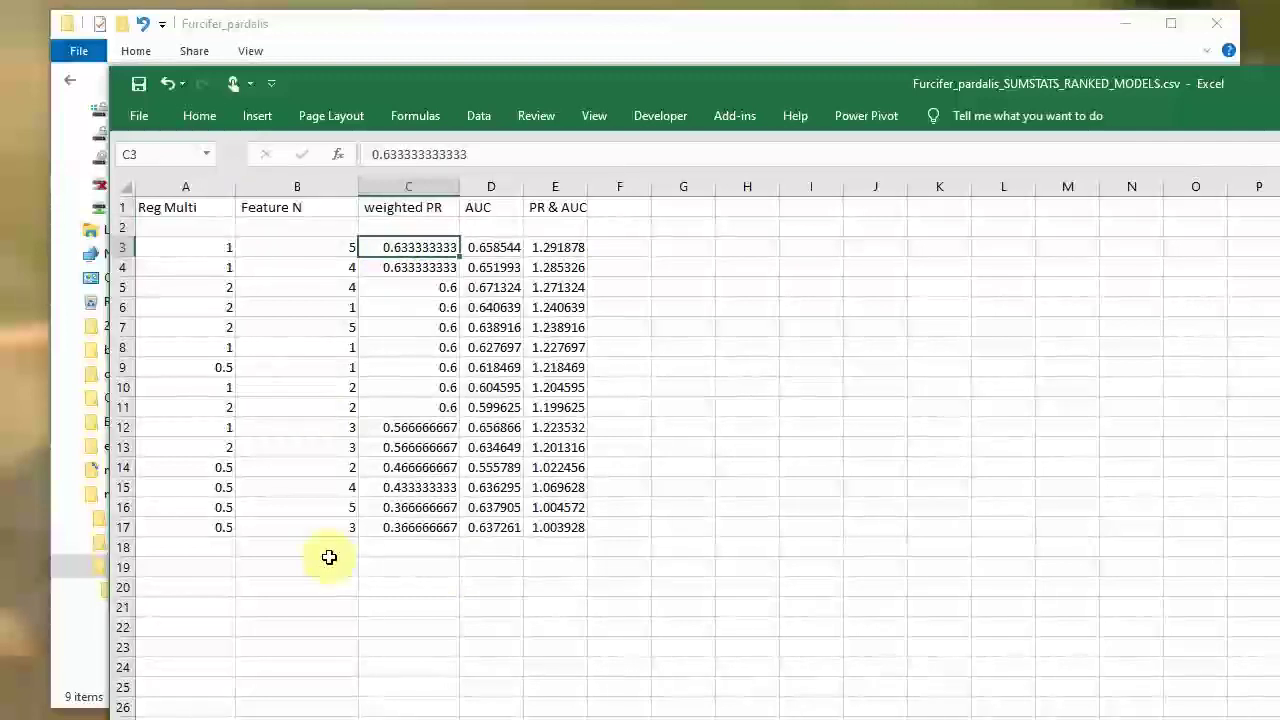
Step: Examine the top-ranked model's PR & AUC, AUC, regularization multiplier and feature number in row 3
key(Right)
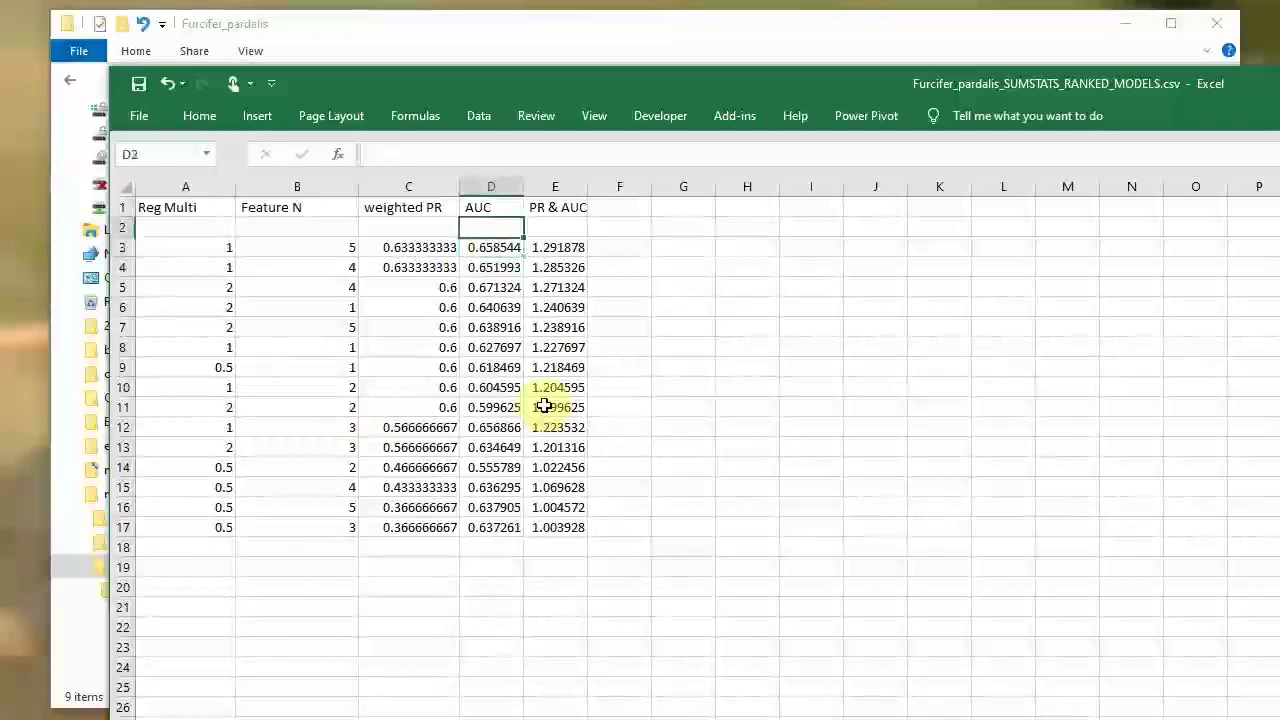
click(558, 247)
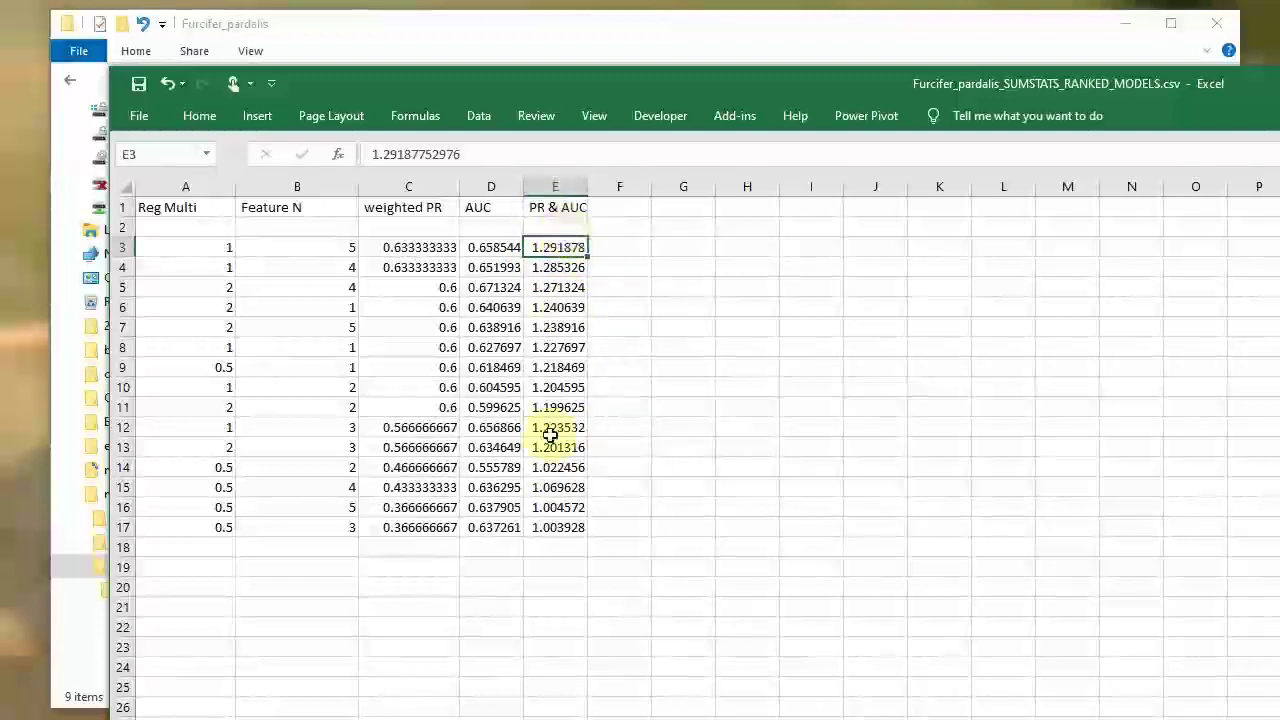
key(Left)
key(Left)
key(Down)
key(Right)
key(Up)
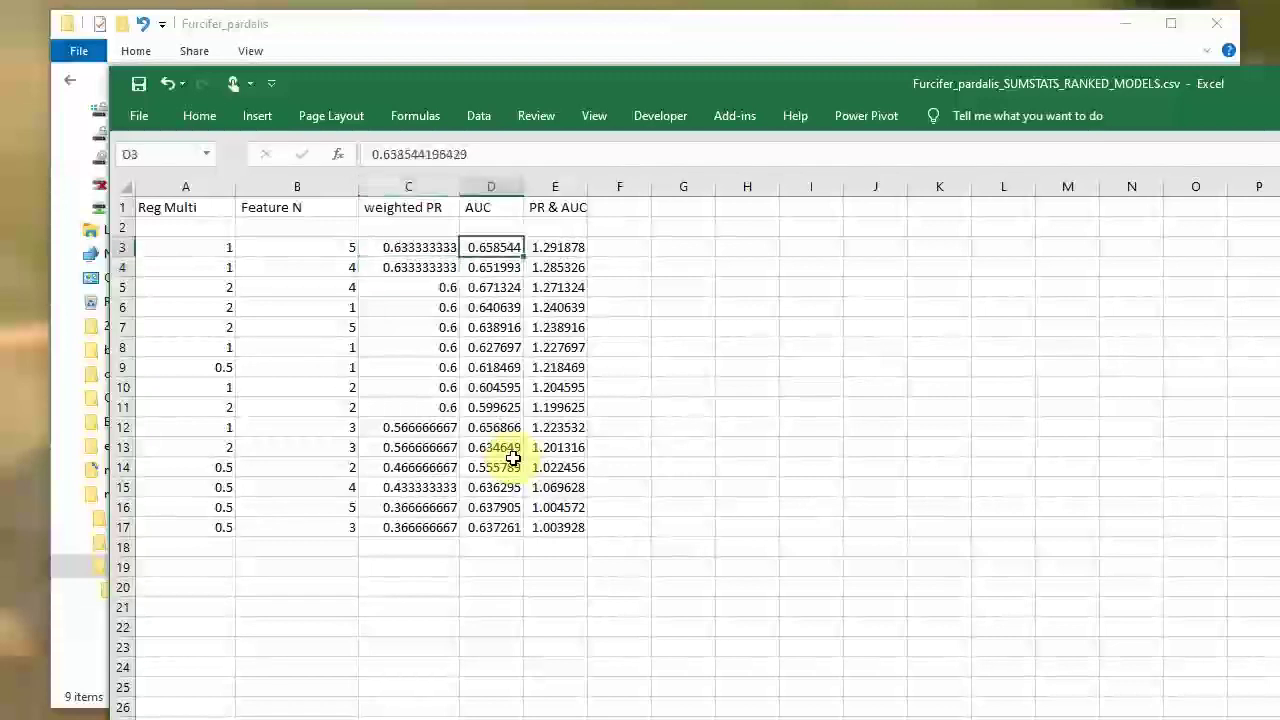
key(Left)
key(Left)
key(Left)
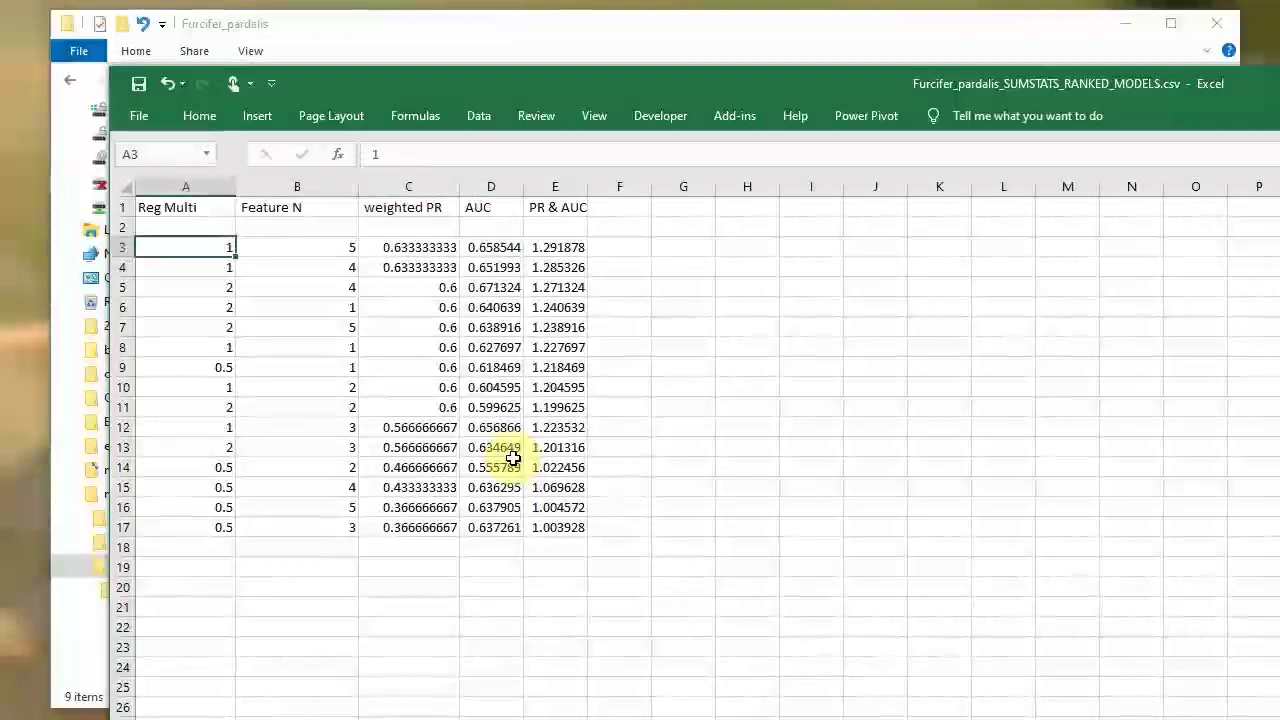
key(Right)
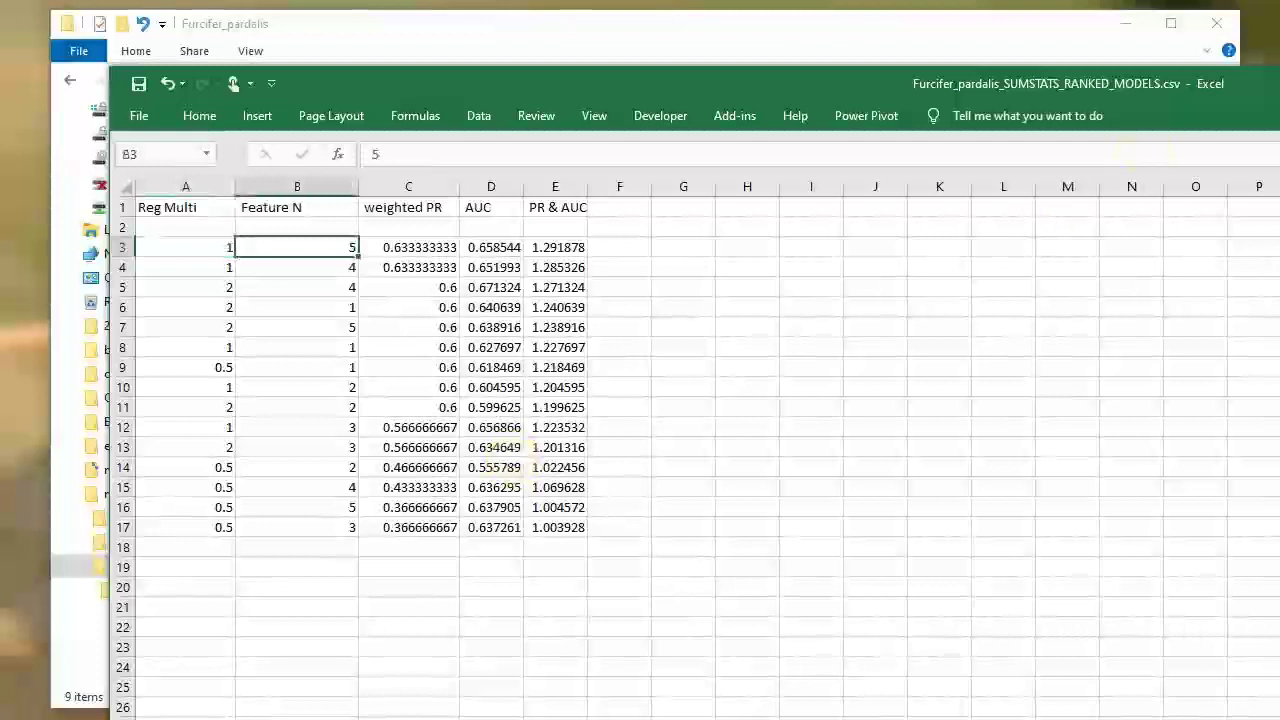
Step: Close the Furcifer_pardalis_SUMSTATS_RANKED_MODELS.csv workbook without saving the changes
drag(1150, 83, 149, 194)
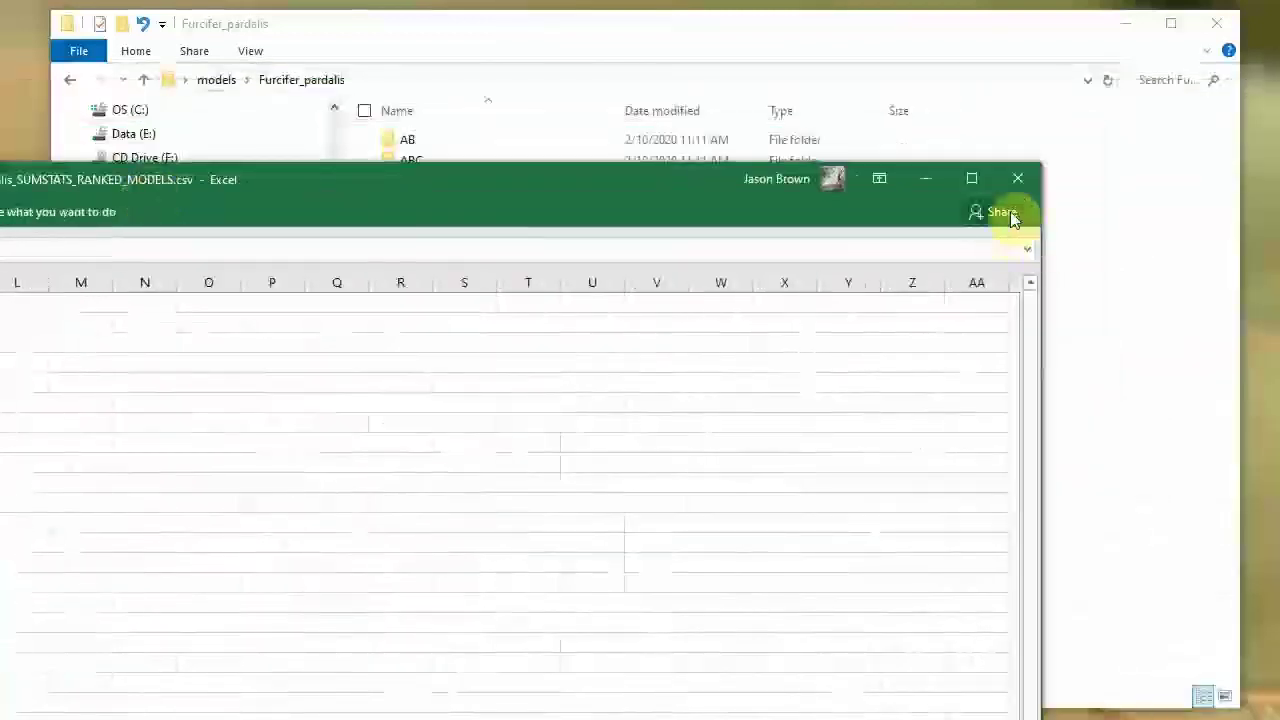
click(1018, 179)
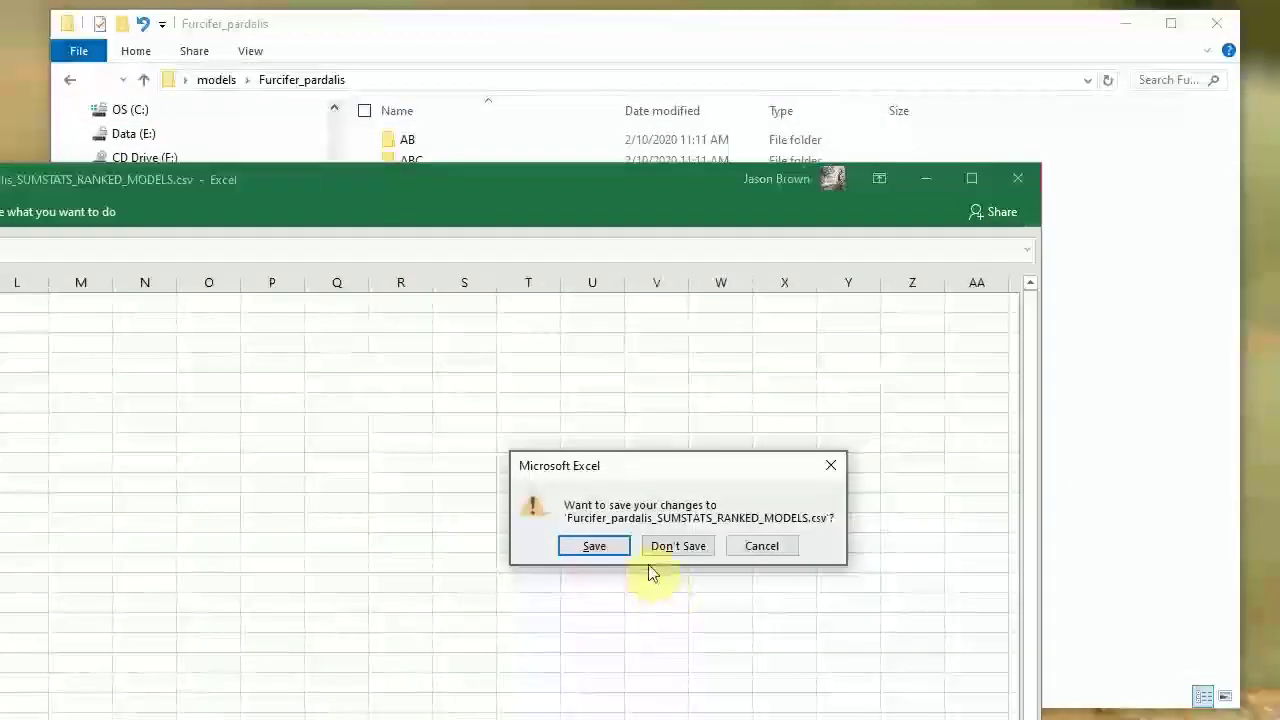
click(664, 542)
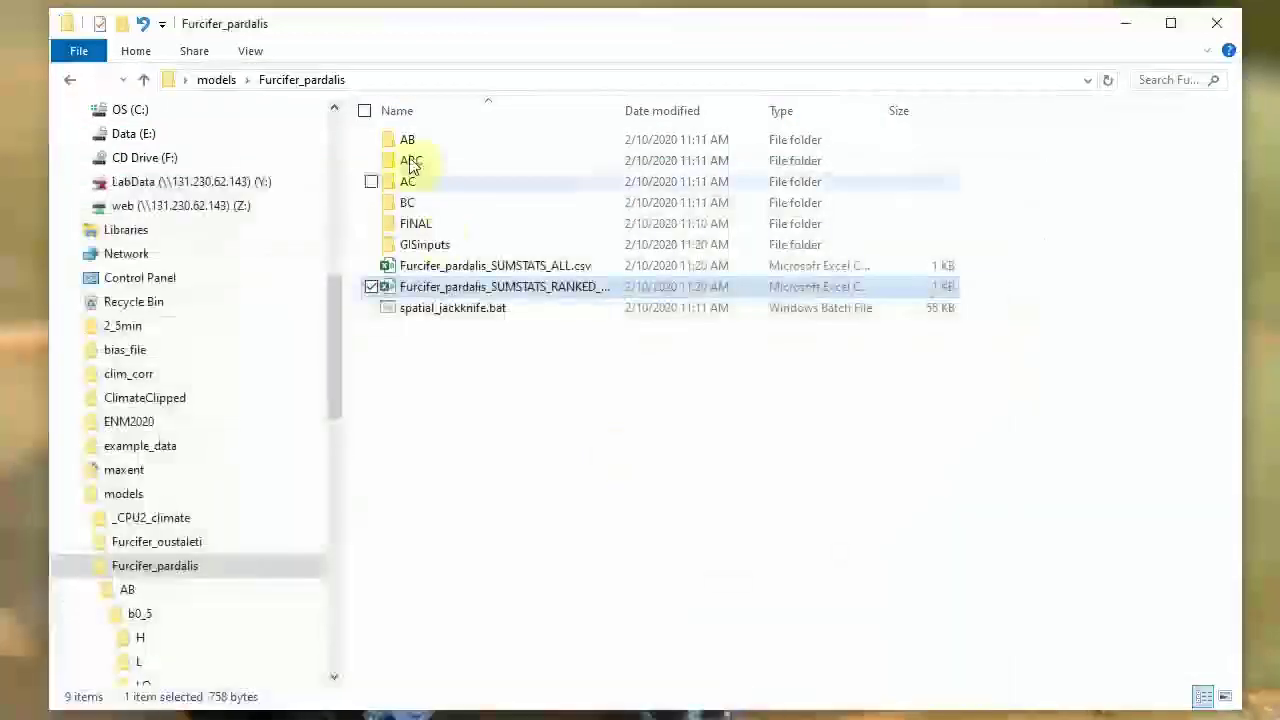
Step: Run Step2_Run_Optimized_MaxEnt_Models.bat from the models folder and move its console window into full view
click(218, 81)
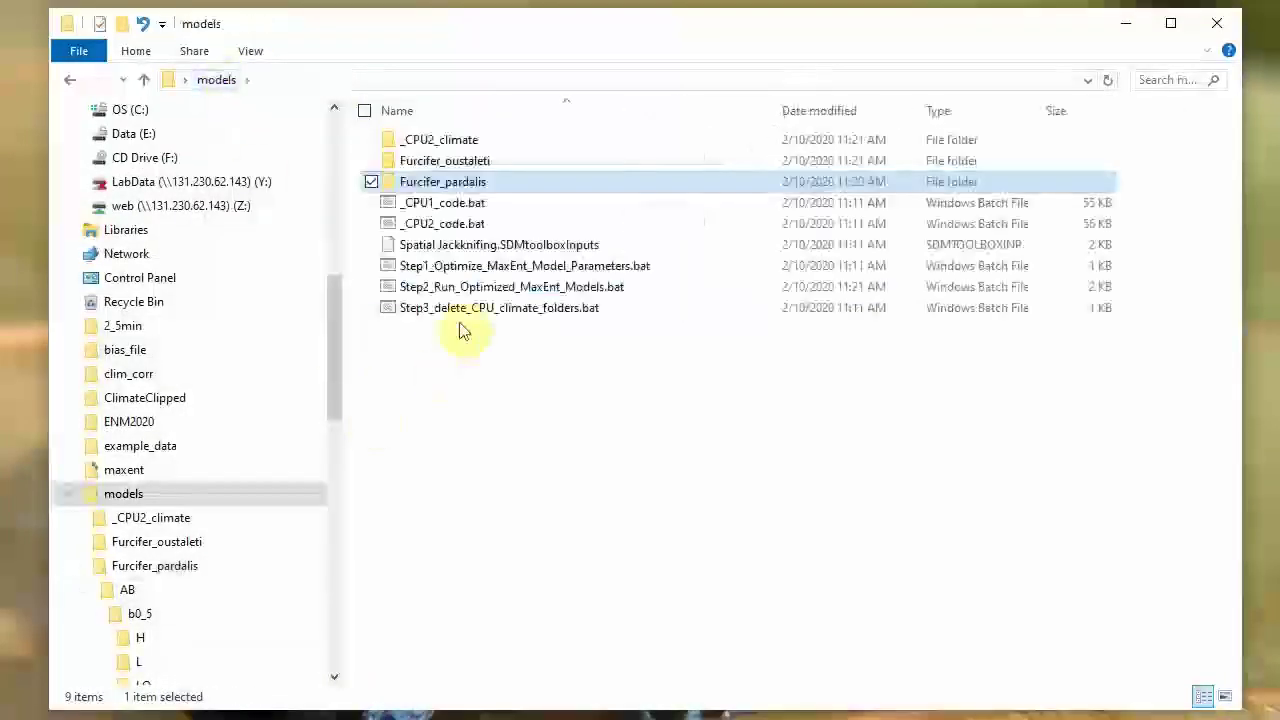
double_click(558, 288)
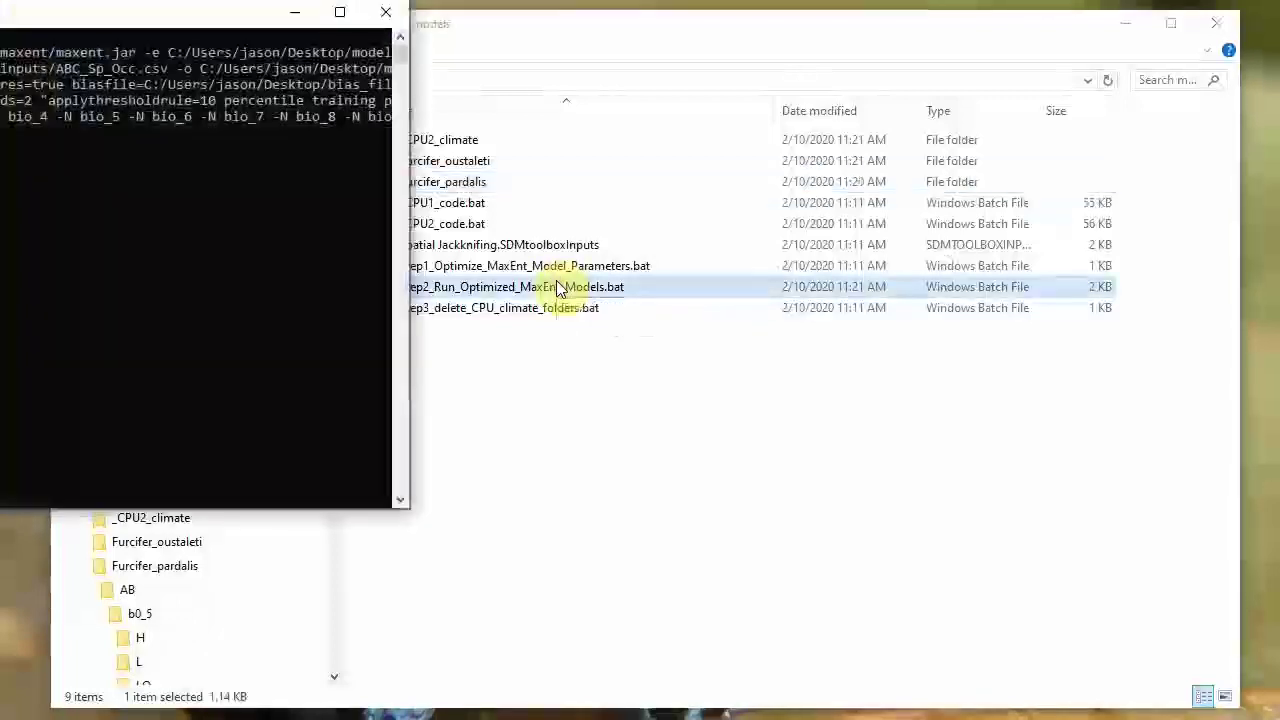
drag(200, 14, 915, 68)
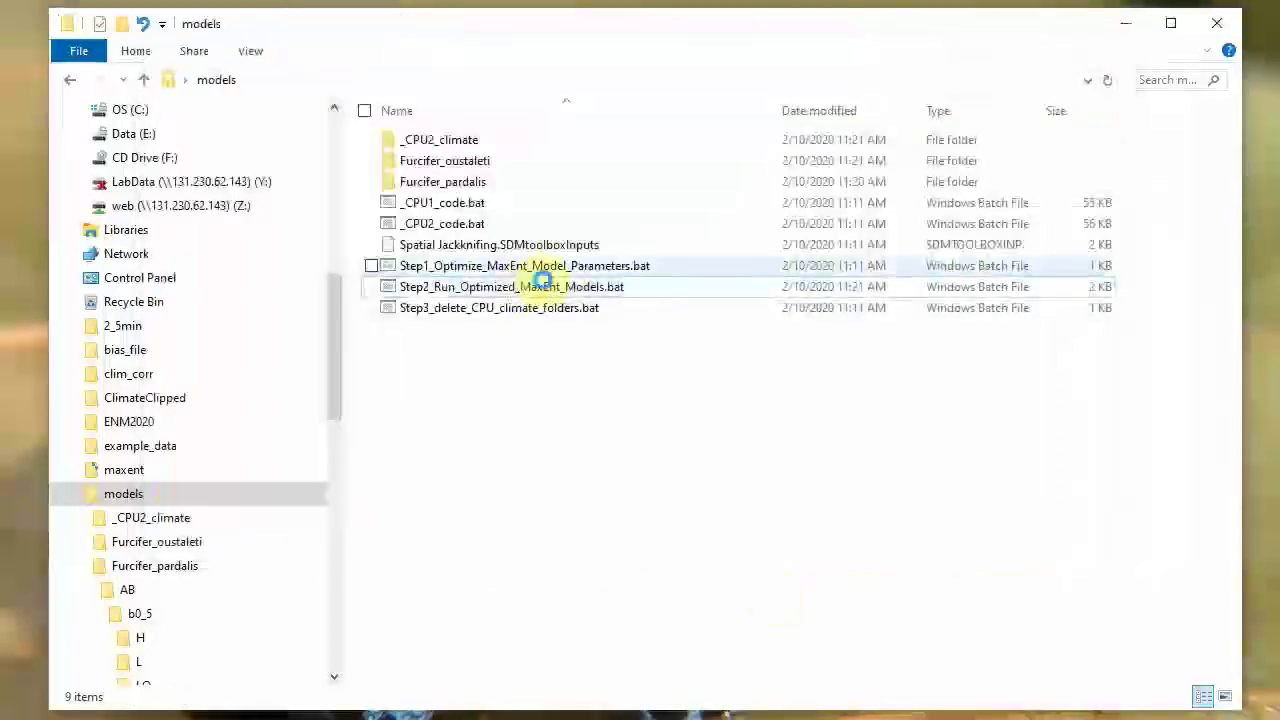
Step: Open Step2_Run_Optimized_MaxEnt_Models.bat for editing, narrow the window to read both species' MaxEnt commands, and close it
click(541, 284)
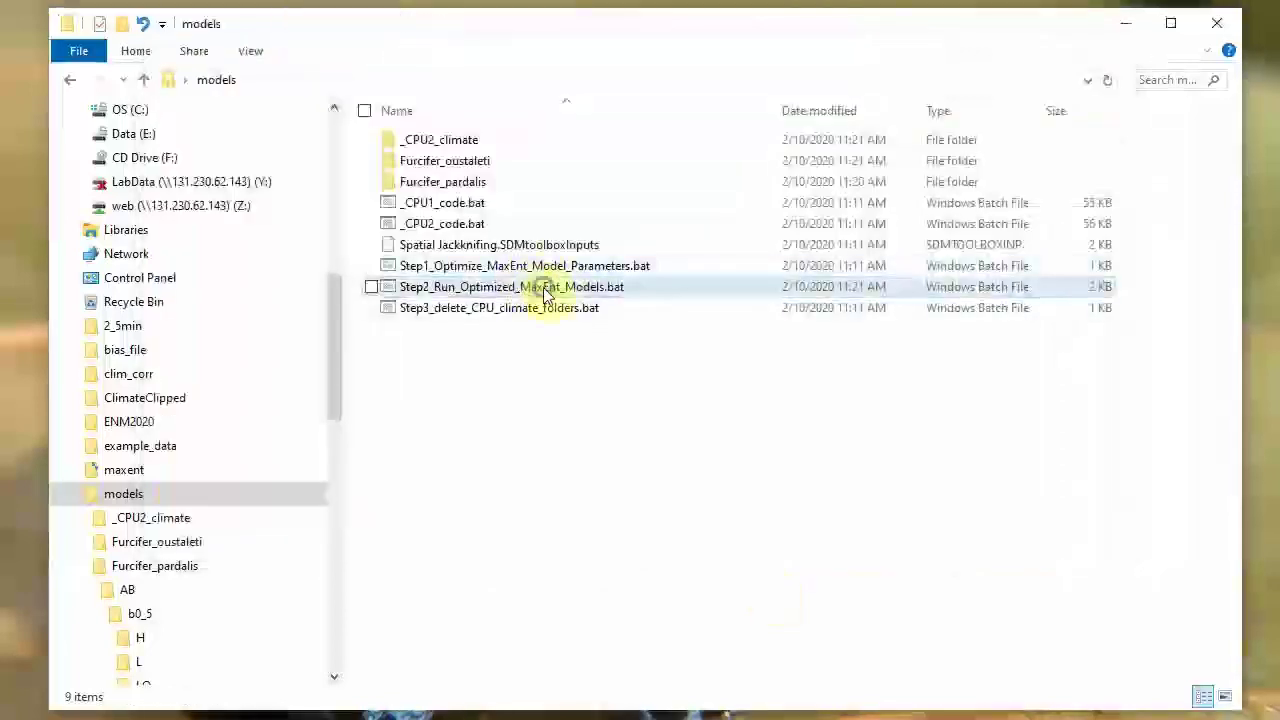
right_click(543, 287)
key(Escape)
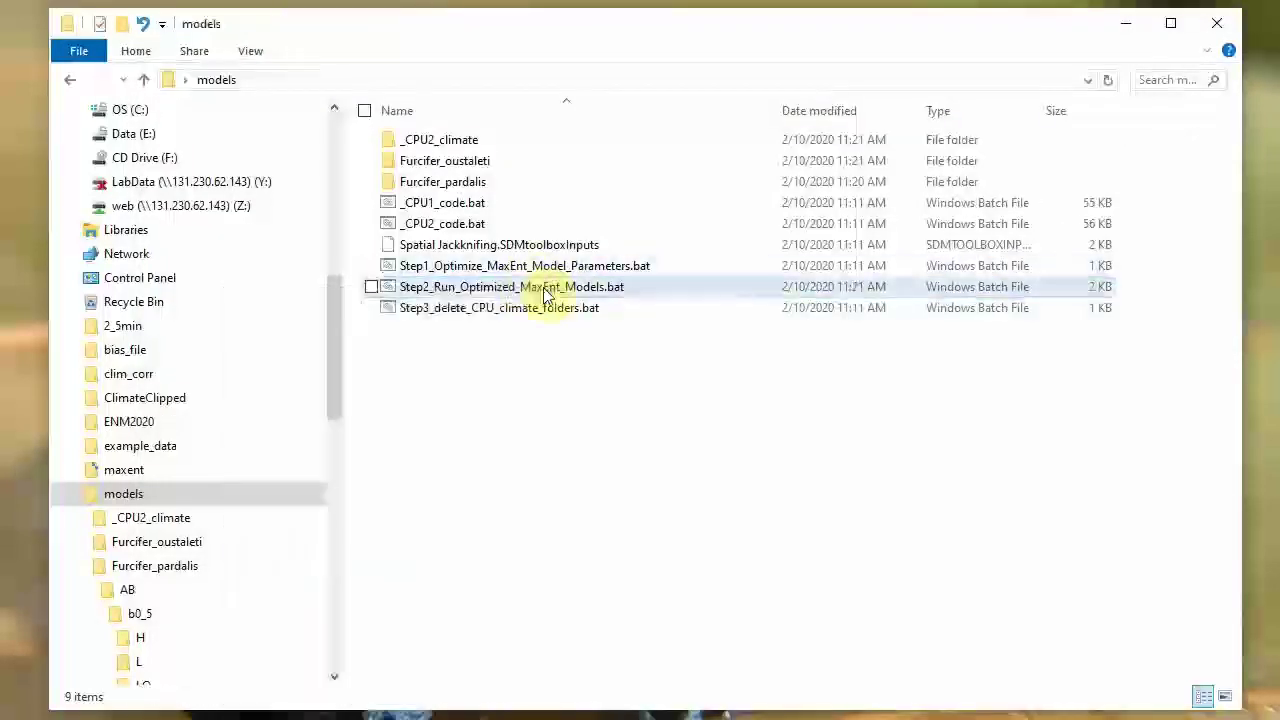
right_click(544, 289)
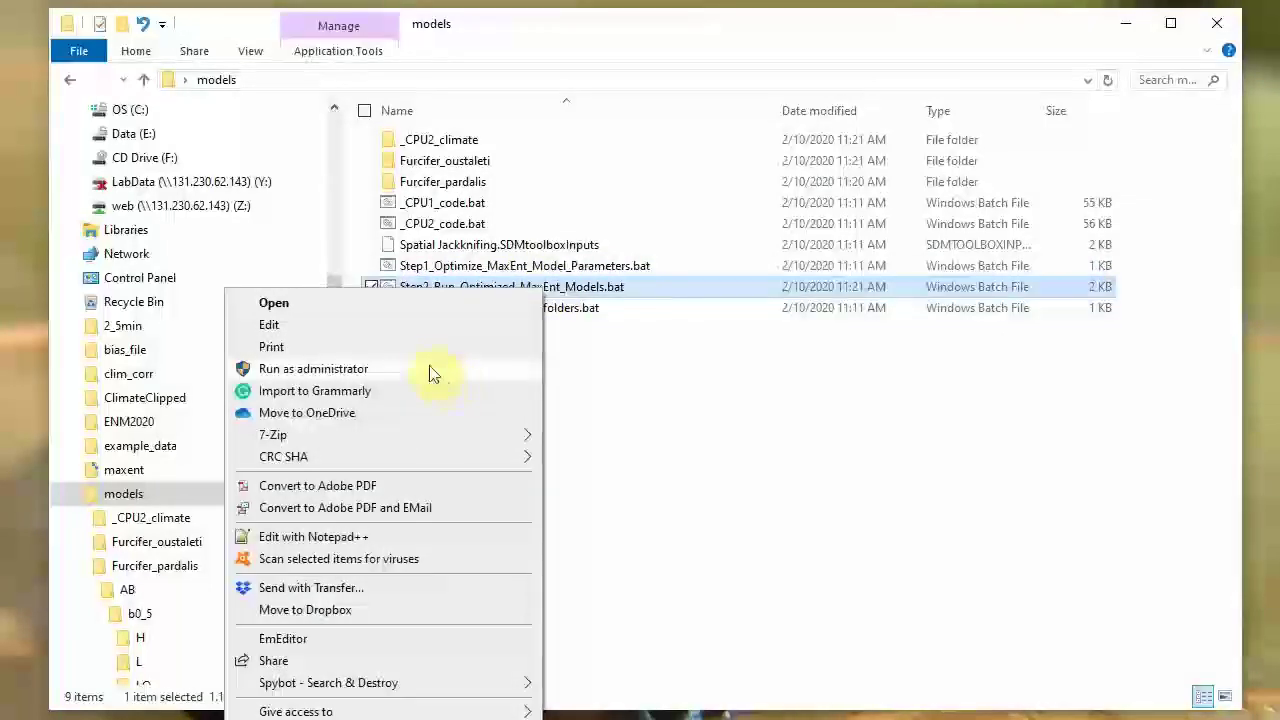
click(415, 334)
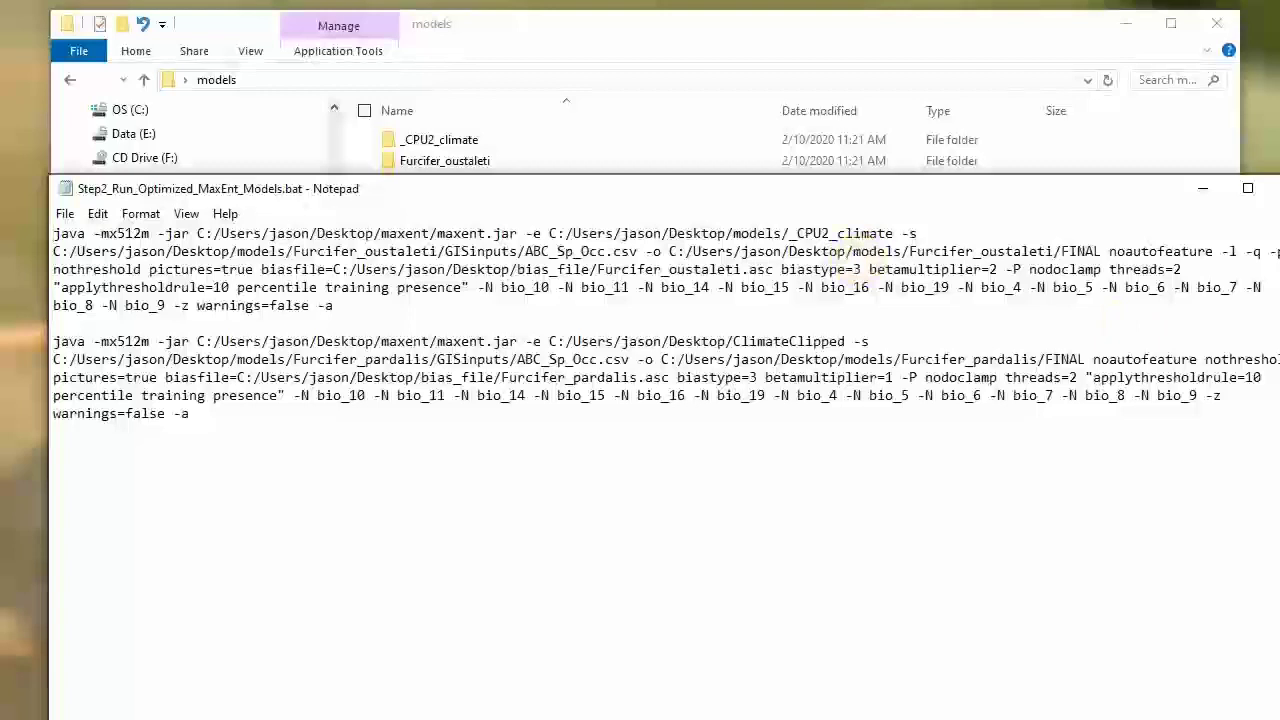
drag(1278, 310, 1018, 310)
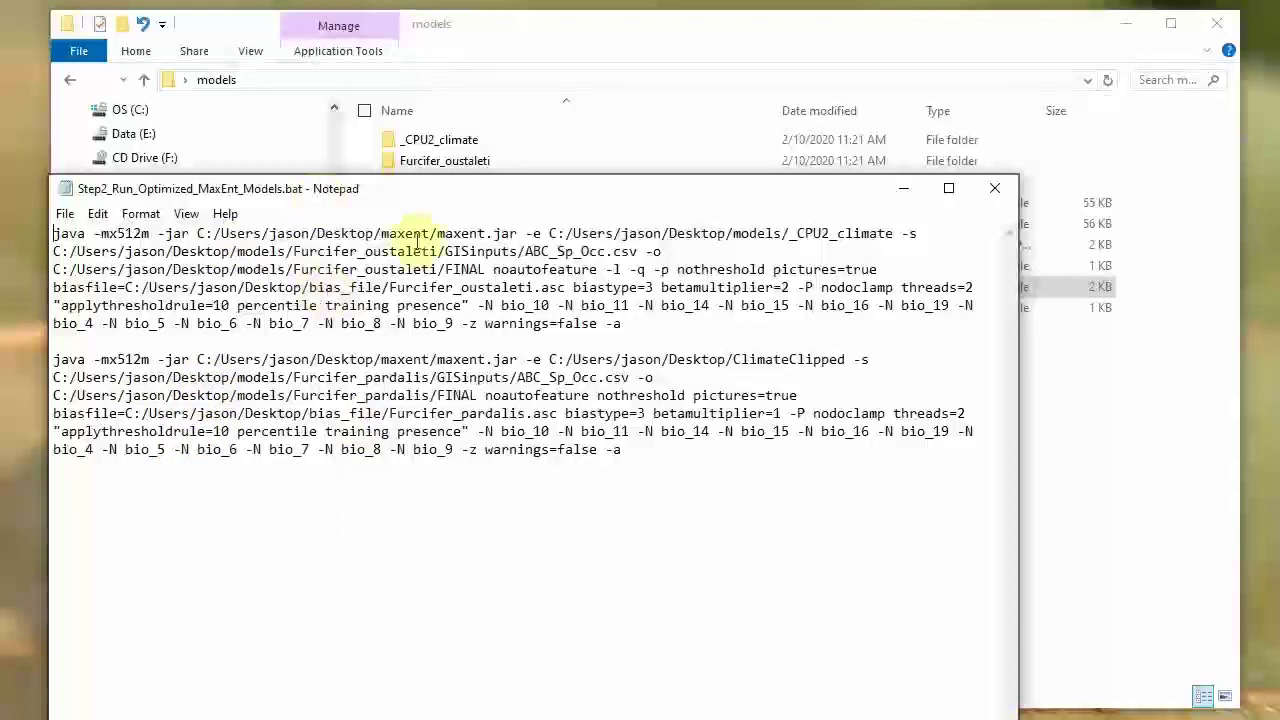
click(994, 188)
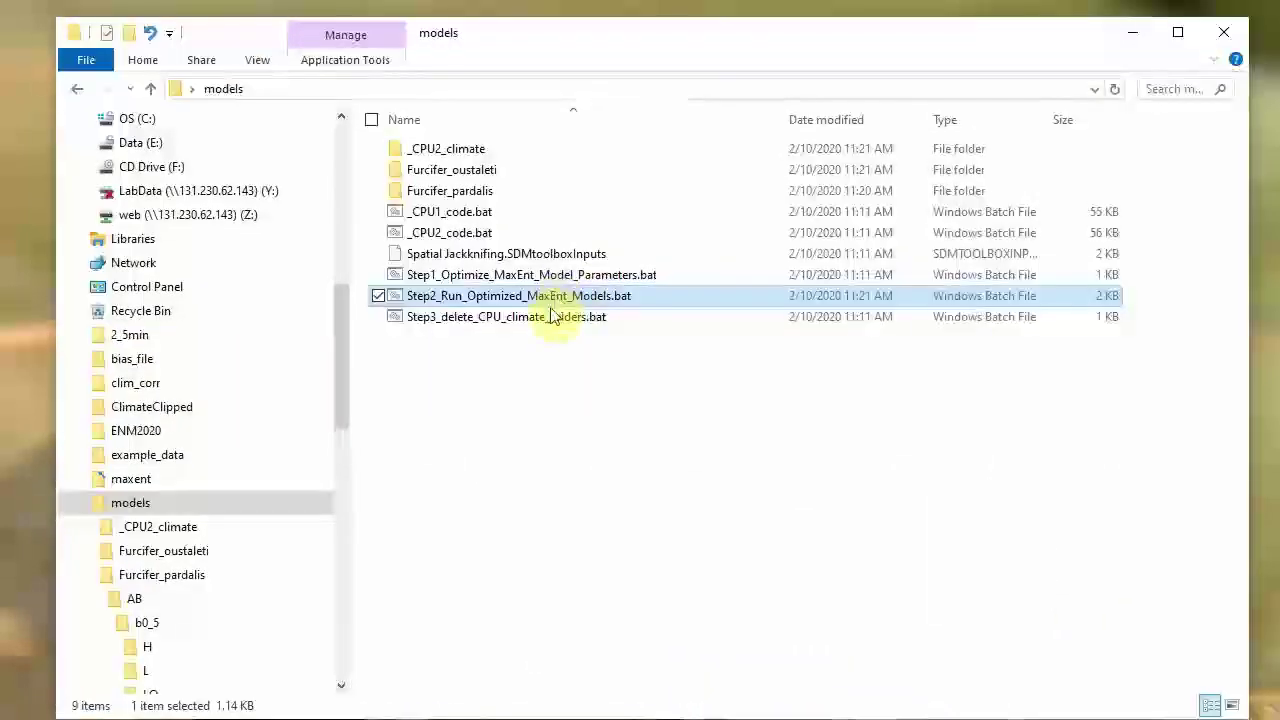
Step: Open the Furcifer_pardalis.html report from the FINAL folder of Furcifer_pardalis and enlarge the browser window
double_click(471, 194)
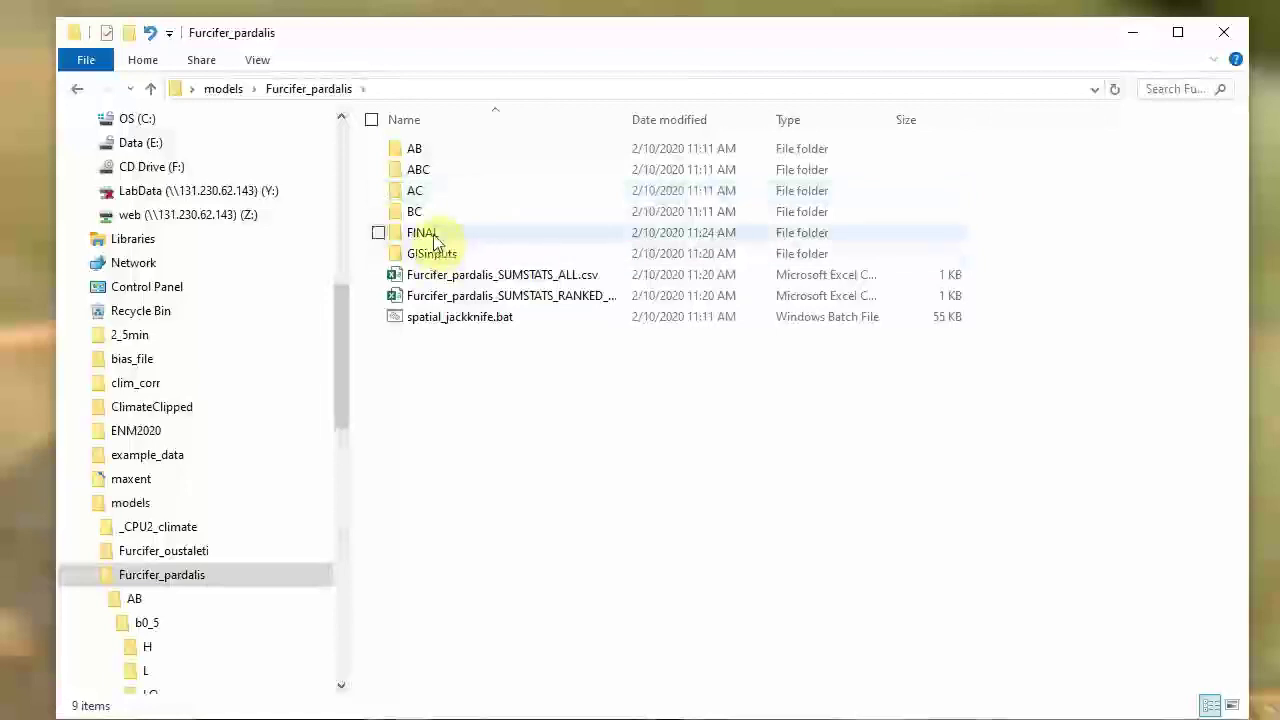
double_click(433, 238)
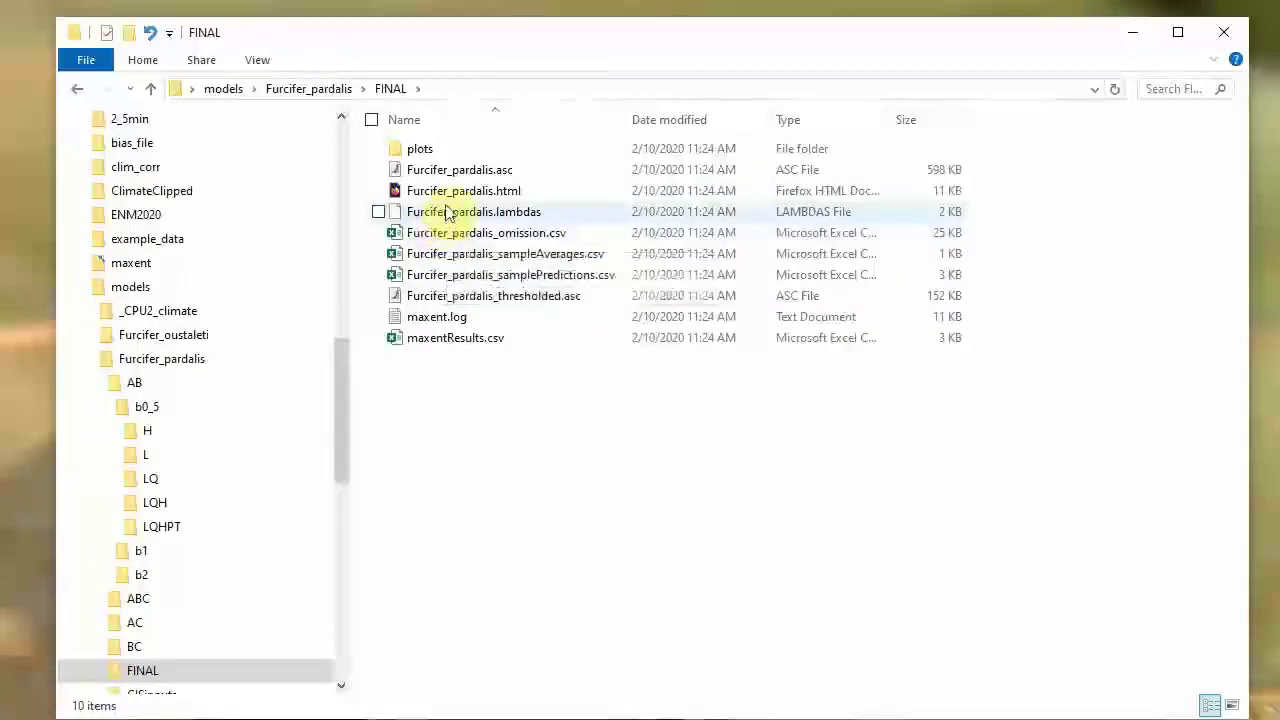
double_click(495, 190)
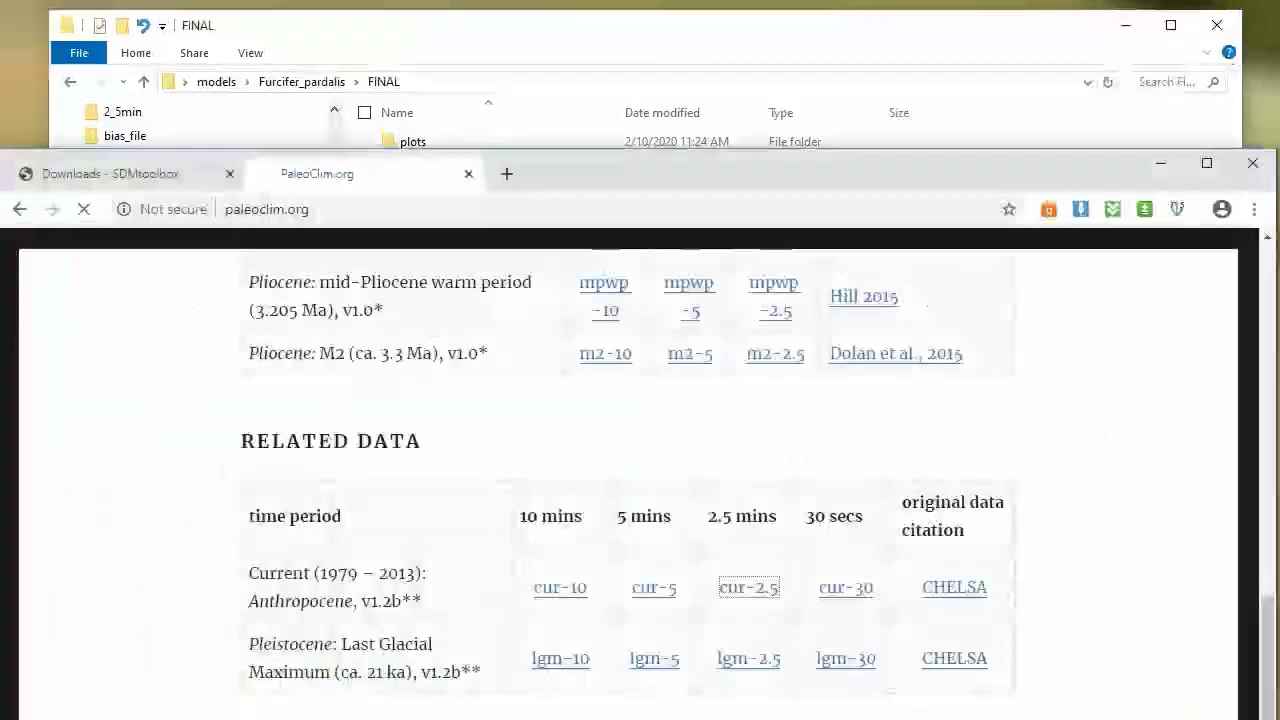
double_click(900, 168)
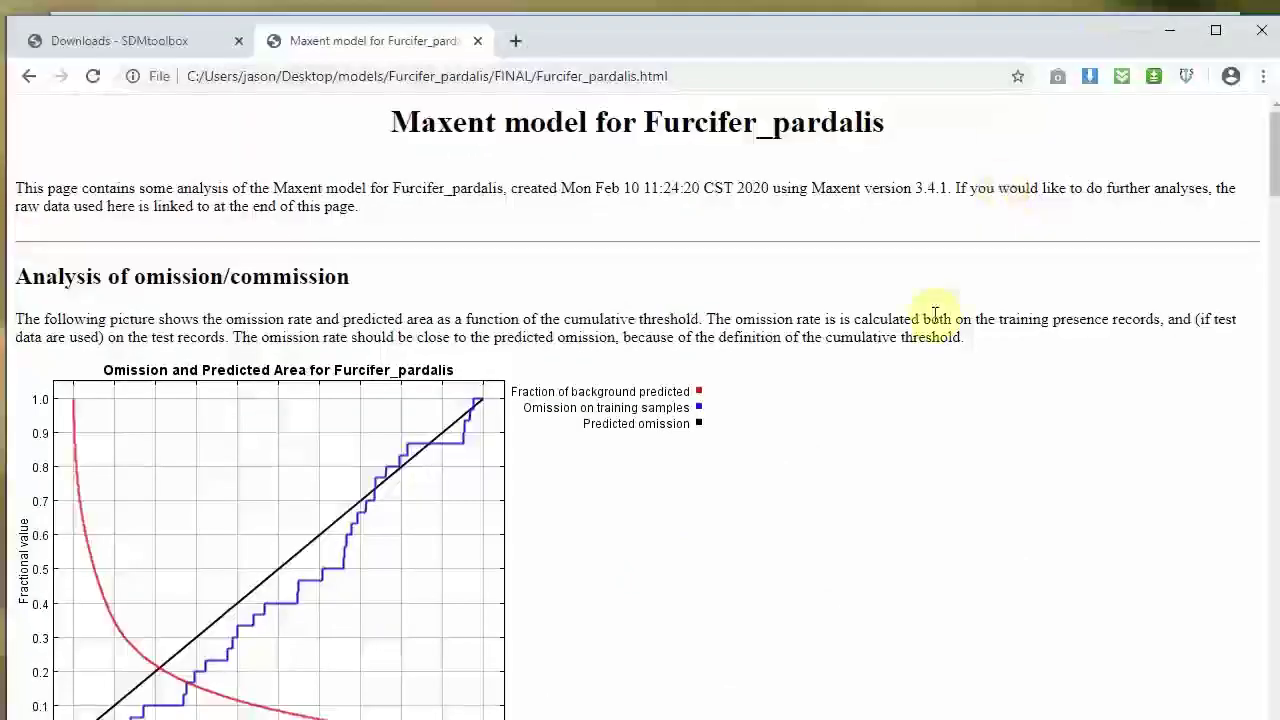
Step: Examine the omission and predicted area plot and the ROC curve in the Furcifer_pardalis MaxEnt report
scroll(935, 314, down, 2)
scroll(935, 314, up, 2)
scroll(936, 318, down, 2)
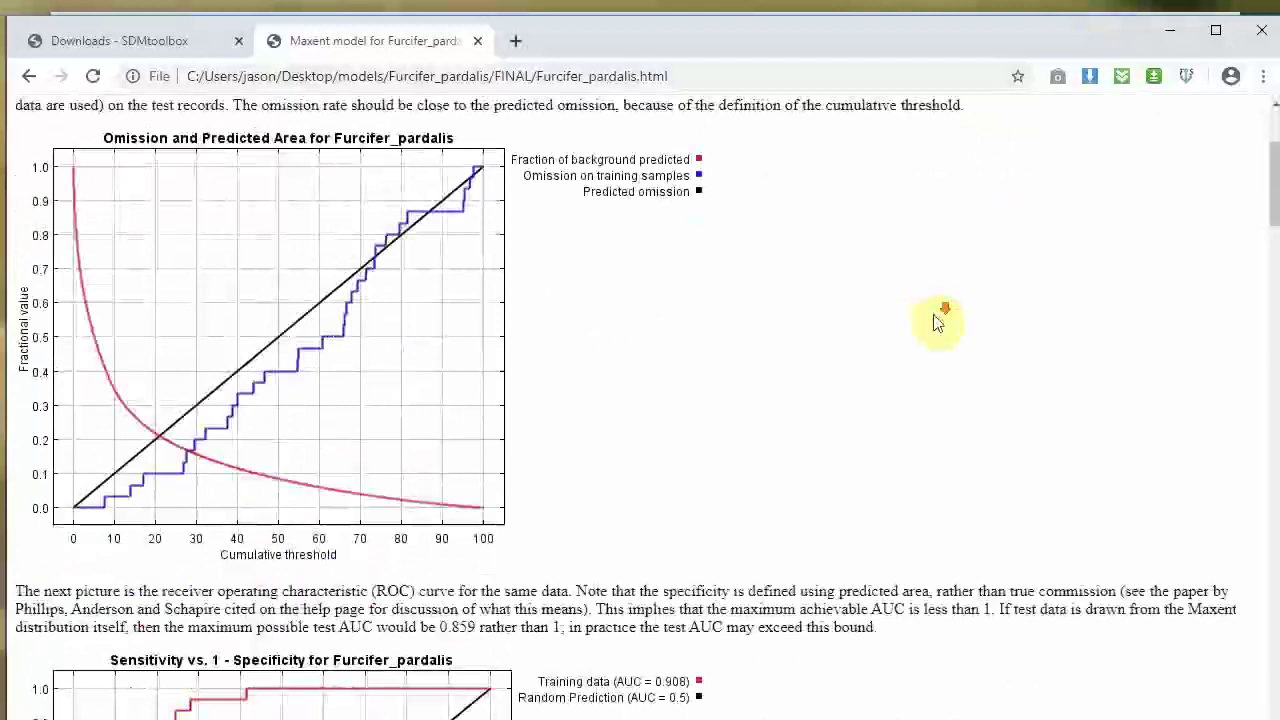
scroll(937, 322, down, 2)
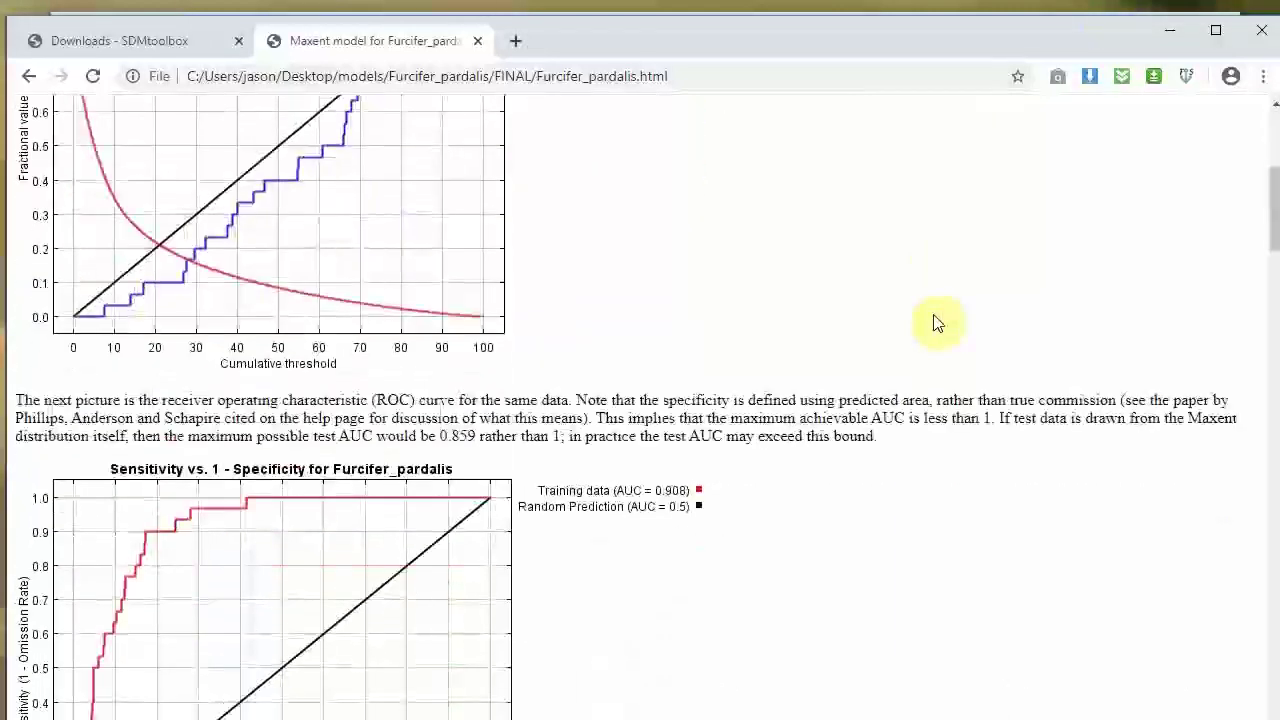
scroll(940, 322, up, 3)
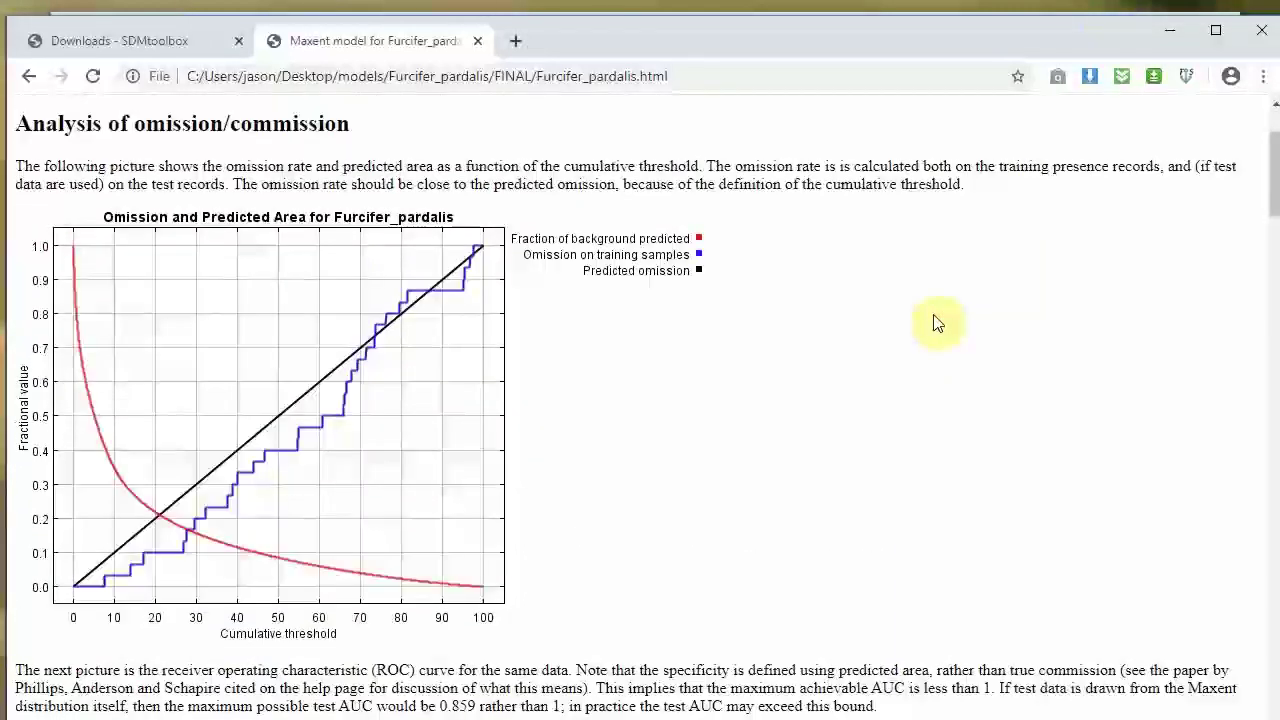
scroll(937, 322, down, 1)
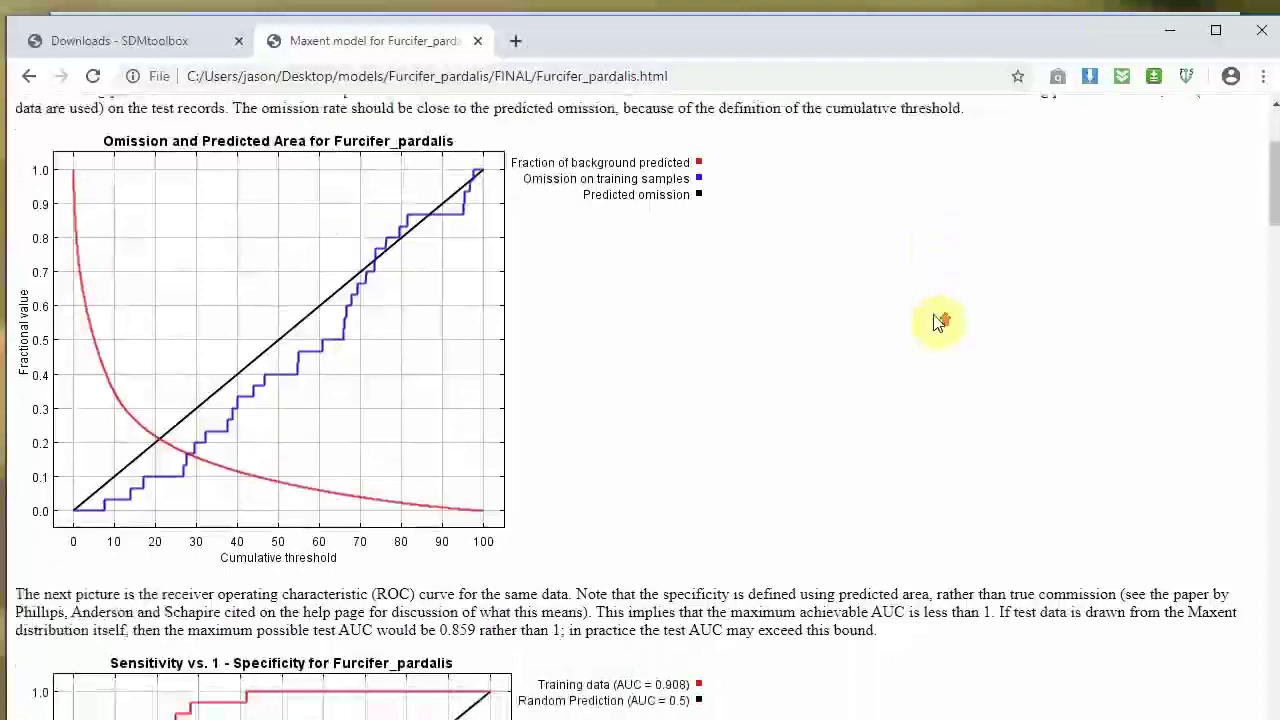
scroll(930, 322, up, 2)
scroll(934, 316, down, 5)
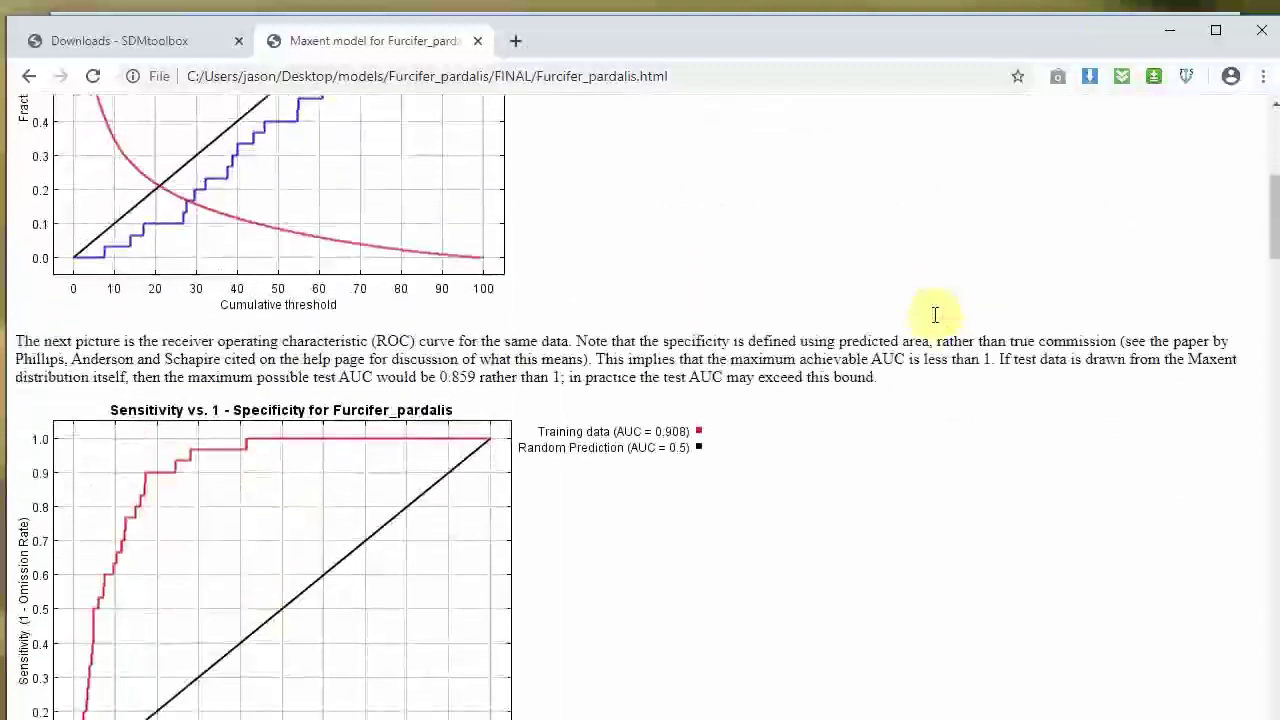
scroll(937, 322, down, 2)
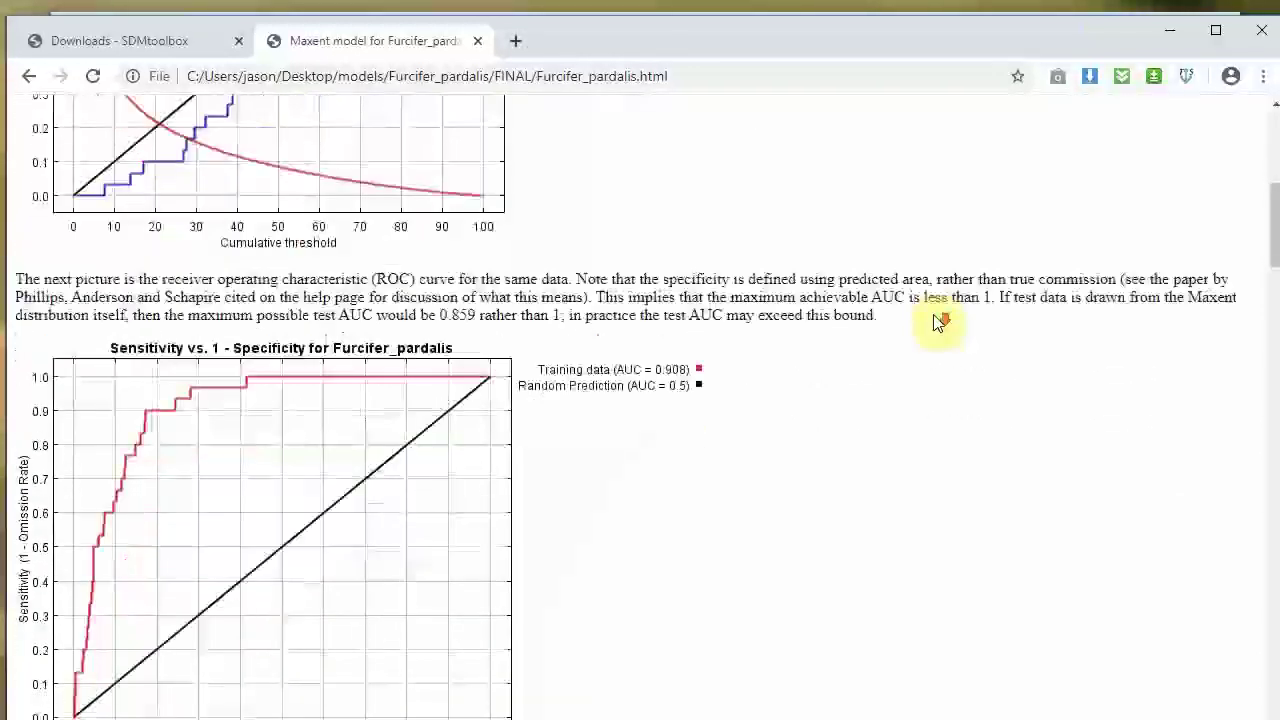
scroll(943, 288, up, 5)
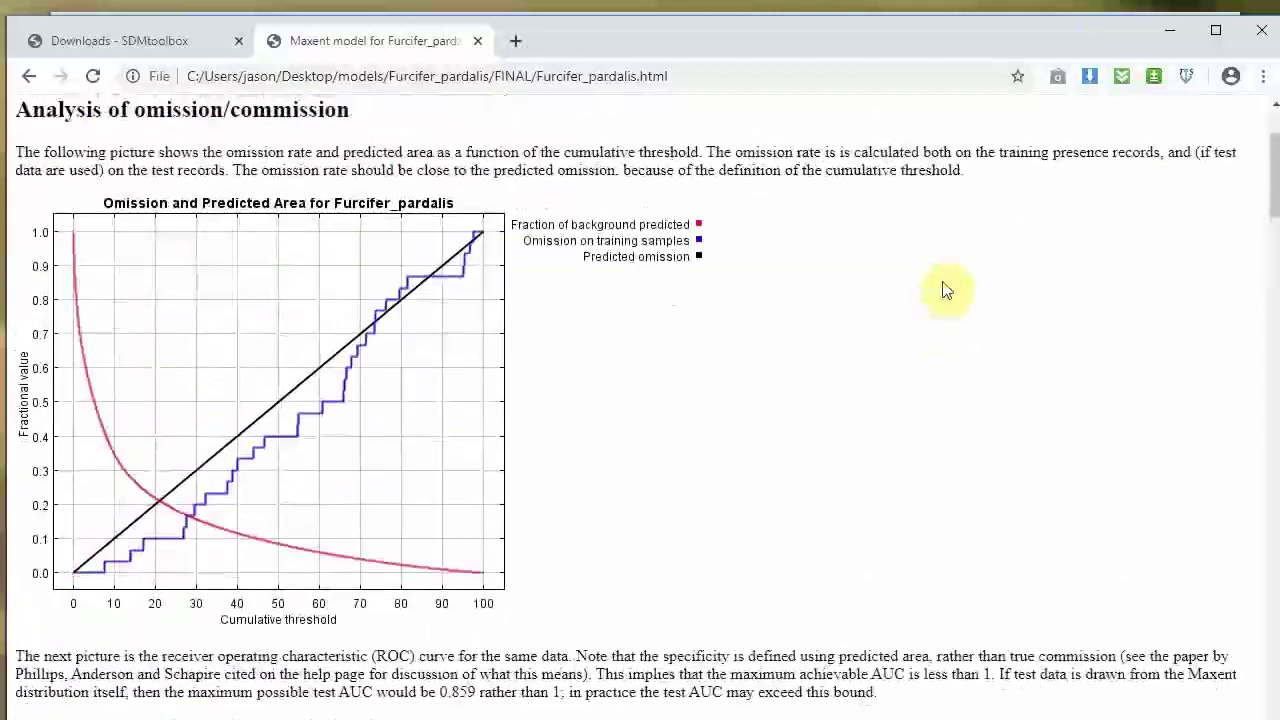
scroll(948, 290, down, 1)
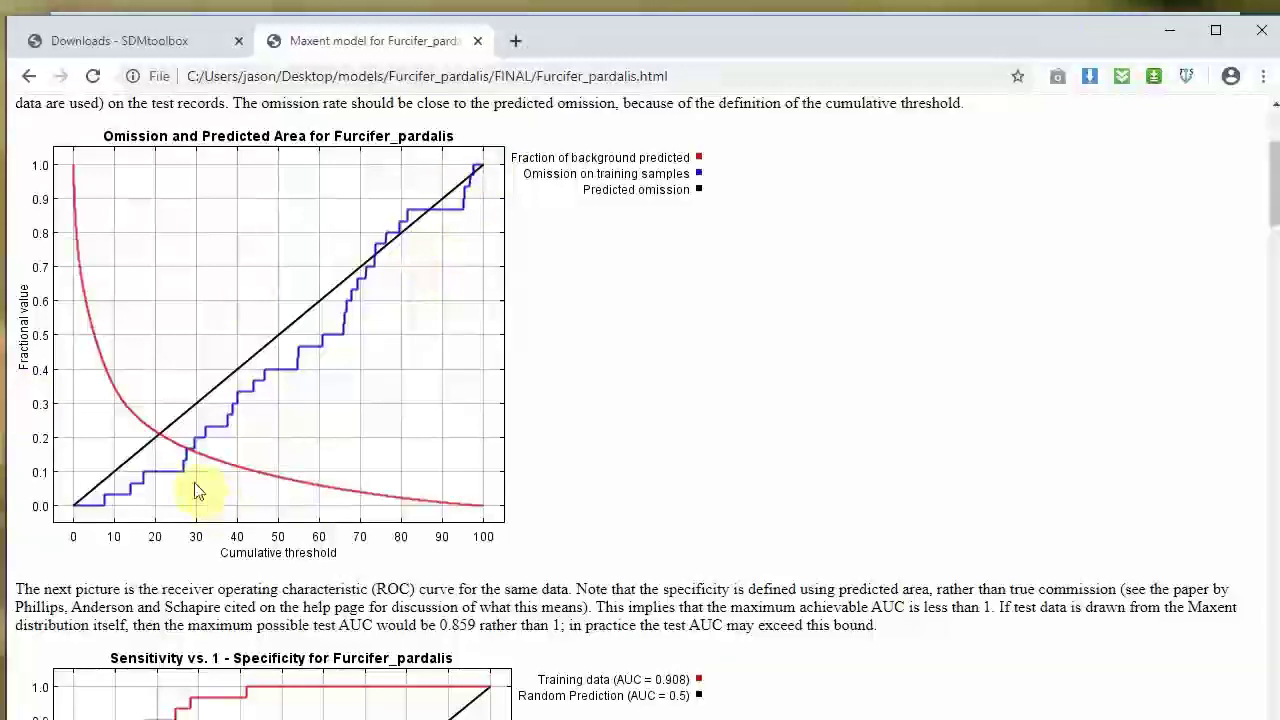
scroll(195, 490, down, 5)
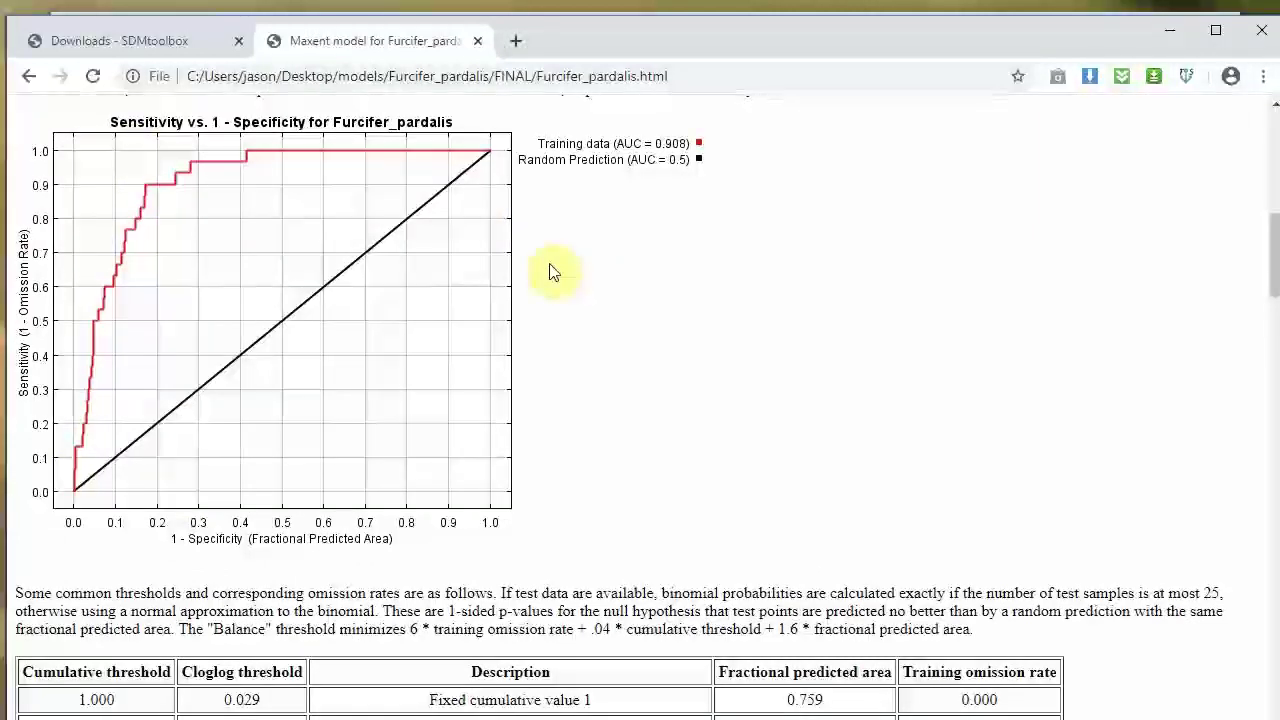
Step: Examine the predicted suitability map with its presence locations under Pictures of the model
scroll(554, 271, down, 9)
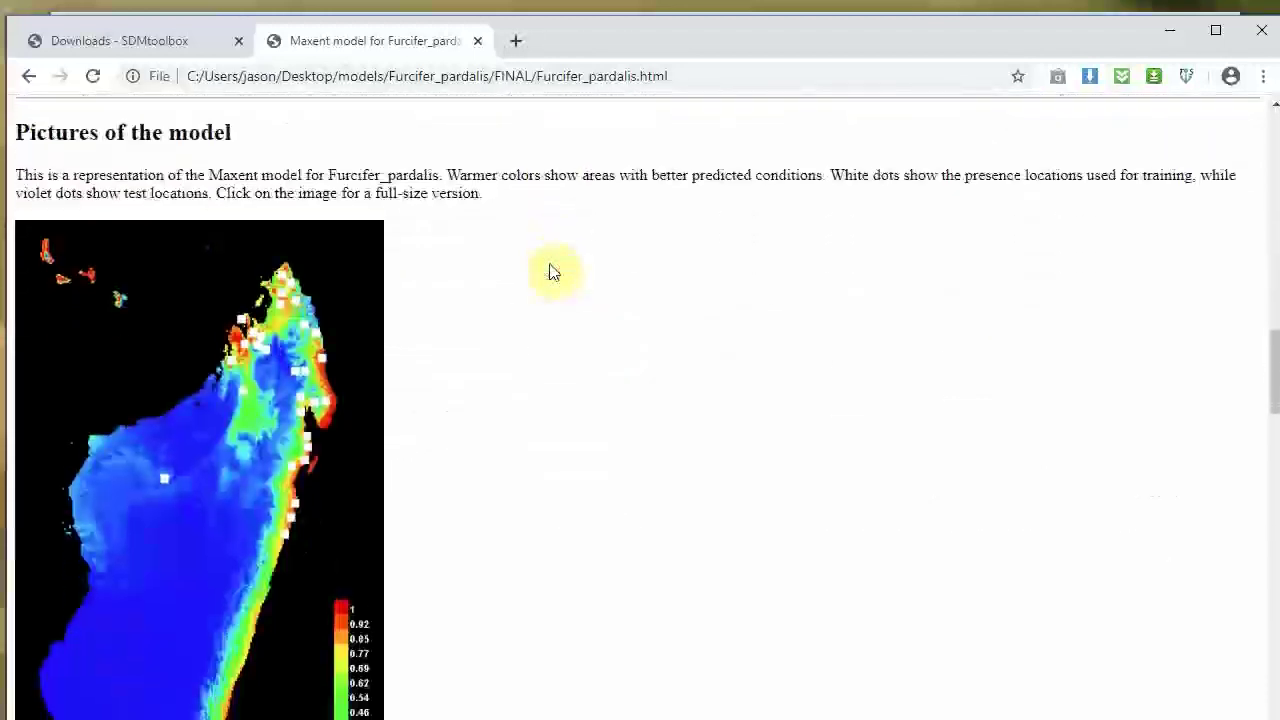
scroll(554, 271, down, 1)
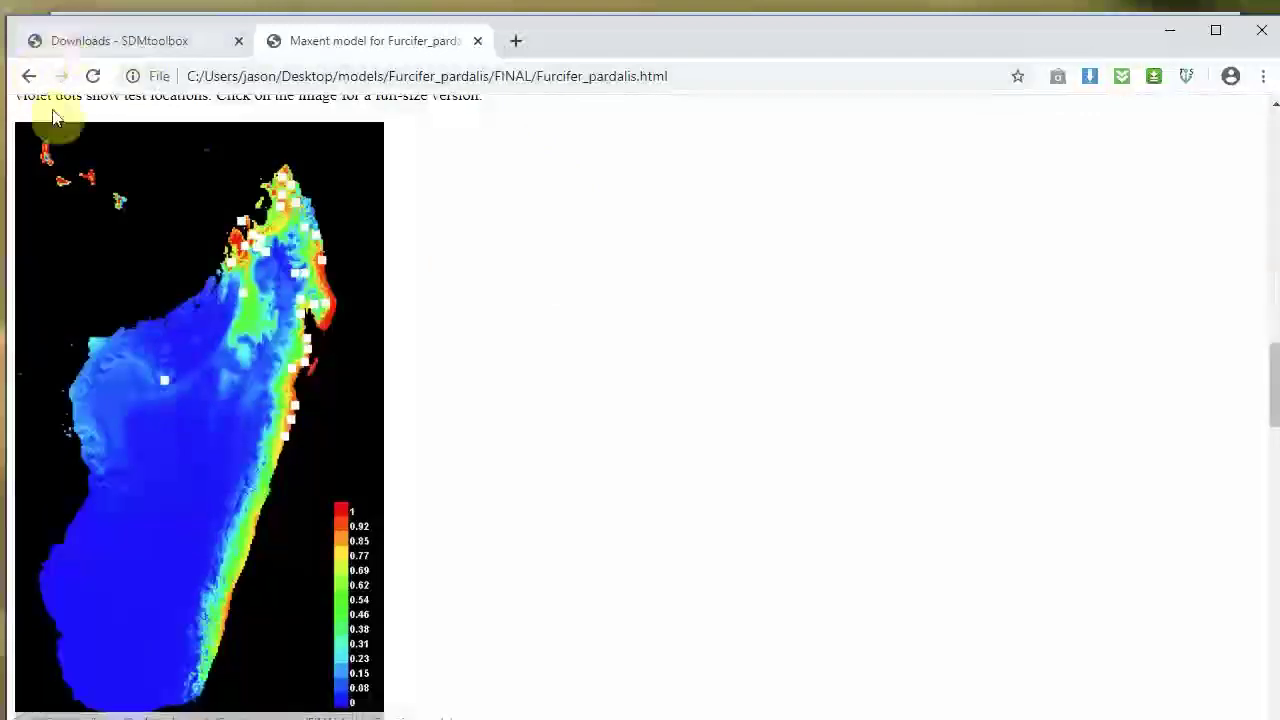
scroll(384, 326, down, 1)
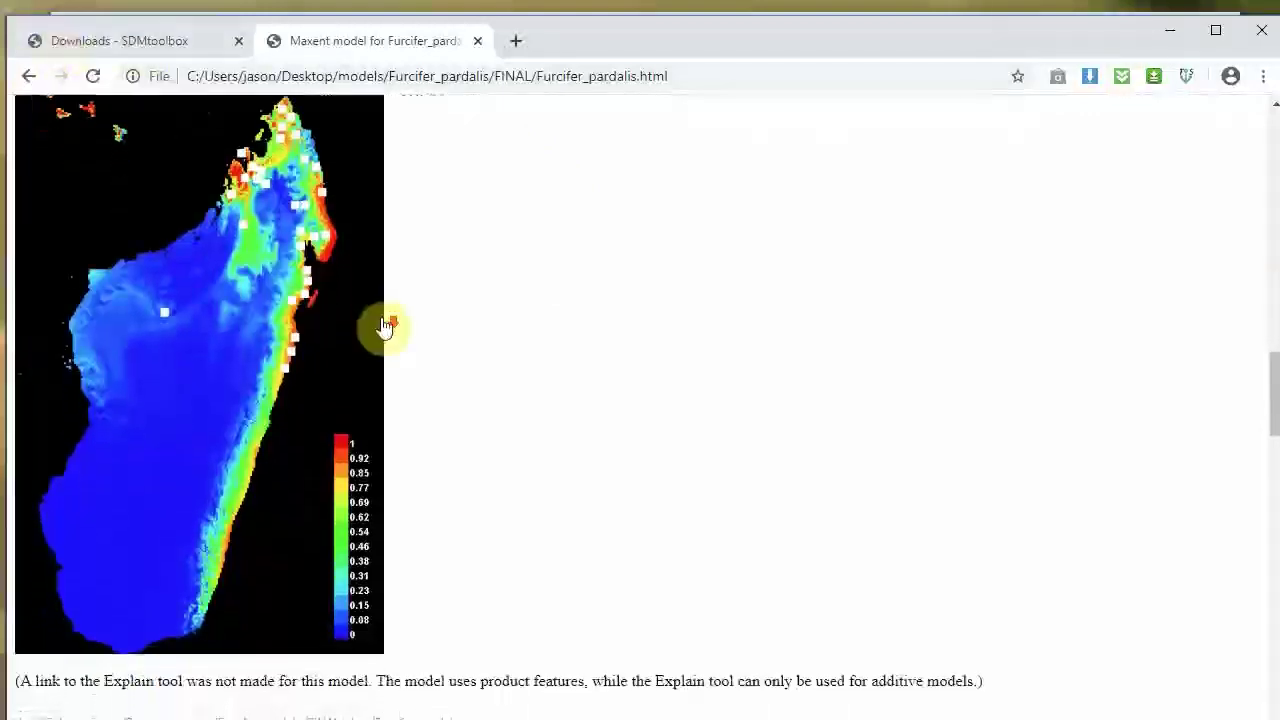
scroll(554, 378, down, 1)
Step: Compare the marginal response curves of the bioclimatic variables with the single-variable response curves
scroll(554, 378, down, 4)
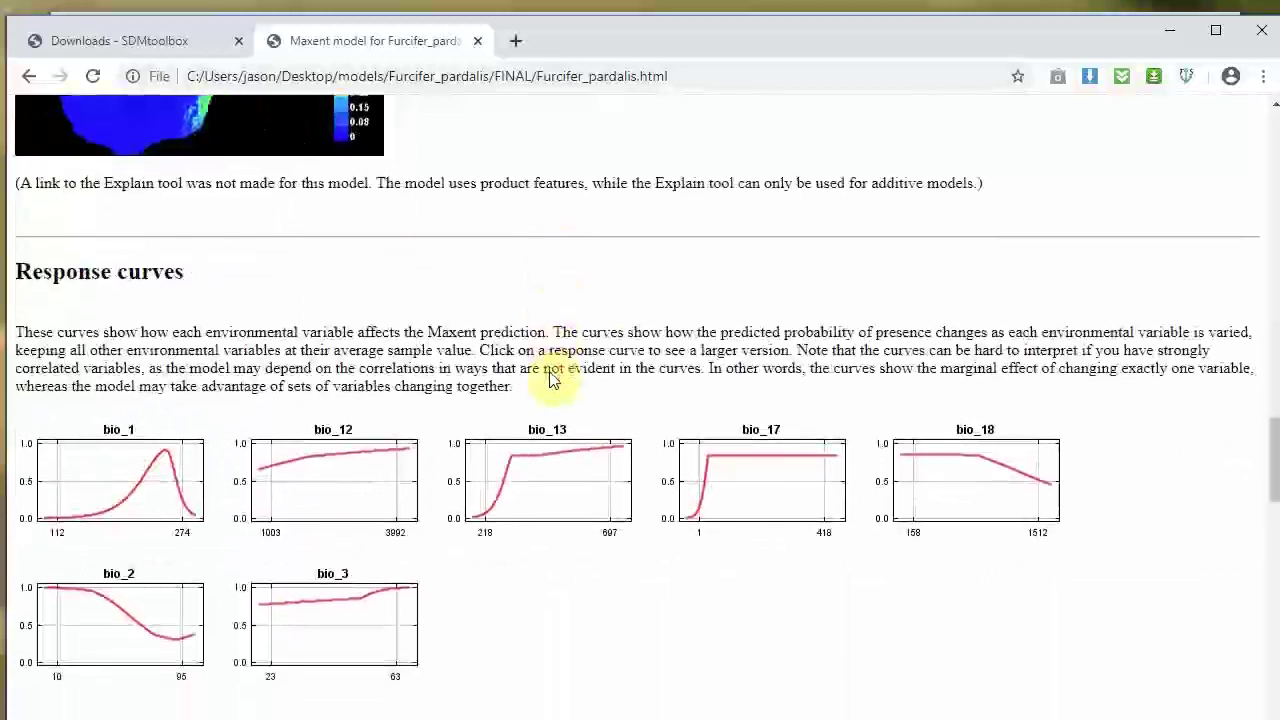
scroll(554, 378, down, 1)
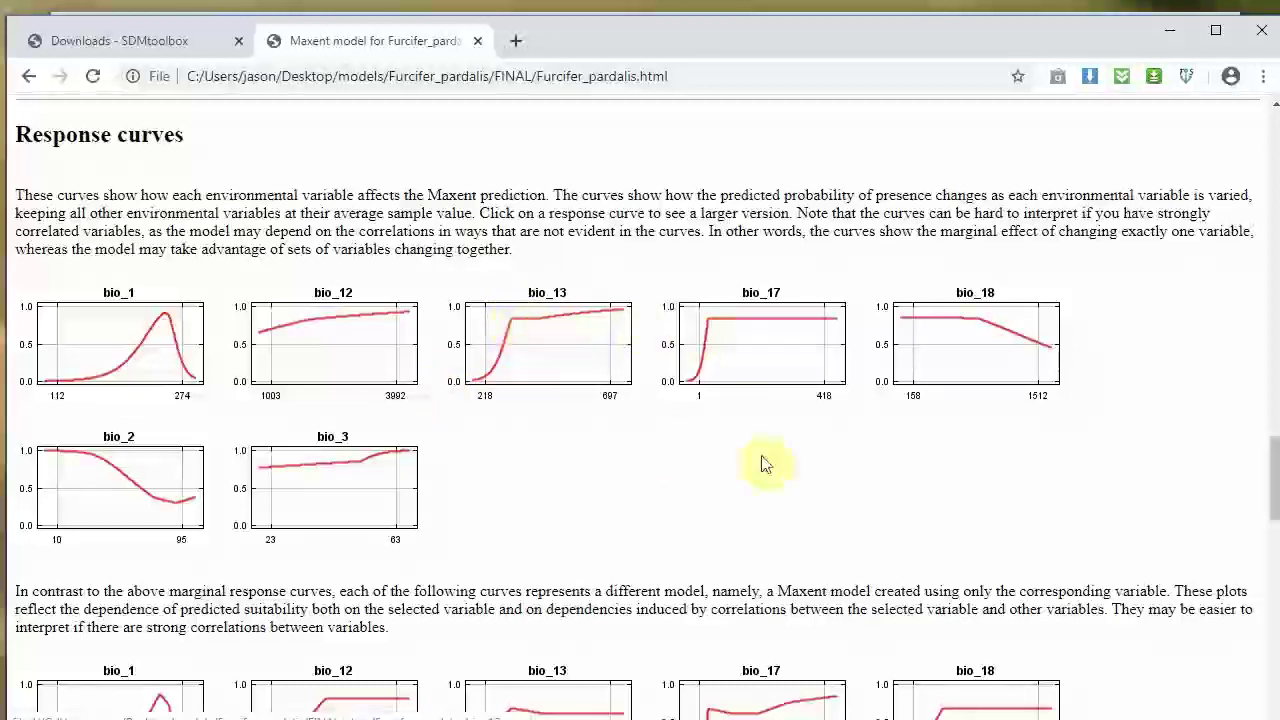
scroll(766, 462, down, 3)
scroll(766, 462, down, 1)
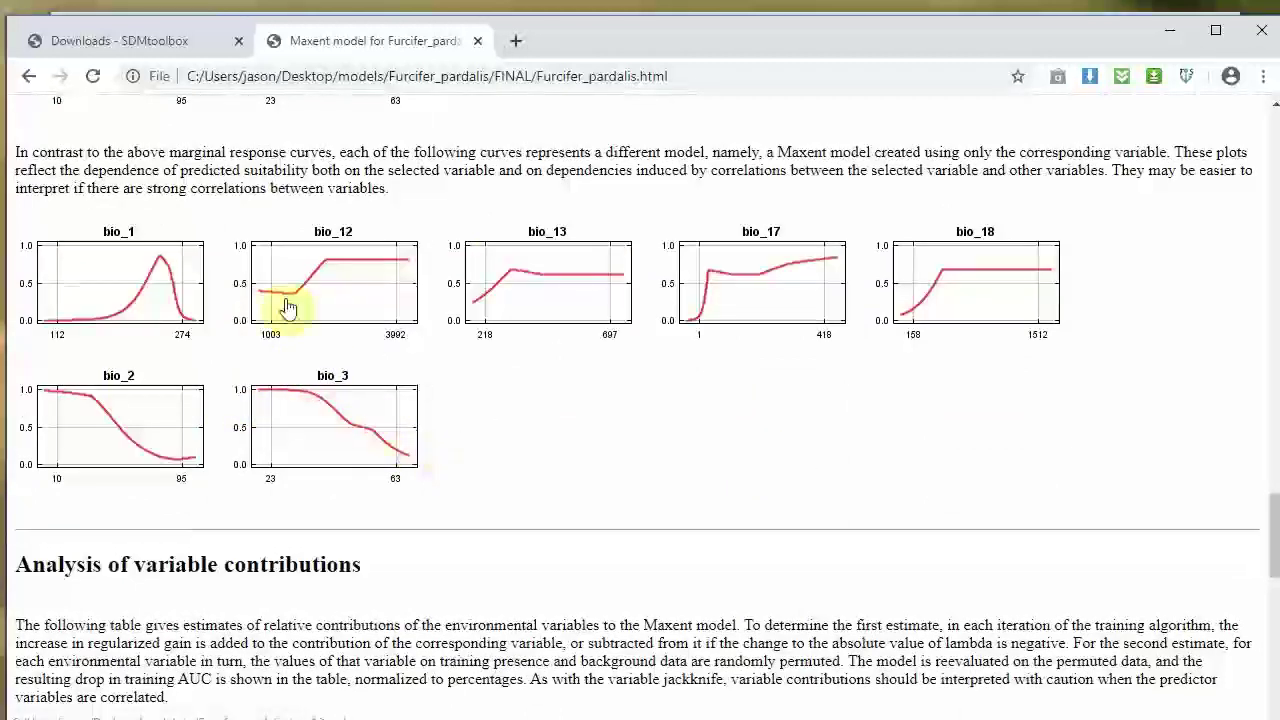
scroll(286, 260, up, 2)
scroll(286, 305, up, 2)
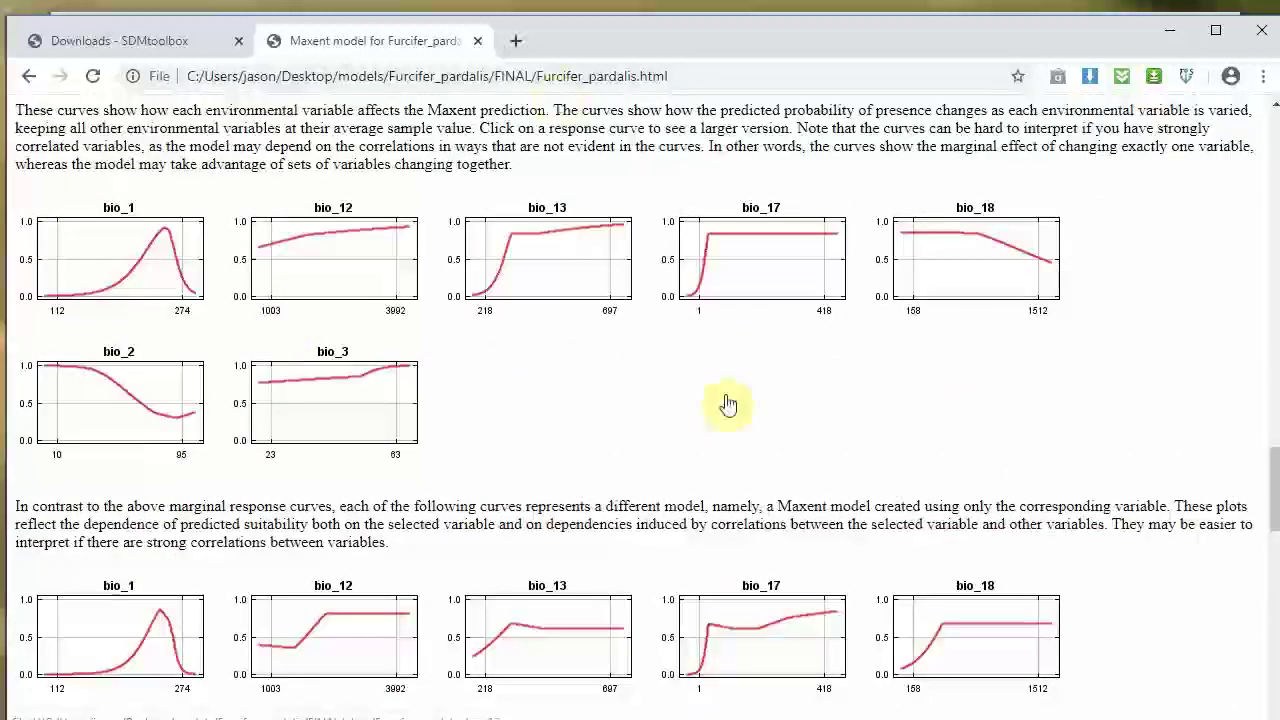
Step: Review the variable contributions table and the run settings in the report, and return to the threshold table
scroll(485, 413, down, 10)
scroll(485, 417, up, 1)
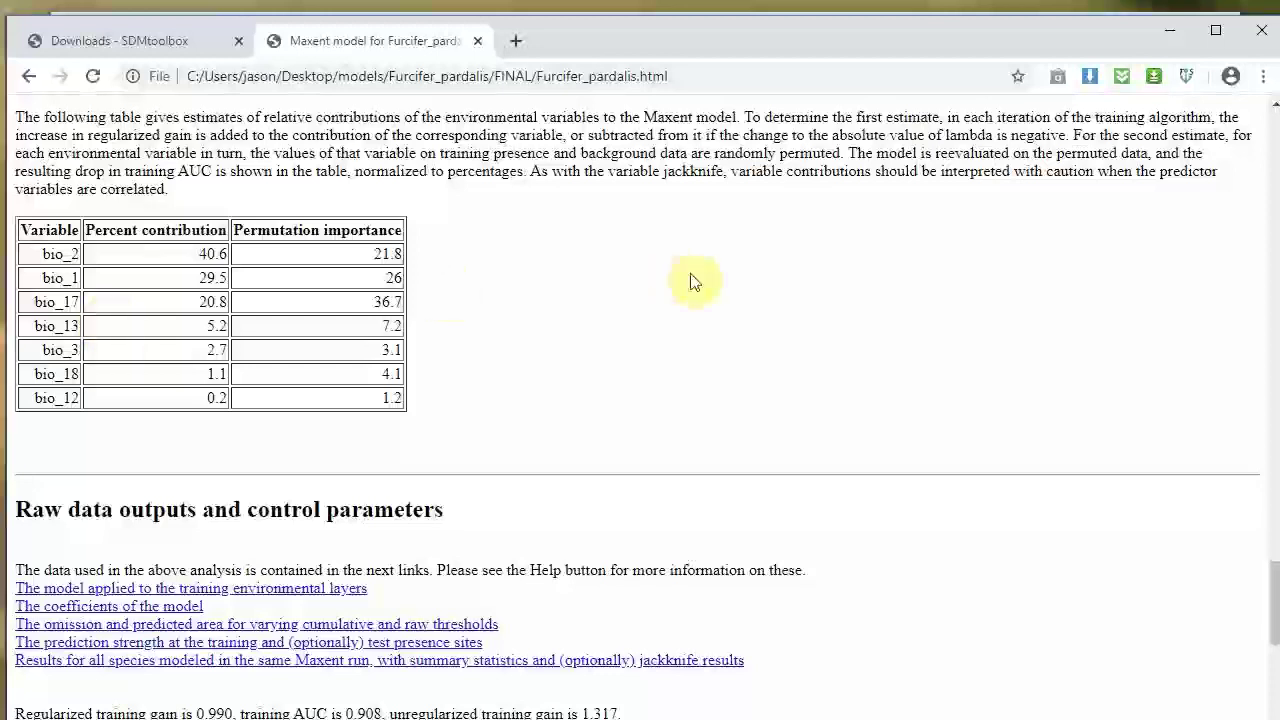
scroll(697, 280, down, 4)
scroll(697, 280, down, 2)
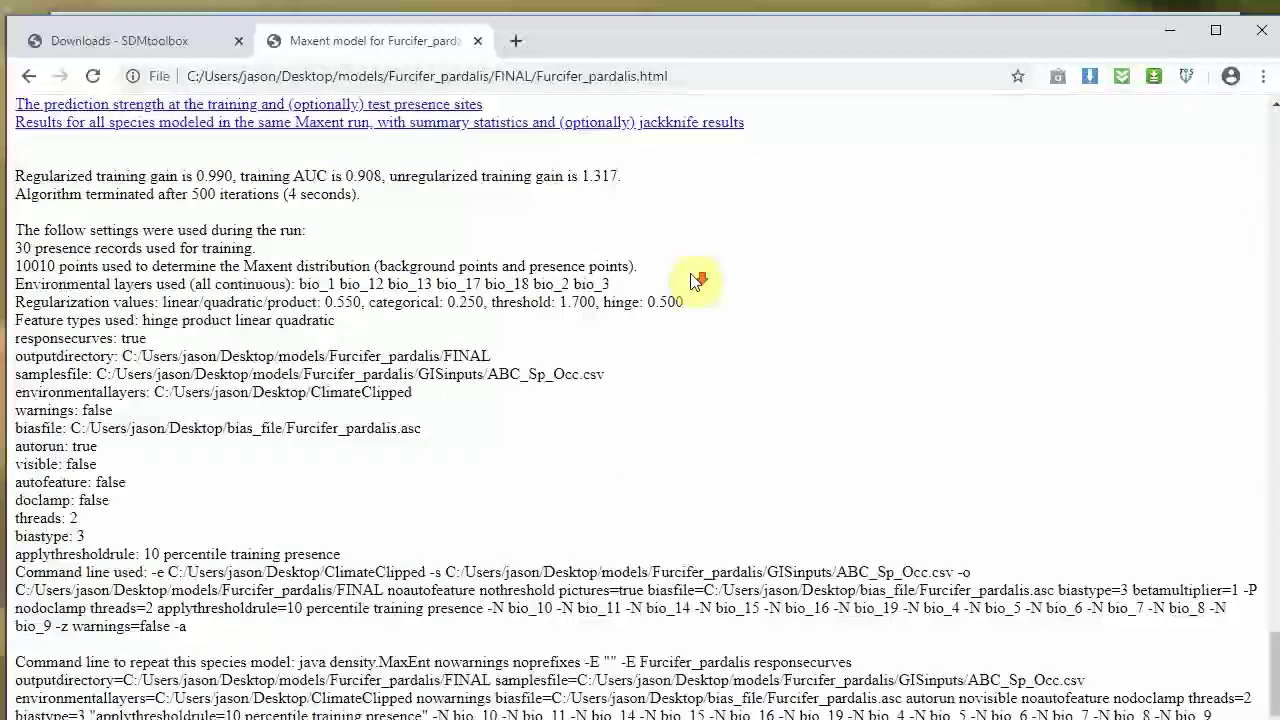
scroll(697, 280, up, 10)
scroll(697, 280, up, 15)
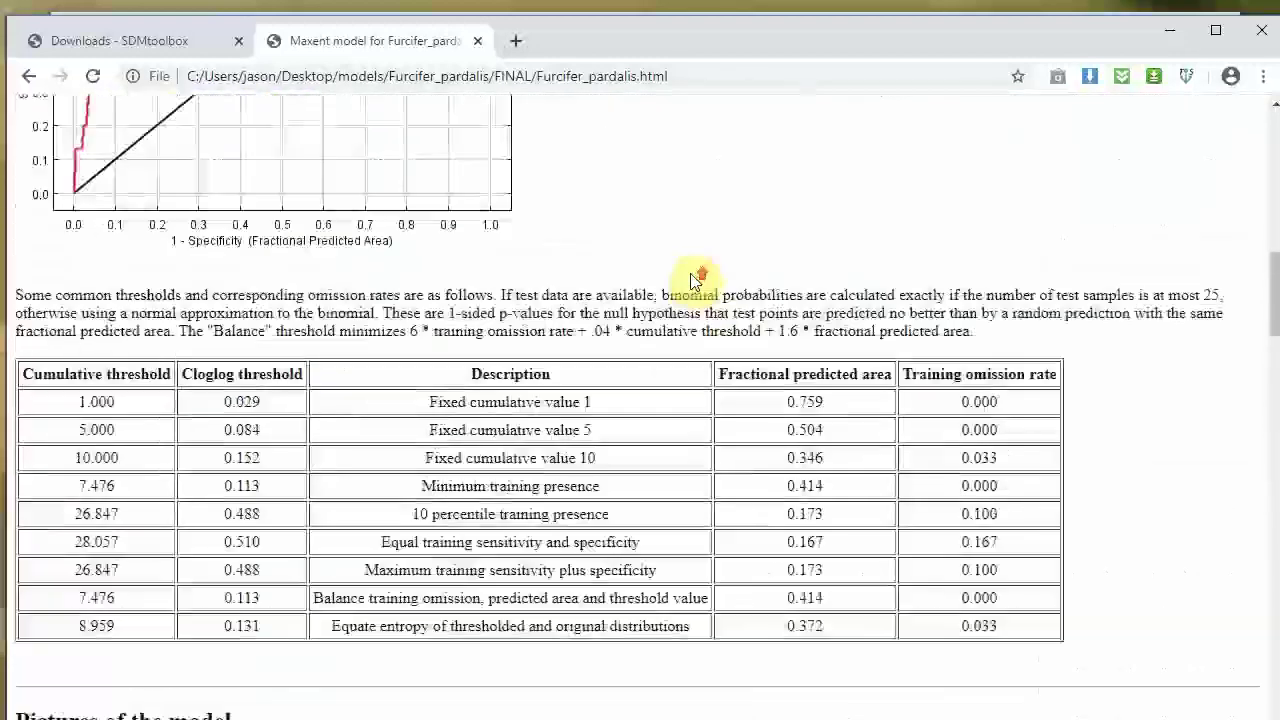
Step: Minimize the report, select Furcifer_pardalis.asc in the FINAL folder, and go back up to the Furcifer_pardalis folder
click(1165, 32)
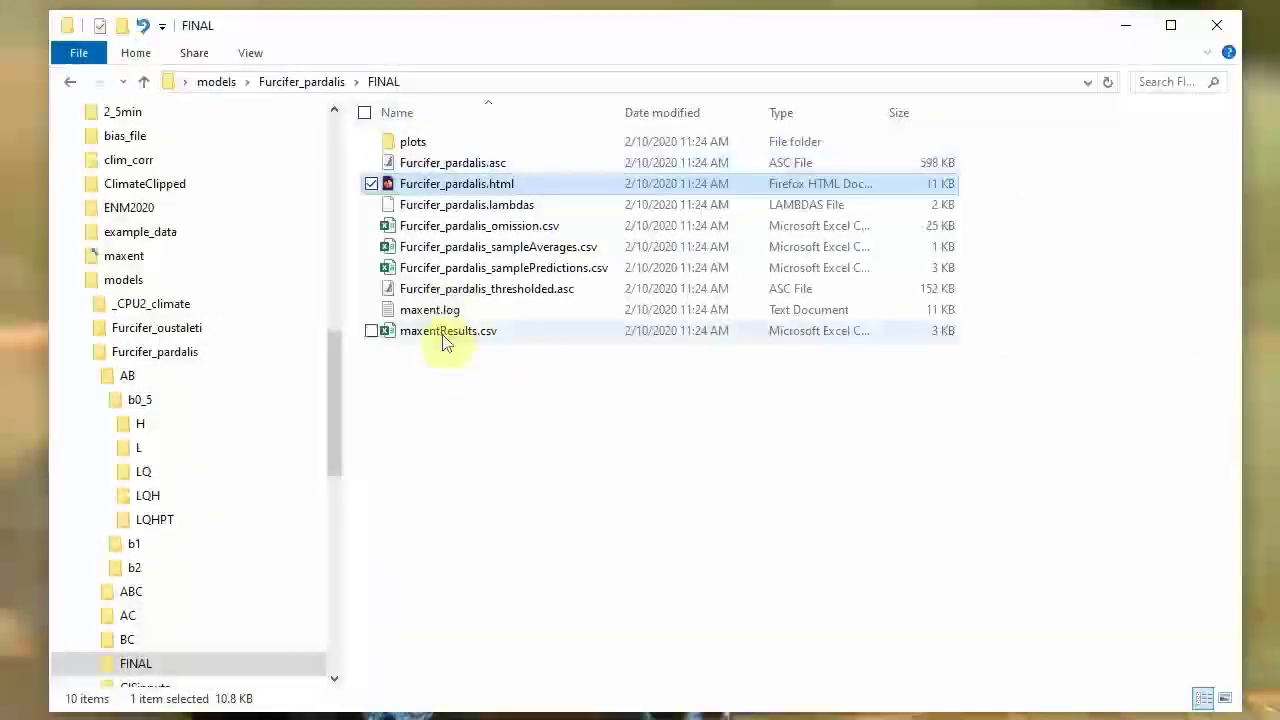
click(488, 163)
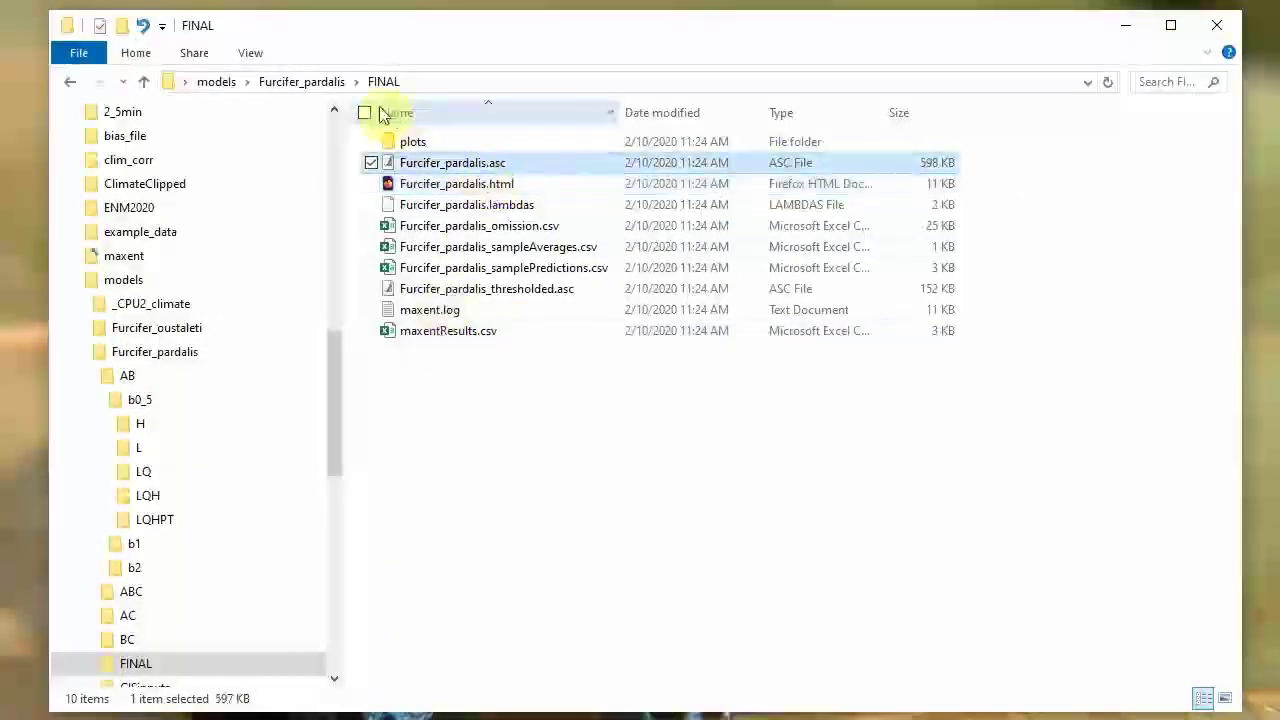
click(333, 88)
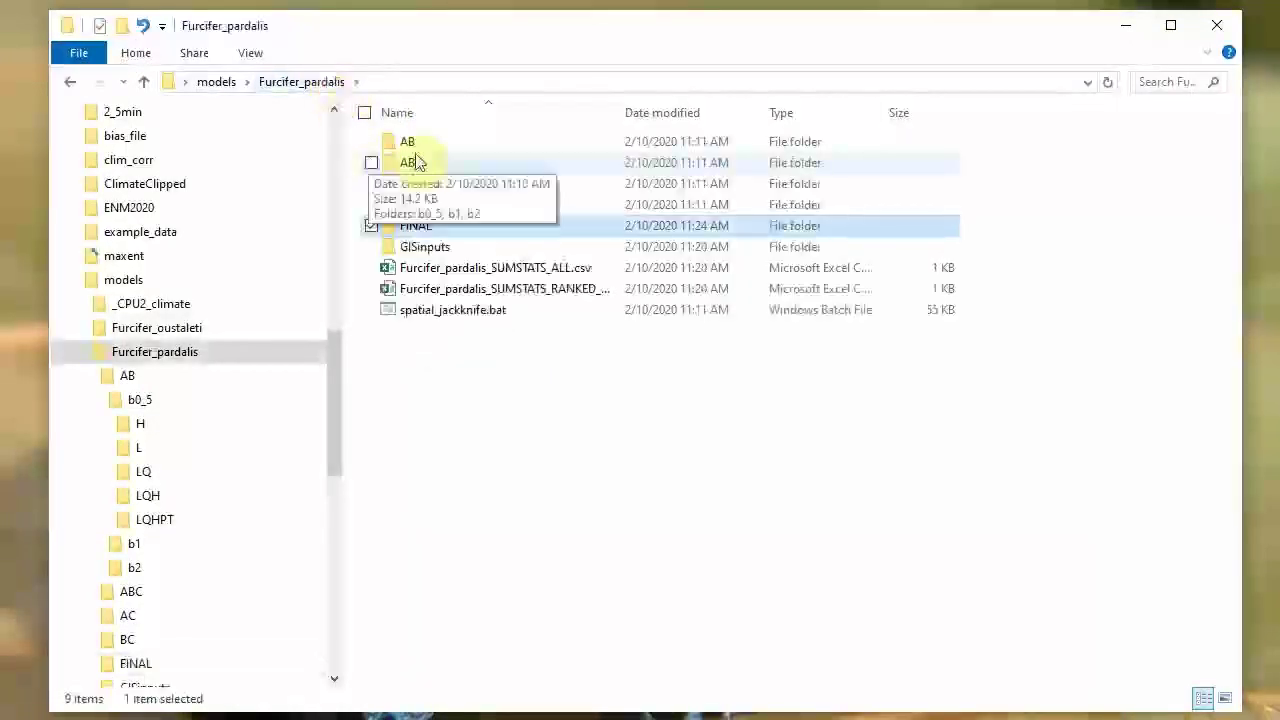
Step: Check the contents of the Furcifer_oustaleti folder and return to the models folder
click(218, 84)
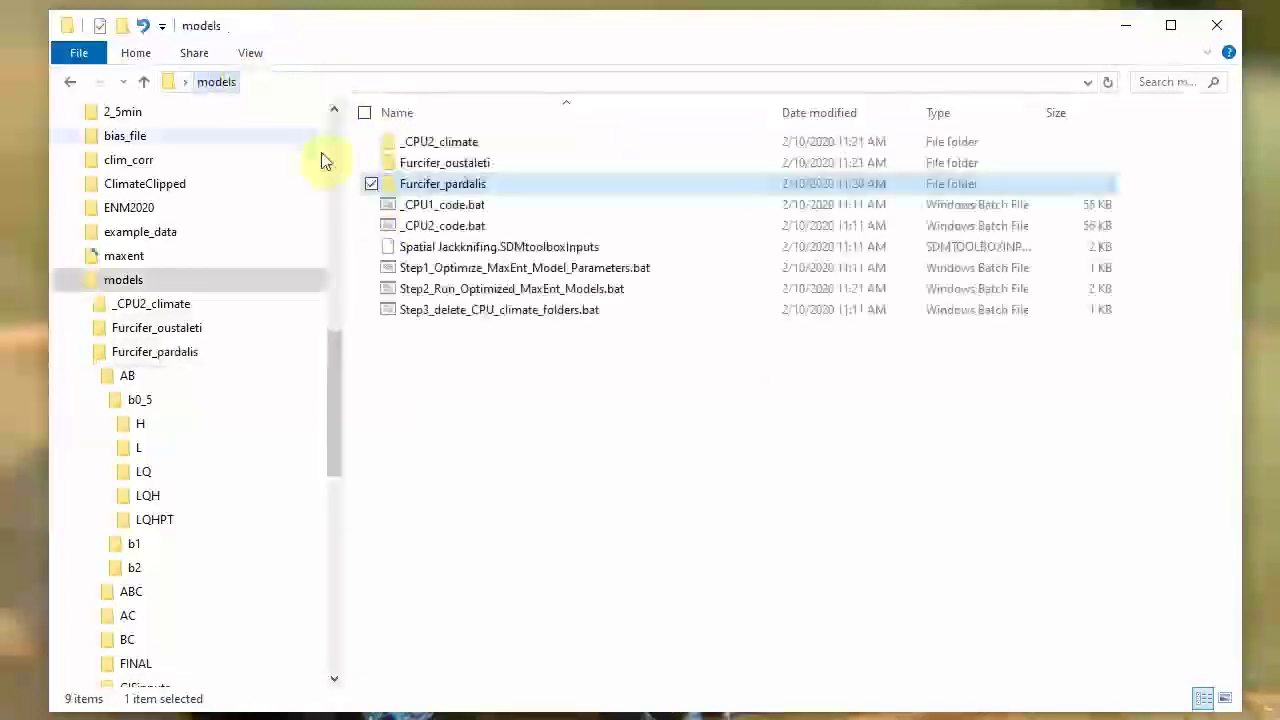
double_click(430, 163)
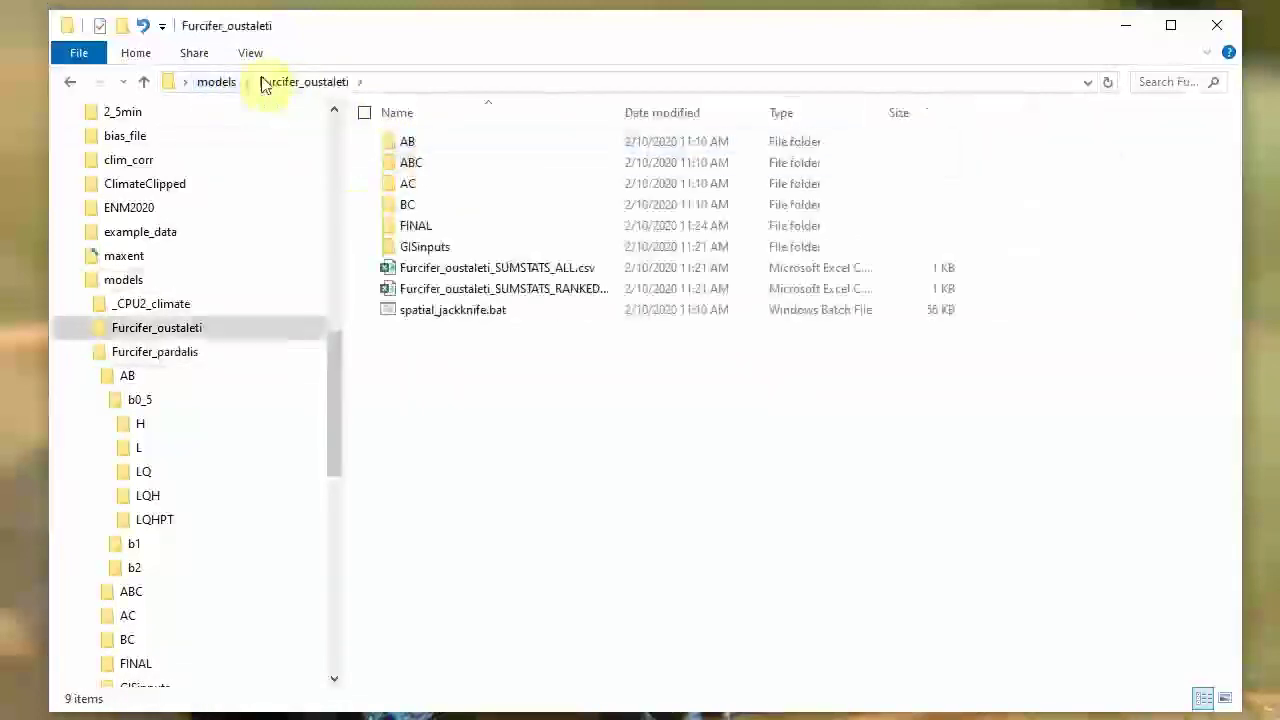
click(220, 83)
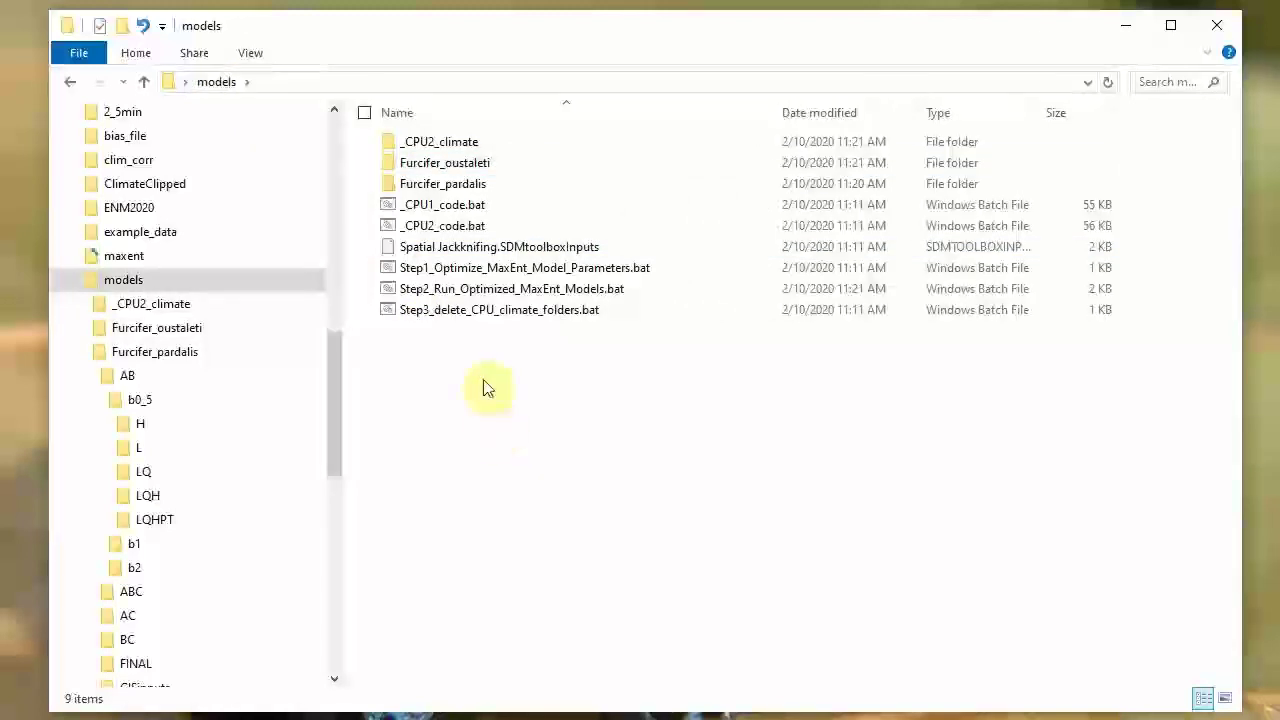
Step: Run Step3_delete_CPU_climate_folders.bat in the models folder to remove the temporary CPU climate folder
click(461, 314)
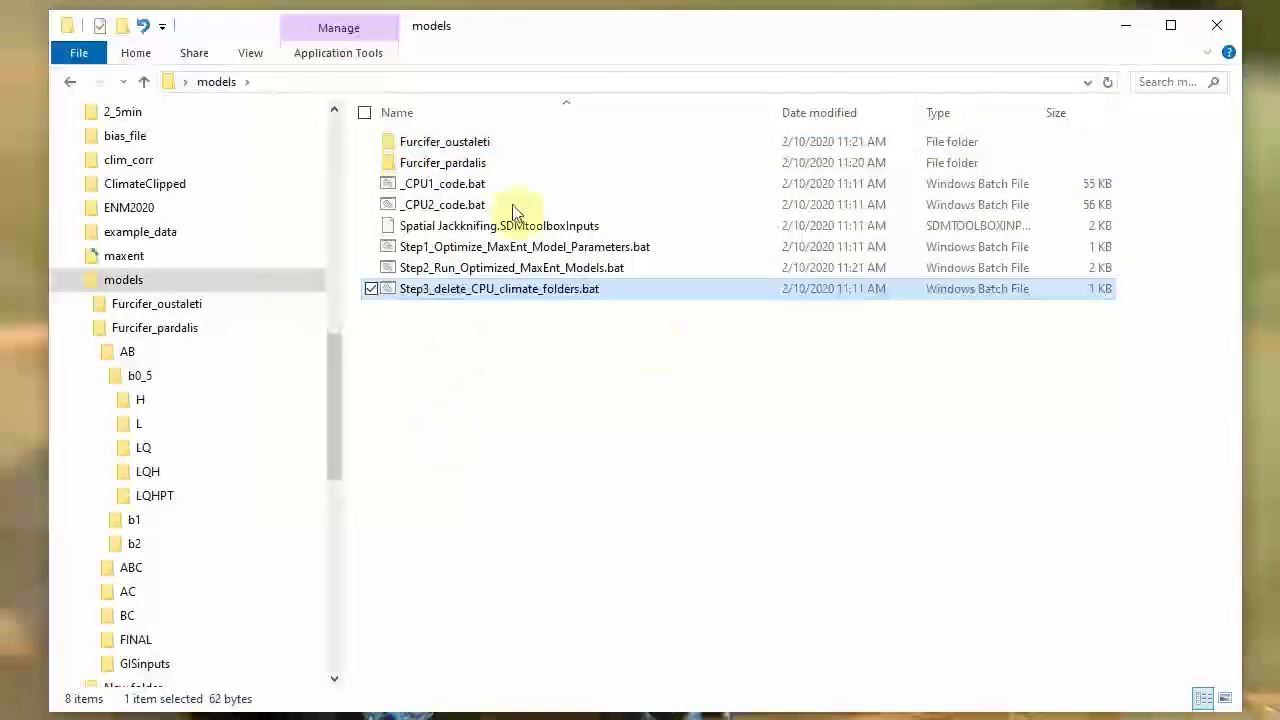
click(640, 462)
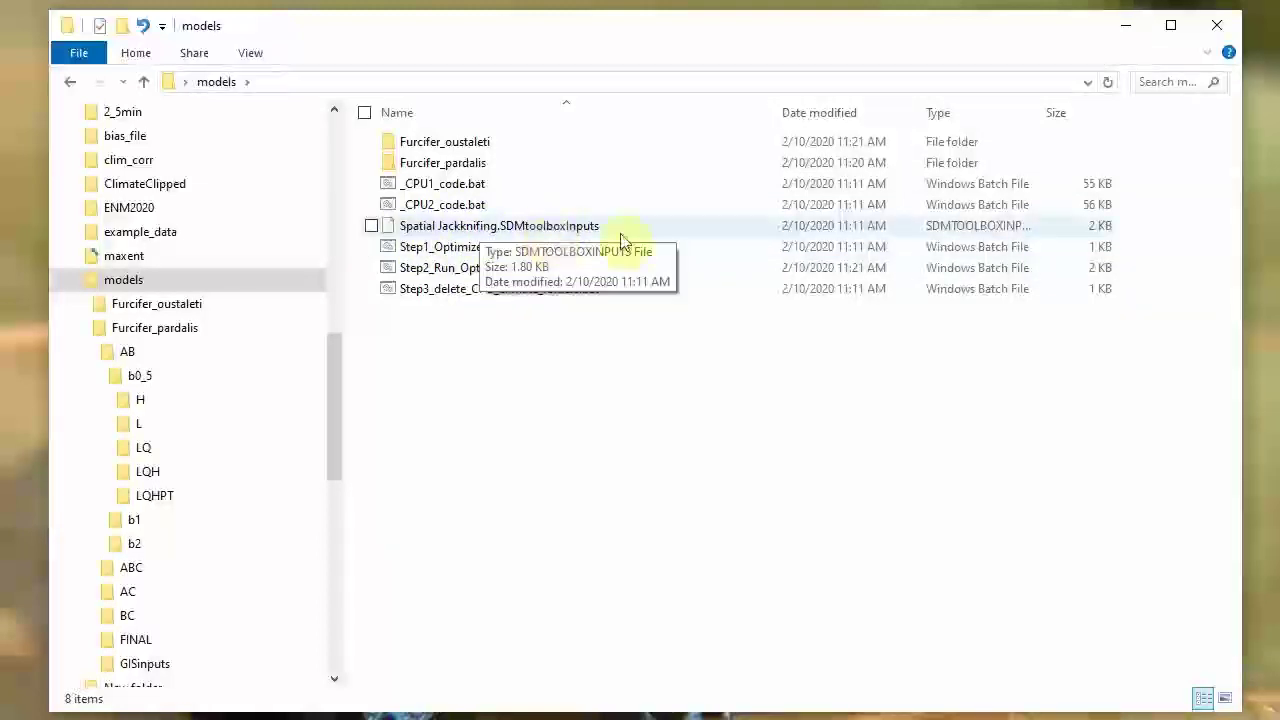
Step: Open the Spatial Jackknifing.SDMtoolboxInputs file from the models folder in Notepad++
right_click(560, 230)
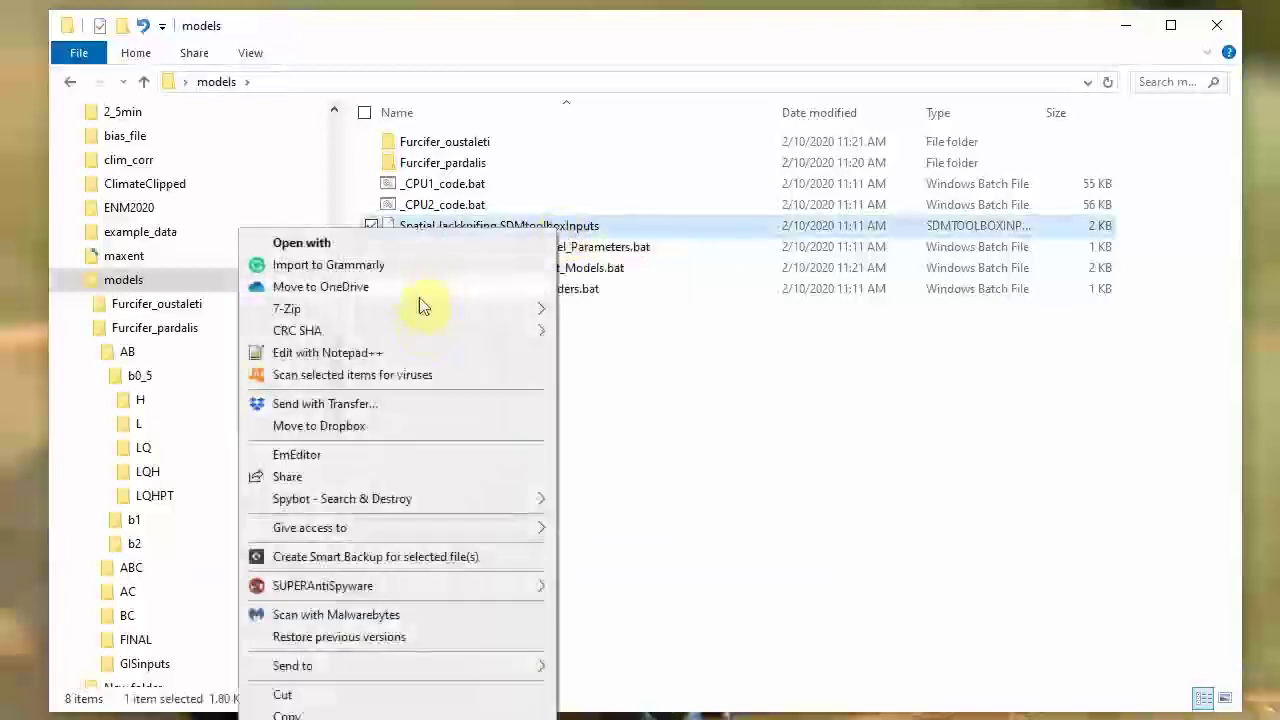
click(418, 350)
click(418, 347)
Step: Review the recorded input parameters of the spatial jackknife run, from the MaxEnt location down to the random test point percentage
scroll(418, 347, down, 1)
scroll(420, 340, up, 1)
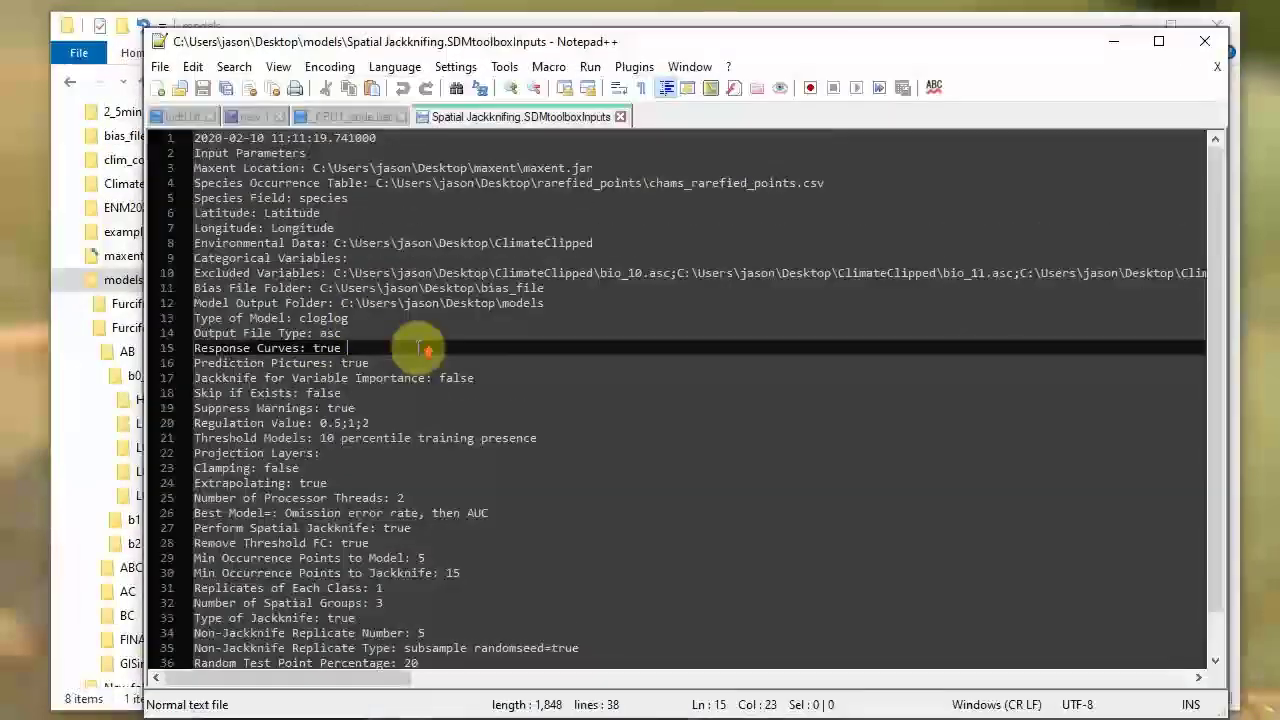
key(Up)
key(Up)
key(Up)
key(Up)
key(Up)
key(Up)
key(Up)
key(Up)
key(Up)
key(Up)
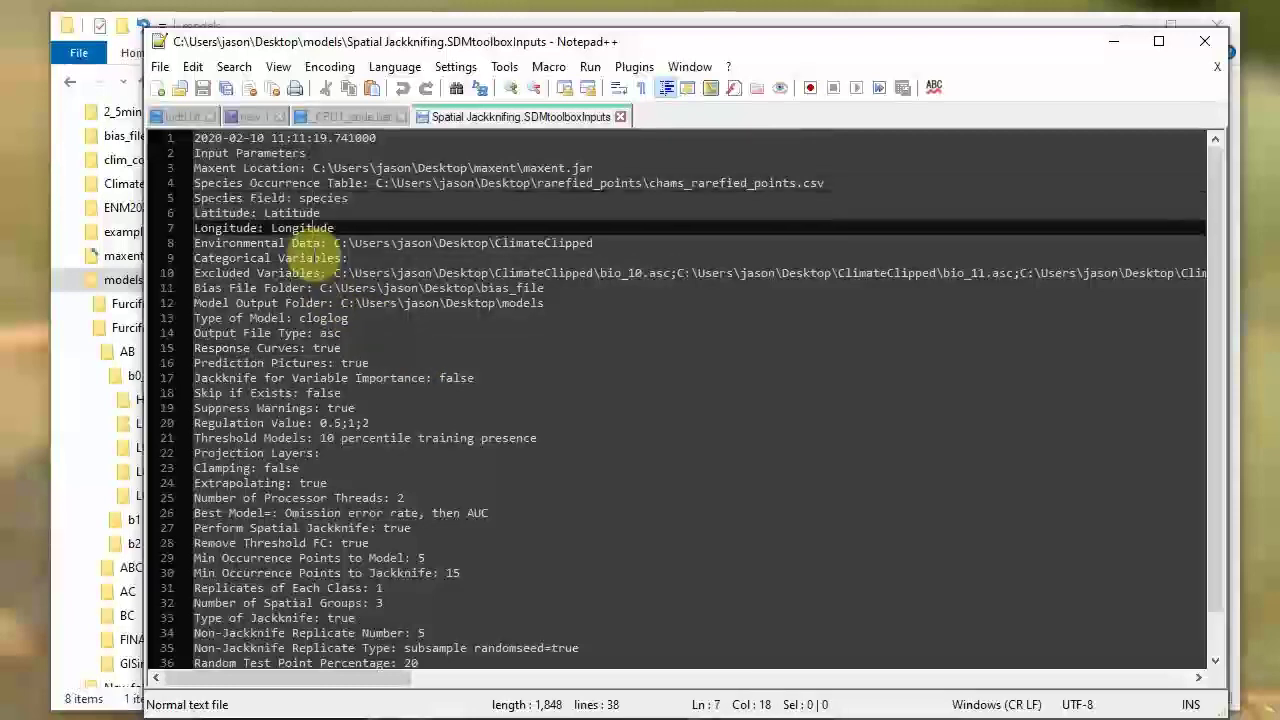
key(Down)
key(Down)
key(Down)
key(Down)
key(Down)
key(Down)
key(Down)
key(Down)
key(Down)
click(217, 245)
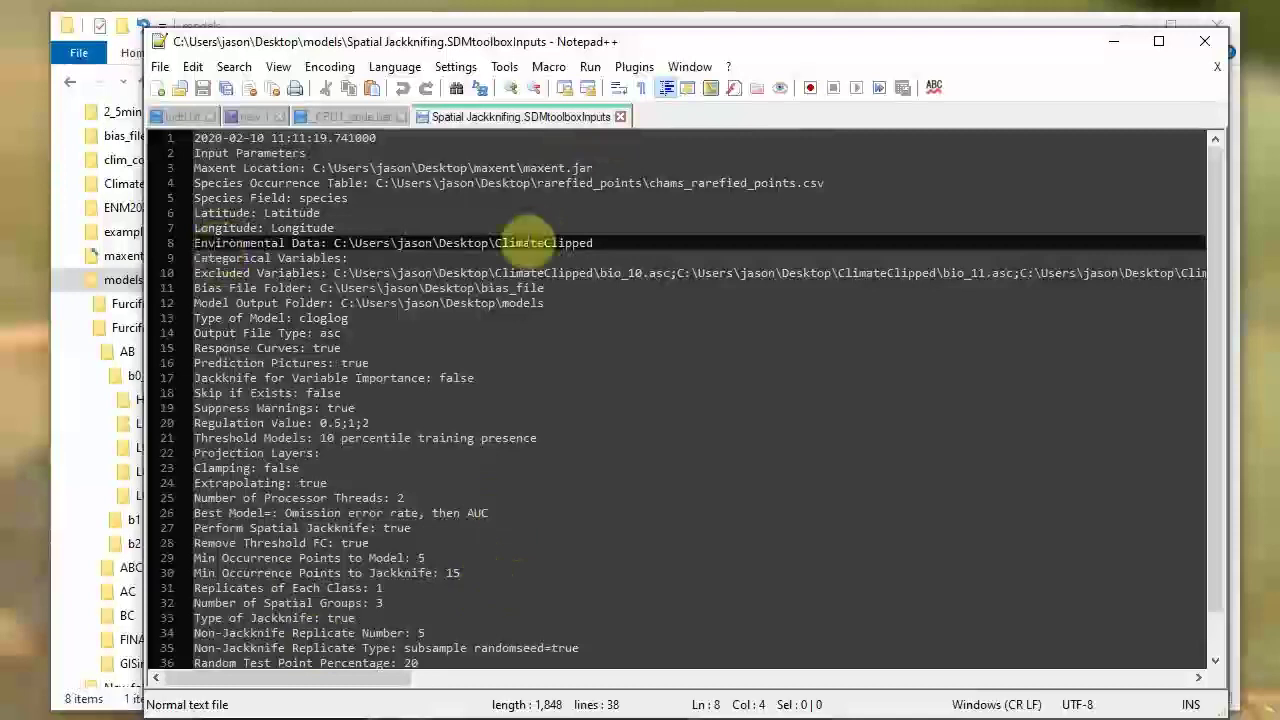
scroll(425, 588, down, 1)
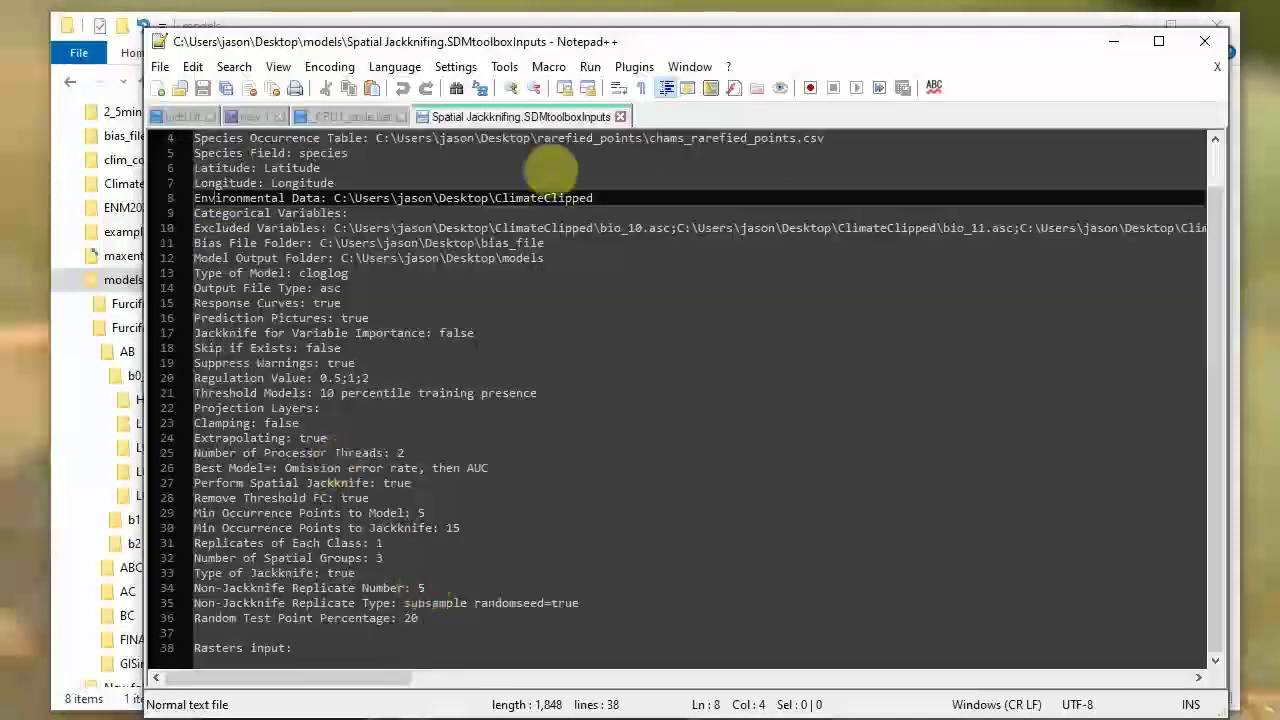
Step: Close the Spatial Jackknifing.SDMtoolboxInputs file and minimize Notepad++ to return to the models folder
click(621, 118)
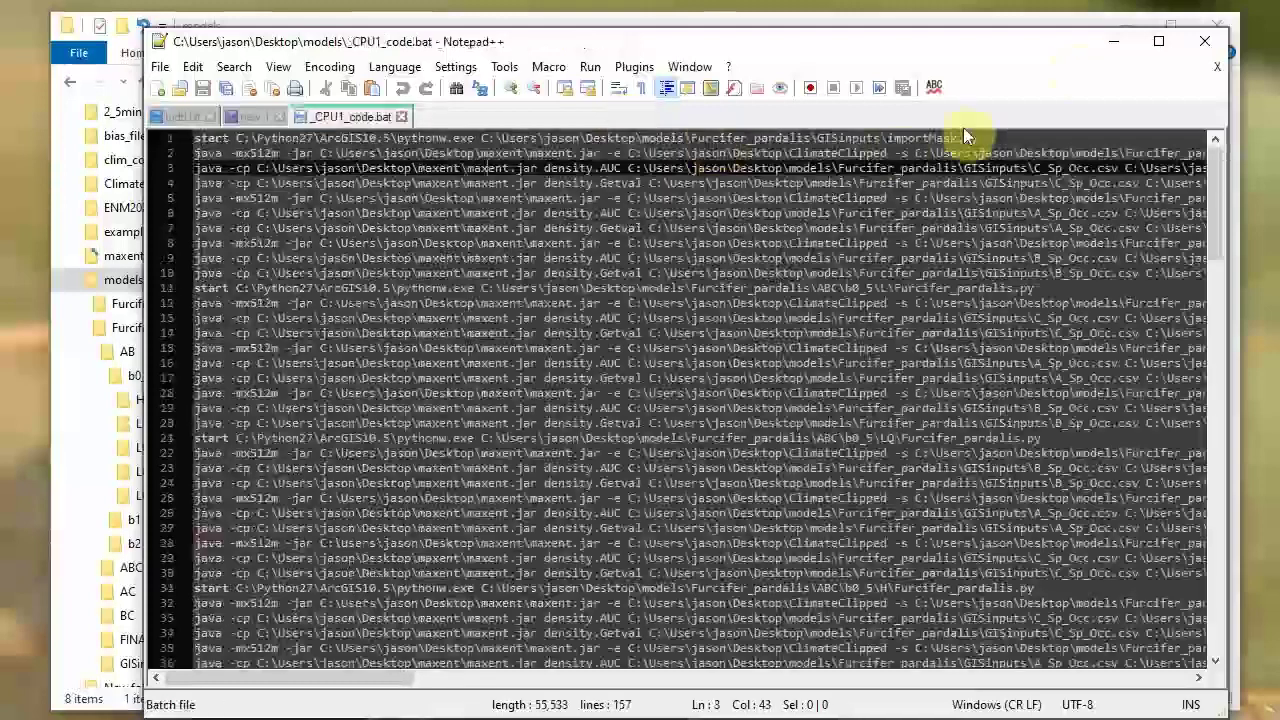
click(1112, 41)
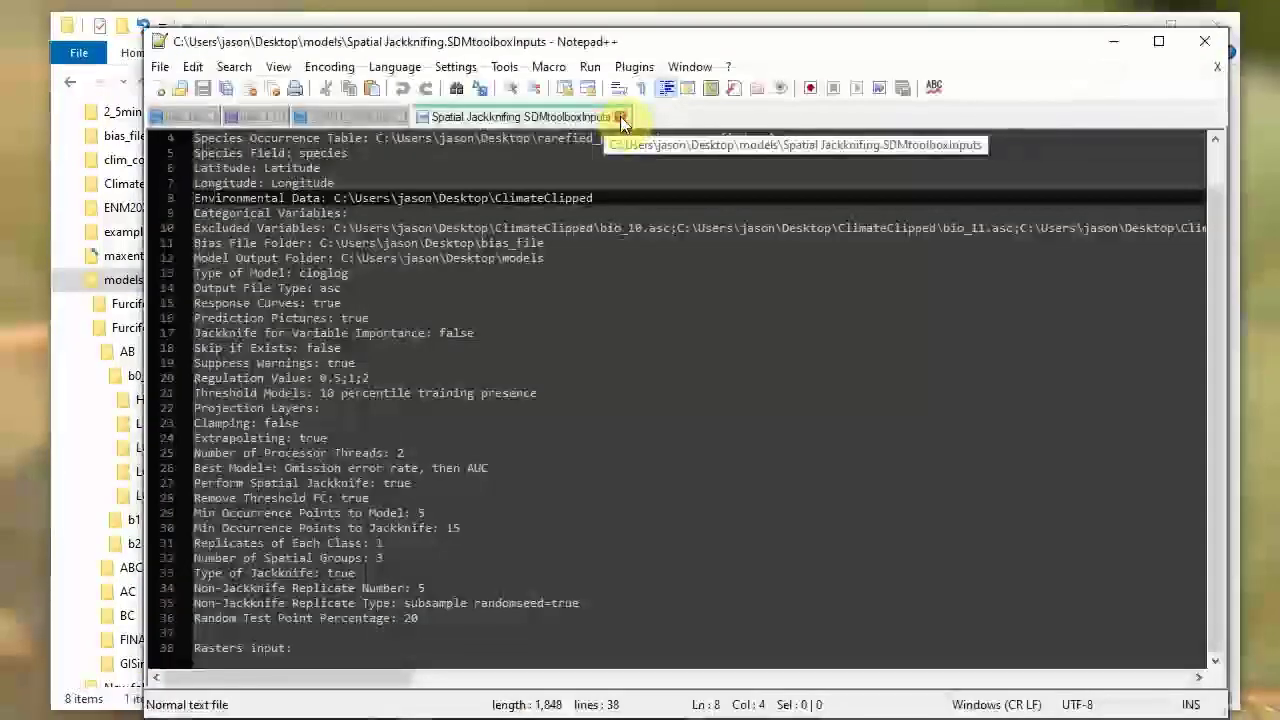
click(620, 117)
click(1112, 41)
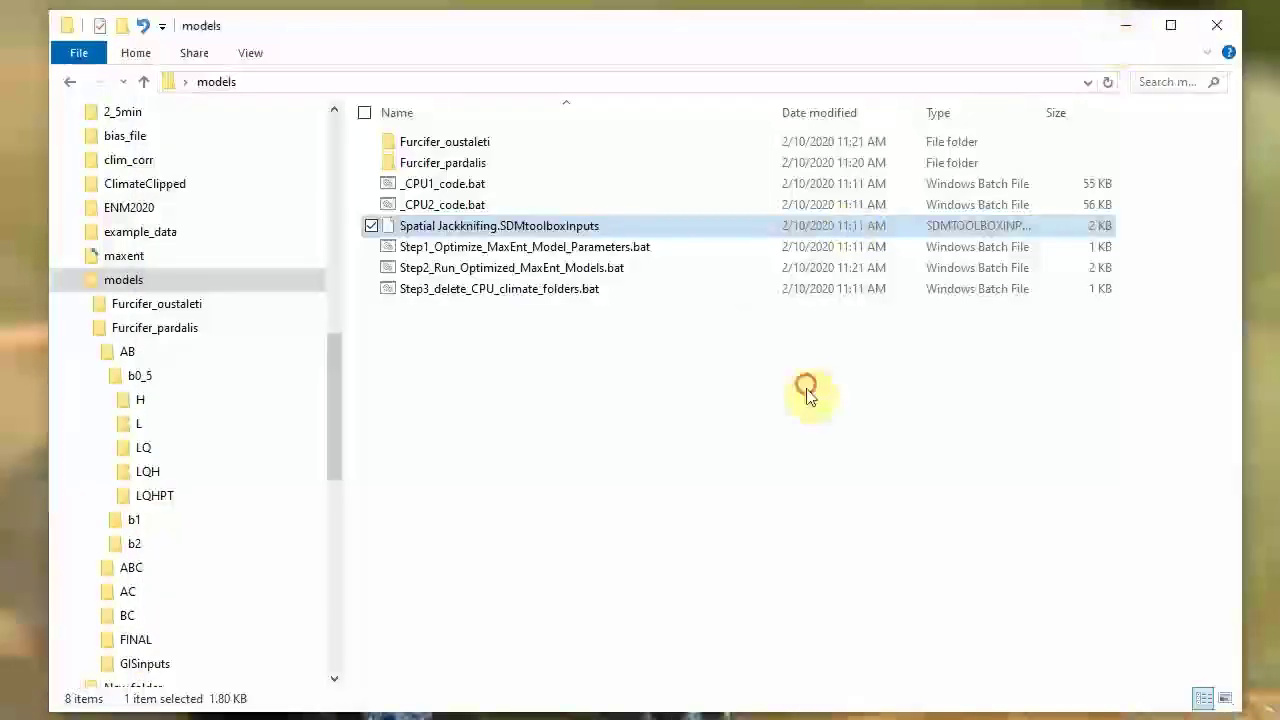